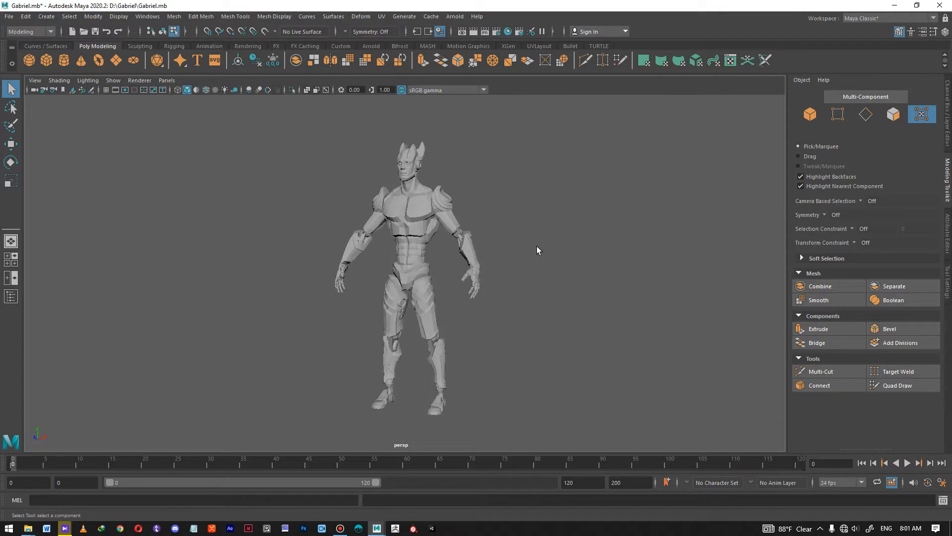
Examine the whole character model from the front and the side
alt+drag(536, 249, 649, 244)
alt+drag(364, 306, 222, 237)
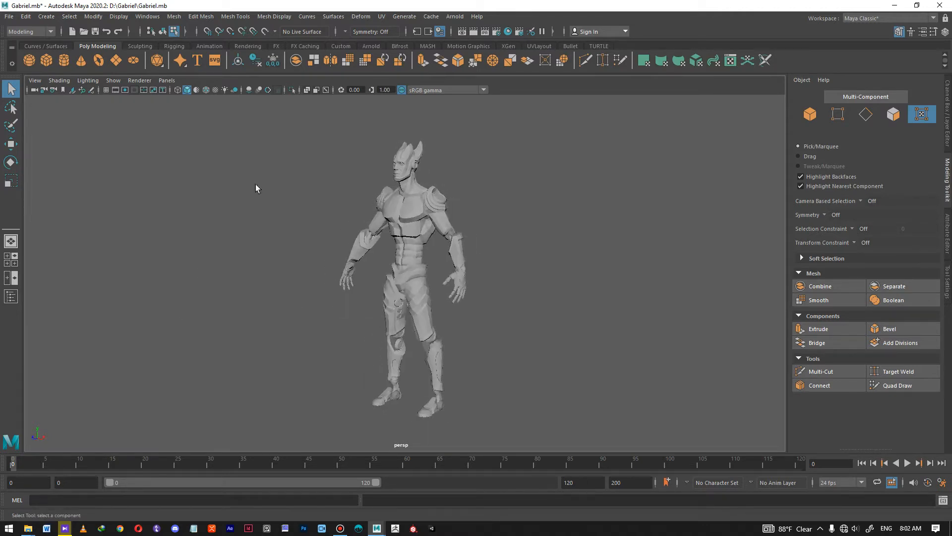
alt+middle_drag(415, 398, 481, 315)
alt+drag(481, 315, 493, 281)
alt+middle_drag(493, 281, 489, 363)
alt+drag(520, 321, 501, 321)
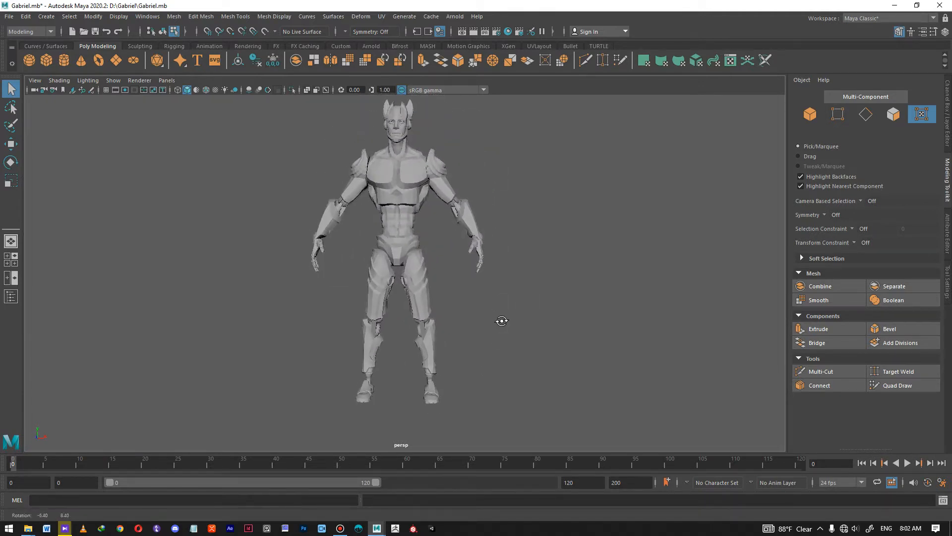
alt+middle_drag(453, 293, 462, 322)
alt+drag(462, 322, 376, 322)
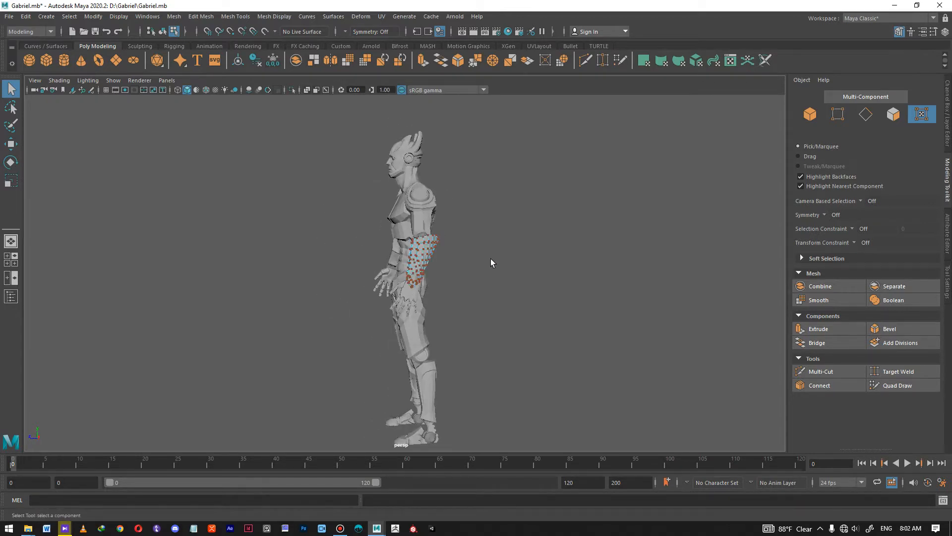
Switch to object selection and the UV Editing workspace, and select the whole character to display its UV layout
right_drag(492, 259, 685, 174)
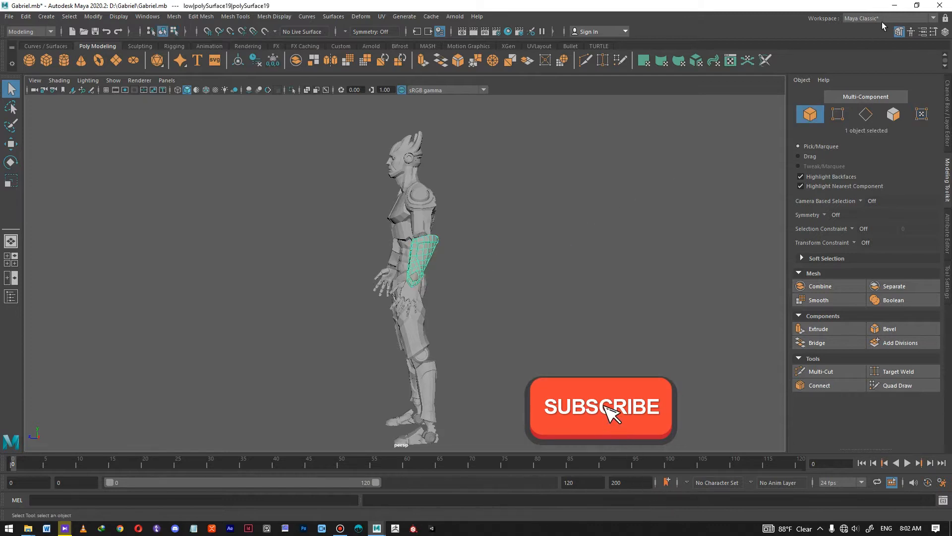
click(878, 18)
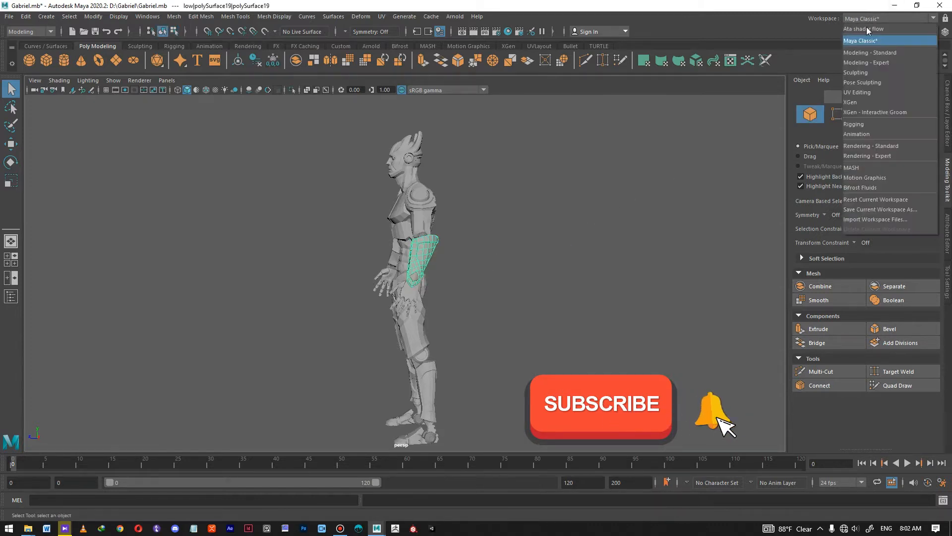
click(886, 91)
alt+drag(264, 299, 321, 288)
drag(303, 192, 131, 438)
alt+drag(278, 310, 320, 309)
scroll(318, 308, up, 5)
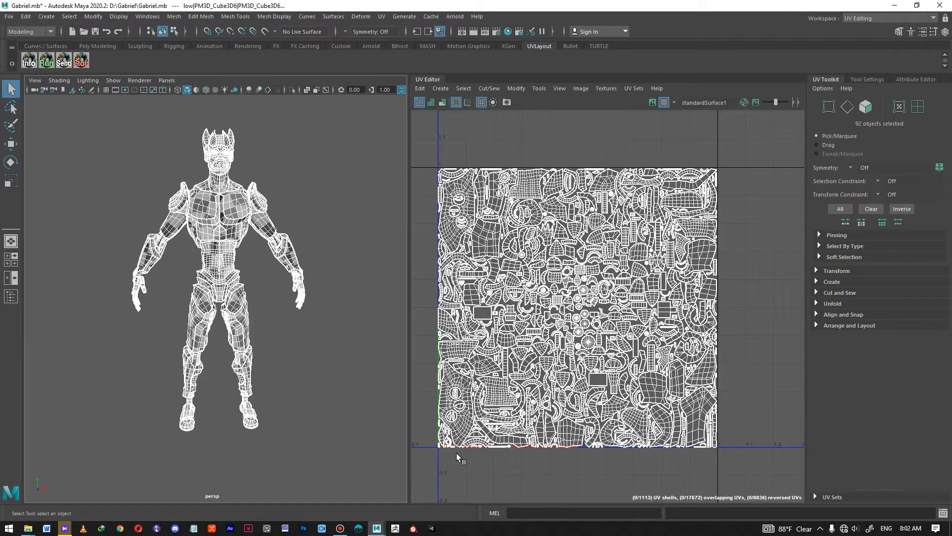
Return to the Maya Classic workspace and clear the character selection
alt+drag(329, 259, 259, 263)
click(861, 18)
click(873, 46)
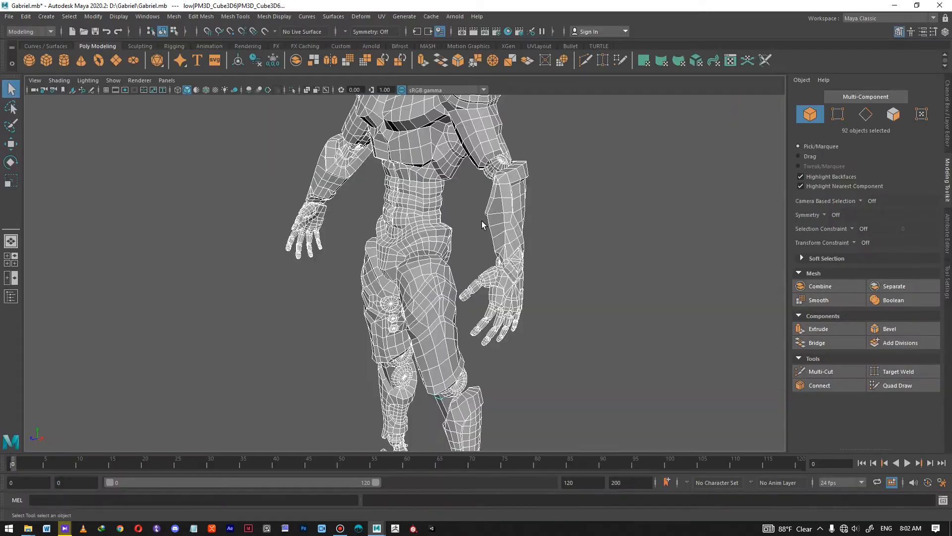
click(574, 232)
Examine the character's torso, arms and legs from the front and at an angle
alt+right_drag(574, 232, 537, 229)
alt+middle_drag(536, 228, 534, 259)
alt+drag(534, 259, 603, 247)
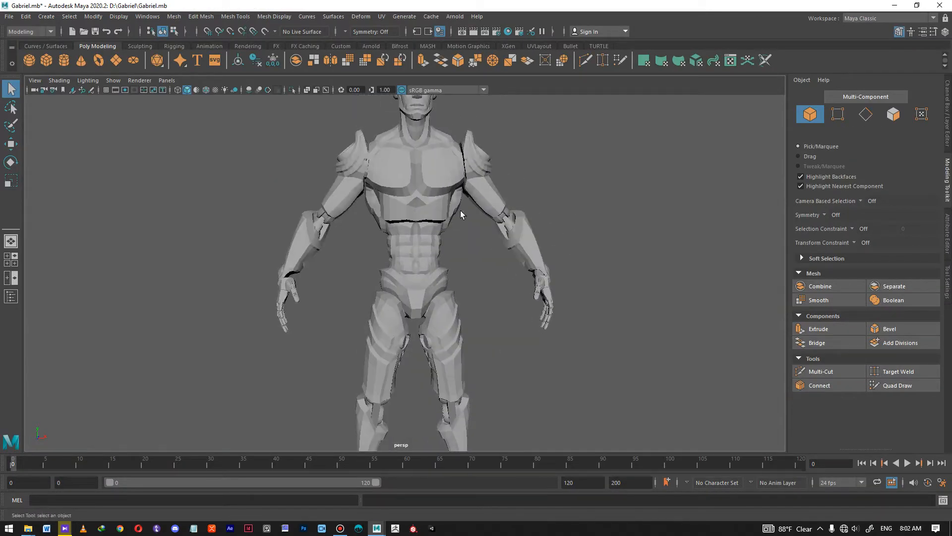
alt+drag(534, 205, 468, 244)
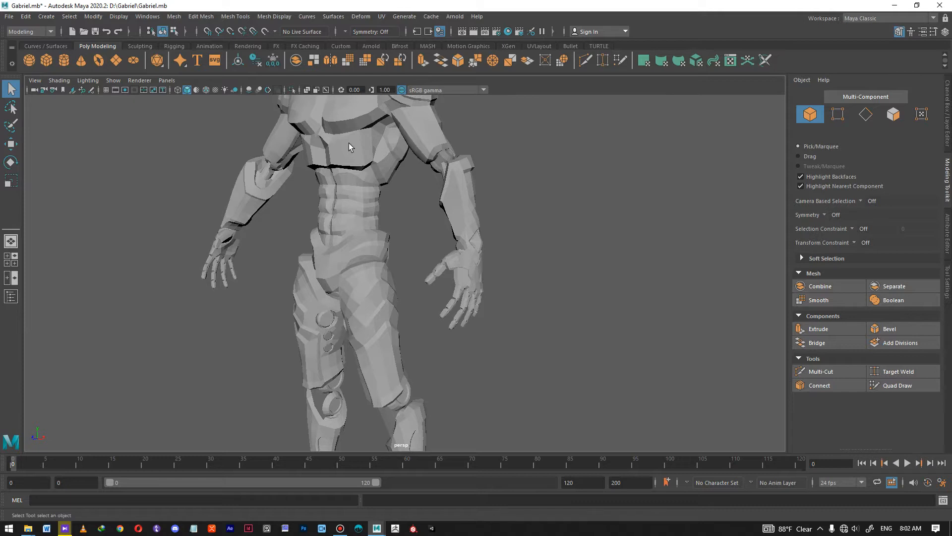
alt+right_drag(454, 268, 417, 278)
alt+middle_drag(417, 278, 414, 166)
alt+drag(418, 304, 469, 297)
alt+middle_drag(397, 284, 447, 226)
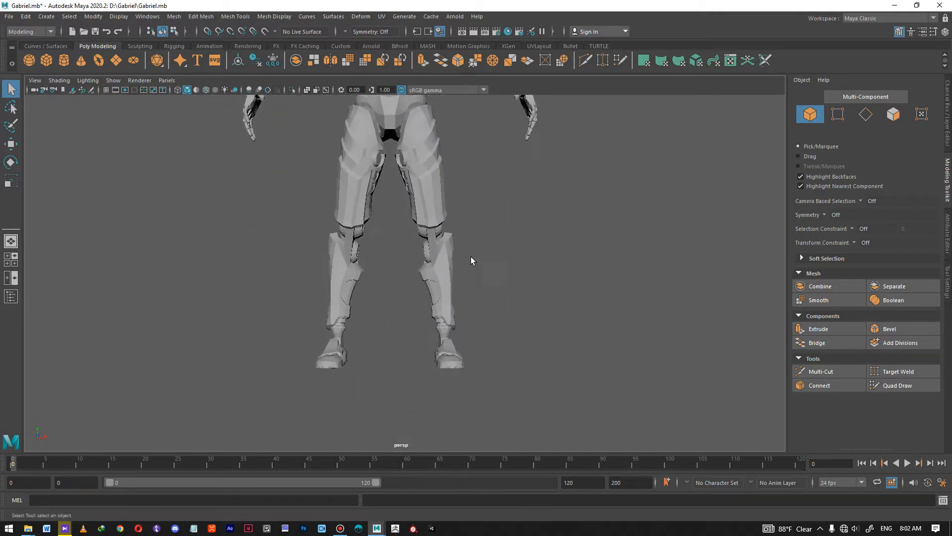
alt+drag(503, 261, 462, 285)
alt+middle_drag(437, 231, 417, 351)
Show the Outliner, select the whole character and review the list of its separate mesh parts
click(11, 296)
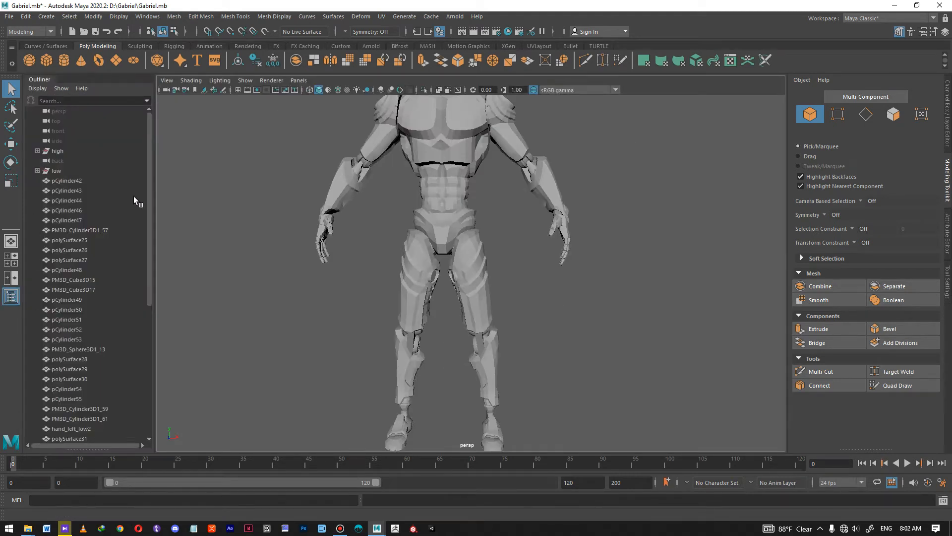
alt+right_drag(515, 243, 360, 195)
drag(565, 421, 621, 478)
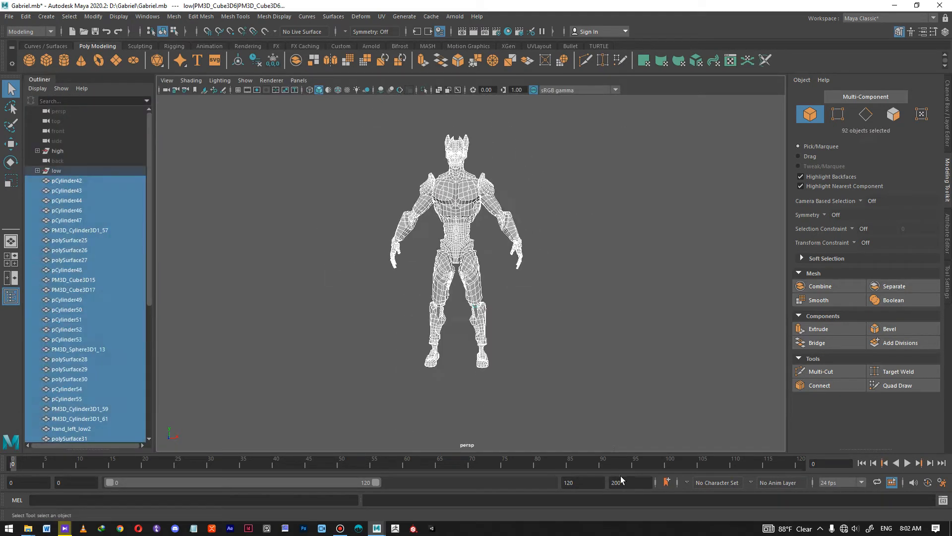
scroll(78, 292, down, 7)
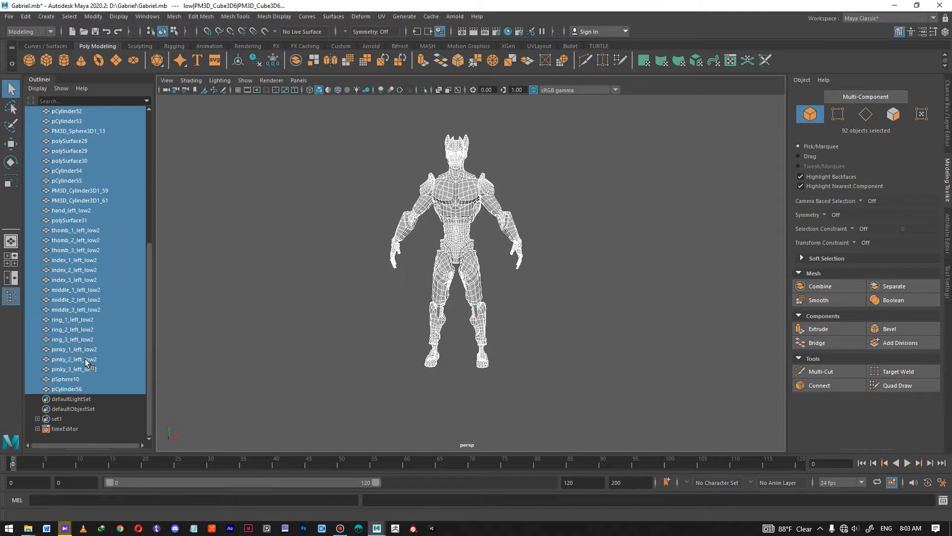
click(78, 390)
scroll(81, 391, up, 7)
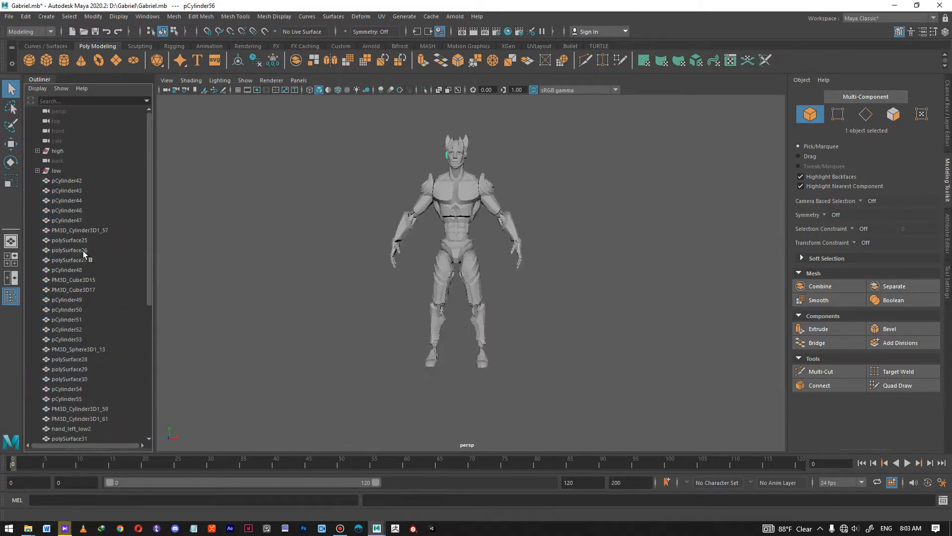
scroll(517, 240, up, 5)
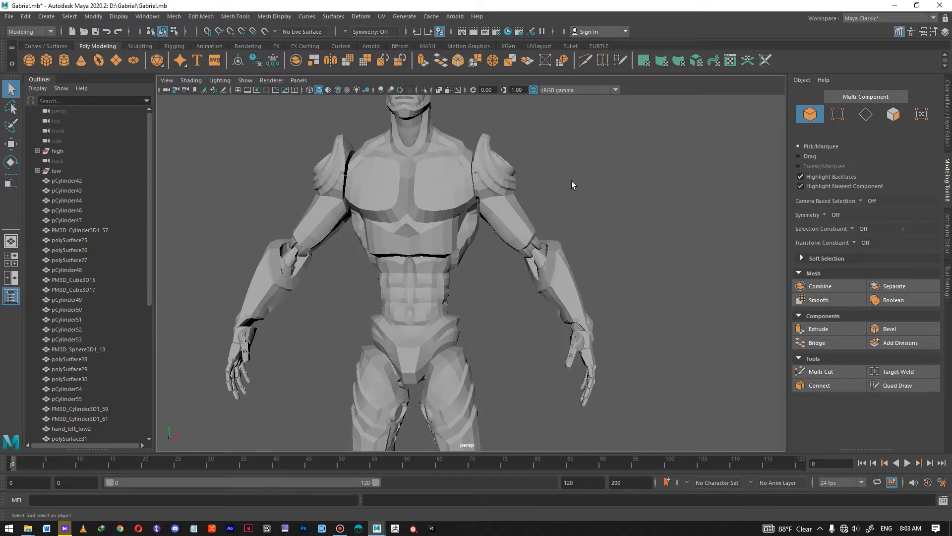
Inspect the shoulder and upper-arm parts of the character's left arm
alt+drag(555, 231, 458, 237)
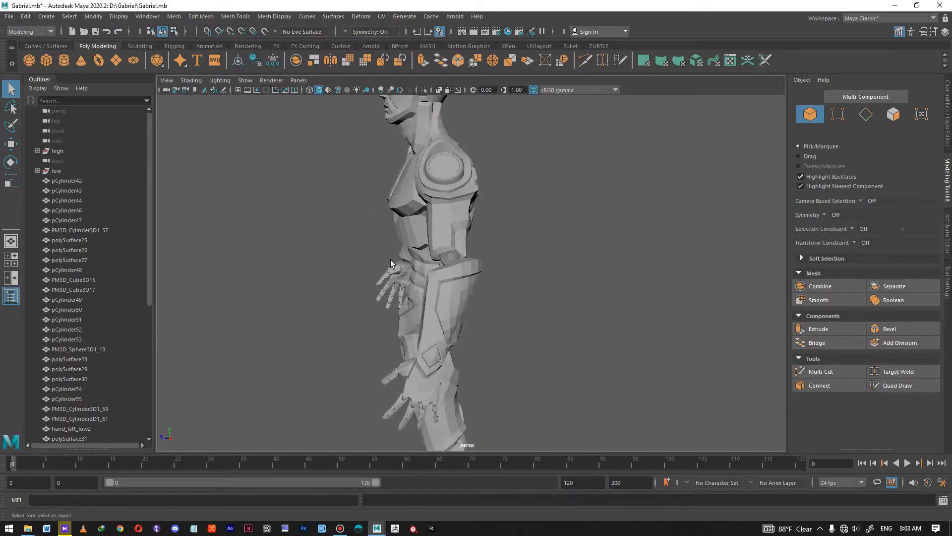
alt+drag(427, 226, 521, 224)
alt+right_drag(521, 223, 519, 275)
click(512, 235)
alt+middle_drag(543, 204, 486, 241)
alt+right_drag(487, 240, 561, 317)
alt+drag(538, 255, 526, 246)
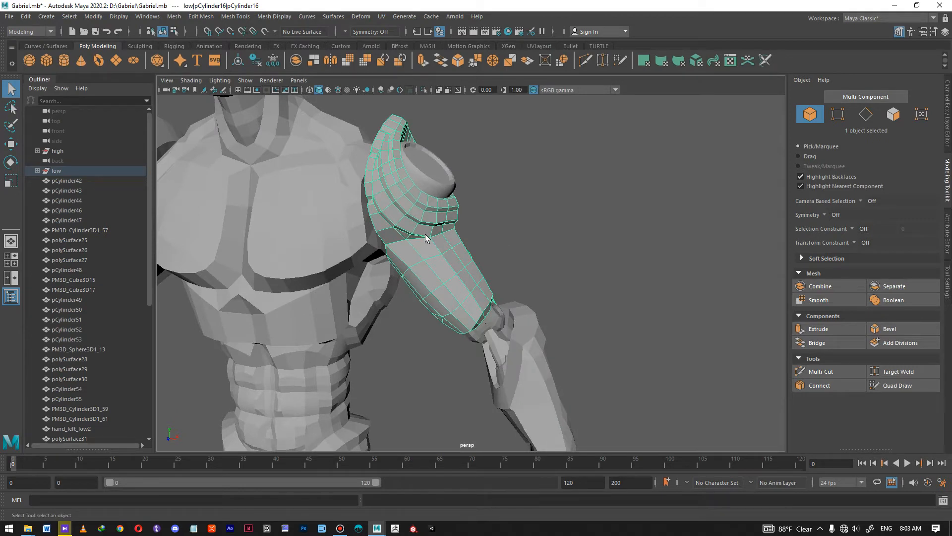
click(537, 184)
alt+drag(525, 187, 463, 185)
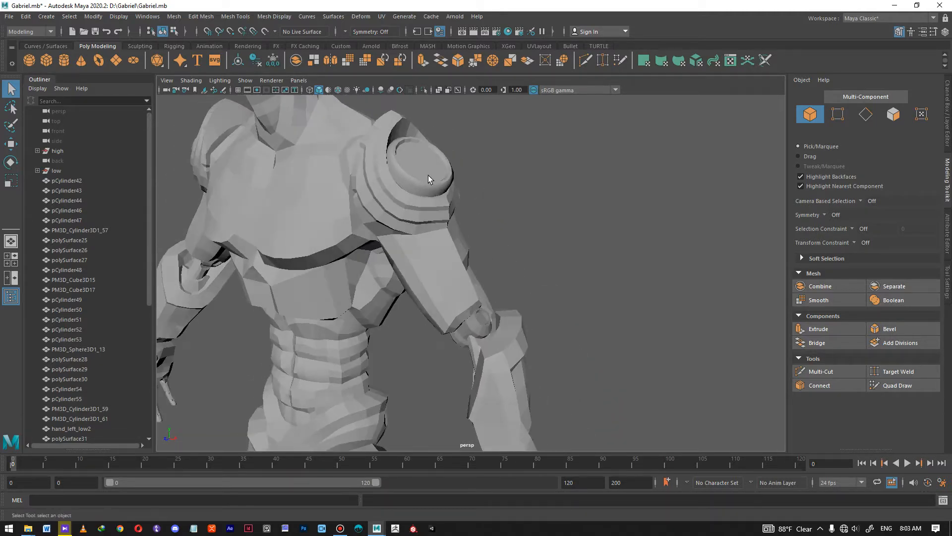
Combine the left arm's round shoulder disc, upper-arm armour and elbow piece into one mesh
shift+click(446, 239)
shift+click(476, 330)
alt+drag(601, 268, 632, 263)
click(836, 291)
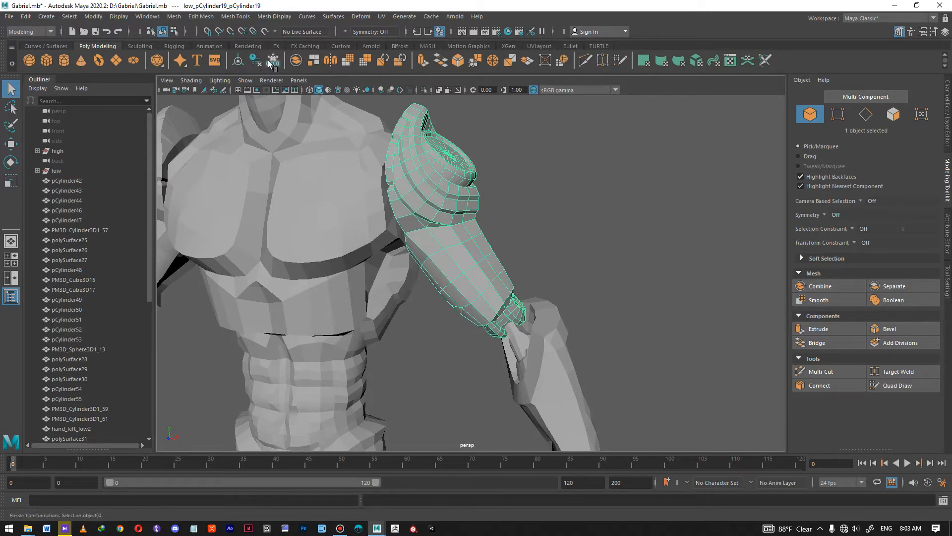
Combine the left forearm, wrist joint and diamond-shaped wrist panel into one mesh
alt+middle_drag(510, 328, 567, 282)
mouse_move(566, 282)
alt+mouse_down()
mouse_move(528, 278)
mouse_move(560, 258)
mouse_move(588, 273)
mouse_move(575, 278)
alt+mouse_up()
click(544, 243)
shift+click(575, 276)
alt+drag(644, 292, 548, 230)
click(821, 286)
alt+middle_drag(548, 229, 433, 174)
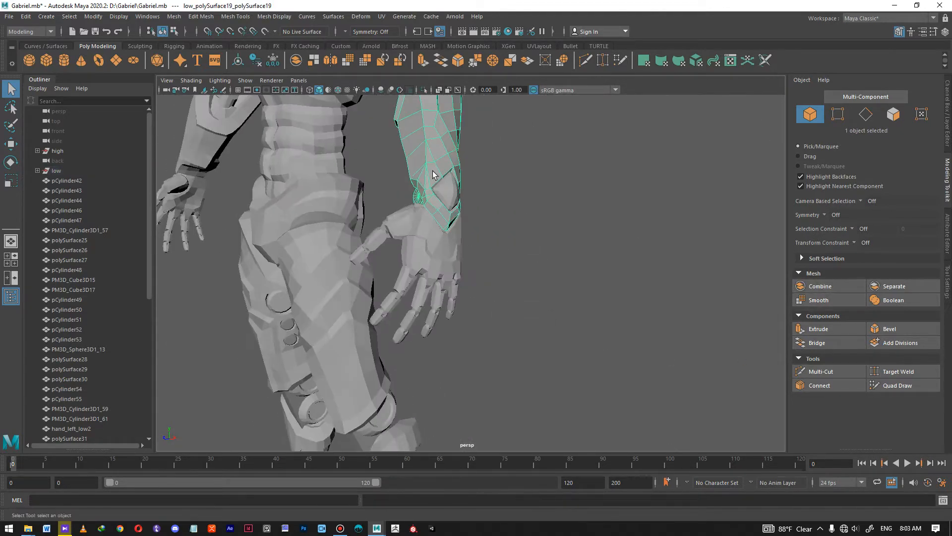
shift+click(449, 184)
click(846, 287)
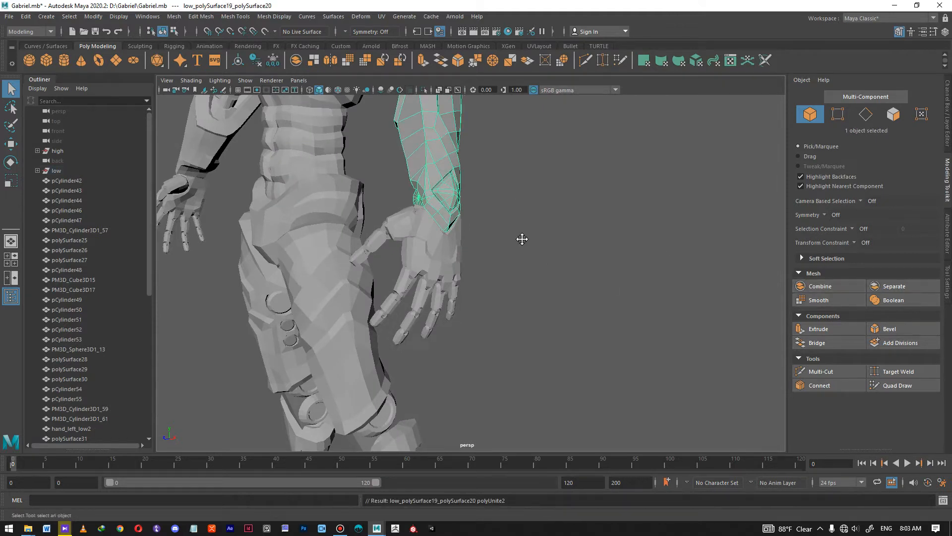
Delete the combined left forearm's history, center its pivot and freeze its transformations
alt+middle_drag(412, 127, 416, 167)
click(252, 66)
click(243, 62)
click(272, 62)
click(544, 313)
Check the hand and thumb segments of the character's left hand
alt+right_drag(544, 313, 586, 328)
alt+middle_drag(431, 348, 422, 201)
click(421, 203)
alt+right_drag(421, 203, 409, 200)
alt+middle_drag(409, 200, 430, 215)
click(405, 247)
click(401, 248)
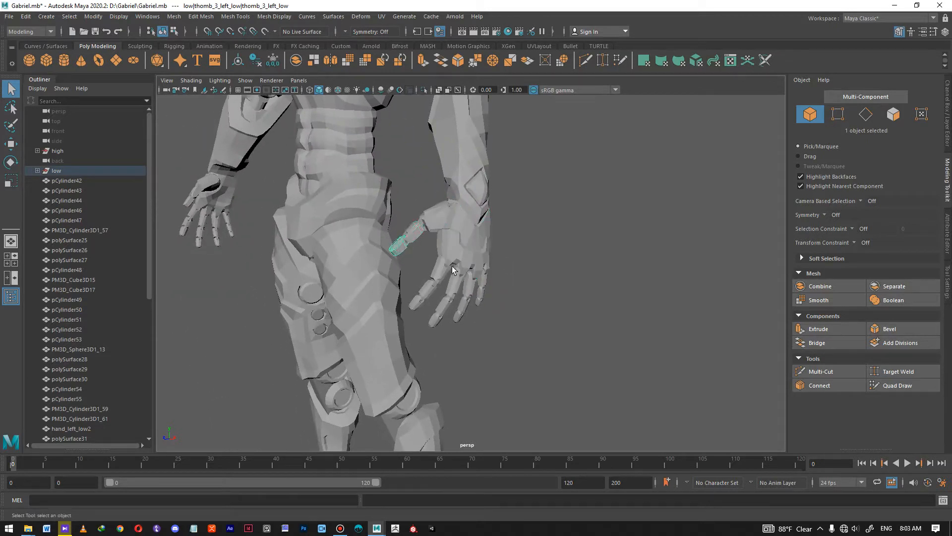
click(573, 306)
Check the hip and leg parts from the front, then bring the right arm into view
alt+right_drag(573, 307, 399, 290)
alt+drag(399, 290, 446, 281)
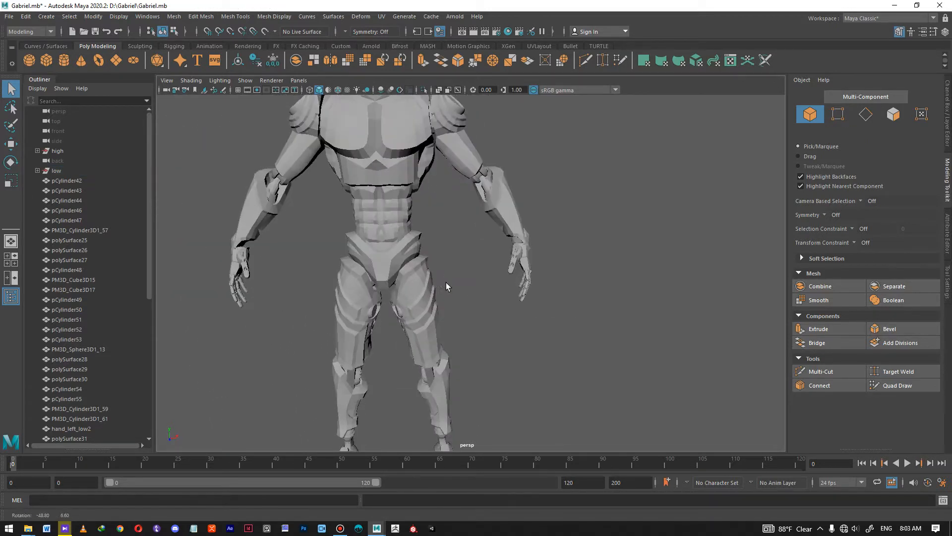
alt+middle_drag(445, 282, 453, 347)
alt+right_drag(453, 346, 501, 308)
alt+middle_drag(501, 311, 506, 258)
click(457, 253)
alt+right_drag(555, 260, 489, 264)
alt+middle_drag(489, 263, 505, 374)
alt+drag(505, 374, 474, 267)
Combine the right arm's round shoulder disc, upper-arm armour and elbow piece into one mesh
scroll(474, 267, up, 3)
click(487, 182)
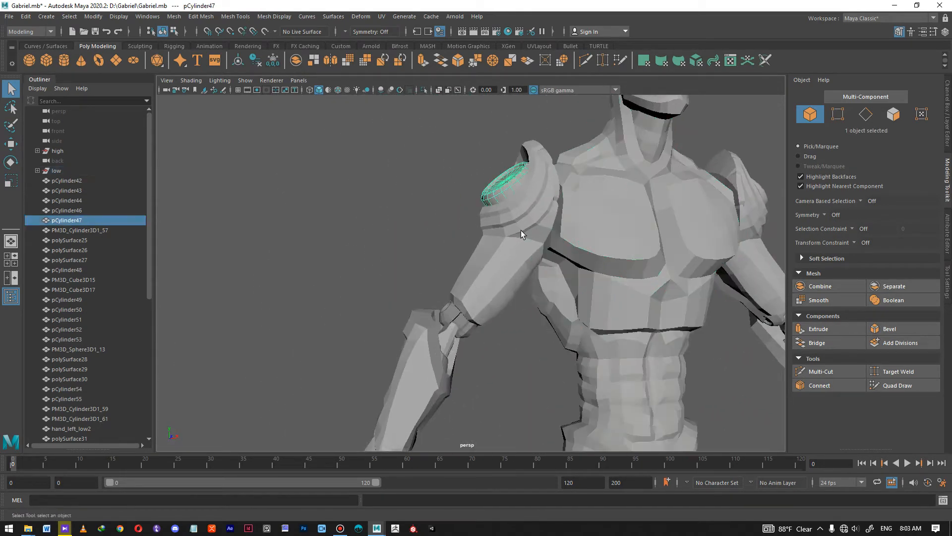
shift+click(521, 230)
scroll(479, 255, up, 3)
shift+click(450, 267)
scroll(493, 290, down, 2)
alt+drag(493, 290, 657, 276)
click(820, 286)
Separate the combined left forearm mesh back into its individual parts
click(404, 315)
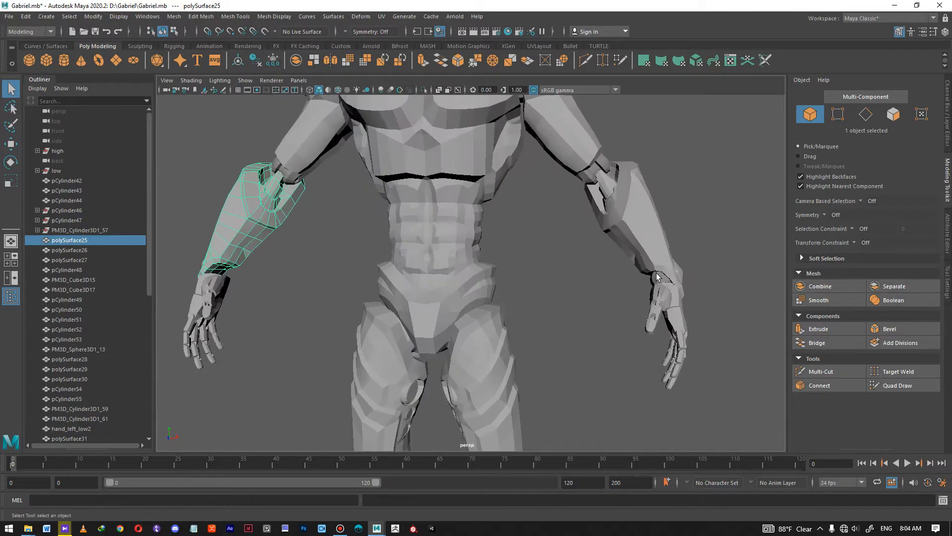
click(656, 276)
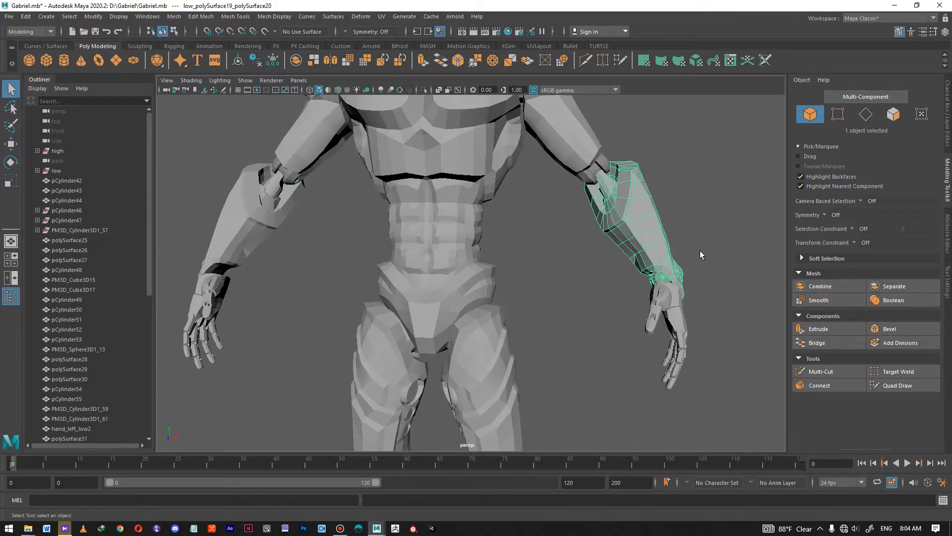
click(893, 286)
Mirror the left wrist joint across the world X axis as a separate copy for the right arm
click(660, 279)
alt+drag(666, 280, 685, 278)
double_click(335, 64)
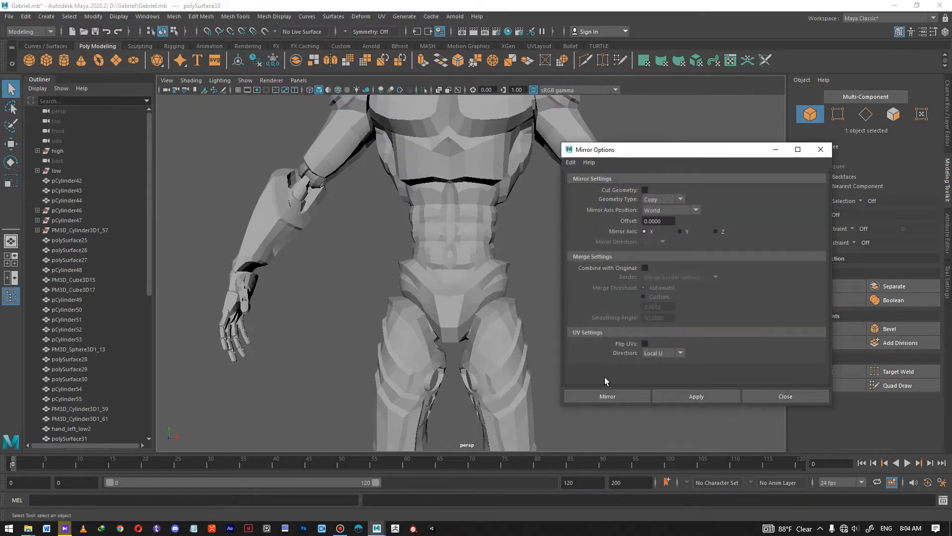
click(607, 396)
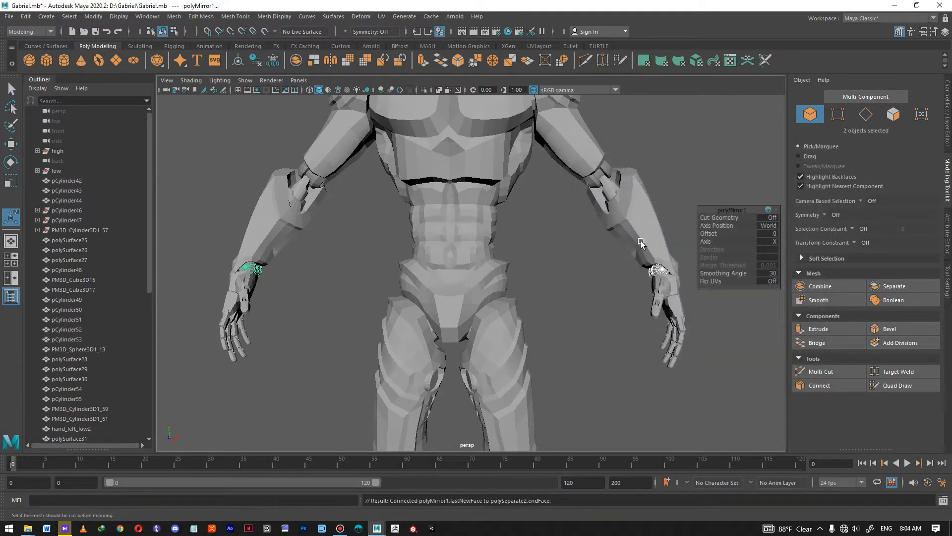
Combine the left wrist joint with the left forearm again
click(656, 271)
shift+click(644, 218)
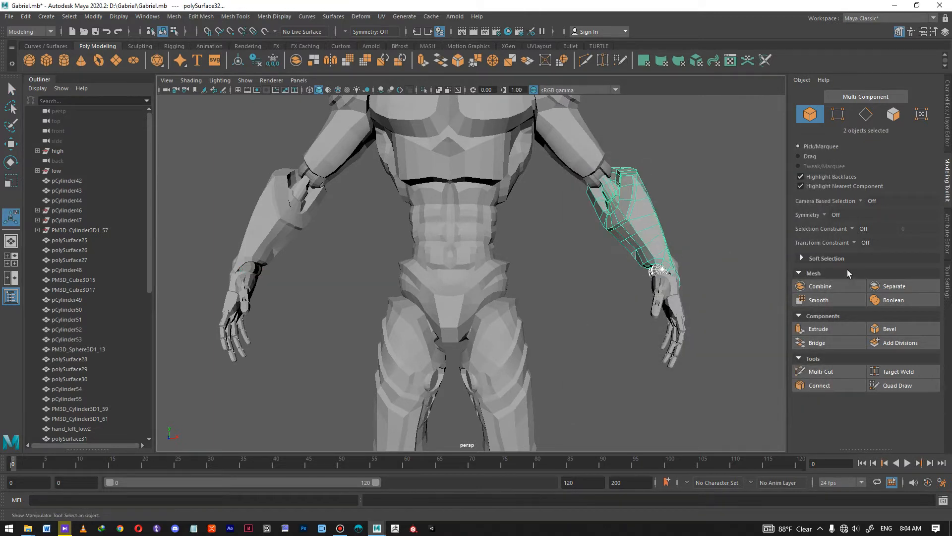
click(820, 286)
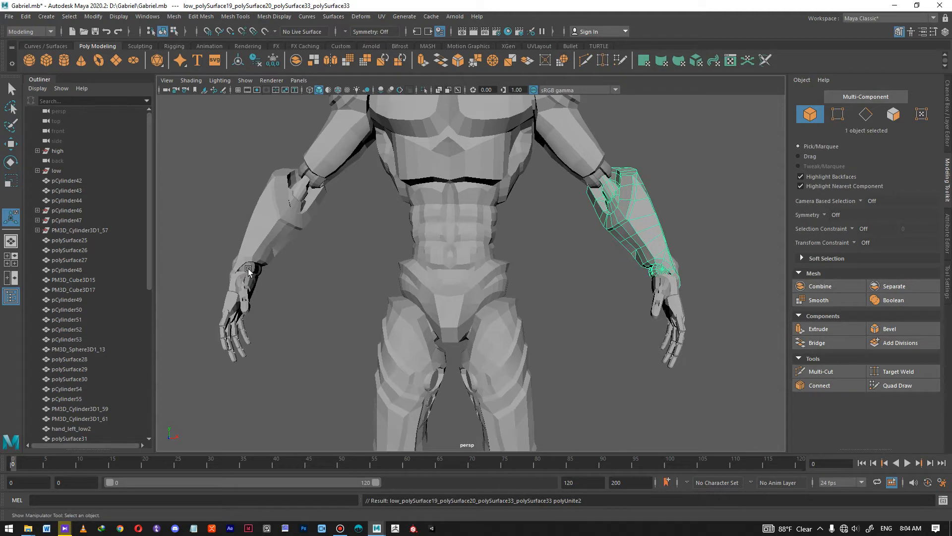
Combine the mirrored wrist joint with the right forearm into one mesh
click(272, 231)
click(823, 286)
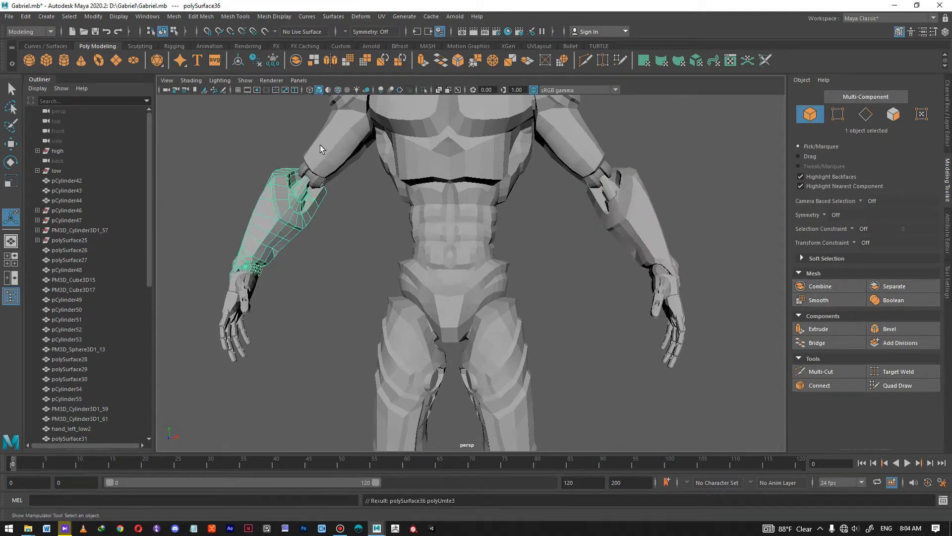
click(566, 326)
Freeze the transformations of the recombined left forearm mesh
scroll(558, 327, down, 2)
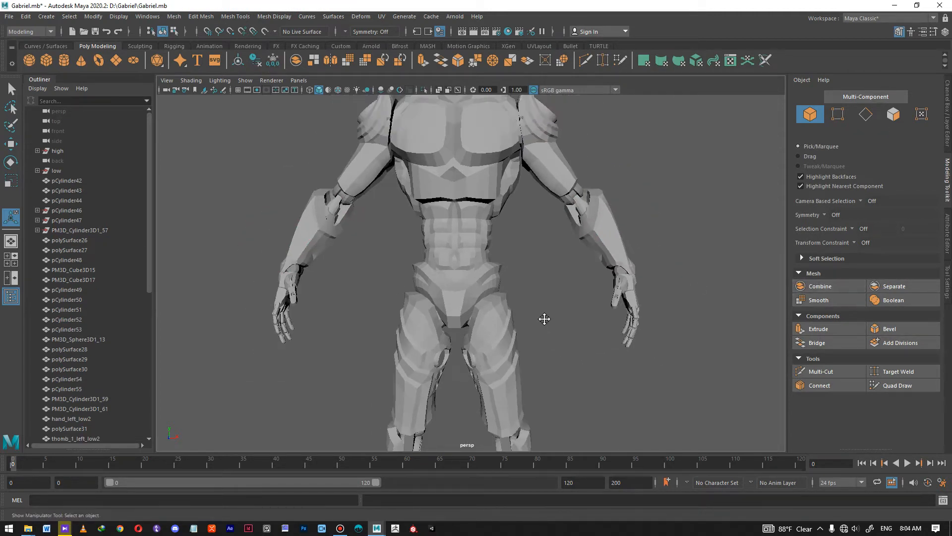
alt+middle_drag(553, 328, 529, 254)
click(596, 152)
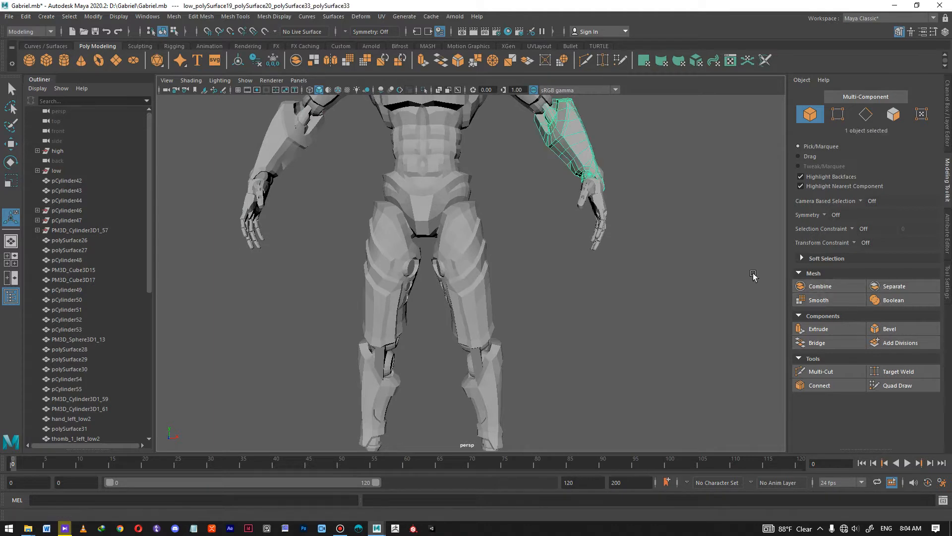
click(273, 60)
scroll(497, 185, down, 2)
alt+middle_drag(483, 208, 481, 178)
click(548, 215)
Combine the left thigh armour, its round inner discs and the upper knee joint into one mesh
scroll(503, 212, up, 6)
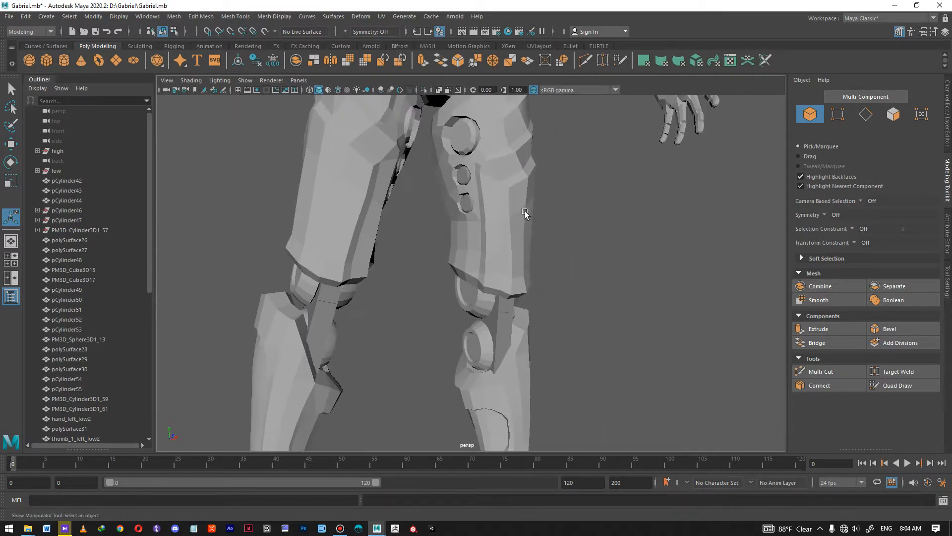
scroll(525, 212, down, 2)
alt+middle_drag(484, 186, 468, 236)
scroll(495, 174, up, 2)
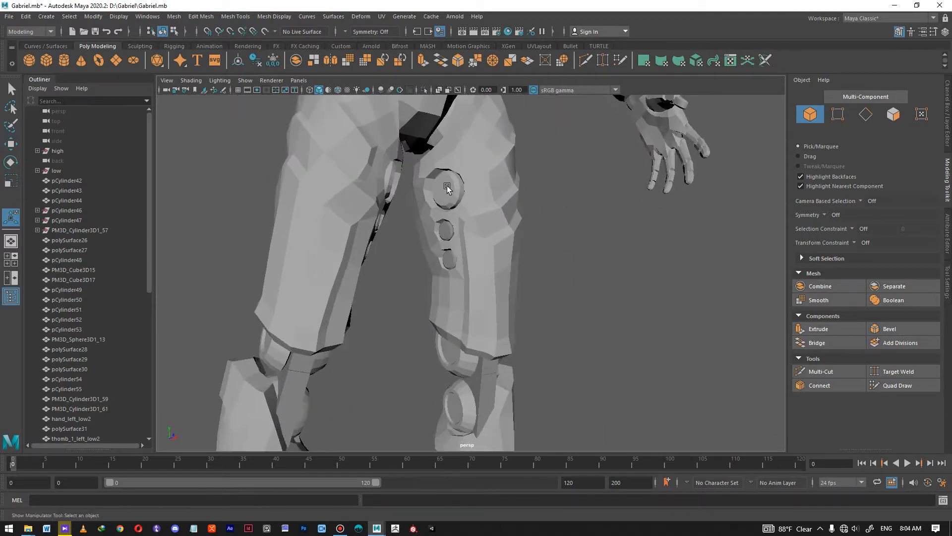
click(448, 193)
shift+click(490, 239)
shift+click(484, 367)
alt+drag(526, 359, 716, 286)
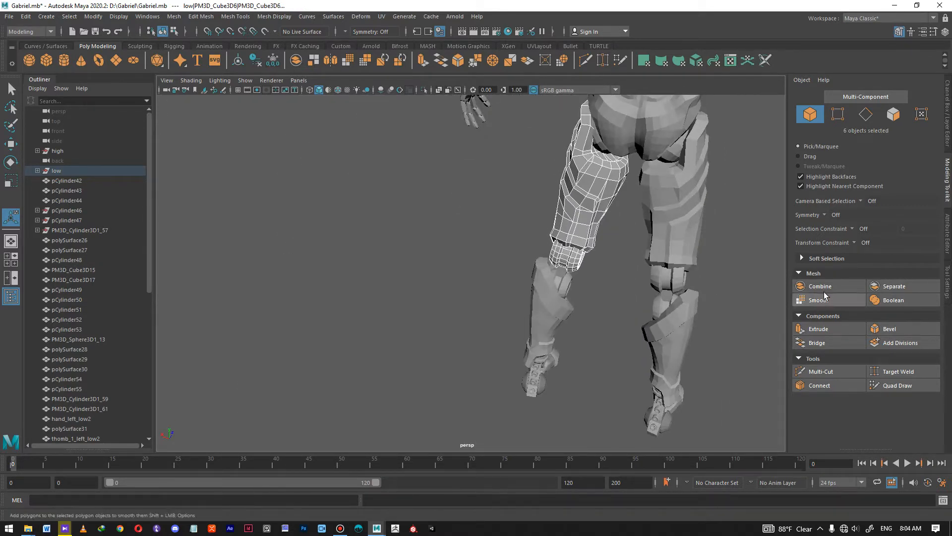
click(585, 208)
Combine the right thigh armour with its inner discs and upper knee joint, and delete the new mesh's history
alt+drag(586, 223, 550, 284)
click(552, 287)
alt+drag(639, 255, 412, 273)
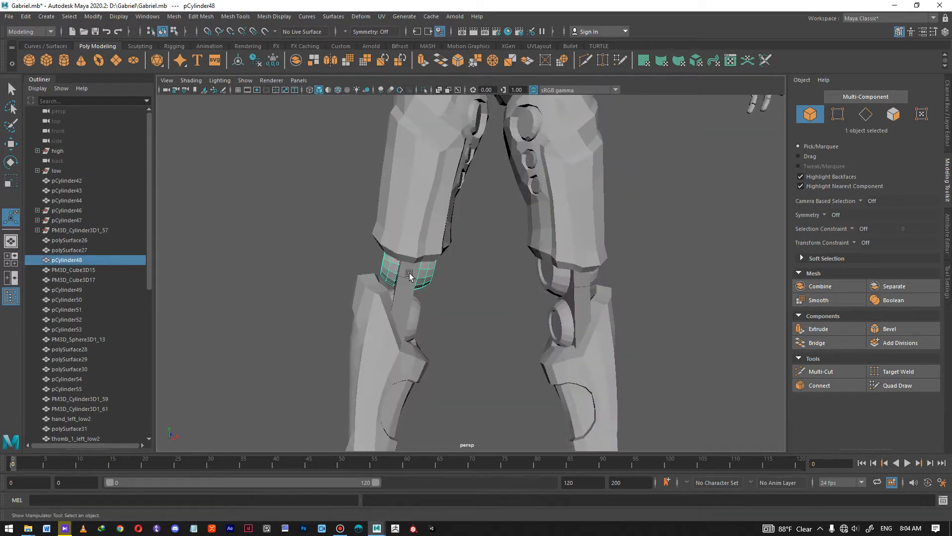
shift+click(409, 273)
shift+click(419, 189)
alt+middle_drag(491, 251, 493, 335)
alt+drag(540, 268, 435, 256)
shift+click(401, 212)
shift+click(404, 241)
click(851, 287)
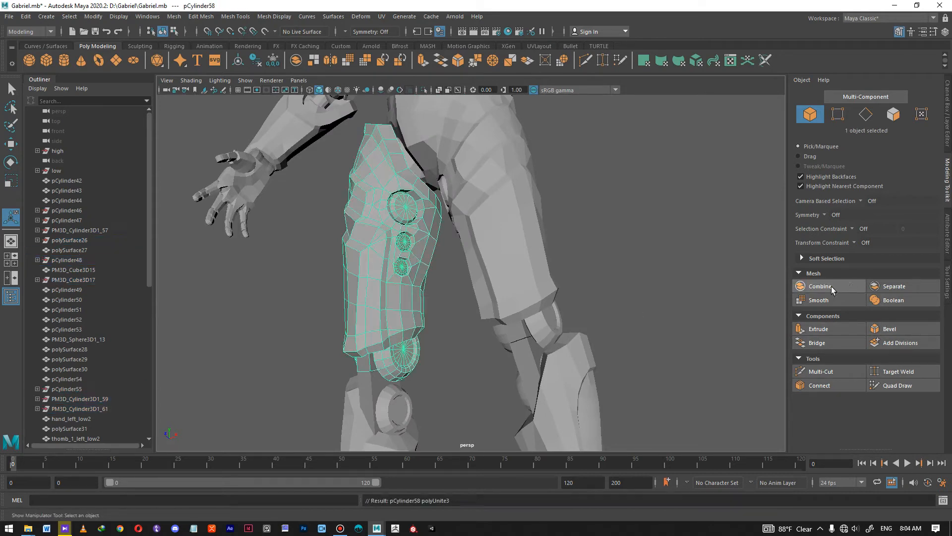
click(261, 59)
Combine the right shin, lower knee joint and strut, ankle section, rear ankle studs and heel ball into one mesh
alt+middle_drag(627, 257, 634, 104)
scroll(635, 104, down, 2)
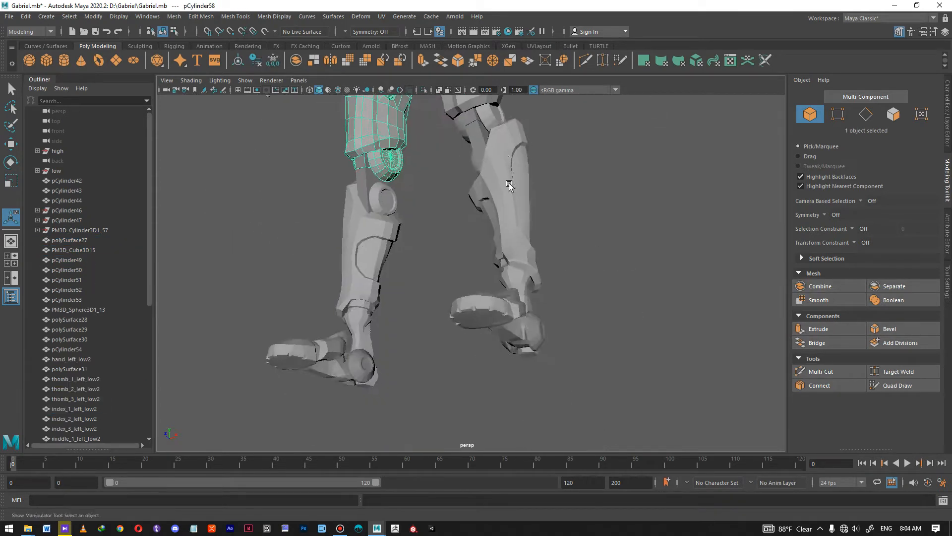
alt+drag(506, 172, 503, 208)
click(389, 211)
shift+click(356, 193)
shift+click(368, 245)
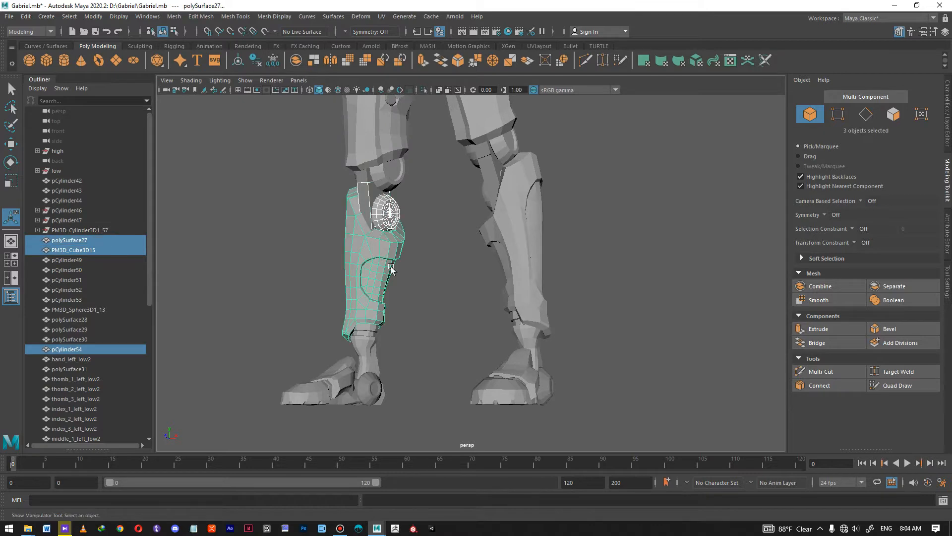
alt+middle_drag(387, 272, 463, 225)
scroll(464, 225, up, 3)
shift+click(406, 300)
alt+drag(533, 310, 471, 242)
shift+click(459, 214)
shift+click(464, 240)
shift+click(475, 278)
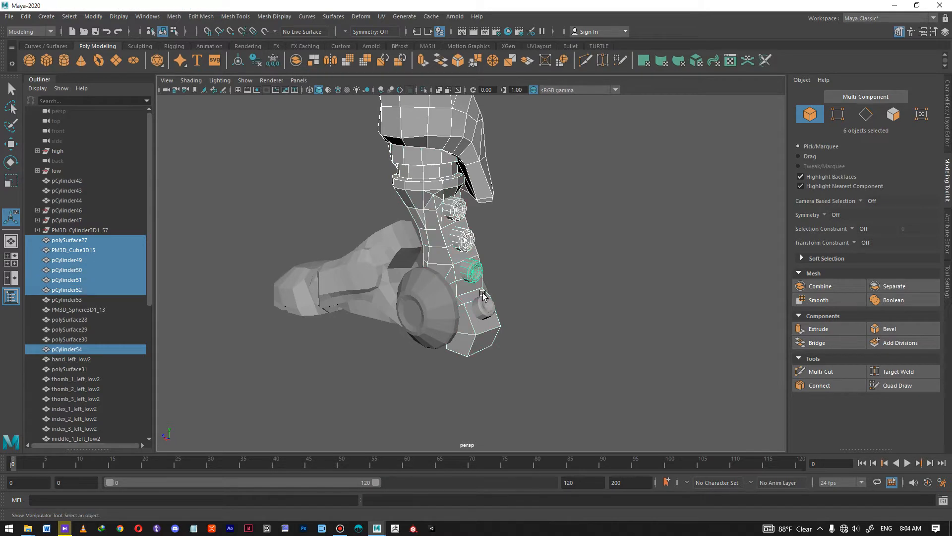
alt+drag(484, 303, 466, 283)
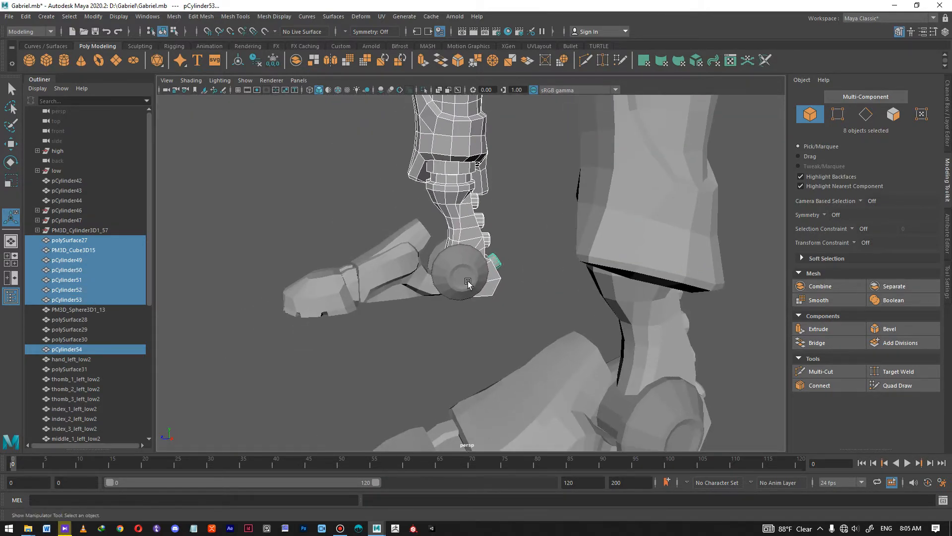
shift+click(467, 284)
alt+drag(543, 314, 570, 277)
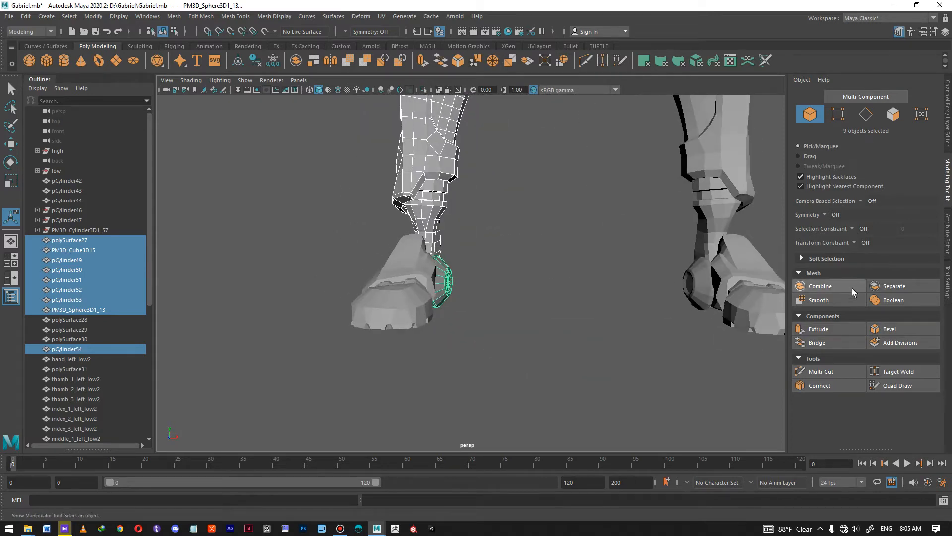
click(852, 288)
Delete the construction history of the combined right lower leg and clear the selection
alt+right_drag(660, 302, 479, 280)
alt+middle_drag(479, 280, 400, 349)
click(259, 62)
click(528, 216)
Combine the left shin, lower knee joint, ankle section and heel ball into one lower-leg mesh
alt+middle_drag(455, 288, 322, 297)
alt+drag(323, 298, 450, 333)
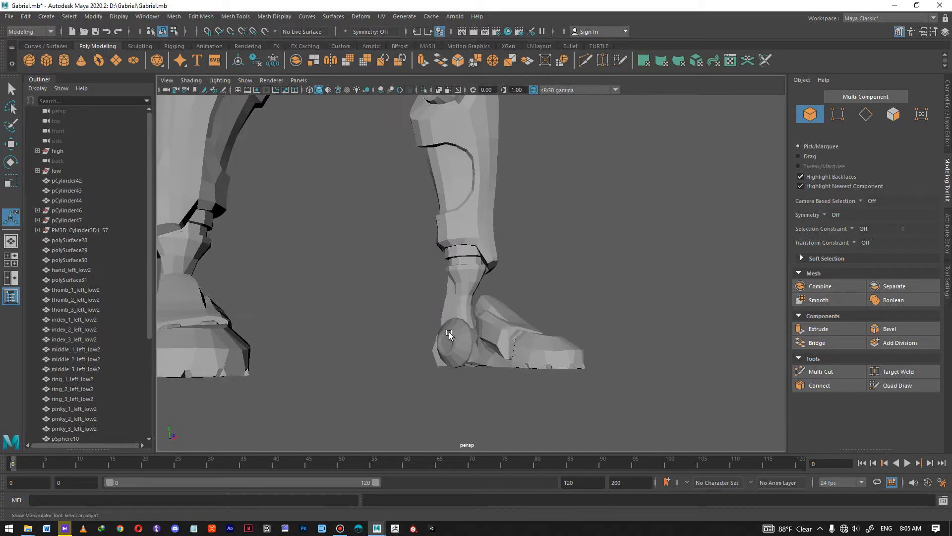
click(450, 333)
shift+click(459, 298)
alt+drag(458, 298, 541, 319)
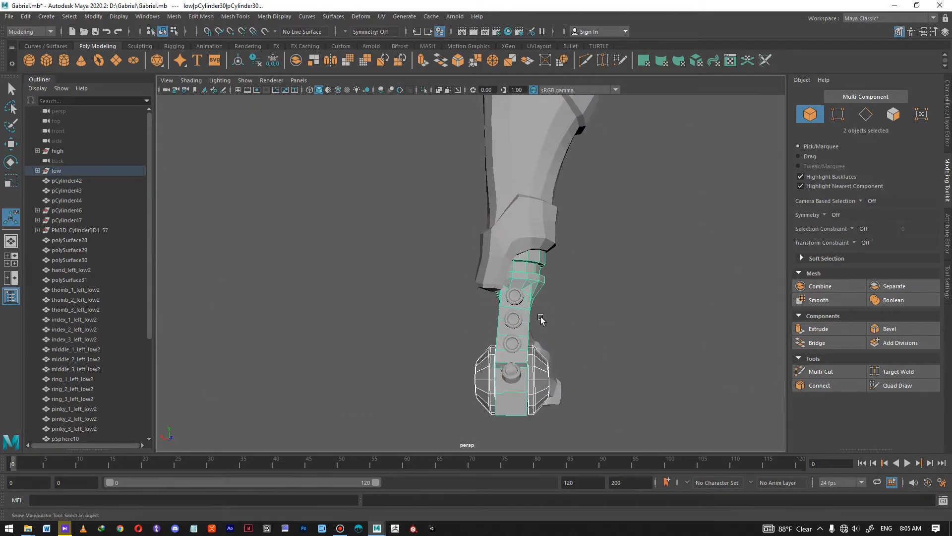
alt+drag(567, 370, 494, 261)
alt+drag(581, 310, 422, 301)
alt+right_drag(396, 293, 491, 254)
alt+middle_drag(491, 254, 501, 263)
shift+click(495, 178)
shift+click(462, 202)
alt+drag(625, 292, 590, 292)
click(823, 288)
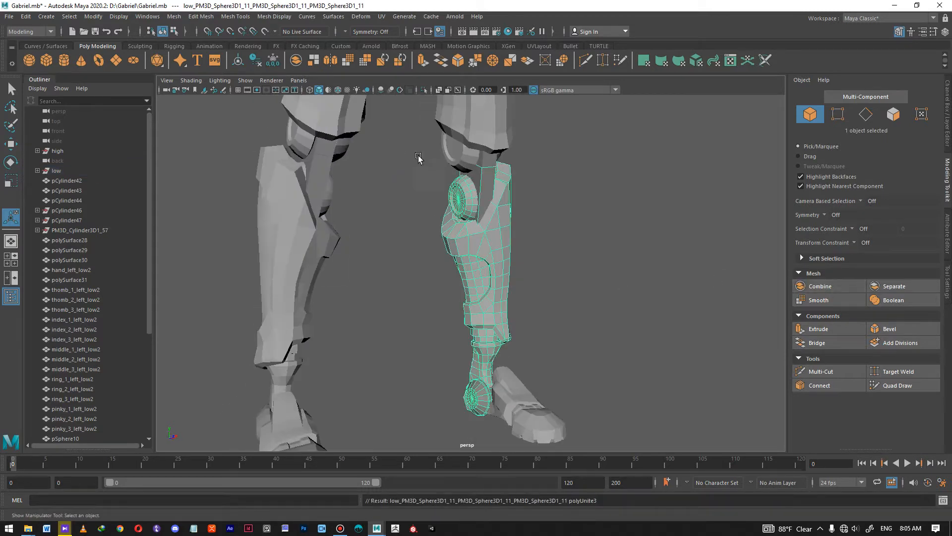
Centre the pivot of the combined left lower leg and freeze its transformations
click(238, 61)
click(281, 61)
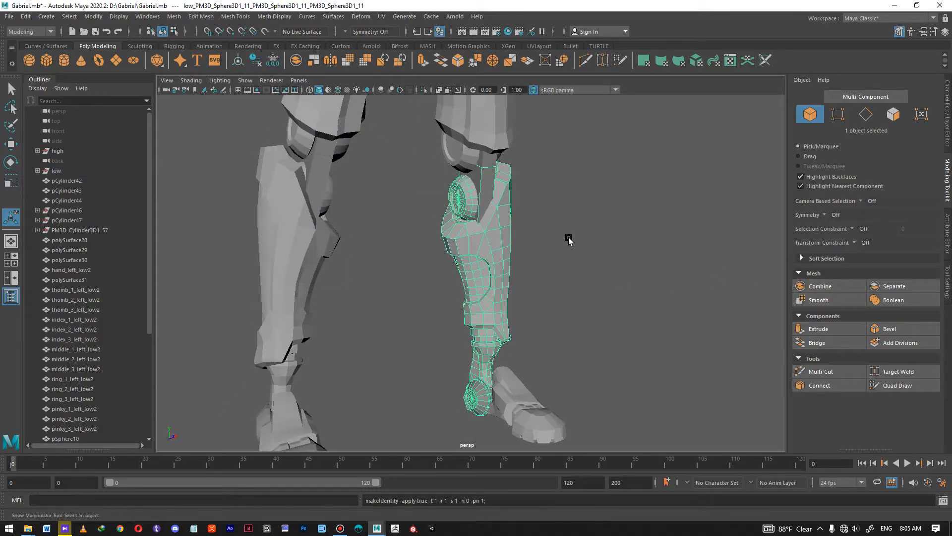
click(637, 272)
Combine the left foot's instep armour with the band behind the toe cap, and freeze the mesh's transformations
alt+drag(637, 271, 534, 260)
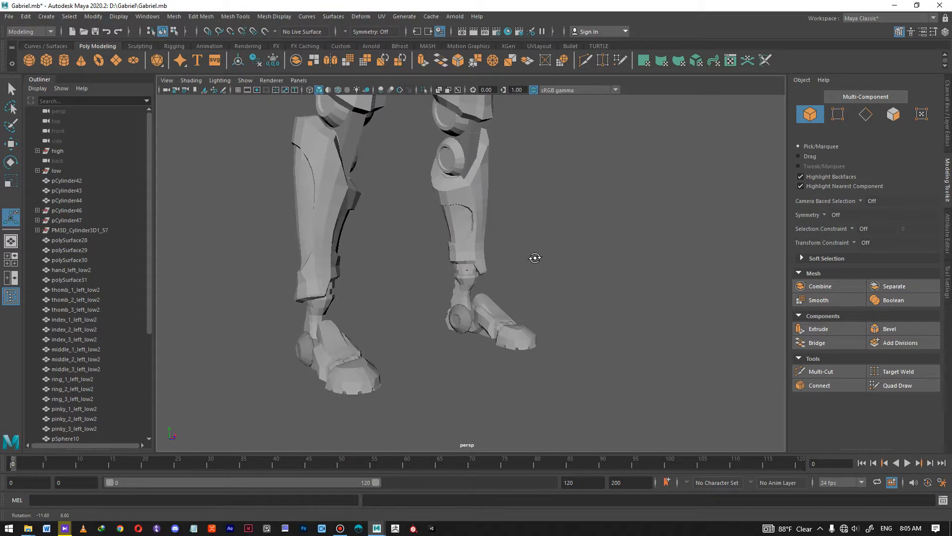
alt+middle_drag(525, 305, 546, 242)
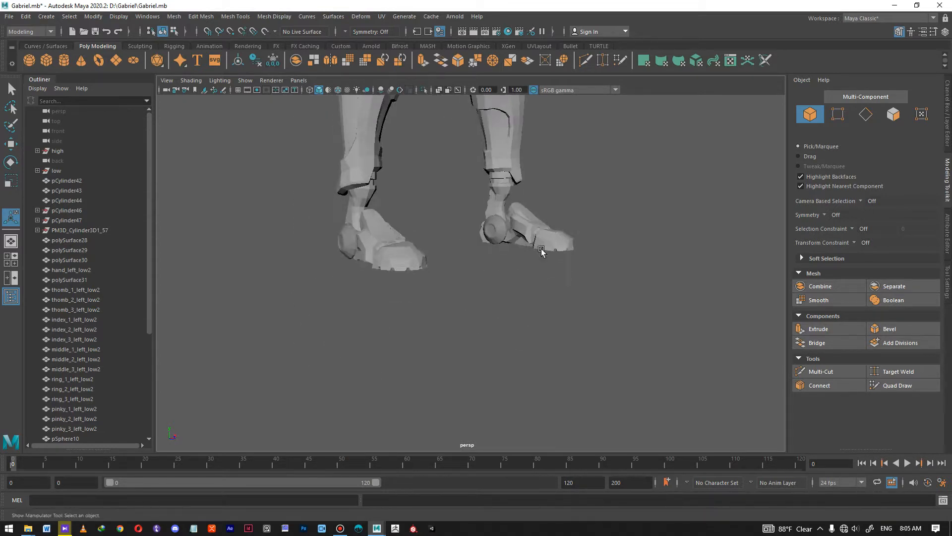
alt+drag(546, 243, 376, 275)
alt+right_drag(376, 274, 483, 394)
click(388, 253)
alt+drag(408, 264, 480, 278)
shift+click(471, 285)
alt+right_drag(564, 318, 518, 305)
alt+drag(517, 305, 450, 306)
click(827, 289)
alt+drag(604, 254, 544, 303)
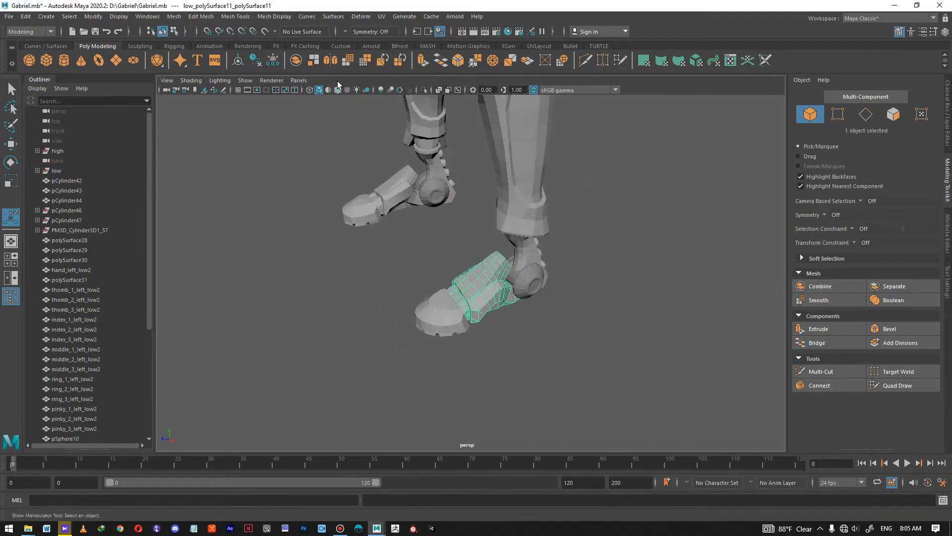
click(273, 60)
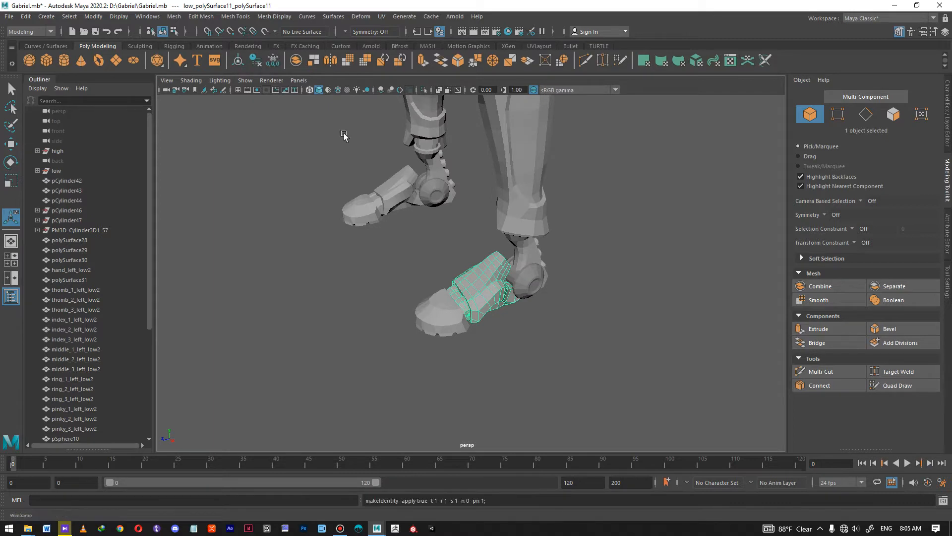
Combine the right foot's instep armour with the band behind its toe cap into one mesh
click(380, 199)
shift+click(383, 196)
alt+drag(442, 187, 544, 234)
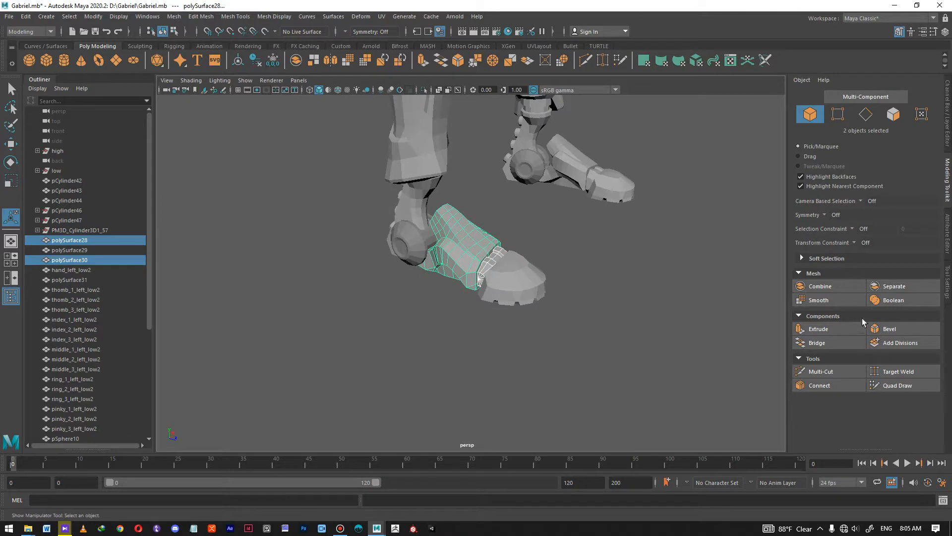
click(843, 287)
Centre the combined right instep mesh's pivot, delete its history and freeze its transformations
click(239, 61)
click(255, 60)
click(272, 60)
click(606, 252)
Check the feet and the whole body for parts that are still separate
scroll(511, 234, down, 5)
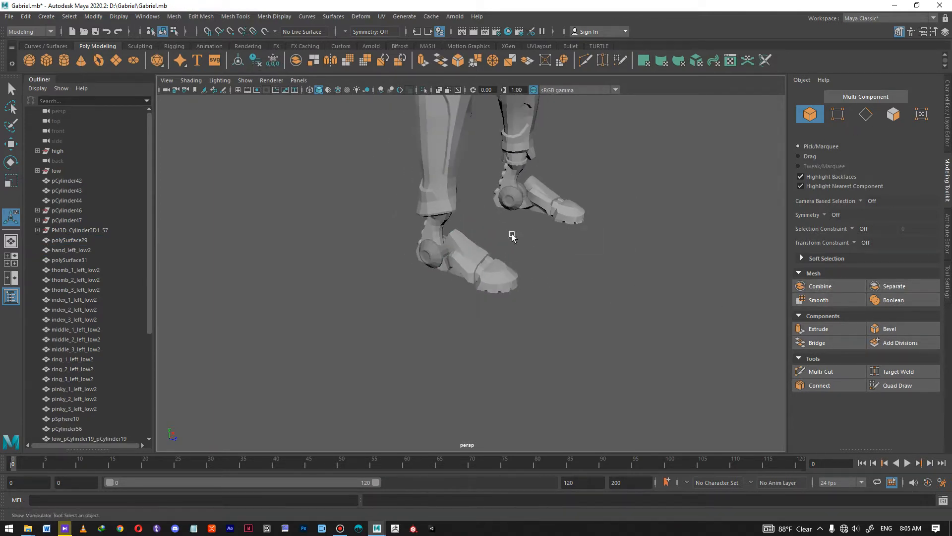
click(531, 232)
click(470, 307)
click(567, 314)
scroll(425, 344, down, 6)
alt+middle_drag(498, 141, 488, 214)
alt+drag(511, 249, 440, 221)
alt+middle_drag(440, 222, 523, 364)
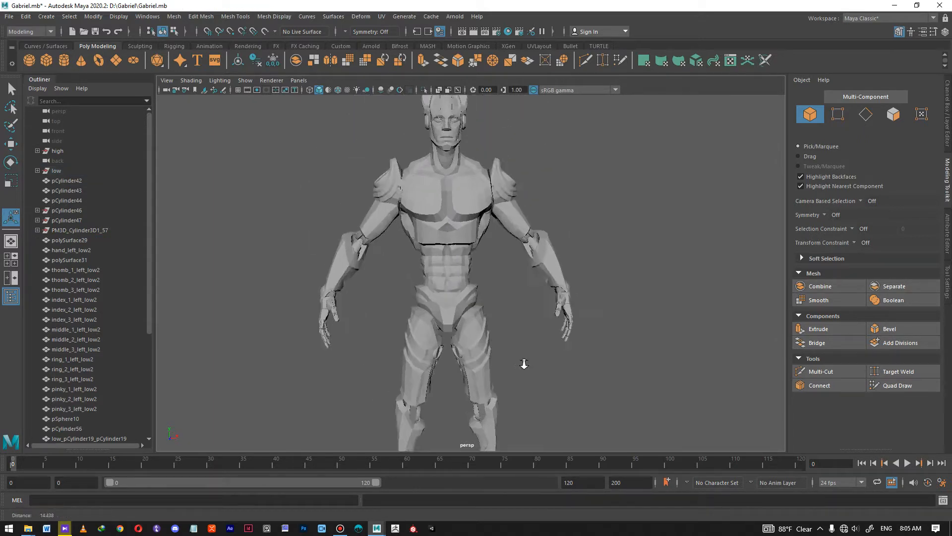
Combine the face, outer head shell and ear discs into one head mesh, and freeze its transformations
alt+drag(507, 171, 449, 176)
alt+right_drag(449, 209, 660, 511)
click(415, 204)
shift+click(363, 224)
alt+drag(333, 253, 527, 210)
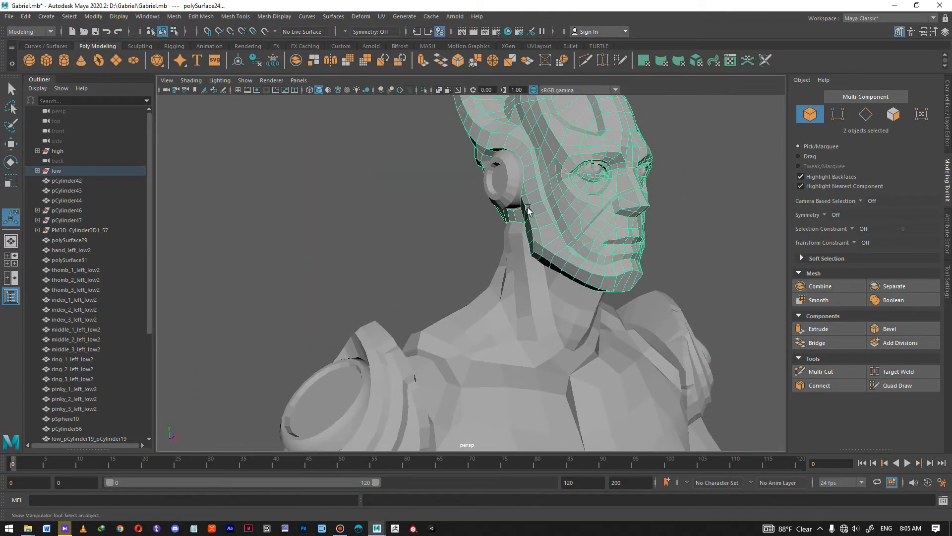
shift+click(505, 176)
alt+drag(505, 176, 582, 221)
scroll(581, 221, down, 2)
click(823, 287)
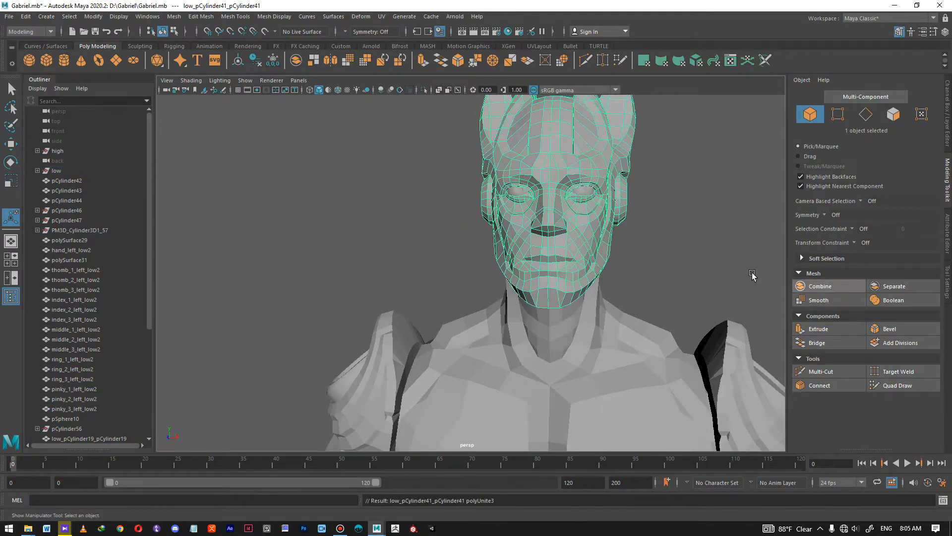
alt+drag(483, 225, 417, 221)
click(272, 60)
Examine individual body parts from several angles to see which pieces are not yet combined
scroll(367, 281, down, 5)
alt+middle_drag(449, 331, 387, 219)
alt+drag(387, 219, 481, 268)
click(489, 205)
click(443, 197)
scroll(520, 260, up, 4)
click(540, 230)
click(594, 252)
alt+drag(590, 263, 542, 266)
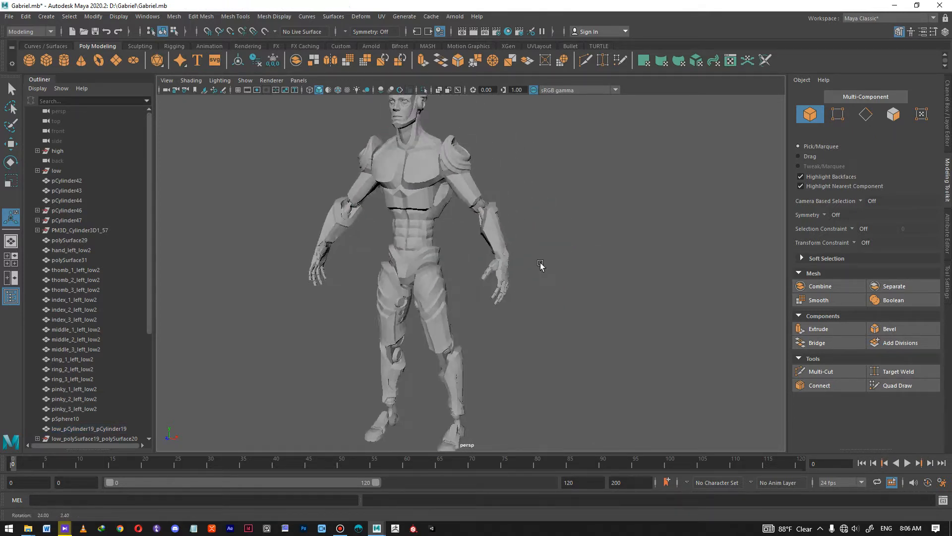
Combine the left forearm with its adjoining elbow piece into one mesh
scroll(538, 263, up, 4)
alt+middle_drag(531, 257, 504, 236)
click(494, 229)
shift+click(479, 199)
click(855, 291)
Combine the right forearm with its adjoining elbow piece, and delete the new mesh's history
alt+drag(452, 291, 497, 292)
alt+drag(546, 211, 439, 248)
click(400, 240)
shift+click(417, 204)
alt+drag(506, 228, 548, 271)
click(825, 284)
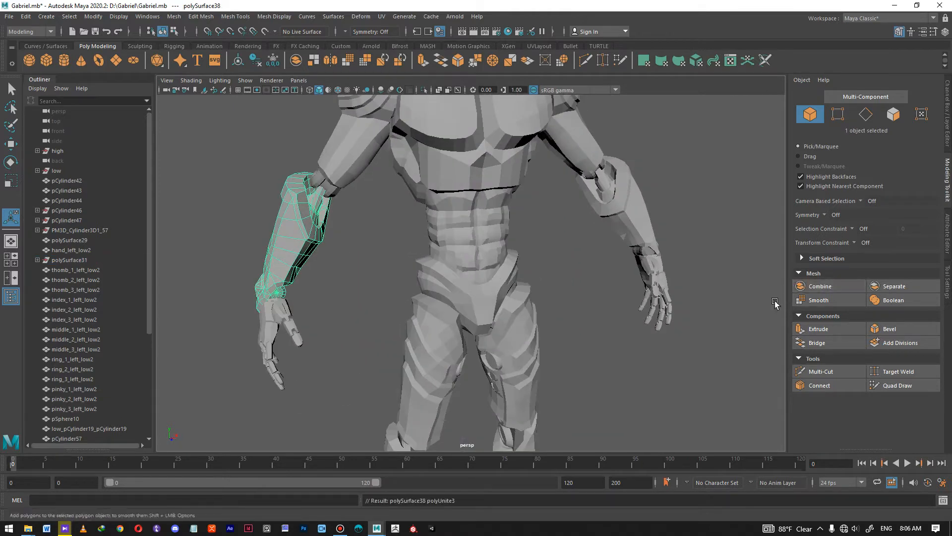
click(255, 62)
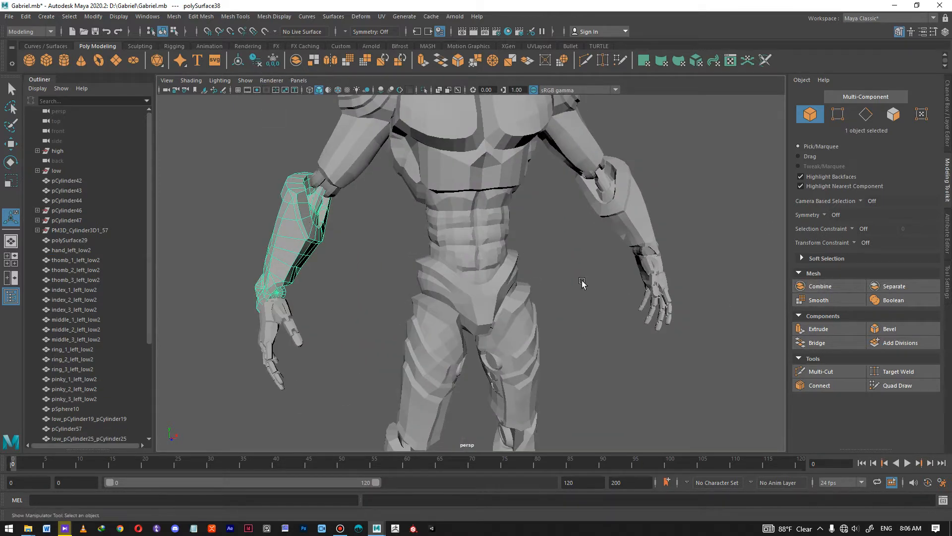
click(632, 315)
Select every part of the low-poly character, delete their history and freeze their transformations
alt+right_drag(633, 315, 531, 298)
alt+drag(620, 285, 585, 278)
alt+right_drag(585, 278, 685, 290)
alt+middle_drag(684, 290, 542, 323)
click(482, 223)
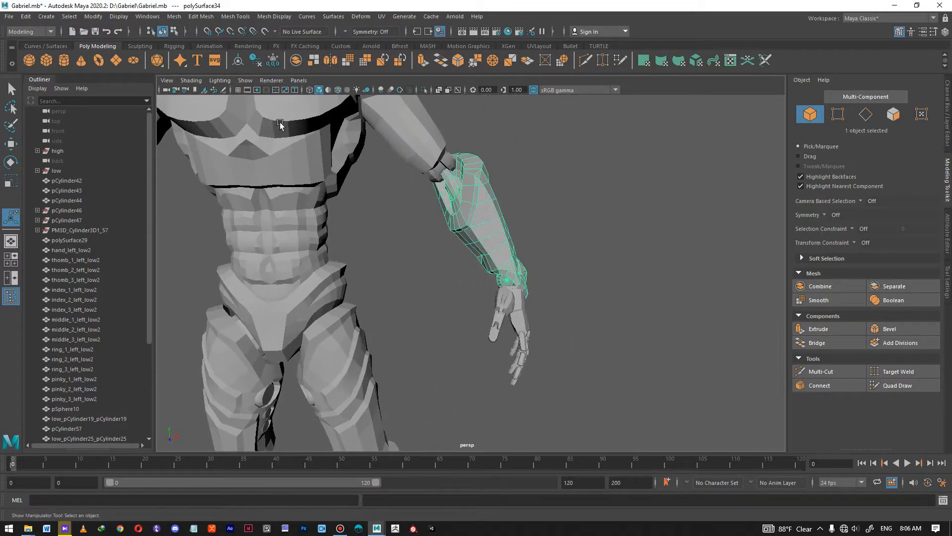
key(a)
drag(305, 119, 576, 437)
click(272, 60)
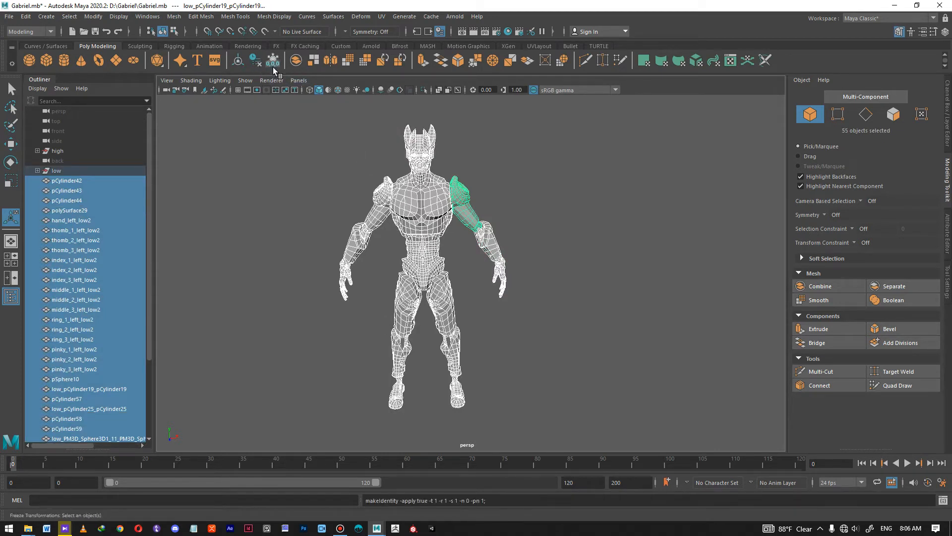
Move all loose meshes from pCylinder42 through polySurface38 into the low group
scroll(60, 301, down, 3)
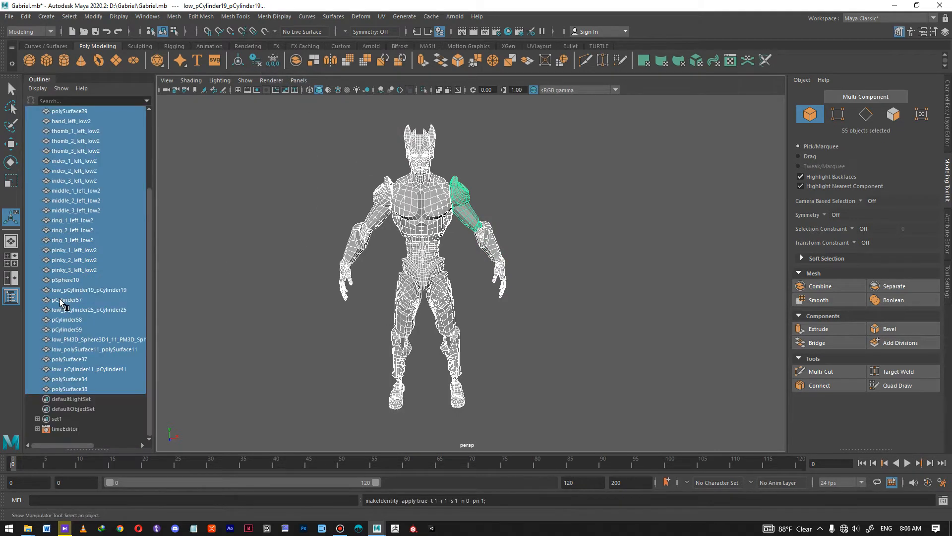
click(77, 390)
scroll(93, 346, up, 3)
shift+click(75, 181)
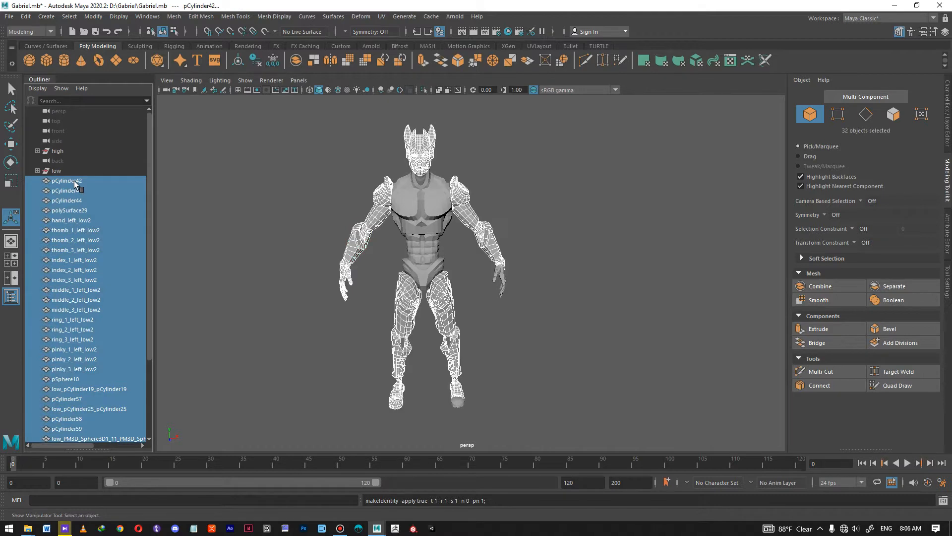
middle_drag(76, 176, 74, 171)
click(37, 172)
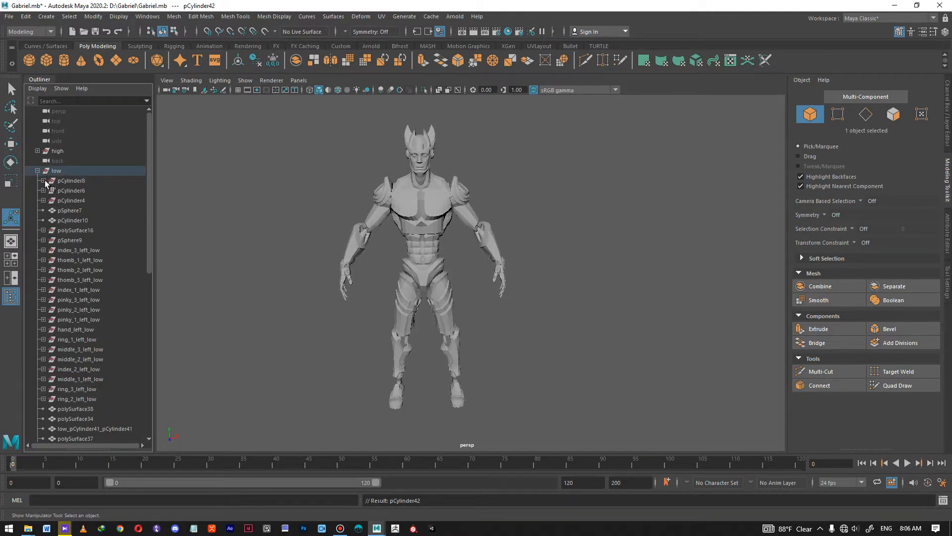
click(38, 171)
Group all the character's meshes together and freeze the new group's transformations
drag(333, 138, 510, 283)
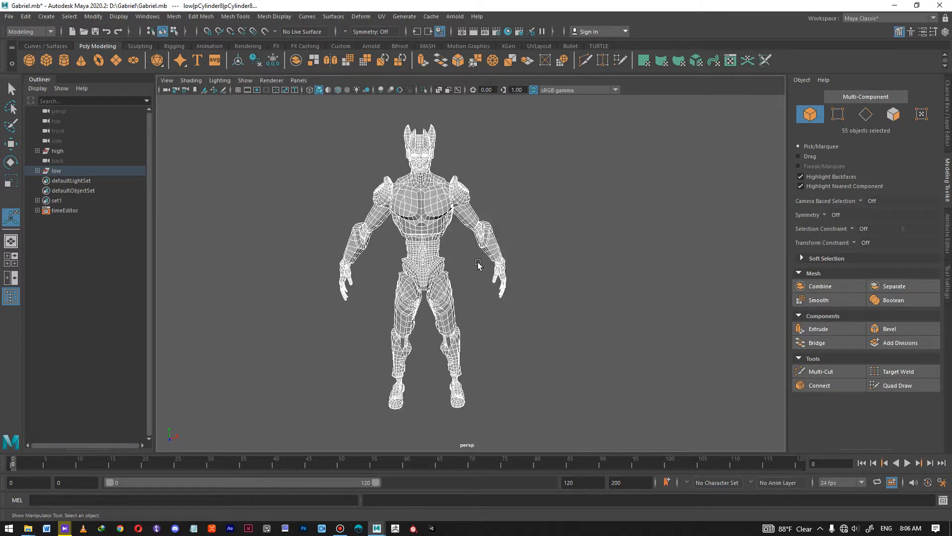
key(ctrl+g)
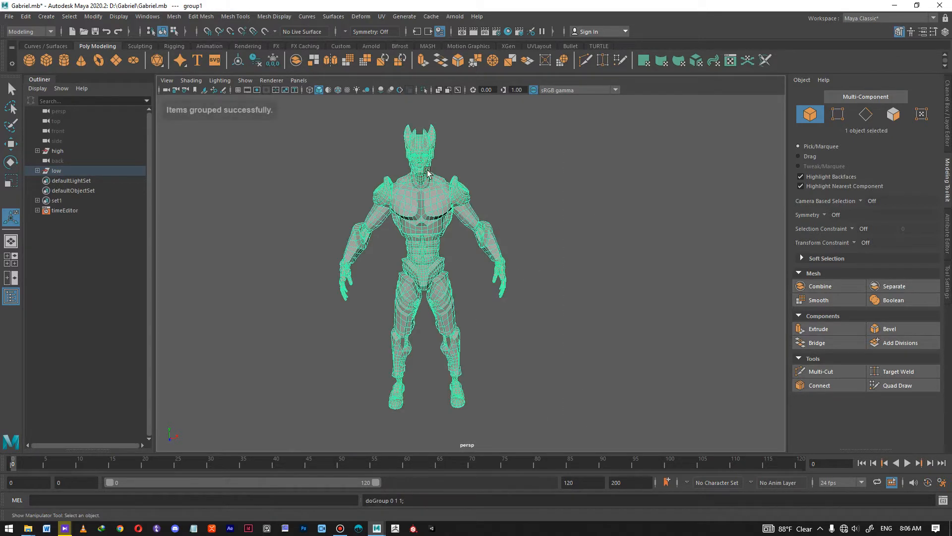
click(274, 62)
Delete the leftover nodes from pCylinder8 through ring_2_left_low inside the low group, keeping group1
click(38, 170)
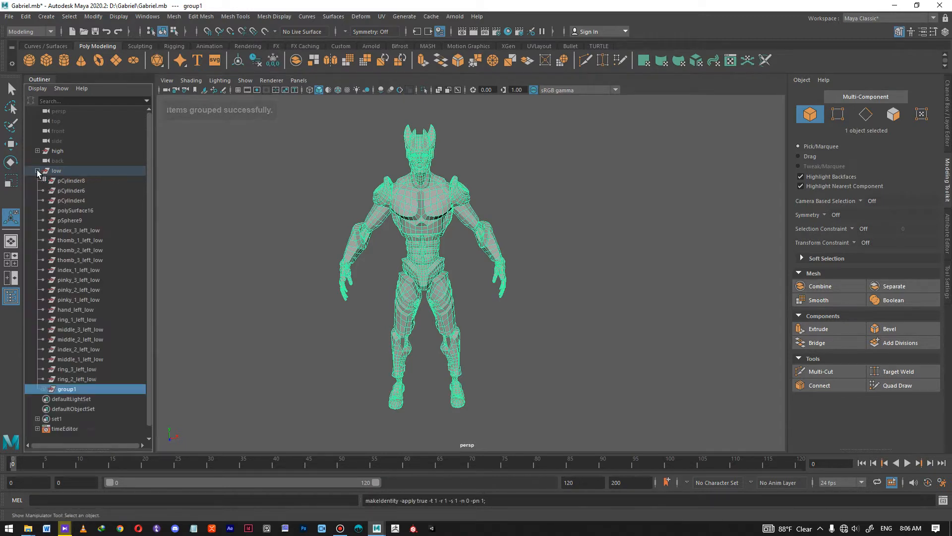
click(92, 379)
shift+click(76, 180)
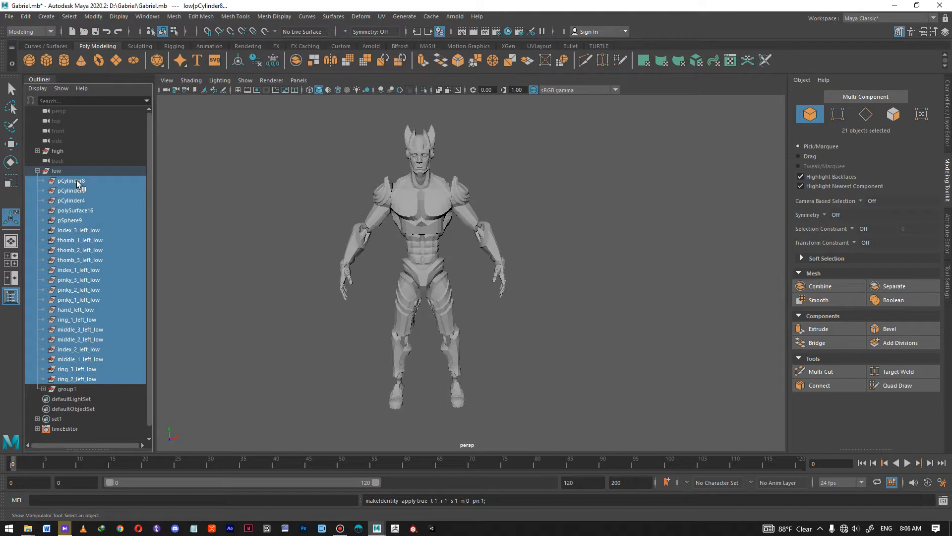
key(Delete)
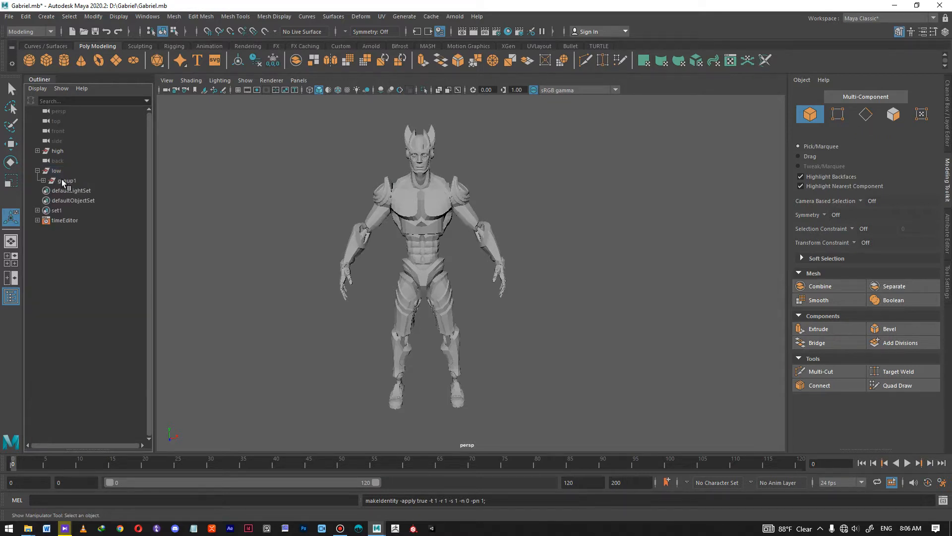
Move group1 out of the low group to the scene's root level, and delete the emptied low group
click(62, 182)
middle_drag(62, 182, 68, 163)
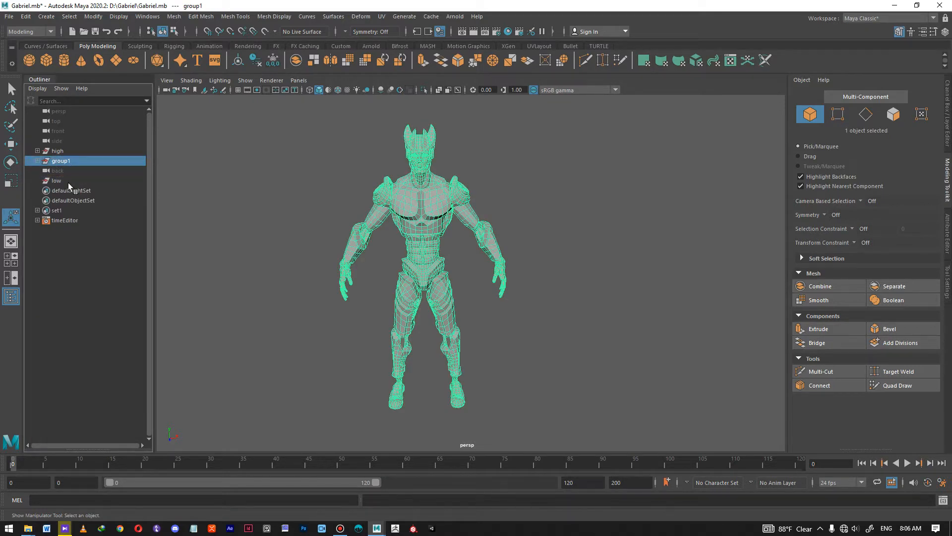
click(67, 183)
key(Delete)
Rename group1 as low and clear the selection
double_click(63, 162)
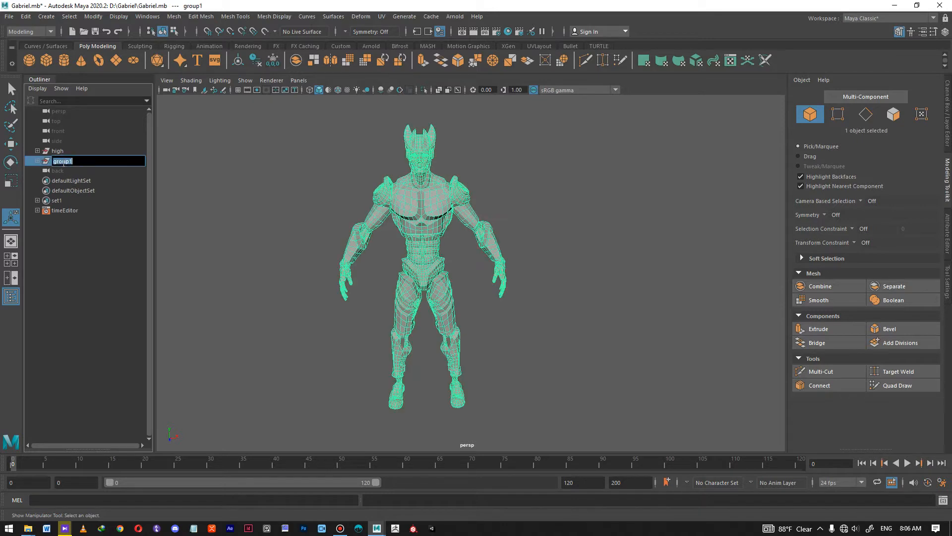
key(Return)
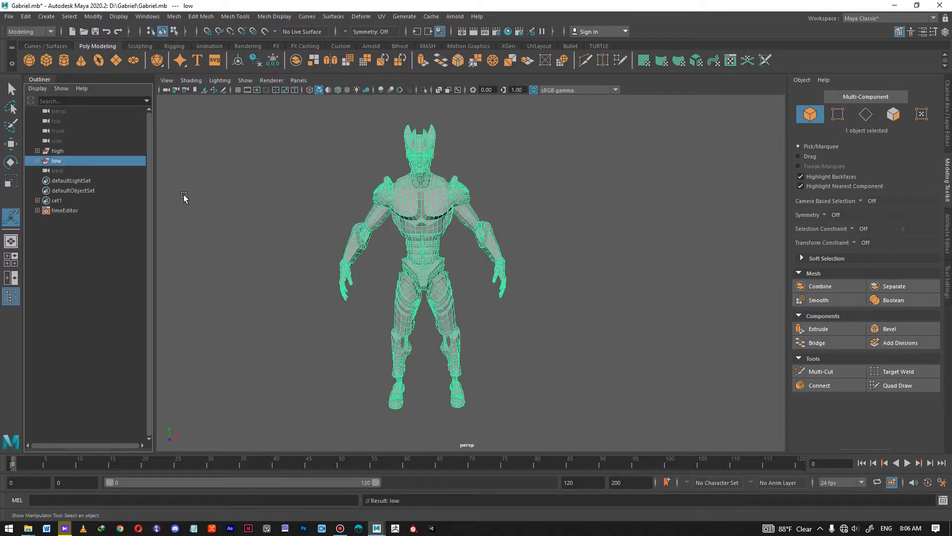
click(183, 199)
Select the character's left forearm mesh inside the low group and rename it forearm_left_low
click(38, 160)
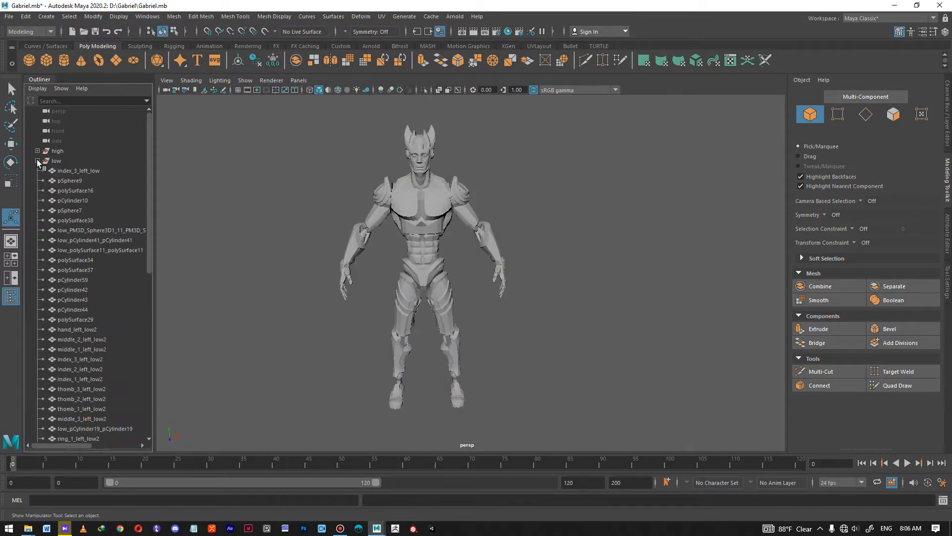
alt+right_drag(490, 212, 501, 307)
alt+drag(501, 308, 570, 259)
click(498, 283)
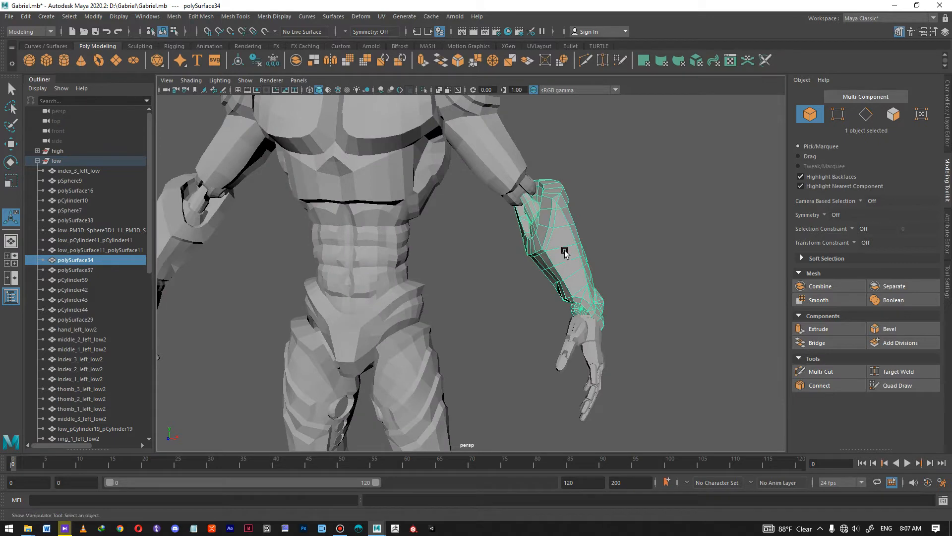
alt+right_drag(574, 272, 489, 289)
alt+middle_drag(582, 241, 407, 204)
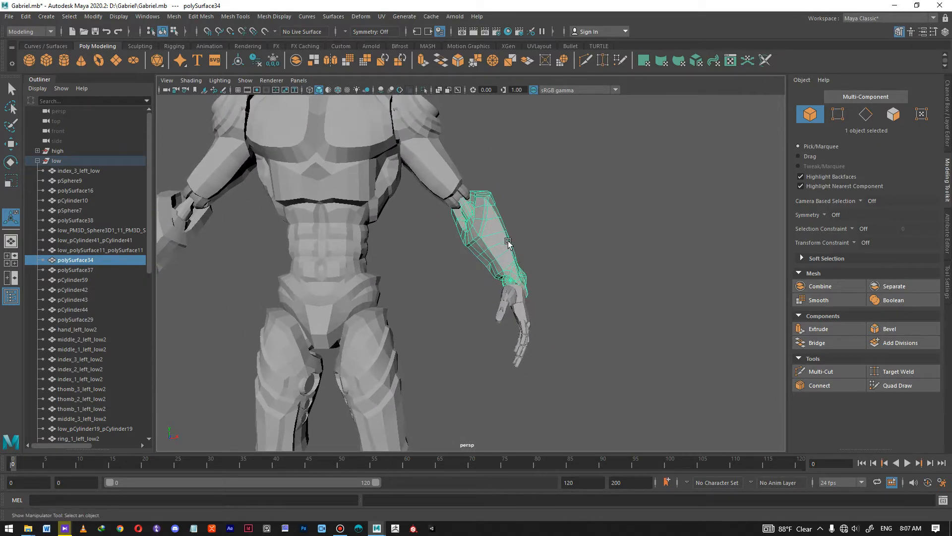
alt+drag(500, 237, 489, 230)
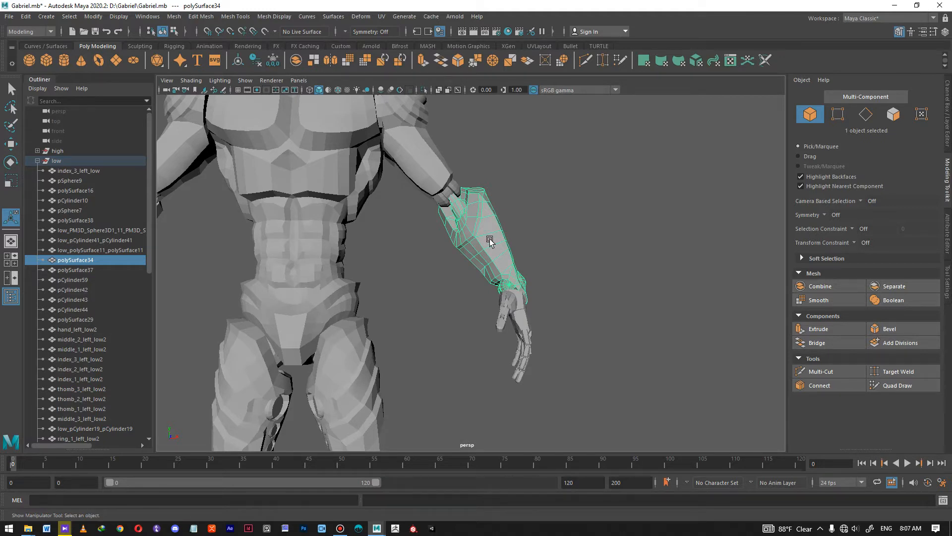
double_click(74, 261)
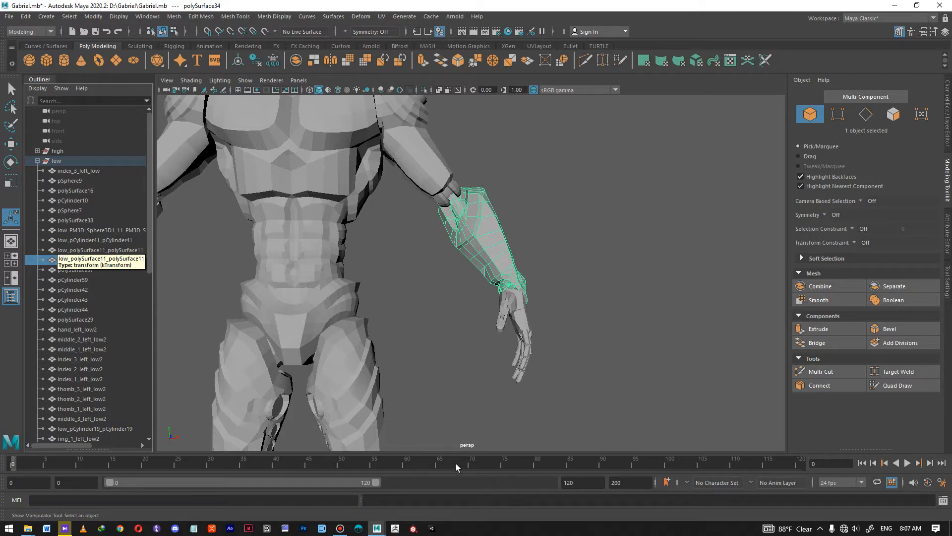
text(forearm lef)
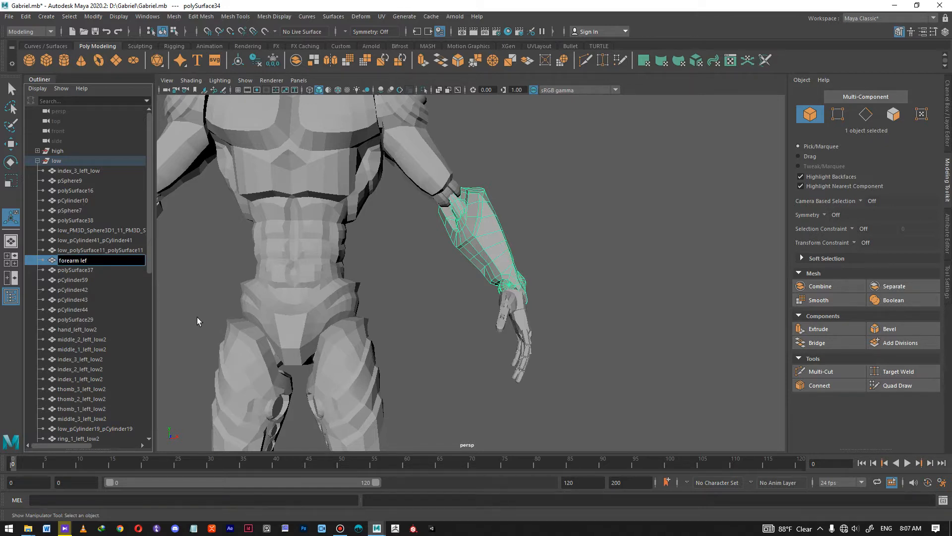
text(t_low)
key(Return)
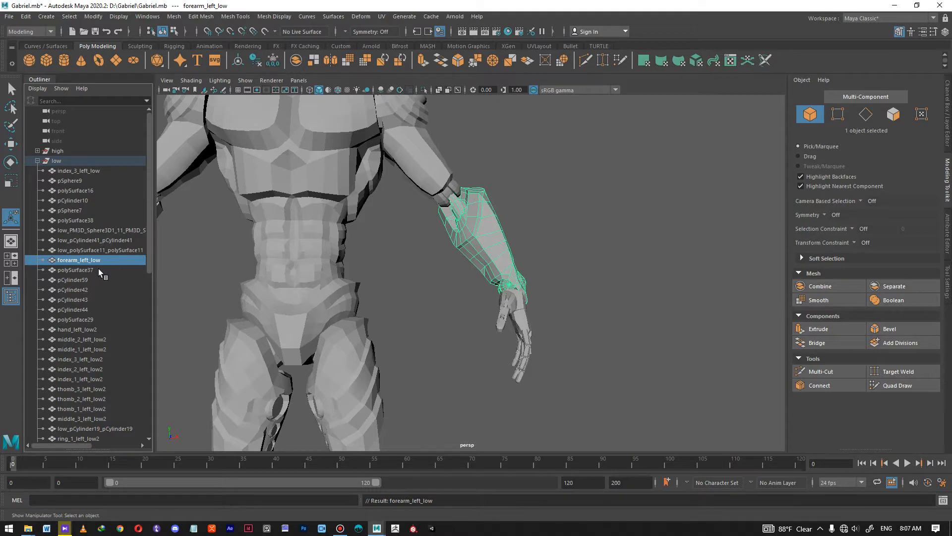
Select the left upper arm mesh with its shoulder armour and rename it arm_left_low
alt+middle_drag(489, 245, 505, 380)
click(461, 233)
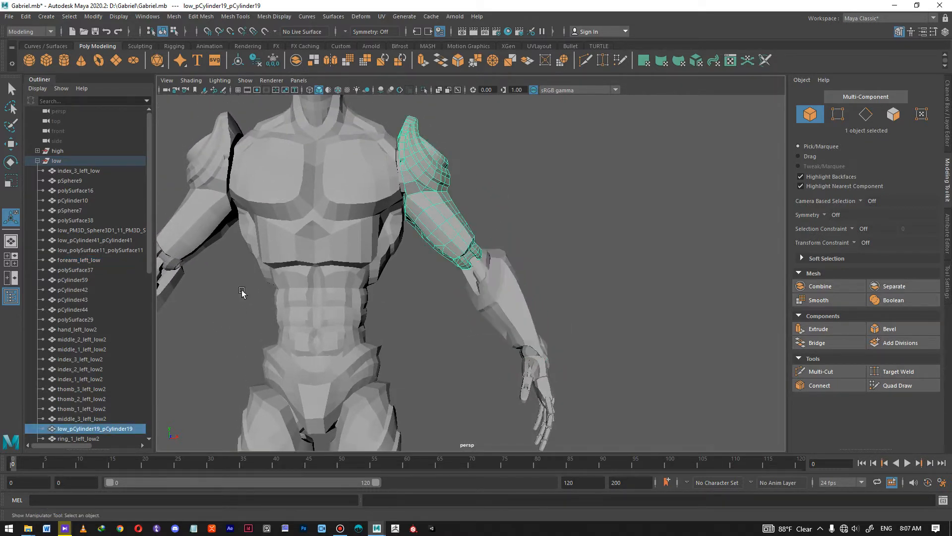
key(f)
double_click(99, 272)
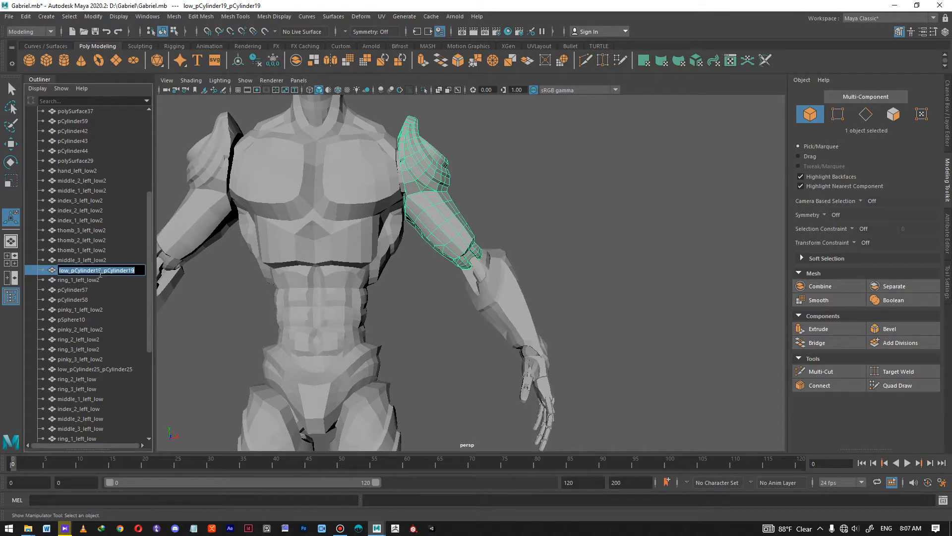
text(arm left l)
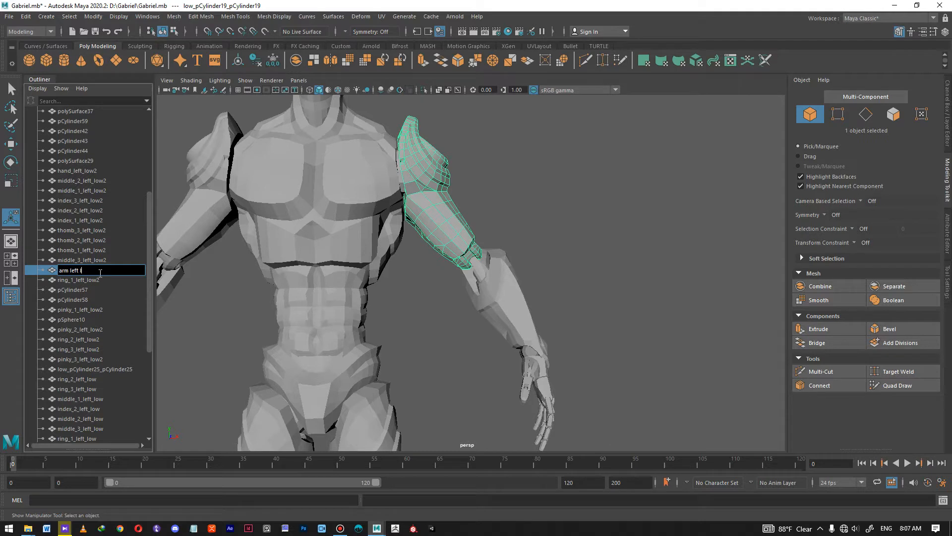
text(rm_left_low)
key(Return)
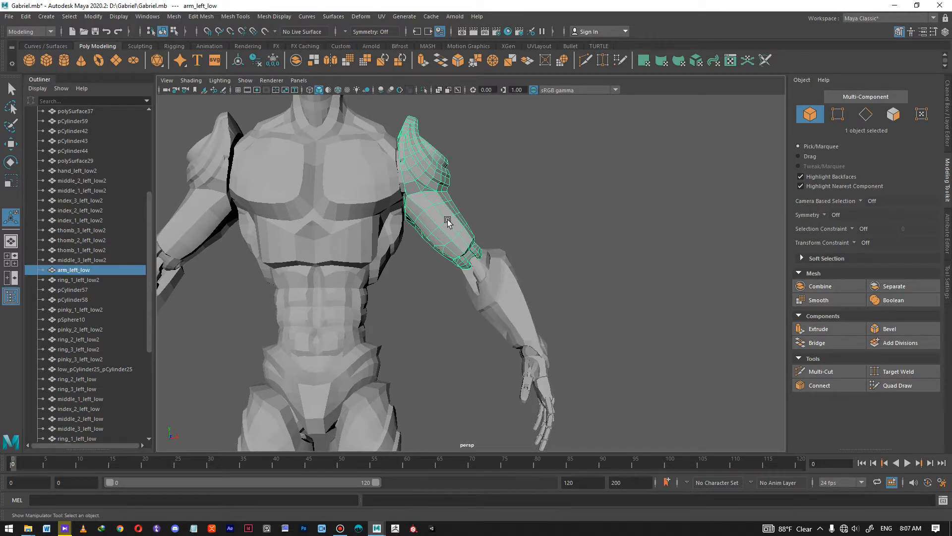
Examine how the low-poly character is divided into arm, forearm, torso and head meshes, selecting individual parts and viewing them from several angles
click(495, 280)
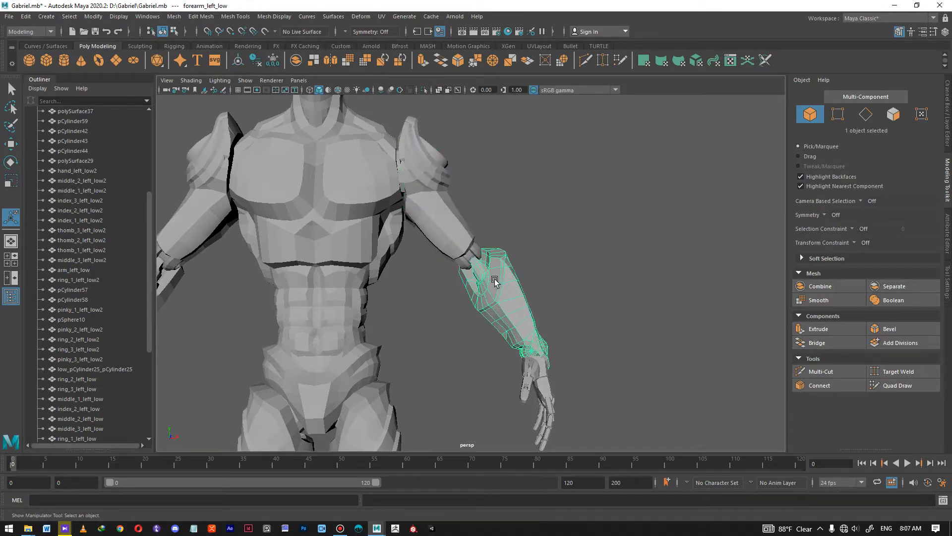
click(445, 233)
click(552, 216)
alt+drag(552, 216, 476, 240)
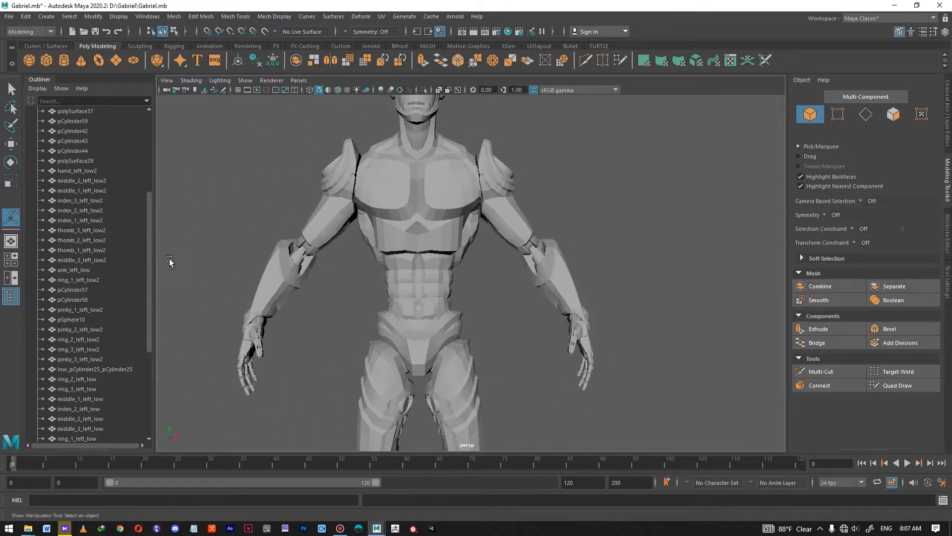
alt+right_drag(646, 266, 413, 220)
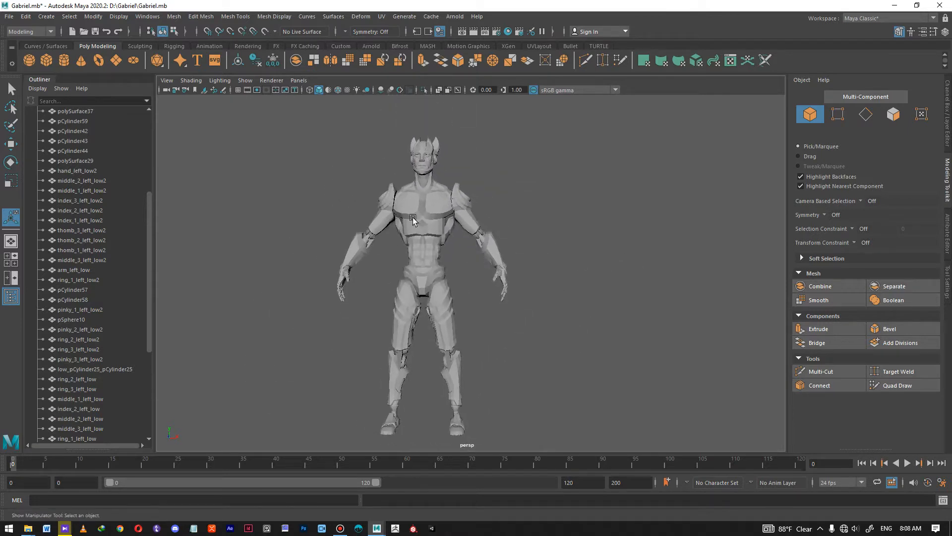
alt+drag(449, 265, 459, 268)
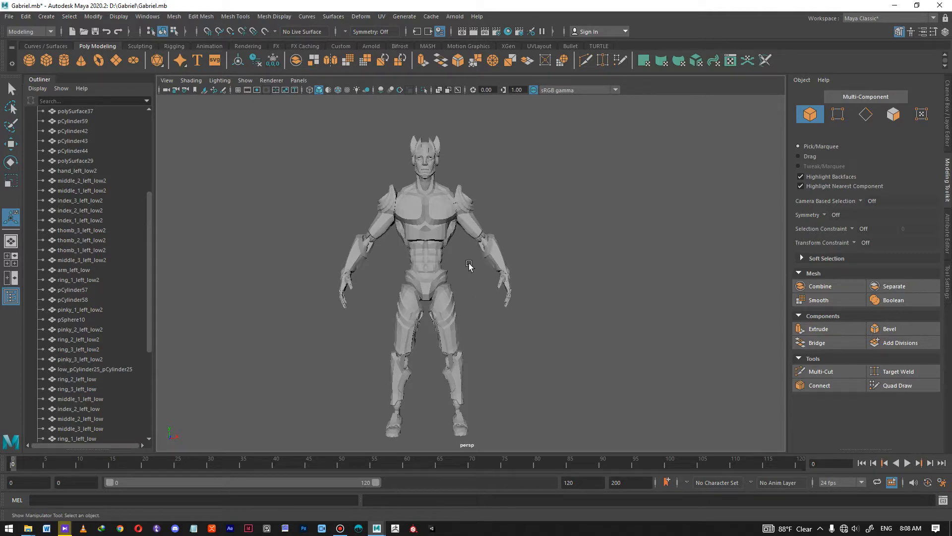
alt+right_drag(469, 266, 507, 294)
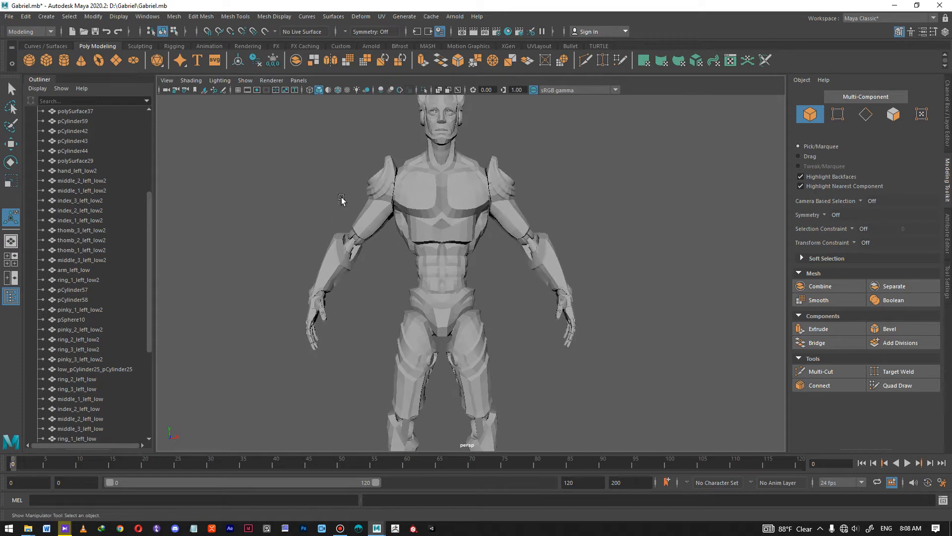
click(381, 217)
click(512, 214)
click(554, 270)
alt+middle_drag(577, 308, 517, 293)
alt+drag(517, 293, 478, 291)
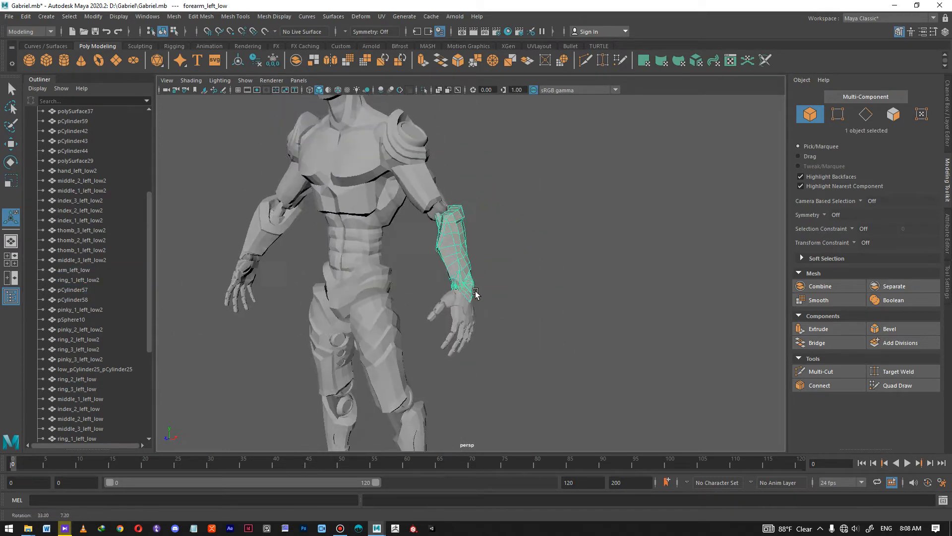
alt+right_drag(495, 283, 369, 250)
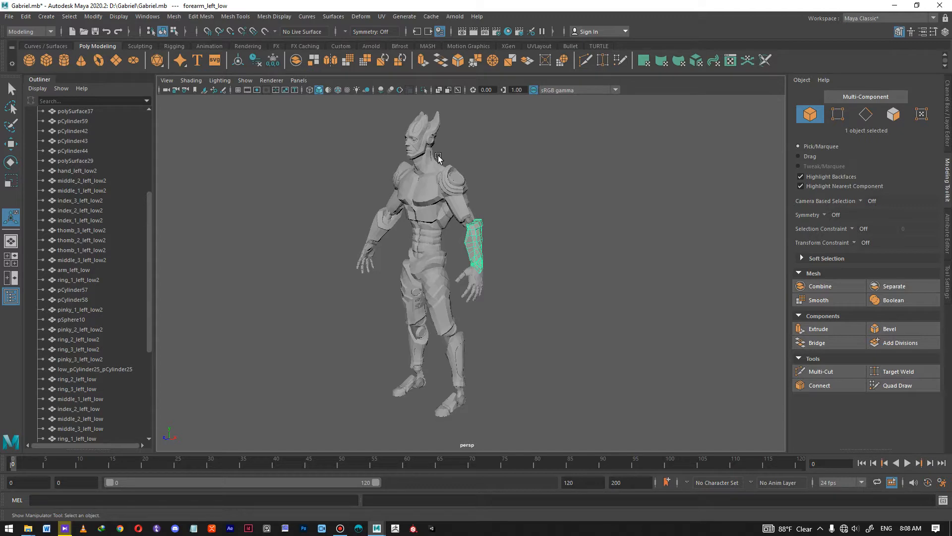
alt+right_drag(457, 190, 526, 264)
alt+drag(527, 264, 499, 281)
alt+middle_drag(498, 281, 526, 317)
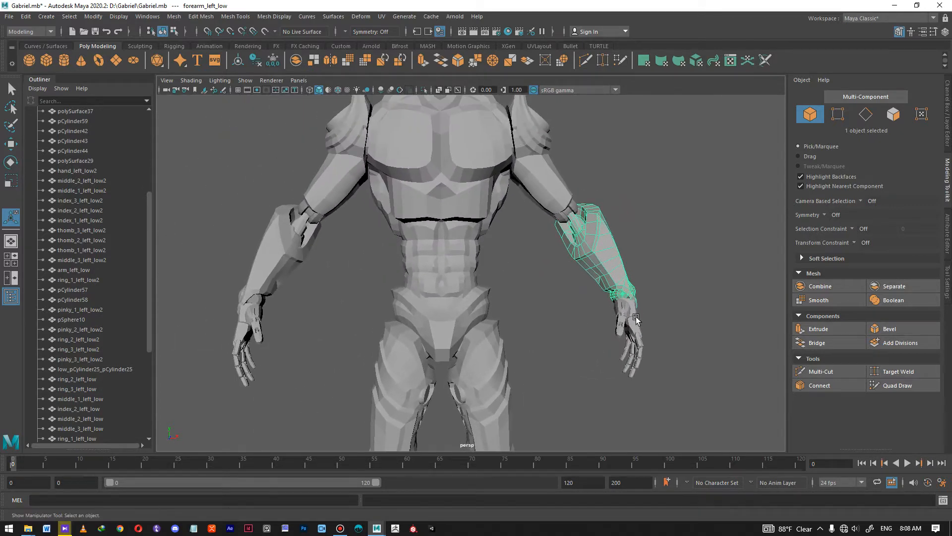
alt+right_drag(636, 319, 404, 256)
alt+drag(568, 278, 538, 282)
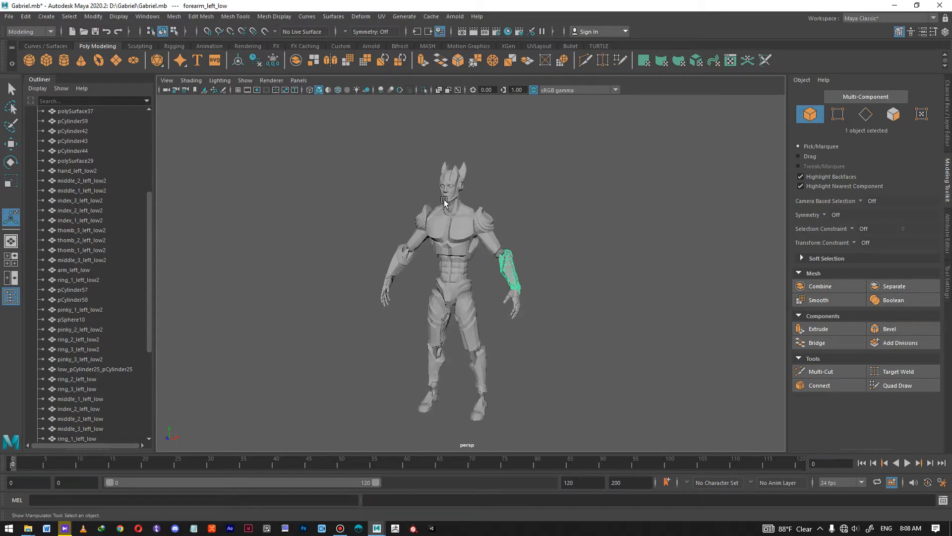
click(466, 242)
click(601, 272)
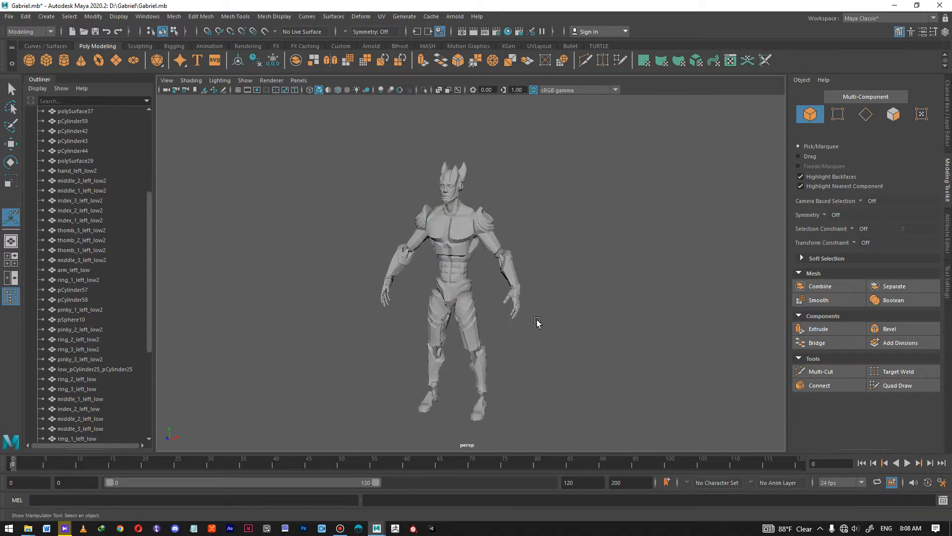
scroll(530, 307, up, 6)
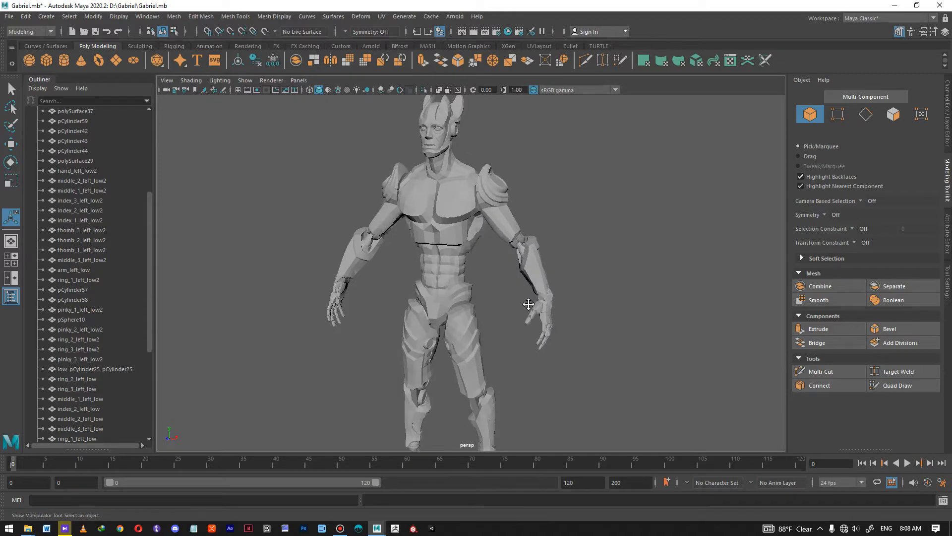
scroll(523, 317, up, 5)
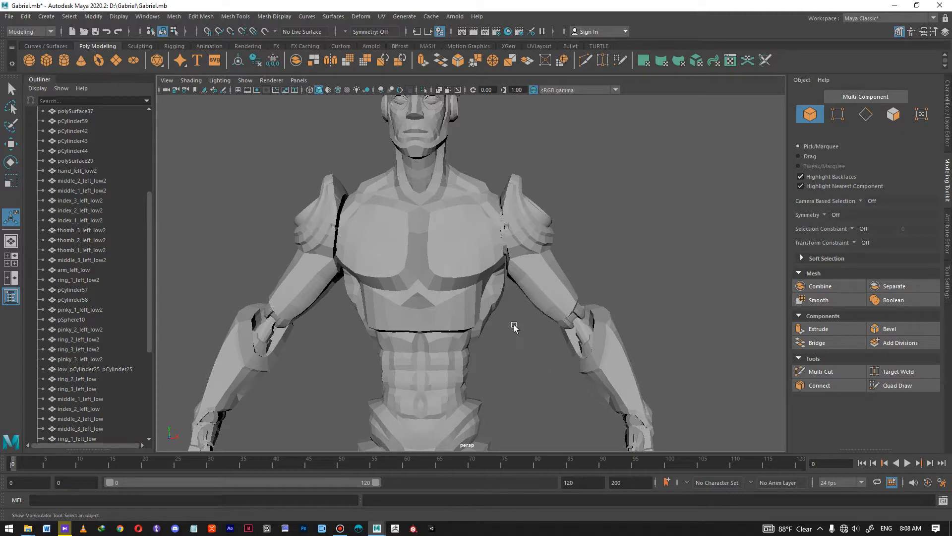
alt+drag(591, 303, 511, 289)
alt+middle_drag(449, 194, 460, 316)
alt+right_drag(462, 317, 507, 399)
alt+drag(506, 400, 438, 250)
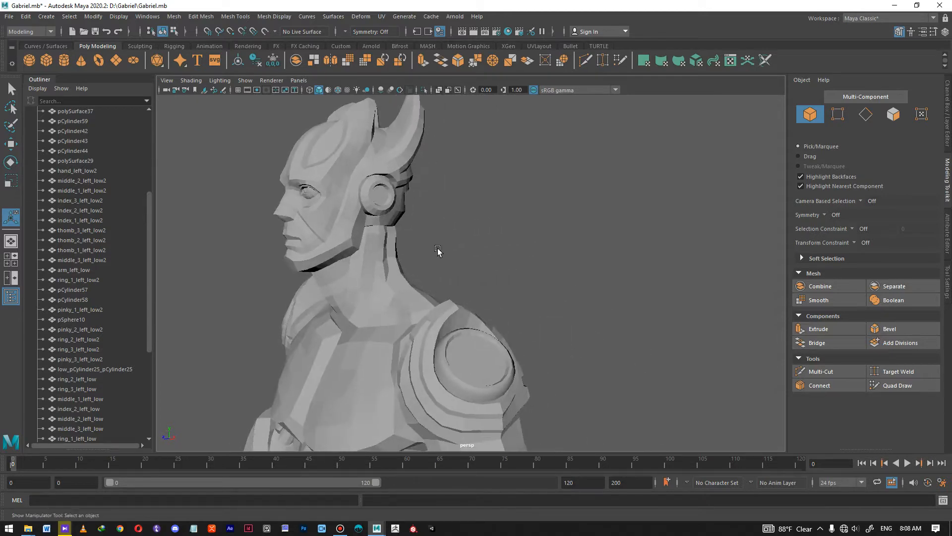
alt+drag(546, 317, 467, 159)
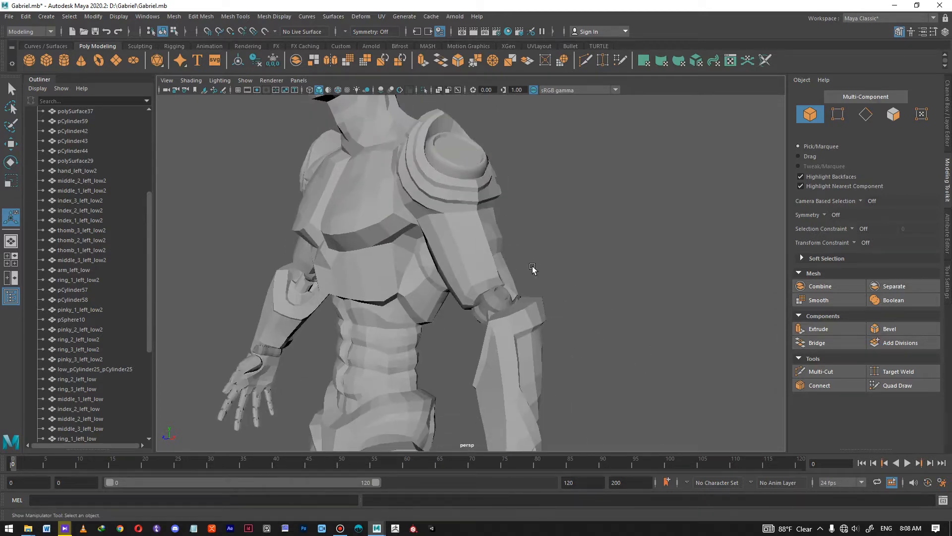
Select the combined neck, chest, abdomen and pelvis mesh and rename it torso_low
click(477, 246)
scroll(477, 246, down, 3)
alt+drag(422, 263, 466, 270)
click(466, 269)
scroll(481, 213, down, 2)
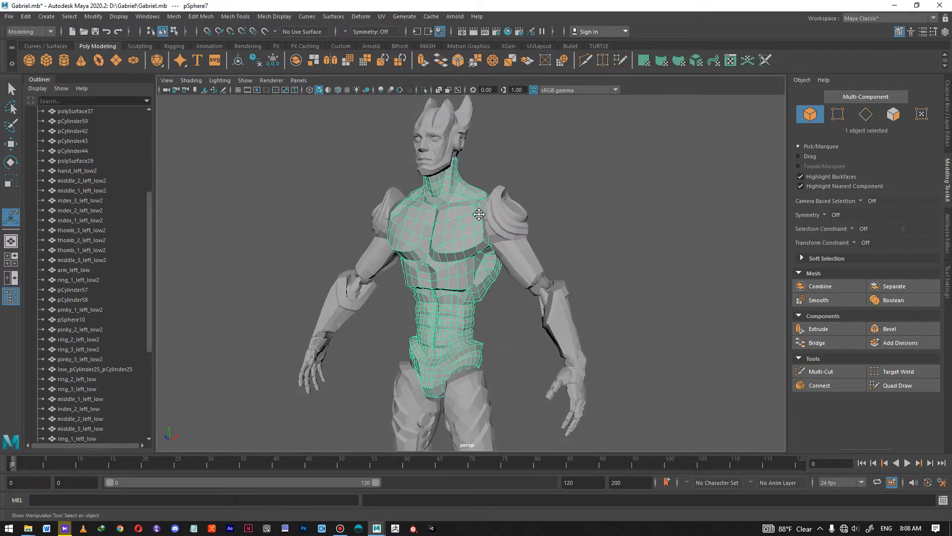
alt+drag(268, 290, 305, 268)
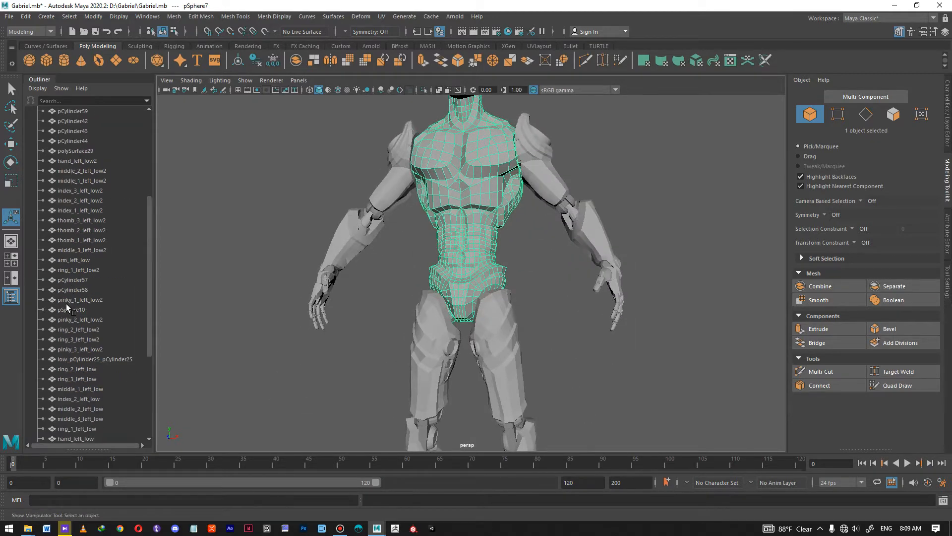
scroll(67, 303, up, 5)
double_click(79, 211)
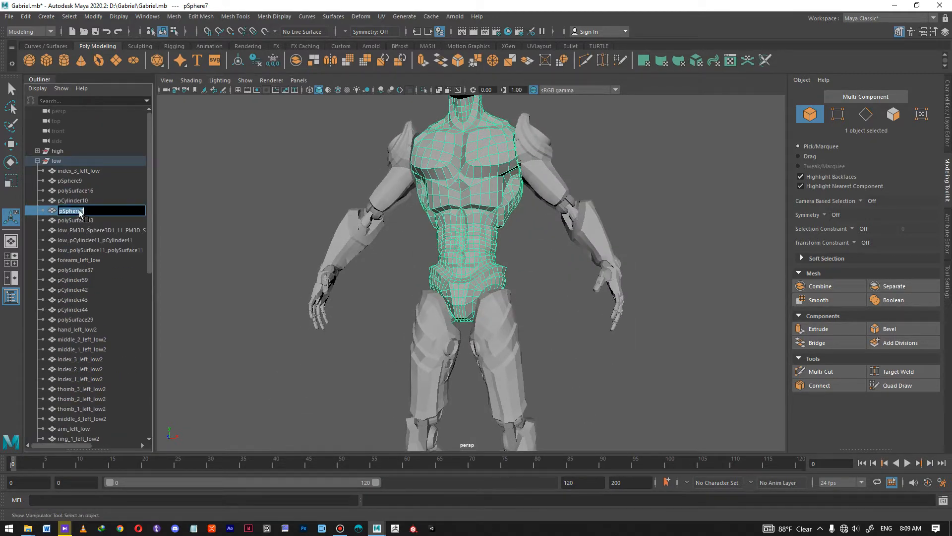
text(t)
key(Return)
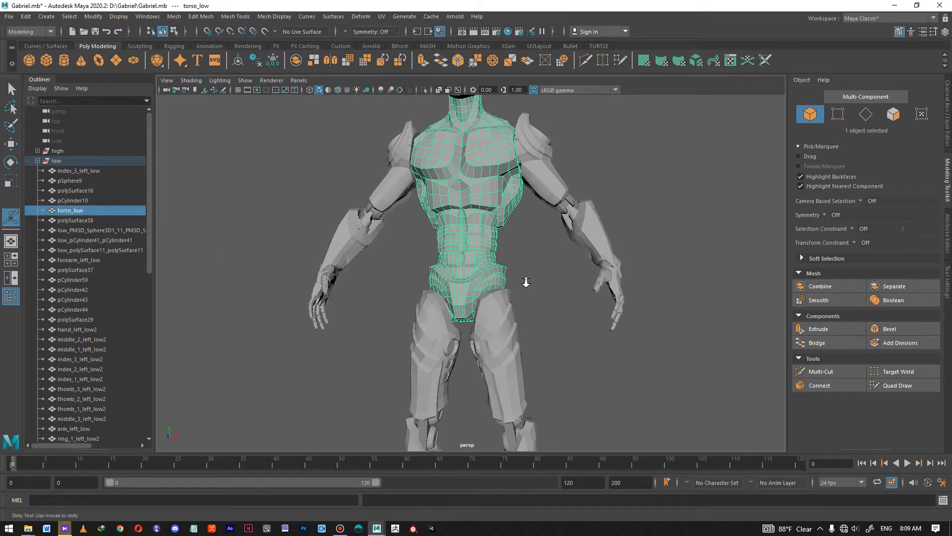
Select the character's head mesh and rename it head_low
scroll(534, 280, down, 3)
alt+middle_drag(496, 281, 463, 378)
scroll(496, 230, up, 8)
alt+middle_drag(496, 230, 484, 256)
click(476, 242)
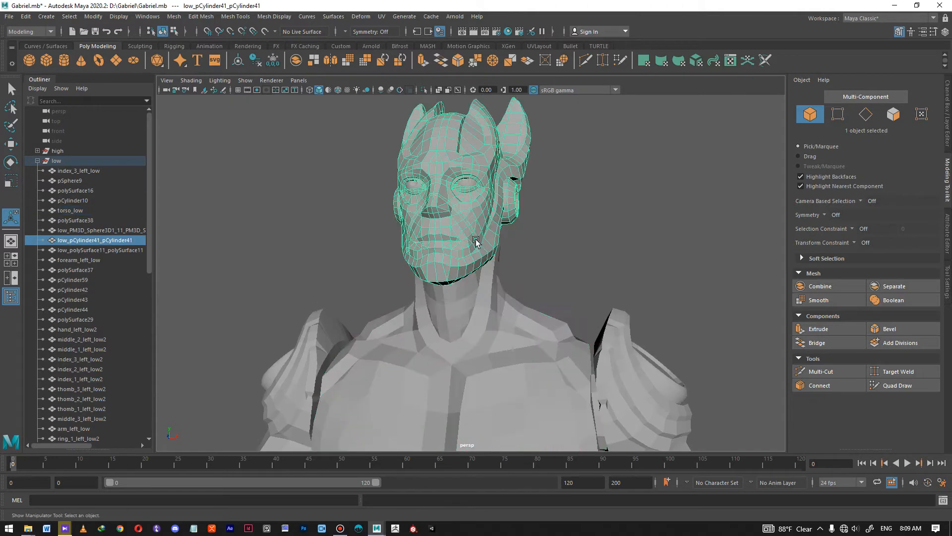
double_click(83, 241)
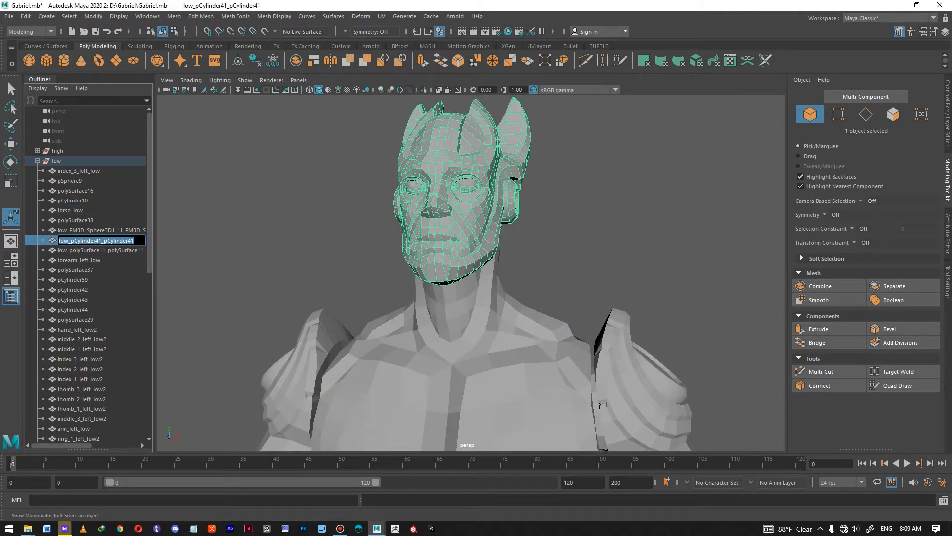
text(head)
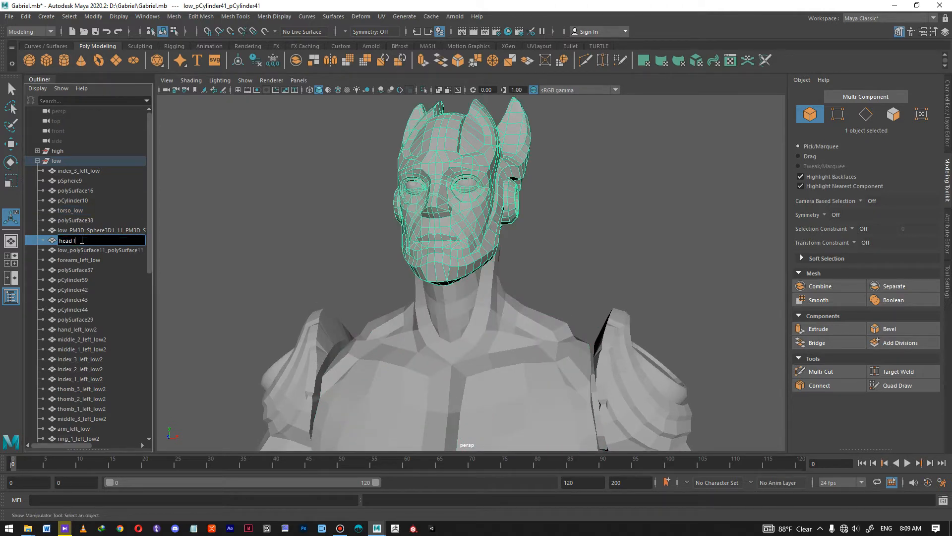
key(Return)
click(574, 230)
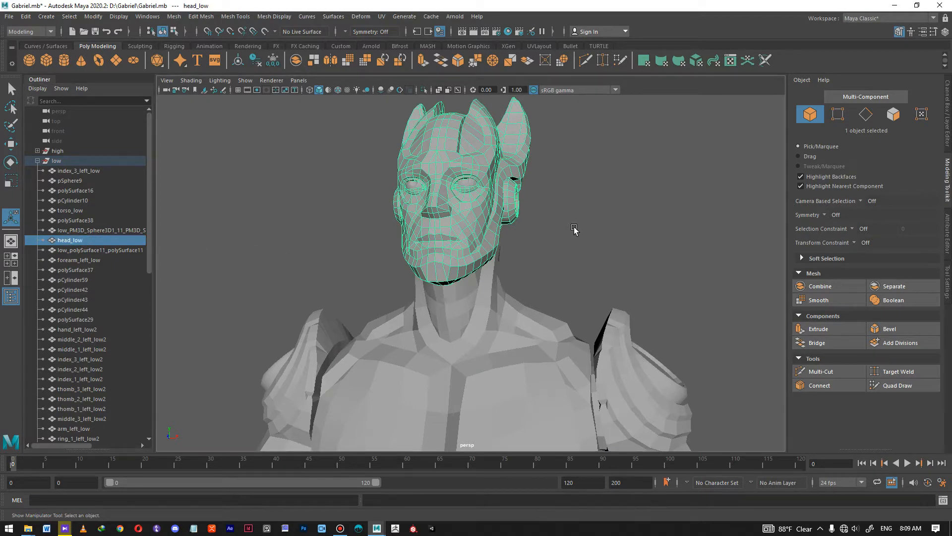
Select the left thigh mesh and rename it thigh_left_low
alt+right_drag(594, 273, 495, 260)
alt+middle_drag(486, 361, 514, 151)
alt+middle_drag(586, 348, 516, 198)
alt+right_drag(516, 199, 487, 245)
click(498, 203)
scroll(84, 223, down, 3)
scroll(79, 307, down, 6)
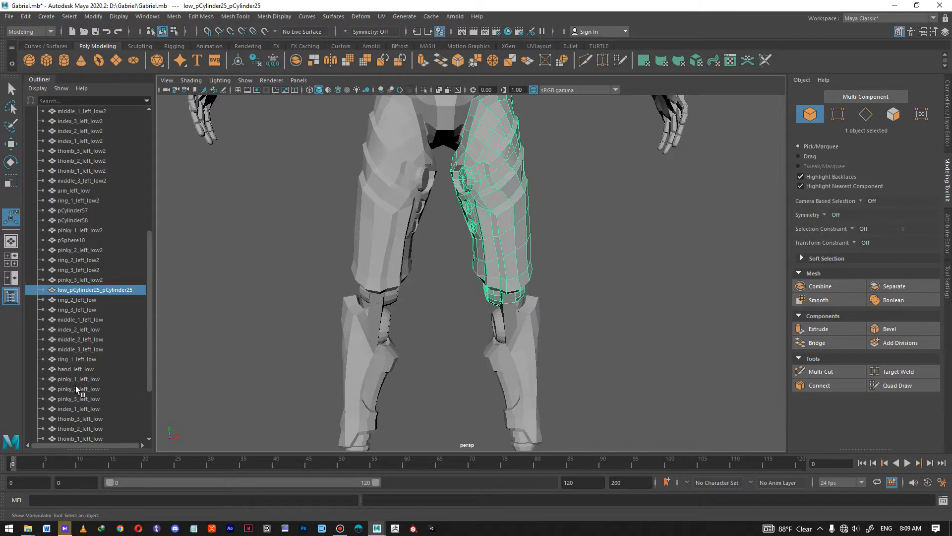
scroll(109, 298, down, 3)
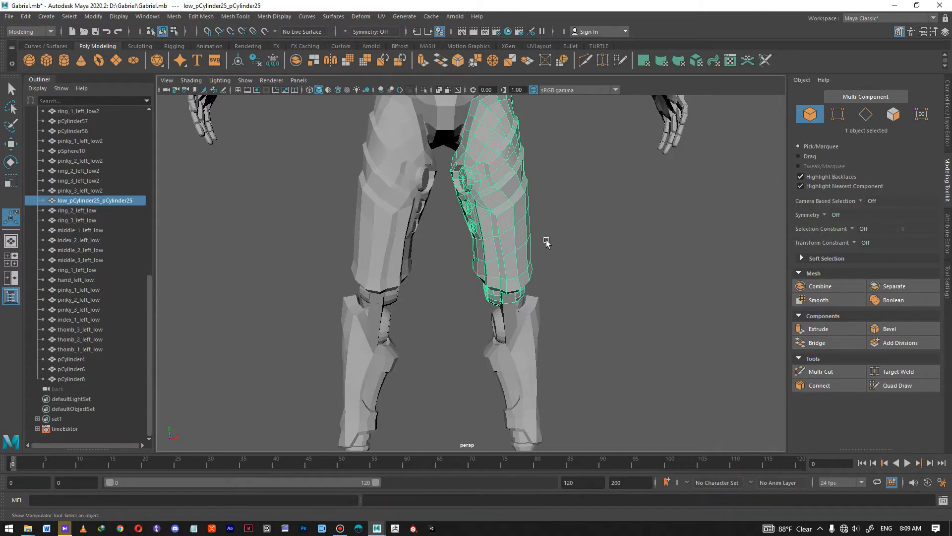
alt+right_drag(602, 264, 507, 241)
alt+drag(507, 241, 537, 262)
alt+right_drag(537, 262, 437, 239)
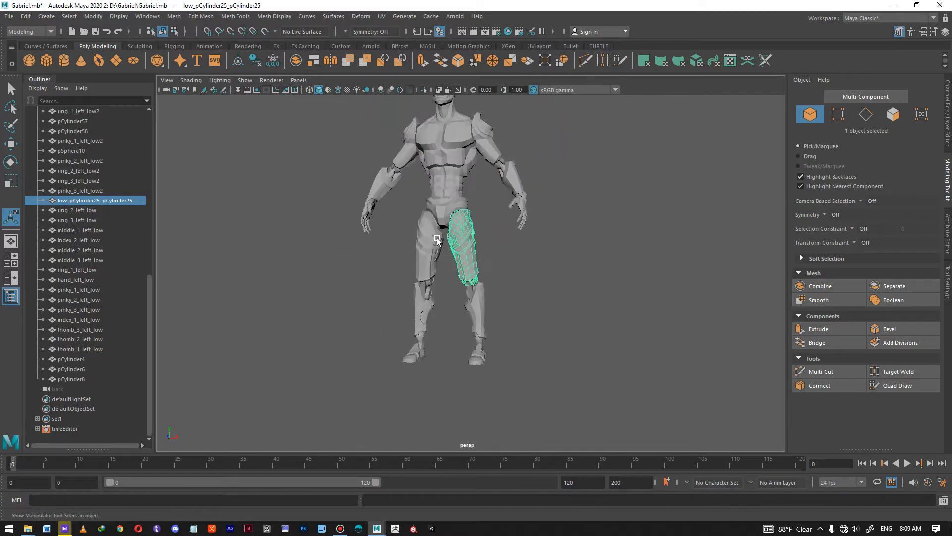
alt+drag(437, 239, 531, 212)
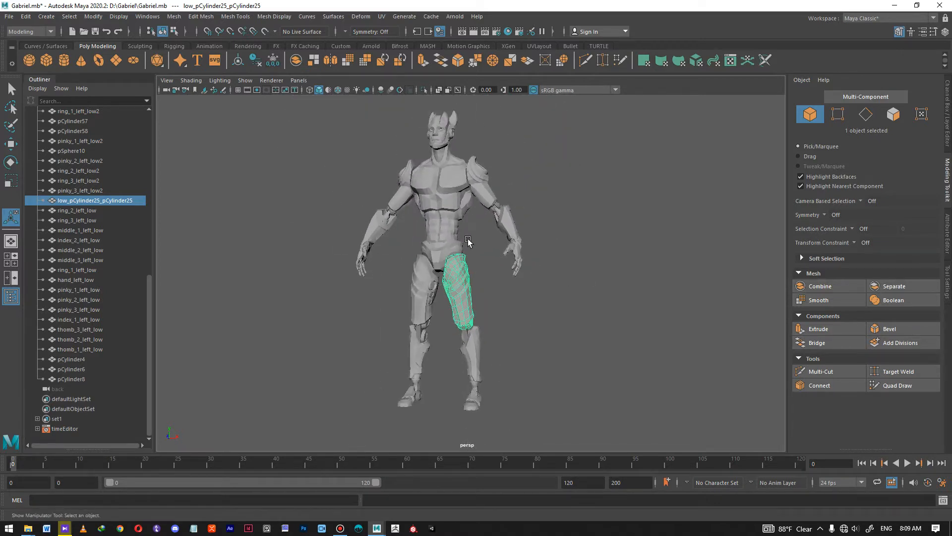
alt+right_drag(410, 212, 524, 397)
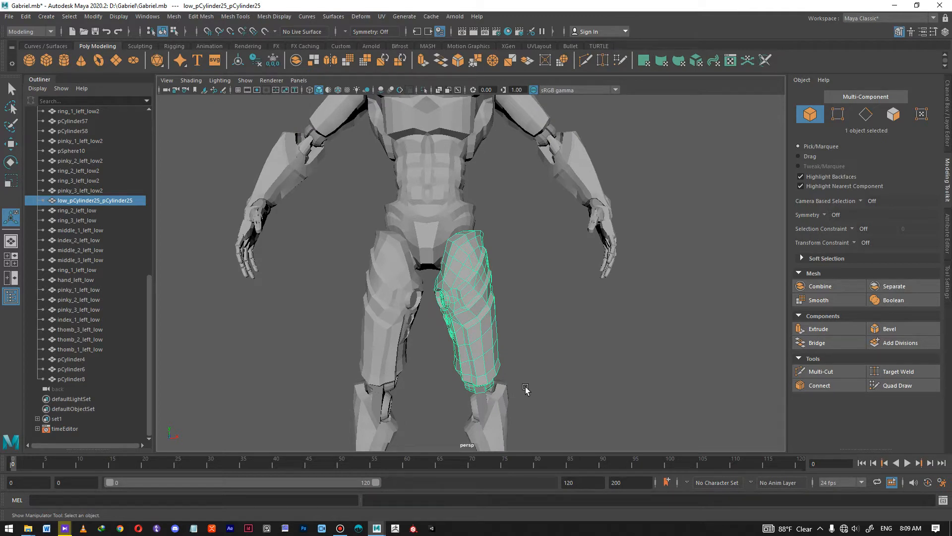
key(q)
double_click(109, 200)
text(thigh_left_low)
key(Return)
Select the right thigh mesh and rename it thigh_right_low
click(389, 313)
double_click(74, 131)
text(thigh_right_low)
key(Return)
Rename the two lower-leg meshes calf_left_low and calf_right_low
click(509, 293)
scroll(89, 287, up, 10)
double_click(82, 230)
text(calf_left_low)
key(Return)
double_click(76, 280)
text(calf_right_low)
key(Return)
Rename the left foot's rear mesh heel_left_low and its toe mesh foot_left_low
click(560, 337)
alt+drag(560, 338, 463, 314)
double_click(84, 250)
text(heel left low)
key(Return)
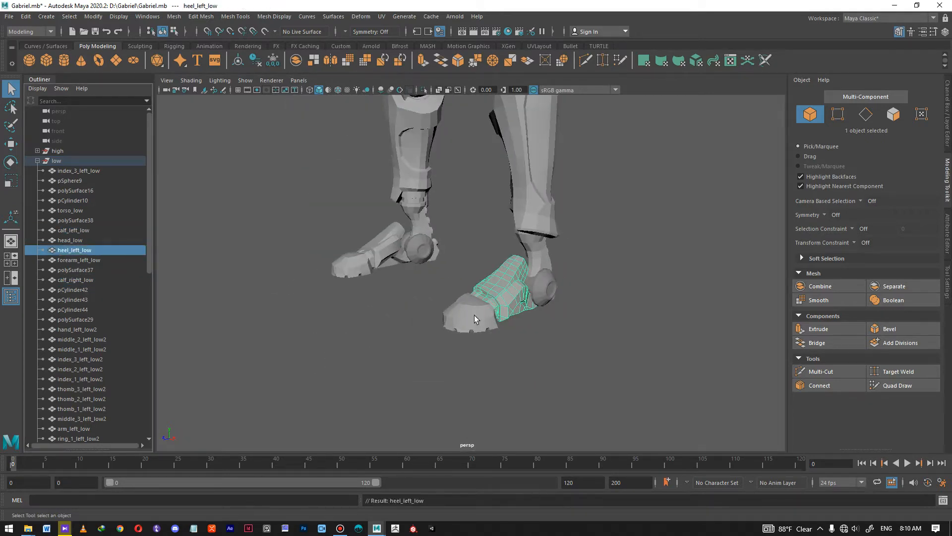
click(474, 317)
double_click(81, 191)
text(foot left low)
key(Return)
Rename the right foot's rear mesh heel_right_low and its toe mesh foot_right_low
click(385, 246)
double_click(84, 270)
text(heel right low)
key(Return)
click(353, 267)
double_click(84, 319)
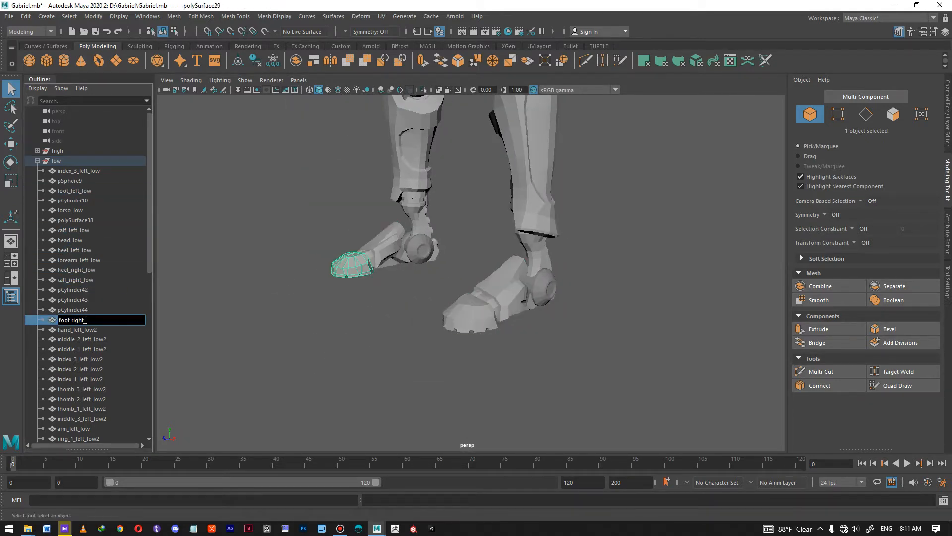
Rename the two eye spheres eye_left_low and eye_right_low
alt+middle_drag(486, 202, 431, 387)
double_click(70, 180)
text(eye left low)
key(Return)
click(417, 163)
scroll(80, 243, down, 8)
double_click(80, 240)
text(eye right low)
key(Return)
Rename the right upper arm mesh arm_right_low and the right forearm mesh forearm_right_low
alt+middle_drag(446, 347, 530, 146)
click(402, 258)
double_click(80, 210)
text(arm right low)
key(Return)
click(323, 323)
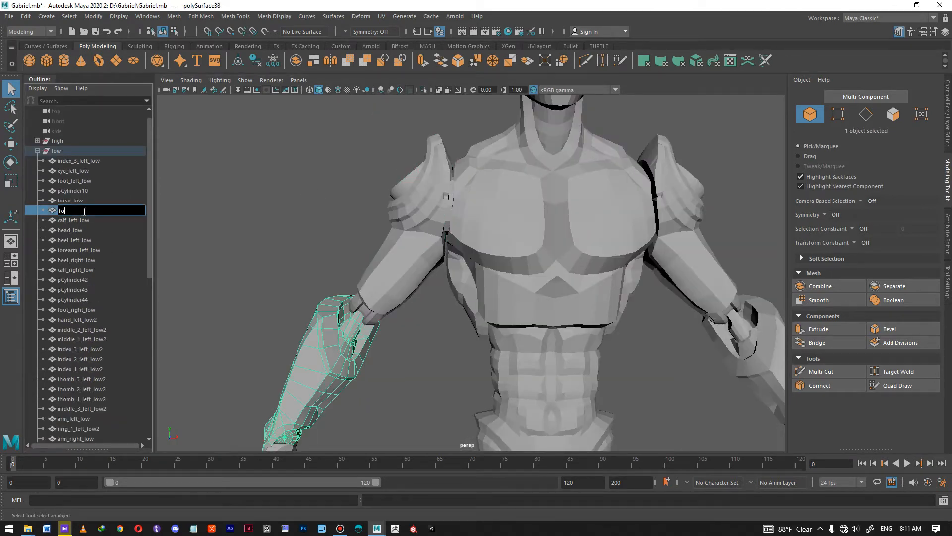
Select the right hand's palm mesh and rename it hand_right_low
alt+middle_drag(377, 372, 447, 173)
click(399, 224)
double_click(112, 320)
text(hand right low)
Rename the right thumb's three segments thomb_1_right_low, thomb_2_right_low and thomb_3_right_low
click(445, 199)
double_click(85, 399)
text(thomb 1 right low)
key(Return)
click(473, 218)
double_click(83, 389)
text(right low)
drag(82, 388, 119, 330)
key(Return)
click(493, 236)
double_click(83, 379)
Rename the right index finger's segments index_1_right_low, index_2_right_low and index_3_right_low, reusing a copied right_low ending
double_click(124, 370)
key(ctrl+c)
click(445, 293)
double_click(99, 359)
key(ctrl+v)
click(461, 308)
Rename the right middle finger's segments with the right_low ending, including middle_2_right_low and middle_3_right_low
click(431, 317)
double_click(89, 330)
key(ctrl+v)
click(446, 343)
double_click(90, 409)
drag(81, 409, 119, 409)
key(ctrl+v)
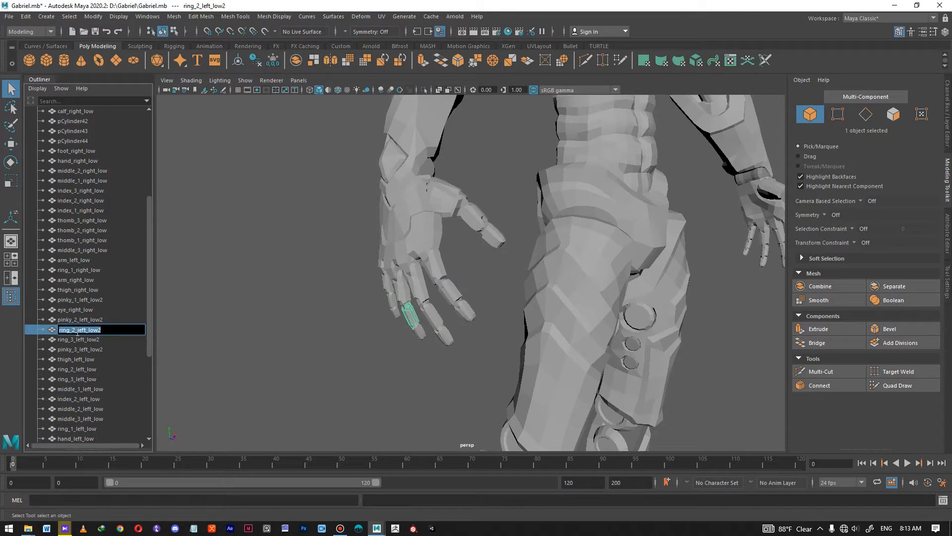
Replace the left_low2 ending with right_low on the right hand's remaining ring and pinky segments, such as ring_3, pinky_1 and pinky_2
drag(88, 339, 119, 340)
key(ctrl+v)
click(386, 285)
double_click(99, 300)
drag(80, 300, 119, 300)
key(ctrl+v)
click(393, 299)
double_click(99, 319)
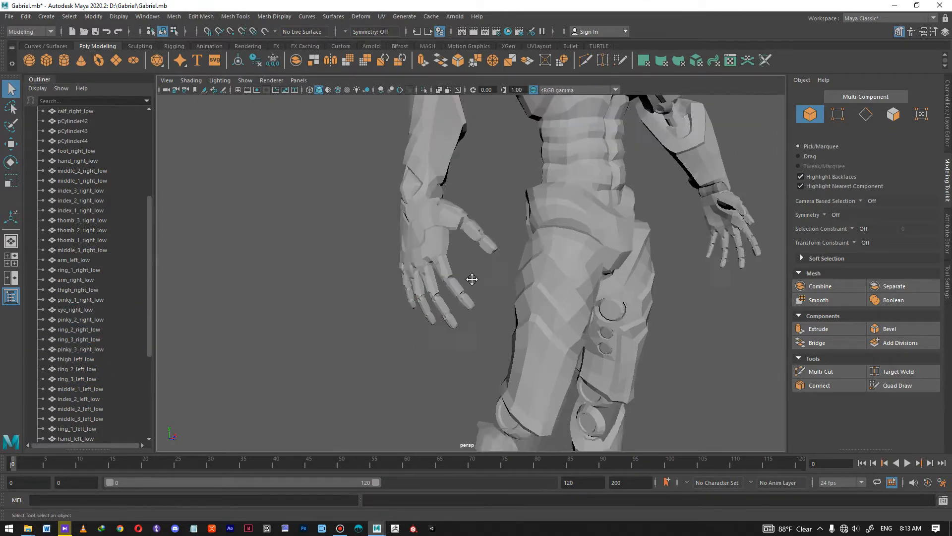
Check the hand and body meshes for correct names by selecting individual parts from different angles
alt+drag(505, 293, 400, 284)
click(489, 238)
alt+middle_drag(446, 298, 397, 203)
click(478, 259)
scroll(76, 284, down, 5)
click(435, 241)
click(403, 248)
click(377, 271)
click(423, 331)
alt+drag(436, 323, 417, 288)
click(423, 285)
scroll(85, 247, up, 7)
Combine the leftover cylinder meshes on the character's back with the torso and delete the resulting mesh's history
click(84, 241)
key(f)
alt+drag(670, 282, 447, 273)
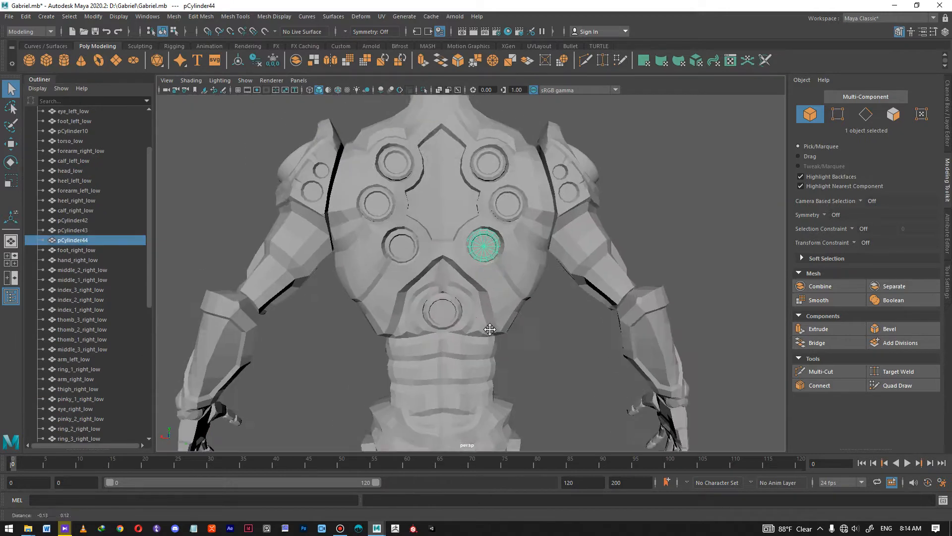
click(455, 223)
click(836, 288)
key(alt+shift+d)
Move the combined torso_low mesh back into the low group
scroll(84, 298, down, 7)
middle_drag(67, 390, 74, 245)
mouse_move(149, 377)
mouse_down()
mouse_move(155, 166)
mouse_move(152, 379)
mouse_up()
click(208, 368)
Check the left hand and finger meshes in the low group by selecting them one after another
alt+drag(570, 273, 347, 268)
scroll(425, 272, down, 5)
click(75, 378)
click(90, 349)
click(88, 329)
click(87, 338)
click(89, 309)
click(93, 259)
Inspect the legs and the torso's back in UV selection mode, and return to object selection
key(F12)
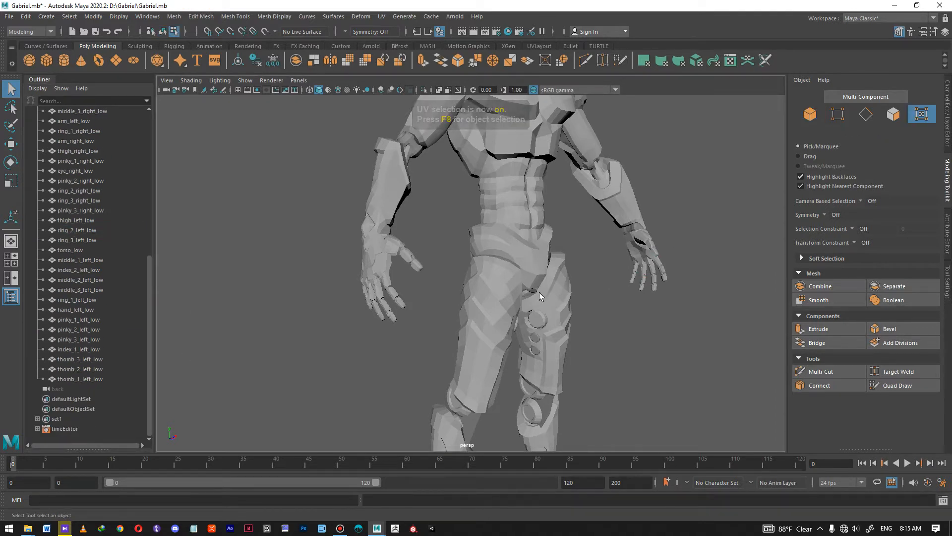
alt+middle_drag(393, 279, 362, 144)
alt+drag(456, 364, 400, 308)
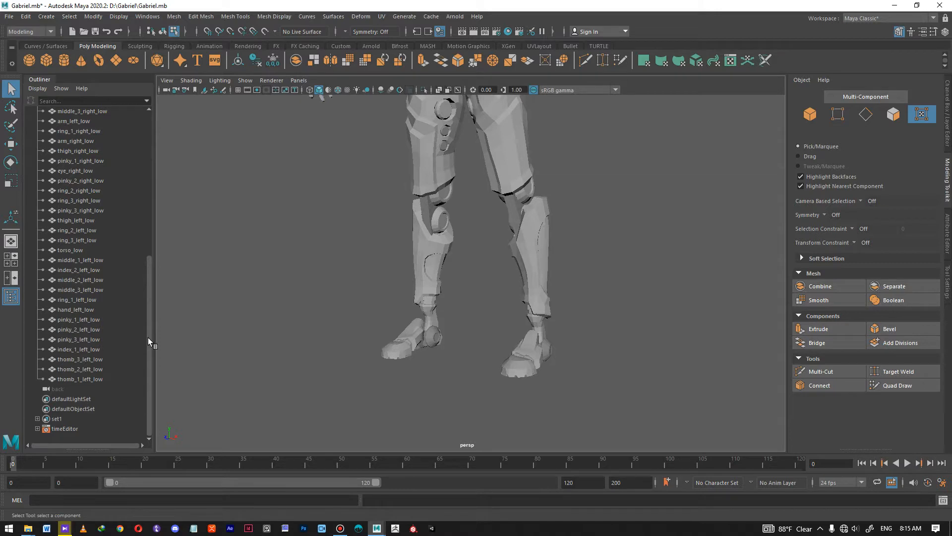
drag(150, 373, 151, 218)
alt+middle_drag(488, 221, 502, 377)
alt+drag(579, 305, 442, 263)
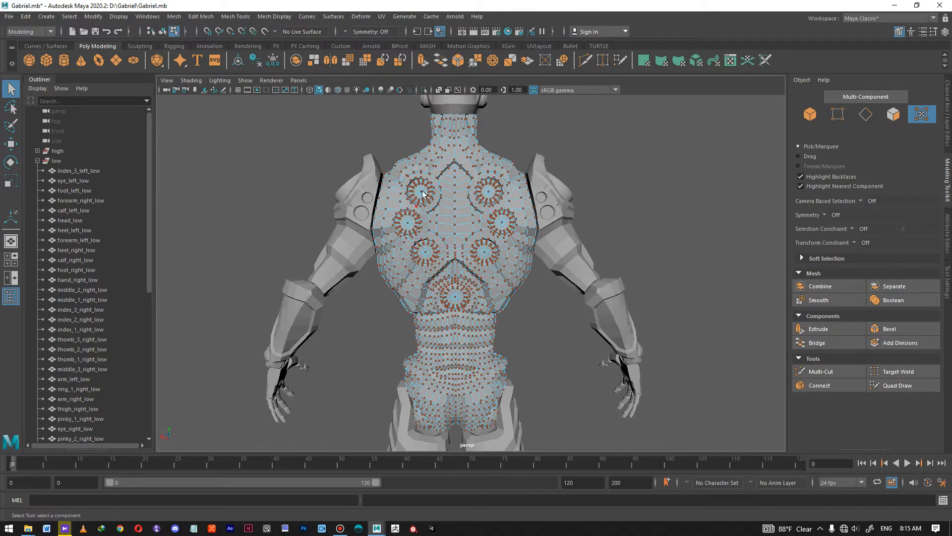
key(F8)
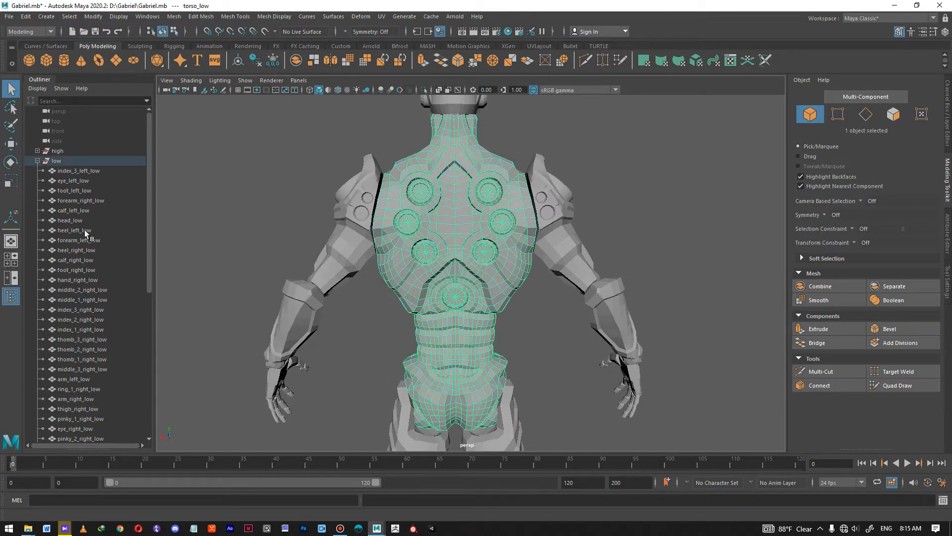
Review the low group's part names and view the whole character from the back and front
scroll(84, 275, down, 9)
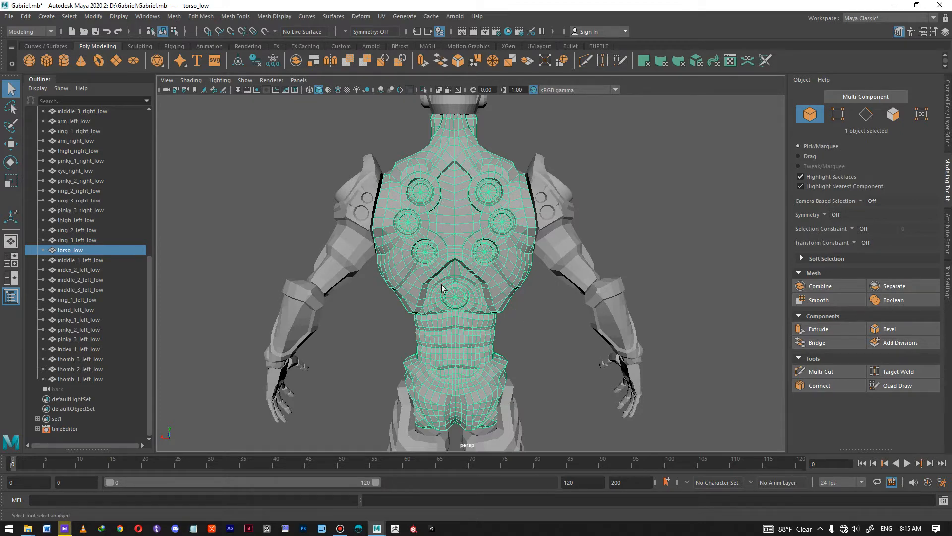
alt+drag(356, 318, 638, 219)
click(623, 253)
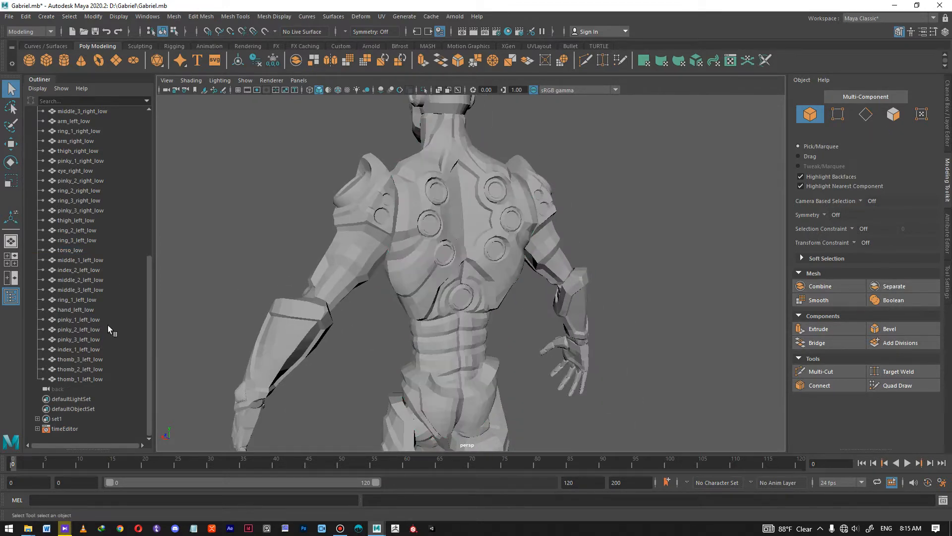
scroll(108, 325, up, 8)
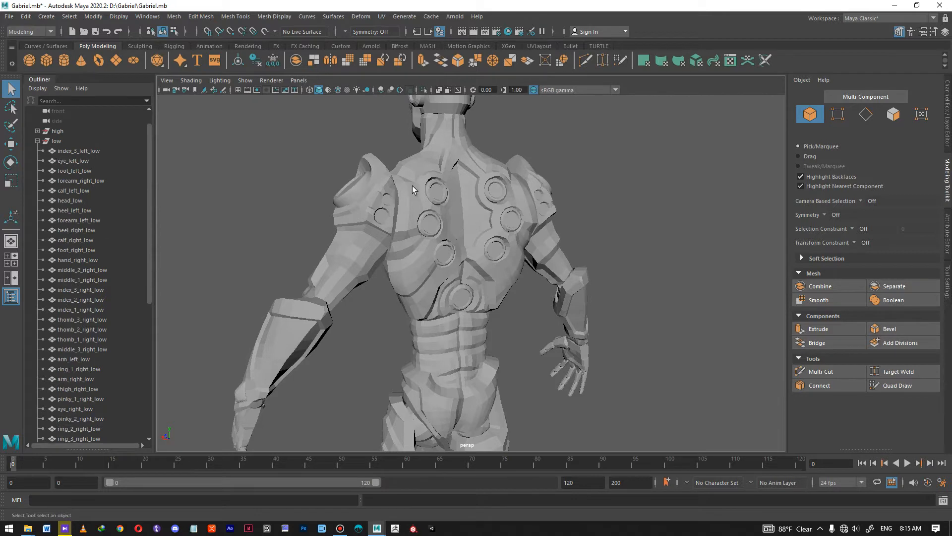
scroll(331, 213, down, 3)
alt+drag(331, 213, 686, 219)
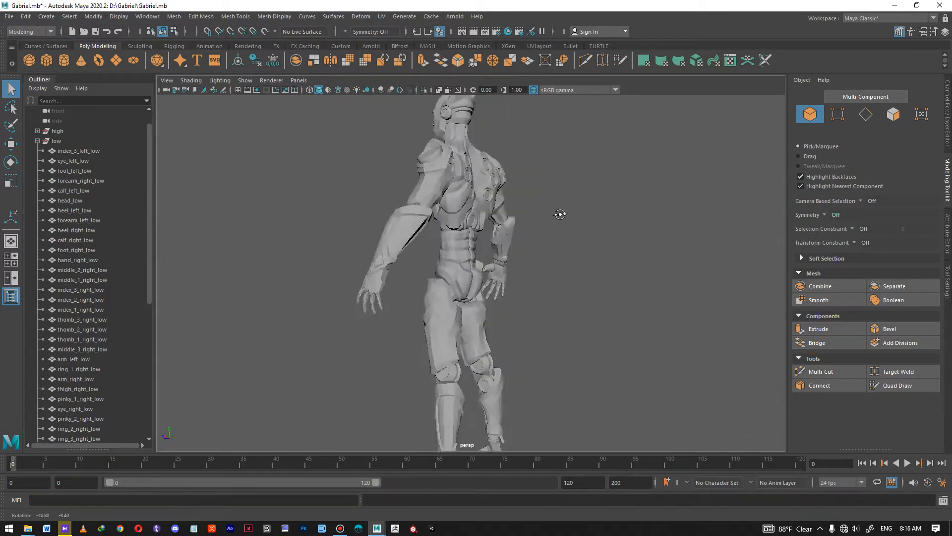
scroll(59, 193, up, 1)
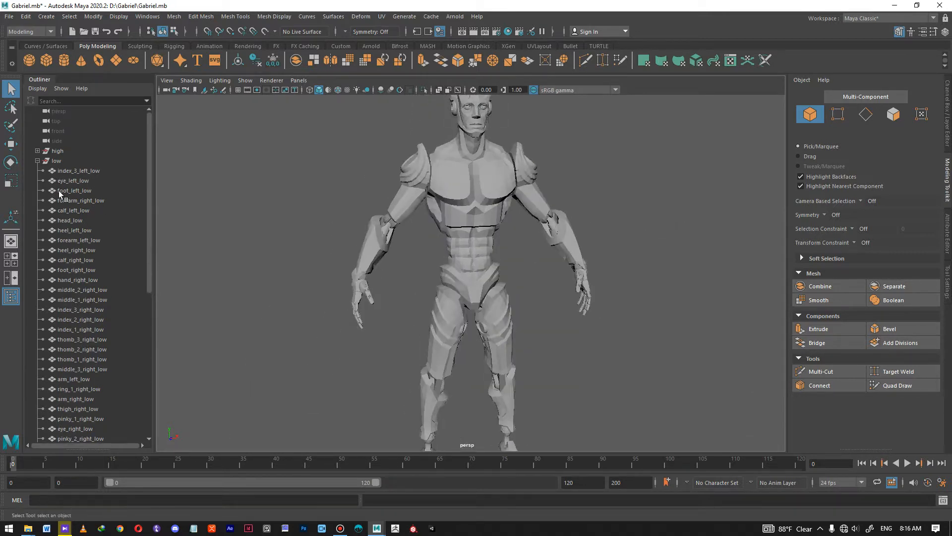
Look through the high group's contents, collapse the high and low groups, and hide the lowpoly display layer
click(37, 161)
click(37, 151)
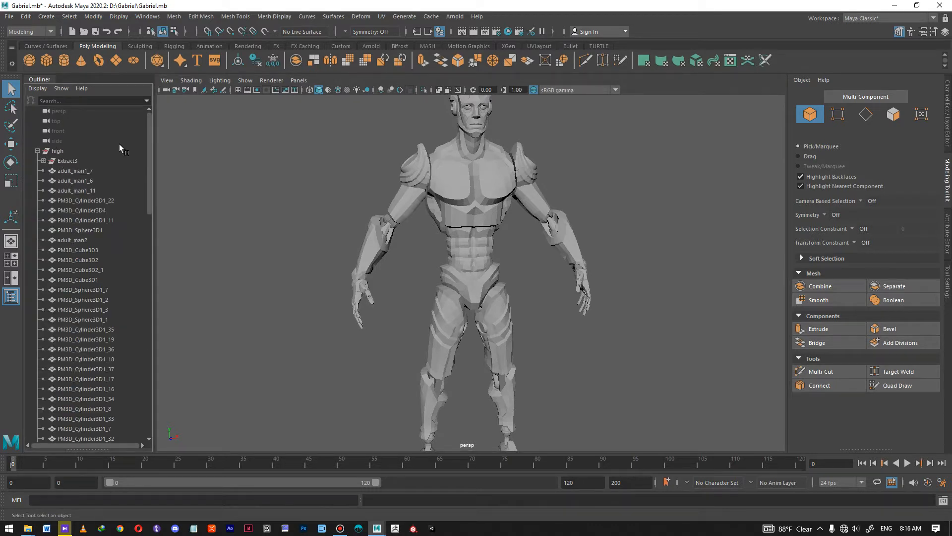
click(947, 113)
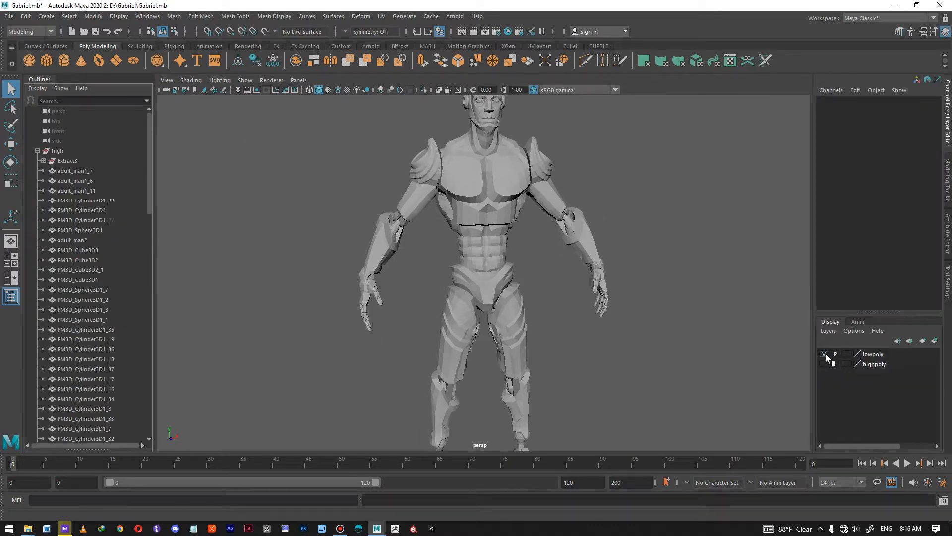
click(37, 152)
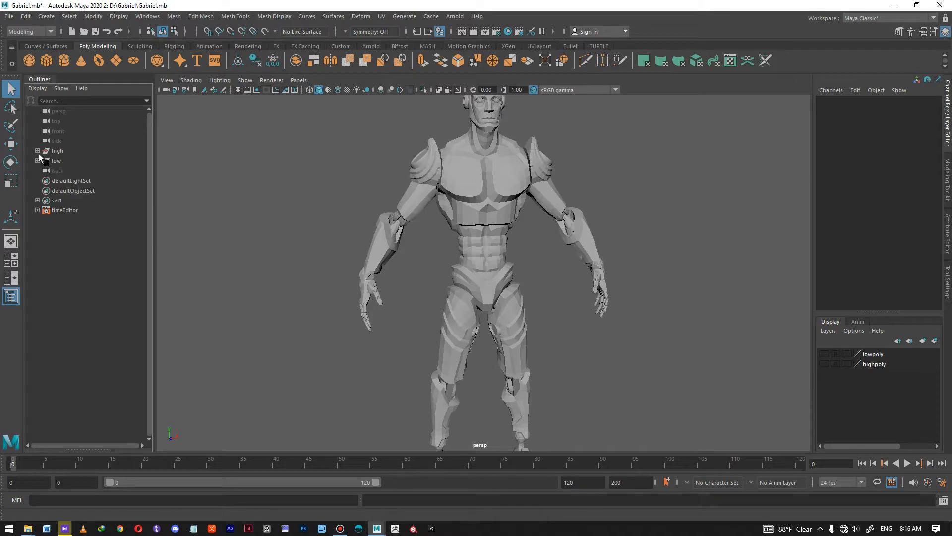
Add the low group to the lowpoly display layer
click(57, 162)
right_click(870, 356)
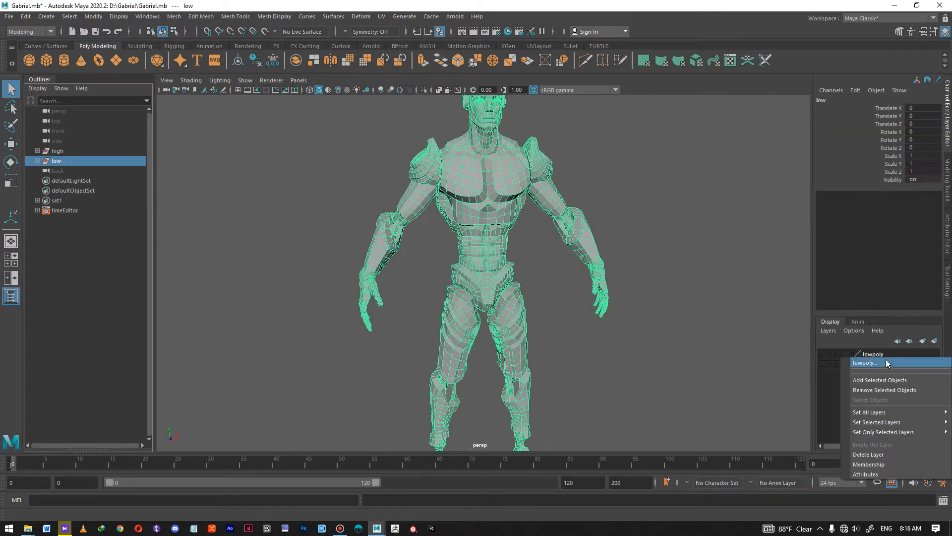
right_click(885, 357)
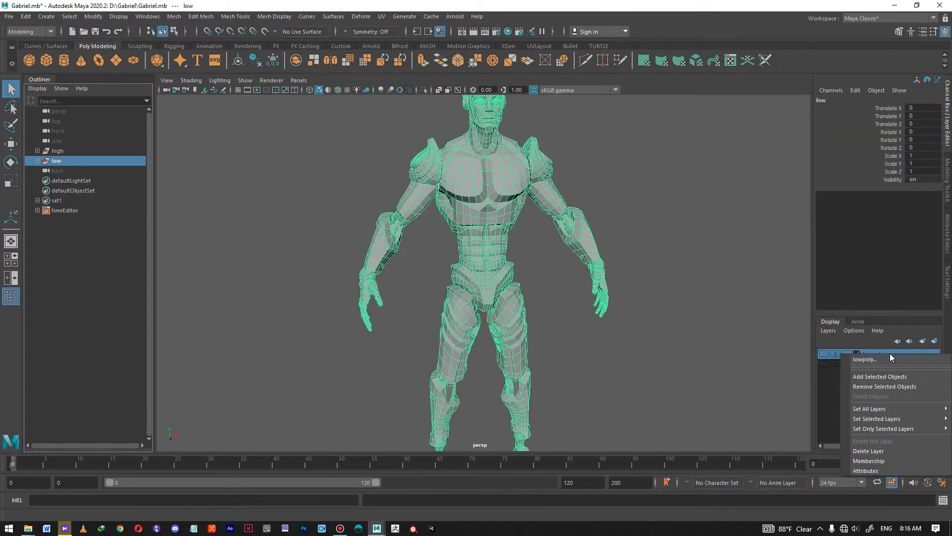
click(900, 386)
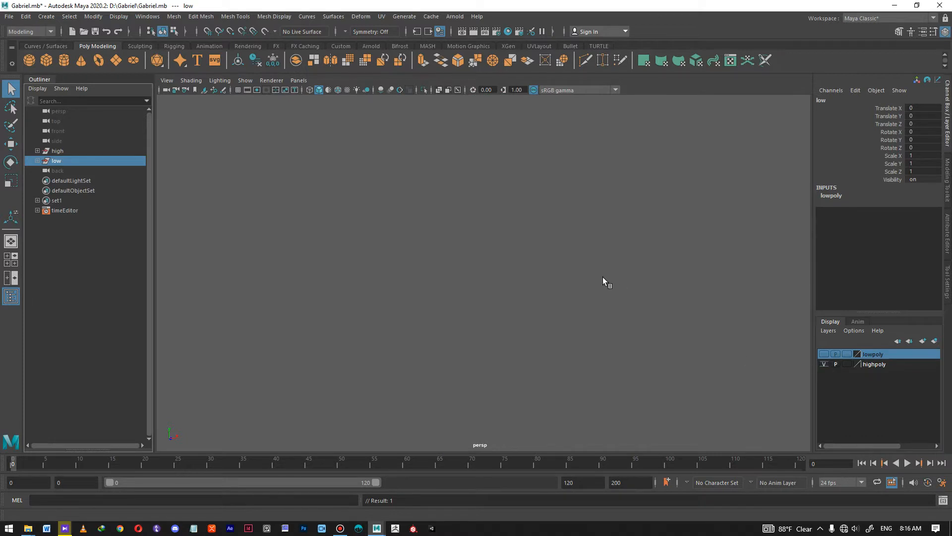
Frame the high-poly character, view the torso and arms up close, and expand the high group
key(f)
alt+drag(605, 276, 526, 268)
alt+middle_drag(528, 293, 521, 343)
scroll(527, 278, up, 4)
scroll(527, 317, up, 2)
alt+drag(542, 262, 495, 261)
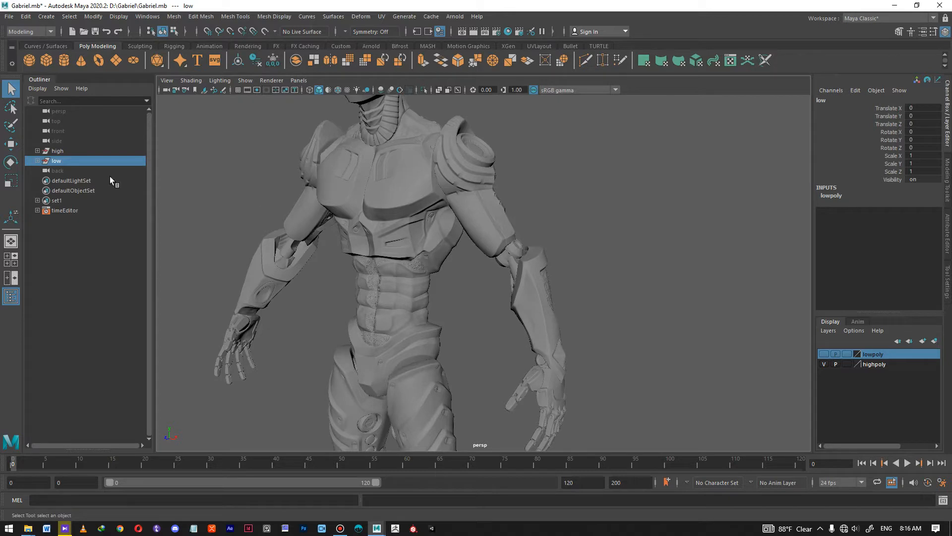
click(38, 150)
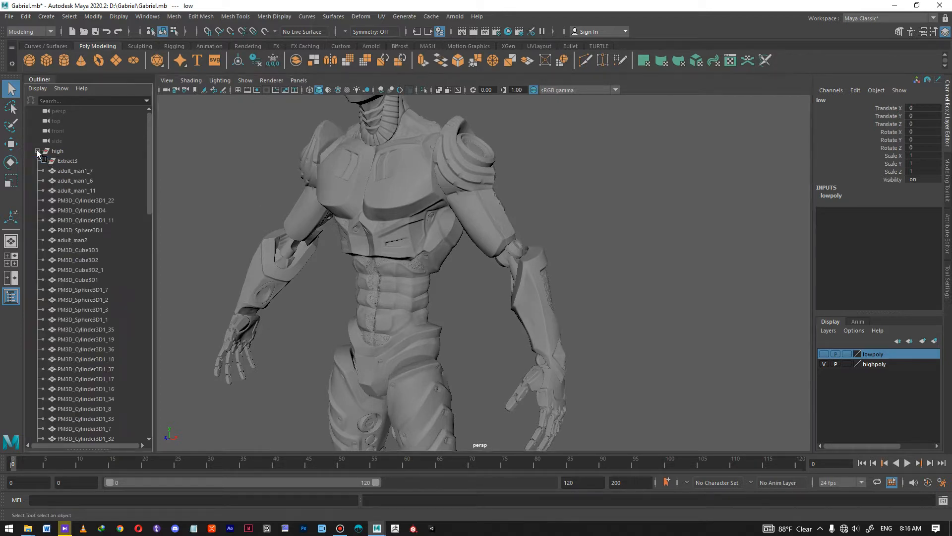
Examine the left arm by selecting its shoulder armour, upper arm and elbow joint pieces together
alt+middle_drag(497, 248, 499, 317)
scroll(495, 221, up, 4)
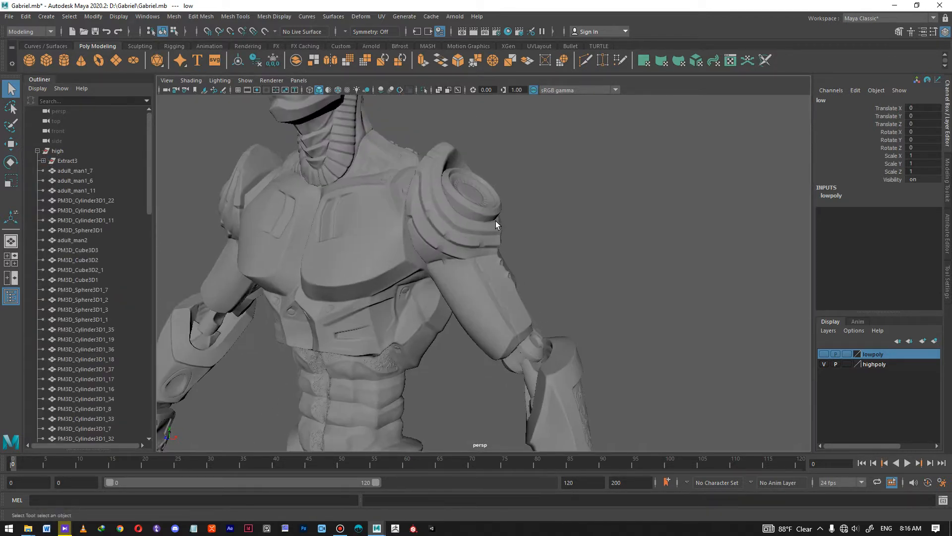
click(483, 204)
click(489, 271)
mouse_move(558, 282)
alt+mouse_down()
mouse_move(558, 245)
mouse_move(551, 278)
alt+mouse_up()
shift+click(545, 284)
alt+drag(611, 256, 539, 258)
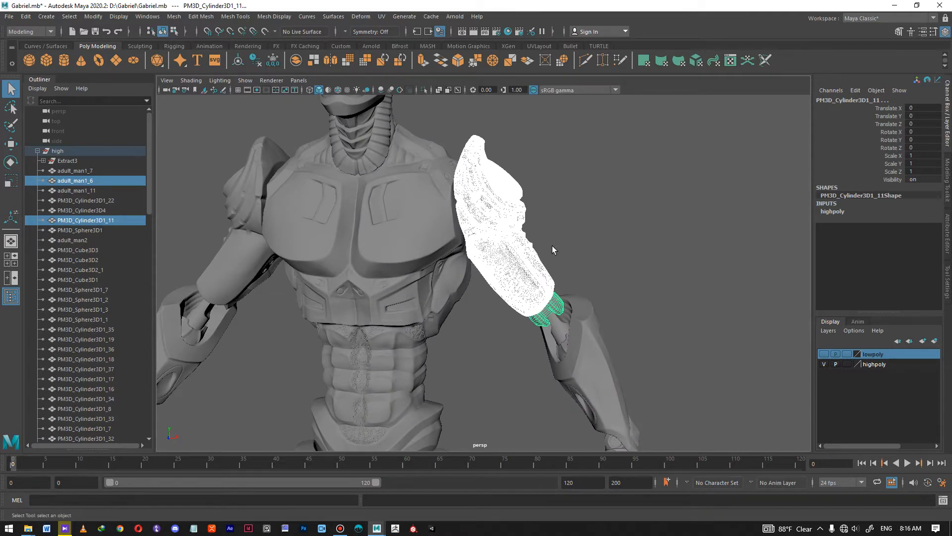
scroll(526, 257, up, 5)
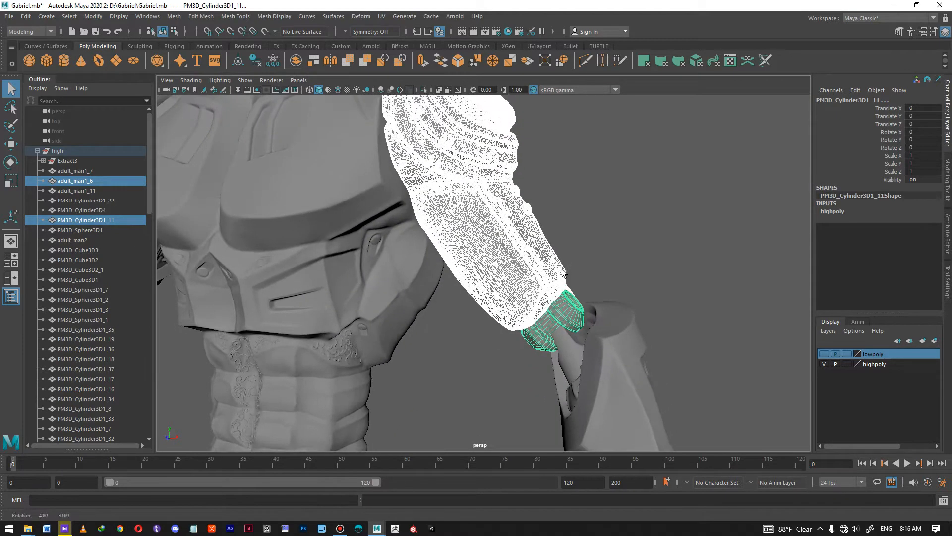
alt+middle_drag(544, 270, 582, 318)
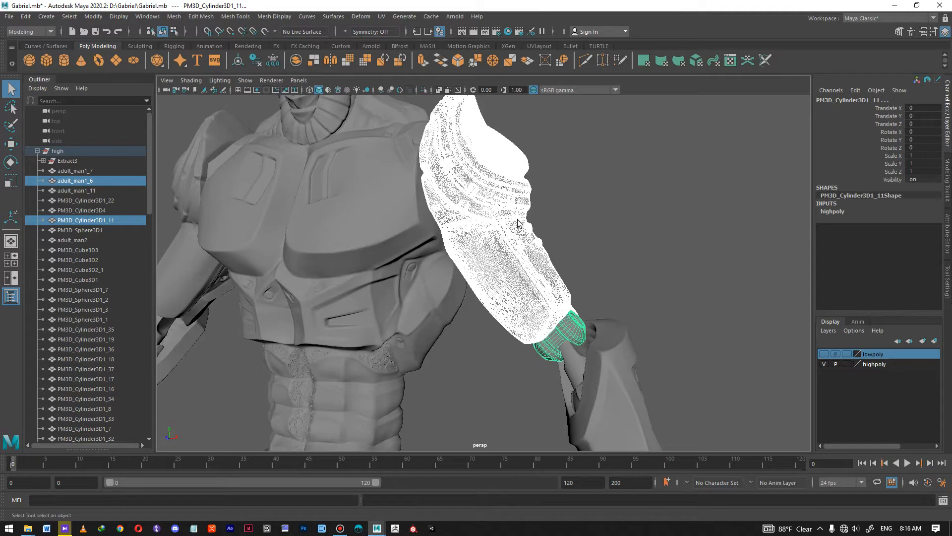
alt+drag(570, 268, 564, 287)
alt+middle_drag(564, 288, 440, 193)
alt+right_drag(431, 248, 451, 249)
alt+drag(451, 249, 493, 241)
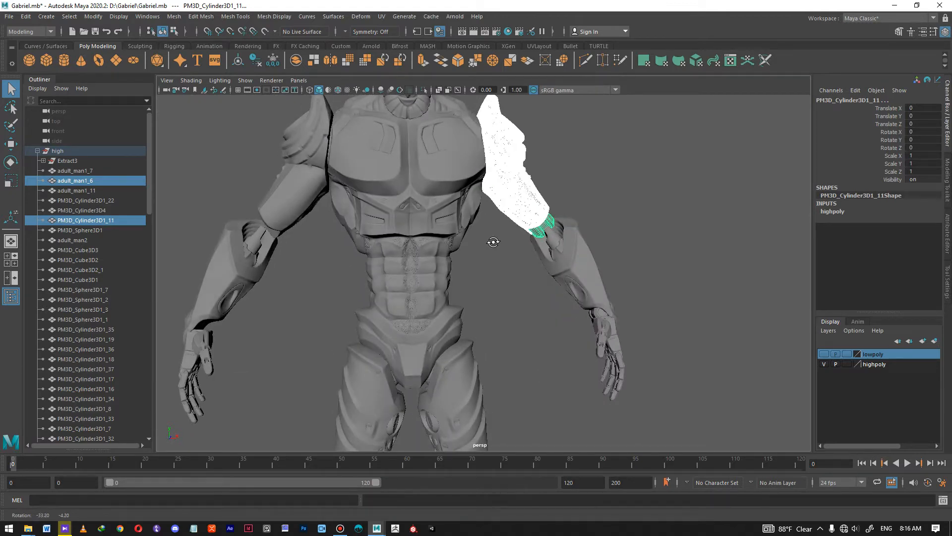
alt+middle_drag(588, 280, 608, 293)
alt+right_drag(608, 293, 624, 280)
Convert the elbow joint mesh's smooth mesh preview to polygons and return to object selection
click(614, 257)
alt+drag(611, 298, 604, 285)
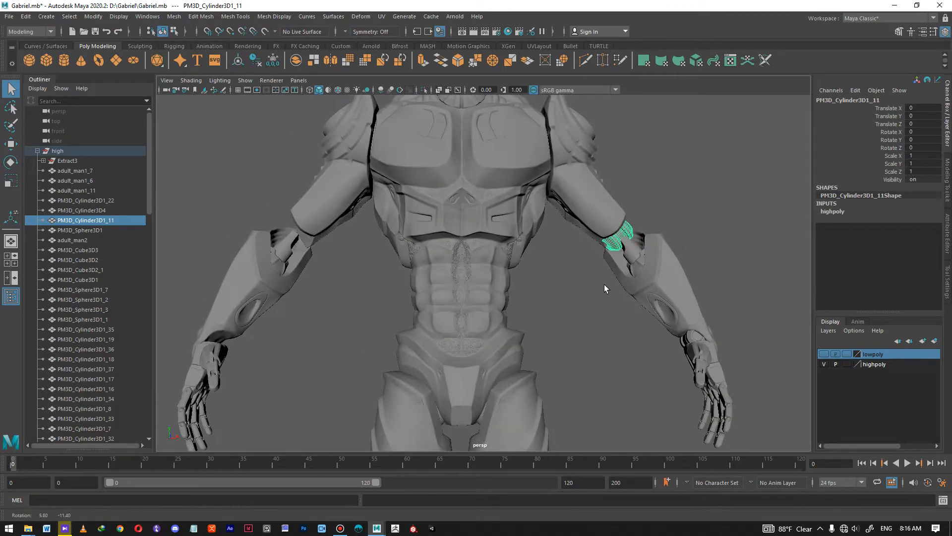
click(946, 180)
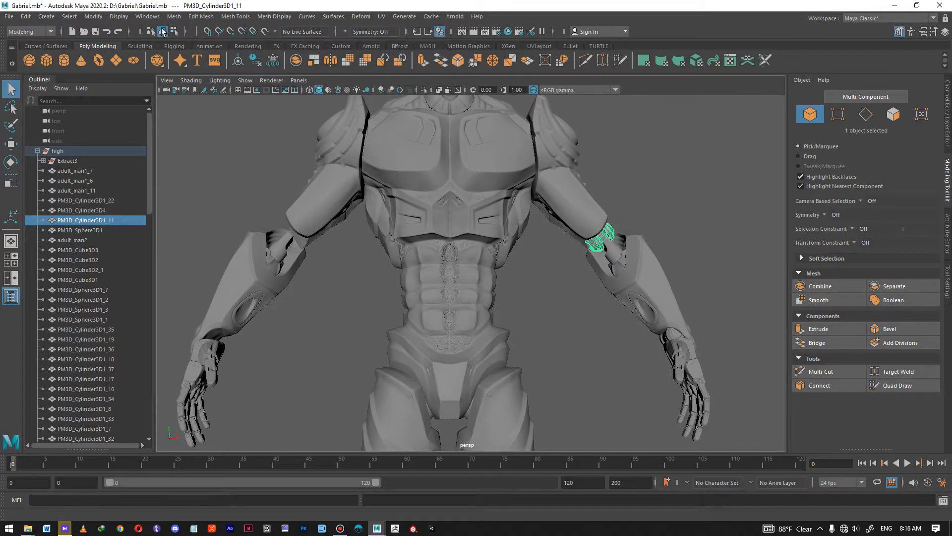
click(94, 16)
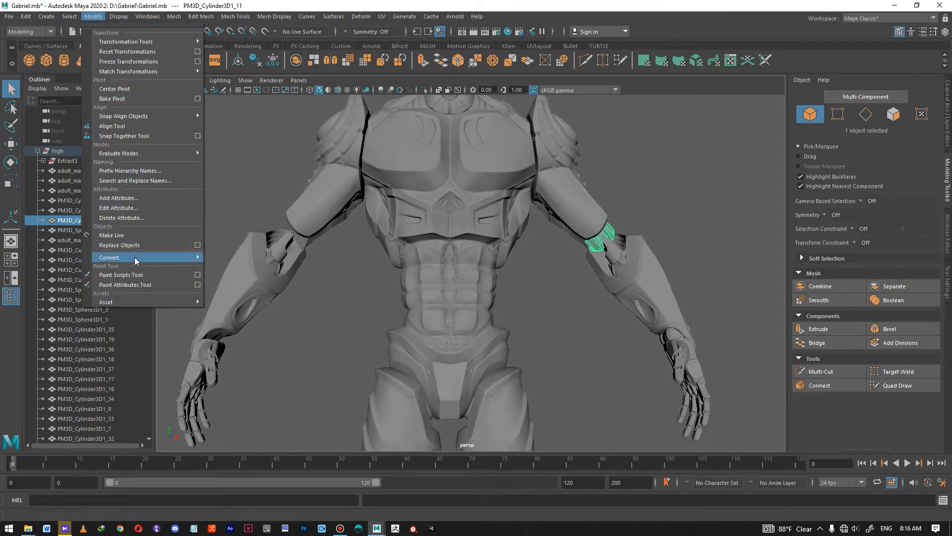
mouse_move(135, 257)
click(278, 333)
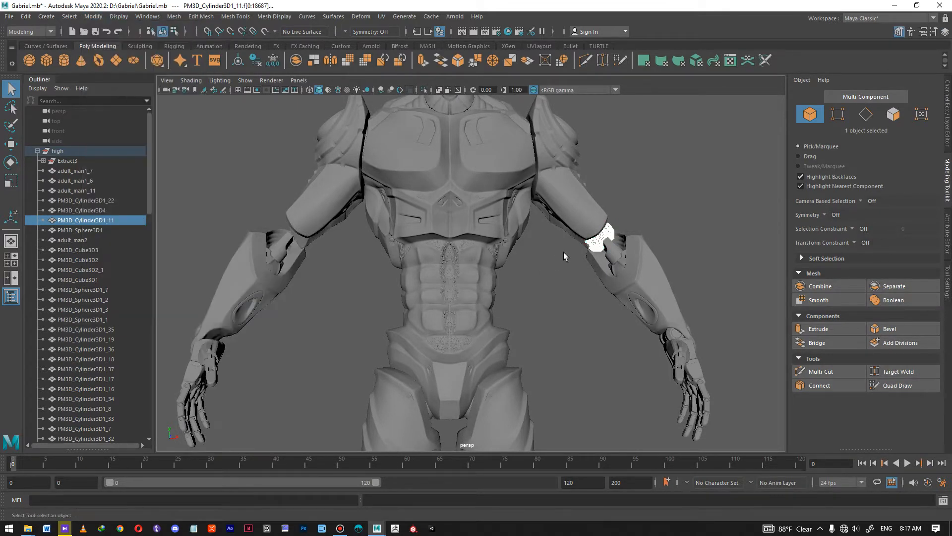
scroll(522, 266, down, 2)
key(F8)
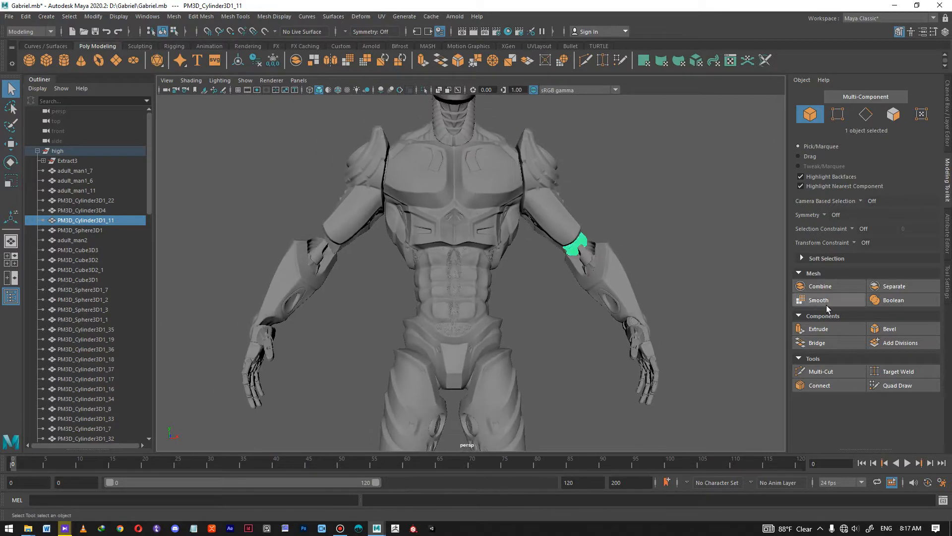
Separate the elbow joint mesh into individual left and right pieces and delete their history
click(330, 60)
click(255, 60)
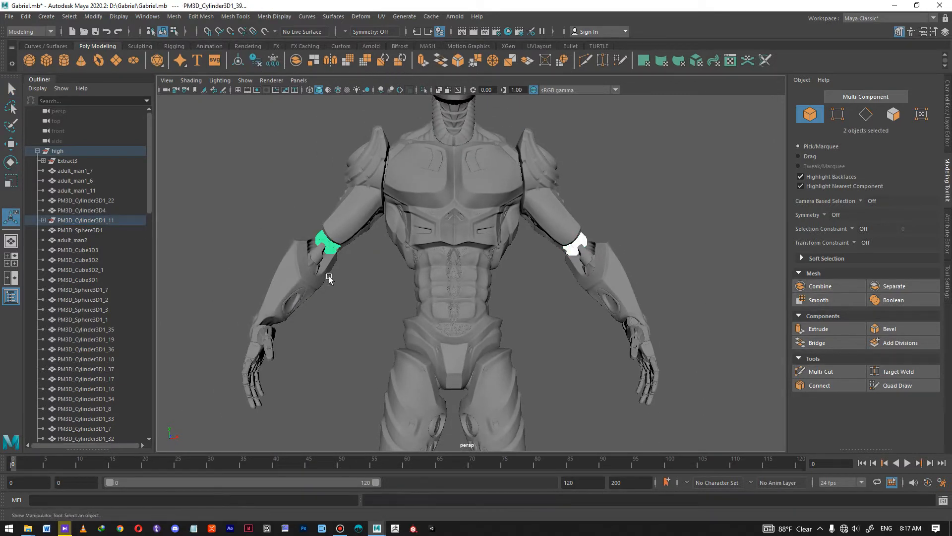
click(338, 289)
Convert the wrist joint mesh's smooth mesh preview to polygons and separate it into left and right pieces
alt+middle_drag(372, 257, 407, 218)
alt+right_drag(407, 218, 417, 293)
mouse_move(416, 293)
alt+mouse_down()
mouse_move(400, 305)
mouse_move(378, 293)
mouse_move(430, 287)
mouse_move(416, 284)
alt+mouse_up()
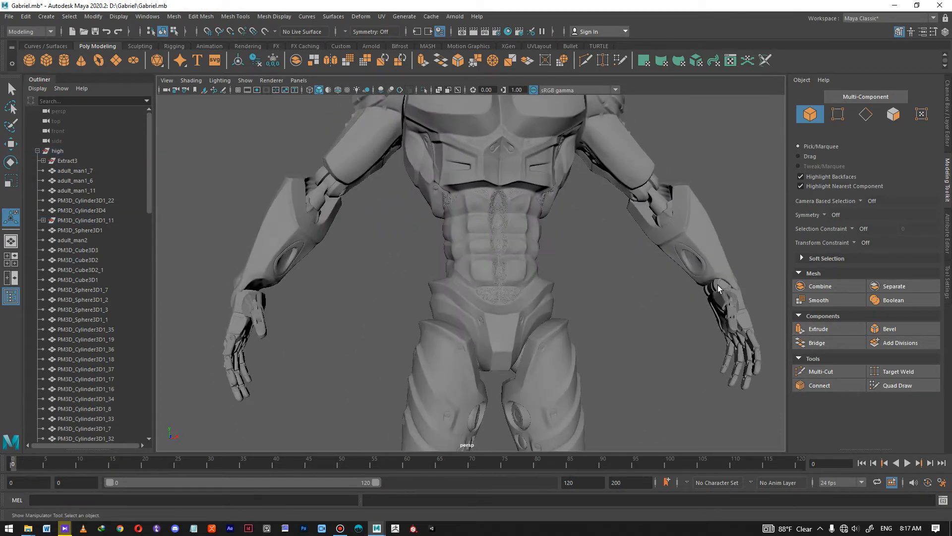
click(718, 286)
click(150, 17)
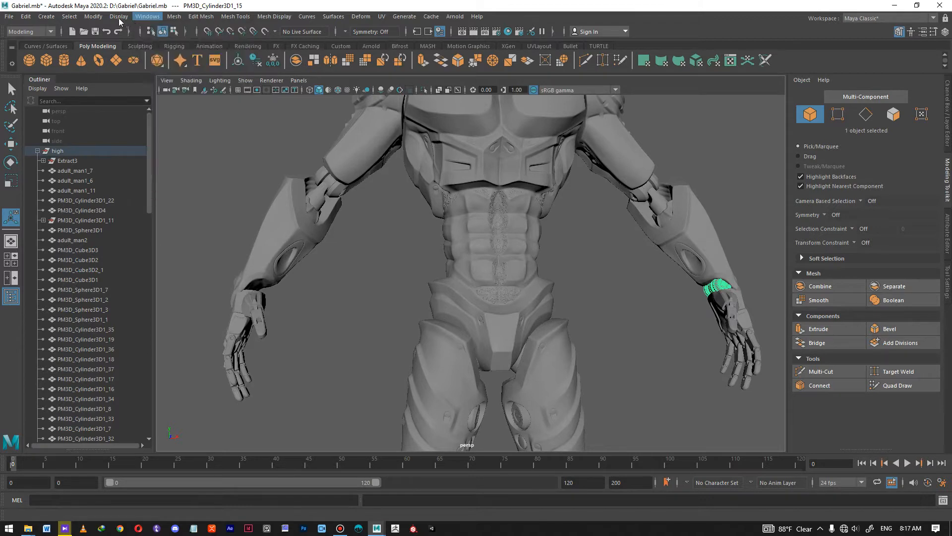
mouse_move(95, 18)
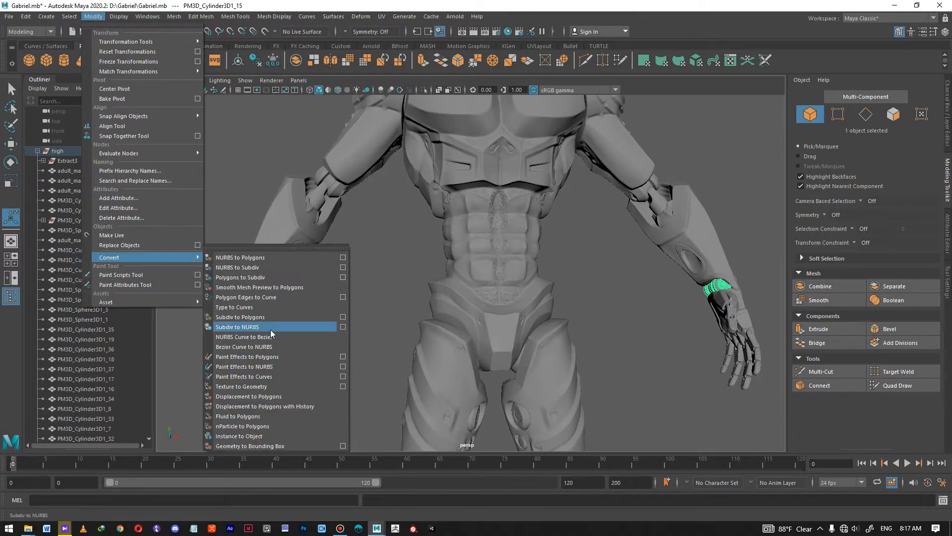
click(260, 287)
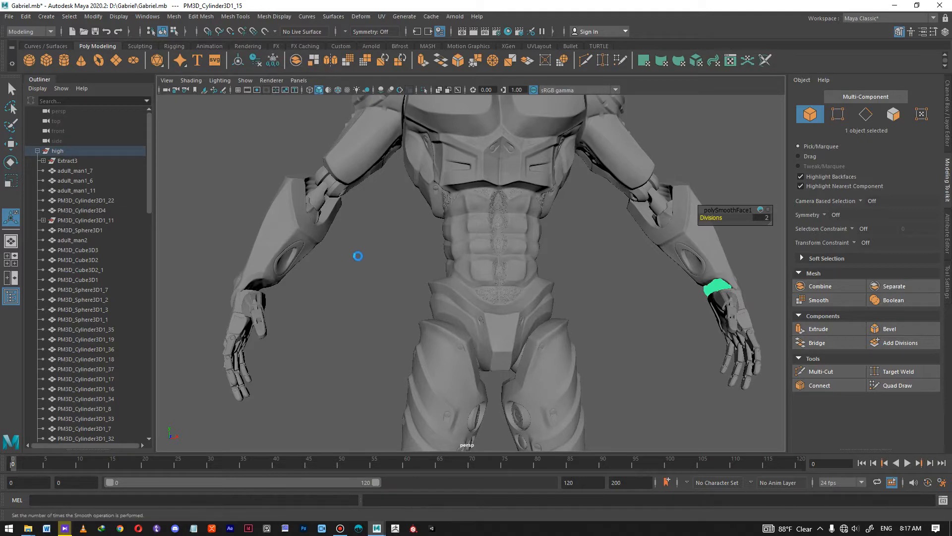
click(402, 248)
key(q)
Combine the left shoulder disc, upper arm and elbow joint into one mesh, centre its pivot, delete its history and freeze its transformations
alt+drag(547, 275, 714, 304)
alt+right_drag(586, 281, 501, 281)
alt+middle_drag(531, 243, 531, 379)
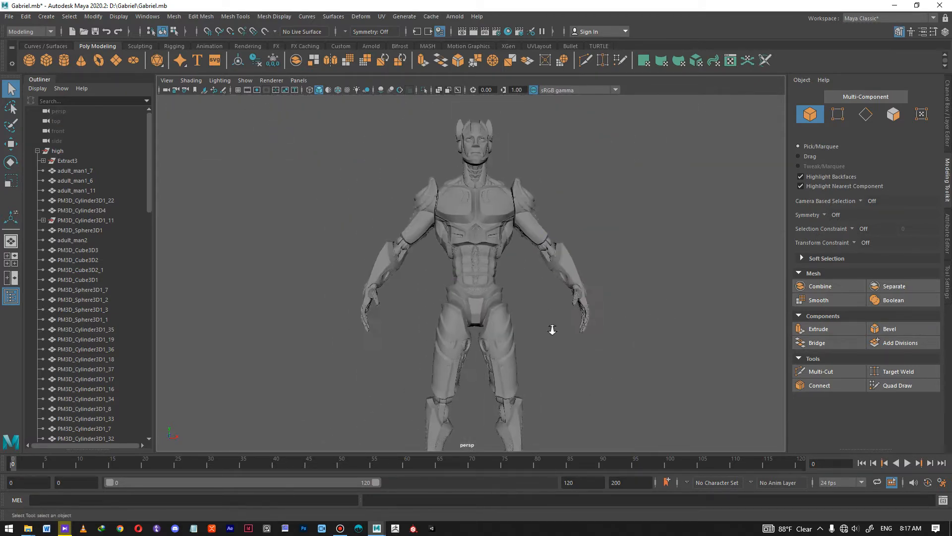
scroll(547, 314, up, 6)
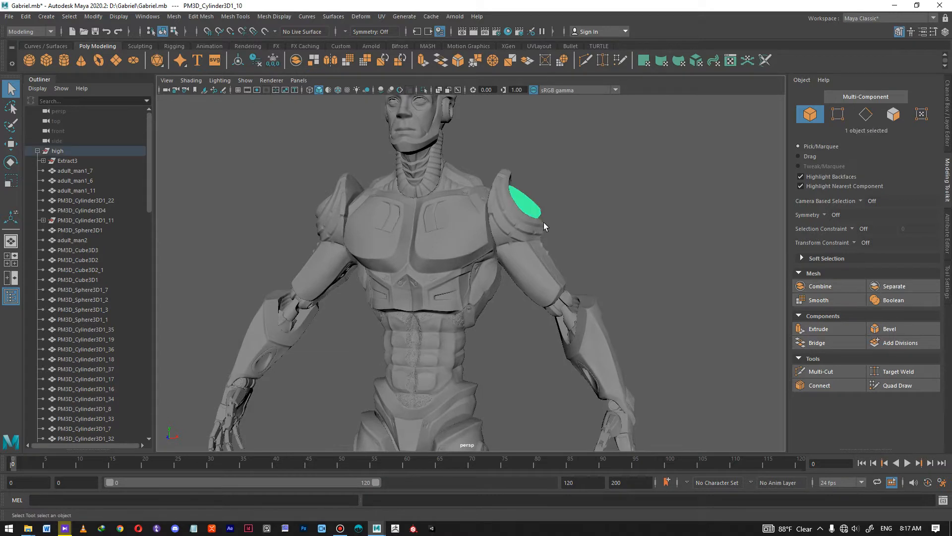
scroll(544, 226, up, 3)
shift+click(561, 260)
shift+click(602, 296)
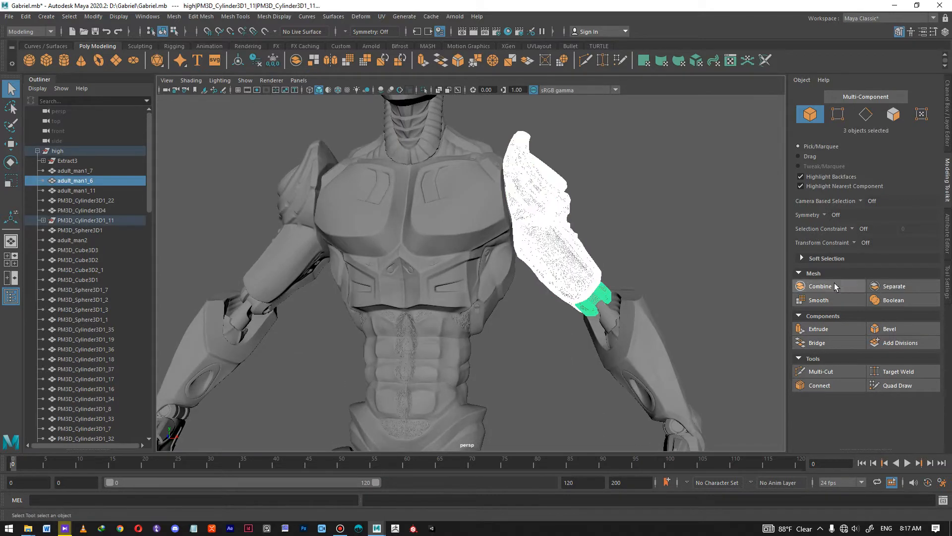
click(845, 290)
click(243, 64)
click(256, 61)
click(272, 65)
Combine the left forearm armour, wrist joint and diamond-shaped inset into one mesh, centre its pivot and clear its history
alt+drag(521, 139, 555, 204)
alt+middle_drag(555, 204, 585, 237)
click(533, 282)
alt+drag(606, 287, 618, 347)
alt+middle_drag(617, 347, 585, 315)
scroll(578, 314, up, 3)
shift+click(599, 320)
alt+drag(599, 320, 446, 327)
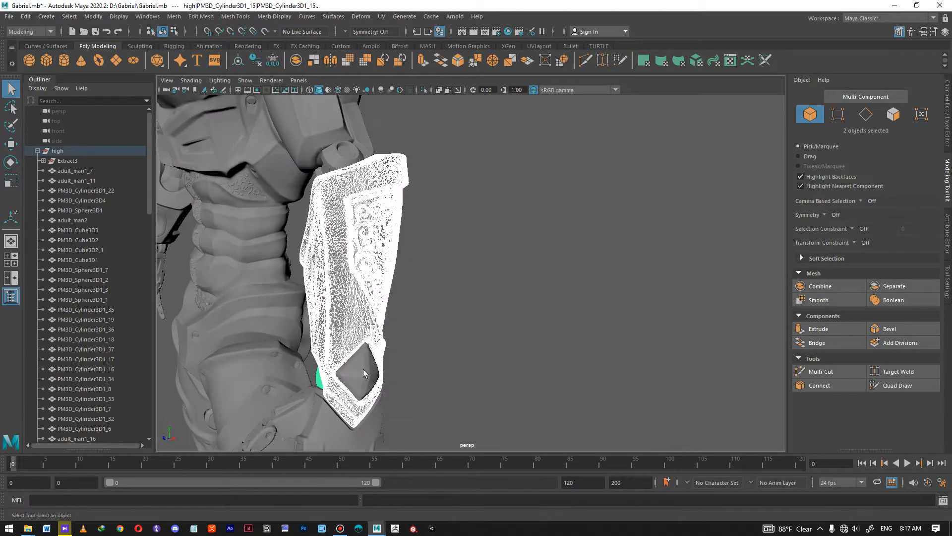
shift+click(357, 371)
click(843, 288)
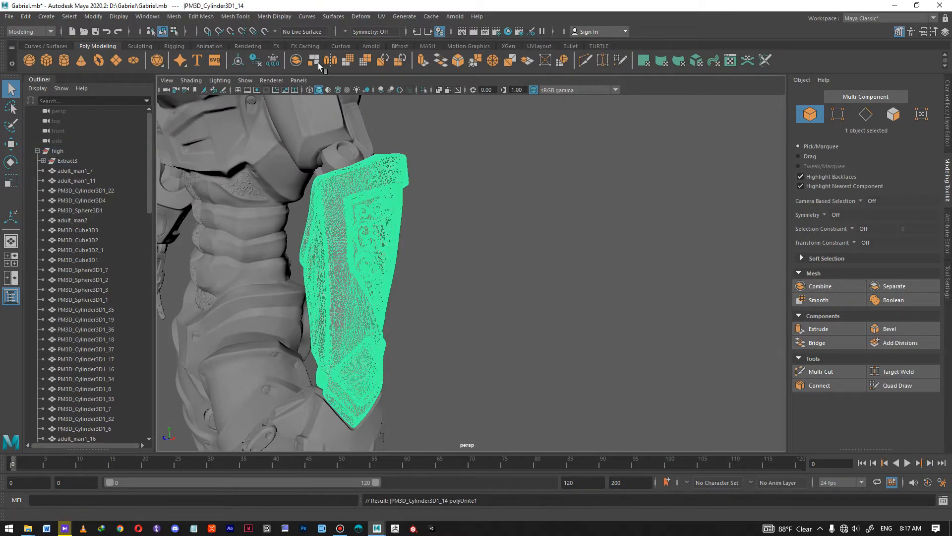
click(238, 61)
click(537, 238)
Rename the combined left shoulder and upper arm mesh as arm_left_high
scroll(516, 232, down, 5)
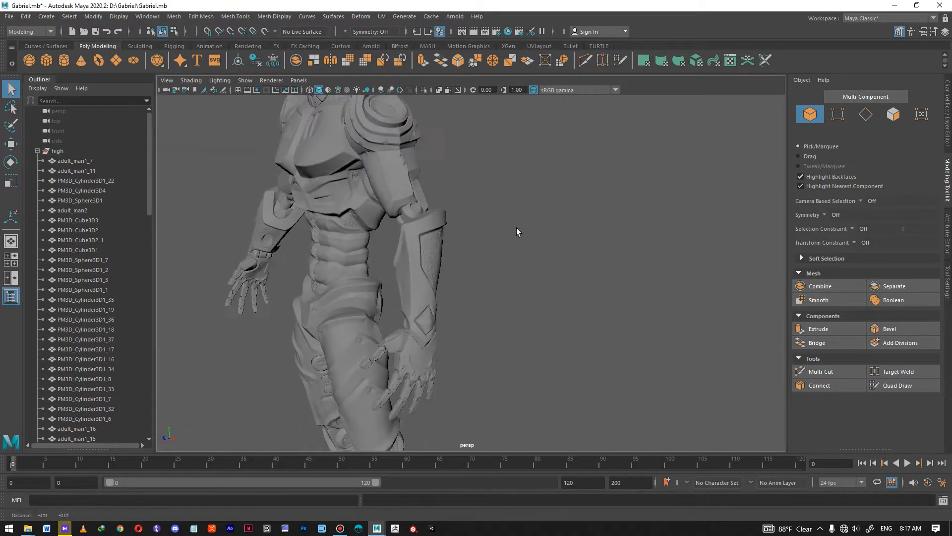
alt+drag(268, 233, 348, 240)
alt+middle_drag(349, 240, 511, 213)
alt+drag(603, 245, 572, 252)
alt+right_drag(591, 277, 662, 309)
click(547, 183)
scroll(605, 210, down, 2)
alt+middle_drag(606, 212, 597, 242)
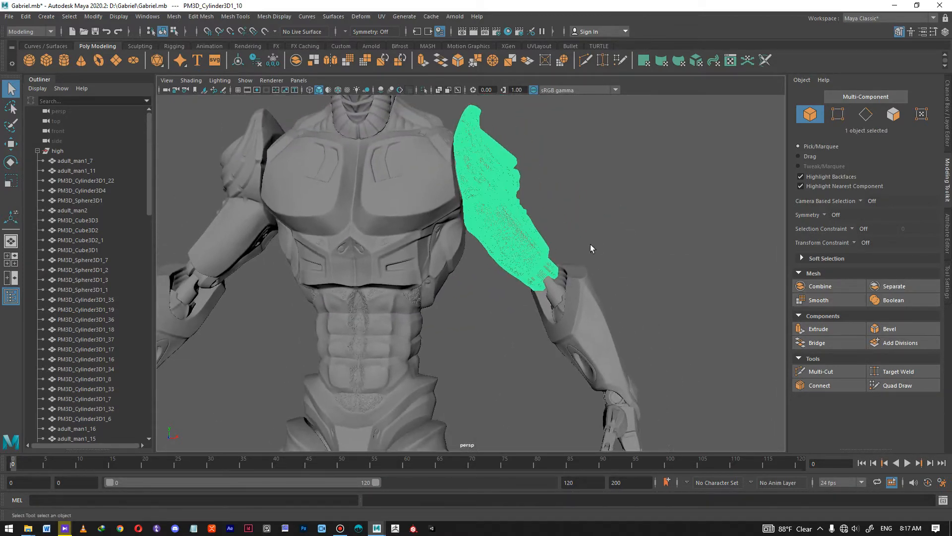
alt+drag(508, 214, 541, 222)
scroll(112, 304, down, 20)
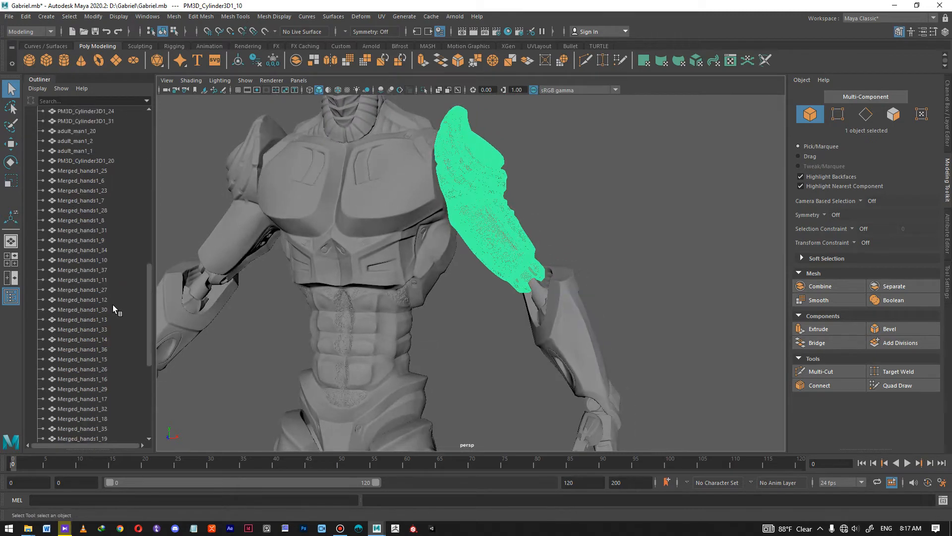
scroll(72, 325, down, 3)
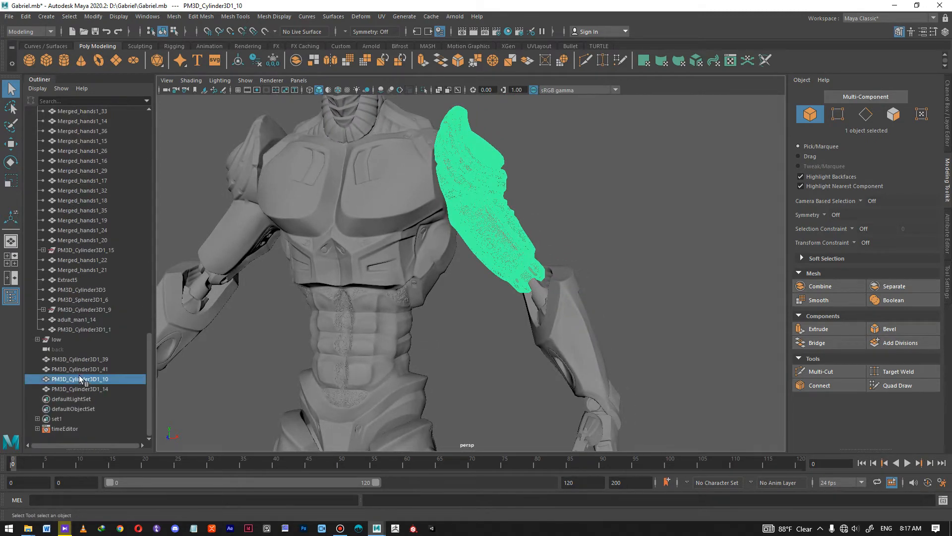
double_click(82, 379)
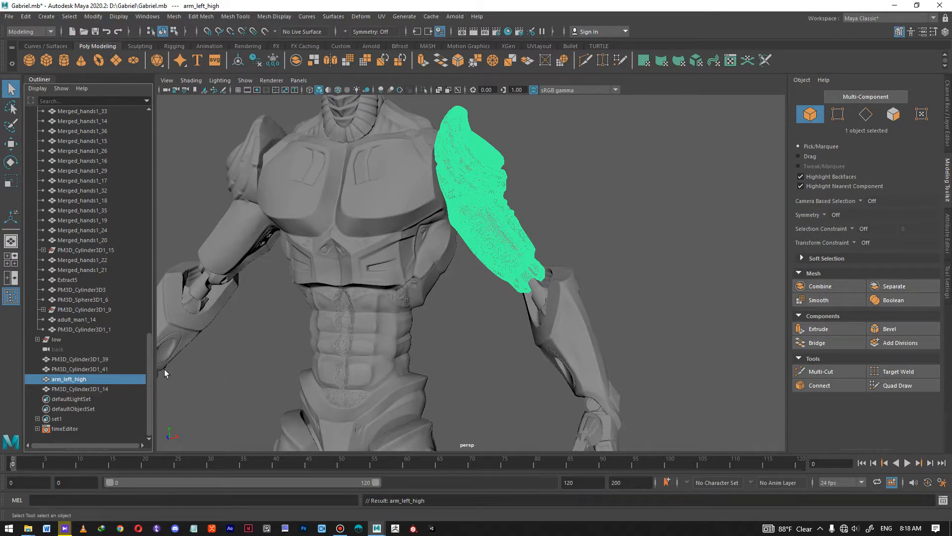
click(257, 324)
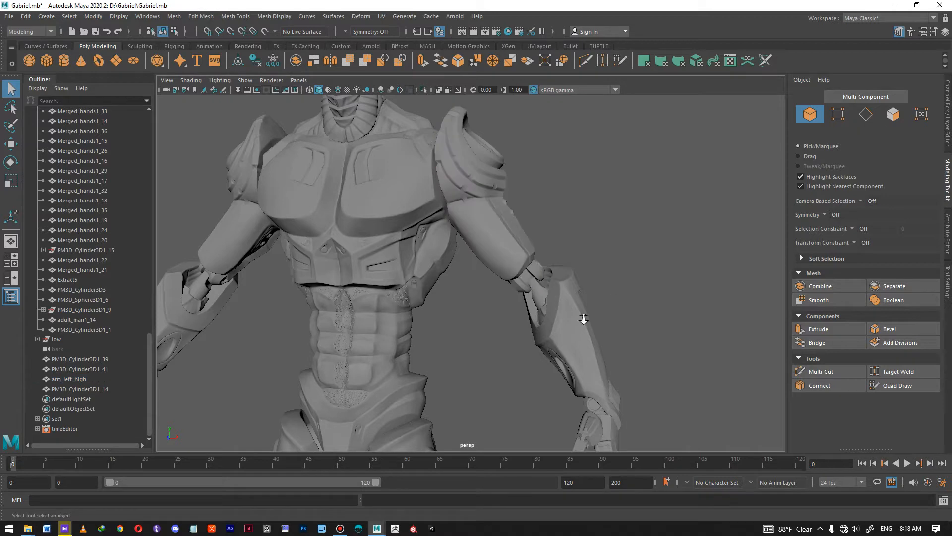
Select the combined left forearm mesh to check it, and review the whole character from the front
alt+right_drag(582, 319, 464, 278)
alt+drag(464, 278, 505, 273)
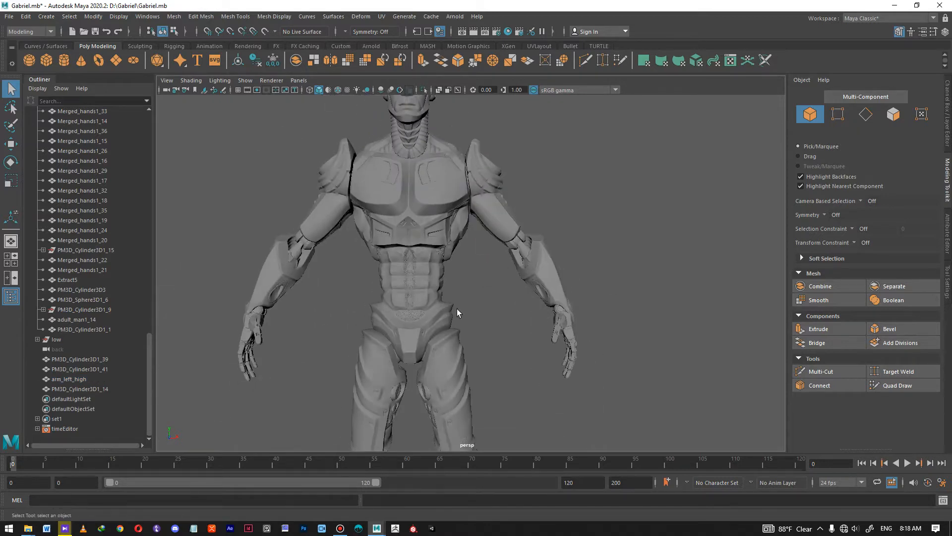
click(508, 227)
alt+drag(517, 299, 581, 281)
click(376, 284)
alt+right_drag(581, 281, 491, 246)
alt+drag(489, 246, 446, 252)
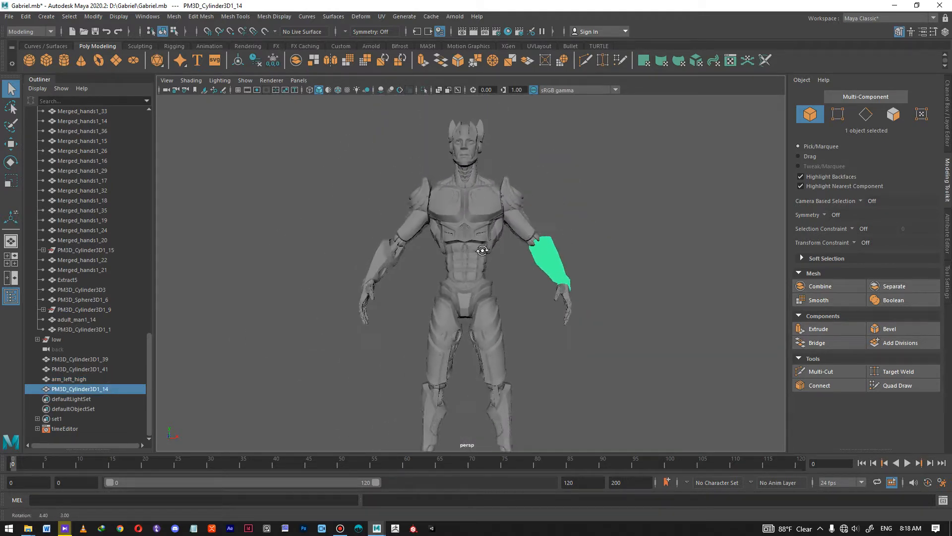
alt+right_drag(571, 291, 548, 289)
mouse_move(549, 289)
alt+middle_down()
mouse_move(541, 251)
mouse_move(541, 276)
alt+middle_up()
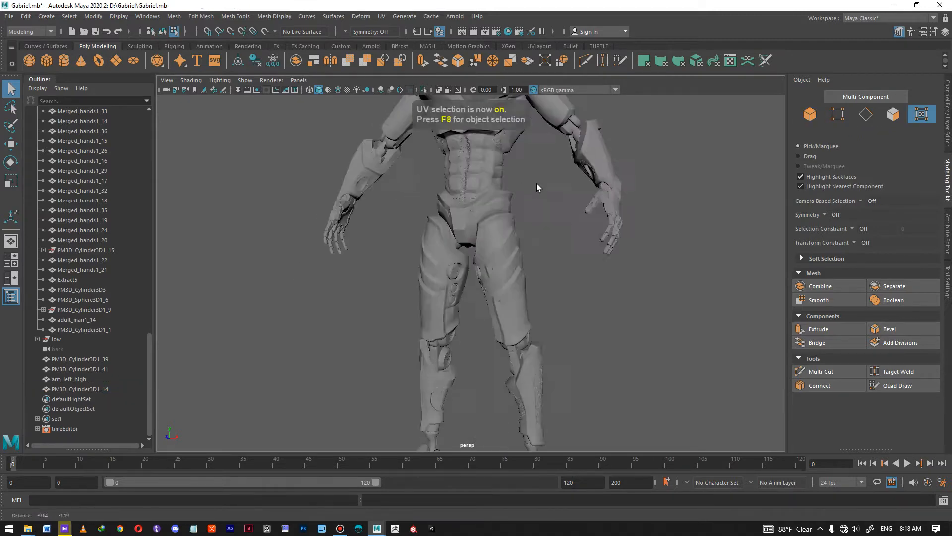
Convert the smooth mesh previews of the lower and upper knee link pieces to polygons
alt+right_drag(537, 183, 551, 263)
click(610, 277)
click(93, 16)
mouse_move(147, 257)
click(242, 287)
click(606, 229)
click(93, 16)
click(236, 287)
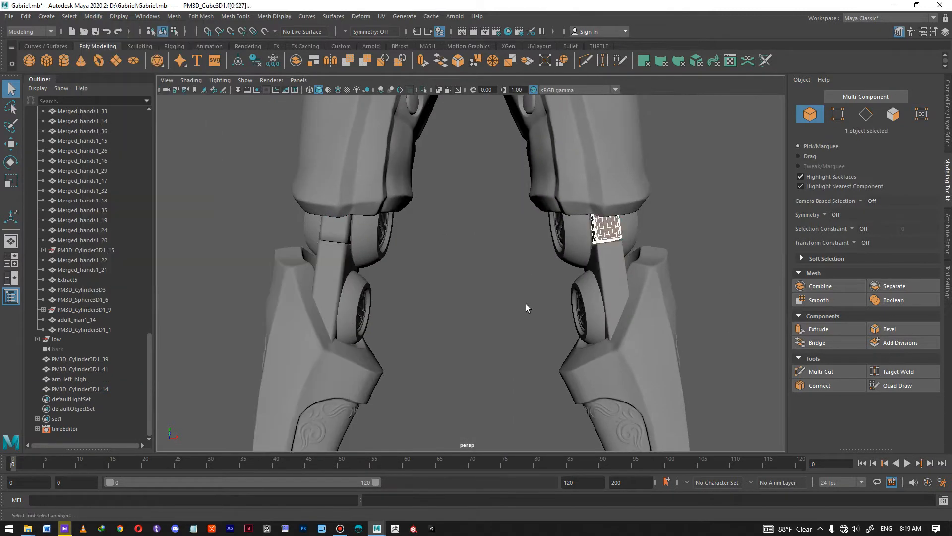
Combine the parts of each lower leg into one mesh per leg, including the knee link pieces
scroll(516, 278, down, 5)
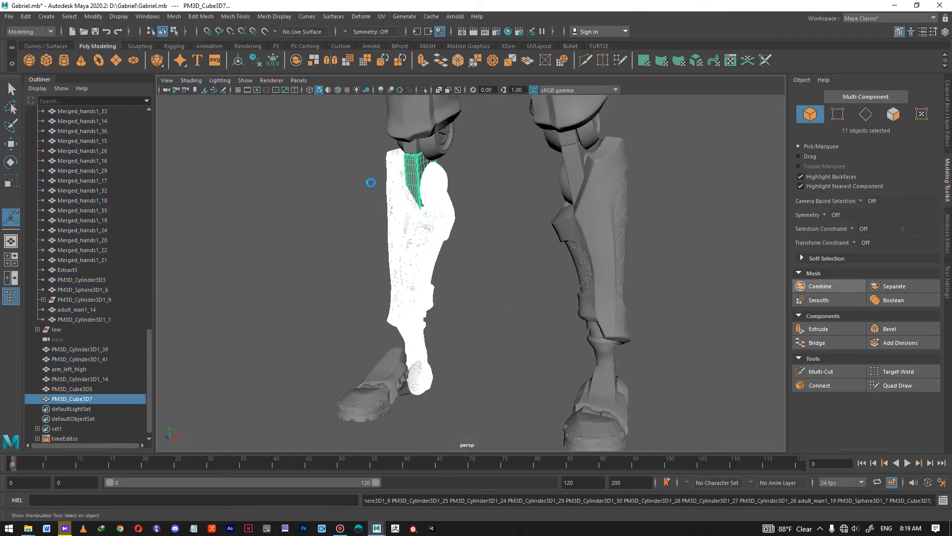
click(427, 223)
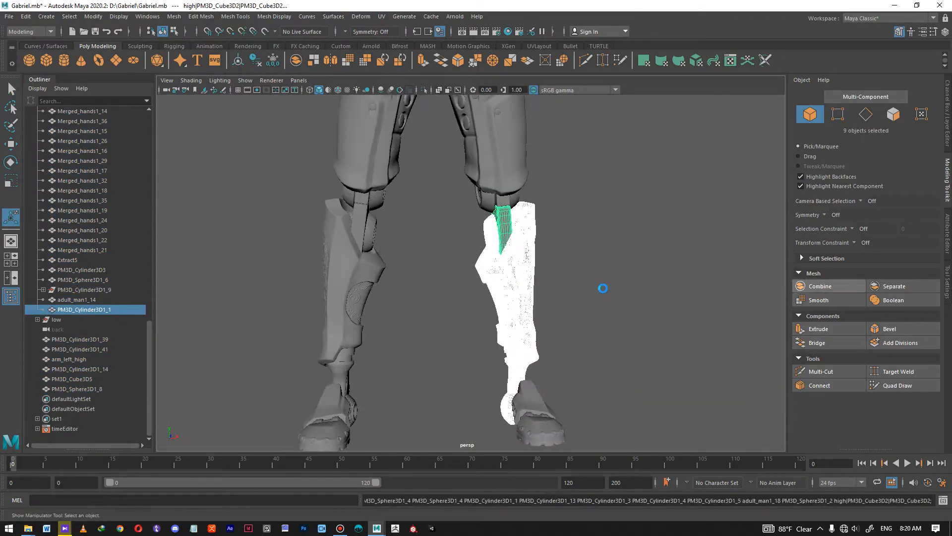
click(523, 311)
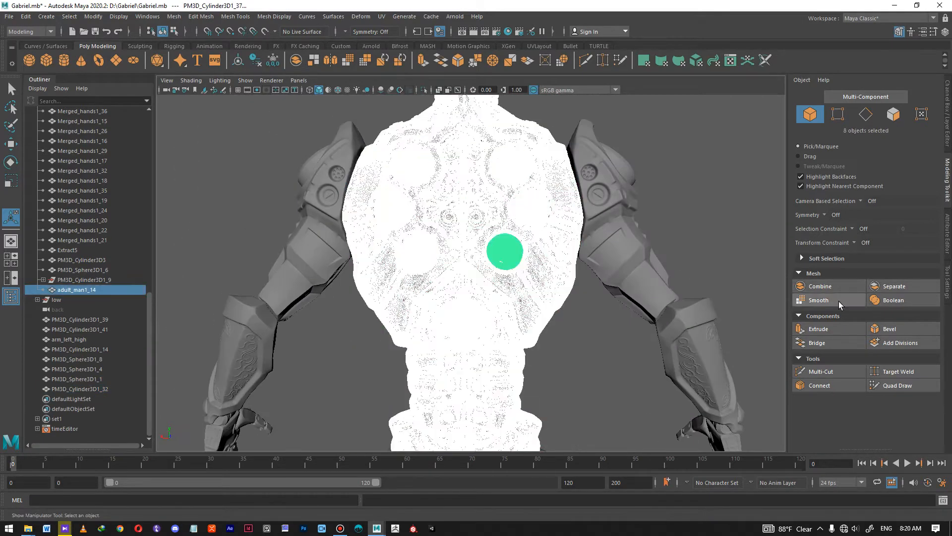
Combine the selected torso parts into one mesh
click(819, 286)
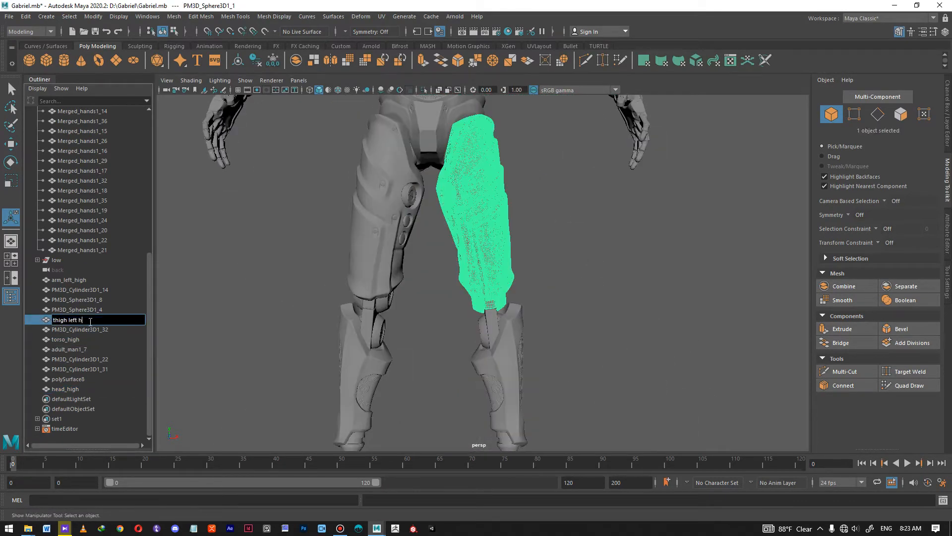
Rename the combined left thigh mesh as thigh_left_high and the right thigh mesh as thigh_right_high
text(high)
key(Return)
click(94, 330)
Rename the combined left lower leg mesh as calf_left_high and the left heel mesh as heel_left_high
double_click(99, 310)
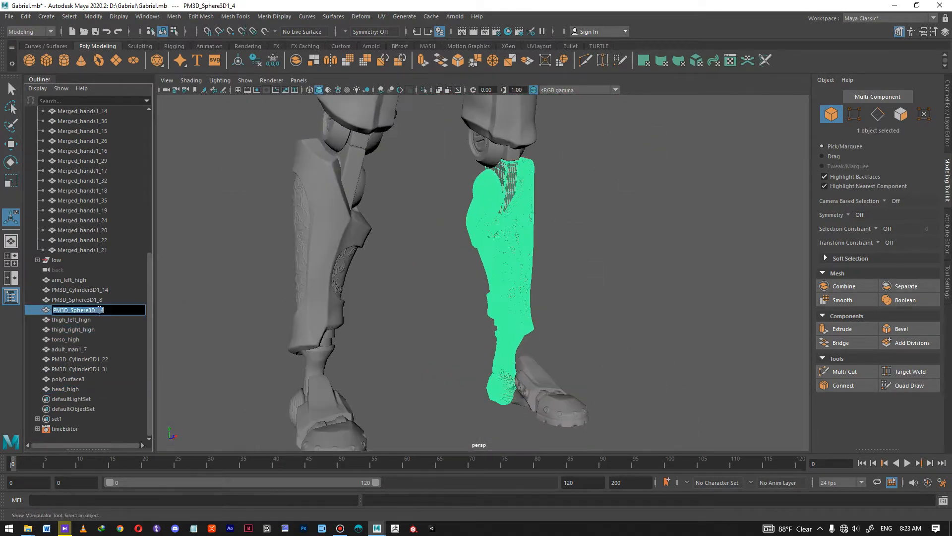
double_click(80, 382)
text(_high)
key(Return)
Rename the left foot mesh as foot_left_high
click(560, 411)
double_click(83, 181)
text(toe_left_high)
Rename the right lower leg mesh as calf_right_high and the right heel mesh as heel_right_high
click(318, 248)
double_click(90, 299)
text(calf_right_high)
double_click(80, 369)
text(heel)
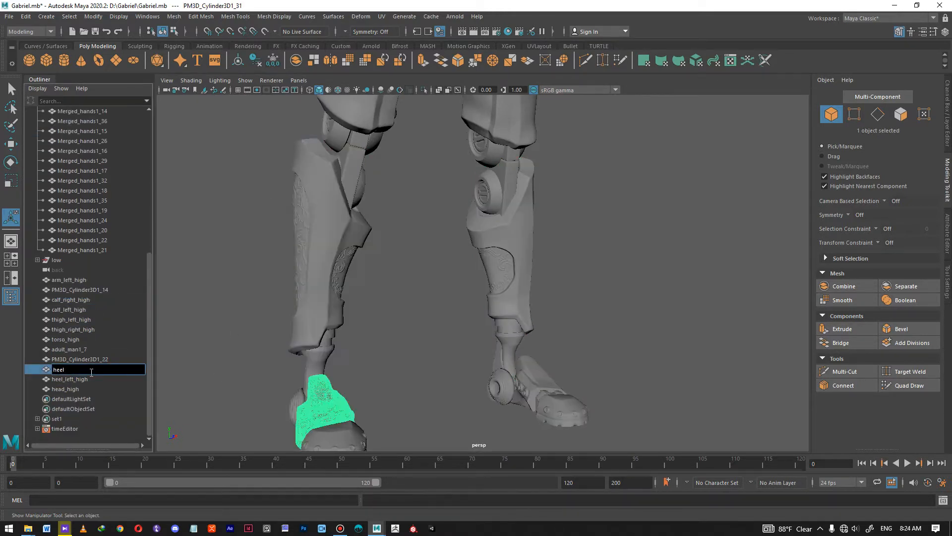
Rename the right foot mesh as foot_right_high
click(332, 435)
double_click(79, 161)
text(foot_right_high)
Rename the right shoulder and upper arm mesh as arm_right_high and the right forearm mesh as forearm_right_high
click(387, 369)
scroll(387, 370, down, 5)
alt+middle_drag(387, 248, 397, 442)
click(427, 164)
double_click(70, 350)
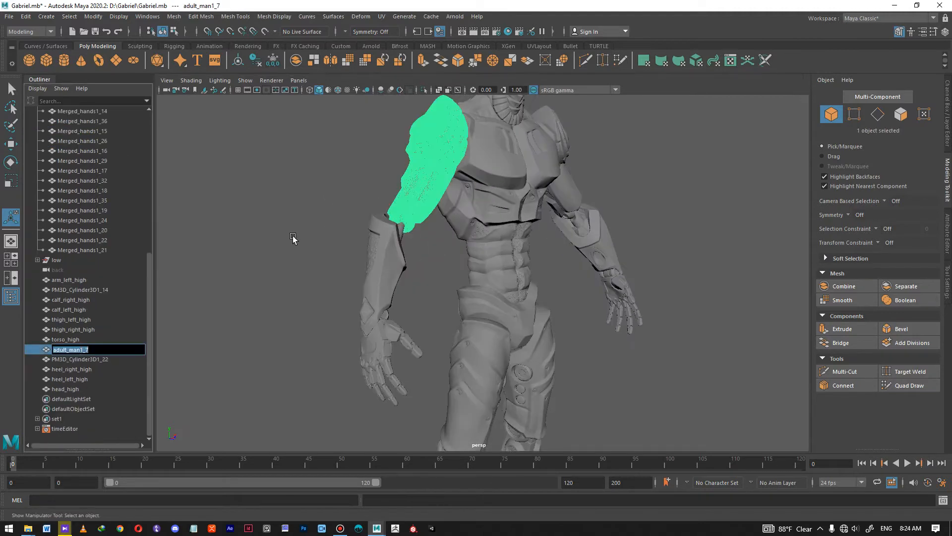
click(384, 268)
double_click(96, 359)
text(forearm_right_high)
key(Return)
Rename the right palm mesh as hand_right_high
click(375, 348)
double_click(82, 240)
text(hand_right_high)
key(Return)
Rename the base segment of the right thumb as thomb_right_high
click(396, 332)
double_click(74, 210)
text(thomb_right_high)
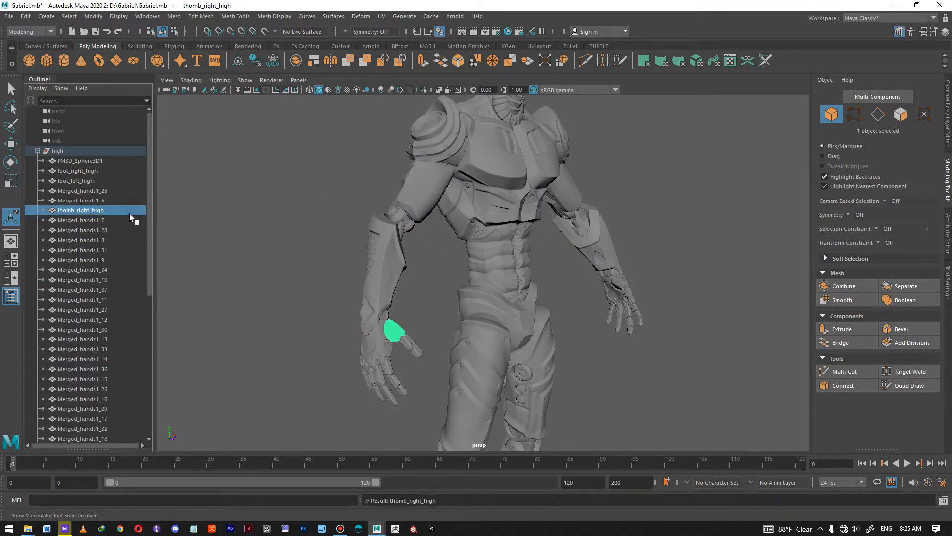
Rename the right thumb's middle segment as thomb_2_right_high and its base segment as thomb_1_right_high
alt+middle_drag(397, 342, 446, 196)
scroll(446, 199, up, 1)
click(445, 198)
double_click(91, 221)
text(_2_right_high)
click(425, 185)
double_click(86, 211)
text(thomb_1_right_high)
key(Return)
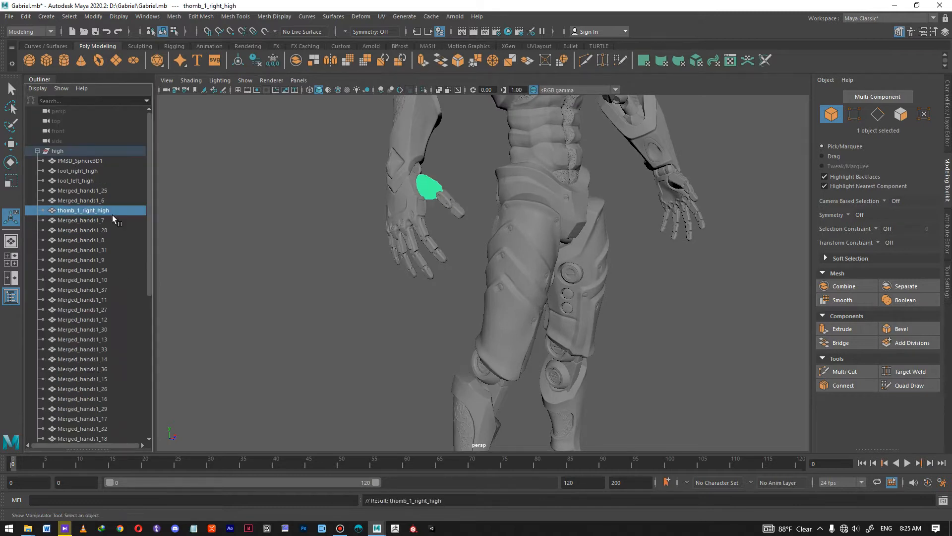
Rename the tip segment of the right thumb as thomb_3_right_high
click(458, 210)
double_click(75, 182)
text(thomb_3_right_high)
key(Return)
Rename the right index finger segments, from base to tip, as index_1_right_high, index_2_right_high and index_3_right_high
click(419, 230)
scroll(437, 256, up, 3)
alt+middle_drag(437, 256, 513, 285)
double_click(82, 379)
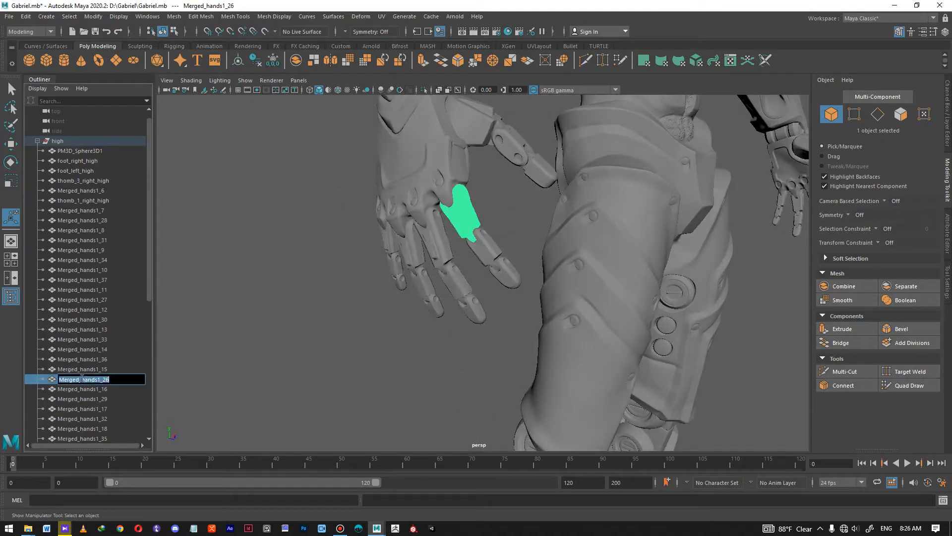
text(thomb_3_righ)
text(t_high)
key(Return)
double_click(81, 300)
text(index_2_right_high)
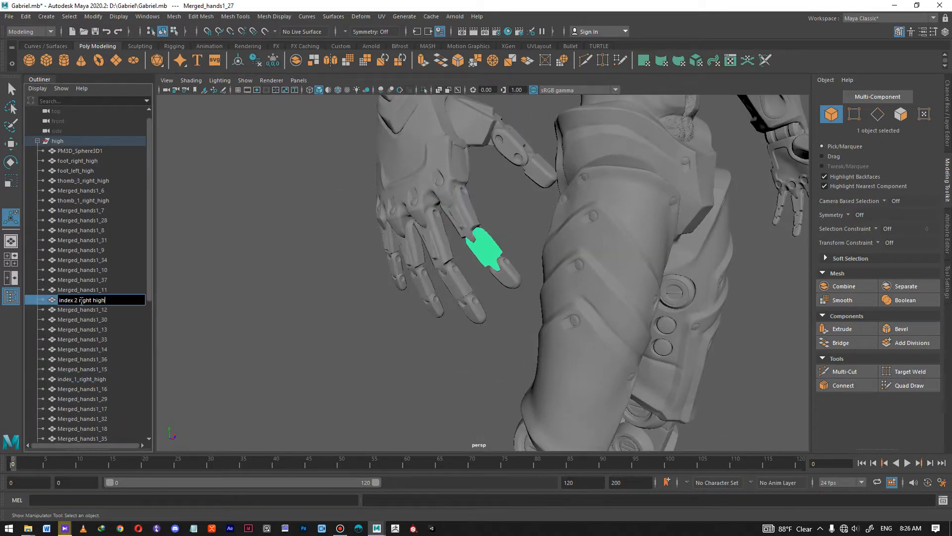
key(Return)
double_click(73, 220)
text(index)
Rename the right middle finger segments, from base to tip, as middle_1_right_high, middle_2_right_high and middle_3_right_high
double_click(98, 399)
text(middle_1_right_high)
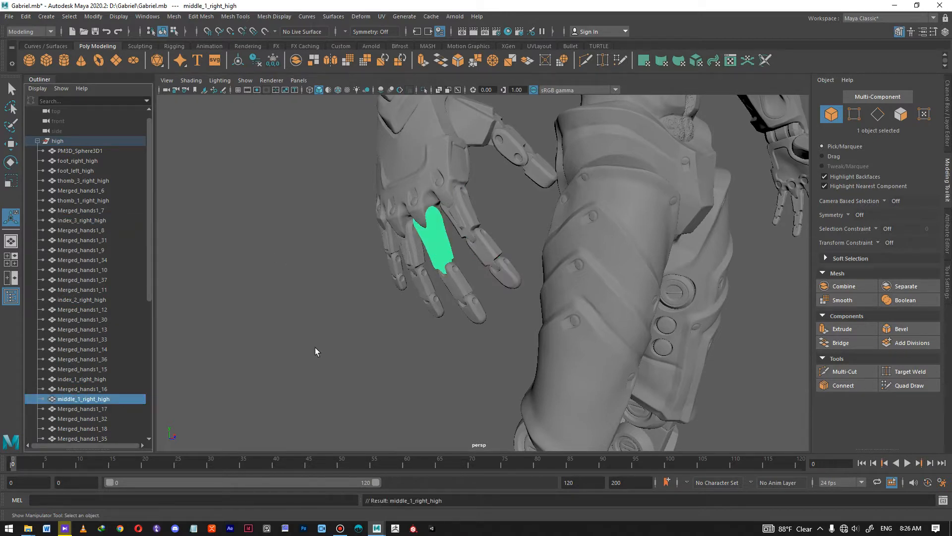
double_click(80, 319)
text(middle_2_right_high)
key(Return)
double_click(83, 240)
text(middle_3_right_hig)
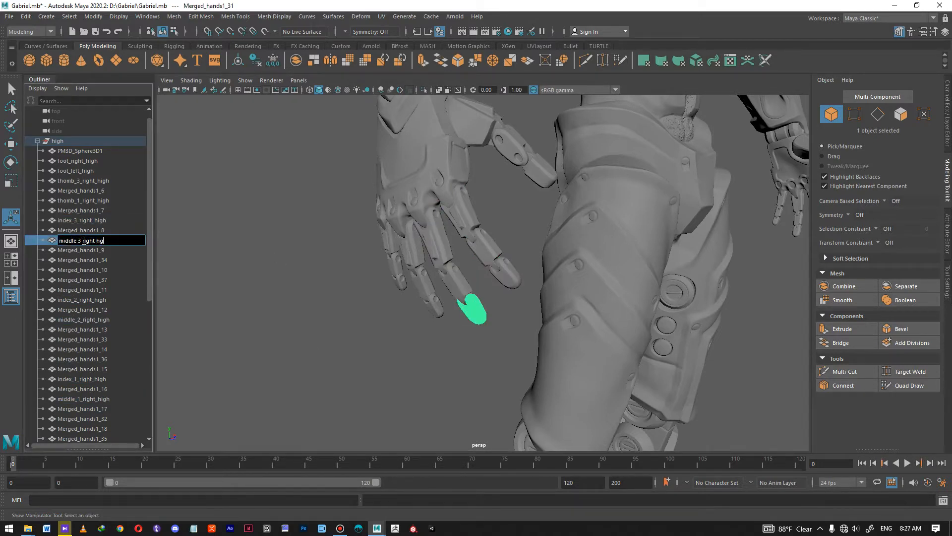
text(h)
key(Return)
Rename the right ring finger's base segment as ring_1_right_high and its middle segment as ring_2_right_high
scroll(87, 209, down, 8)
double_click(89, 180)
text(ring 1 right high)
key(Return)
click(424, 283)
scroll(96, 297, up, 3)
double_click(94, 181)
text(ring 2 right high)
key(Return)
Rename the right little finger's base segment as pinky_1_right_high and its middle segment as pinky_2_right_high
scroll(77, 272, down, 8)
double_click(89, 199)
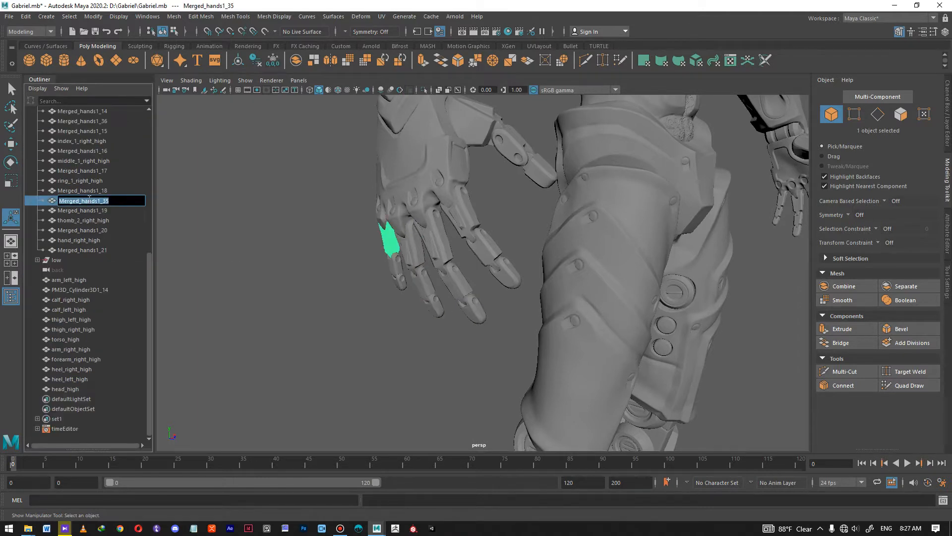
scroll(89, 201, up, 3)
click(90, 201)
text(pinky 2)
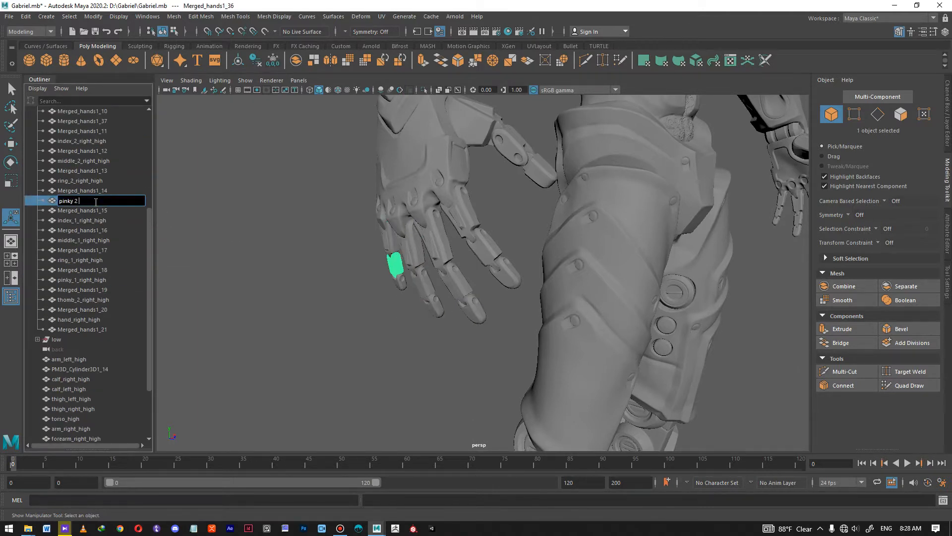
text( right high)
key(Return)
Rename the base segment of the left index finger as index_1_left_high
alt+drag(447, 298, 377, 277)
click(197, 217)
click(62, 390)
text(left)
key(Return)
Reuse the right-hand names to rename the left index finger's middle segment index_2_left_high and tip segment index_3_left_high
double_click(87, 300)
key(ctrl+c)
double_click(88, 310)
key(ctrl+v)
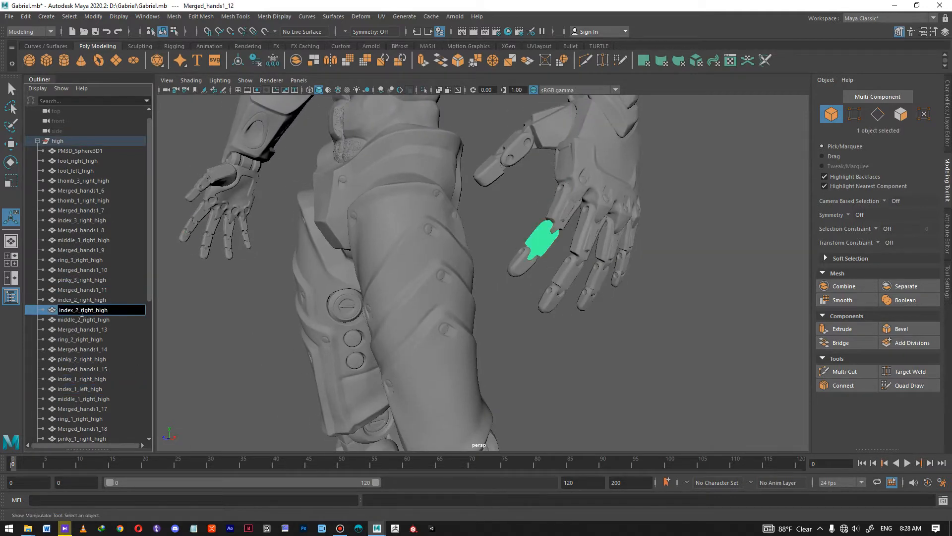
double_click(87, 220)
key(ctrl+c)
double_click(86, 230)
key(ctrl+v)
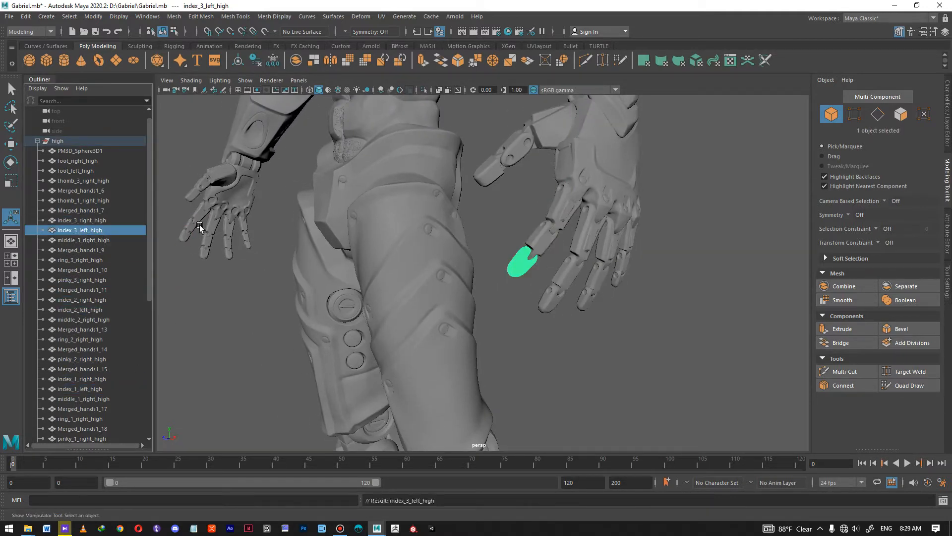
Rename the left middle finger segments, from base to tip, as middle_1_left_high, middle_2_left_high and middle_3_left_high
click(82, 409)
text(left)
key(Return)
click(557, 276)
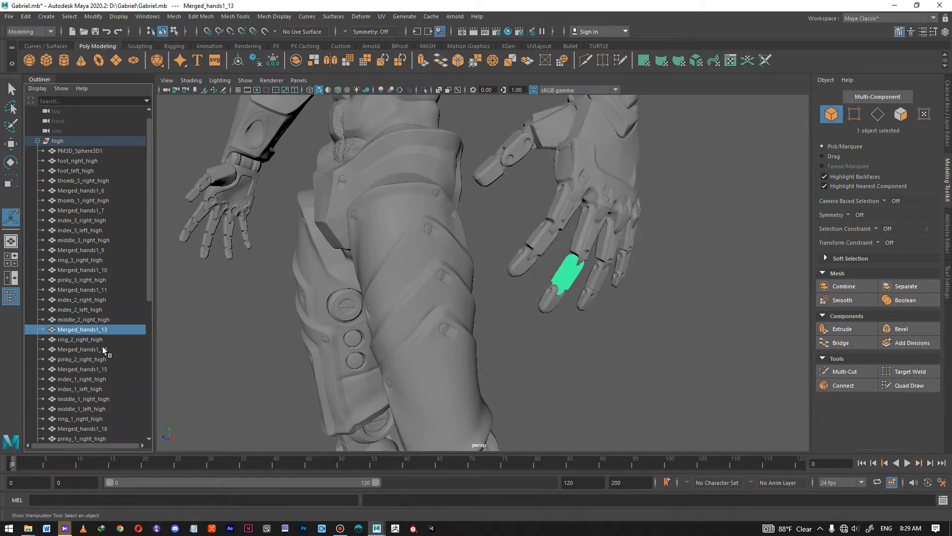
drag(99, 329, 84, 329)
text(left)
key(Return)
click(552, 297)
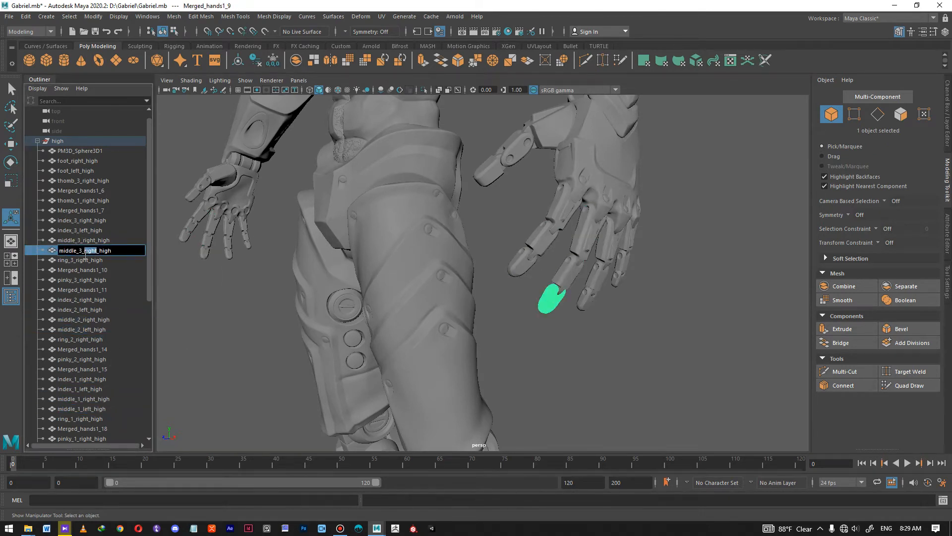
text(left)
key(Return)
Rename the left ring finger's base segment as ring_1_left_high and its middle segment as ring_2_left_high
click(82, 428)
text(left)
key(Return)
scroll(91, 421, down, 5)
click(88, 181)
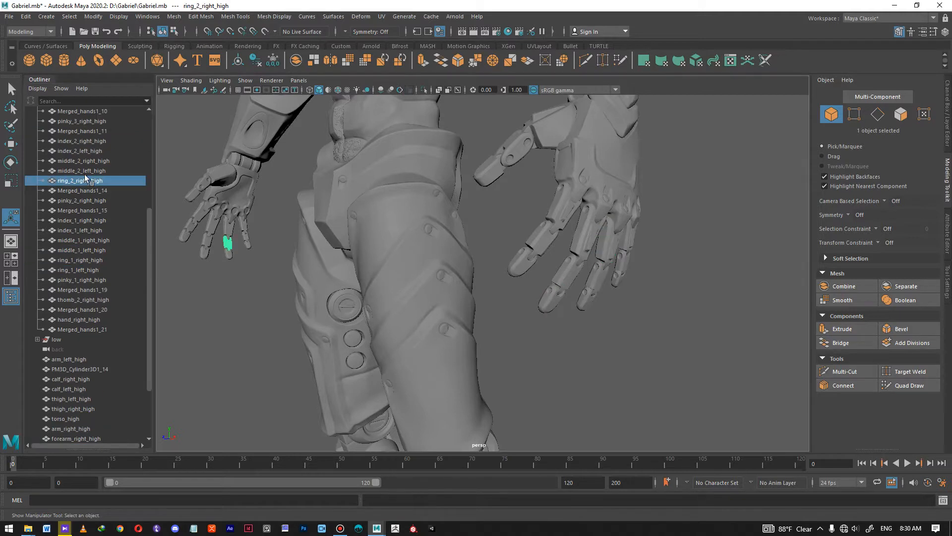
click(88, 191)
key(Return)
Rename the tip segment of the left ring finger as ring_3_left_high
scroll(79, 195, up, 6)
double_click(89, 270)
double_click(84, 280)
key(ctrl+v)
text(left)
Rename the base segment of the left little finger as pinky_1_left_high
scroll(100, 296, down, 8)
double_click(95, 201)
double_click(94, 210)
key(ctrl+v)
key(BackSpace)
key(BackSpace)
key(BackSpace)
key(BackSpace)
key(BackSpace)
key(BackSpace)
key(BackSpace)
key(BackSpace)
key(BackSpace)
key(BackSpace)
key(BackSpace)
key(BackSpace)
text(left)
key(Return)
Rename the middle segment of the left little finger as pinky_2_left_high, based on the right-hand name
double_click(86, 121)
key(ctrl+c)
double_click(86, 131)
key(ctrl+v)
drag(93, 131, 81, 134)
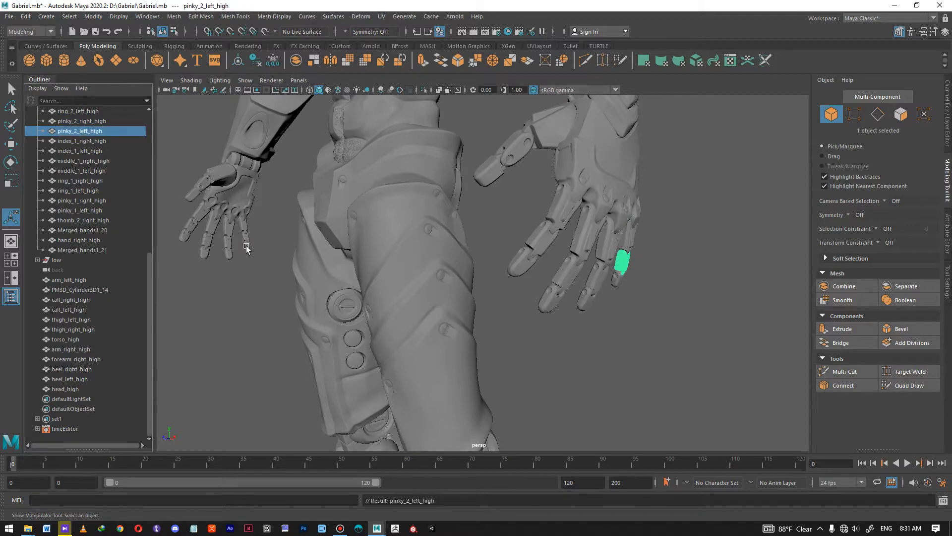
Rename the tip segment of the left little finger as pinky_3_left_high, based on the right-hand name
scroll(99, 268, up, 8)
double_click(84, 289)
double_click(87, 300)
key(ctrl+v)
drag(93, 299, 81, 300)
text(left)
Rename the base segment of the left thumb as thomb_1_left_high, based on the right-hand name
click(98, 222)
click(97, 200)
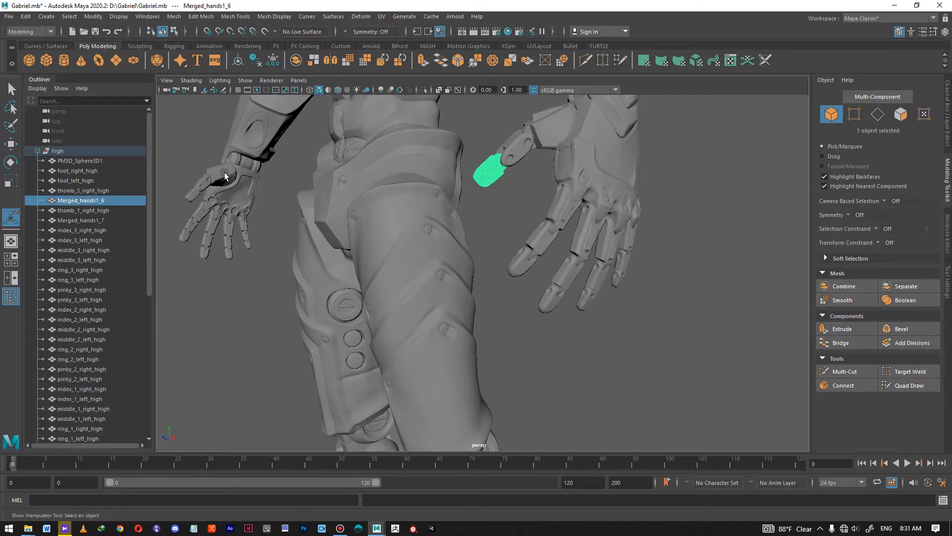
click(98, 220)
text(ft)
key(Return)
Rename the middle and tip segments of the left thumb as thomb_2_left_high and thomb_3_left_high
alt+drag(200, 176, 217, 212)
click(217, 211)
scroll(89, 220, down, 9)
double_click(84, 220)
double_click(91, 230)
key(ctrl+v)
double_click(91, 200)
key(ctrl+v)
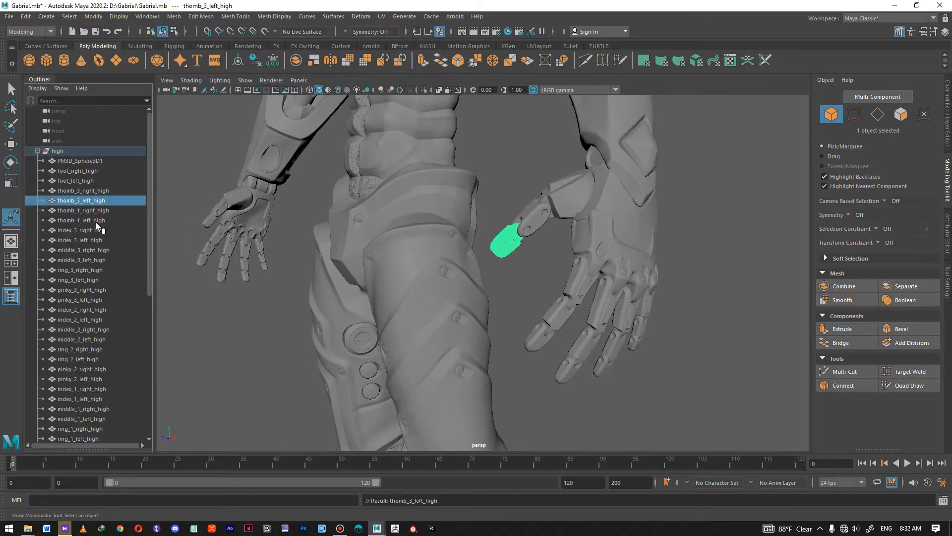
Examine the character's head and its two eye meshes up close
click(80, 160)
alt+middle_drag(483, 129, 521, 291)
alt+right_drag(520, 291, 663, 259)
click(663, 259)
alt+drag(663, 260, 521, 240)
click(520, 240)
click(584, 247)
click(518, 237)
shift+click(387, 240)
Move the ungrouped high-poly meshes, from the left arm to the head, into the high group and add them to the highpoly display layer
click(947, 113)
click(823, 362)
click(37, 151)
drag(70, 290, 70, 180)
middle_drag(70, 180, 58, 151)
right_click(868, 365)
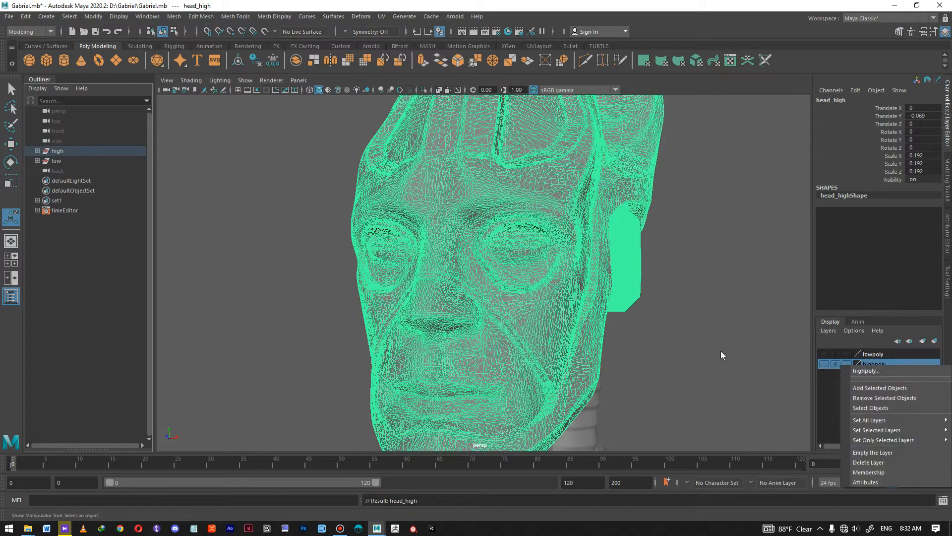
click(880, 388)
Show the lowpoly layer, duplicate both low-poly eyes and move the duplicates into the high group
click(824, 354)
click(519, 237)
shift+click(386, 238)
key(ctrl+d)
middle_drag(74, 412, 57, 151)
click(37, 161)
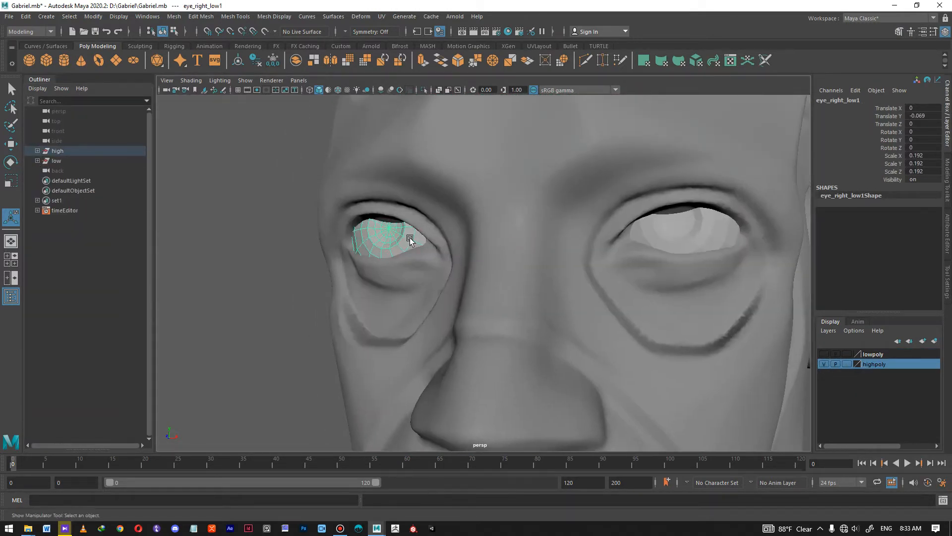
Bevel edges on the duplicated right and left eye meshes
key(ctrl+b)
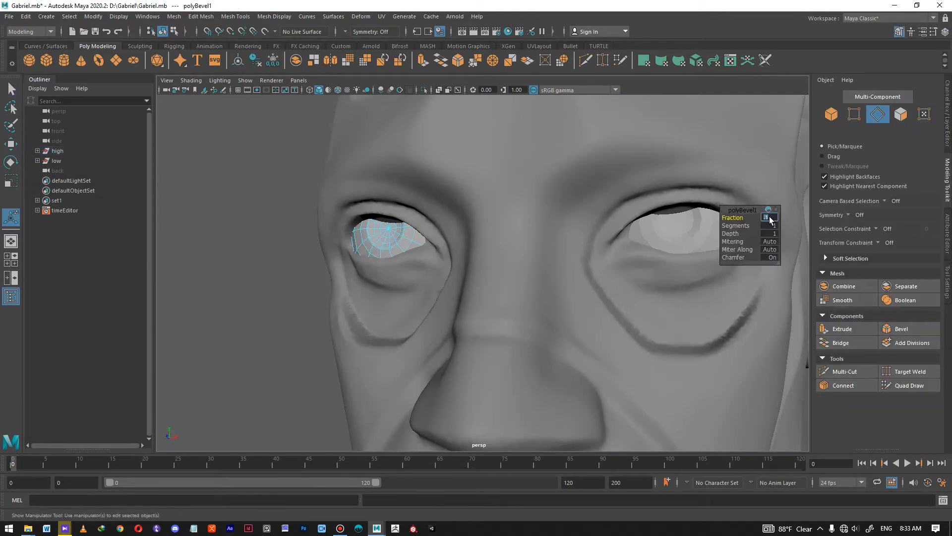
click(653, 232)
key(ctrl+b)
Turn on smooth preview for the duplicated eyes and convert it to real polygons
key(q)
key(3)
click(93, 16)
mouse_move(146, 257)
click(248, 282)
click(387, 233)
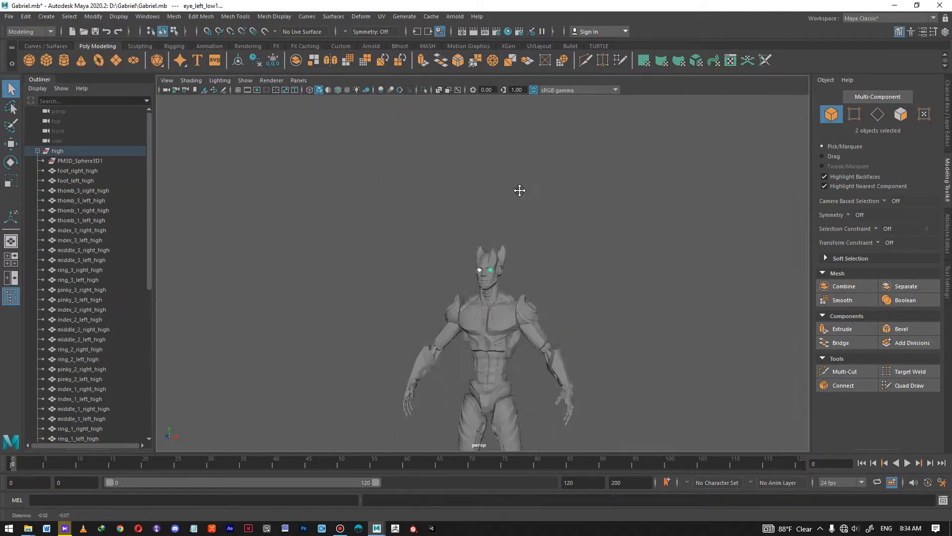
Save the scene and delete the leftover PM3D_Sphere3D1 node from the high group
key(ctrl+s)
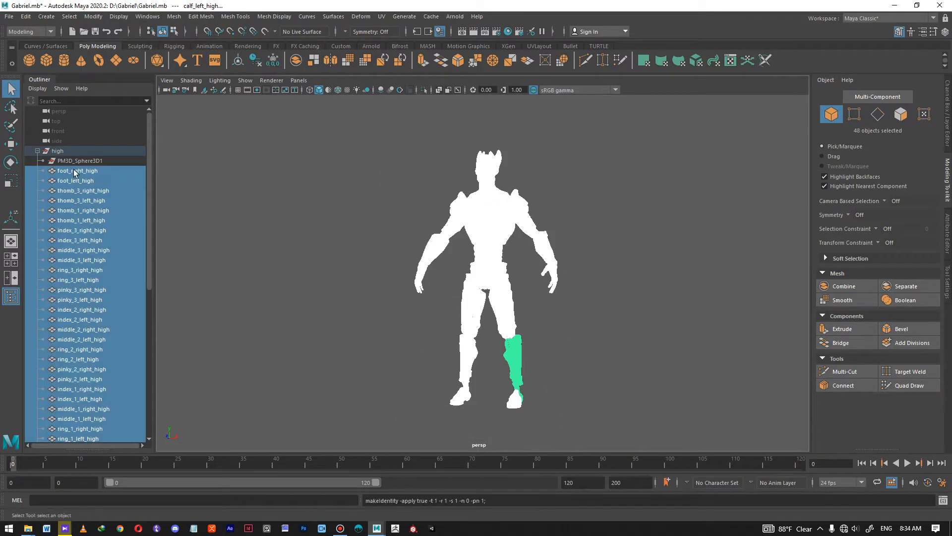
click(90, 160)
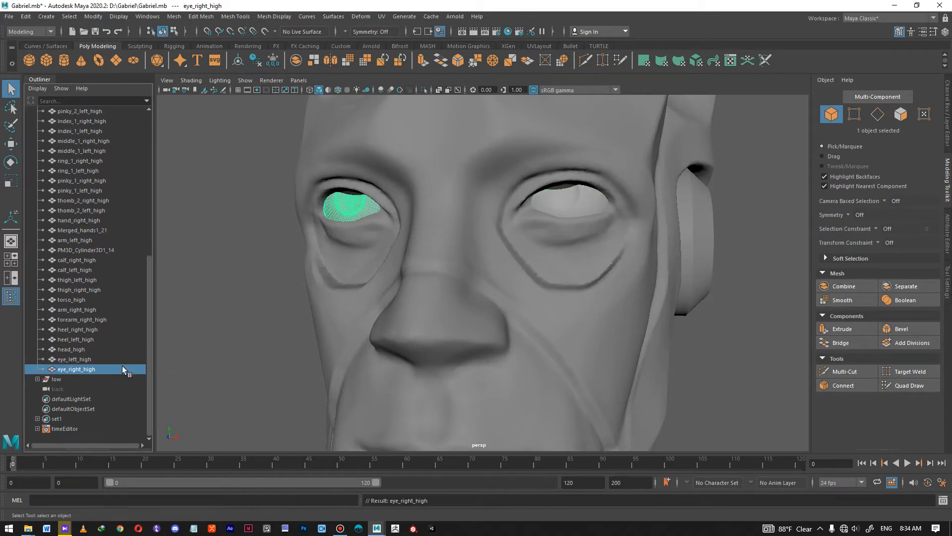
Rename the left forearm mesh PM3D_Cylinder3D1_14 as forearm_left_high
click(124, 250)
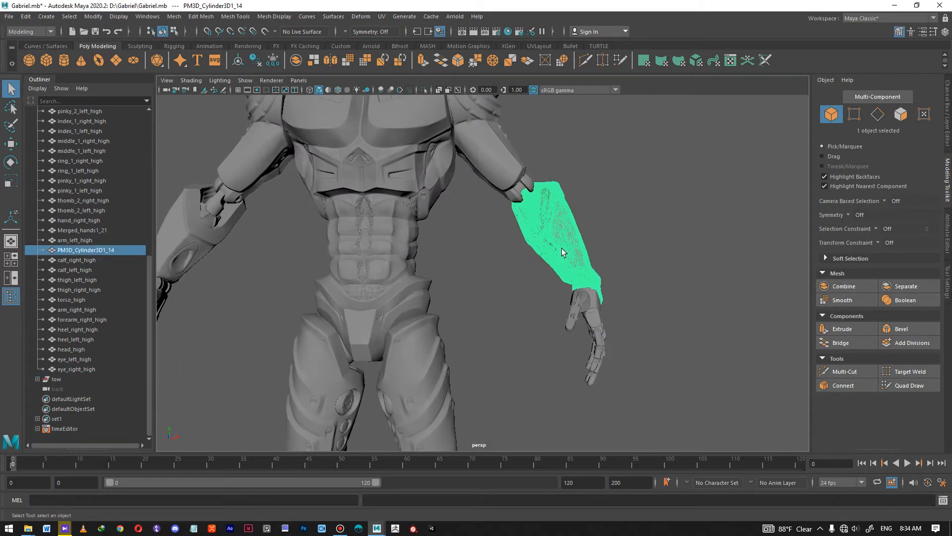
double_click(107, 250)
text(forearm_left_hi)
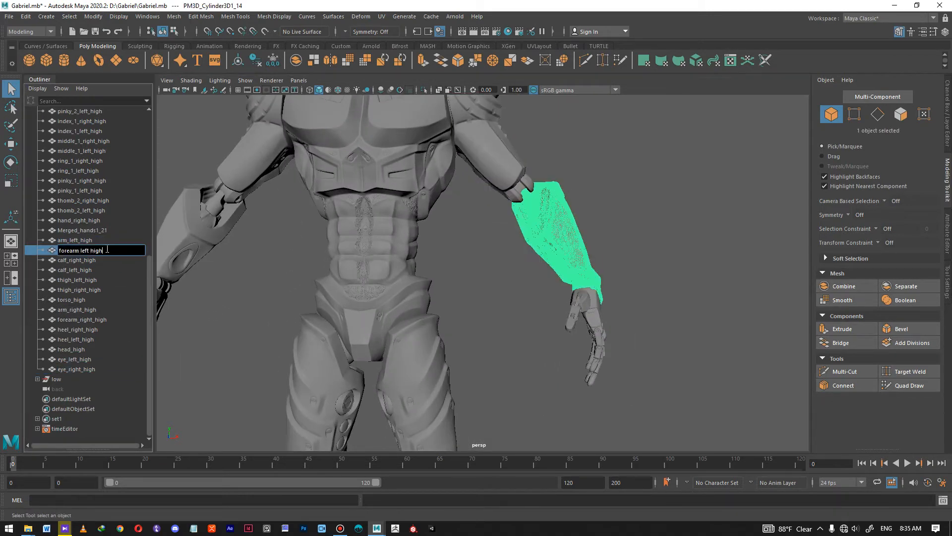
text(gh)
Rename the left hand mesh Merged_hands1_21 as hand_left_high
double_click(99, 230)
text(hand_left_high)
click(258, 238)
Collapse the high group and expand the low group to list its meshes
drag(149, 327, 150, 180)
alt+drag(585, 271, 531, 271)
scroll(532, 270, down, 5)
key(F12)
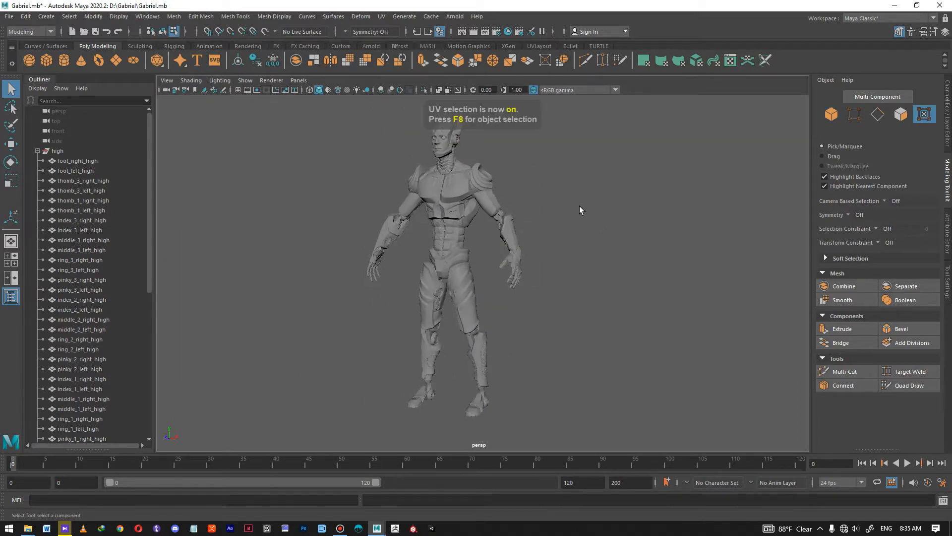
mouse_move(148, 207)
mouse_down()
mouse_move(147, 360)
mouse_move(152, 196)
mouse_up()
click(37, 151)
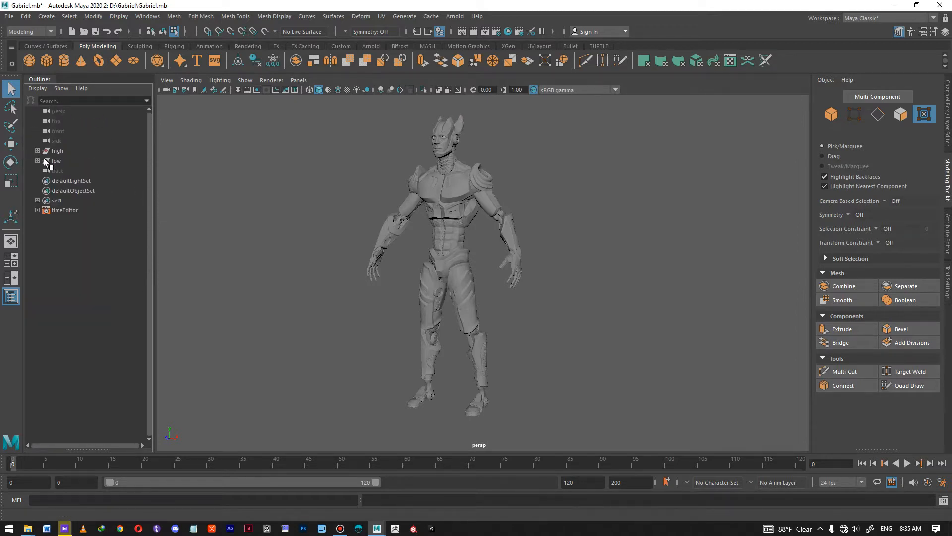
click(37, 161)
Hide the highpoly display layer and show the lowpoly layer
click(948, 115)
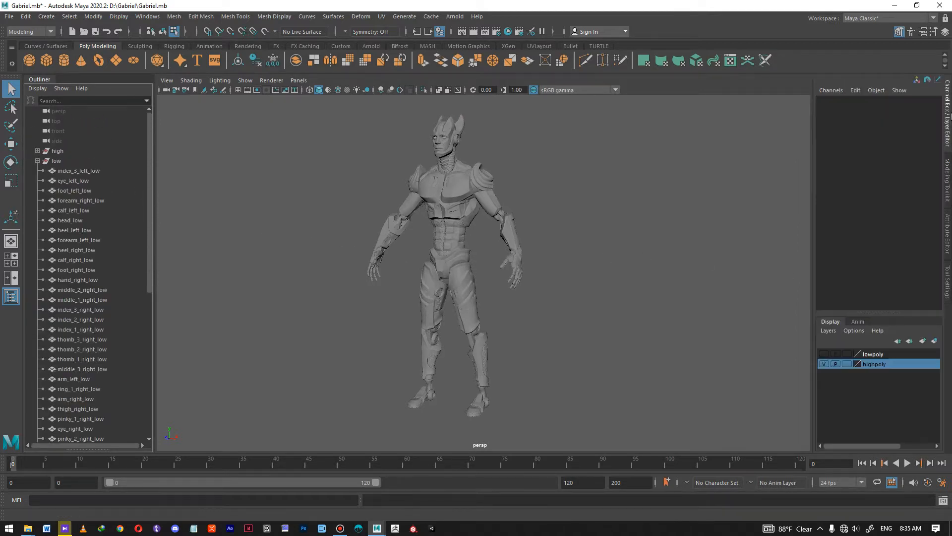
click(826, 365)
click(824, 354)
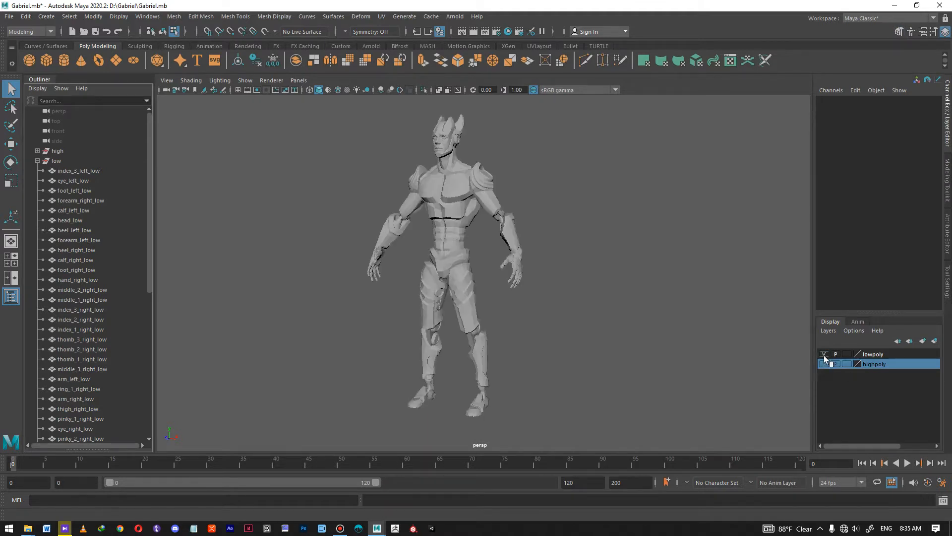
Review the mesh names in the low group and examine the low-poly character from several angles
alt+drag(493, 272, 517, 268)
scroll(48, 301, down, 8)
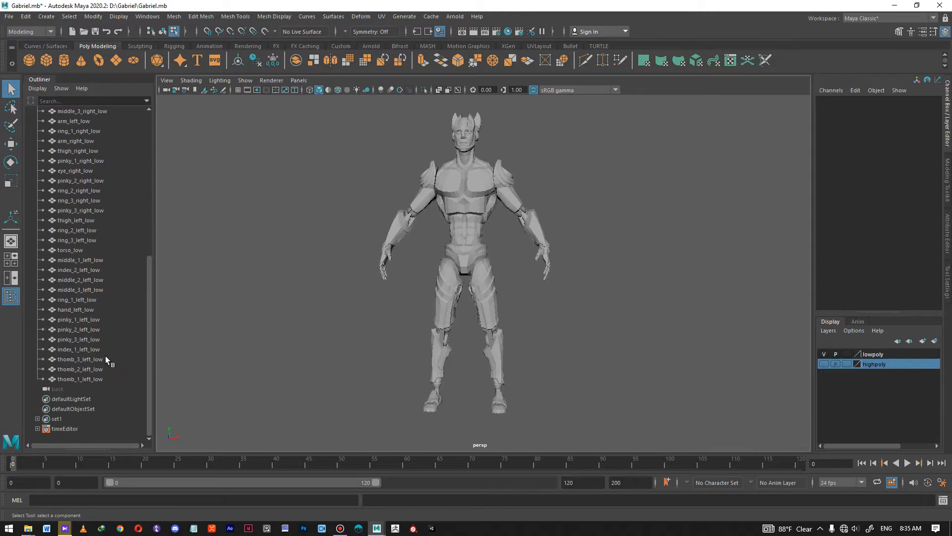
drag(151, 333, 166, 191)
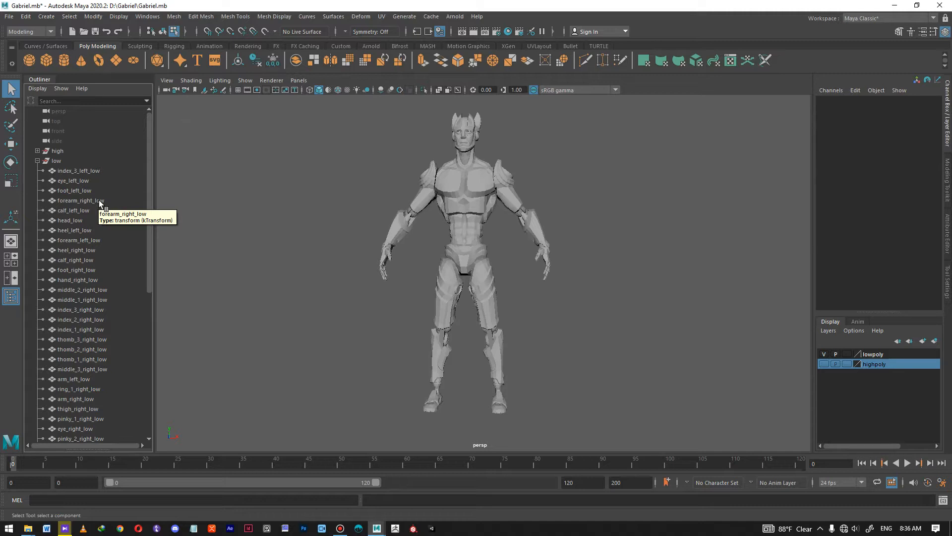
scroll(106, 318, down, 5)
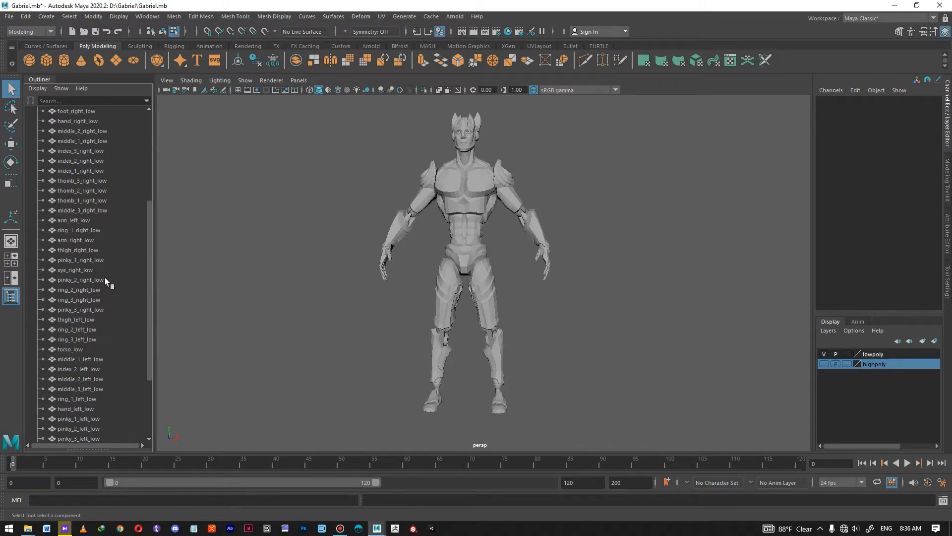
scroll(111, 290, down, 3)
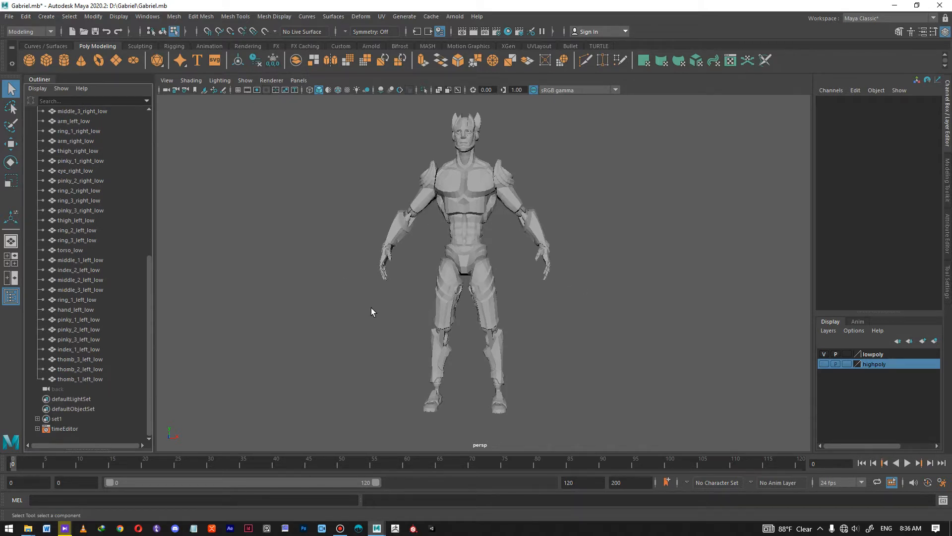
scroll(119, 337, up, 9)
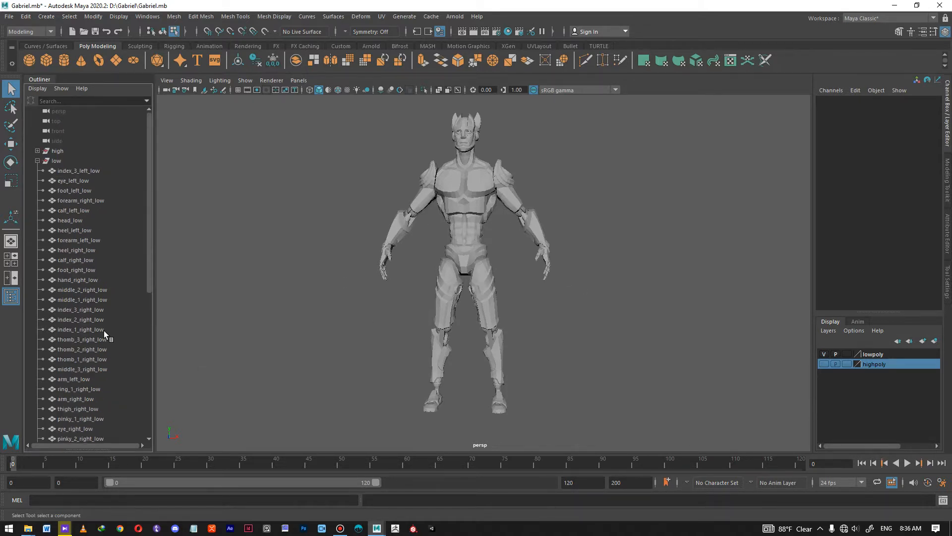
mouse_move(549, 235)
alt+mouse_down()
mouse_move(570, 251)
mouse_move(624, 250)
mouse_move(553, 248)
alt+mouse_up()
alt+middle_drag(553, 247, 551, 437)
alt+right_drag(551, 436, 632, 456)
alt+middle_drag(472, 342, 514, 249)
alt+right_drag(514, 249, 565, 282)
alt+drag(565, 283, 493, 296)
alt+right_drag(588, 277, 594, 276)
key(a)
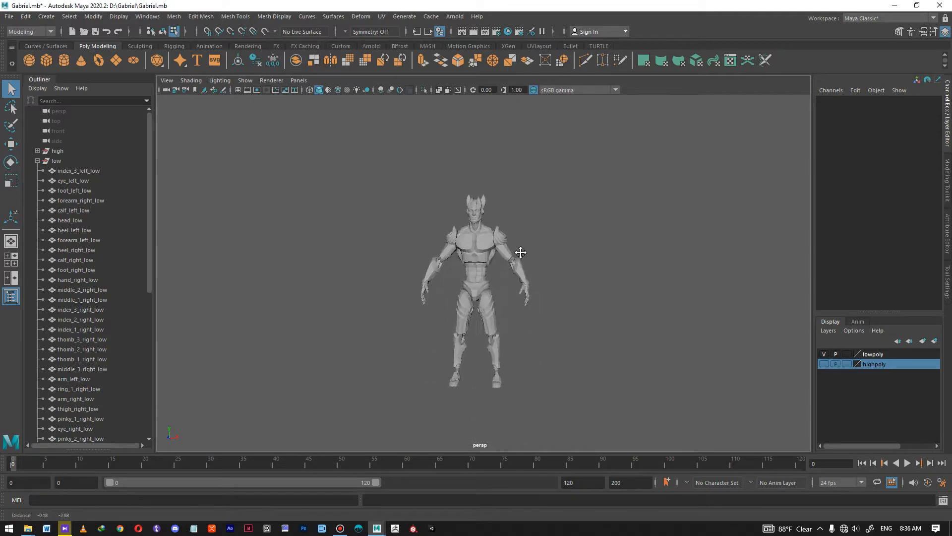
Select all low-poly meshes in object mode and freeze their transformations
right_drag(431, 157, 469, 149)
drag(360, 158, 578, 402)
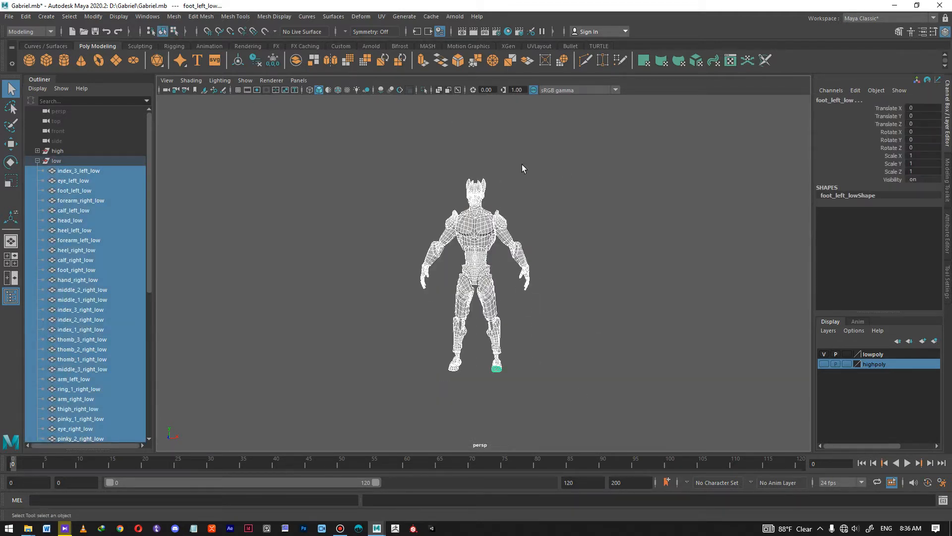
click(273, 60)
Assign a new Maya Lambert material named Gabriel to all selected low-poly meshes
right_drag(560, 206, 564, 448)
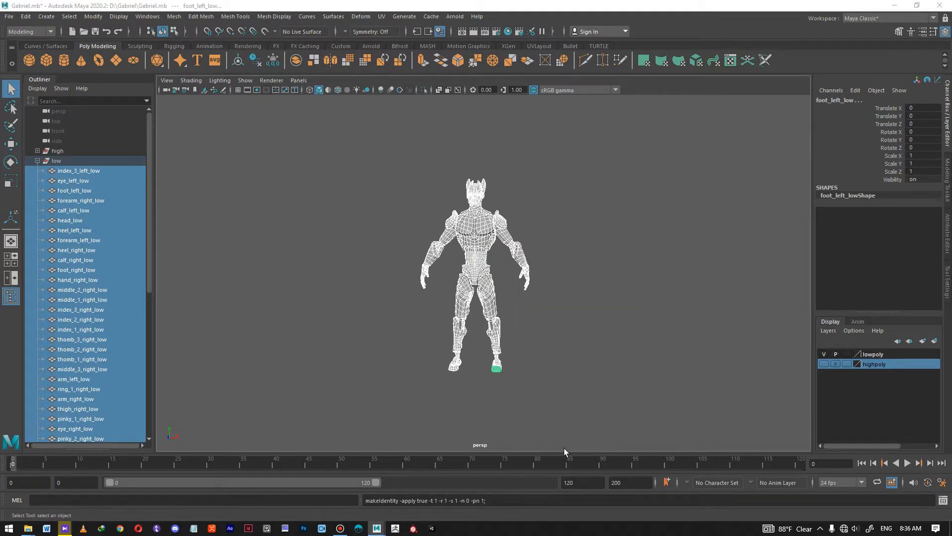
click(479, 201)
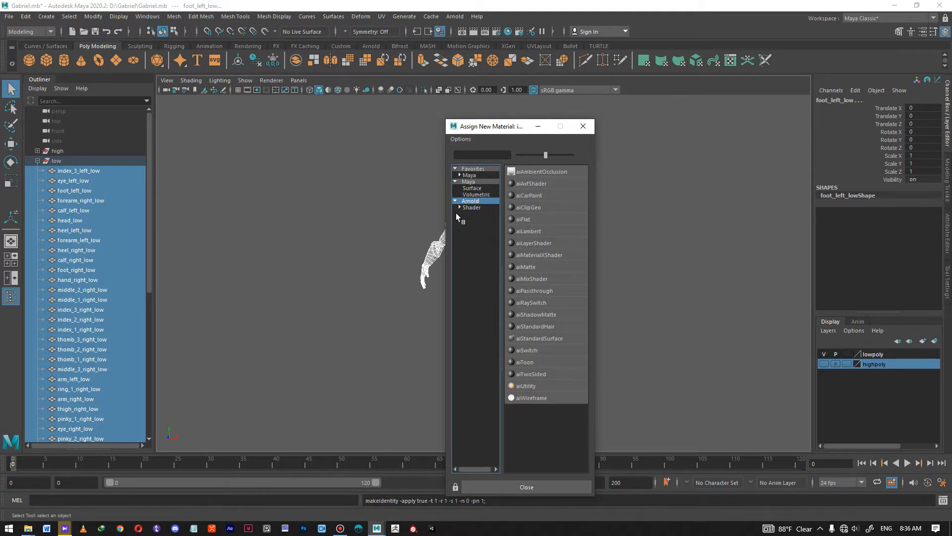
click(475, 182)
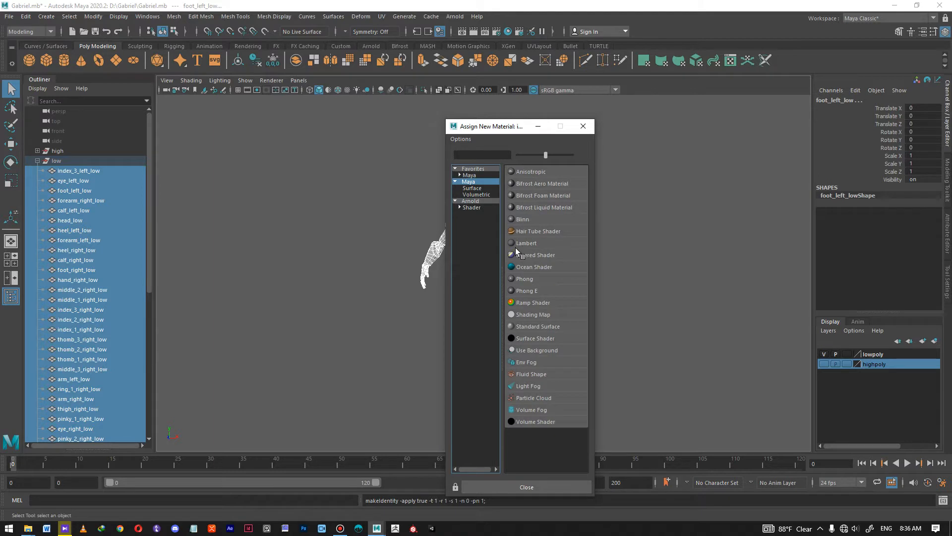
drag(511, 127, 655, 118)
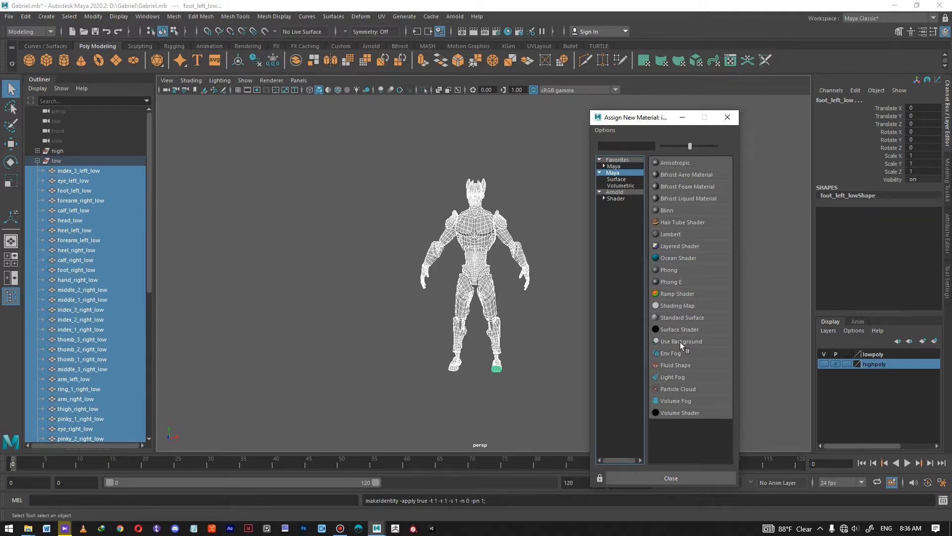
click(674, 235)
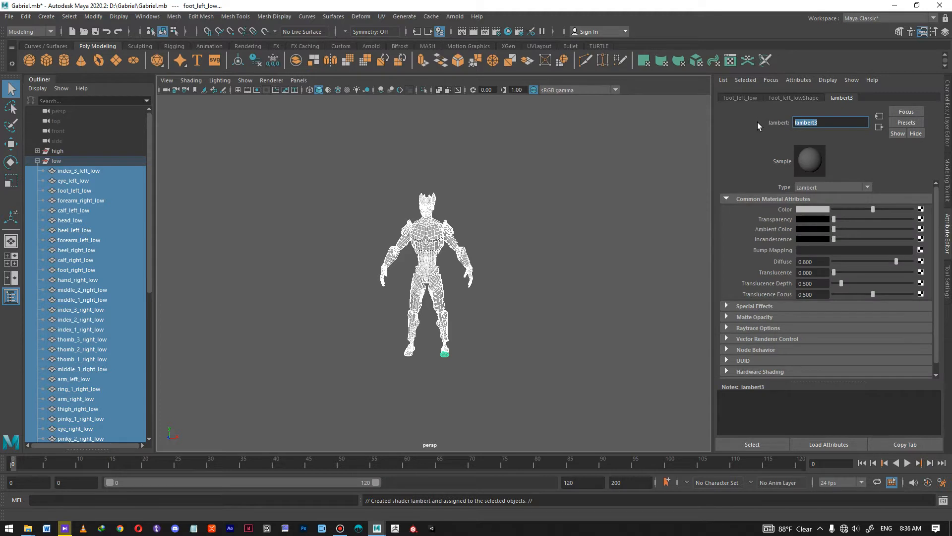
text(Gabriel)
key(Return)
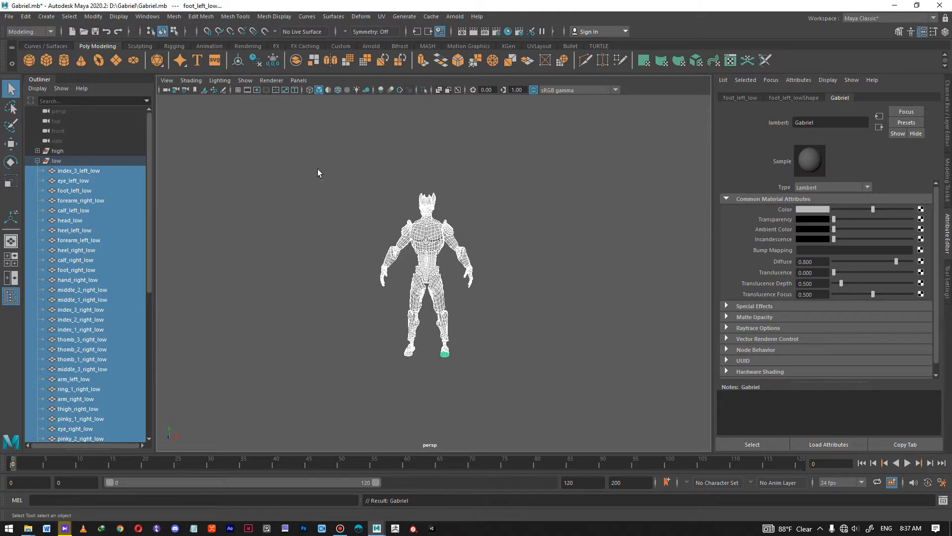
Collapse the low group and examine the shading of the low-poly torso's edges up close
click(37, 160)
key(f)
alt+right_drag(427, 290, 446, 283)
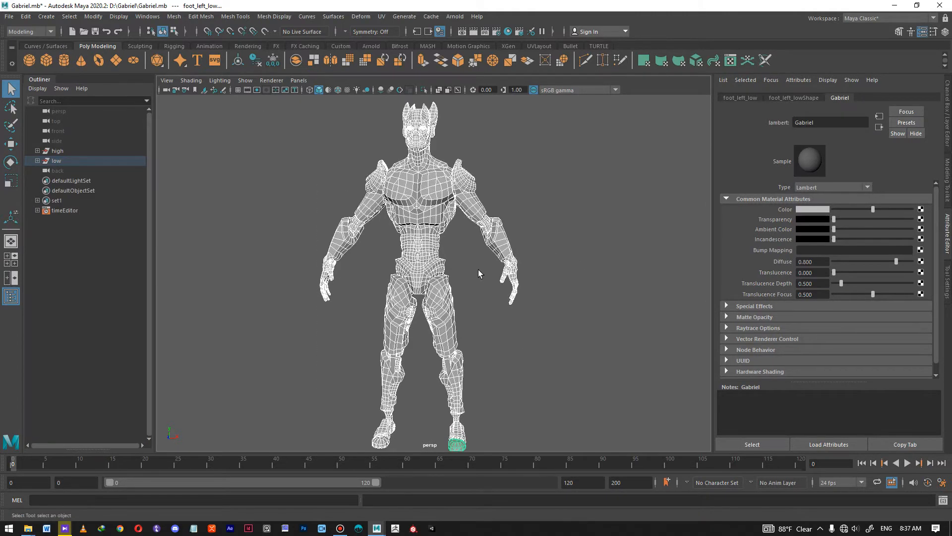
click(540, 185)
key(5)
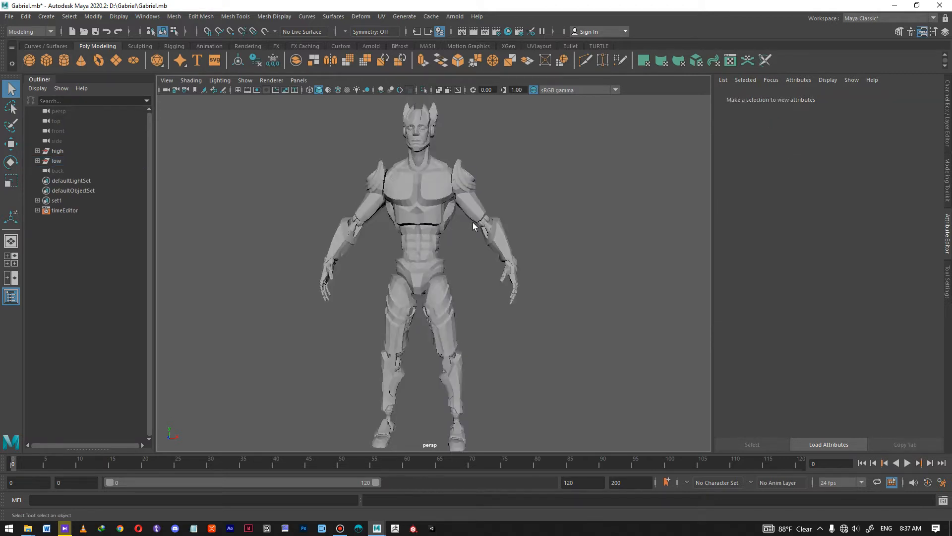
scroll(548, 361, up, 10)
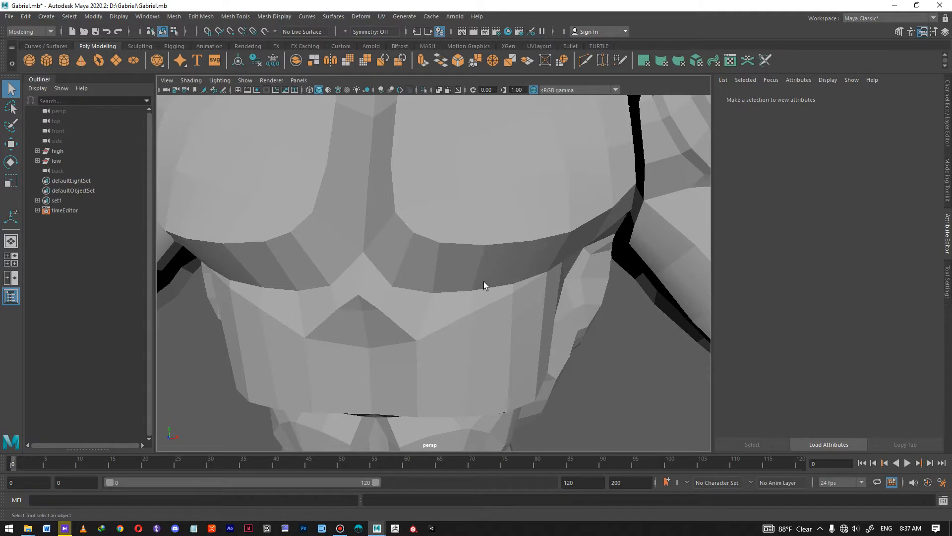
scroll(534, 299, down, 5)
alt+drag(474, 290, 491, 248)
alt+middle_drag(491, 248, 472, 263)
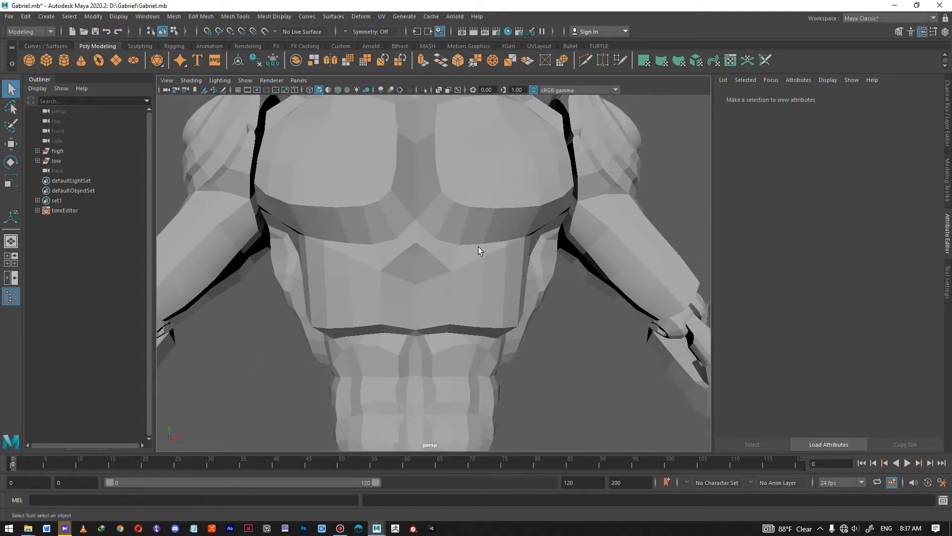
scroll(470, 256, up, 4)
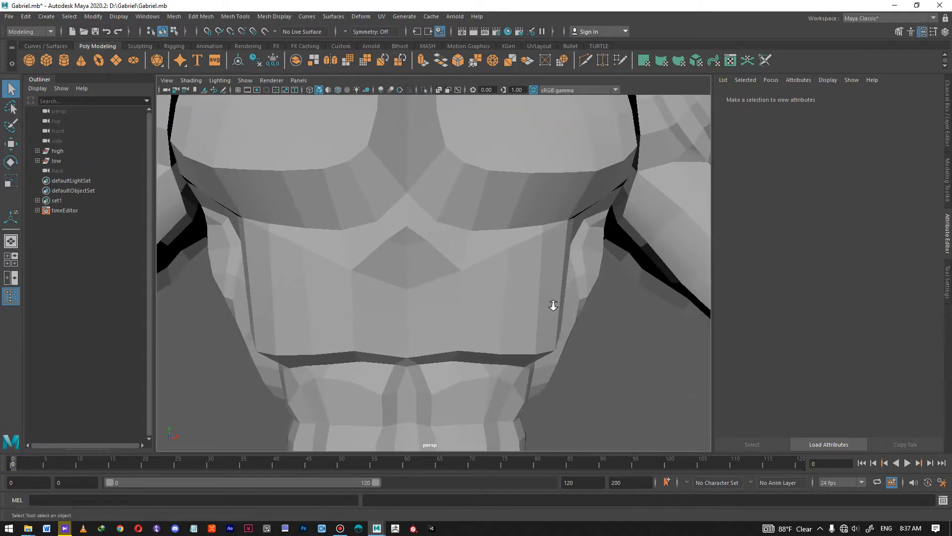
scroll(577, 302, down, 10)
Select all the low-poly meshes and soften their edge normals
key(4)
click(450, 381)
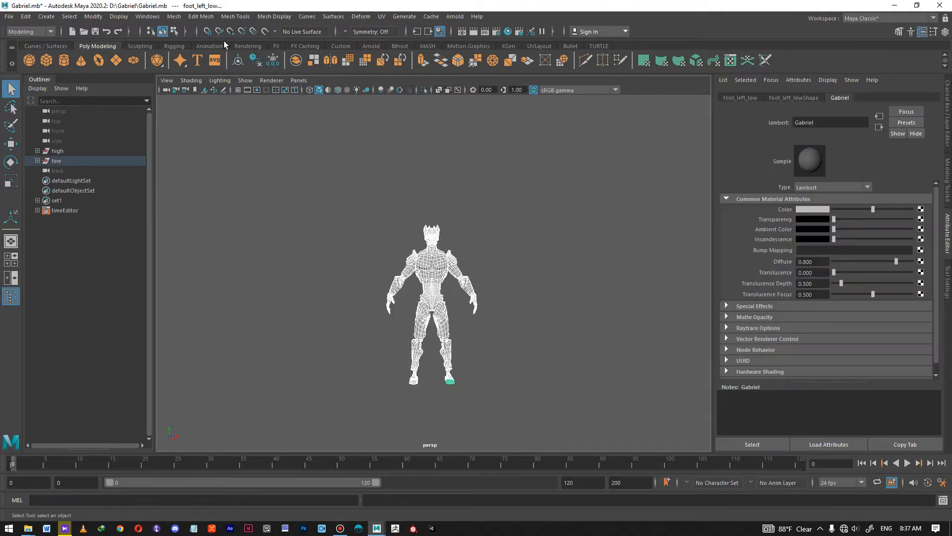
click(273, 60)
scroll(486, 239, up, 5)
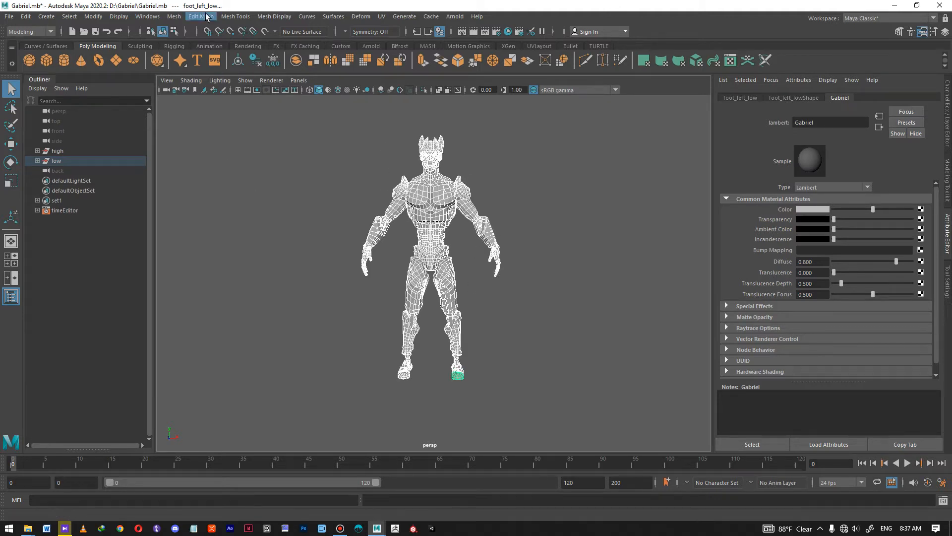
click(262, 18)
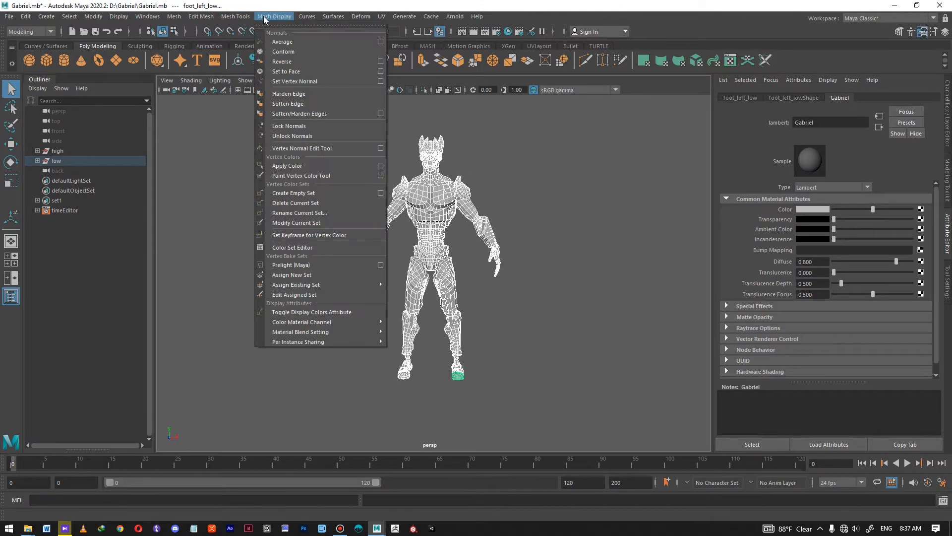
click(293, 104)
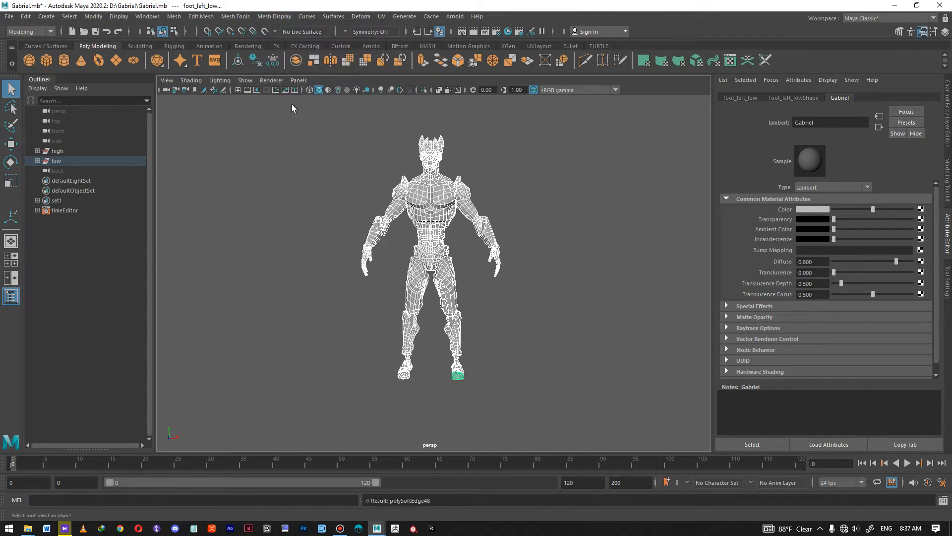
key(5)
click(573, 218)
Examine the shading of the low-poly legs, torso, arms and hands from several angles
alt+drag(557, 226, 506, 208)
alt+right_drag(506, 208, 567, 390)
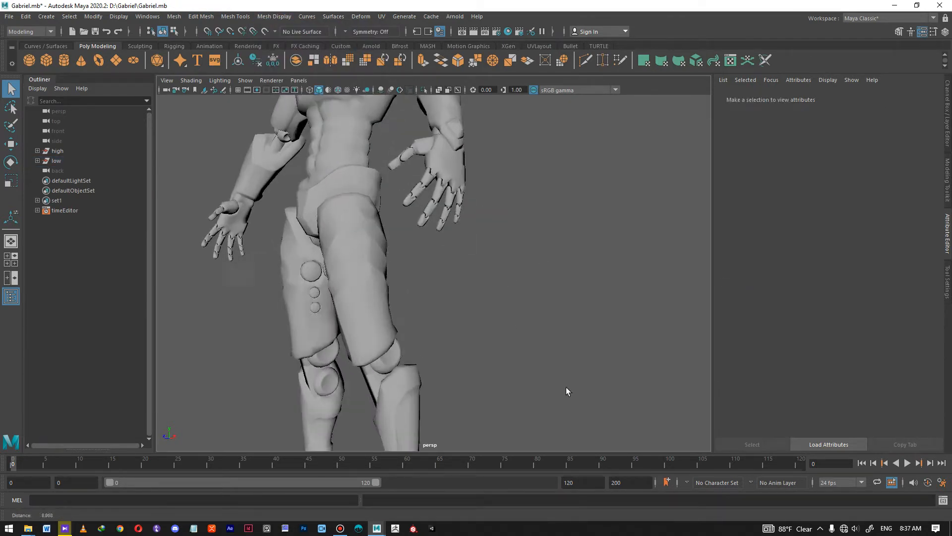
alt+middle_drag(421, 170, 421, 211)
alt+drag(421, 211, 529, 241)
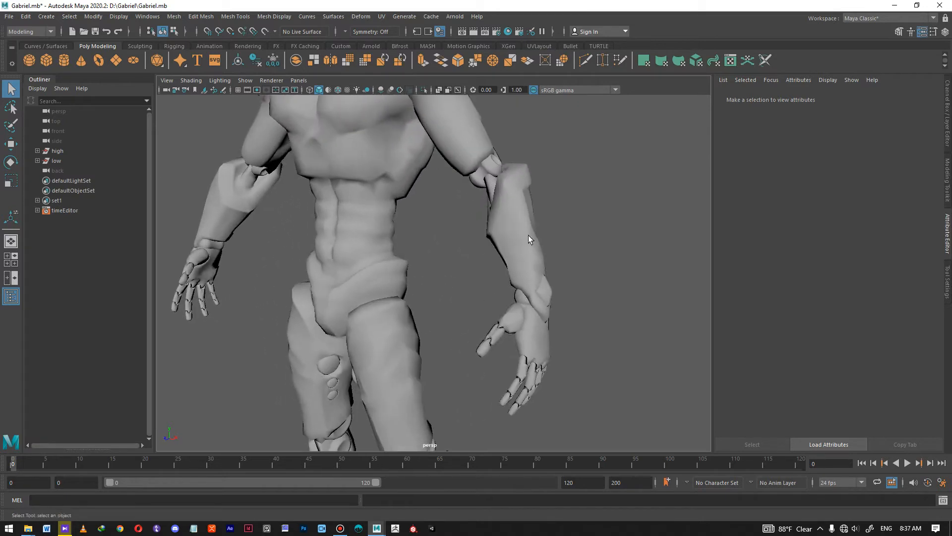
alt+middle_drag(529, 240, 478, 293)
alt+right_drag(478, 294, 509, 337)
alt+middle_drag(509, 338, 453, 285)
alt+drag(391, 304, 415, 248)
alt+drag(485, 232, 457, 294)
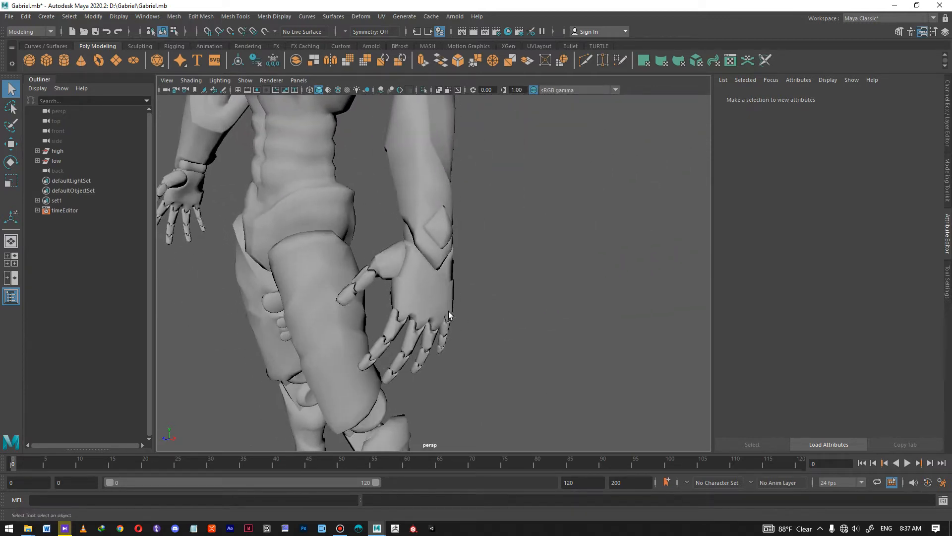
alt+right_drag(437, 293, 362, 249)
alt+drag(362, 248, 509, 258)
alt+middle_drag(412, 248, 478, 158)
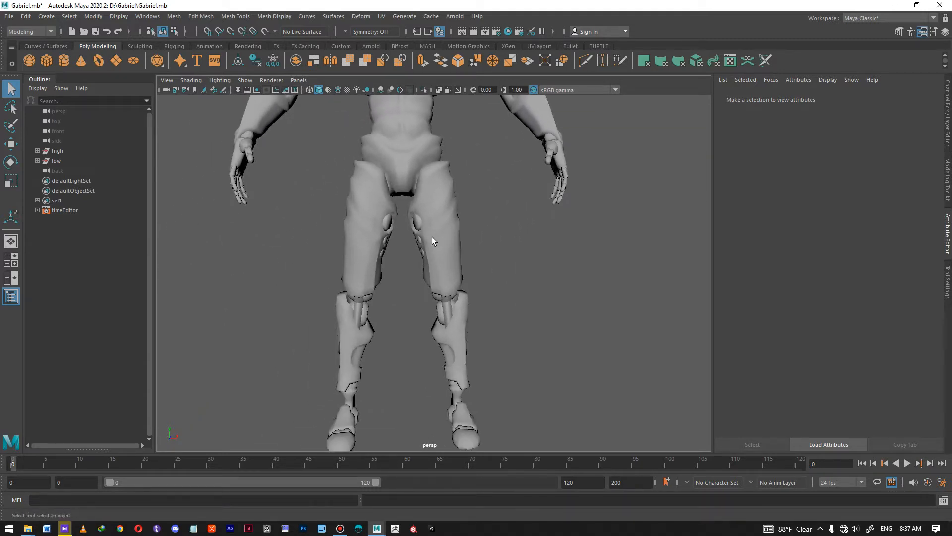
Examine the shading of the low-poly head, chest and shoulders up close and from a distance
alt+right_drag(478, 251, 427, 183)
alt+middle_drag(426, 183, 441, 308)
alt+drag(417, 191, 372, 185)
alt+middle_drag(433, 153, 466, 267)
alt+right_drag(466, 267, 504, 341)
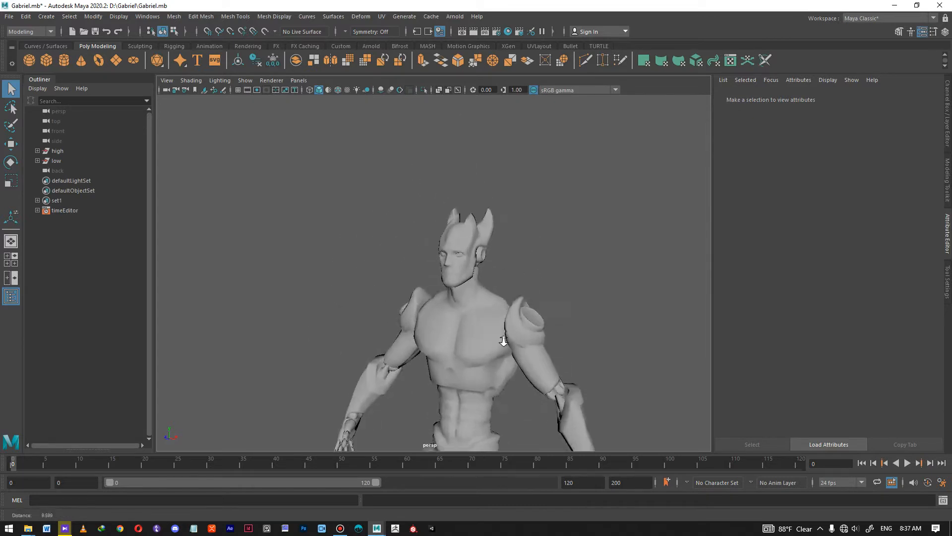
click(273, 17)
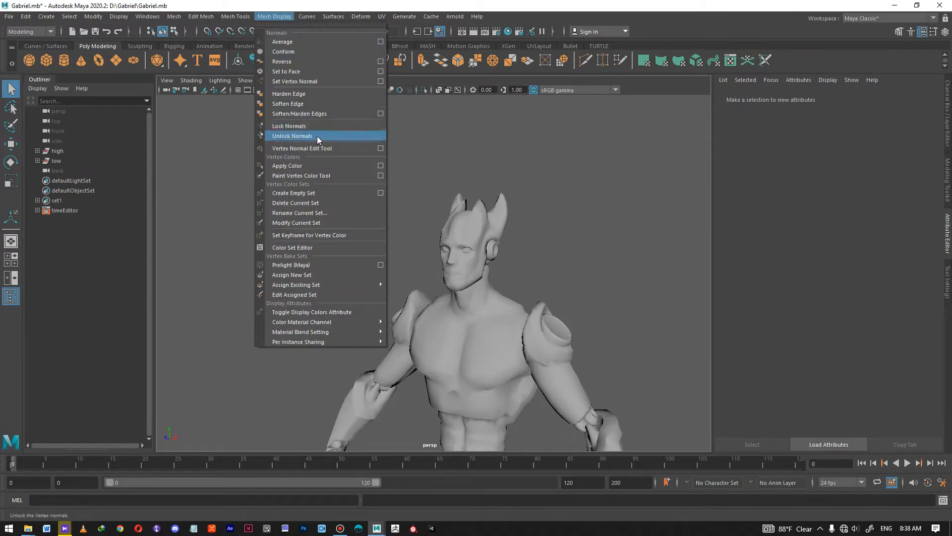
click(543, 221)
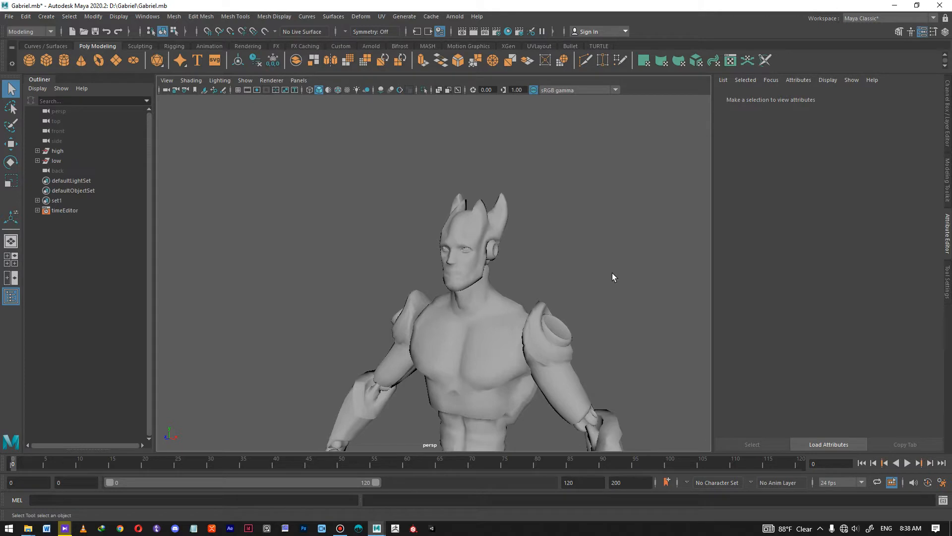
scroll(612, 273, up, 6)
alt+drag(573, 240, 519, 230)
scroll(491, 269, down, 8)
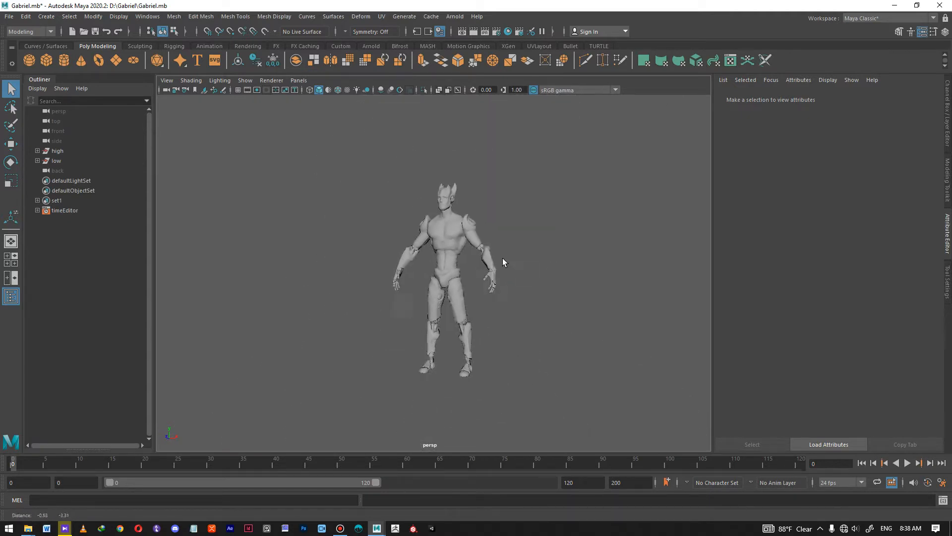
Select the low group and open the options for exporting the selection, keeping FBX export as the file type
alt+drag(515, 265, 507, 263)
scroll(477, 249, up, 2)
alt+middle_drag(477, 249, 462, 256)
drag(320, 159, 524, 425)
click(57, 161)
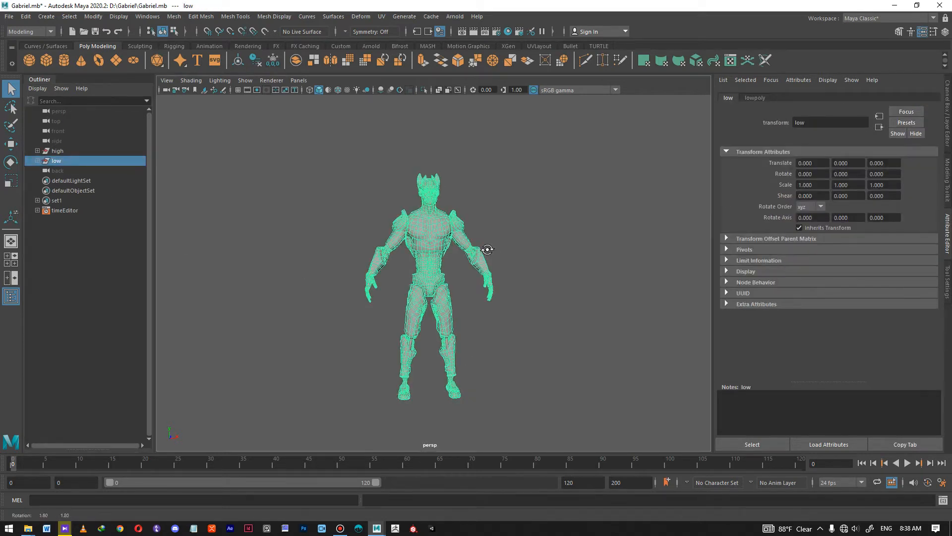
click(9, 17)
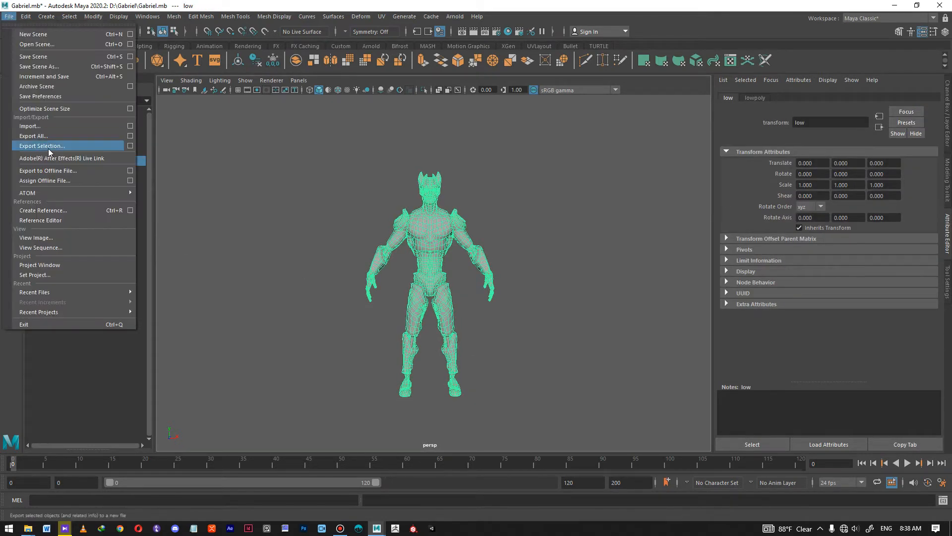
click(130, 145)
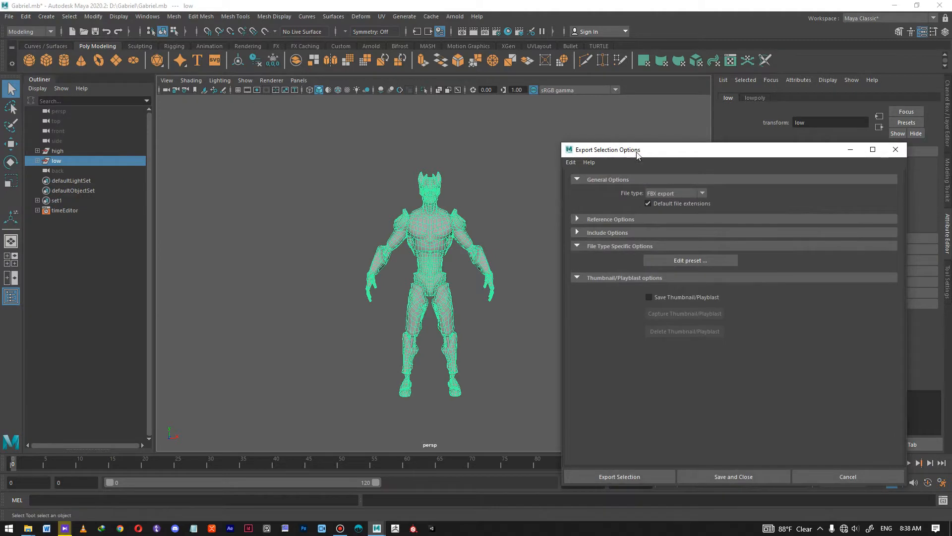
drag(643, 154, 585, 128)
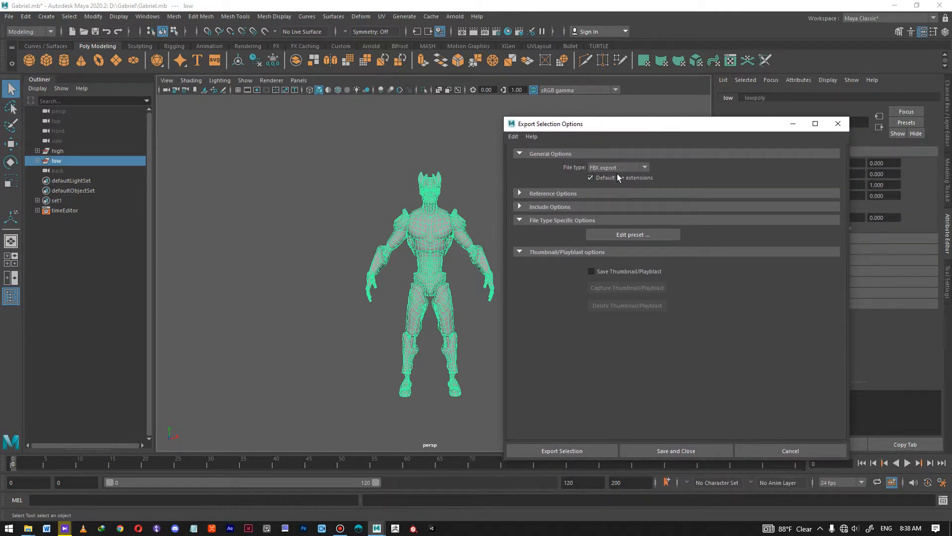
click(632, 167)
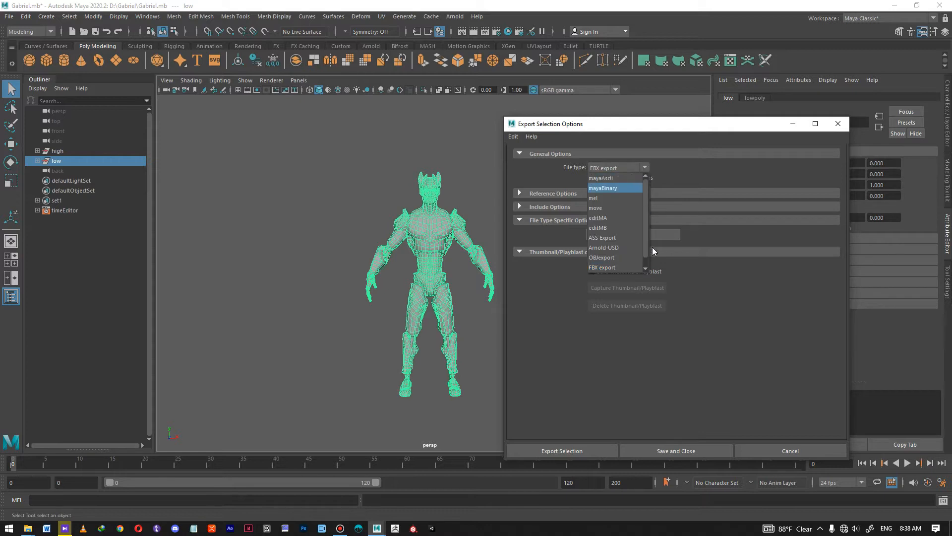
click(645, 167)
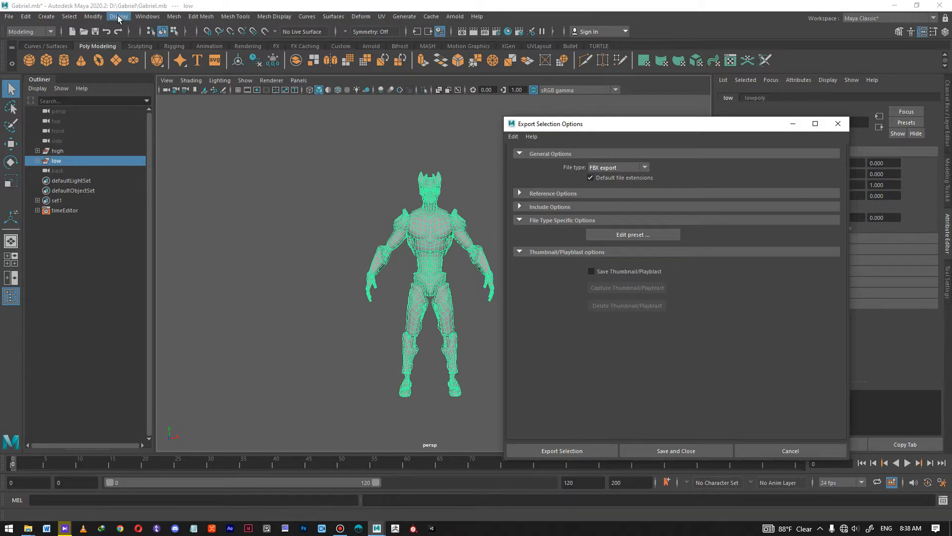
click(142, 16)
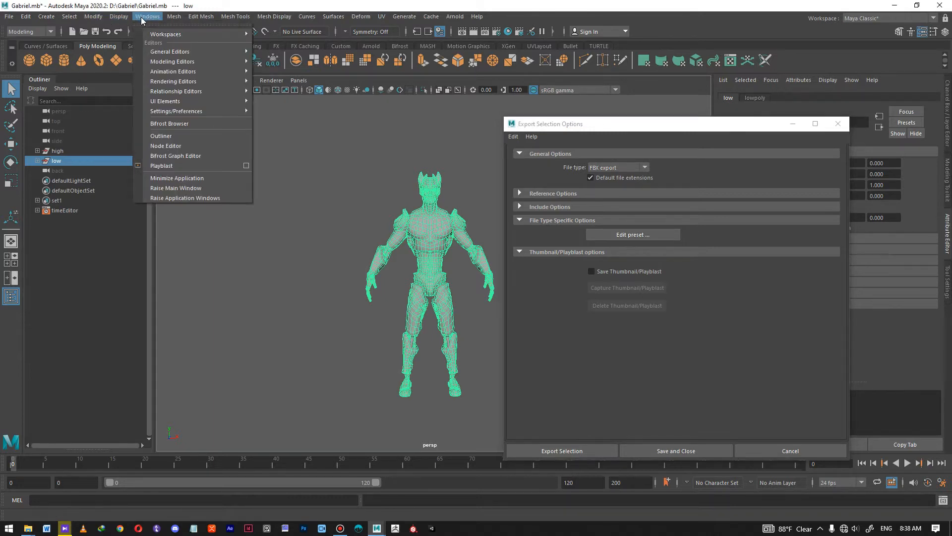
mouse_move(185, 113)
click(627, 131)
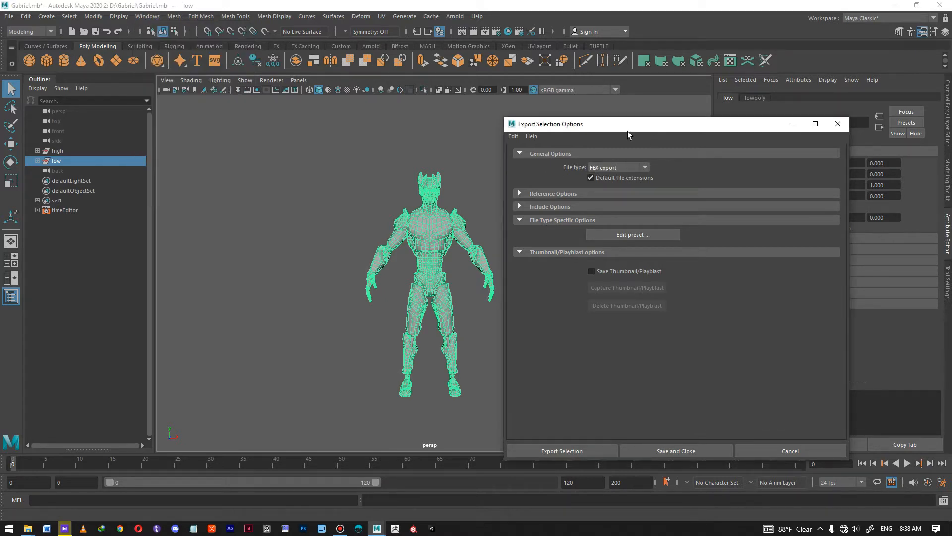
Export the selected low group to the Desktop as an FBX file named Gabriel low
drag(623, 125, 533, 120)
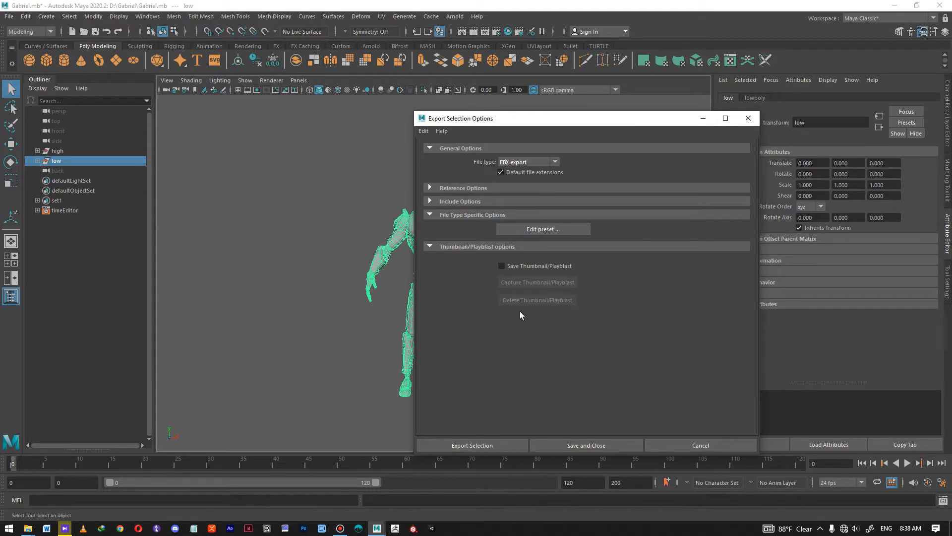
click(478, 445)
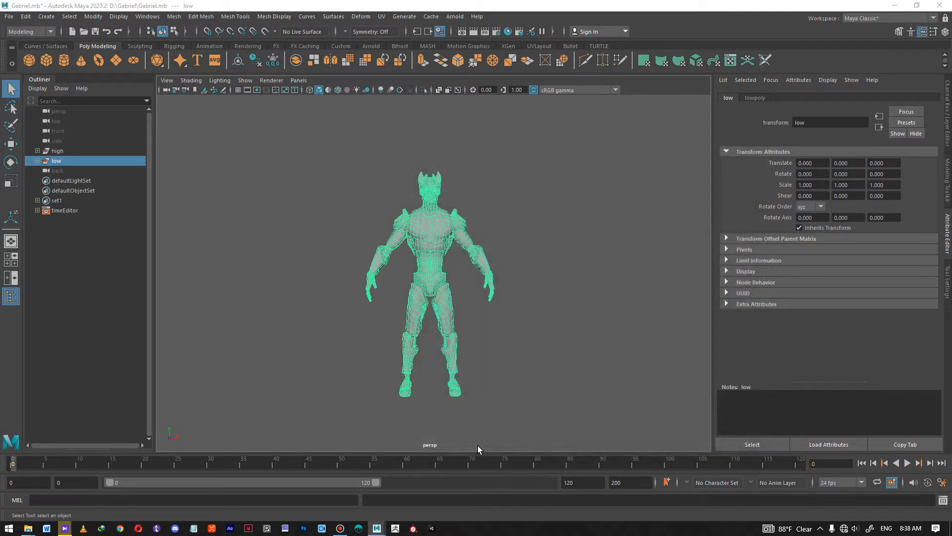
drag(499, 111, 288, 163)
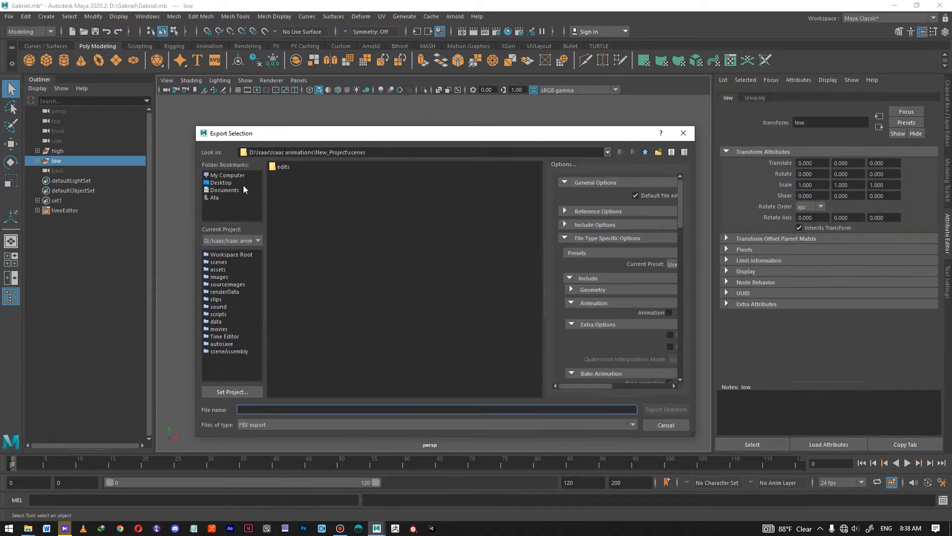
click(220, 182)
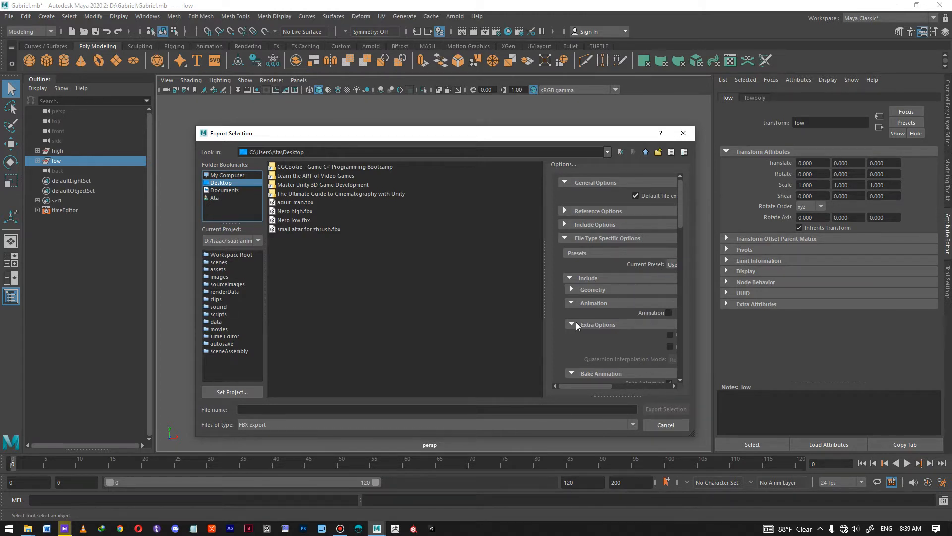
drag(547, 312, 438, 305)
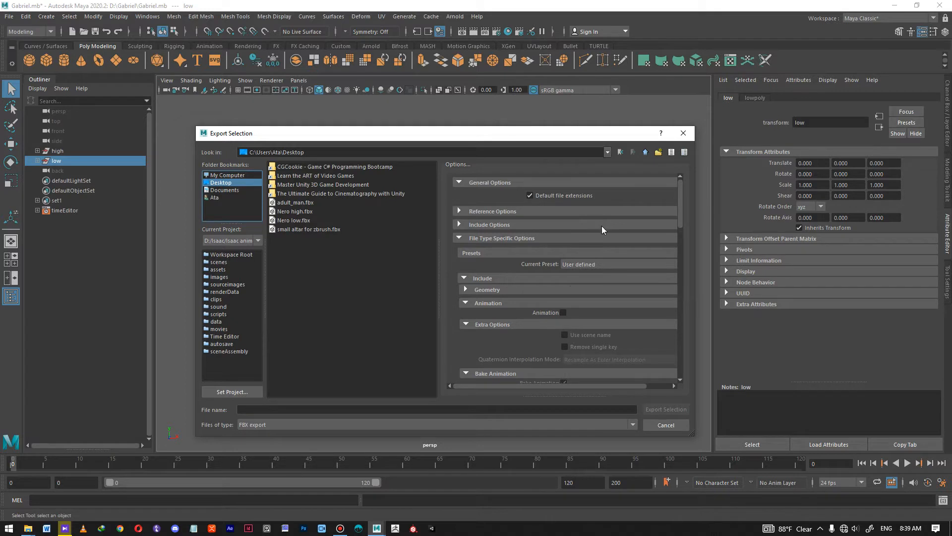
drag(441, 307, 569, 300)
click(299, 406)
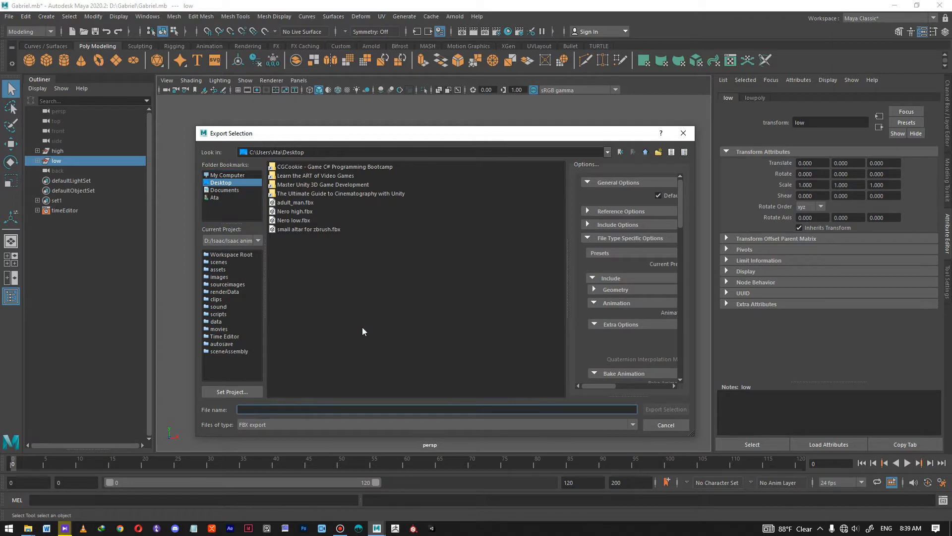
text(Gabriel low)
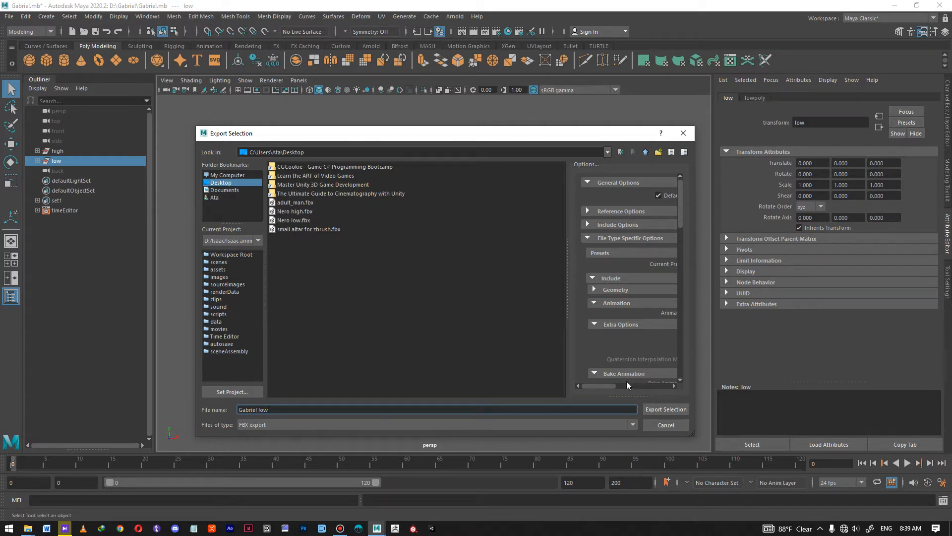
click(667, 410)
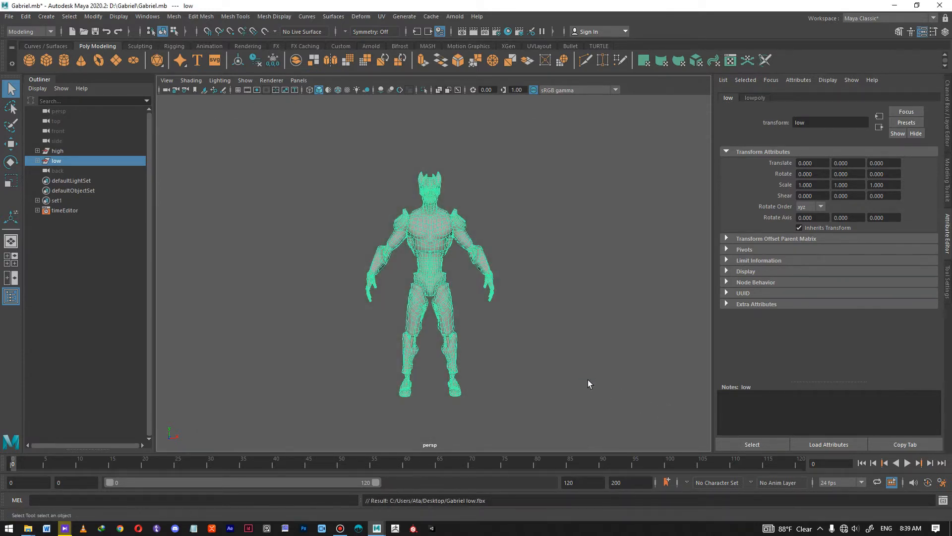
click(558, 358)
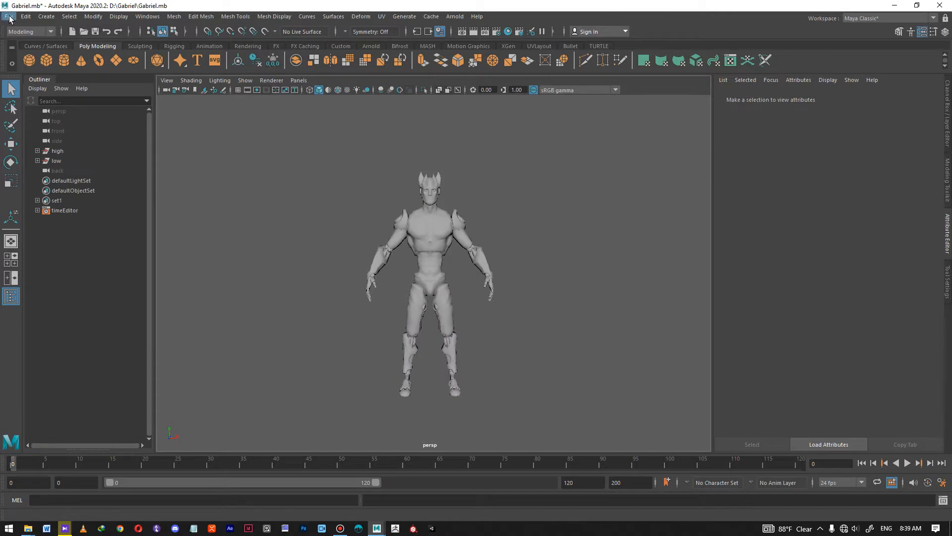
Hide the lowpoly display layer, show the highpoly layer and look around the high-poly character
click(948, 116)
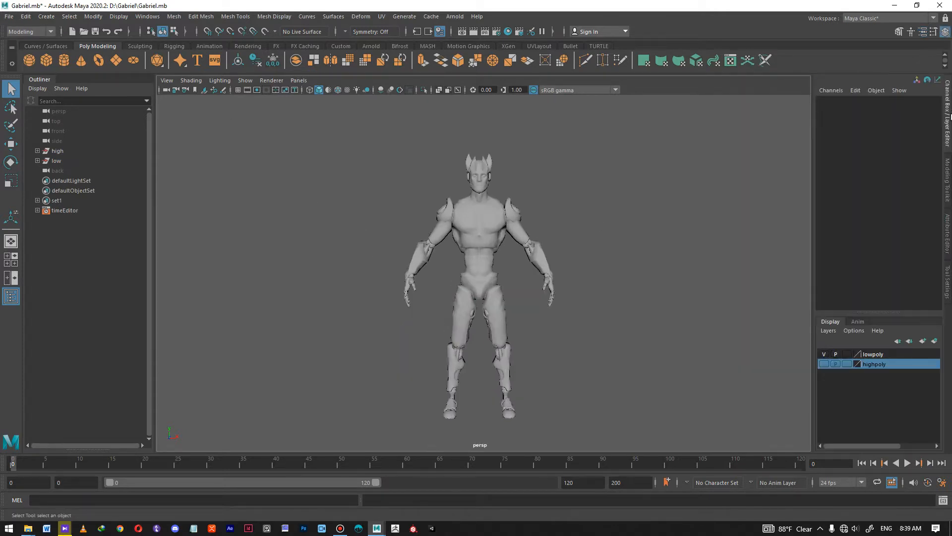
click(825, 353)
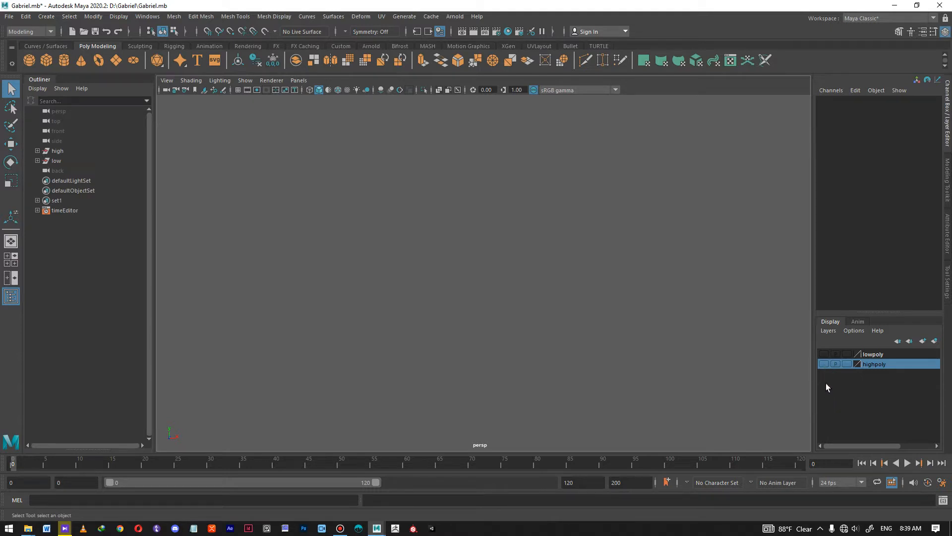
click(824, 364)
alt+drag(441, 178, 487, 313)
alt+drag(564, 245, 460, 232)
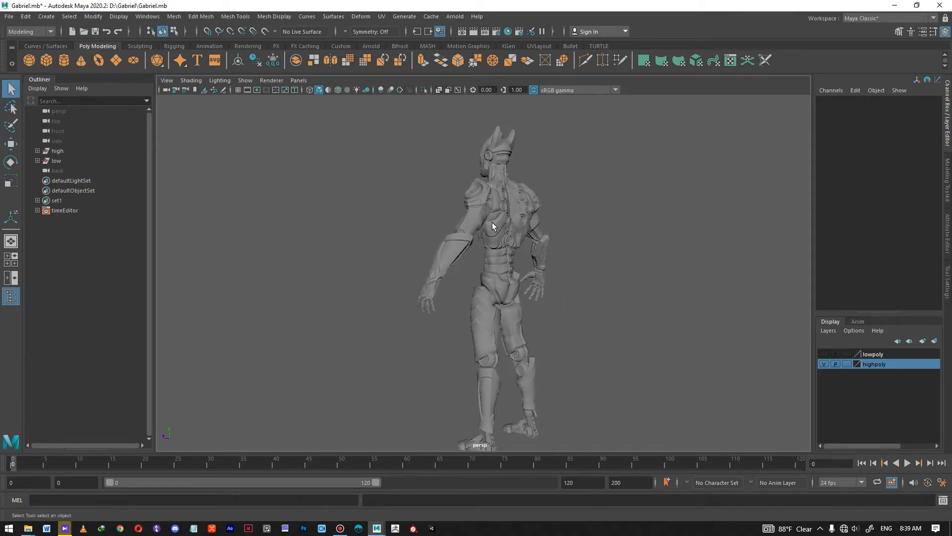
alt+drag(506, 298, 588, 328)
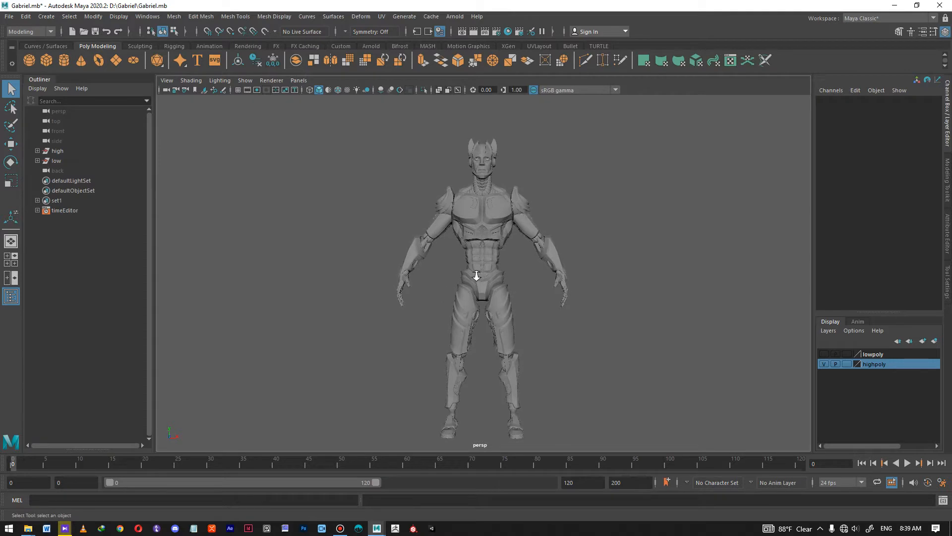
Select every mesh of the high-poly character and open the dialog for exporting the selection
scroll(575, 347, down, 3)
drag(472, 272, 596, 439)
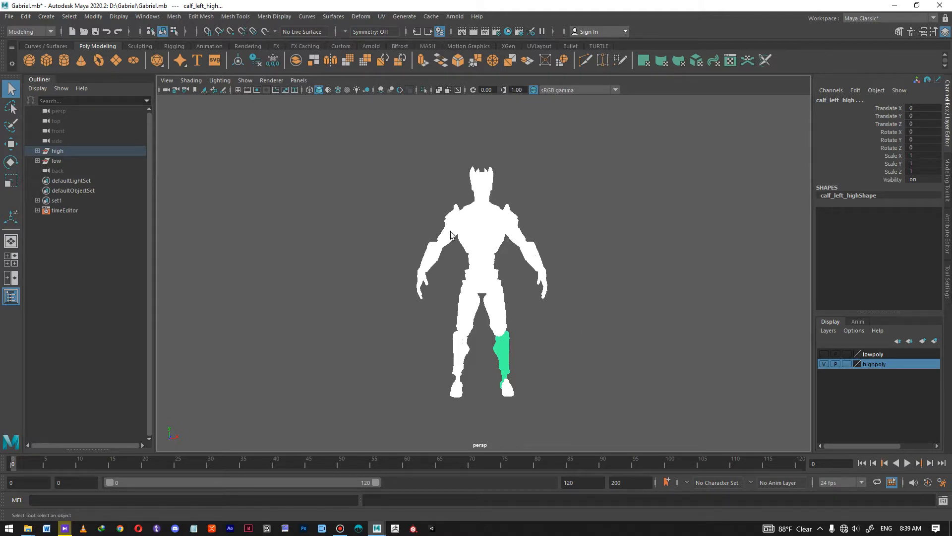
scroll(530, 253, up, 2)
alt+middle_drag(530, 253, 505, 232)
alt+right_drag(505, 232, 531, 258)
alt+middle_drag(531, 258, 545, 265)
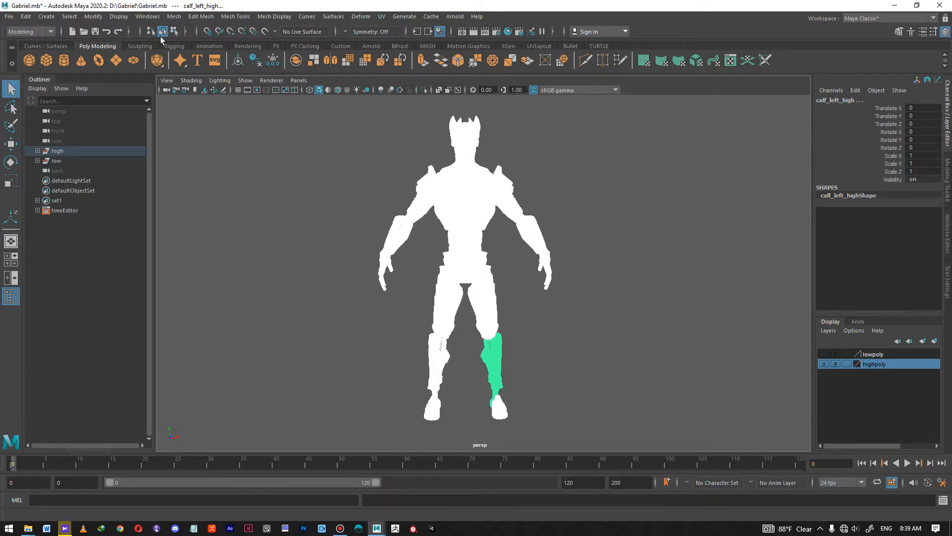
click(9, 17)
click(53, 147)
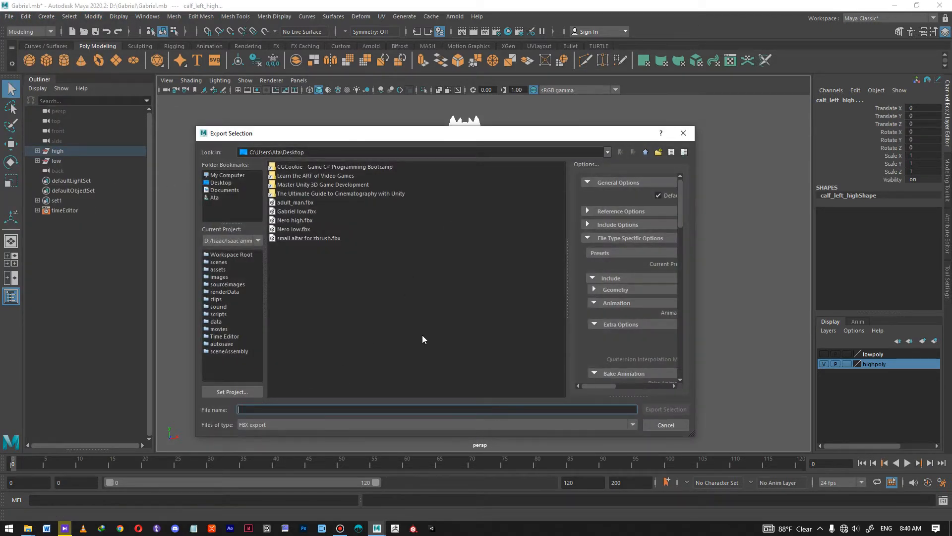
Export the selected high-poly meshes to the Desktop as an FBX file named Gabriel high, and clear the selection
text(Gabriel high)
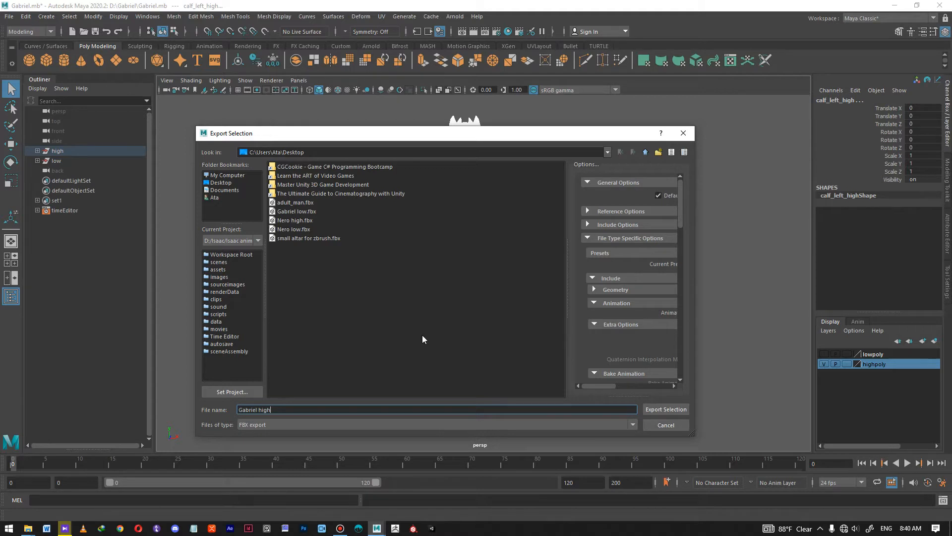
click(217, 183)
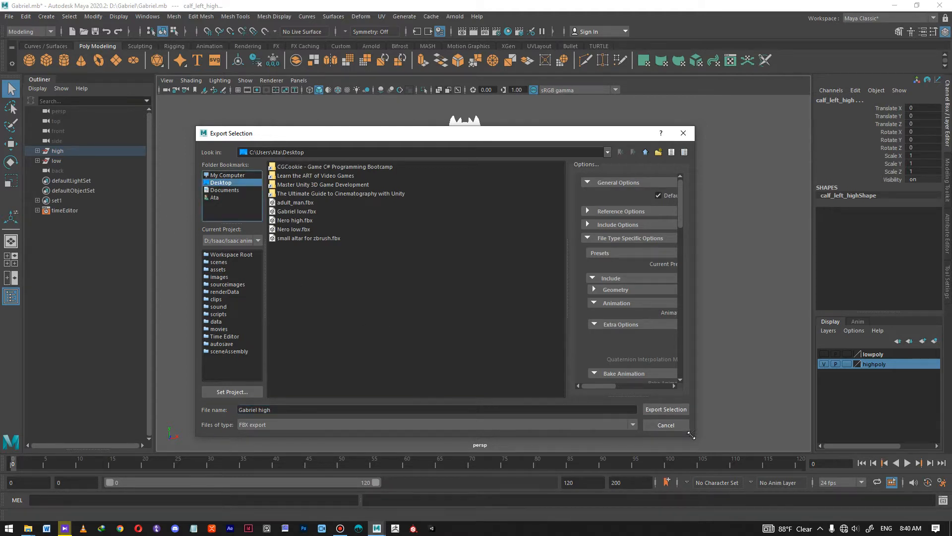
click(666, 410)
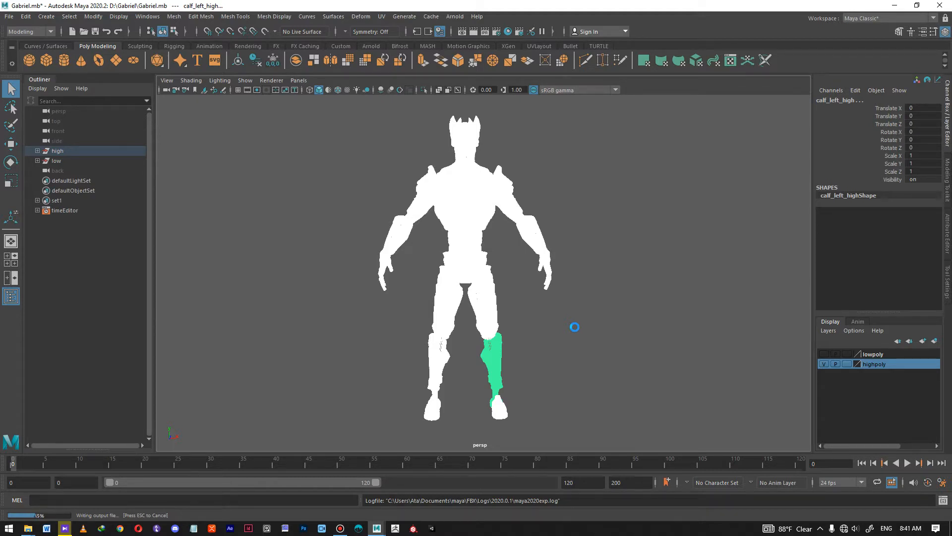
click(538, 357)
click(588, 320)
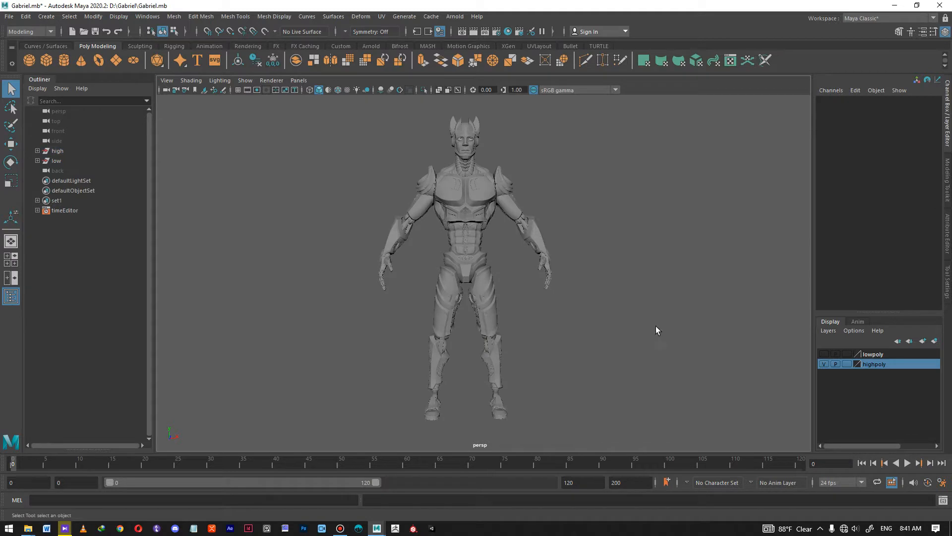
Hide the highpoly display layer and show the lowpoly layer
click(824, 364)
click(824, 354)
alt+drag(636, 261, 561, 256)
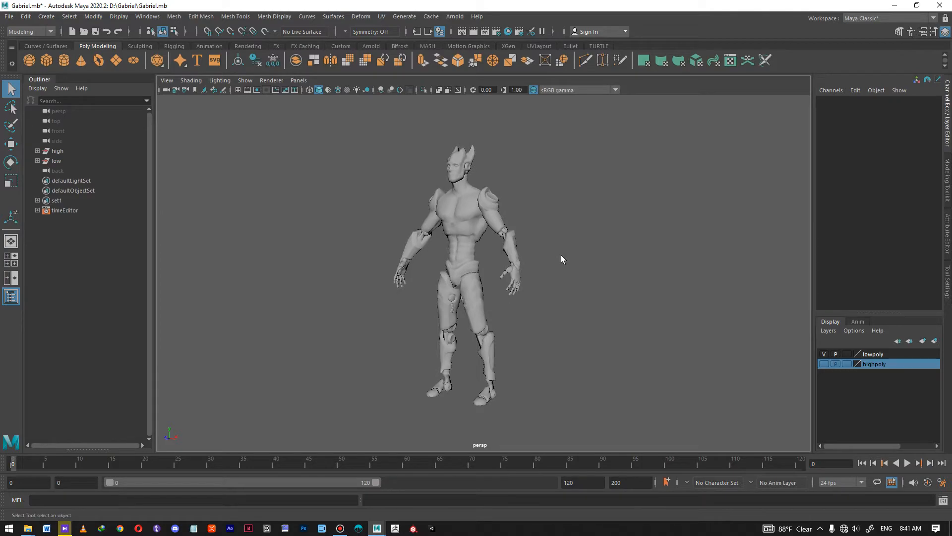
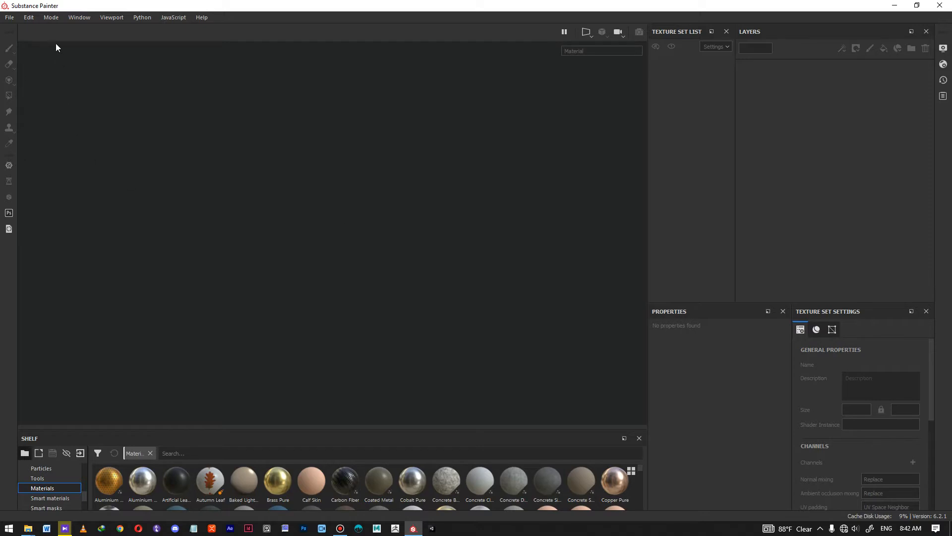
Switch to Substance Painter and start setting up a new project
click(10, 17)
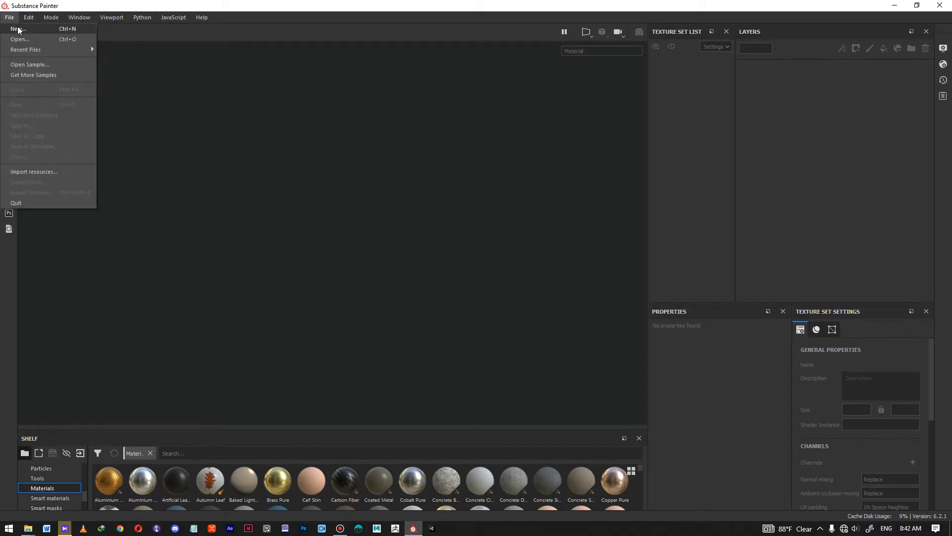
click(18, 30)
drag(489, 94, 393, 89)
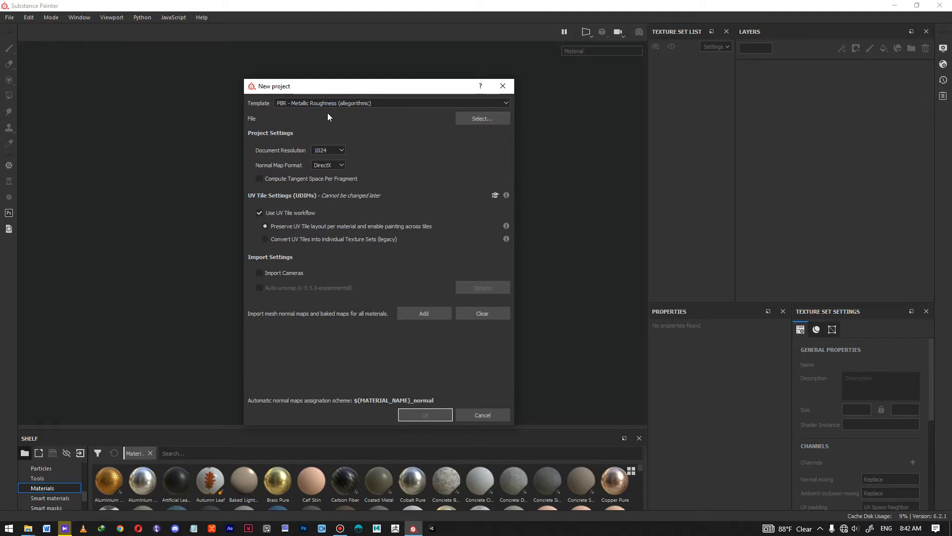
drag(307, 90, 311, 79)
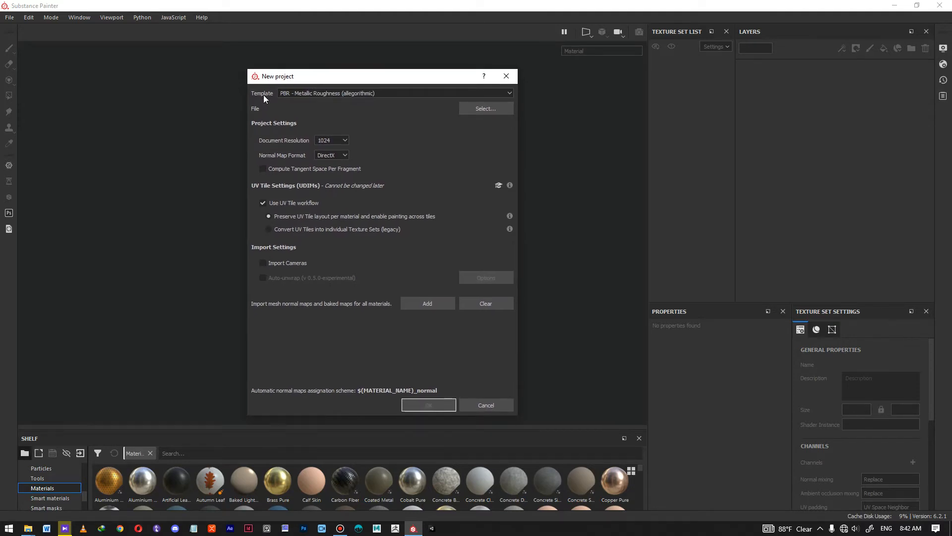
Review the available project templates, keeping PBR - Metallic Roughness (allegorithmic)
click(352, 93)
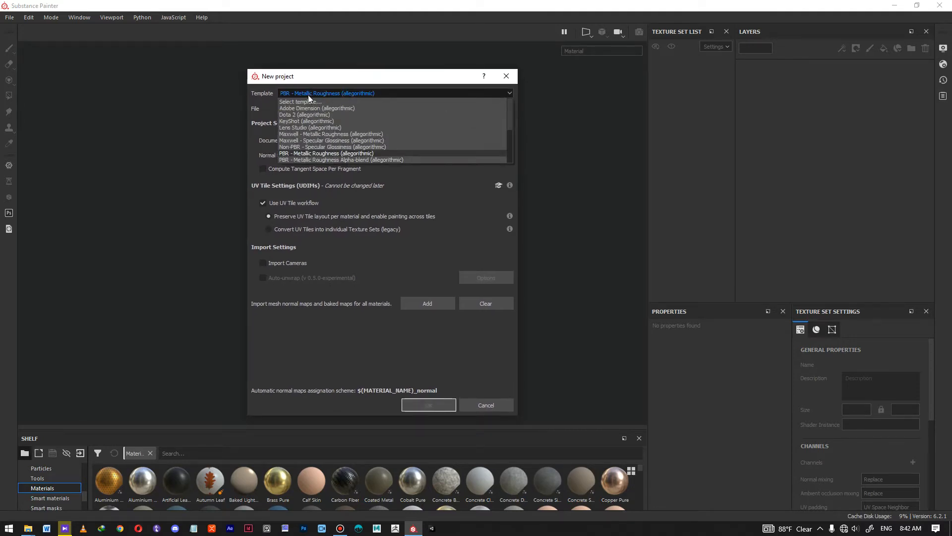
click(283, 96)
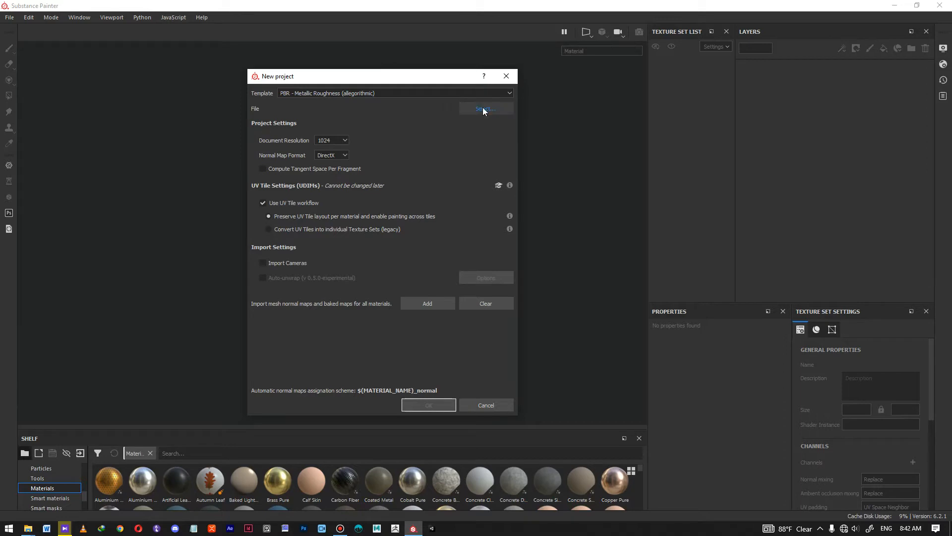
click(321, 94)
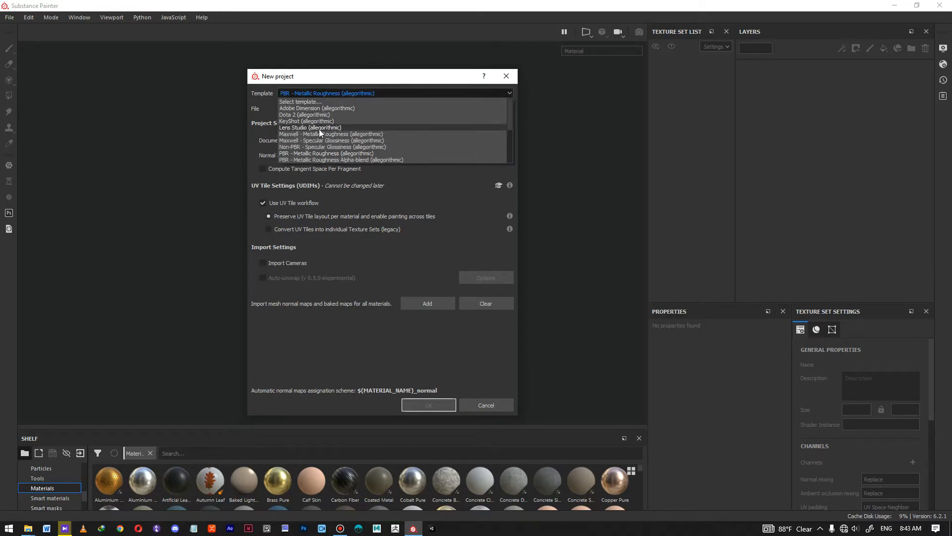
click(307, 92)
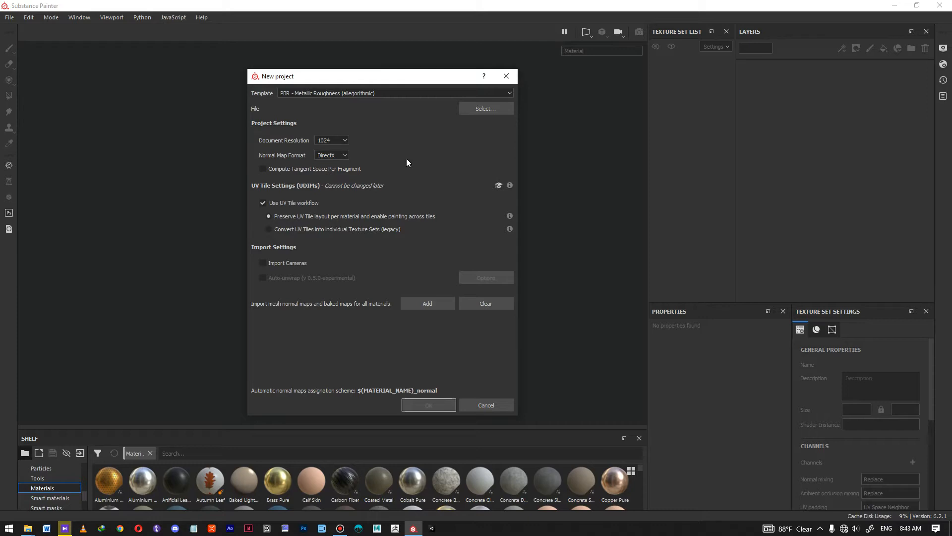
click(350, 94)
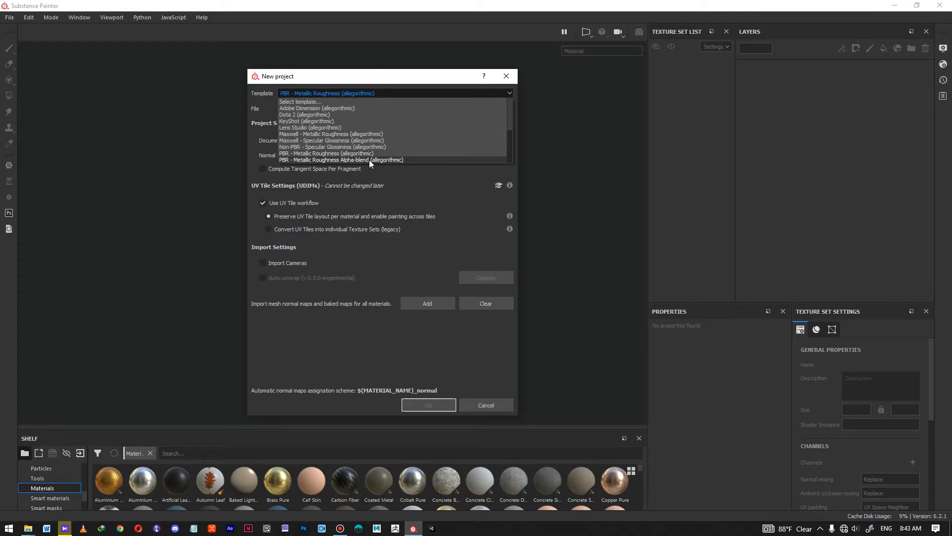
click(423, 181)
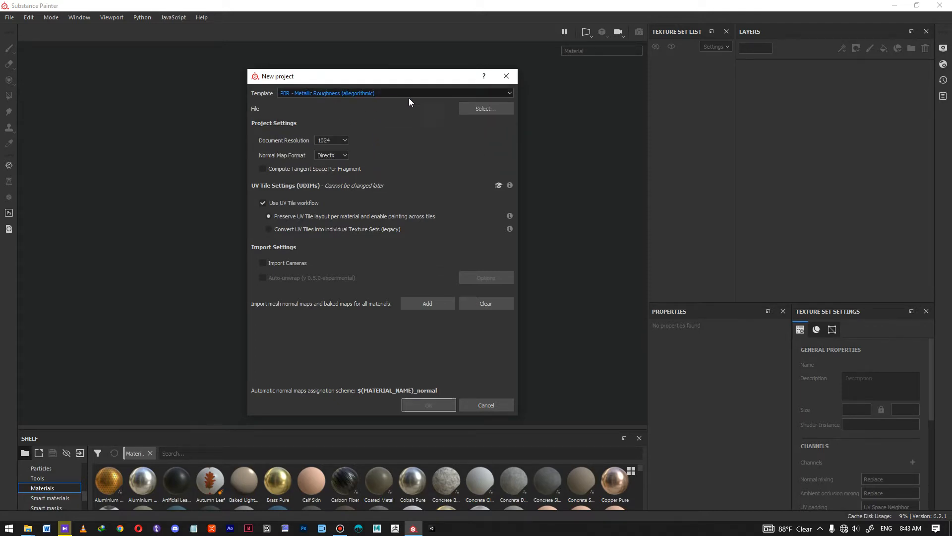
click(331, 93)
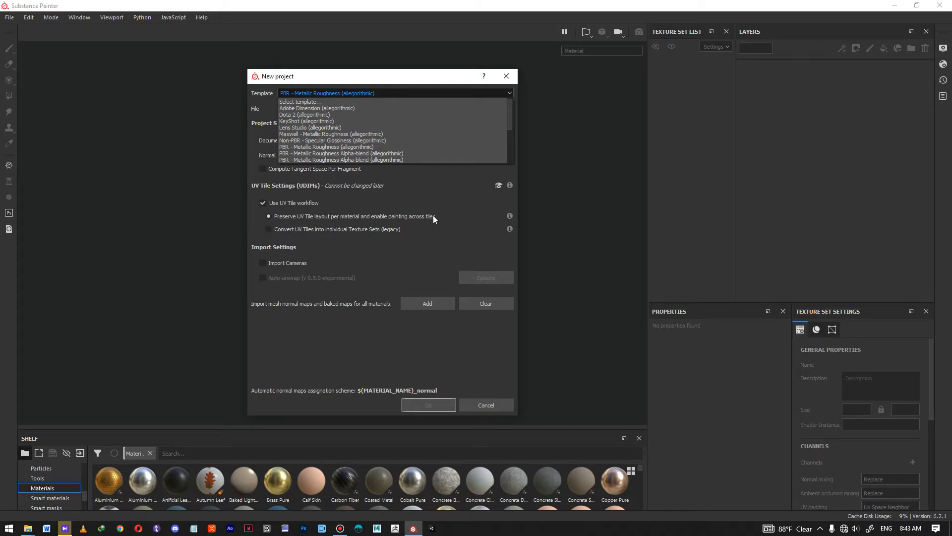
click(435, 193)
Choose the Gabriel low mesh from the Desktop as the new project's file
click(482, 109)
click(289, 164)
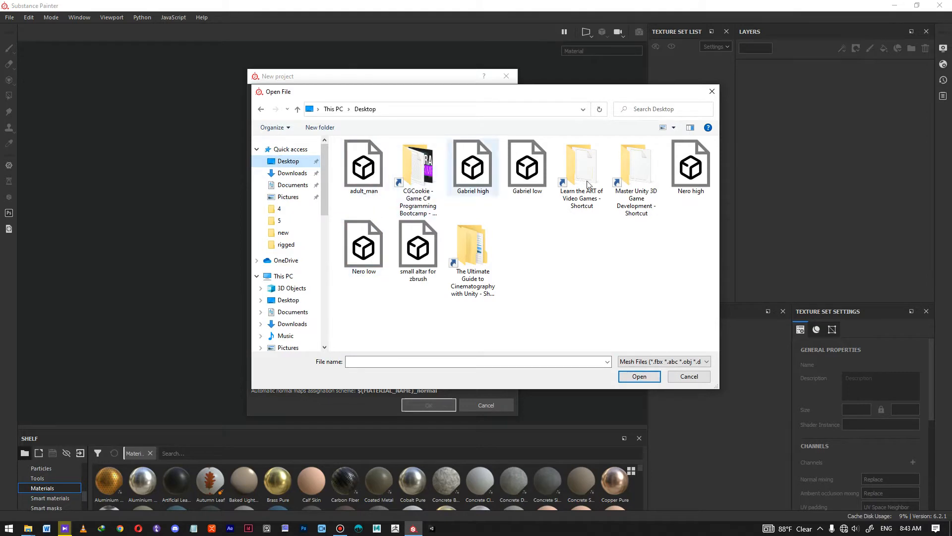
click(528, 168)
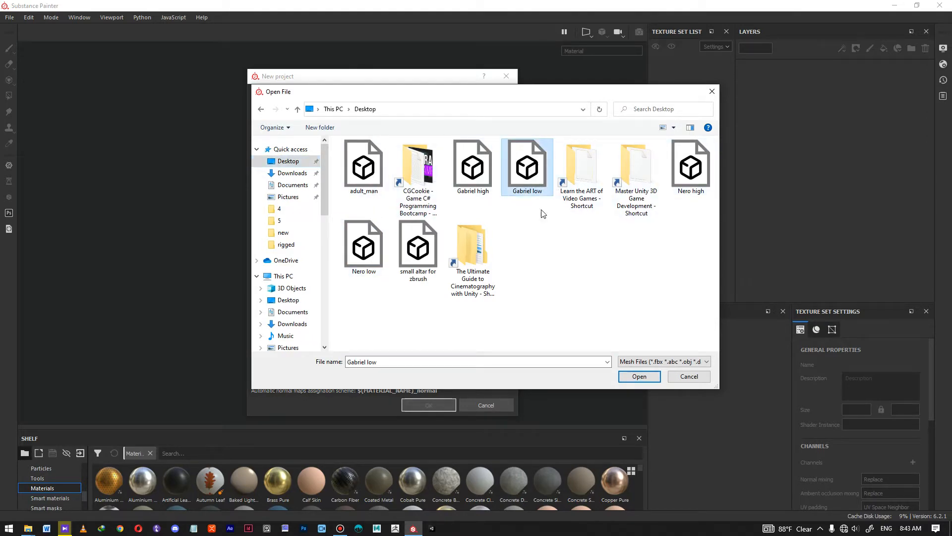
click(634, 376)
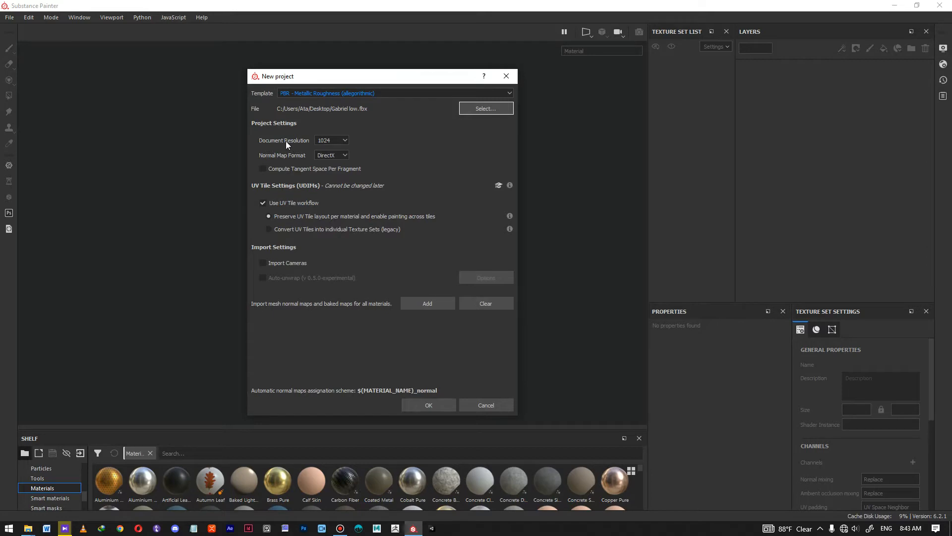
Set the document resolution to 4096 and create the project
click(341, 141)
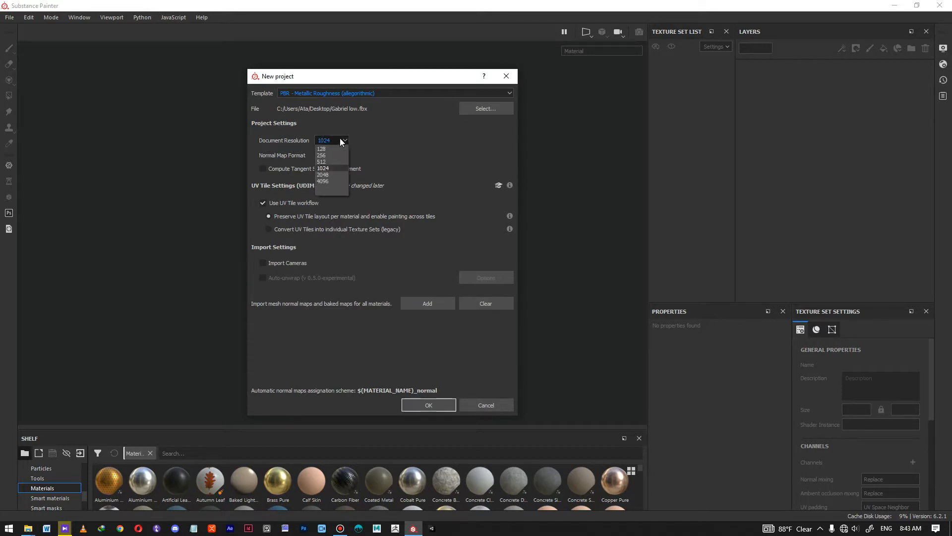
click(323, 181)
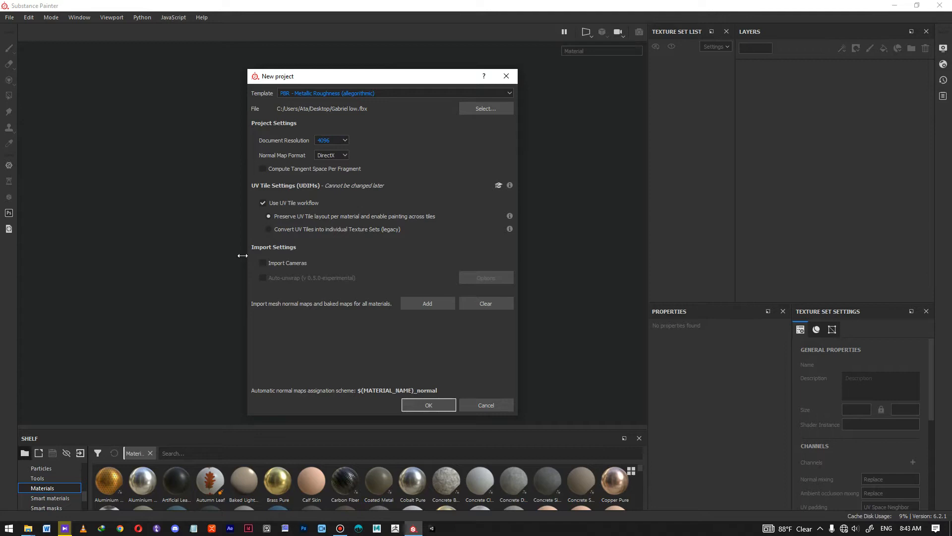
click(429, 405)
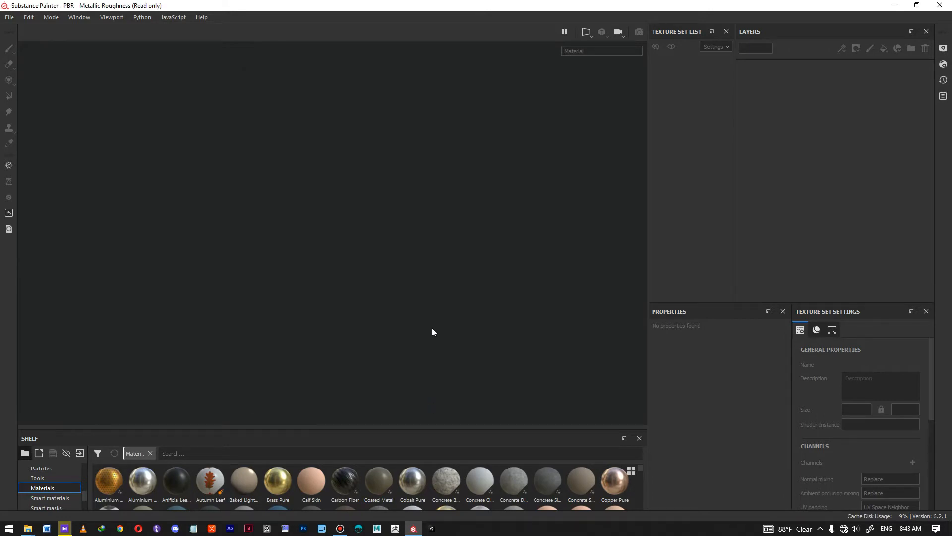
Enlarge the side panels and select UV tile 1001 of the Gabriel texture set
mouse_move(497, 239)
alt+mouse_down()
mouse_move(72, 244)
mouse_move(513, 245)
mouse_move(181, 230)
mouse_move(356, 233)
mouse_move(446, 194)
alt+mouse_up()
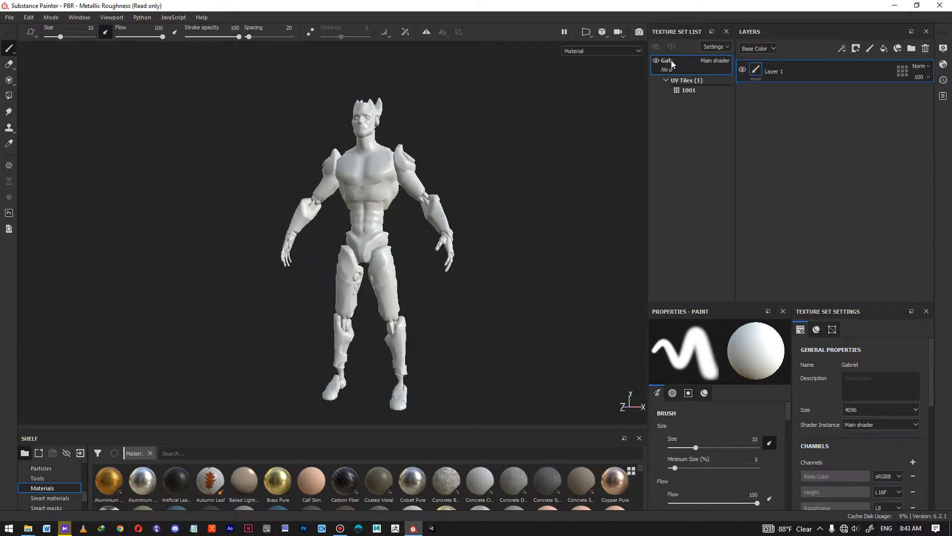
drag(647, 96, 587, 95)
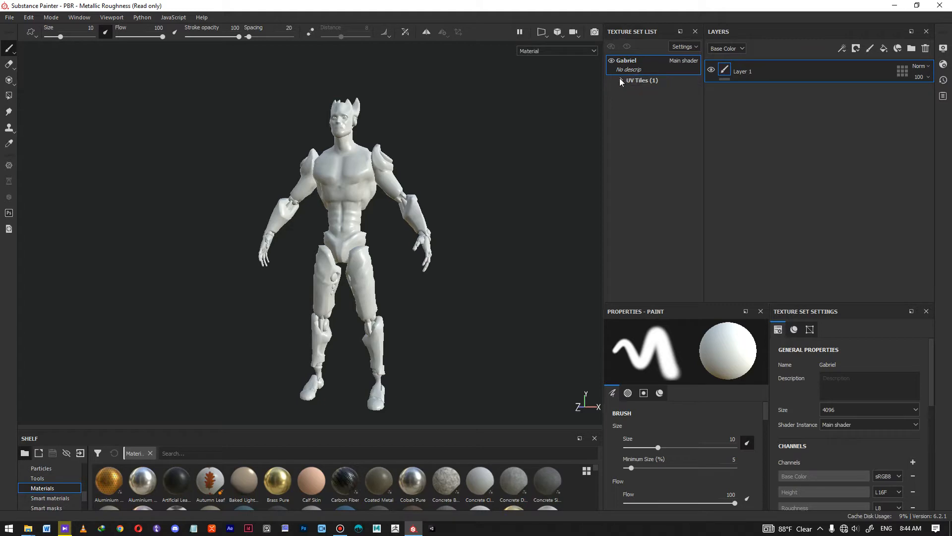
click(646, 90)
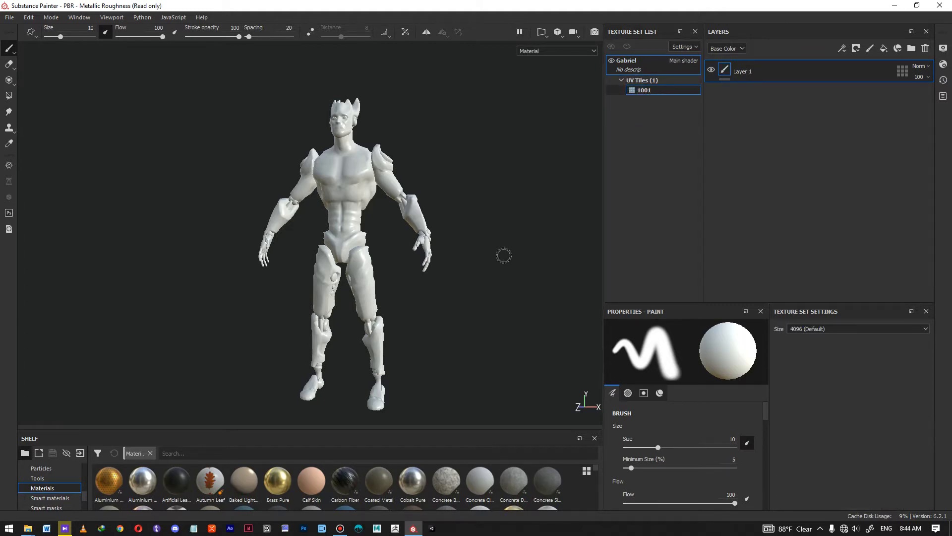
mouse_move(515, 234)
alt+mouse_down()
mouse_move(528, 169)
mouse_move(585, 213)
mouse_move(164, 237)
mouse_move(468, 255)
mouse_move(516, 233)
mouse_move(503, 248)
alt+mouse_up()
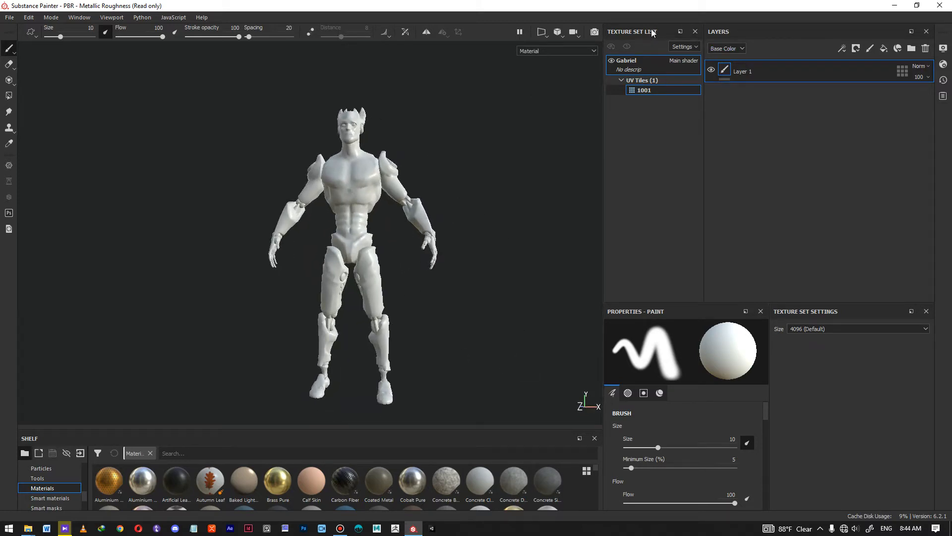
drag(704, 99, 747, 101)
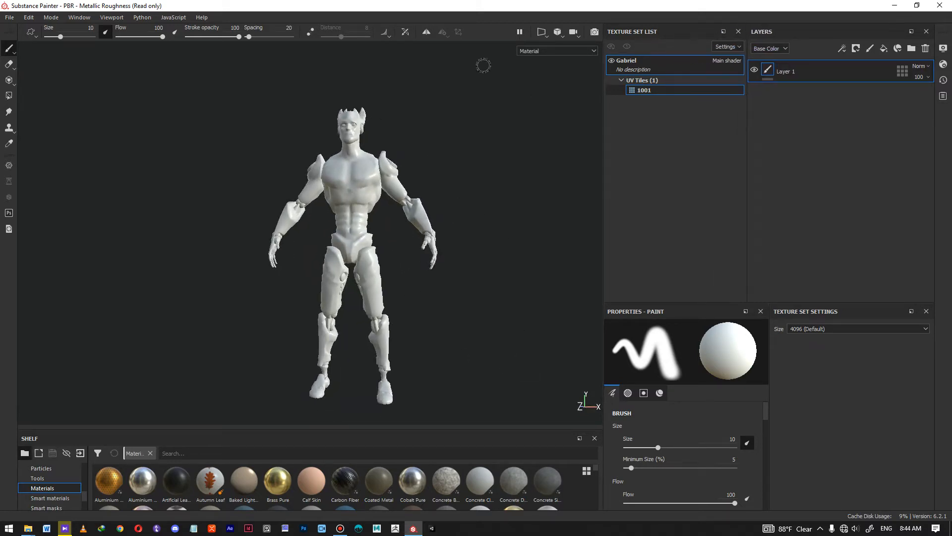
click(79, 18)
mouse_move(82, 28)
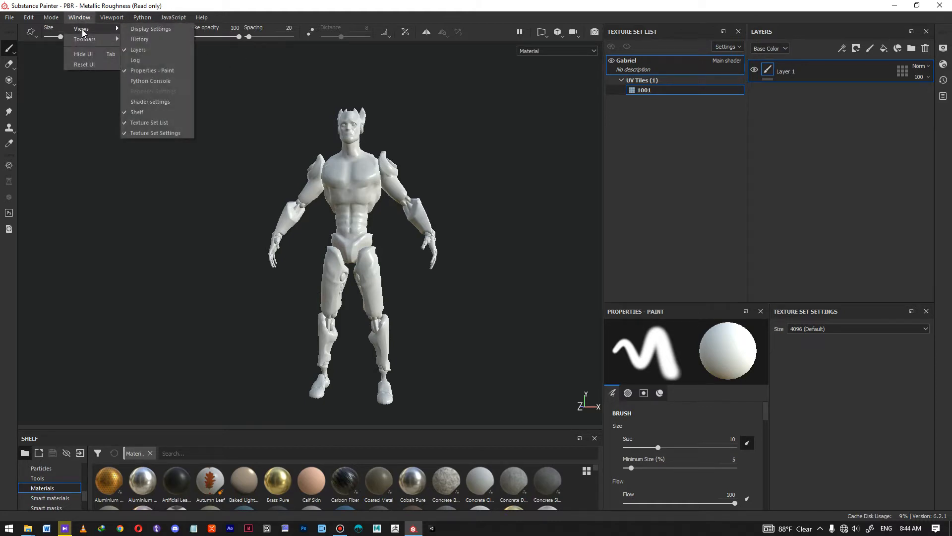
click(137, 49)
click(201, 5)
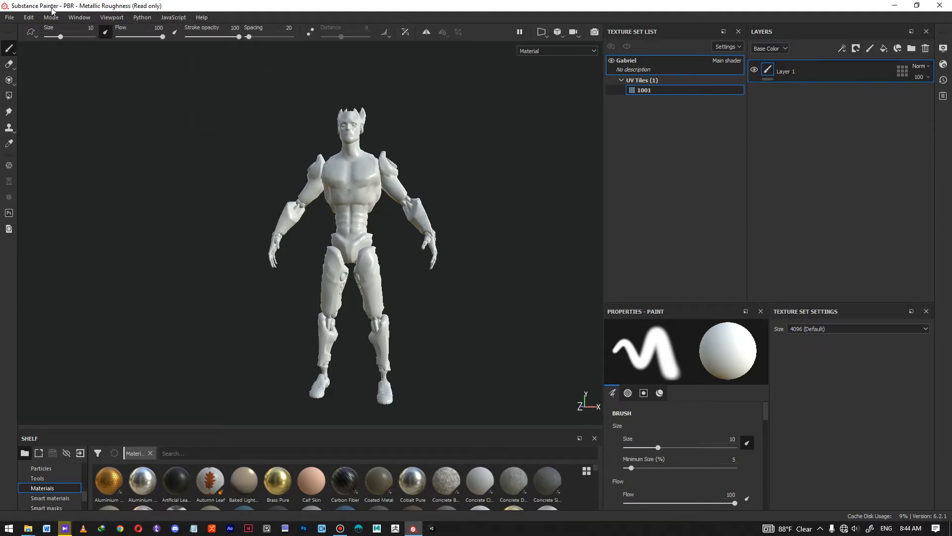
Widen the layer stack area by narrowing the texture set list, and look around the imported character
drag(747, 170, 699, 169)
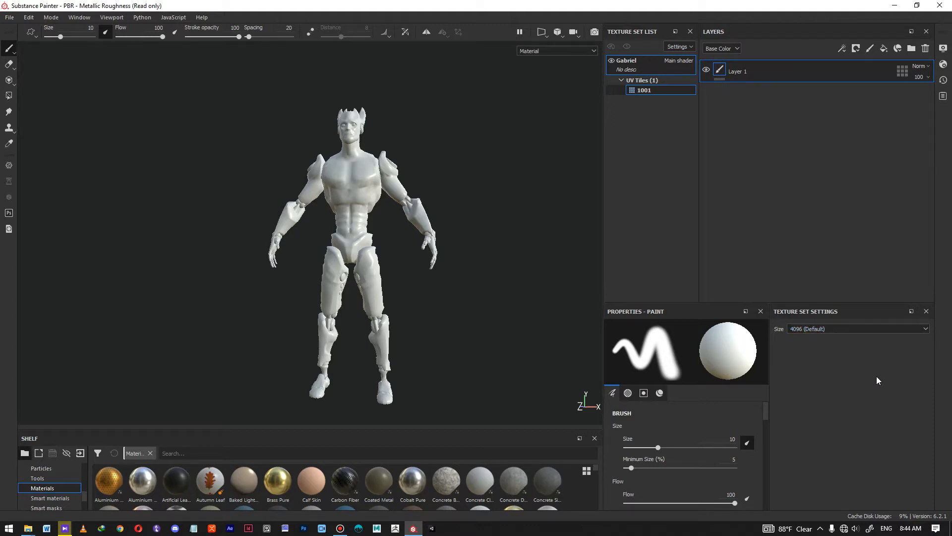
alt+drag(390, 225, 407, 232)
scroll(406, 231, down, 1)
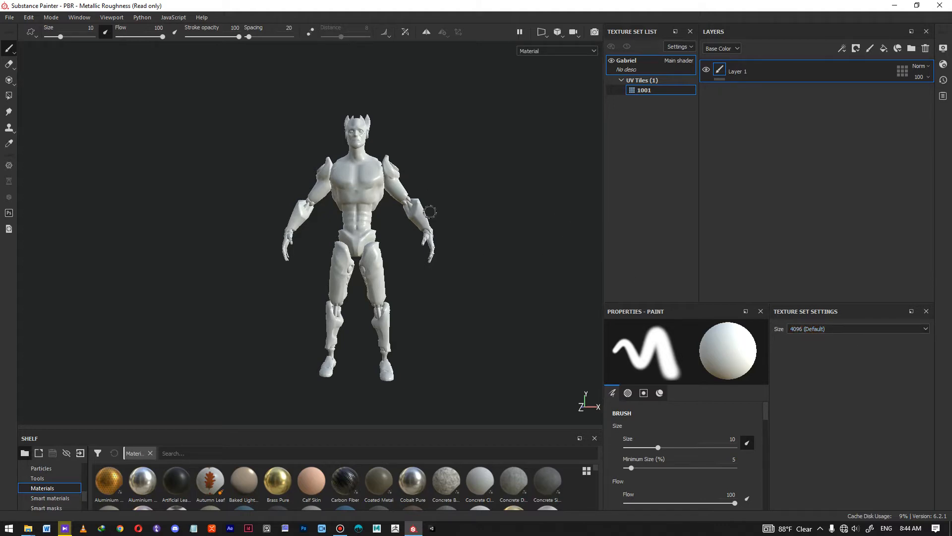
alt+drag(436, 216, 396, 249)
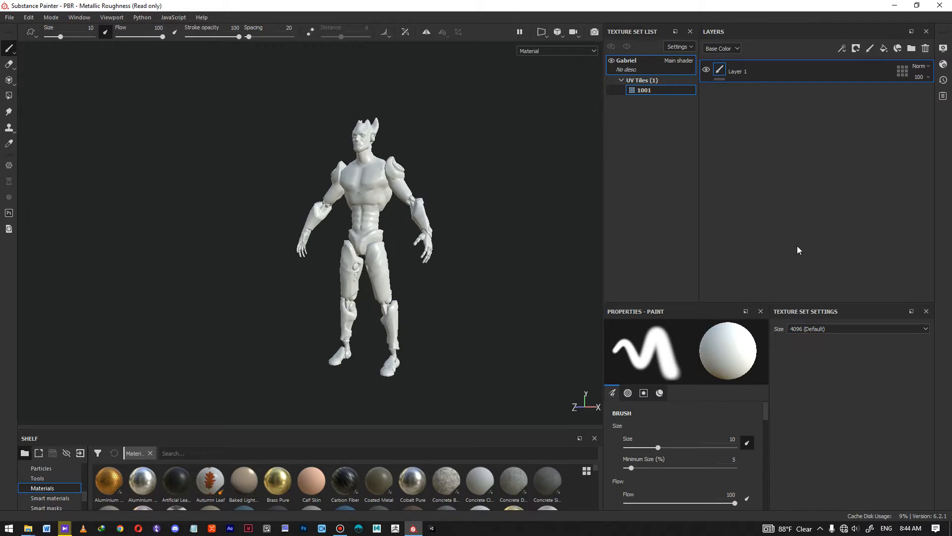
Open the mesh map baking settings for the Gabriel texture set and set the output size to 4096
click(649, 69)
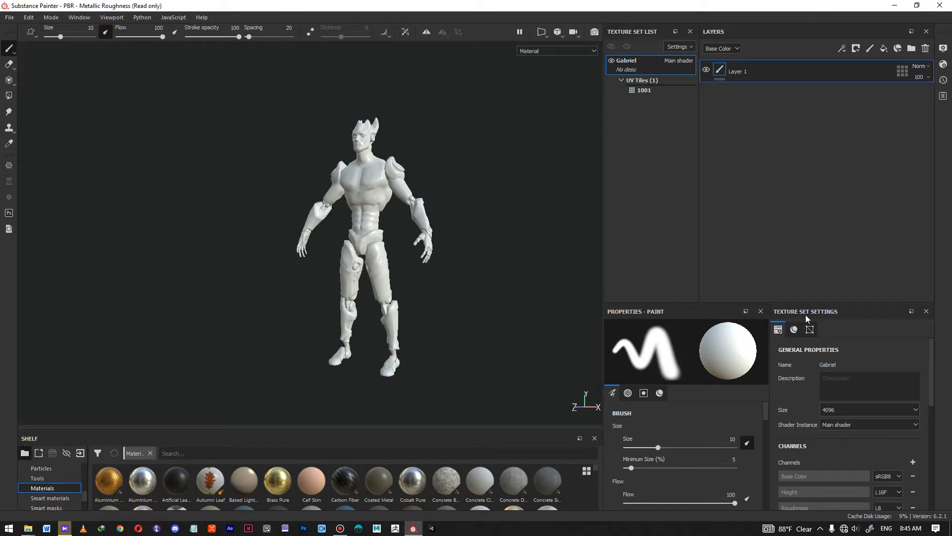
scroll(933, 365, down, 5)
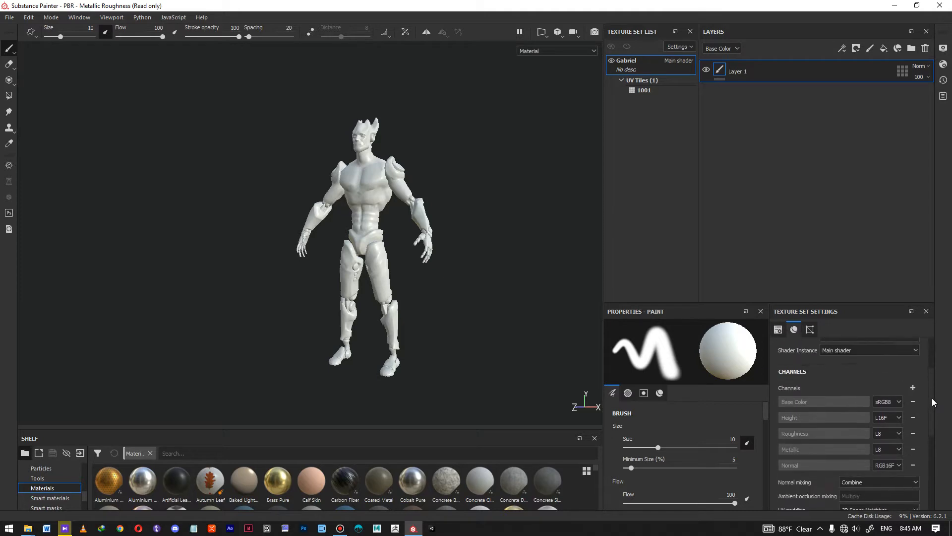
scroll(929, 448, down, 1)
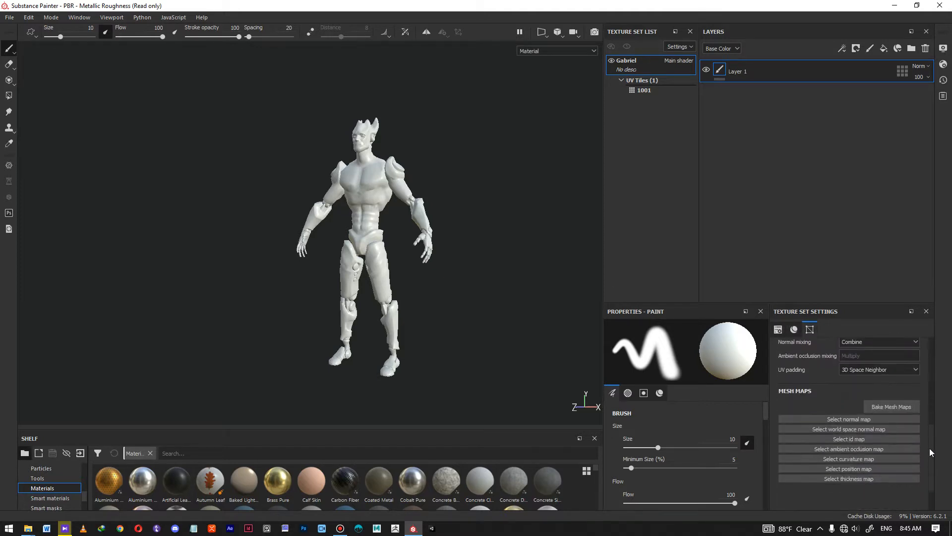
click(895, 407)
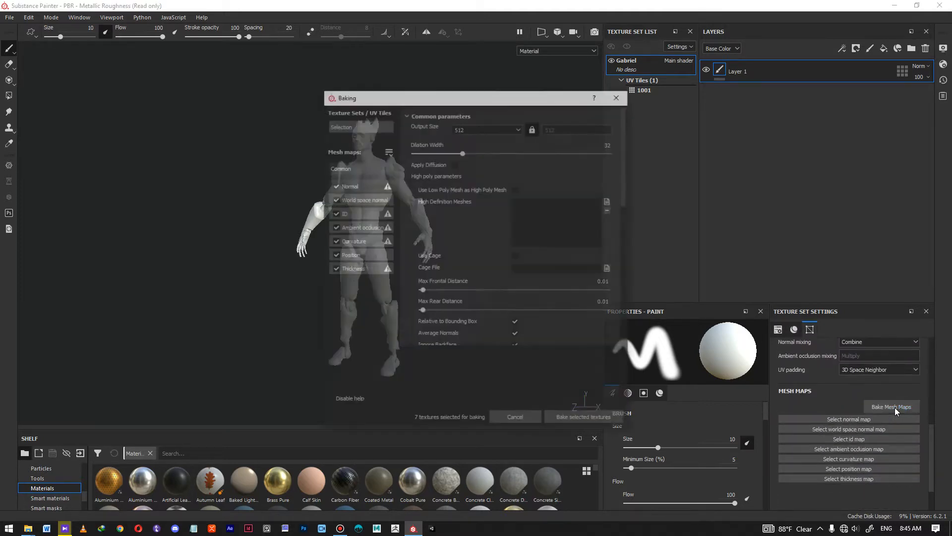
drag(474, 108, 323, 96)
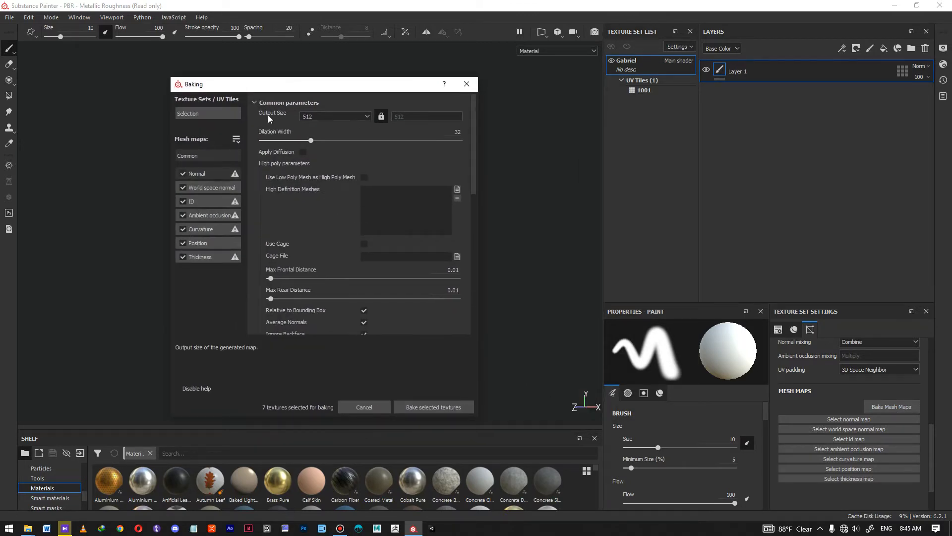
click(360, 114)
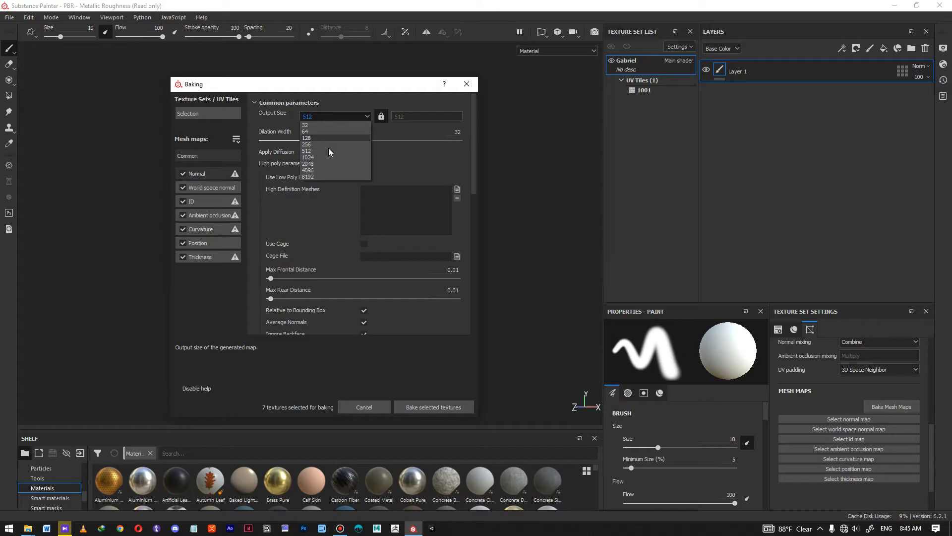
click(311, 168)
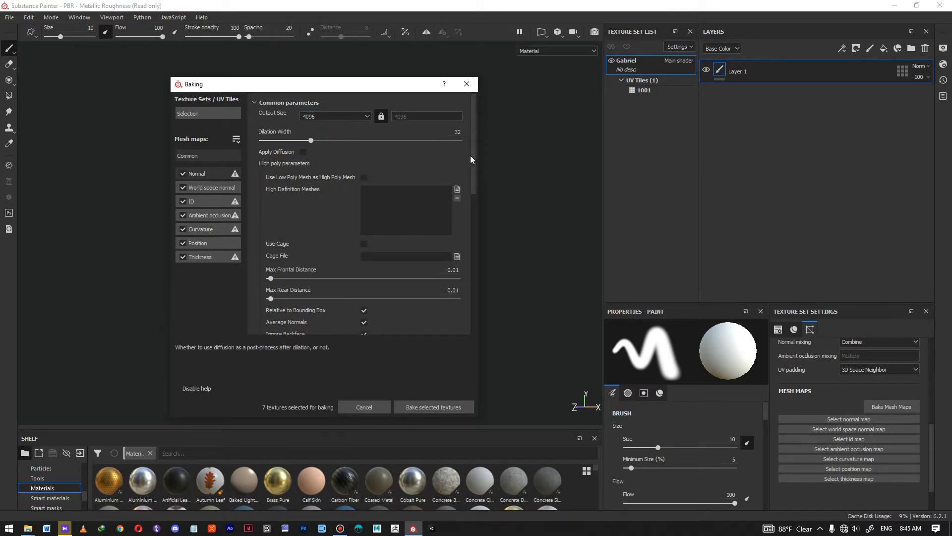
Load the Gabriel high mesh from the Desktop as the high definition mesh for baking
scroll(323, 181, down, 1)
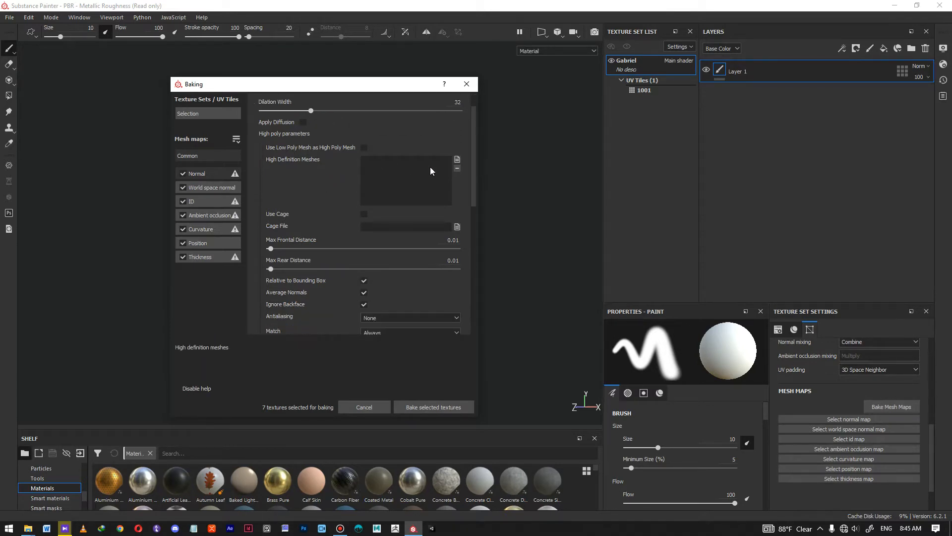
click(457, 160)
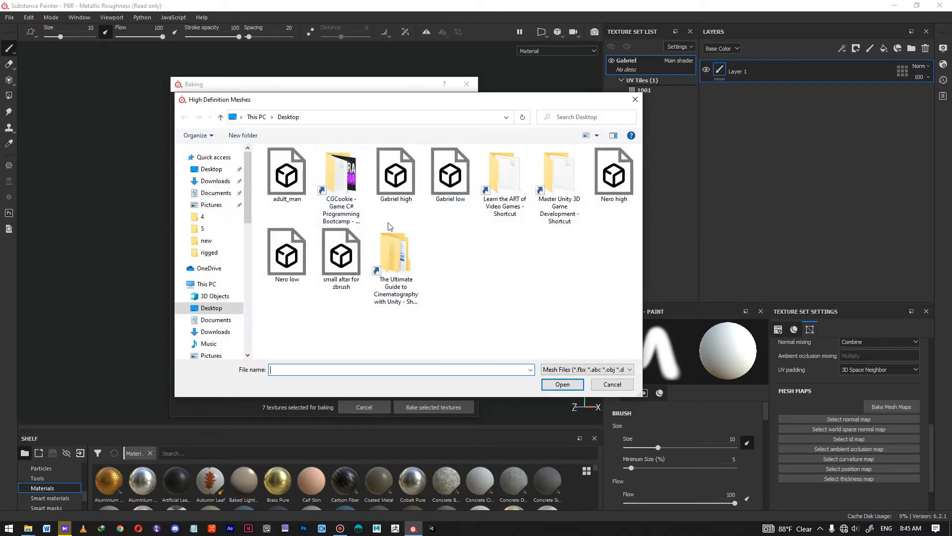
click(403, 191)
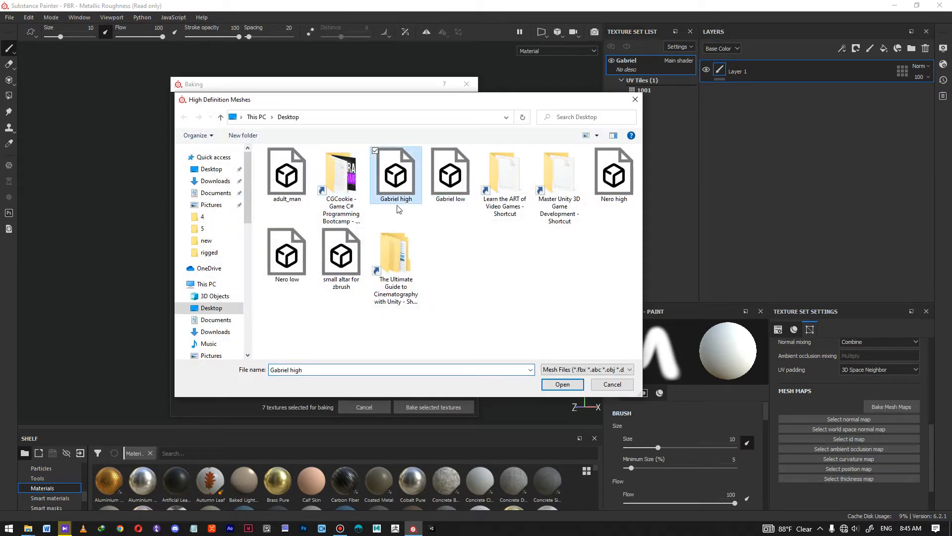
click(562, 385)
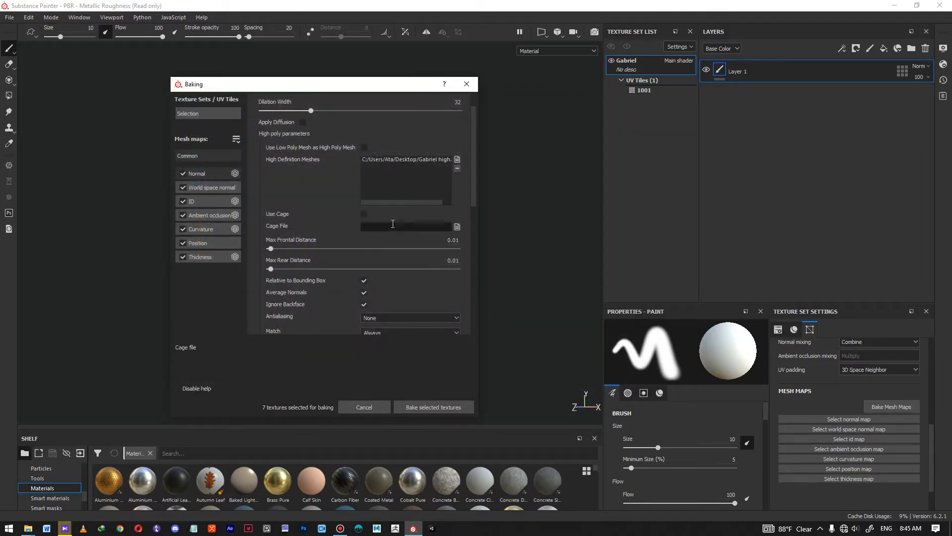
scroll(312, 206, down, 1)
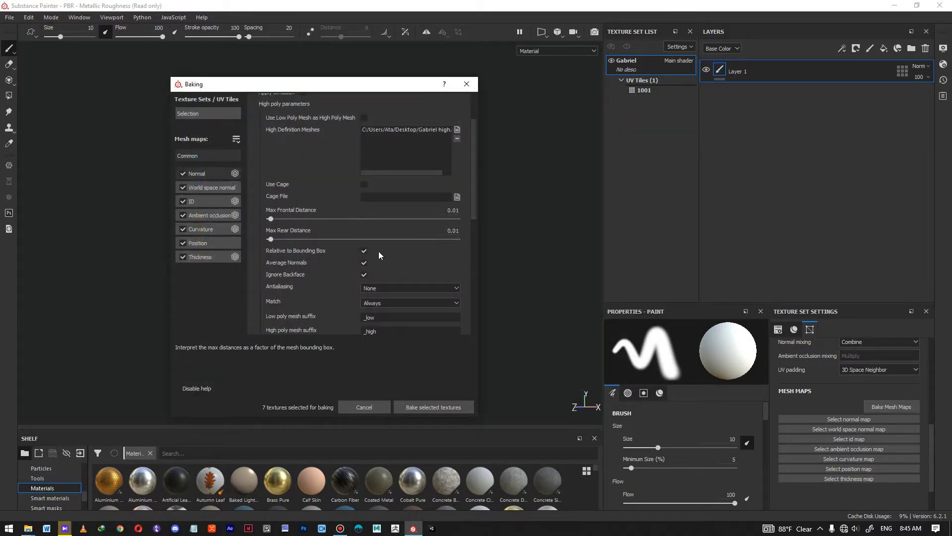
scroll(319, 192, up, 2)
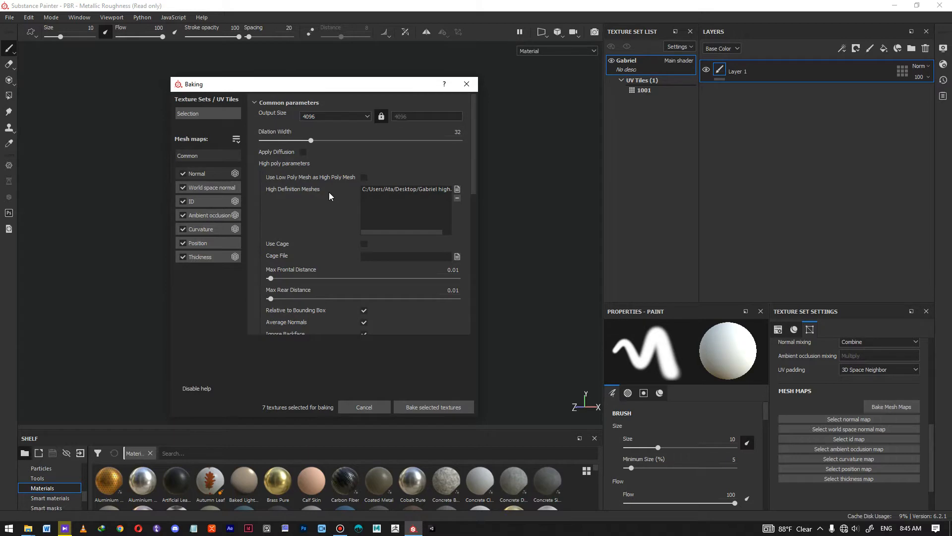
Set the bake output size to 512 and exclude the ID, Position and Thickness maps
click(367, 116)
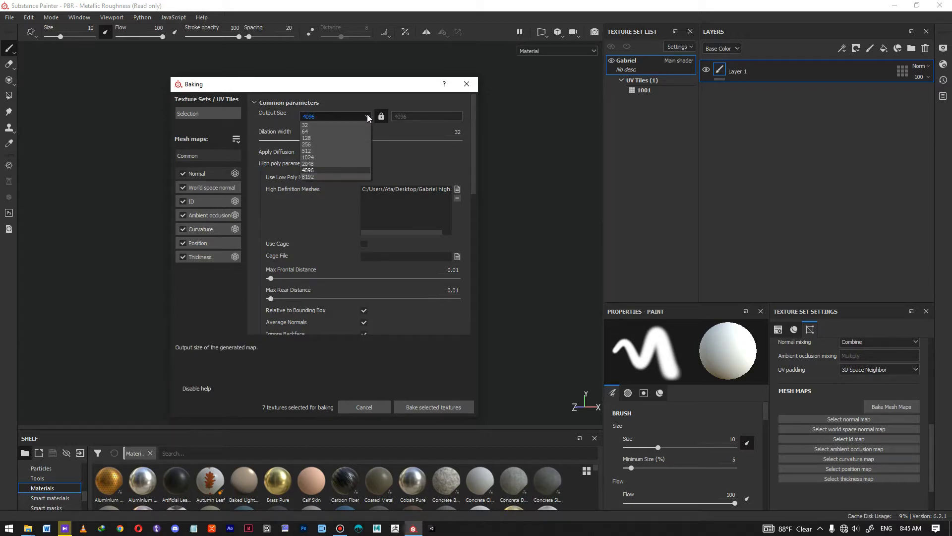
click(320, 150)
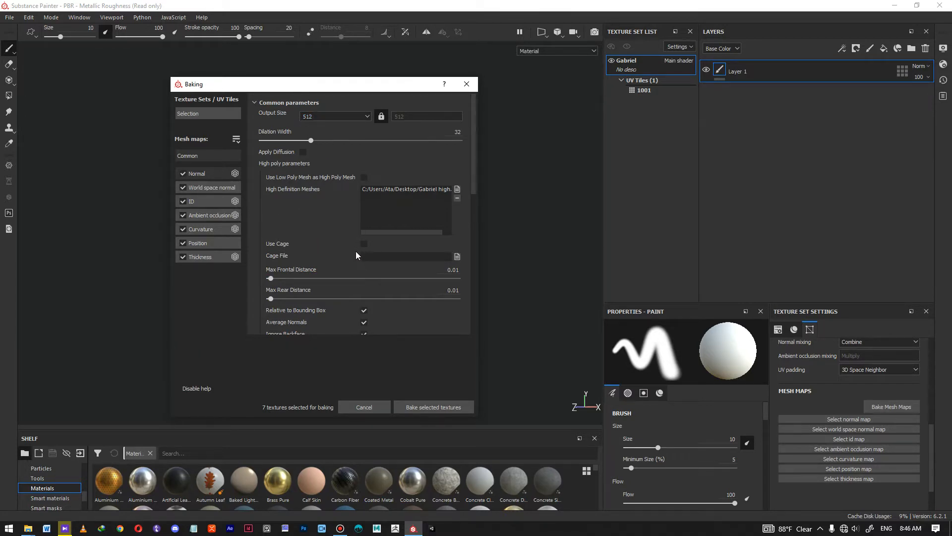
click(183, 201)
click(183, 243)
click(182, 256)
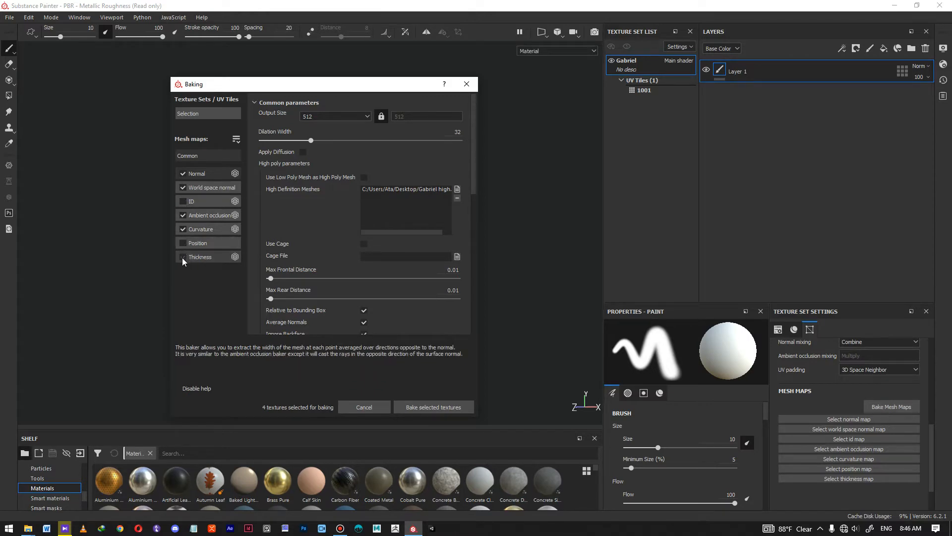
Set the high-to-low mesh matching in the common bake parameters to By Mesh Name
scroll(338, 243, down, 3)
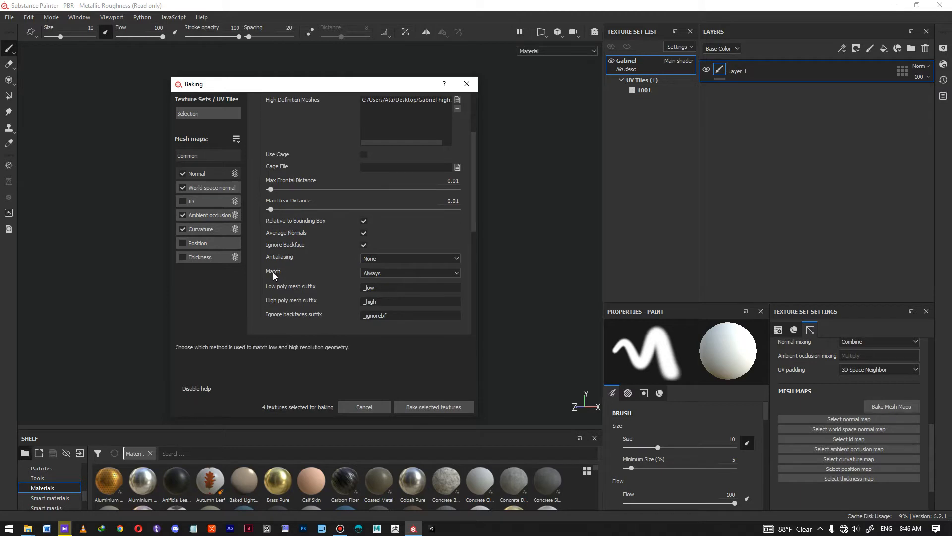
click(373, 274)
click(375, 284)
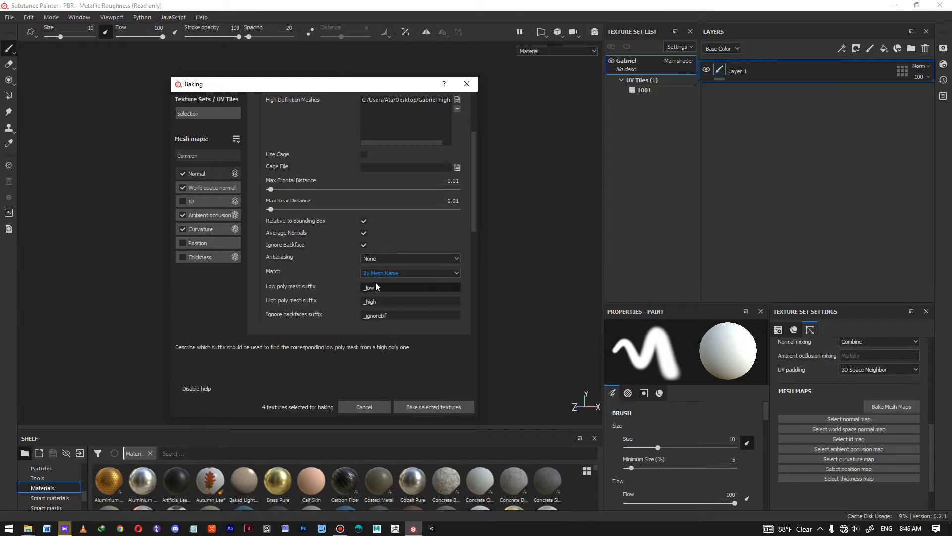
scroll(322, 265, down, 1)
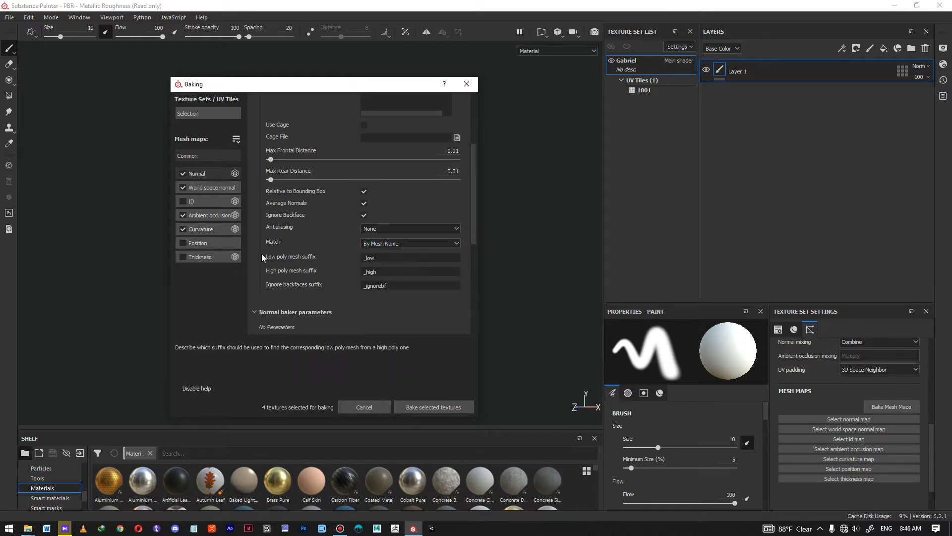
Set the ambient occlusion baker's Self Occlusion to Only Same Mesh Name
click(205, 217)
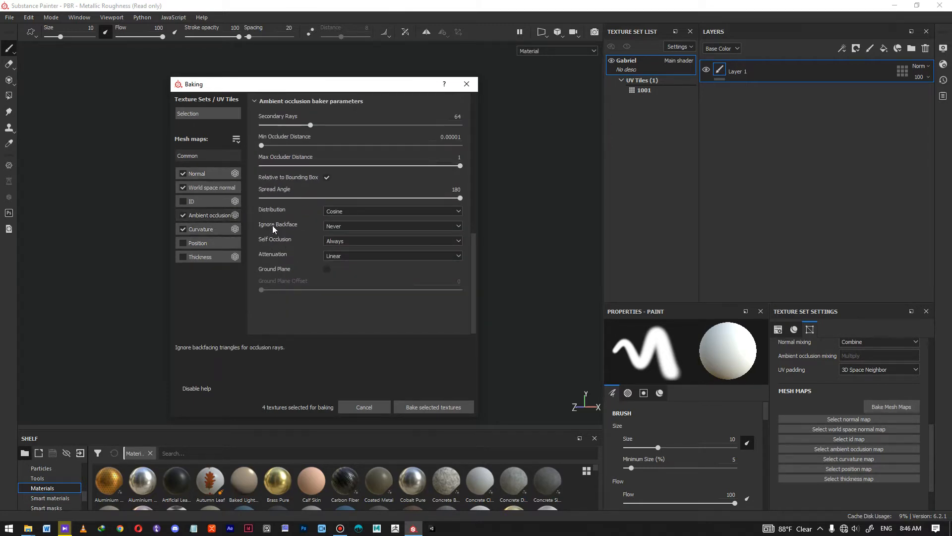
click(337, 242)
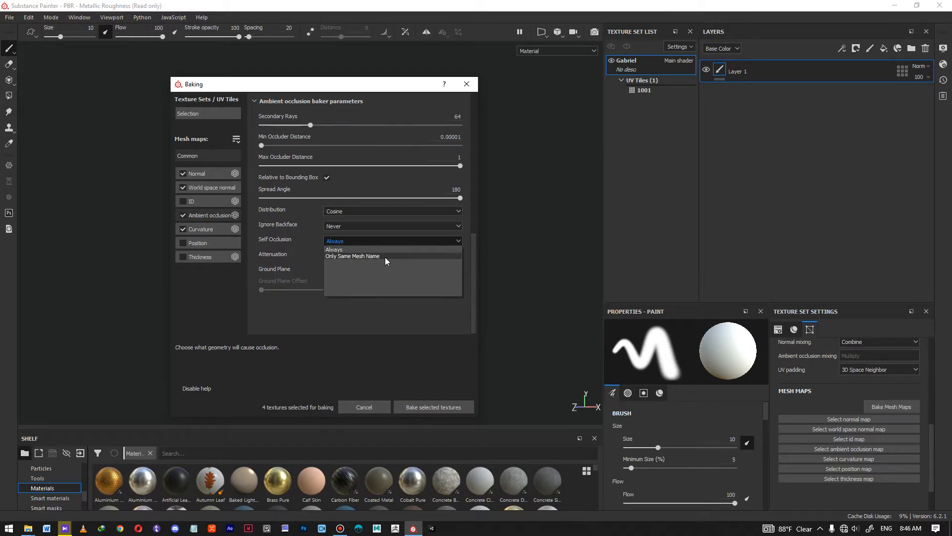
click(350, 255)
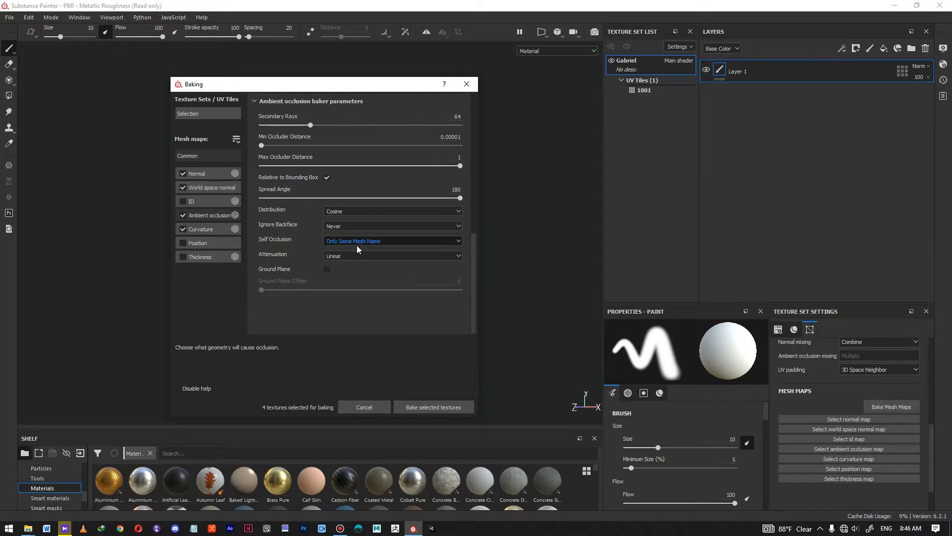
Review the antialiasing options in the common bake parameters, leaving the setting at None
scroll(336, 278, up, 5)
scroll(336, 278, up, 2)
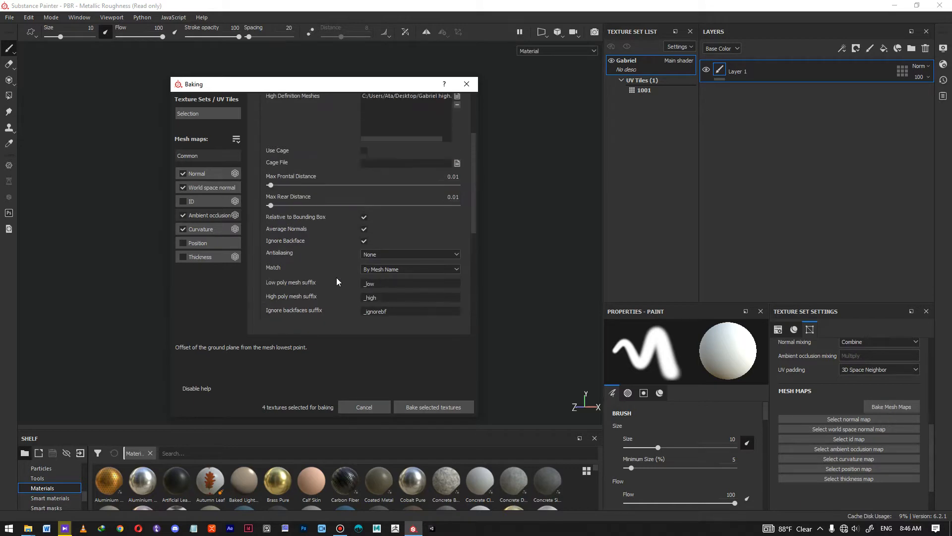
click(378, 255)
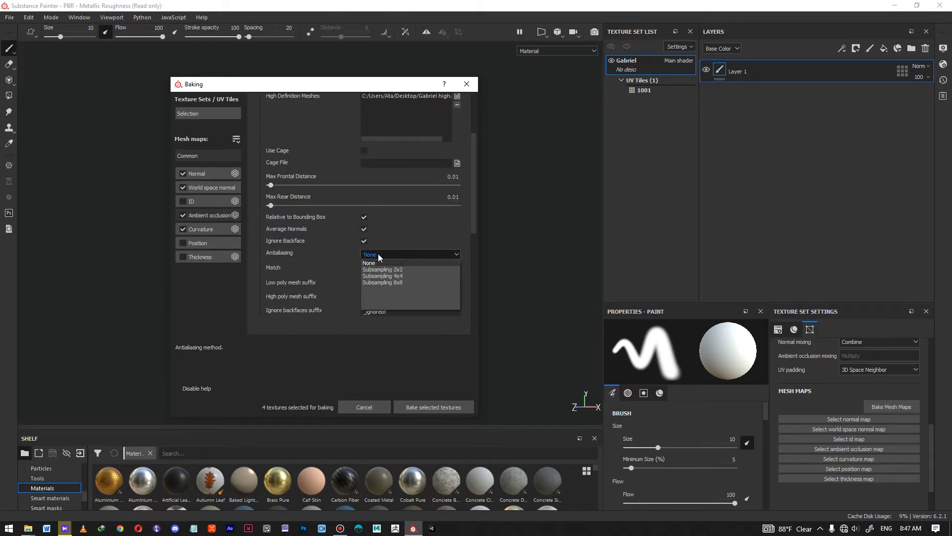
click(414, 254)
scroll(338, 267, up, 2)
scroll(332, 202, up, 1)
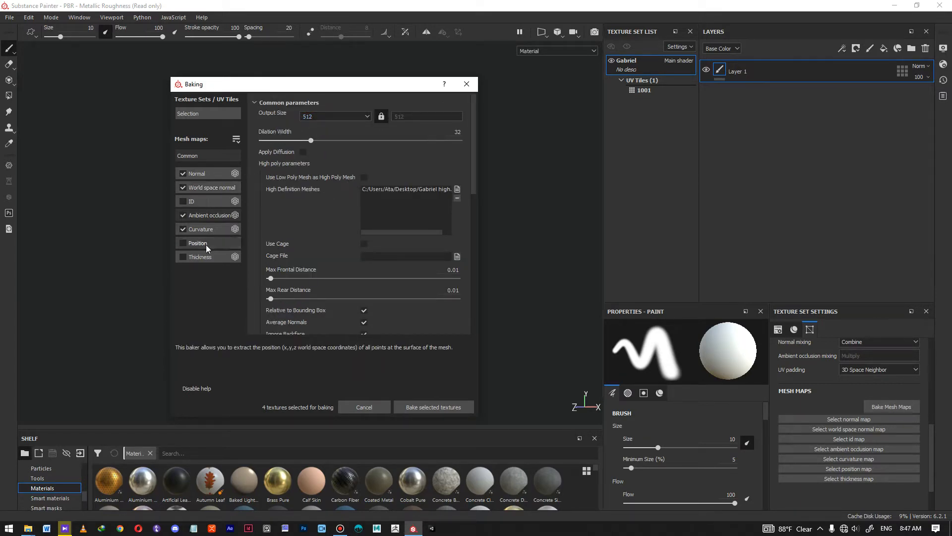
Check the texture set selection, bake the selected mesh maps and dismiss the bake report
click(204, 114)
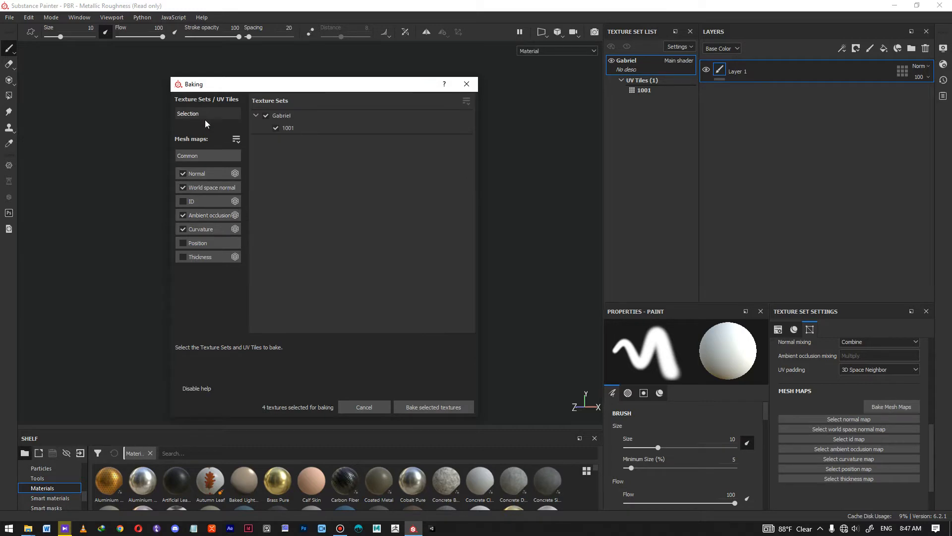
click(203, 156)
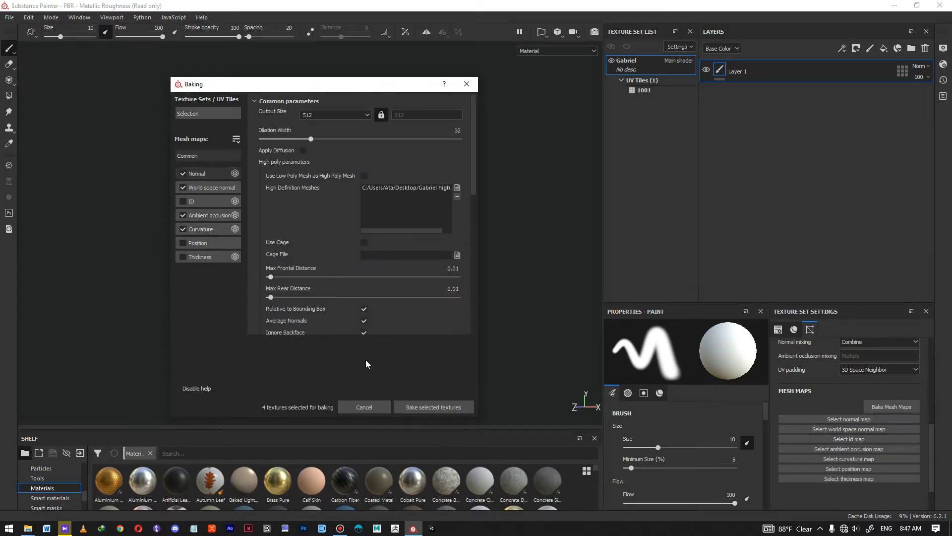
click(430, 407)
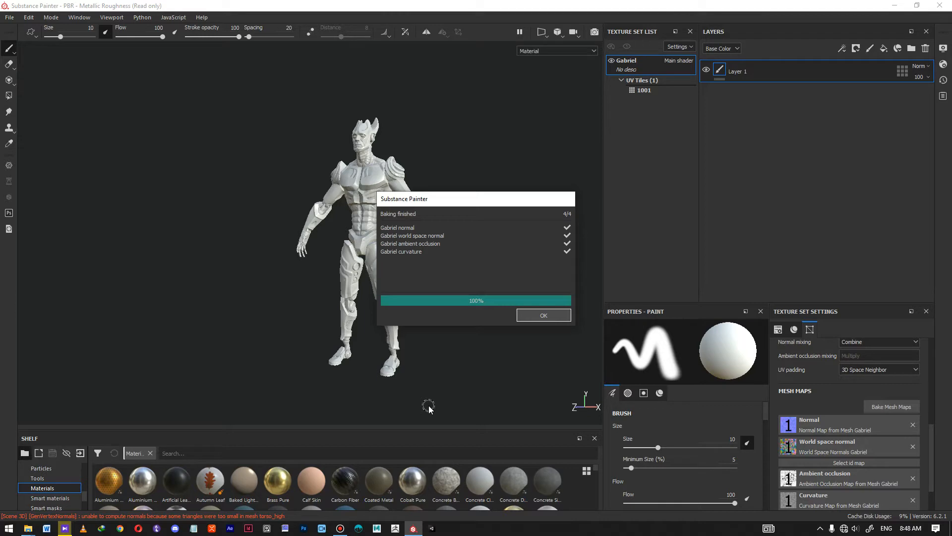
click(544, 315)
Examine the baked detail over the whole character from several sides, rotating the environment lighting to check the surface
alt+drag(446, 268, 399, 246)
shift+right_drag(400, 247, 406, 252)
alt+middle_drag(380, 331, 385, 246)
alt+right_drag(385, 246, 377, 347)
alt+middle_drag(368, 302, 368, 208)
alt+right_drag(368, 208, 385, 247)
alt+drag(385, 247, 600, 297)
alt+right_drag(351, 223, 337, 194)
alt+middle_drag(377, 218, 421, 293)
mouse_move(421, 293)
alt+mouse_down()
mouse_move(470, 293)
mouse_move(411, 293)
alt+mouse_up()
alt+middle_drag(402, 177, 385, 263)
alt+drag(453, 273, 28, 252)
alt+middle_drag(432, 268, 333, 220)
mouse_move(333, 220)
alt+mouse_down()
mouse_move(268, 257)
mouse_move(385, 255)
mouse_move(432, 229)
mouse_move(462, 227)
alt+mouse_up()
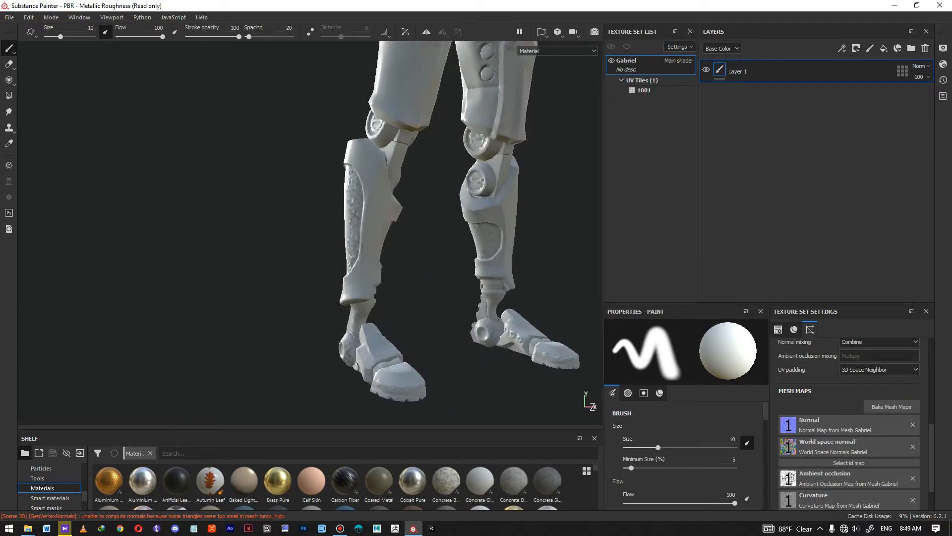
Examine the baked detail on the lower legs, knees and feet from different angles and under different lighting
alt+drag(392, 238, 422, 256)
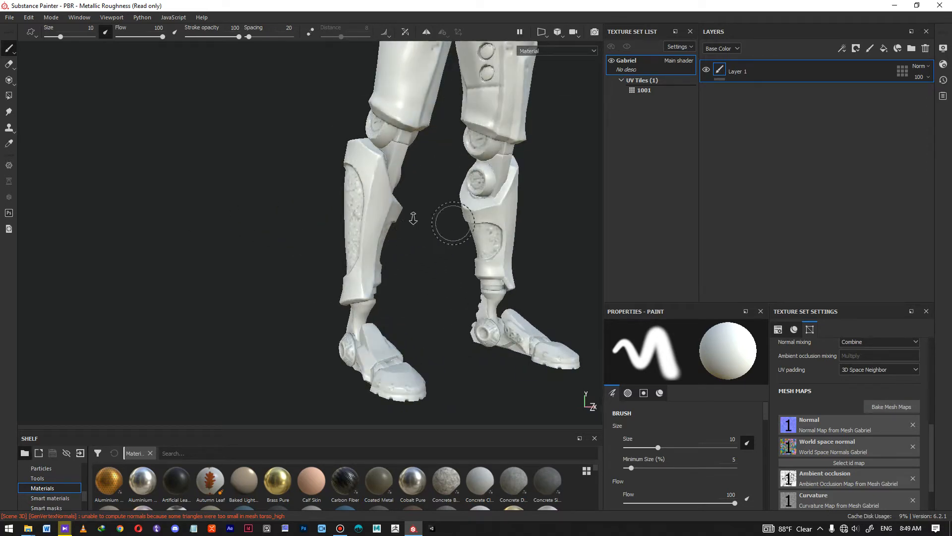
alt+drag(436, 220, 365, 213)
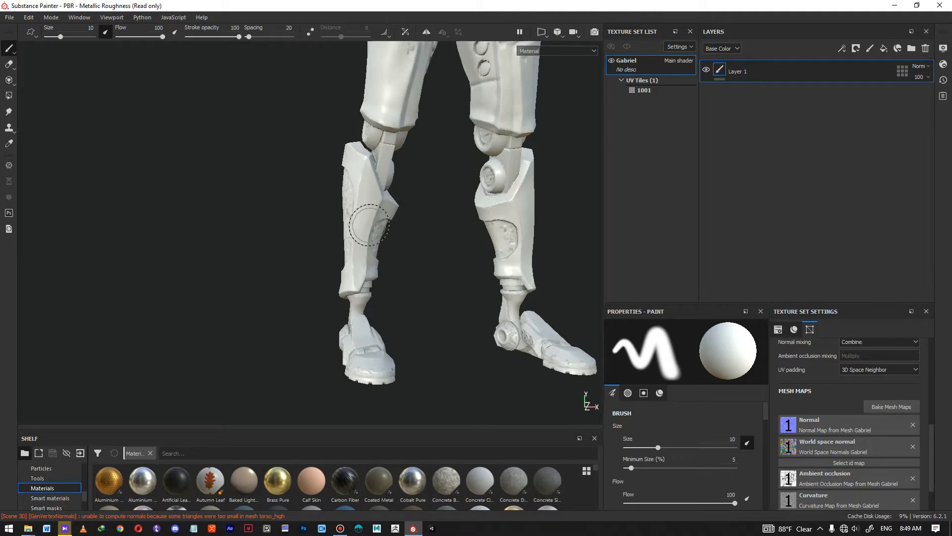
mouse_move(386, 216)
alt+mouse_down()
mouse_move(550, 229)
mouse_move(353, 224)
alt+mouse_up()
scroll(353, 223, up, 1)
mouse_move(319, 191)
alt+middle_down()
mouse_move(374, 201)
mouse_move(358, 201)
alt+middle_up()
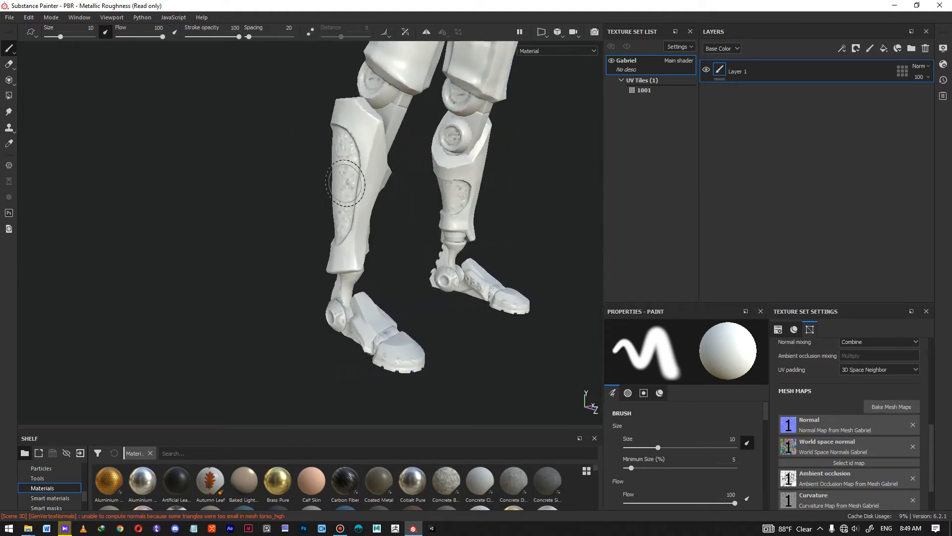
alt+drag(379, 170, 143, 184)
alt+drag(388, 191, 684, 263)
alt+drag(430, 228, 288, 201)
alt+drag(407, 209, 395, 162)
Inspect the bake on the torso and arms, and compare it with the shins and feet
alt+drag(386, 103, 382, 211)
alt+right_drag(307, 199, 270, 187)
alt+middle_drag(308, 144, 265, 357)
alt+right_drag(337, 208, 283, 208)
alt+drag(282, 209, 320, 176)
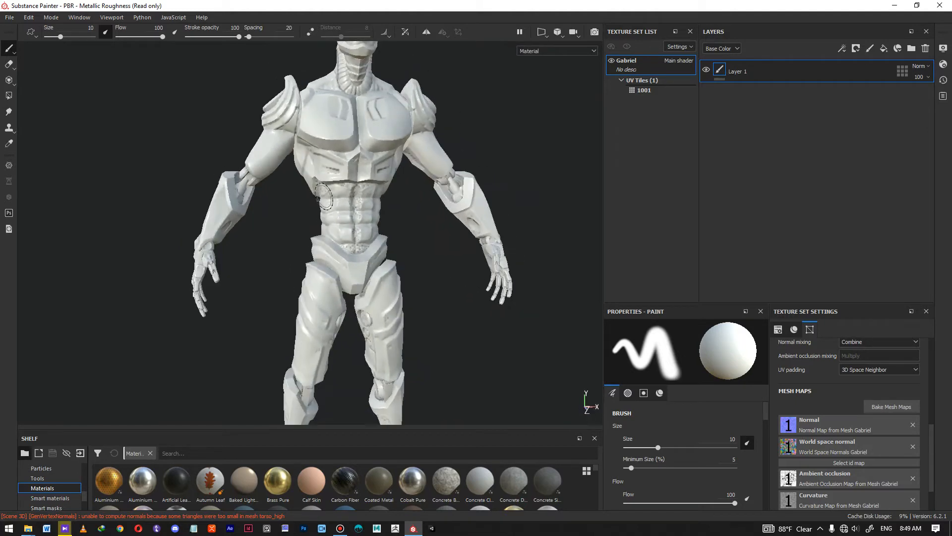
alt+middle_drag(347, 332, 355, 181)
alt+right_drag(355, 181, 359, 293)
alt+middle_drag(359, 293, 377, 188)
alt+right_drag(343, 194, 370, 217)
alt+drag(370, 217, 357, 251)
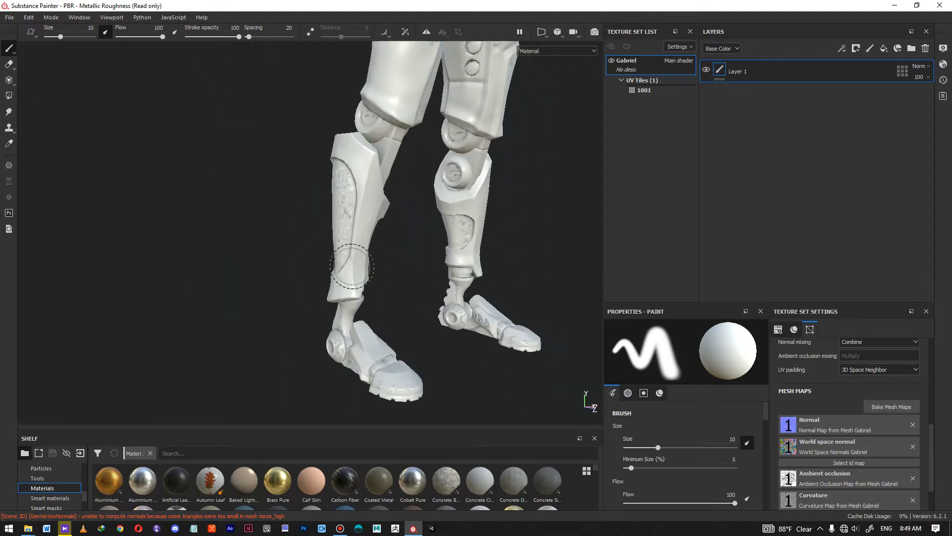
Inspect the baked detail on the head, neck and upper back up close for bake artefacts
alt+right_drag(350, 280, 263, 129)
alt+middle_drag(402, 191, 382, 406)
alt+drag(402, 191, 342, 203)
alt+middle_drag(359, 210, 366, 291)
alt+right_drag(366, 290, 402, 362)
alt+middle_drag(348, 164, 347, 278)
alt+drag(318, 184, 2, 208)
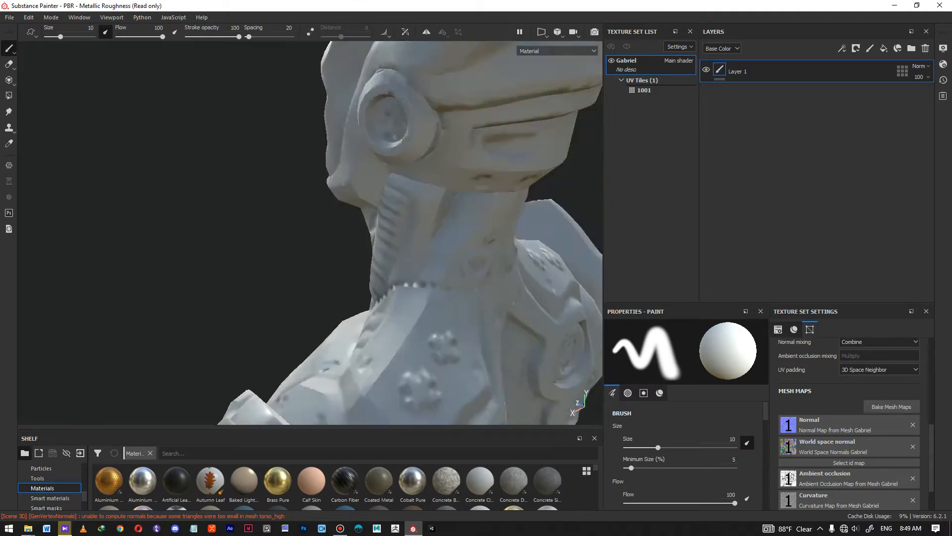
Examine the bake on the character's legs from behind under rotated lighting, and return to a full view of the figure
alt+right_drag(318, 209, 259, 155)
alt+drag(260, 155, 204, 195)
alt+right_drag(377, 317, 312, 257)
alt+middle_drag(367, 387, 373, 180)
shift+right_drag(373, 180, 410, 181)
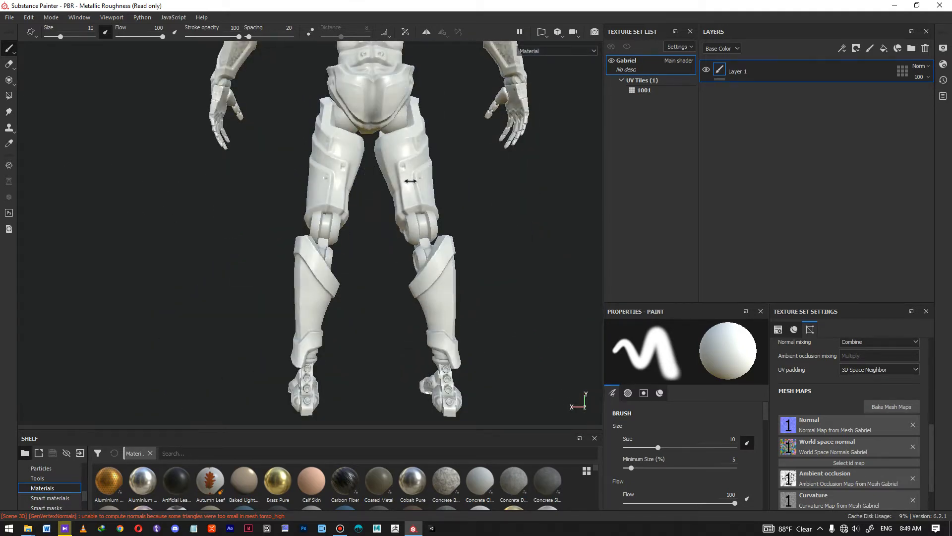
alt+drag(411, 181, 794, 250)
key(f)
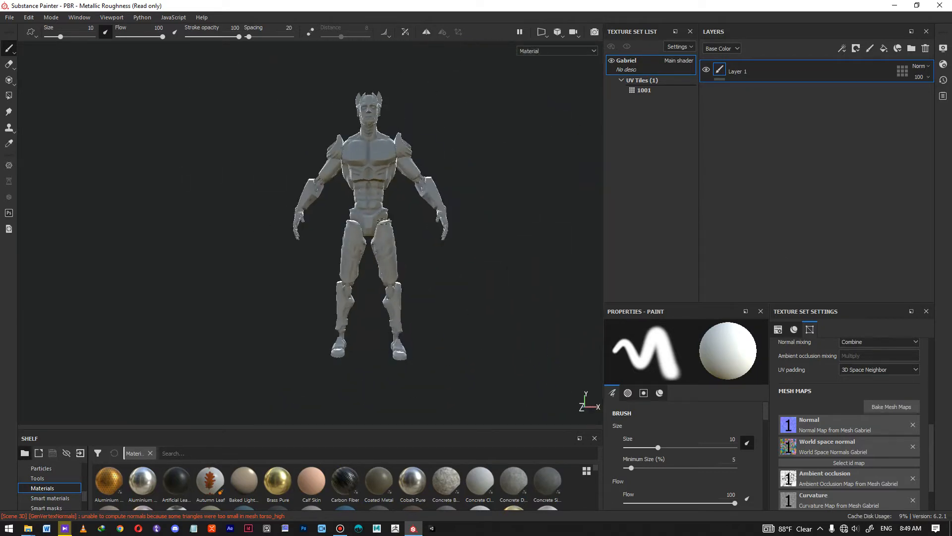
Check the baked detail on the whole figure from the front, framing it at different distances and rotating the environment lighting
alt+middle_drag(402, 231, 406, 253)
mouse_move(406, 253)
alt+right_down()
mouse_move(425, 319)
mouse_move(421, 260)
alt+right_up()
alt+middle_drag(421, 260, 400, 251)
alt+right_drag(400, 251, 413, 251)
mouse_move(380, 250)
alt+mouse_down()
mouse_move(445, 251)
mouse_move(388, 259)
alt+mouse_up()
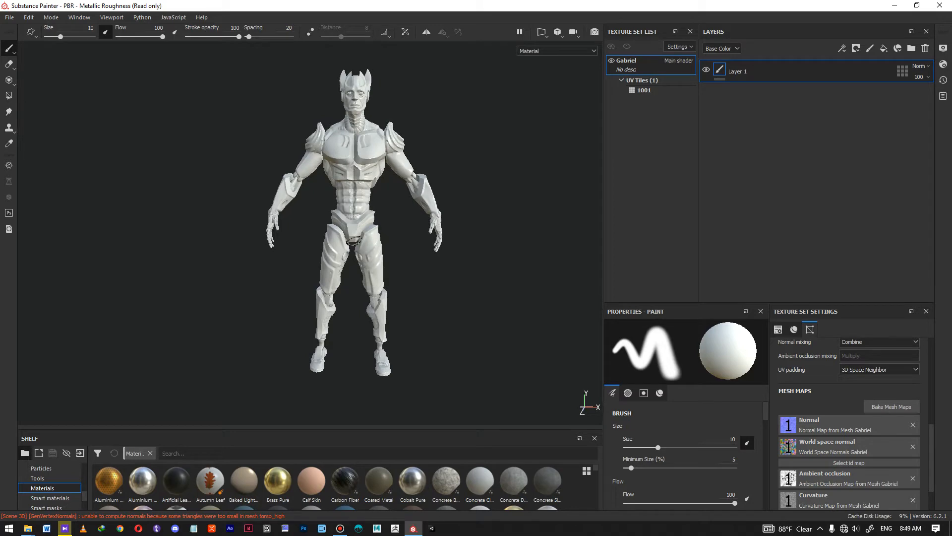
alt+middle_drag(379, 201, 357, 217)
alt+right_drag(357, 217, 376, 227)
alt+drag(376, 227, 377, 225)
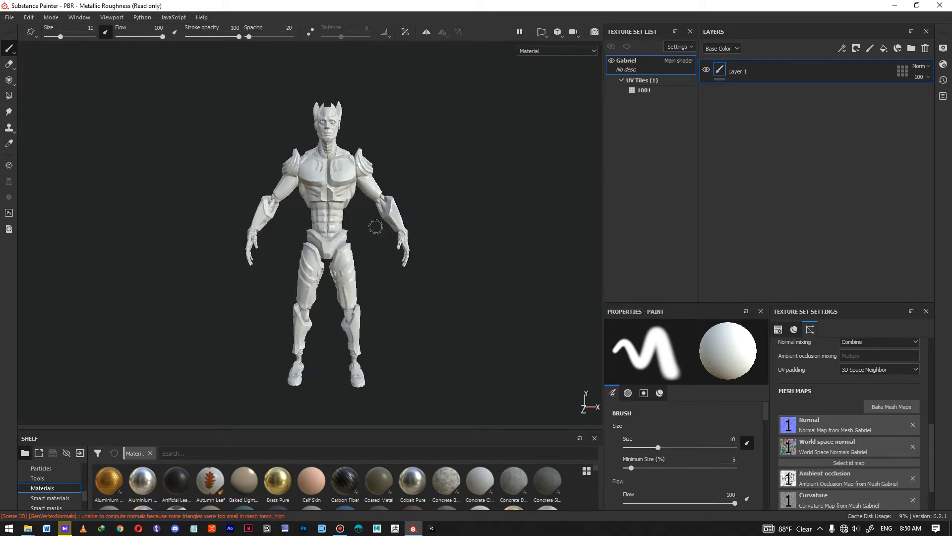
alt+right_drag(377, 226, 357, 214)
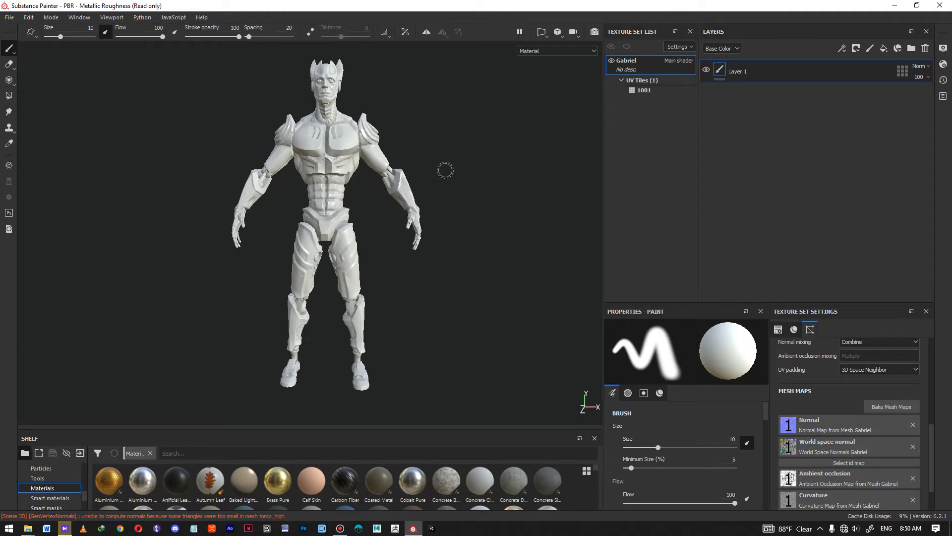
mouse_move(466, 194)
shift+right_down()
mouse_move(421, 191)
mouse_move(531, 193)
mouse_move(440, 187)
mouse_move(448, 193)
mouse_move(422, 179)
mouse_move(444, 189)
shift+right_up()
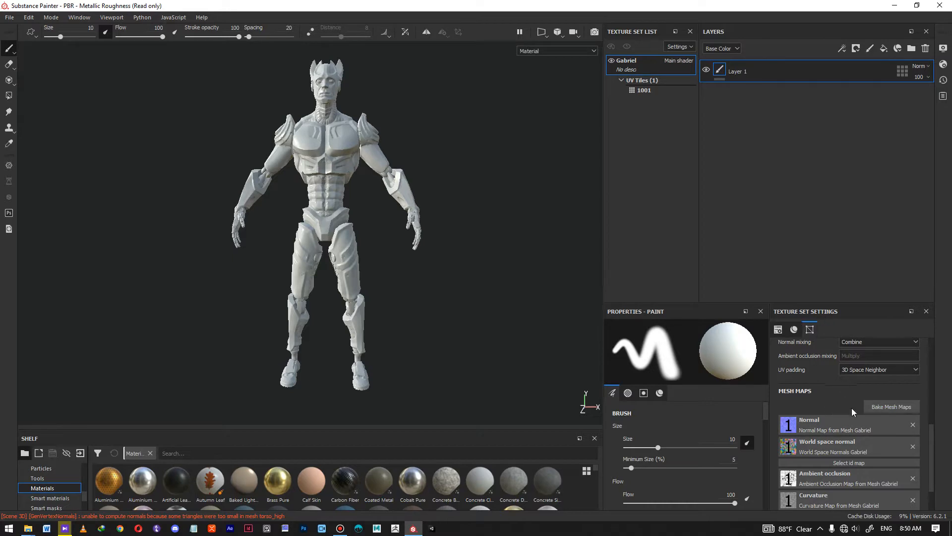
Remove the normal, world space normal, ambient occlusion and curvature maps from the Gabriel texture set
click(914, 424)
click(913, 437)
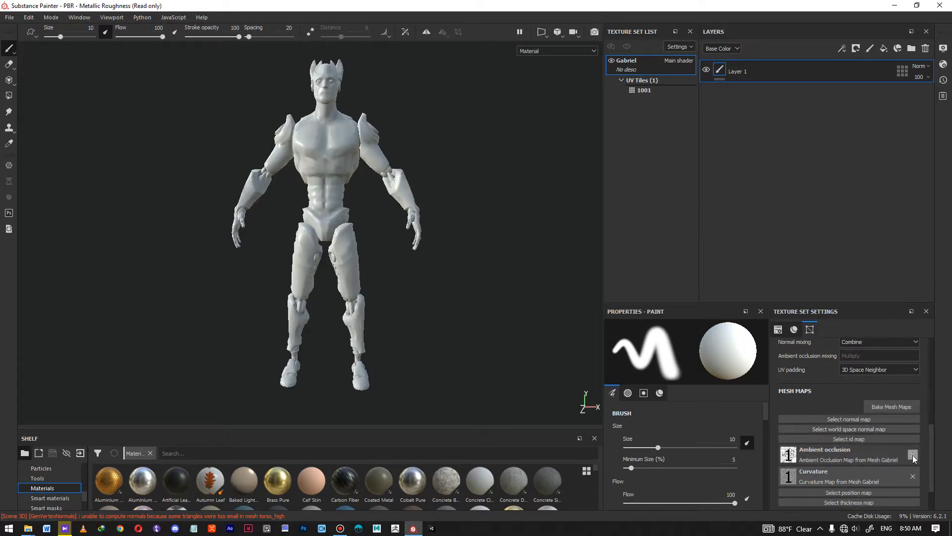
click(913, 454)
click(912, 466)
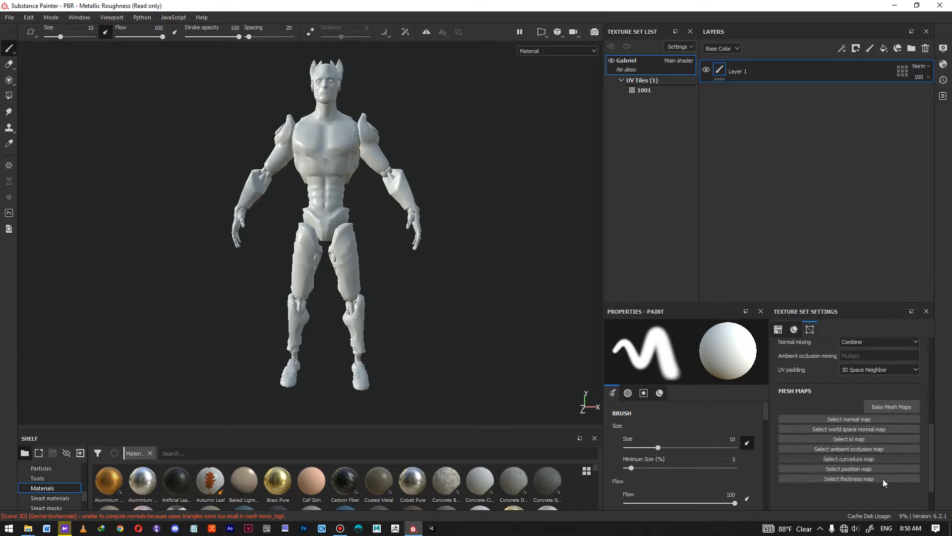
Set the output size for the mesh map bake to 4096
click(887, 407)
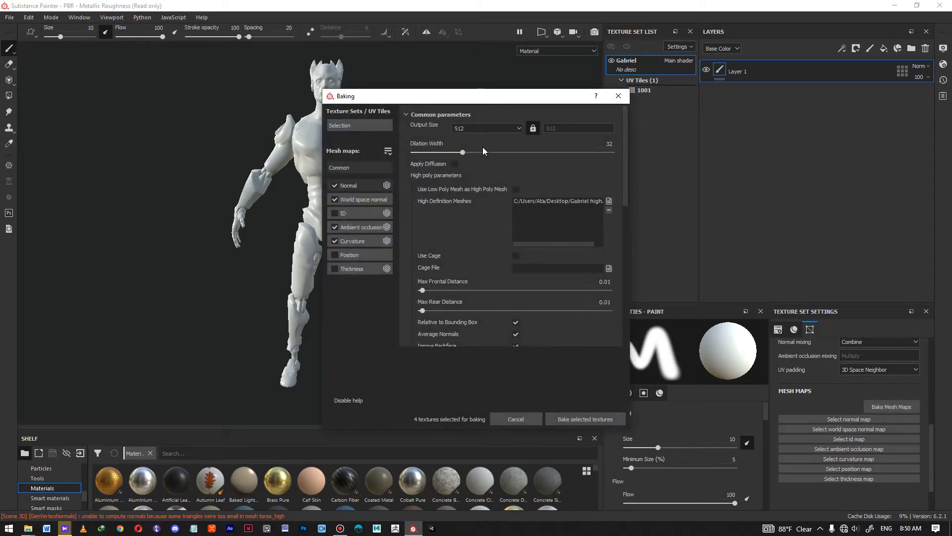
click(487, 127)
click(478, 172)
click(468, 129)
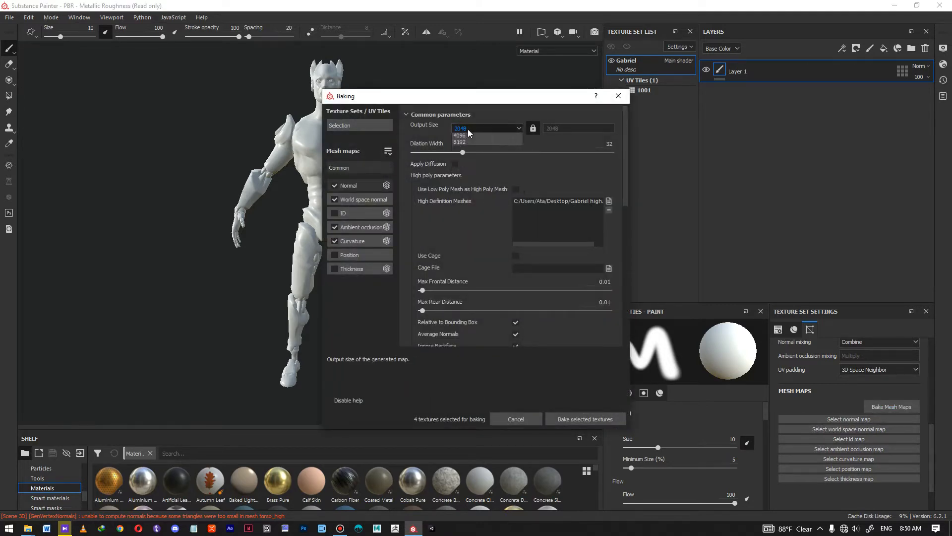
click(470, 187)
click(472, 127)
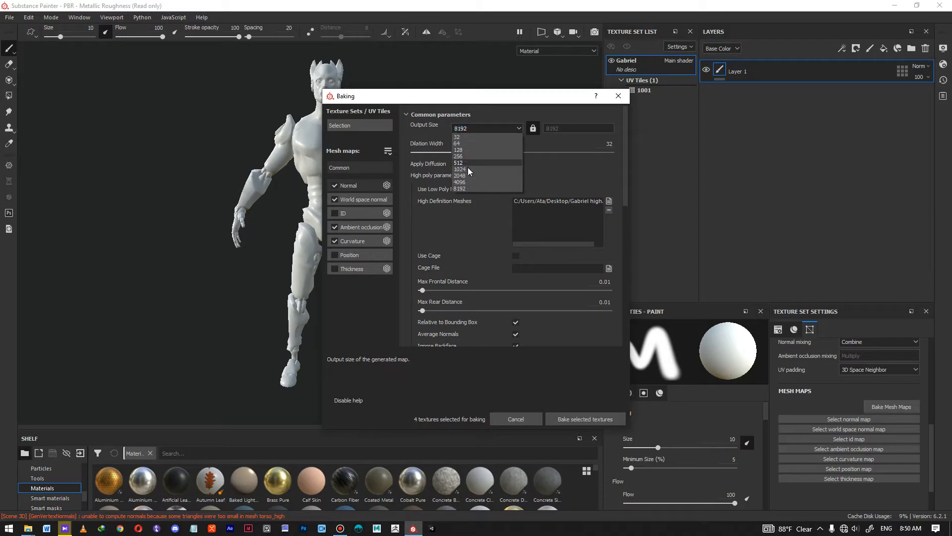
click(466, 179)
Set the bake antialiasing to Subsampling 2x2 and bake the normal, world space normal, ambient occlusion and curvature maps
scroll(489, 245, down, 2)
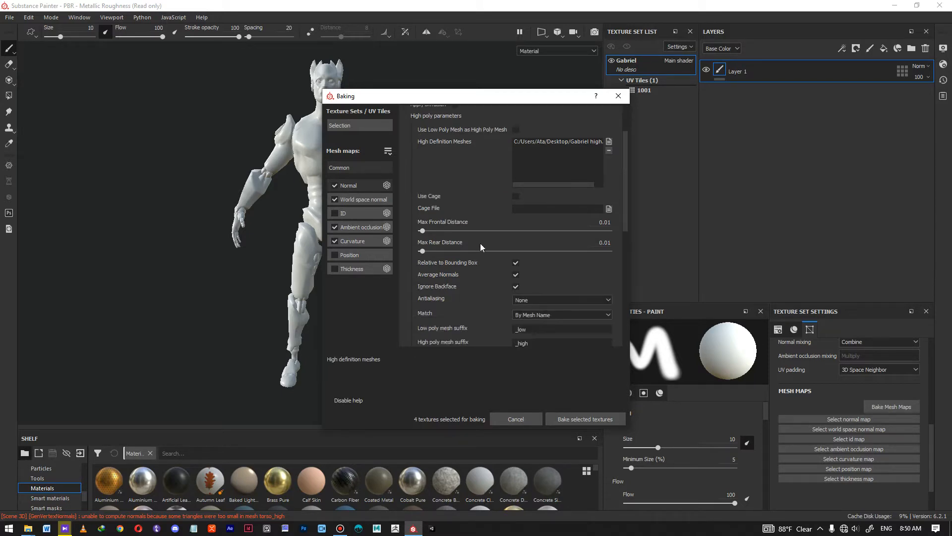
scroll(480, 243, down, 2)
click(562, 242)
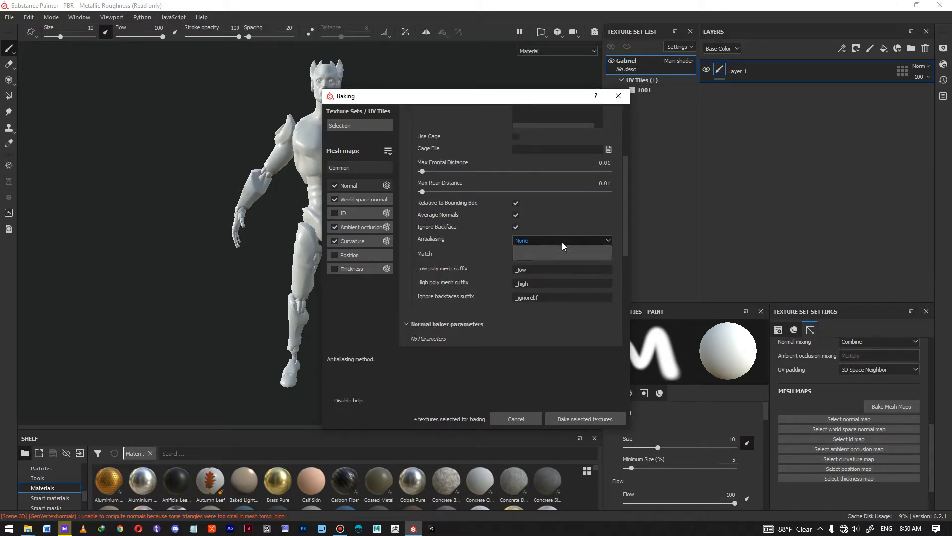
click(529, 256)
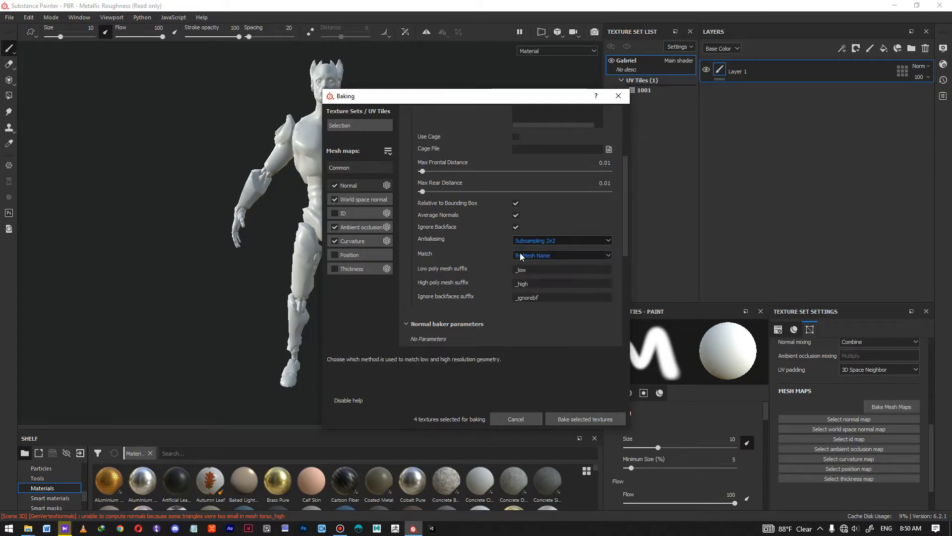
scroll(477, 261, down, 1)
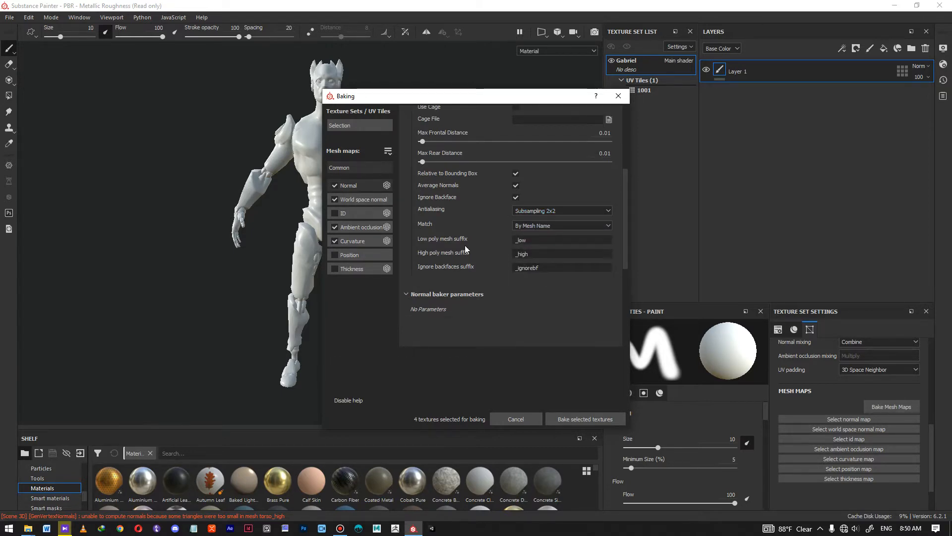
scroll(490, 225, up, 5)
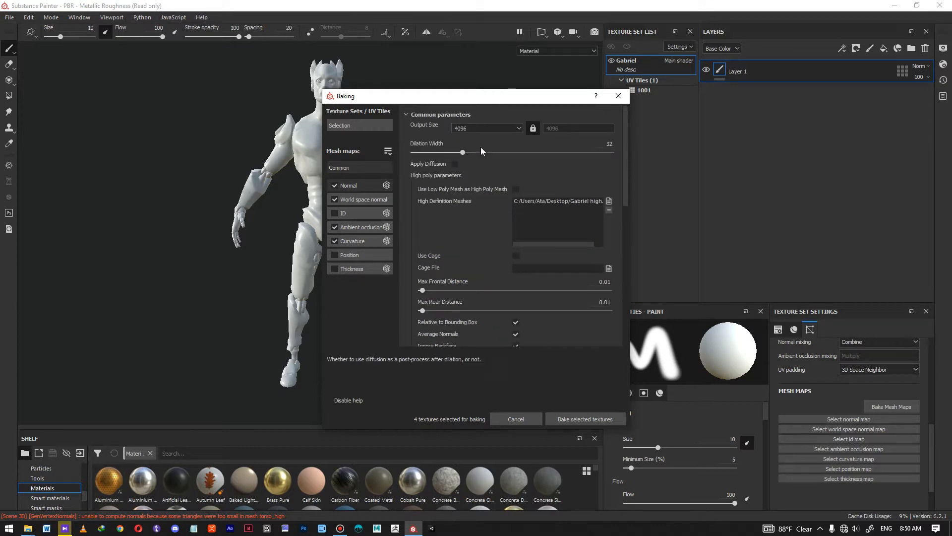
click(585, 419)
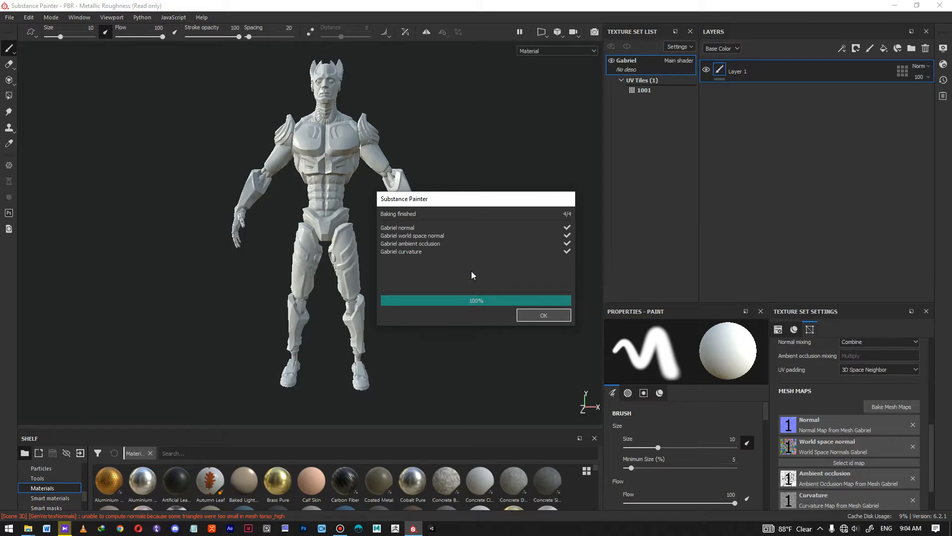
click(544, 315)
Examine the new bake over the whole character from the front and back, rotating the environment lighting to check the surface
middle_drag(331, 194, 436, 245)
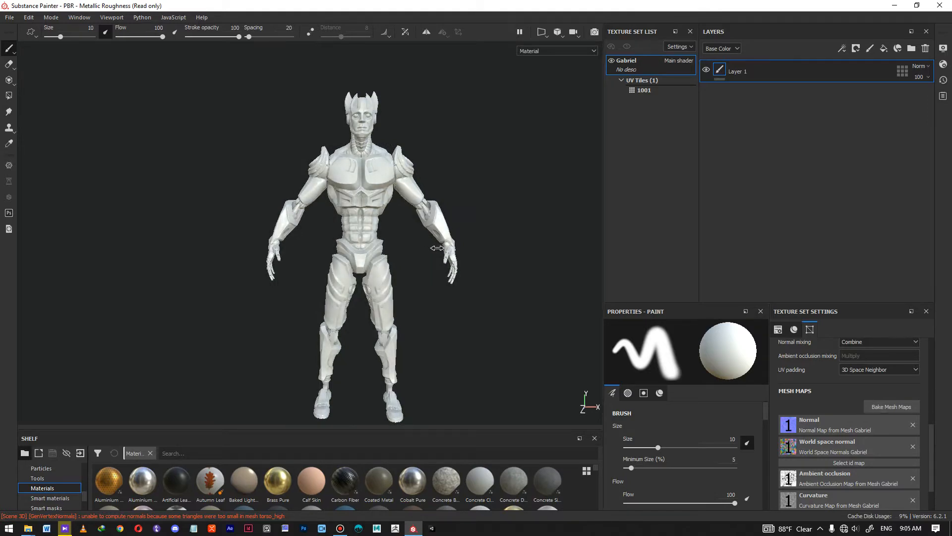
alt+drag(406, 245, 440, 295)
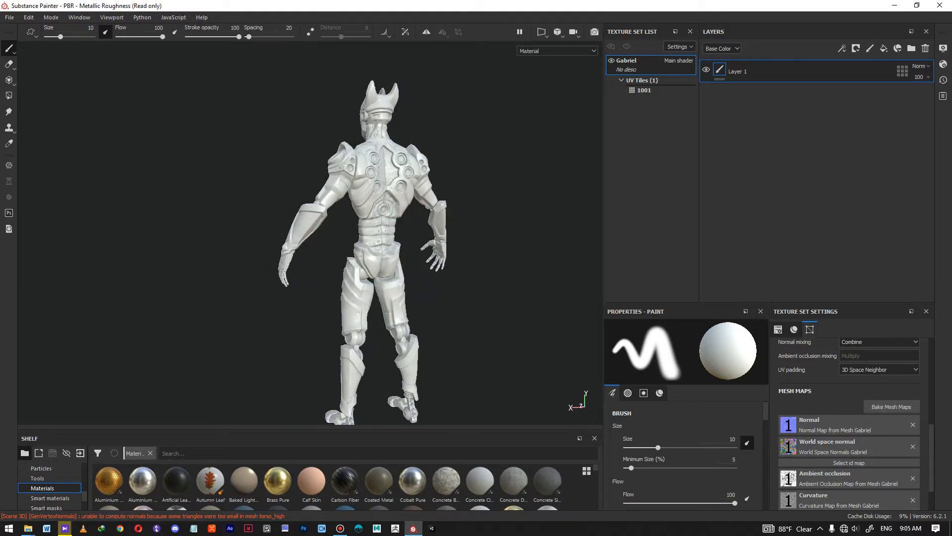
alt+right_drag(389, 208, 421, 219)
alt+drag(421, 219, 429, 262)
alt+middle_drag(423, 195, 419, 203)
alt+right_drag(418, 204, 447, 218)
alt+drag(446, 219, 449, 188)
alt+right_drag(449, 188, 493, 254)
alt+middle_drag(493, 254, 457, 139)
shift+right_drag(453, 185, 459, 347)
alt+middle_drag(459, 347, 478, 226)
alt+right_drag(479, 225, 453, 315)
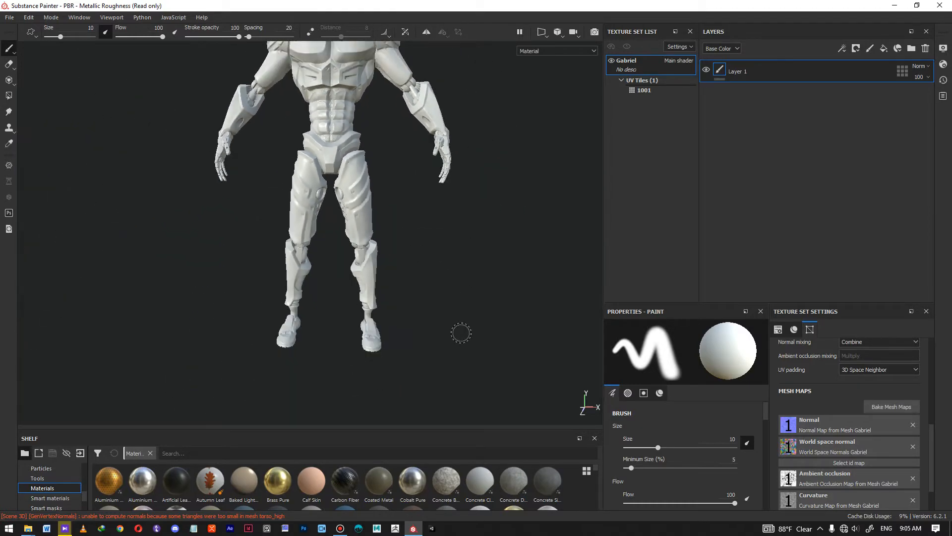
alt+middle_drag(384, 161, 374, 274)
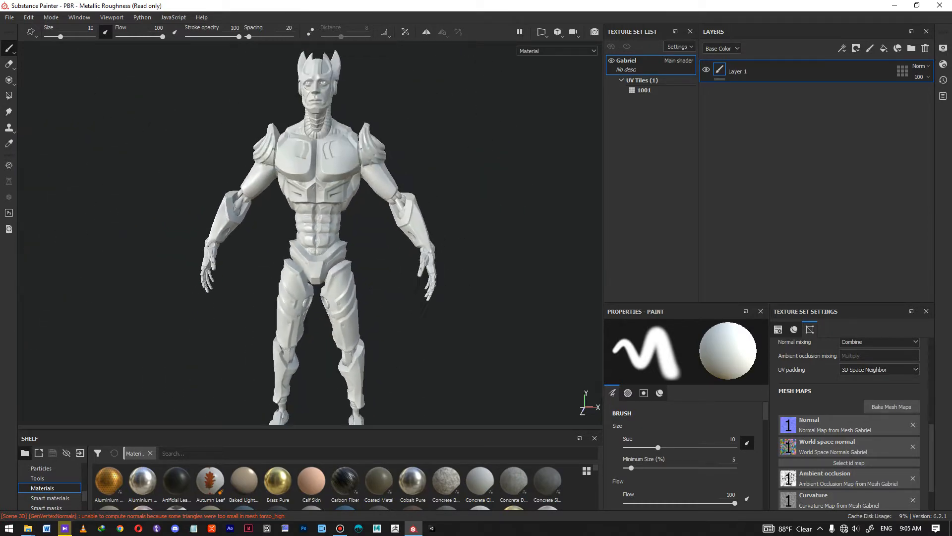
Reduce the brush size to 3.91 and inspect the bake on the forearm ornament and elbow joint up close
scroll(396, 193, up, 8)
alt+drag(377, 267, 263, 262)
alt+drag(415, 193, 293, 218)
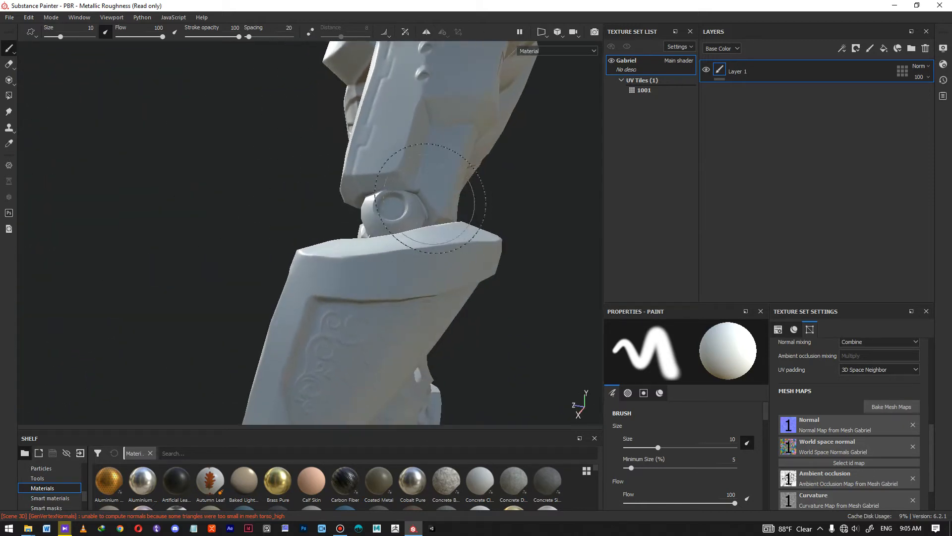
mouse_move(409, 203)
ctrl+right_down()
mouse_move(379, 203)
mouse_move(466, 227)
ctrl+right_up()
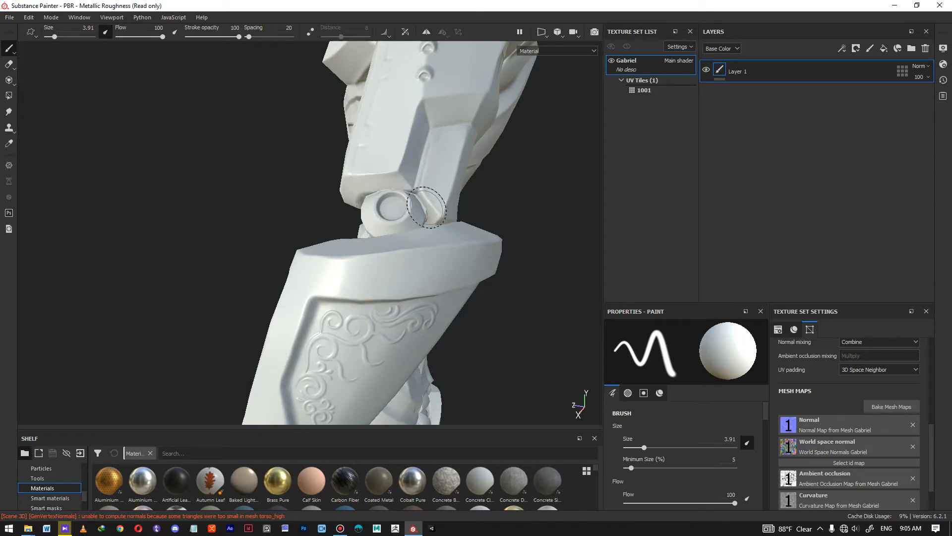
mouse_move(351, 208)
alt+mouse_down()
mouse_move(579, 195)
mouse_move(422, 218)
mouse_move(446, 208)
alt+mouse_up()
mouse_move(440, 250)
alt+mouse_down()
mouse_move(478, 207)
mouse_move(466, 213)
alt+mouse_up()
mouse_move(385, 257)
alt+mouse_down()
mouse_move(360, 286)
mouse_move(424, 221)
alt+mouse_up()
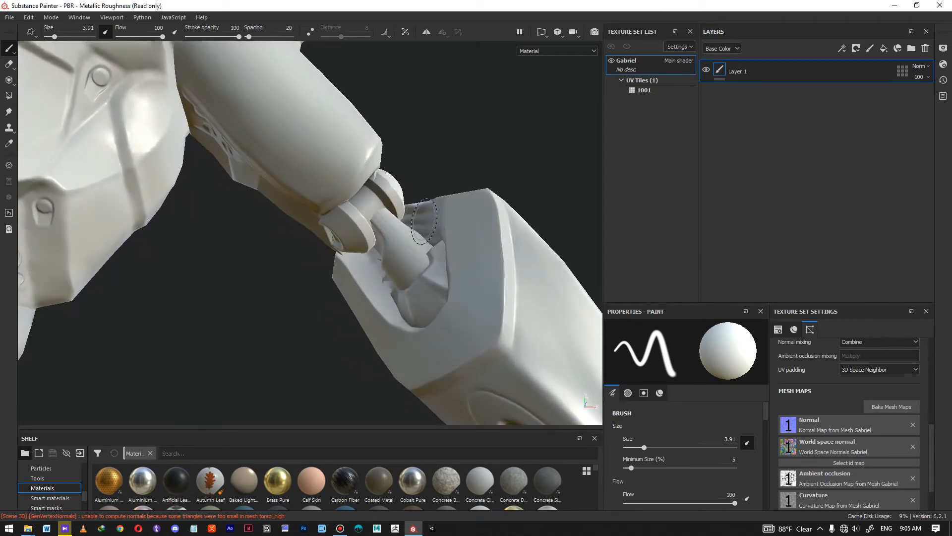
Inspect the bake on the pelvis, lower abdomen ornament and thighs up close from different angles
alt+right_drag(476, 286, 327, 360)
alt+middle_drag(327, 359, 357, 187)
mouse_move(357, 187)
alt+mouse_down()
mouse_move(327, 191)
mouse_move(387, 321)
alt+mouse_up()
alt+right_drag(387, 321, 357, 209)
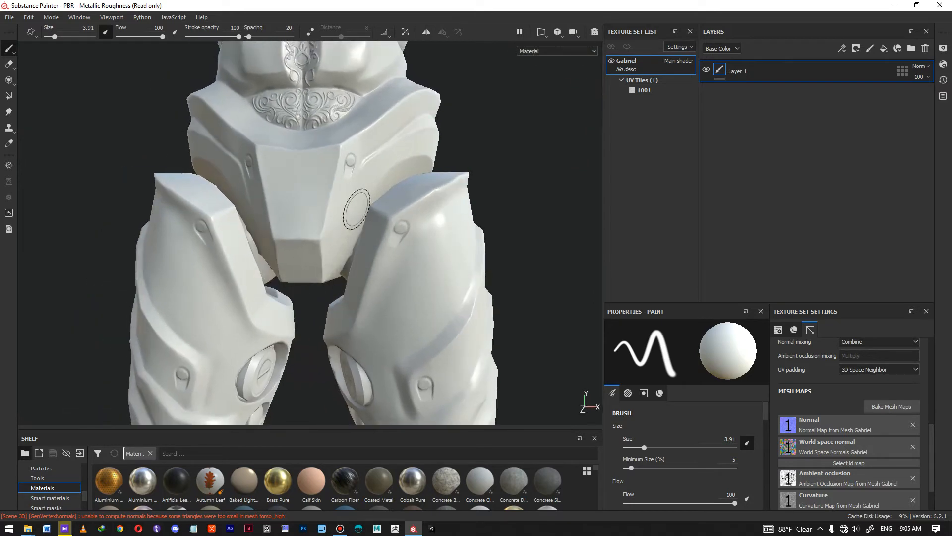
alt+drag(342, 238, 298, 238)
alt+drag(417, 181, 474, 253)
alt+drag(298, 261, 337, 224)
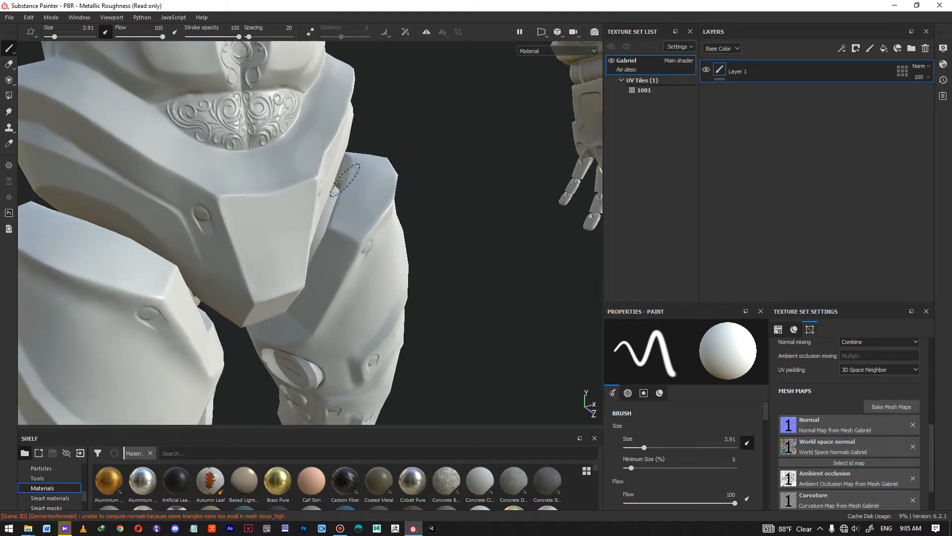
alt+right_drag(374, 361, 323, 362)
alt+drag(445, 255, 404, 223)
Examine the new bake on the legs from different sides, and return to the front of the upper body
alt+middle_drag(392, 310, 385, 98)
alt+drag(370, 215, 46, 218)
alt+drag(453, 249, 714, 267)
alt+right_drag(457, 215, 367, 164)
alt+middle_drag(377, 213, 370, 392)
alt+drag(302, 154, 369, 173)
alt+middle_drag(370, 174, 370, 354)
alt+right_drag(342, 285, 376, 307)
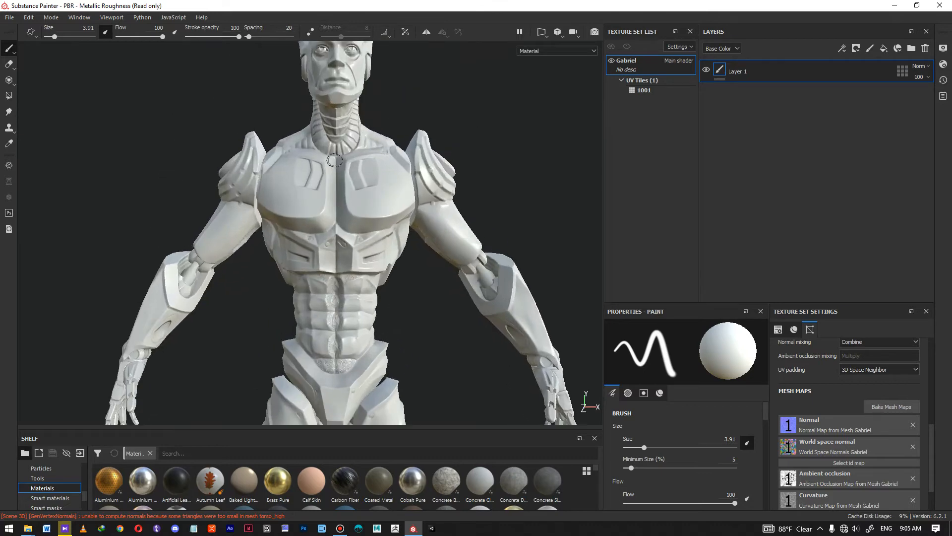
Inspect the new bake on the head, neck, shoulders and ornamented upper back, rotating the environment lighting
alt+middle_drag(347, 203, 348, 283)
alt+right_drag(318, 268, 367, 302)
alt+drag(367, 303, 166, 221)
alt+right_drag(472, 166, 416, 139)
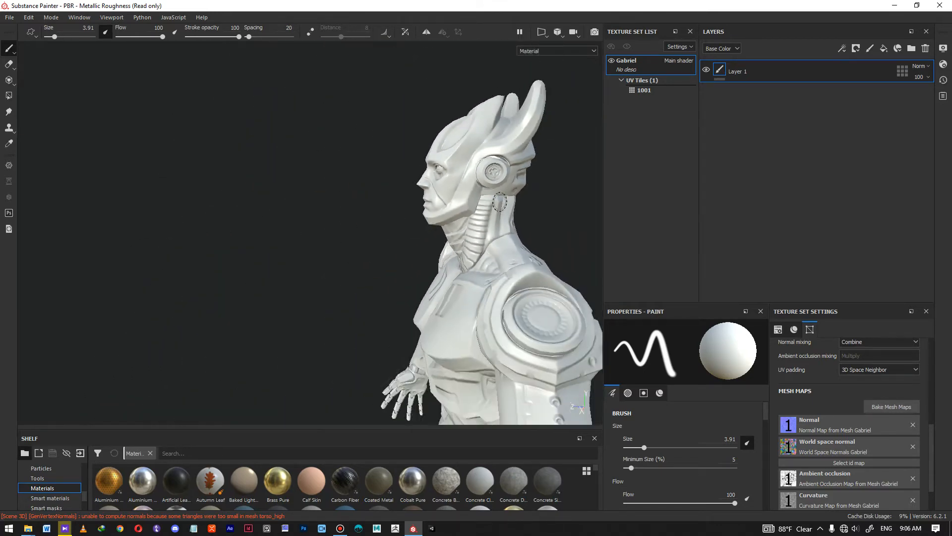
alt+middle_drag(447, 158, 308, 179)
alt+drag(307, 188, 163, 192)
shift+right_drag(347, 278, 436, 313)
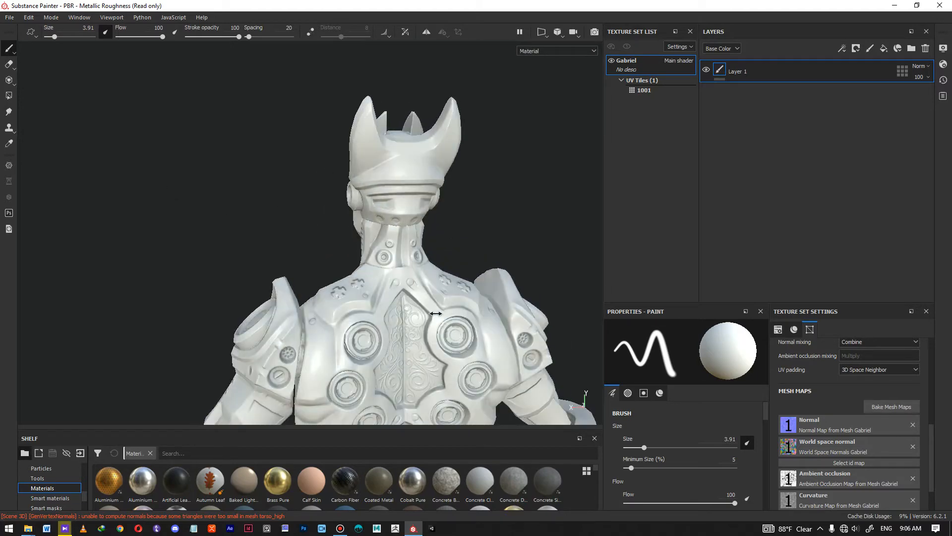
alt+middle_drag(433, 368, 412, 227)
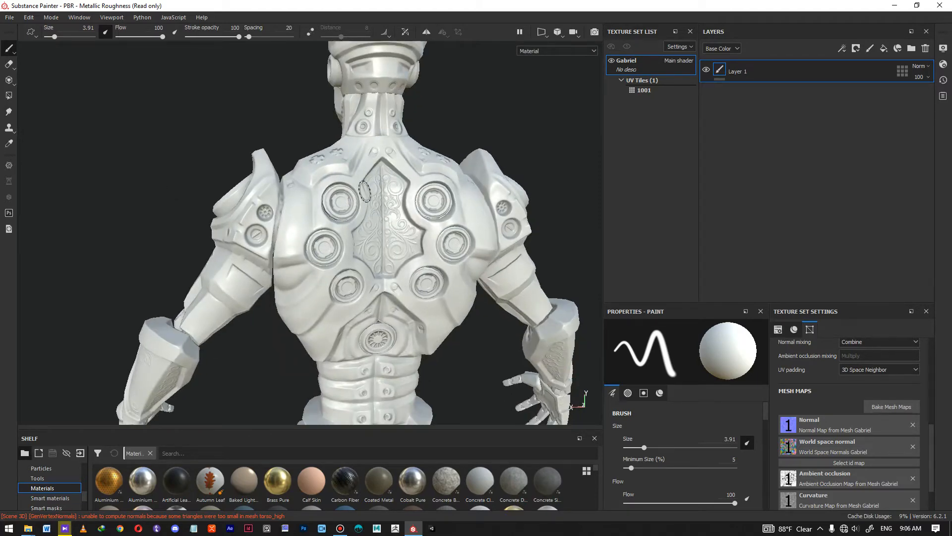
alt+right_drag(365, 191, 314, 226)
alt+middle_drag(368, 179, 355, 153)
Examine the new bake on the front of the torso, from the chest and shoulders down to the abdomen ornaments
alt+drag(355, 153, 694, 199)
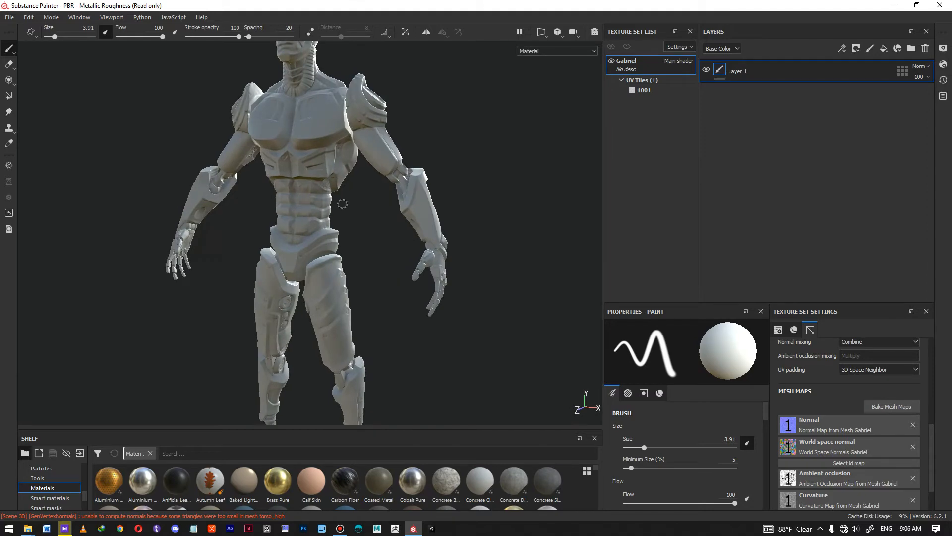
alt+drag(343, 204, 384, 198)
shift+right_drag(373, 182, 309, 178)
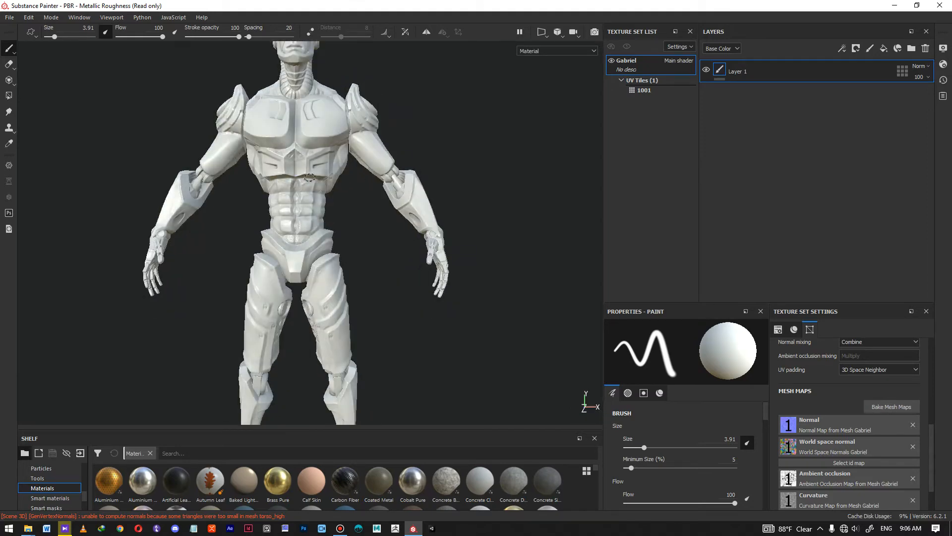
alt+middle_drag(310, 177, 348, 253)
alt+right_drag(348, 253, 345, 265)
mouse_move(340, 182)
alt+mouse_down()
mouse_move(392, 205)
mouse_move(373, 185)
mouse_move(421, 216)
alt+mouse_up()
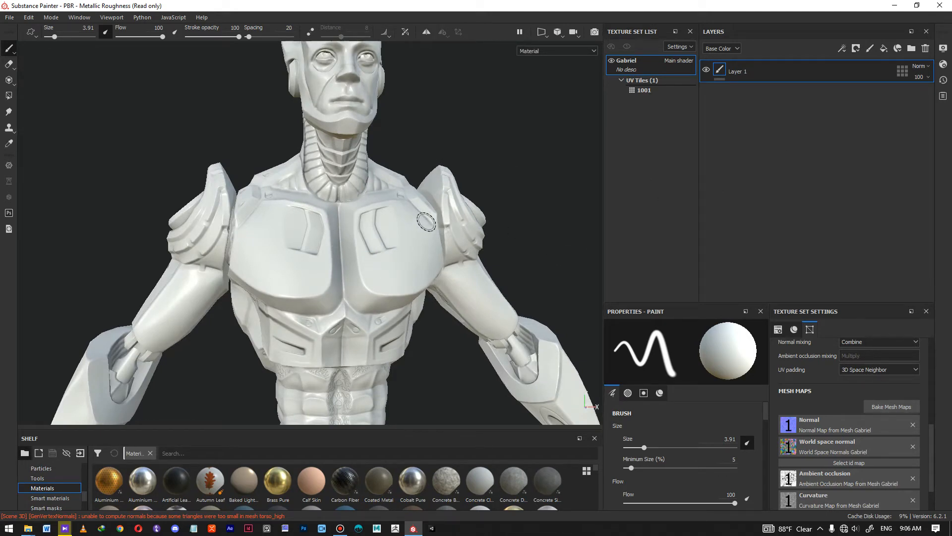
scroll(437, 245, down, 4)
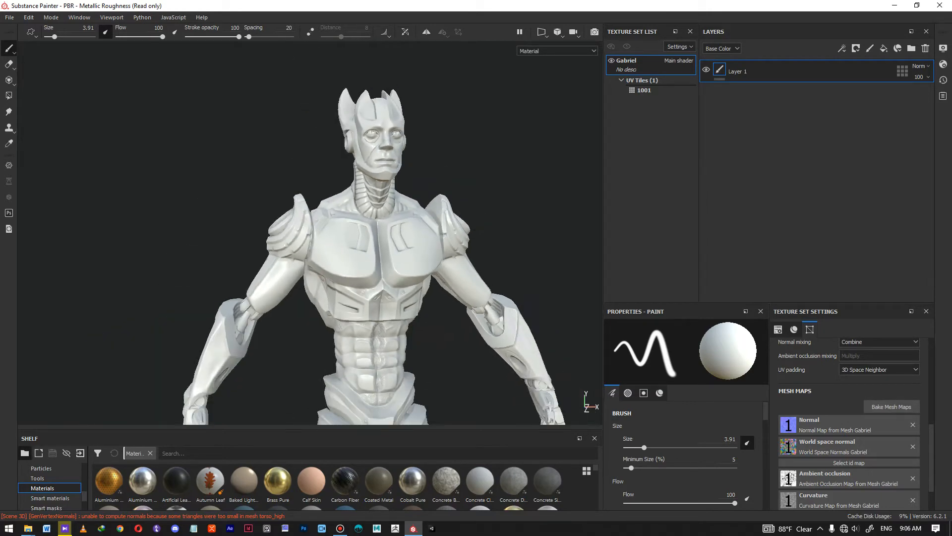
alt+middle_drag(418, 285, 417, 239)
scroll(424, 250, up, 5)
alt+drag(371, 199, 325, 213)
alt+middle_drag(384, 196, 354, 124)
scroll(317, 194, up, 5)
mouse_move(317, 212)
alt+mouse_down()
mouse_move(242, 199)
mouse_move(286, 185)
alt+mouse_up()
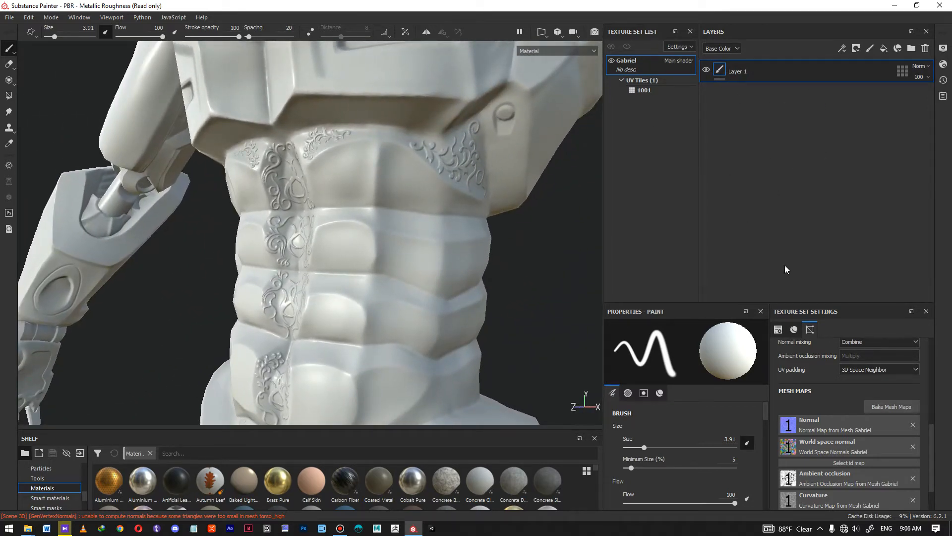
Examine the ornament carvings on the abdomen and the full robot figure, from close up and from a distance
alt+right_drag(420, 256, 30, 237)
alt+drag(412, 281, 485, 302)
alt+right_drag(485, 302, 357, 302)
alt+middle_drag(357, 302, 352, 165)
alt+right_drag(426, 268, 297, 341)
mouse_move(424, 253)
alt+mouse_down()
mouse_move(514, 218)
mouse_move(425, 240)
alt+mouse_up()
alt+middle_drag(395, 256, 396, 407)
scroll(359, 172, up, 3)
alt+middle_drag(372, 214, 366, 296)
scroll(406, 239, up, 1)
alt+drag(435, 198, 369, 190)
scroll(444, 167, down, 4)
alt+drag(431, 200, 473, 203)
scroll(385, 216, down, 3)
alt+middle_drag(423, 251, 391, 188)
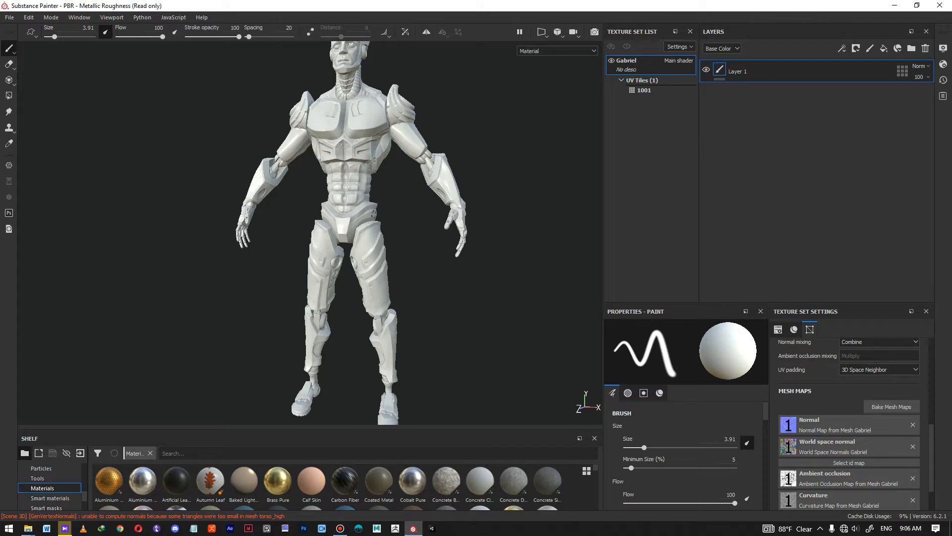
scroll(364, 182, up, 3)
mouse_move(340, 215)
alt+mouse_down()
mouse_move(395, 217)
mouse_move(351, 217)
alt+mouse_up()
scroll(378, 206, up, 5)
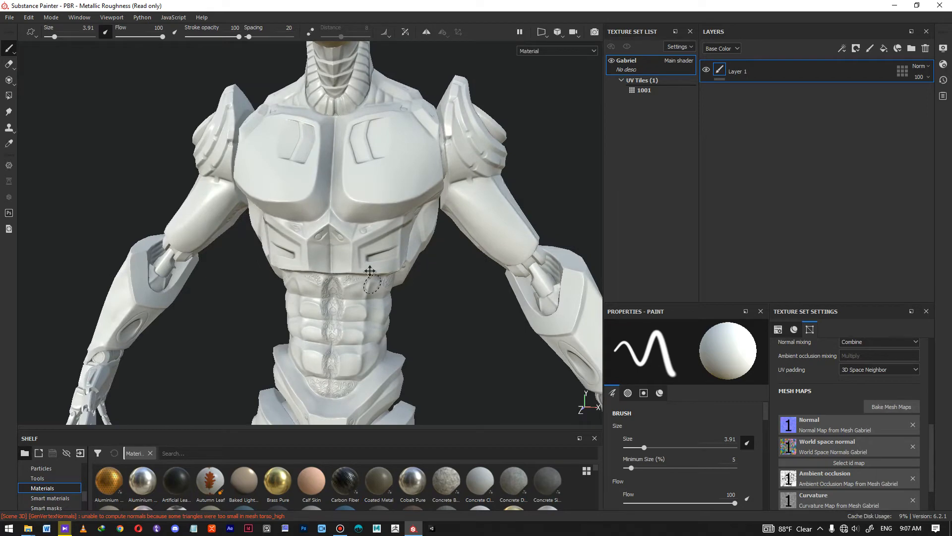
alt+middle_drag(373, 285, 388, 183)
alt+right_drag(388, 182, 338, 305)
alt+drag(338, 305, 397, 276)
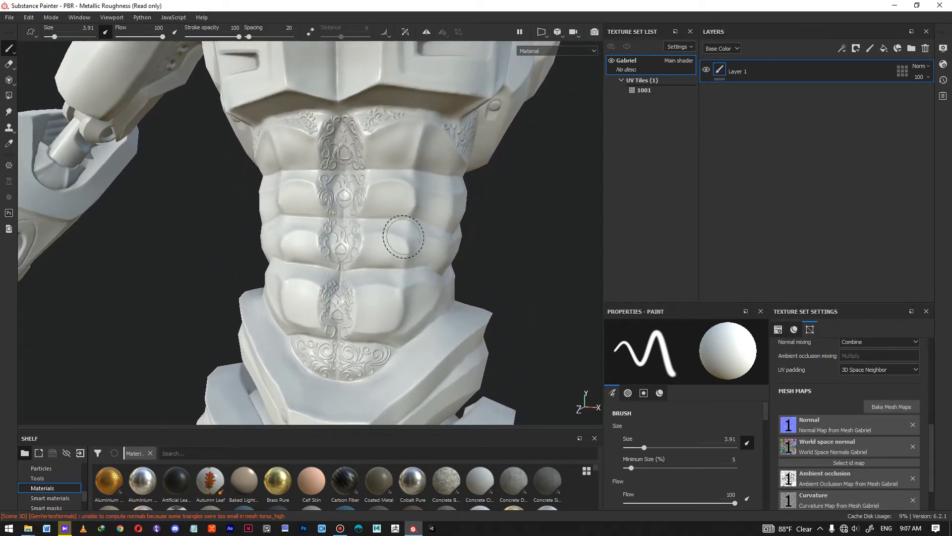
Delete the existing paint layer and add a new fill layer in its place
click(925, 48)
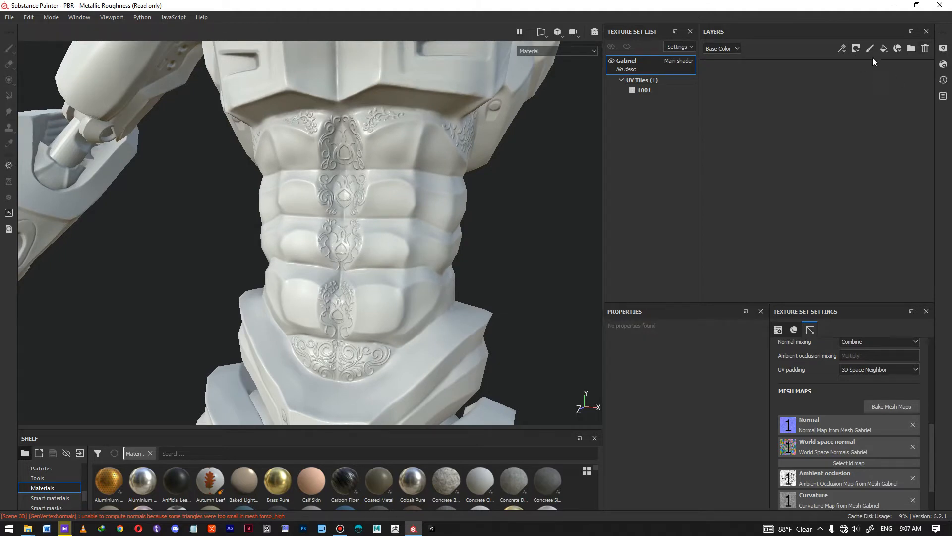
alt+drag(573, 123, 415, 172)
click(885, 49)
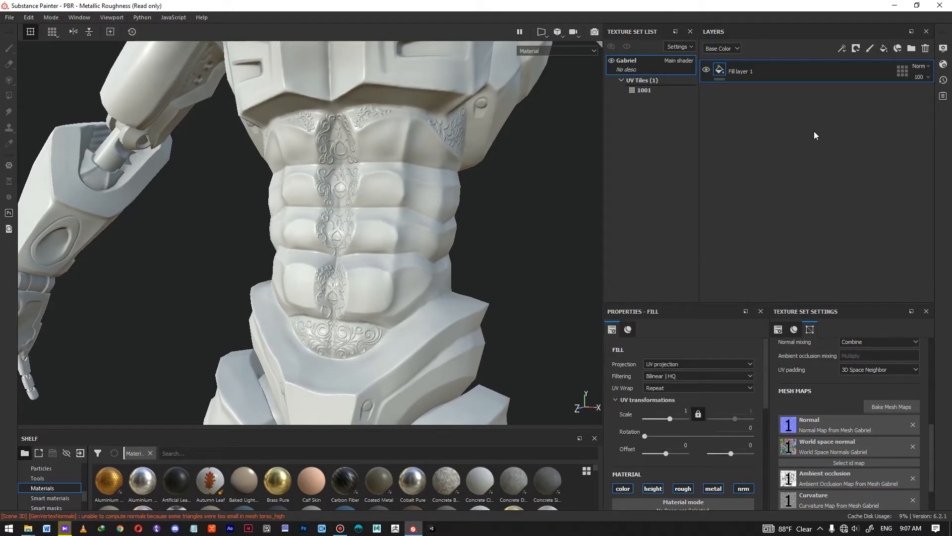
Group the fill layer into a folder named "Gabriel metal" and select the fill layer inside it
key(ctrl+g)
double_click(734, 72)
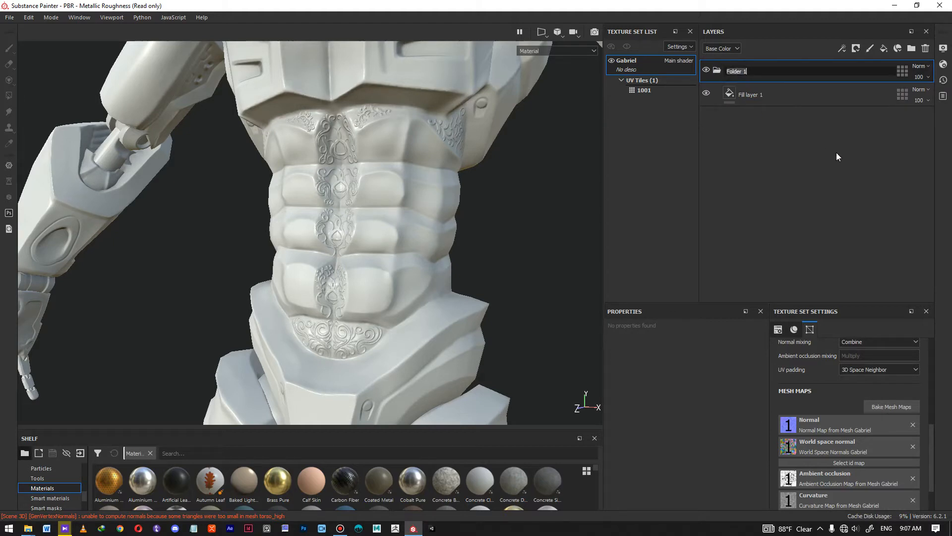
text(Gabriel metal)
key(Return)
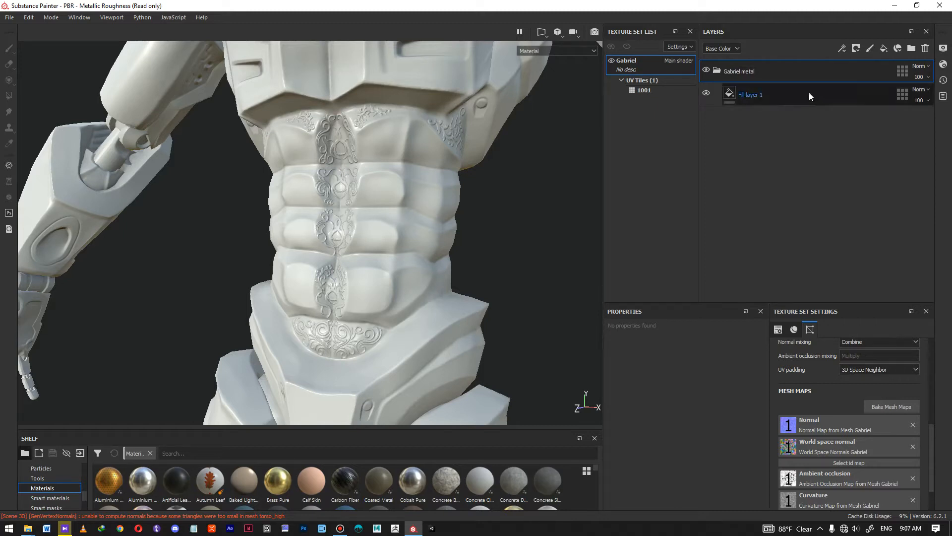
click(764, 99)
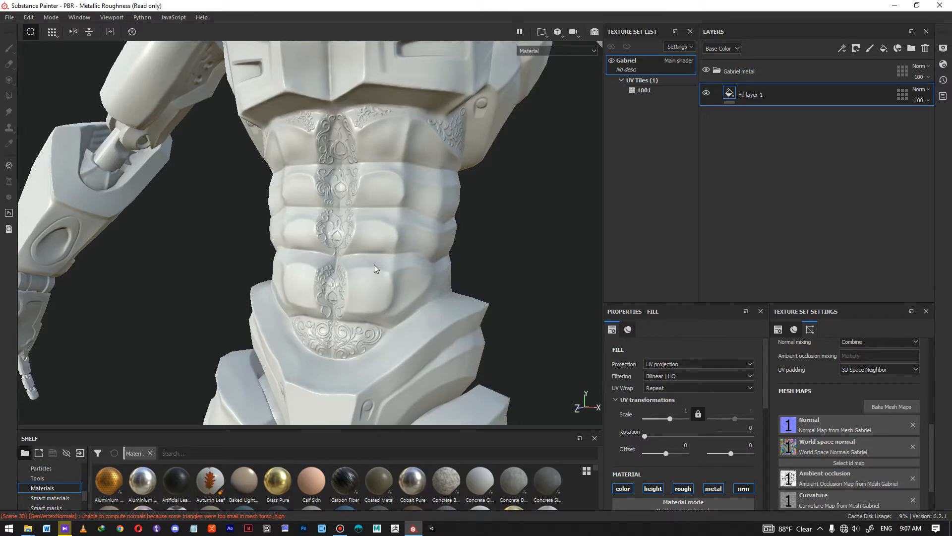
Add a paint layer above the Gabriel metal folder and set its brush base color to bright red
scroll(375, 268, down, 10)
mouse_move(401, 242)
alt+mouse_down()
mouse_move(430, 244)
mouse_move(397, 248)
alt+mouse_up()
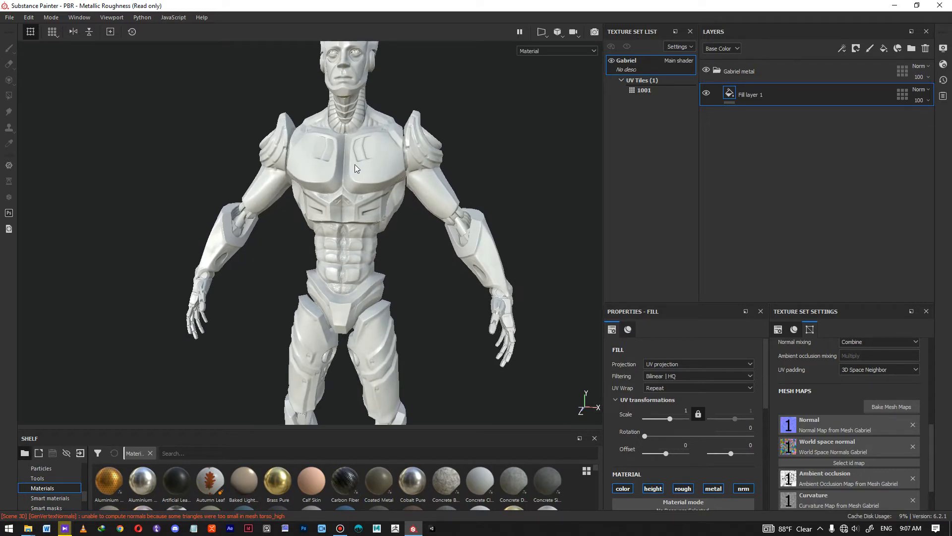
alt+right_drag(362, 164, 416, 263)
alt+right_drag(386, 188, 365, 140)
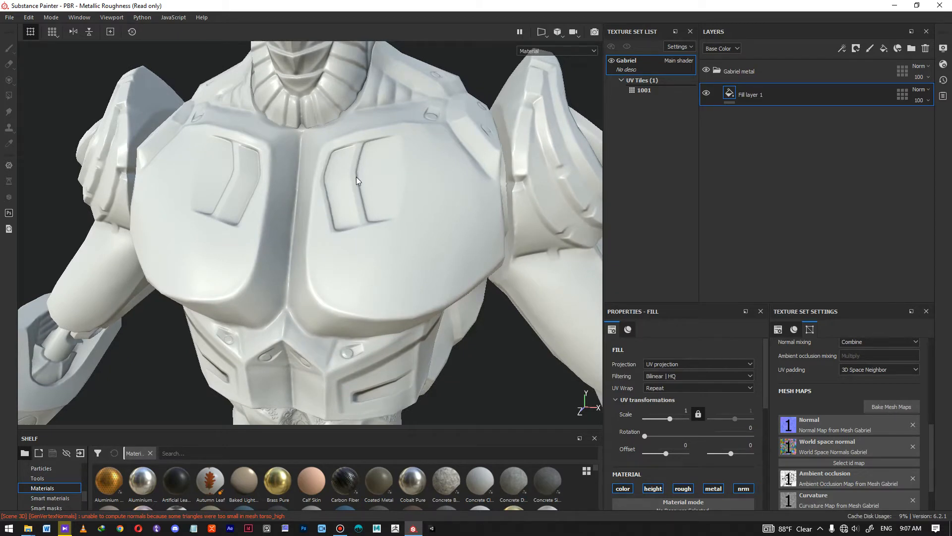
alt+right_drag(417, 232, 397, 218)
click(827, 73)
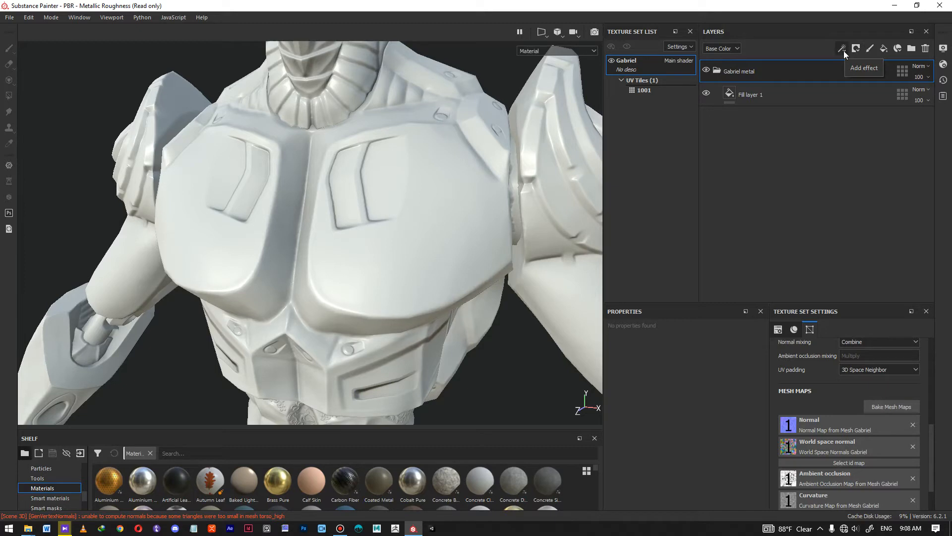
click(871, 48)
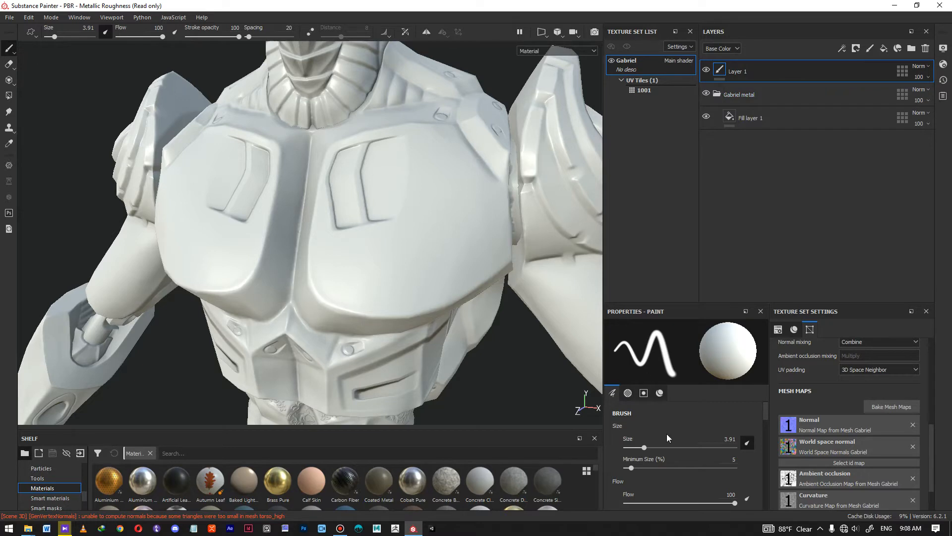
scroll(713, 409, down, 5)
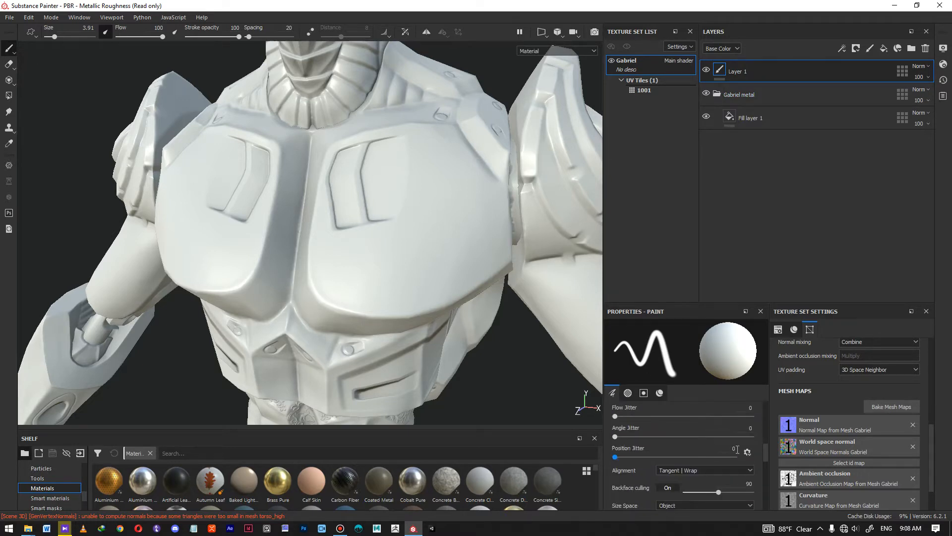
drag(763, 456, 762, 504)
click(706, 492)
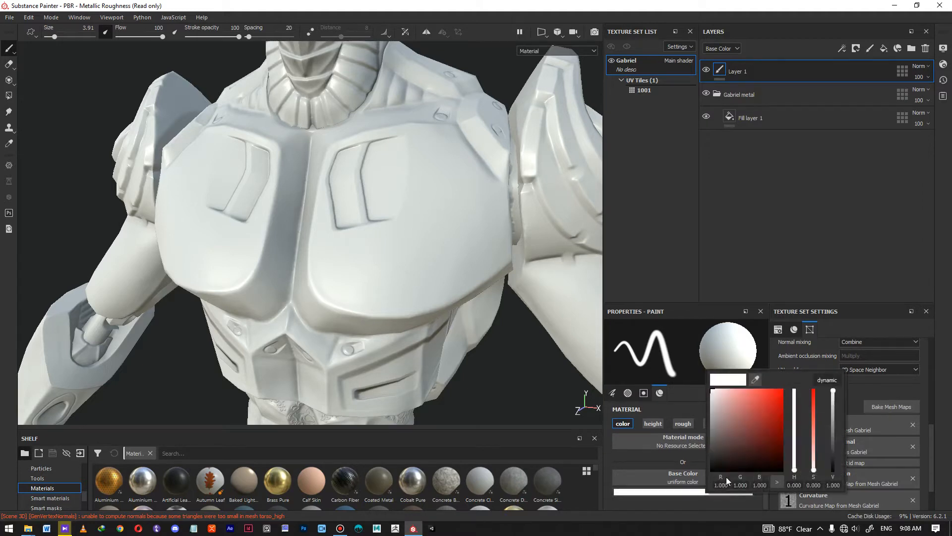
drag(778, 383, 802, 367)
click(516, 347)
Paint one curved red stroke across the figure's left chest plate with the 3.91 brush size
alt+middle_drag(430, 284, 435, 310)
alt+middle_drag(414, 254, 383, 263)
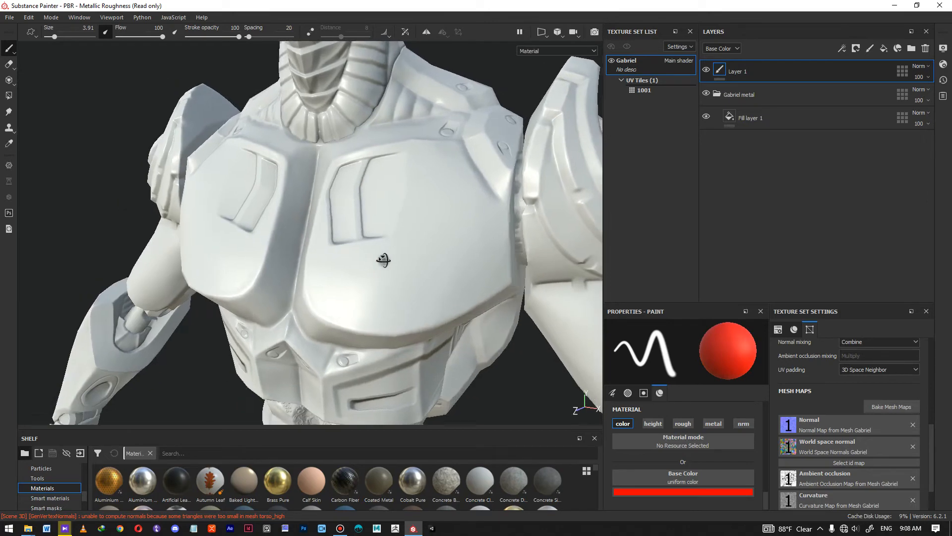
mouse_move(484, 254)
mouse_down()
mouse_move(454, 276)
mouse_move(368, 264)
mouse_move(355, 172)
mouse_up()
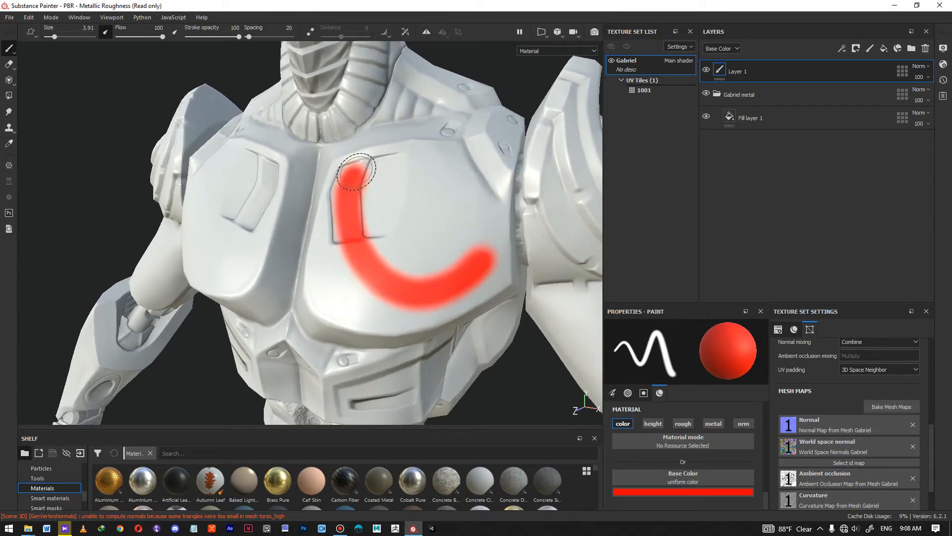
alt+drag(351, 260, 350, 186)
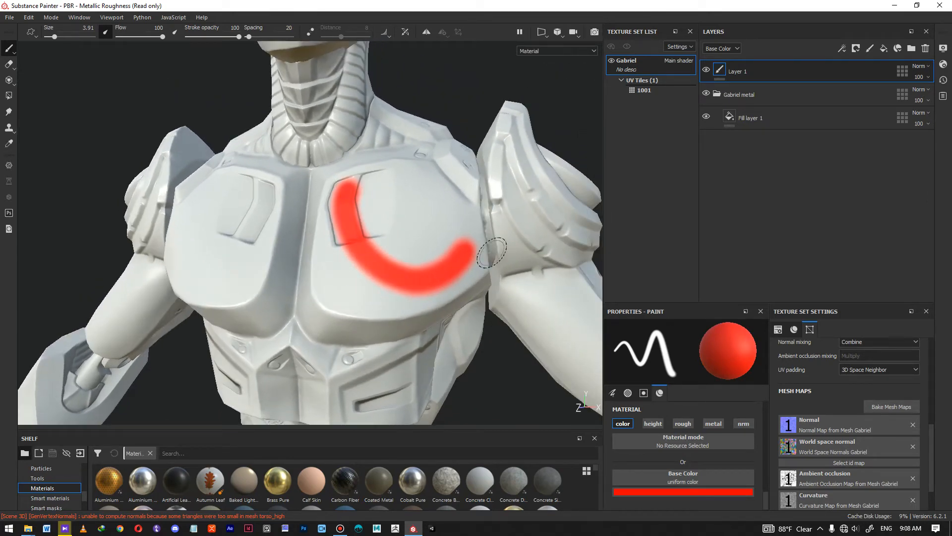
mouse_move(479, 277)
alt+right_down()
mouse_move(407, 316)
mouse_move(465, 309)
alt+right_up()
scroll(391, 269, up, 5)
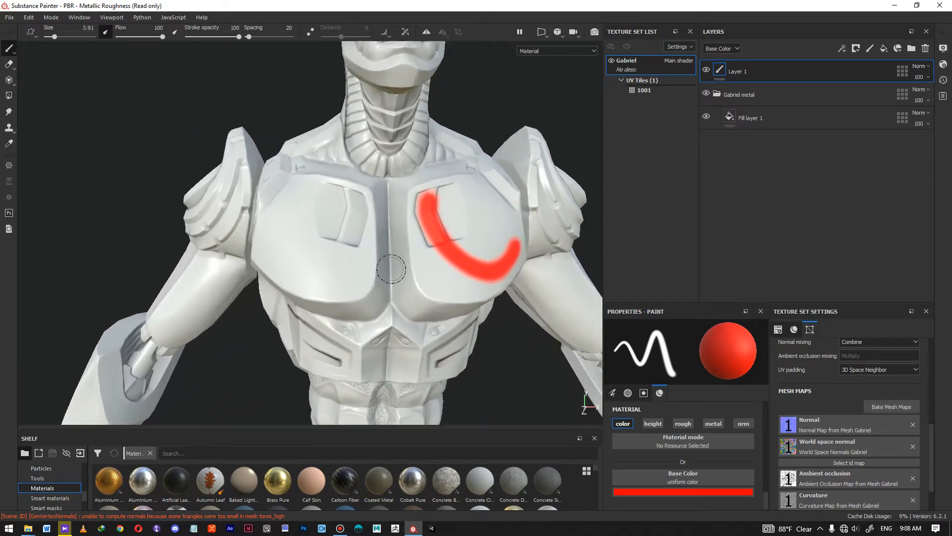
scroll(391, 269, up, 2)
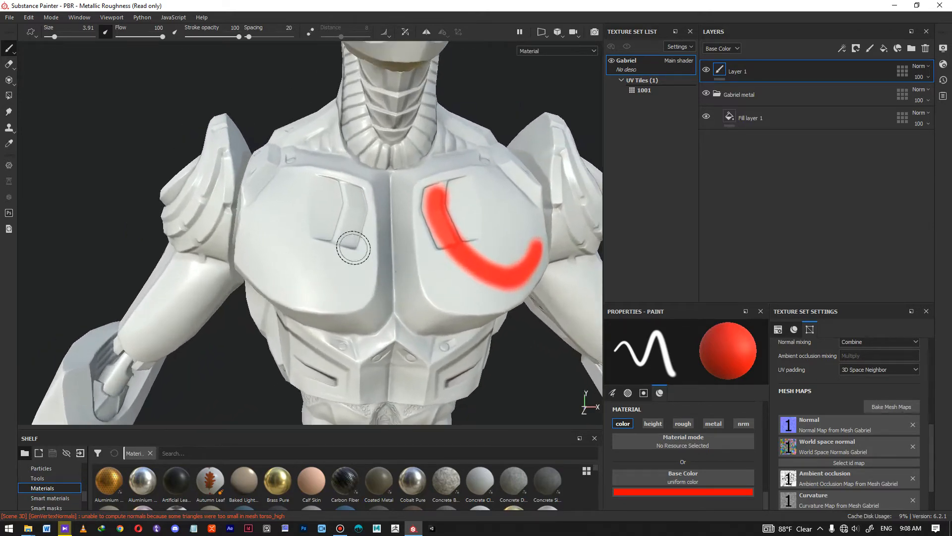
Add a second fill layer above the paint layer and give it a black mask
click(884, 49)
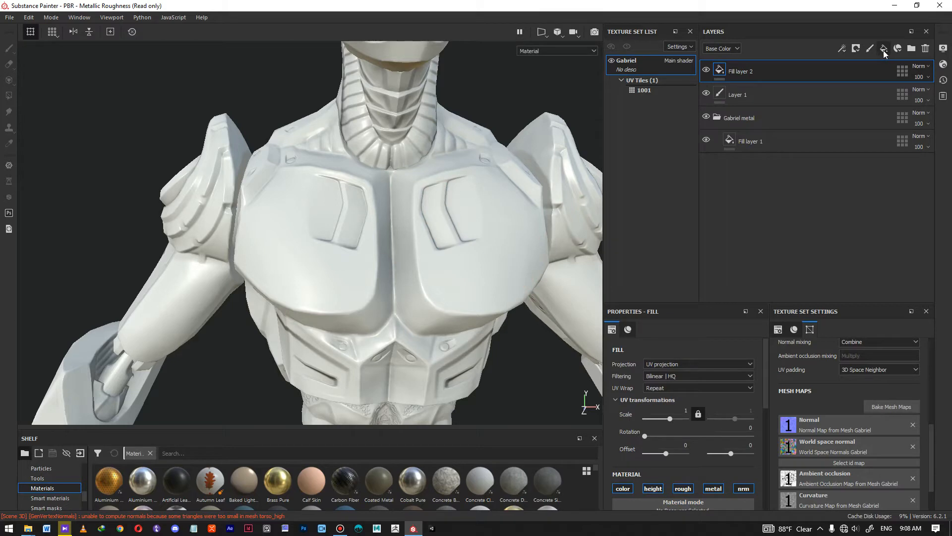
right_click(761, 74)
click(804, 90)
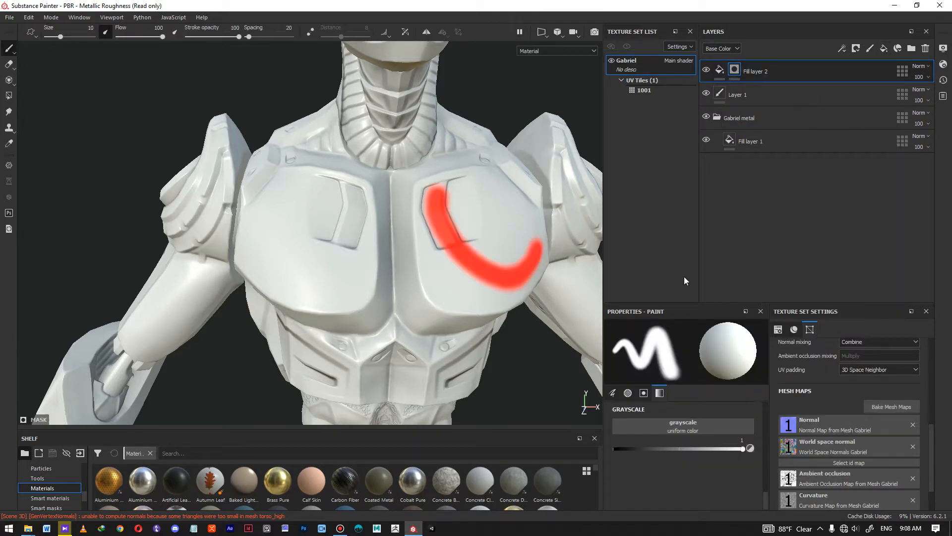
Restrict the second fill layer to the color channel only and set its base color to bright red
click(719, 69)
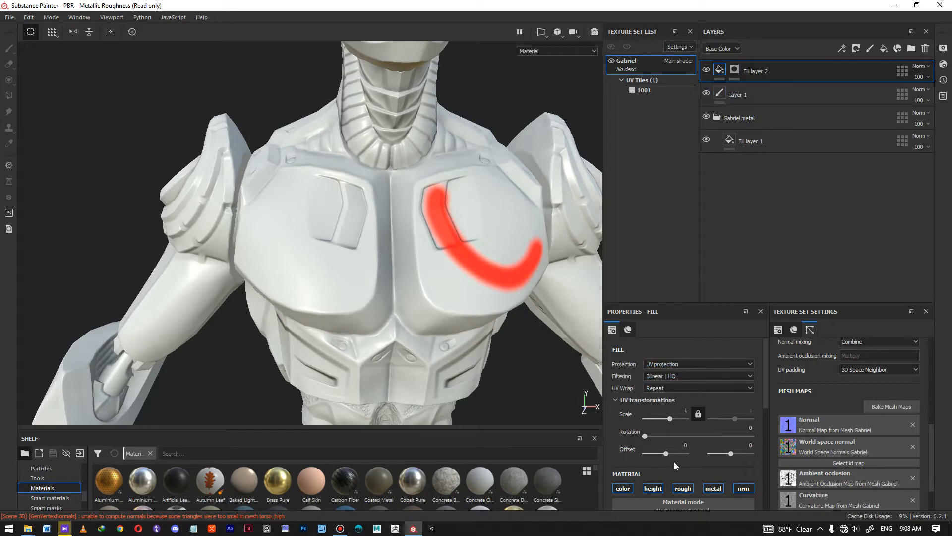
scroll(675, 451, down, 3)
click(660, 400)
click(683, 400)
click(714, 399)
click(743, 399)
click(656, 469)
drag(721, 426, 763, 336)
click(692, 497)
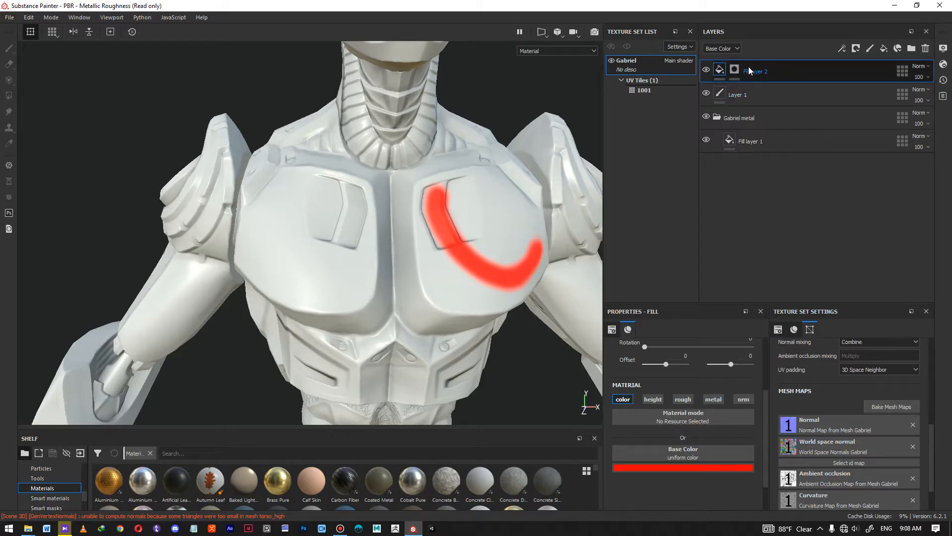
Add a paint effect to the mask of the second fill layer
click(735, 70)
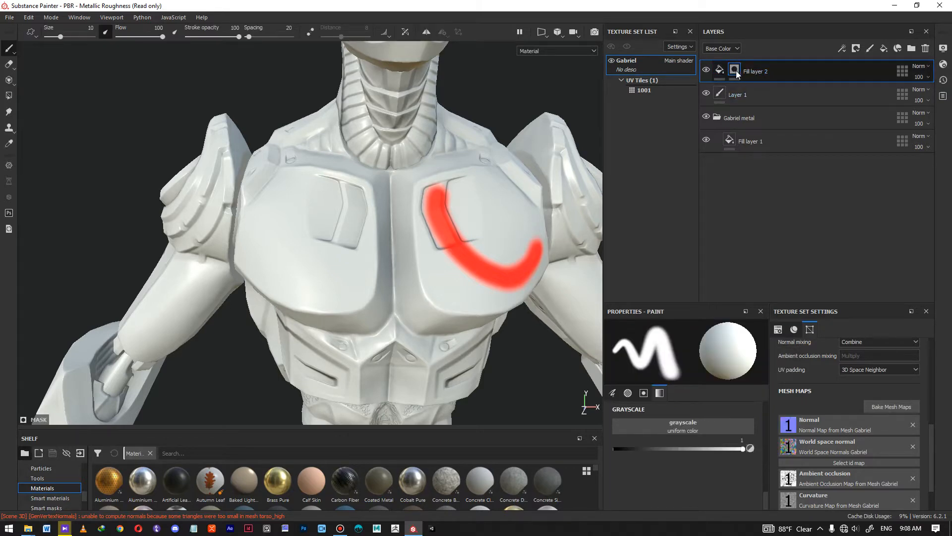
right_click(736, 70)
click(789, 279)
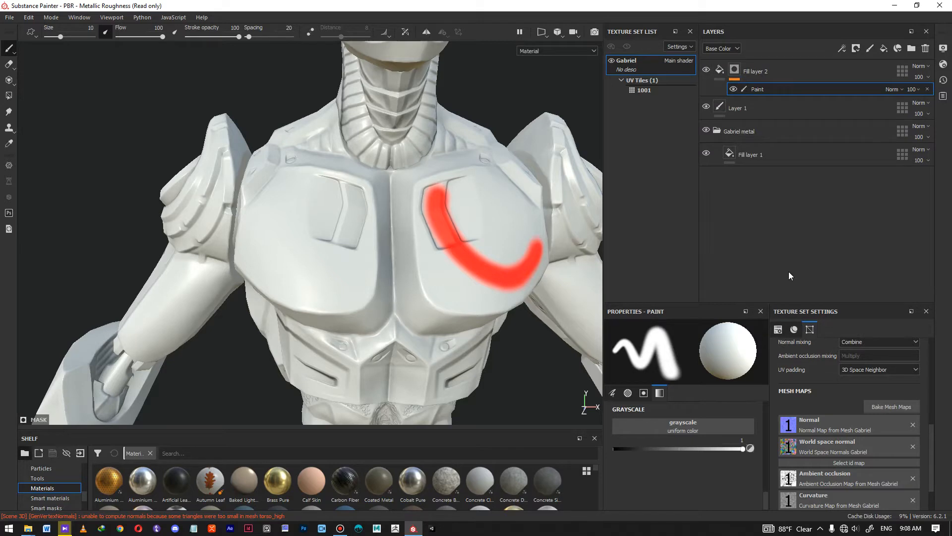
Reduce the brush size to 3.32 and paint a curved stroke in the mask across the figure's right chest plate
alt+drag(358, 210, 414, 216)
key(bracketleft)
key(bracketleft)
key(bracketleft)
key(bracketleft)
key(bracketleft)
key(bracketleft)
key(bracketleft)
key(bracketleft)
key(bracketleft)
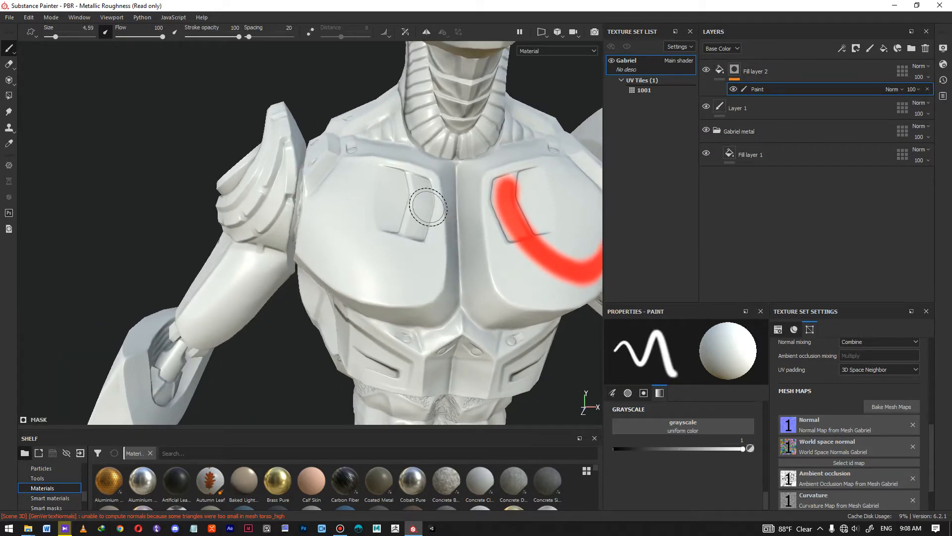
key(bracketright)
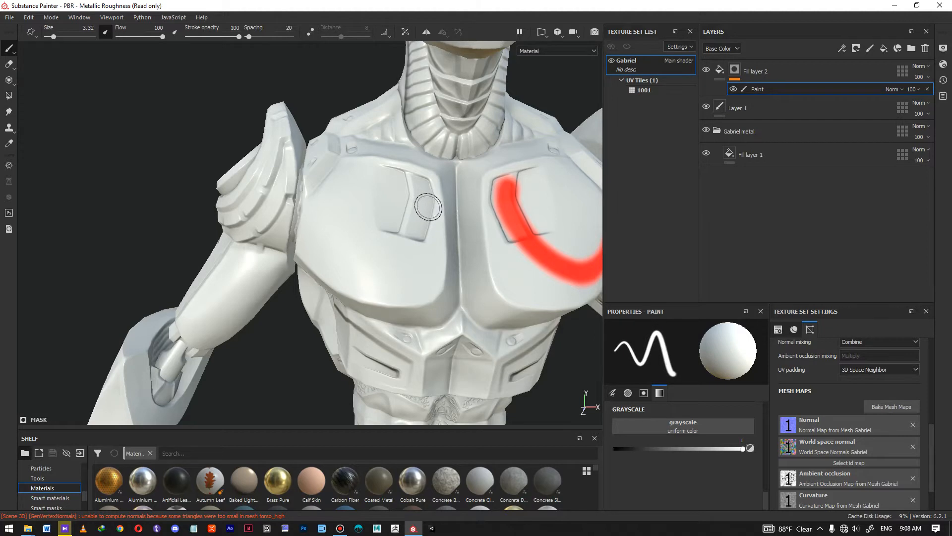
mouse_move(440, 219)
alt+mouse_down()
mouse_move(403, 207)
mouse_move(378, 286)
mouse_move(279, 232)
alt+mouse_up()
alt+drag(436, 272, 336, 262)
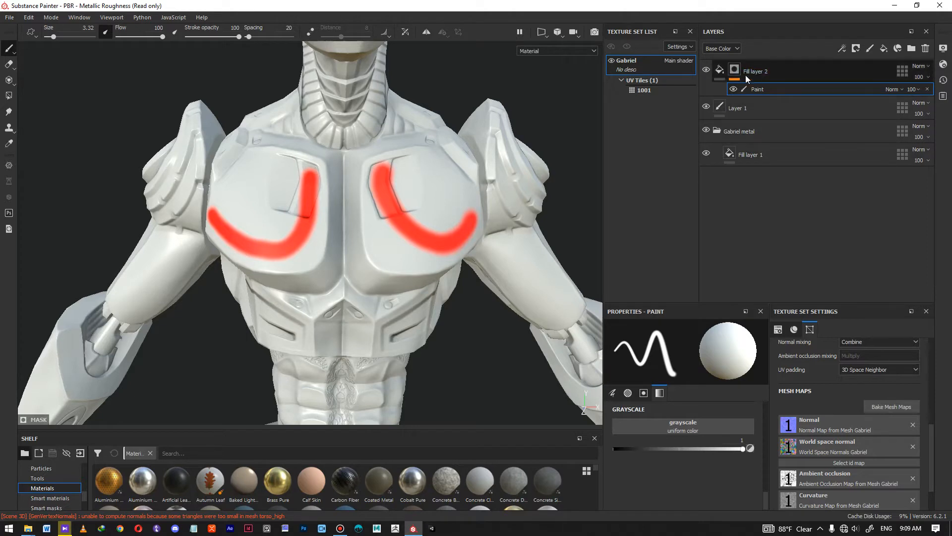
Change the second fill layer's base color to magenta with a hue of about 0.91
click(720, 73)
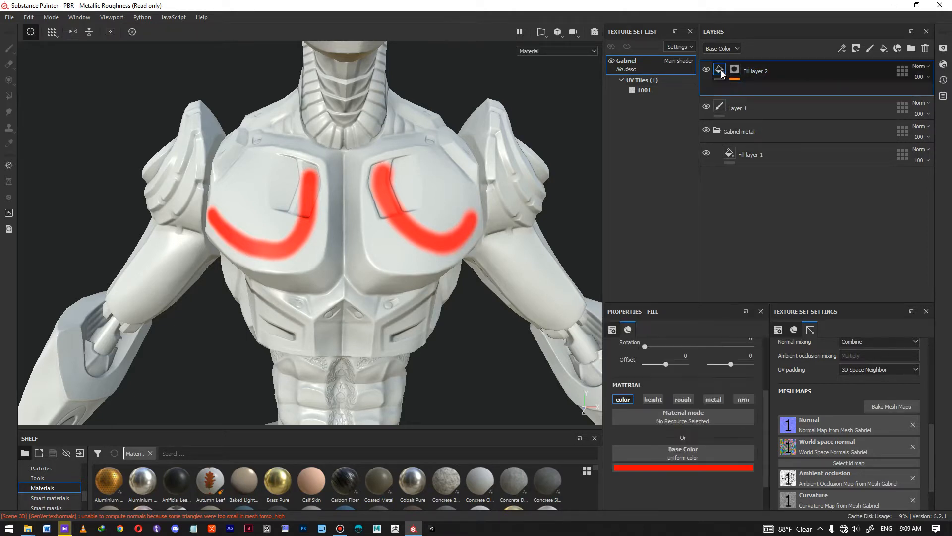
click(691, 469)
drag(780, 444, 781, 377)
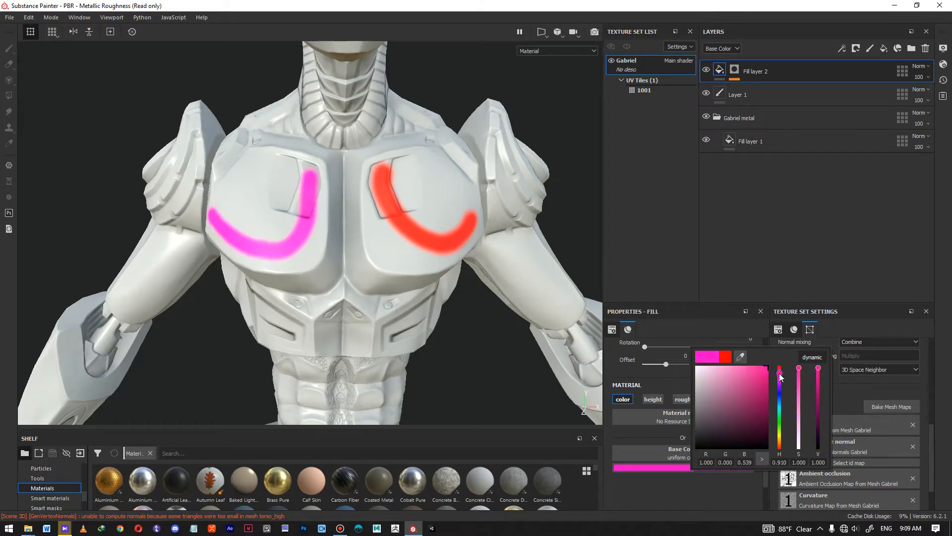
click(723, 501)
Enable the fill layer's metallic and roughness channels, setting metallic to 1 and roughness to about 0.5887
click(719, 399)
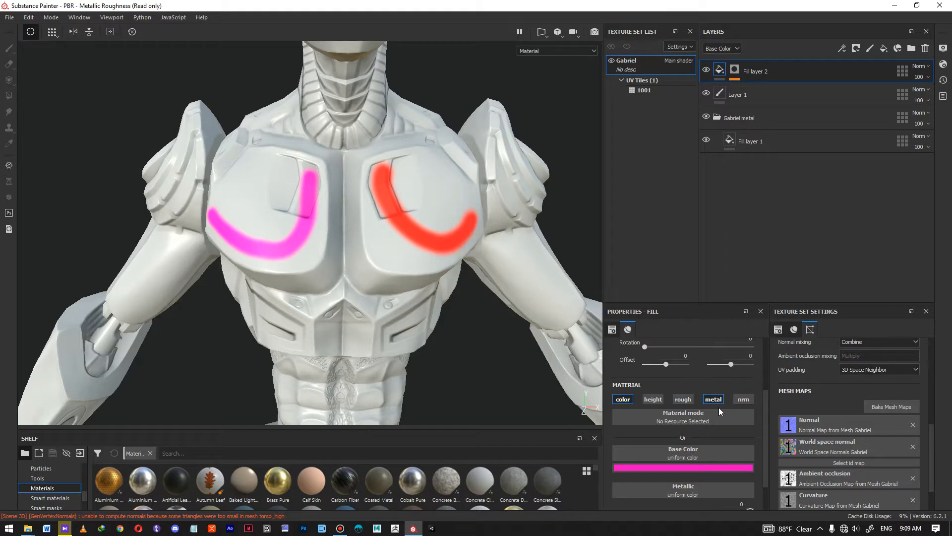
scroll(670, 461, down, 2)
drag(729, 473, 746, 473)
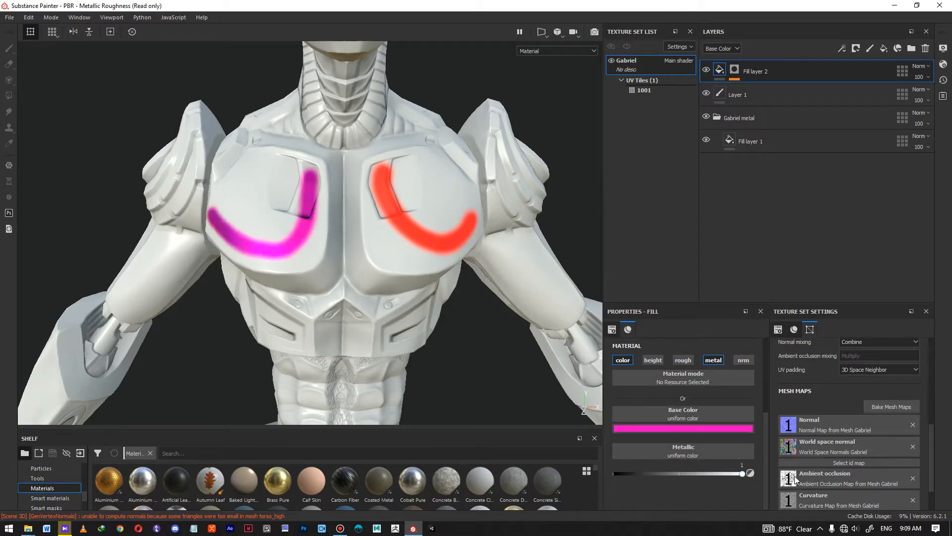
click(682, 360)
mouse_move(652, 472)
mouse_down()
mouse_move(579, 476)
mouse_move(752, 481)
mouse_move(691, 474)
mouse_up()
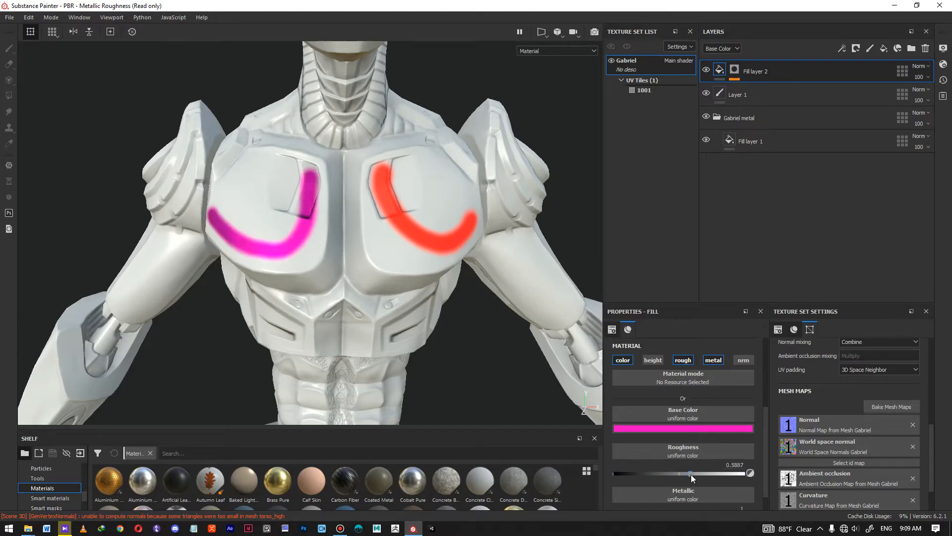
Enable the fill layer's height channel and set the height to about -0.4038
click(654, 360)
mouse_move(680, 474)
mouse_down()
mouse_move(697, 471)
mouse_move(652, 474)
mouse_up()
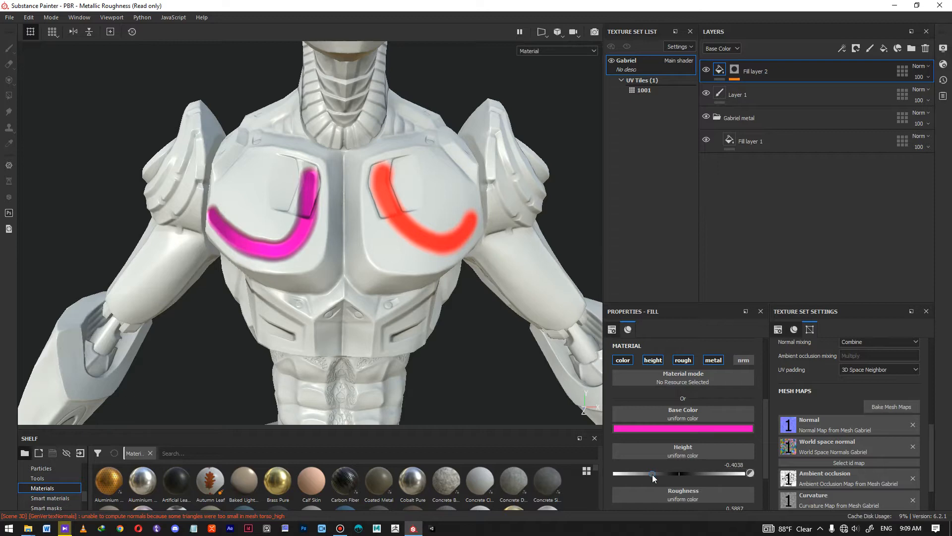
alt+drag(430, 197, 396, 252)
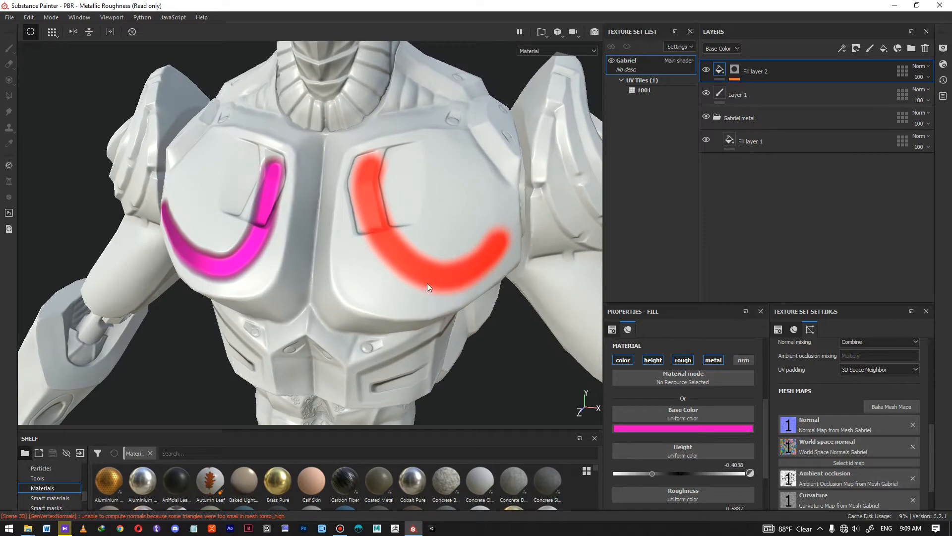
Delete the painted Layer 1 and the masked Fill layer 2, keeping only the Gabriel metal folder and its fill layer
click(755, 92)
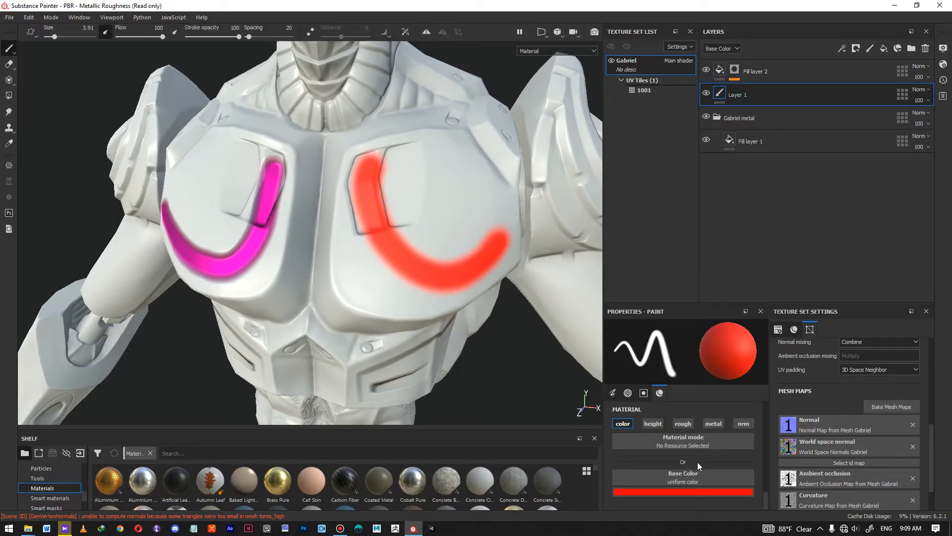
scroll(698, 463, up, 3)
scroll(704, 482, down, 3)
scroll(416, 251, down, 1)
alt+drag(336, 224, 350, 213)
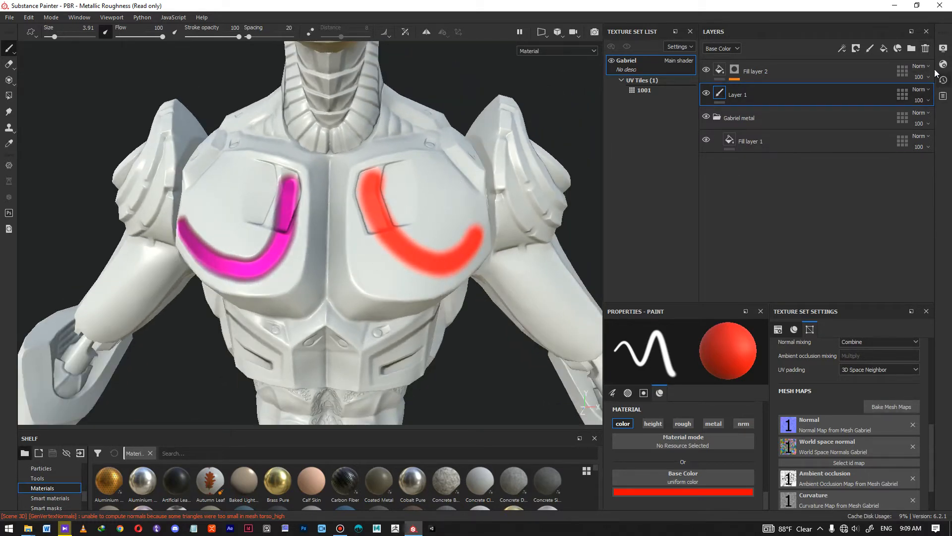
click(925, 48)
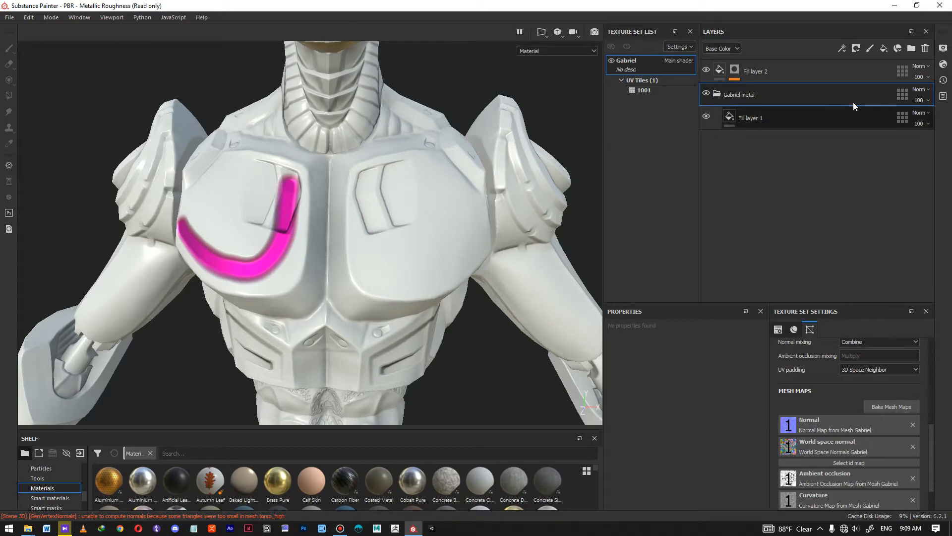
click(849, 73)
click(927, 48)
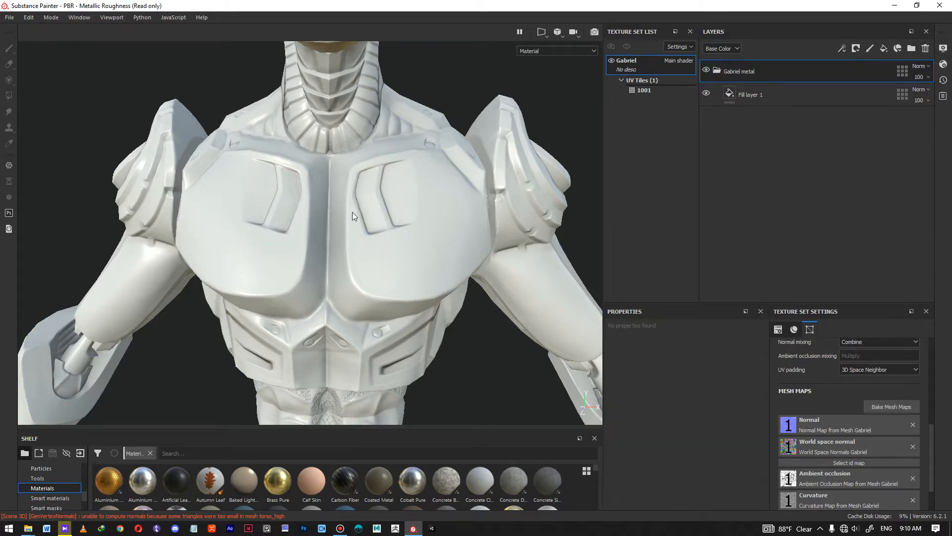
Examine the unpainted robot from the front and at an angle, from the full figure to the chest and abdomen
alt+right_drag(391, 185, 408, 203)
alt+drag(408, 204, 329, 188)
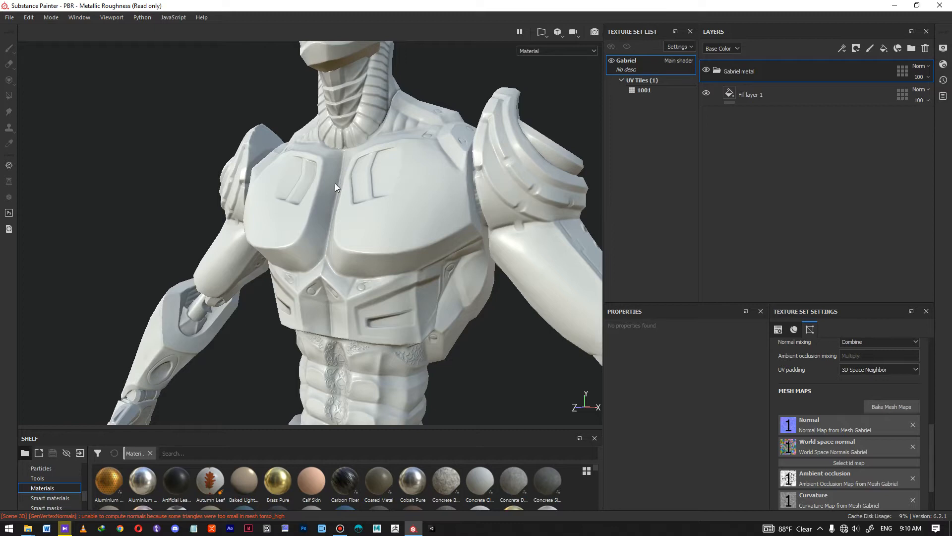
alt+drag(365, 214, 431, 242)
alt+right_drag(432, 242, 284, 258)
alt+middle_drag(284, 258, 239, 219)
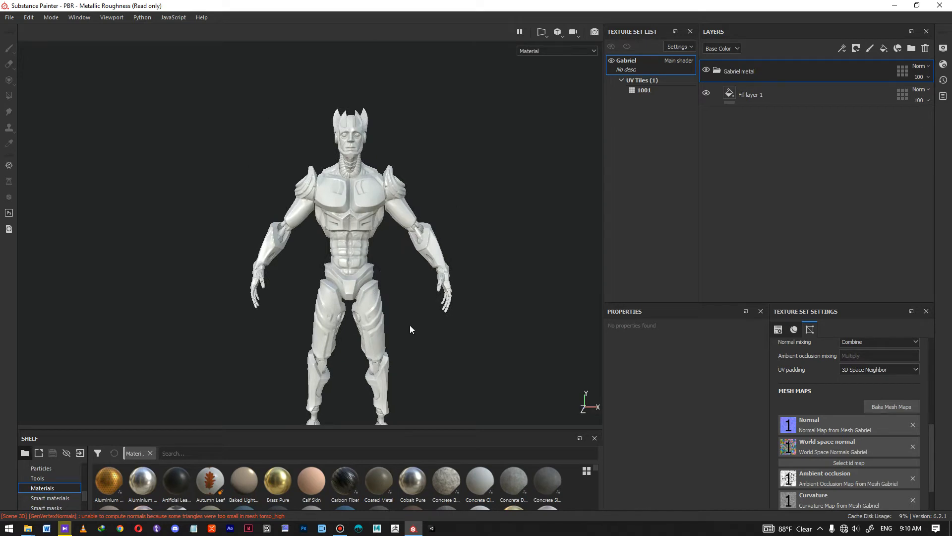
alt+middle_drag(413, 332, 388, 278)
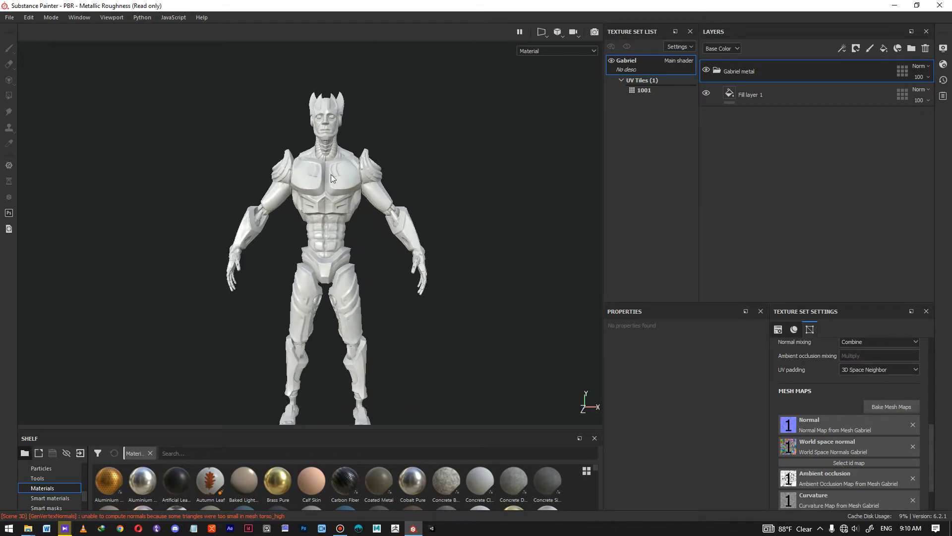
alt+right_drag(305, 206, 396, 343)
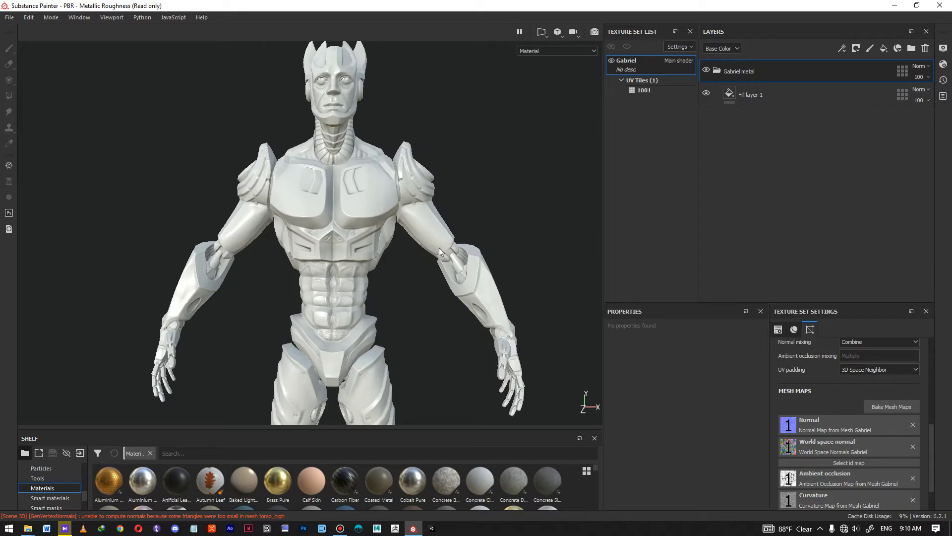
alt+right_drag(343, 157, 439, 370)
alt+middle_drag(439, 370, 408, 348)
alt+drag(387, 219, 323, 217)
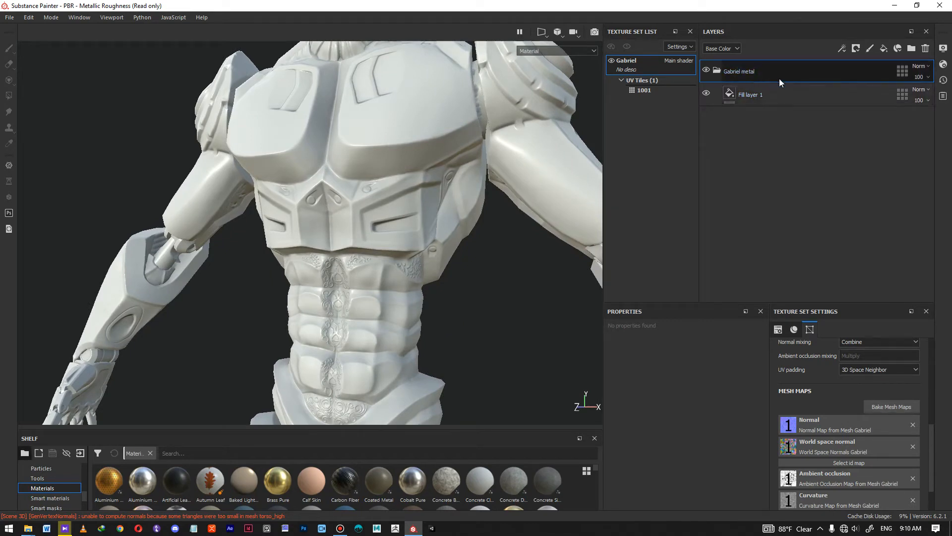
Set Fill layer 1's base color to a neutral gray with value 0.170 and disable its height and normal channels
click(793, 100)
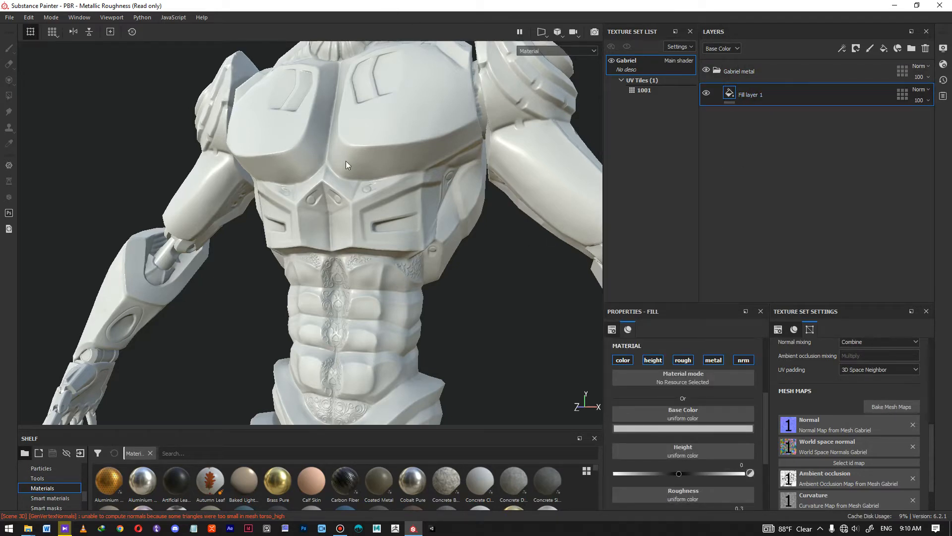
alt+middle_drag(363, 278, 384, 211)
alt+right_drag(384, 210, 430, 266)
alt+middle_drag(429, 266, 418, 258)
alt+right_drag(408, 192, 433, 222)
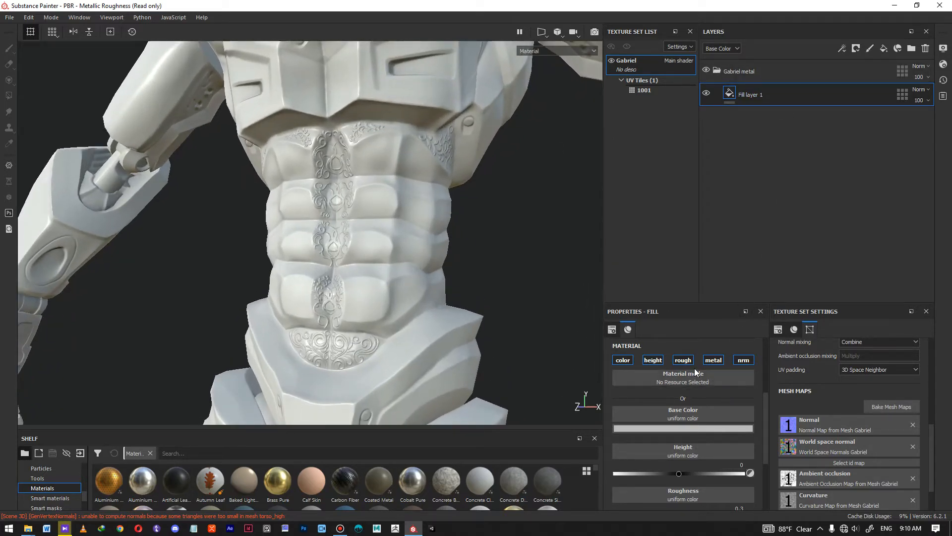
click(679, 427)
drag(690, 387, 663, 368)
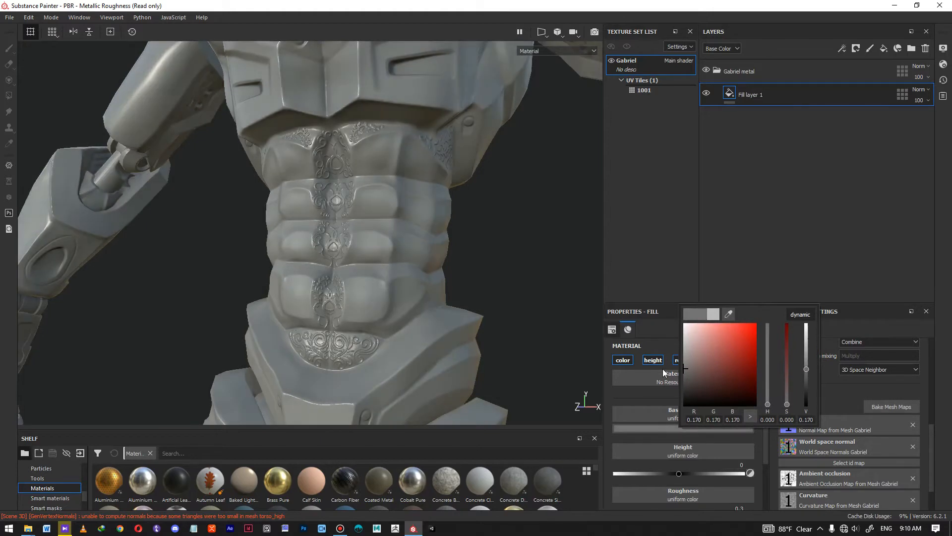
click(651, 393)
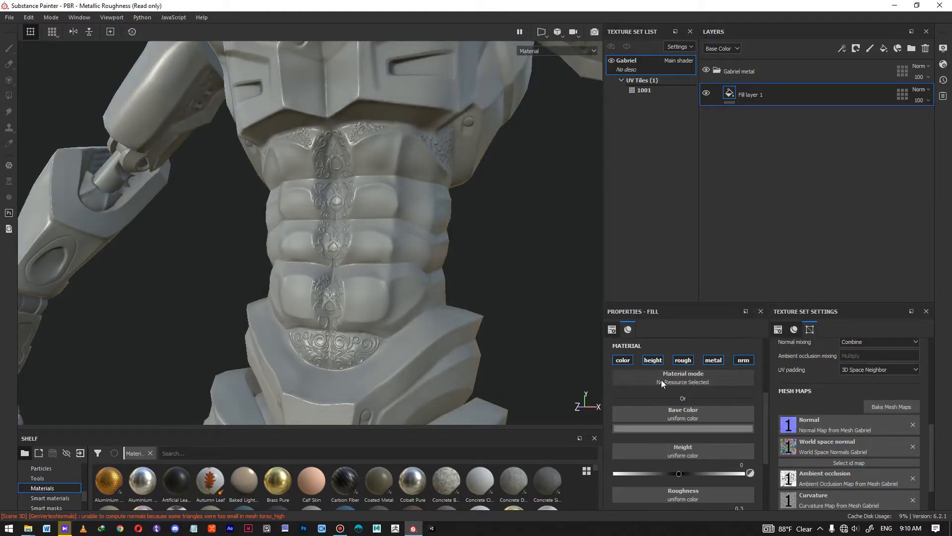
click(654, 360)
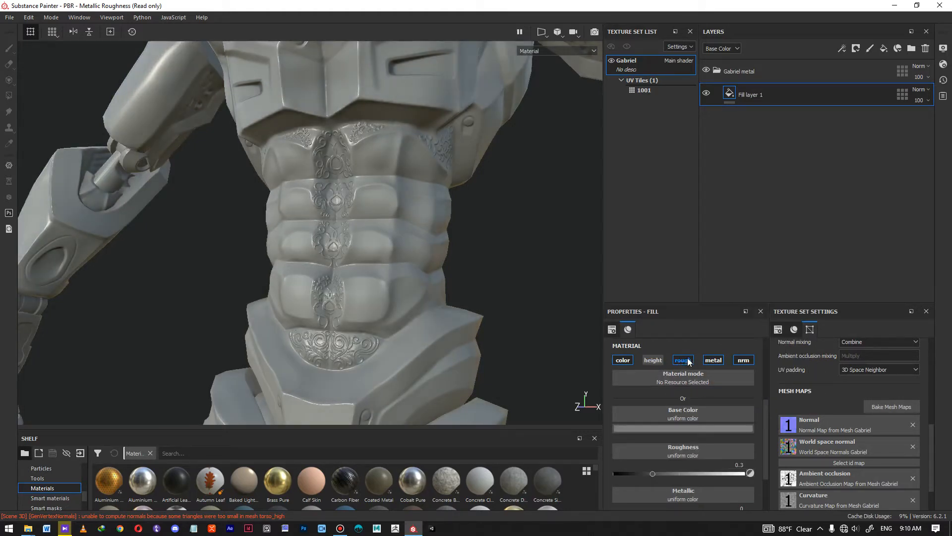
click(743, 360)
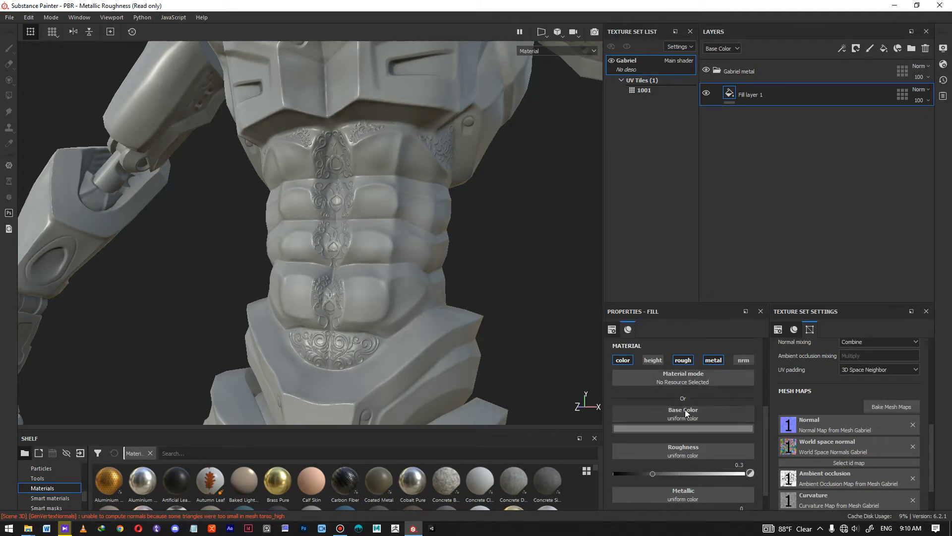
Set Fill layer 1's roughness to about 0.6113 and metallic to about 0.8113
scroll(674, 392, down, 1)
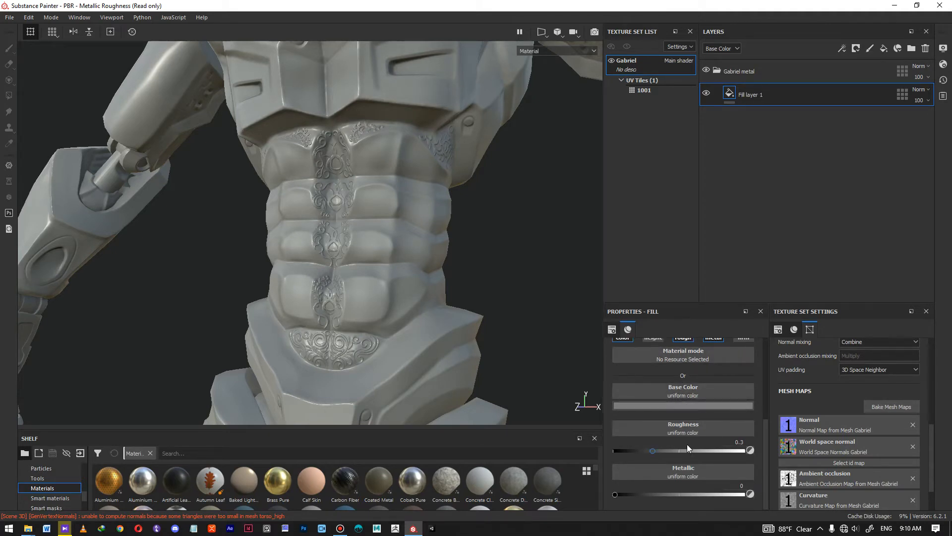
mouse_move(652, 451)
mouse_down()
mouse_move(712, 451)
mouse_move(694, 452)
mouse_up()
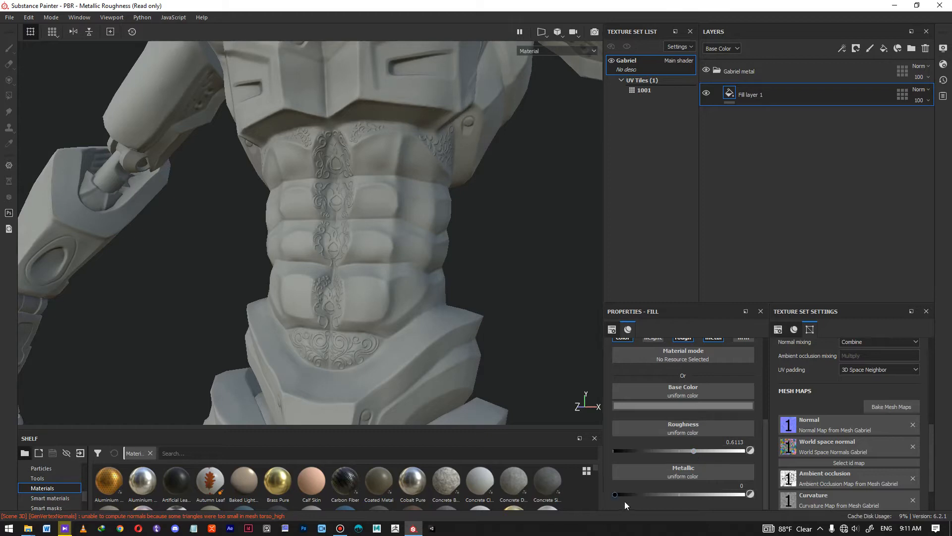
drag(615, 494, 766, 490)
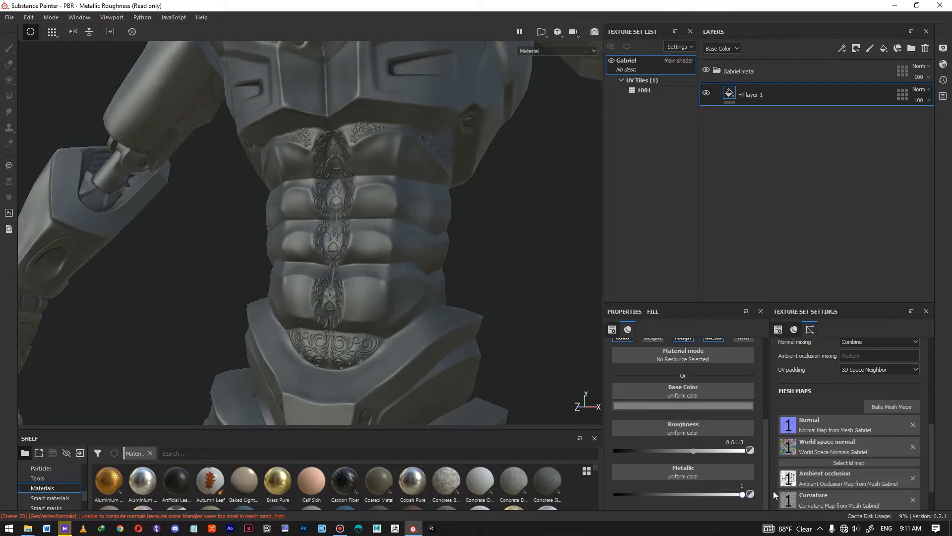
mouse_move(717, 495)
mouse_down()
mouse_move(681, 496)
mouse_move(720, 496)
mouse_up()
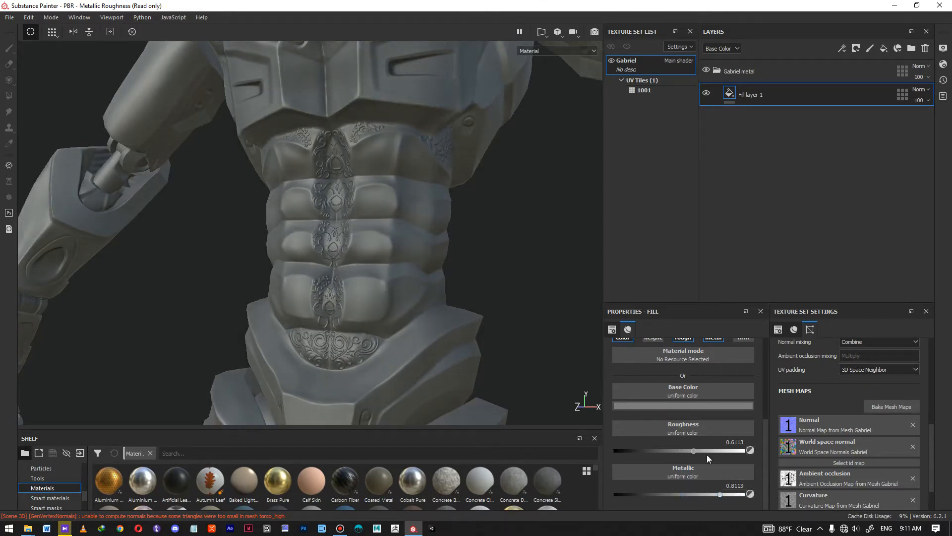
Set Fill layer 1 to a light gray base color of value 0.549, with roughness about 0.4906 and metallic about 0.6679
click(689, 405)
drag(698, 444, 676, 445)
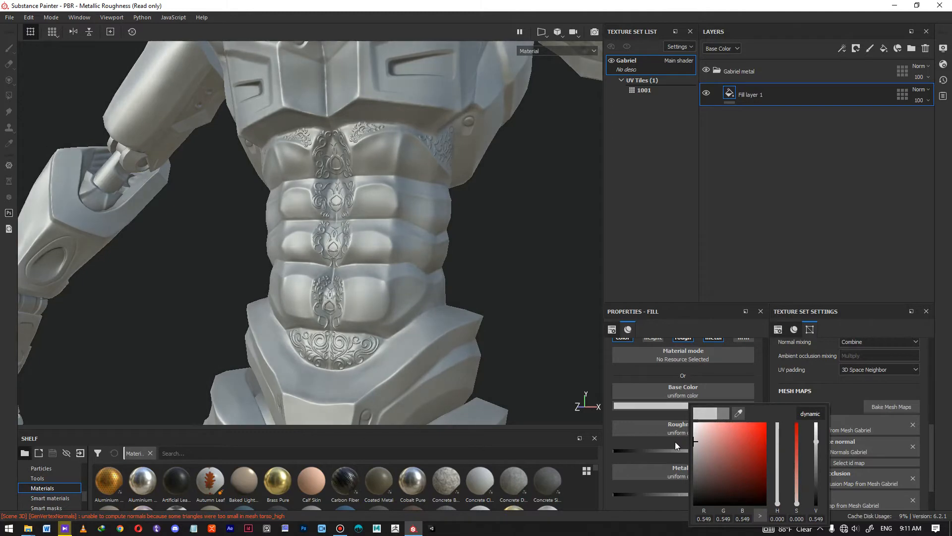
click(674, 458)
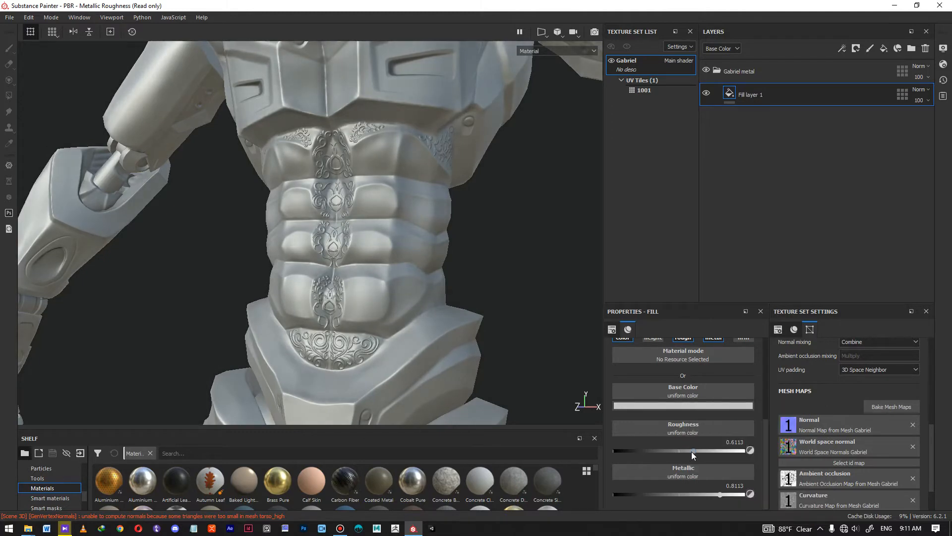
mouse_move(693, 451)
mouse_down()
mouse_move(667, 453)
mouse_move(678, 455)
mouse_up()
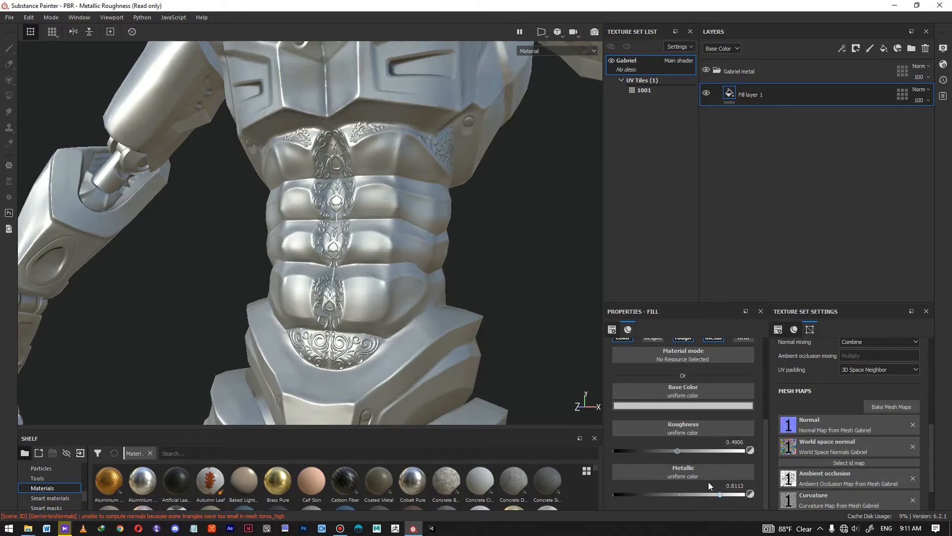
drag(678, 494, 700, 494)
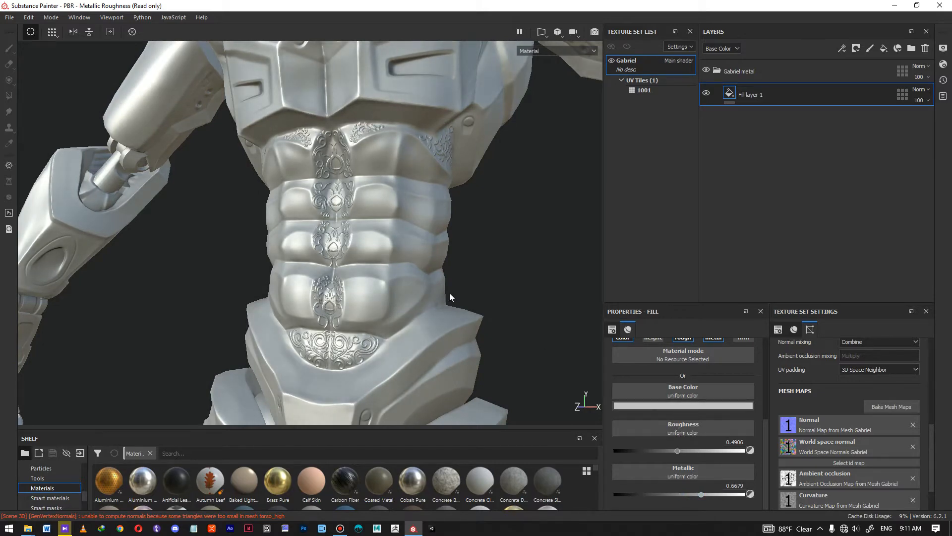
Inspect how the metal catches light on the abdomen, engraved ornament and hips from several angles and distances
alt+drag(438, 228, 380, 262)
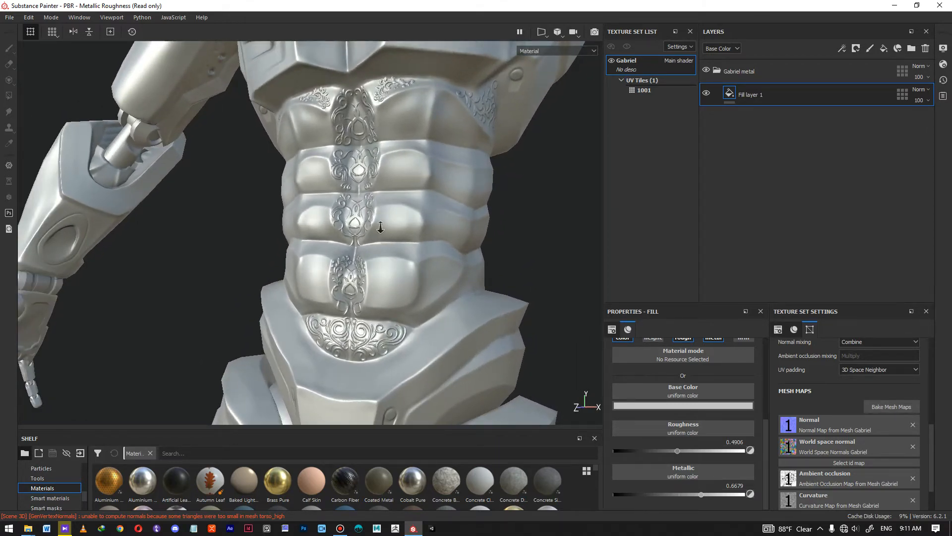
scroll(380, 224, down, 3)
alt+drag(430, 203, 400, 198)
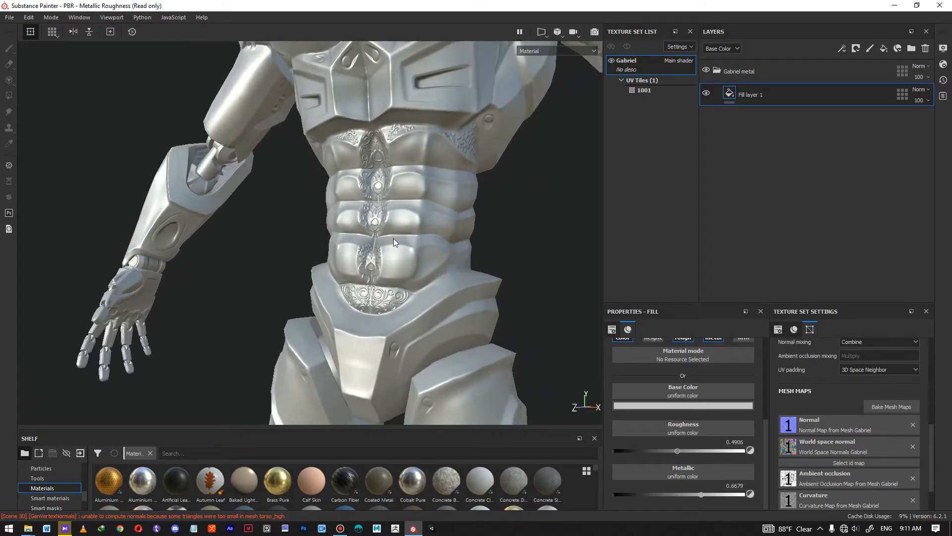
scroll(410, 241, up, 3)
alt+middle_drag(410, 241, 415, 208)
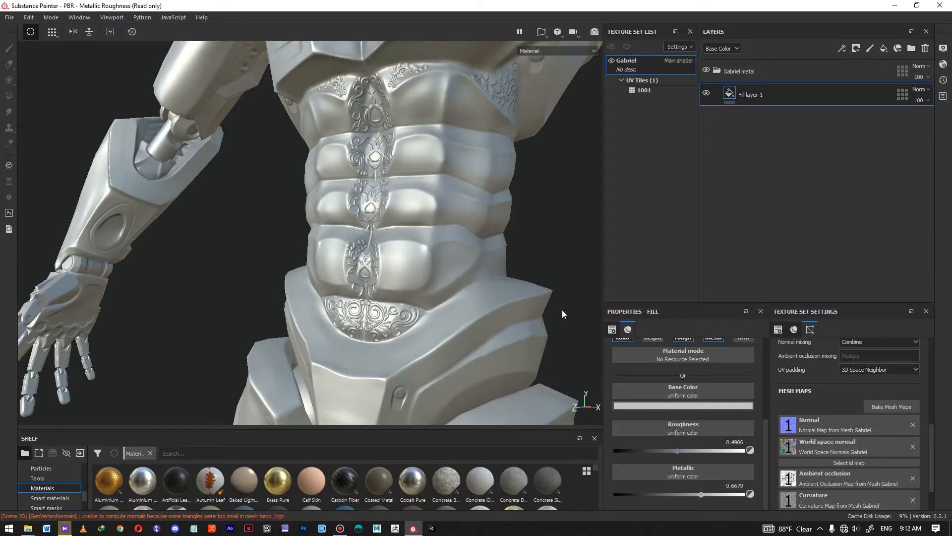
alt+drag(445, 200, 450, 239)
alt+right_drag(450, 239, 442, 264)
alt+right_drag(457, 298, 381, 263)
alt+drag(380, 264, 421, 282)
alt+right_drag(421, 283, 443, 237)
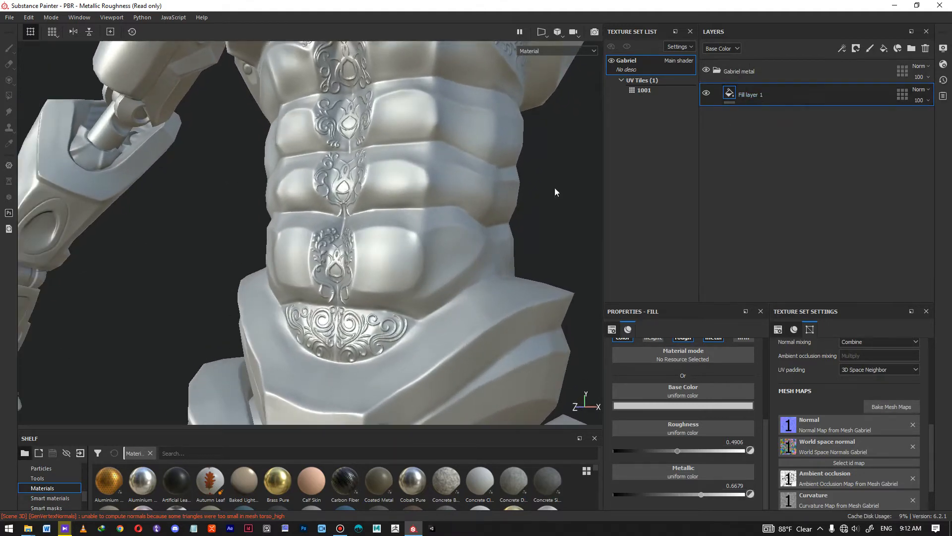
alt+drag(405, 201, 398, 265)
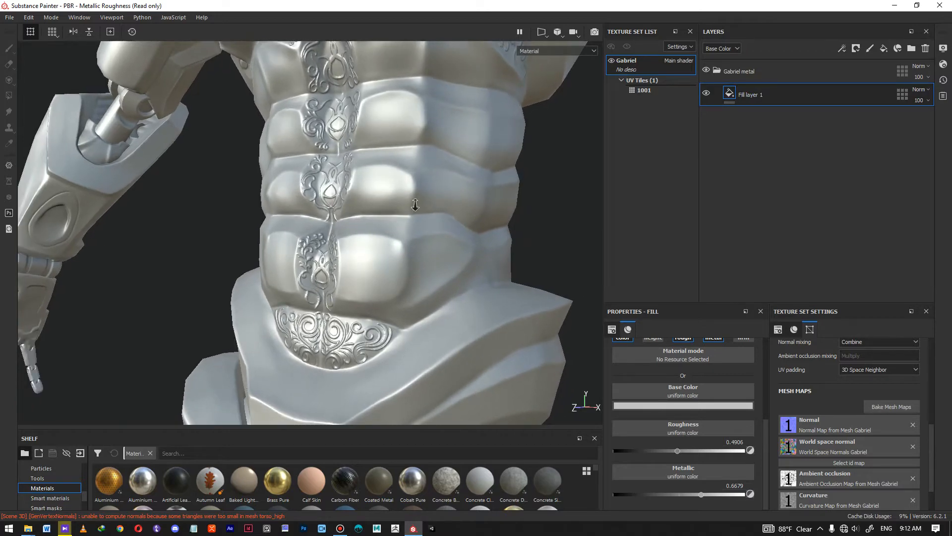
alt+drag(424, 208, 412, 233)
Darken Fill layer 1's base color to a neutral gray with value 0.303
click(679, 407)
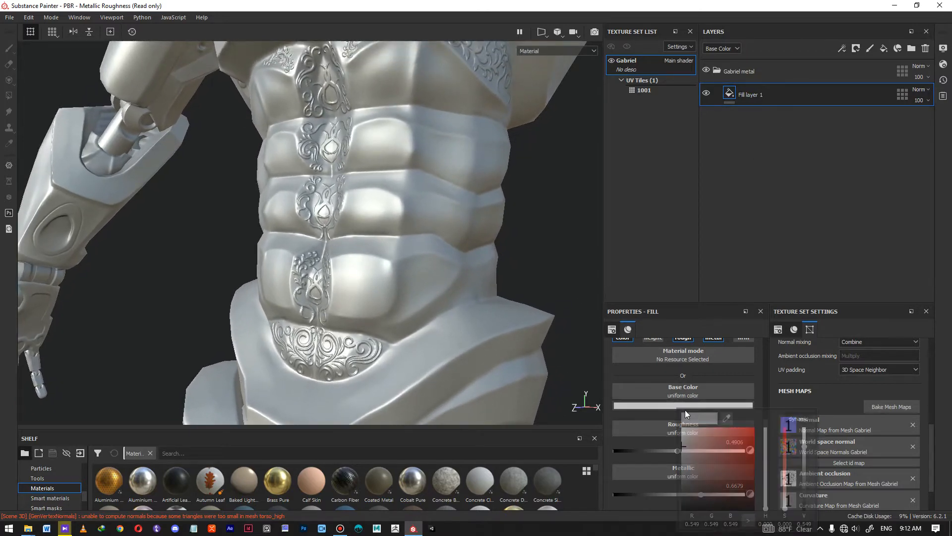
drag(683, 445, 661, 462)
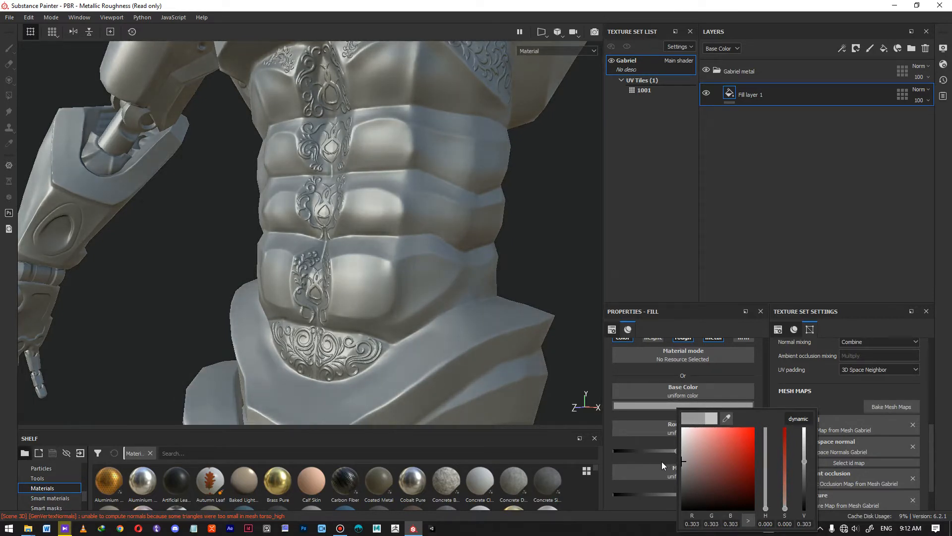
click(650, 503)
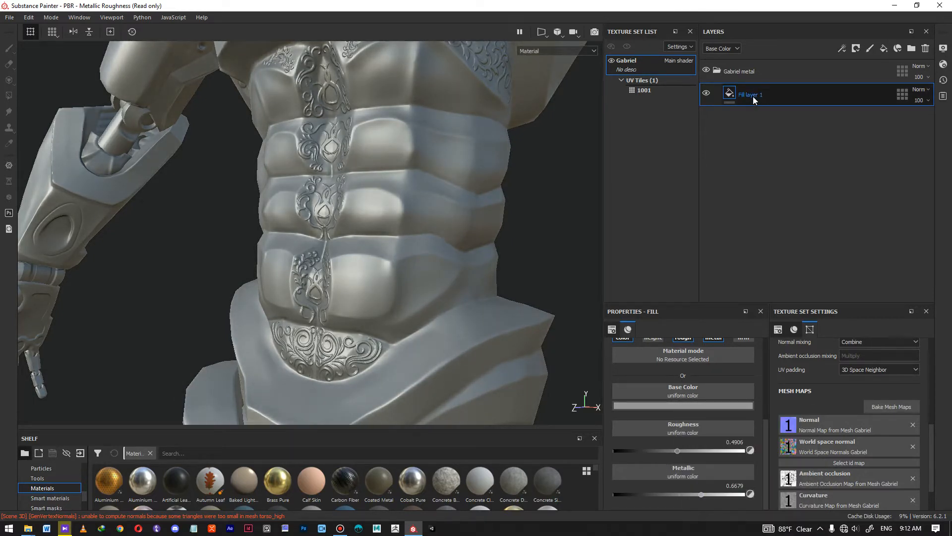
Rename Fill layer 1 as "base paint" and add a fill layer named "dark corners" above it in the folder
text(base paint)
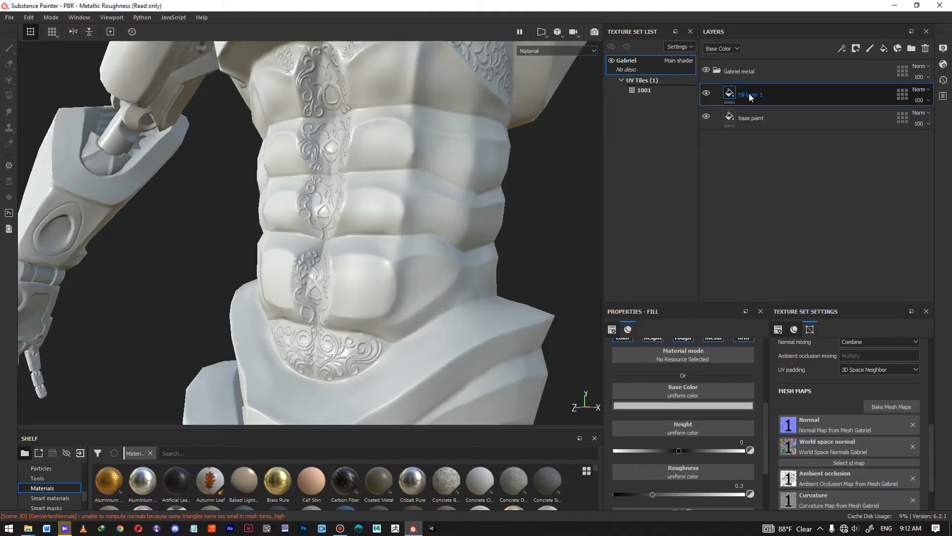
text(dark corners)
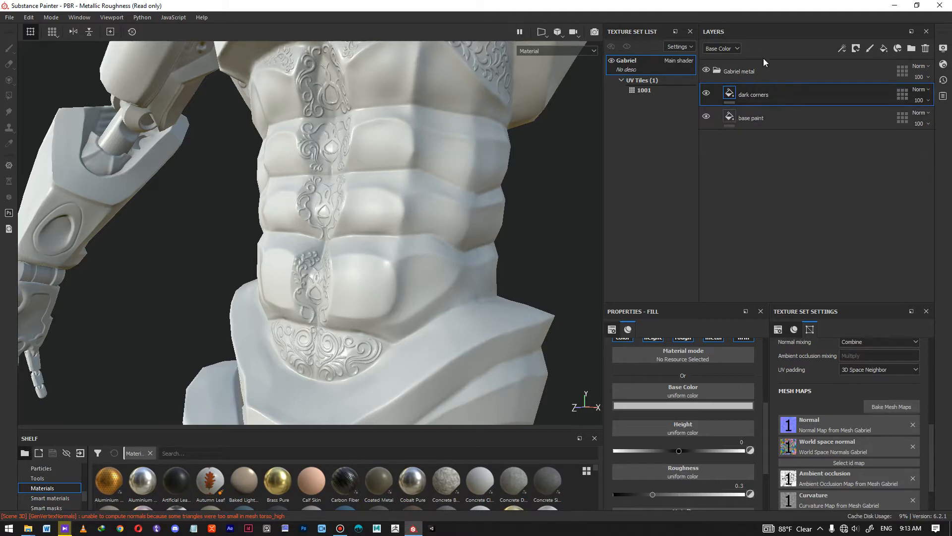
Disable the height, normal and metallic channels of the dark corners layer, leaving only color and roughness
scroll(686, 378, up, 1)
click(649, 368)
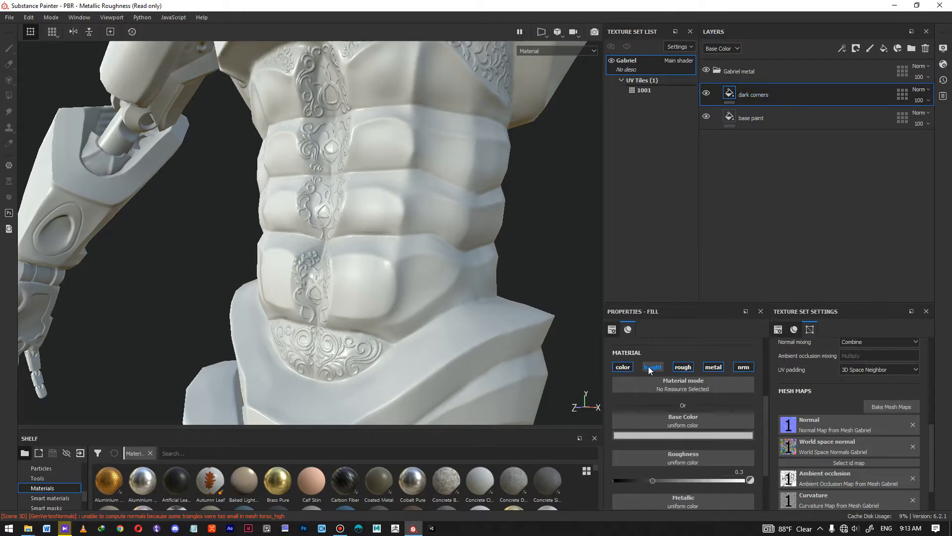
click(739, 366)
click(715, 368)
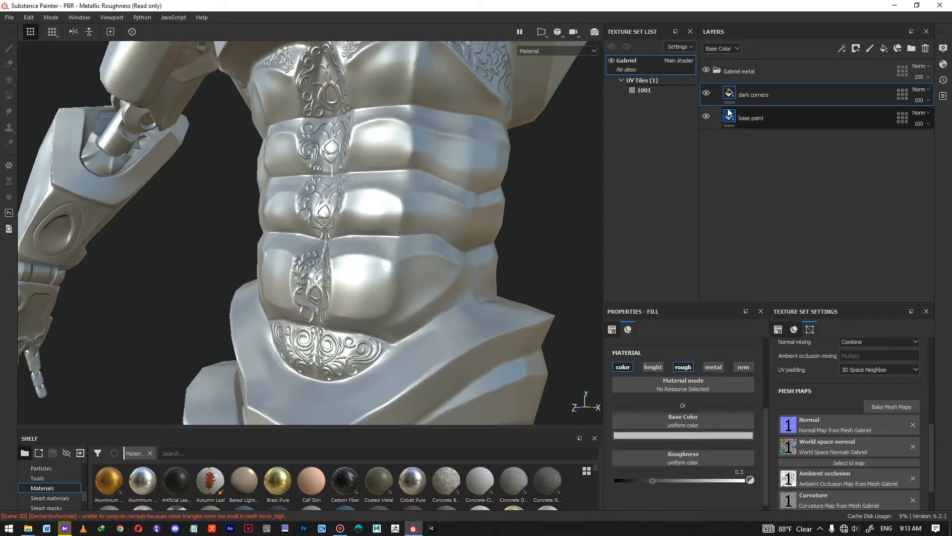
Sample the dark corners base color from the abdomen's metal with the layer hidden, desaturate it, and make the layer visible again
click(706, 94)
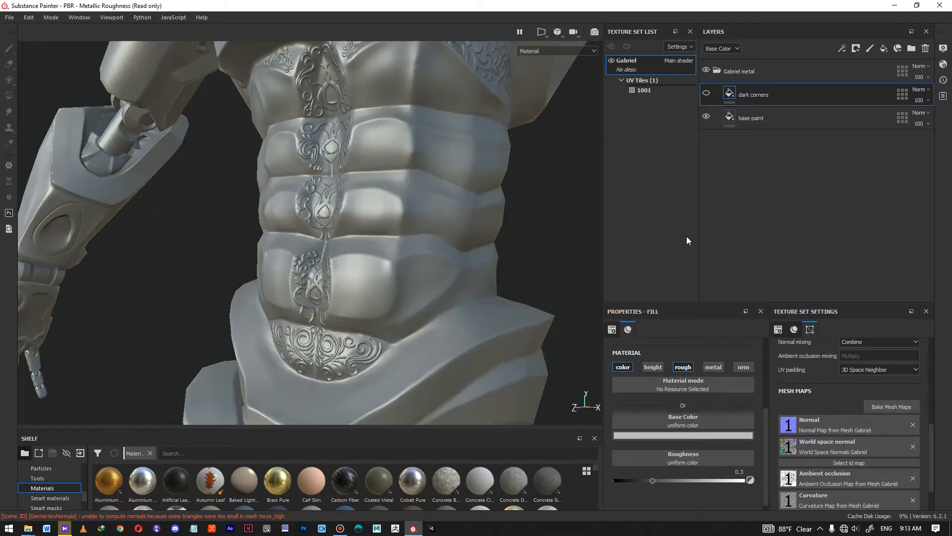
click(680, 435)
click(737, 318)
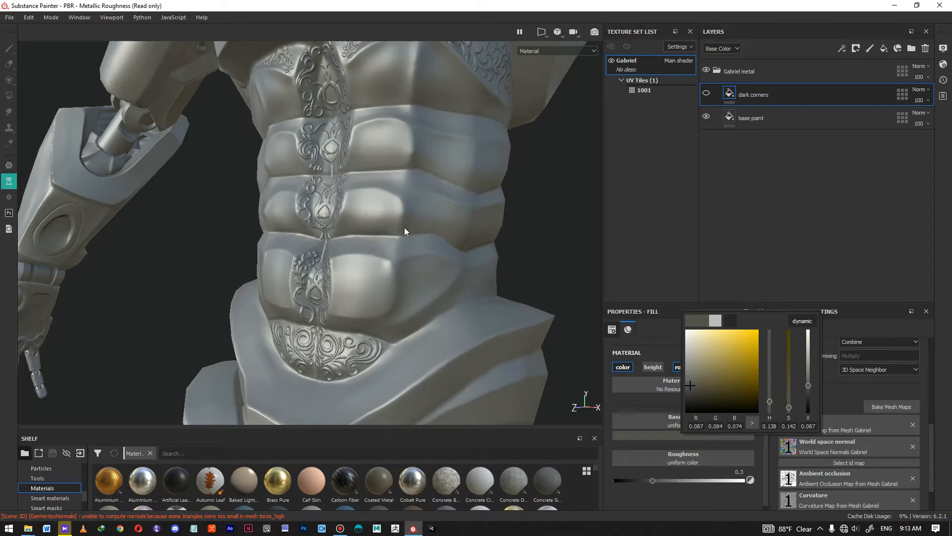
click(404, 227)
drag(685, 385, 682, 385)
click(689, 498)
click(706, 94)
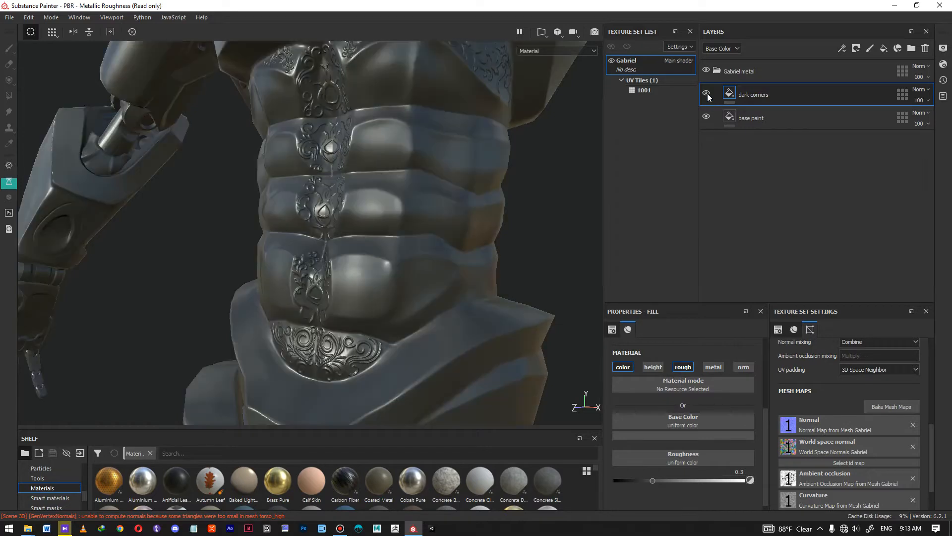
click(706, 94)
click(707, 94)
Set the dark corners layer's roughness to about 0.483 and save the project
drag(654, 481, 689, 486)
click(736, 118)
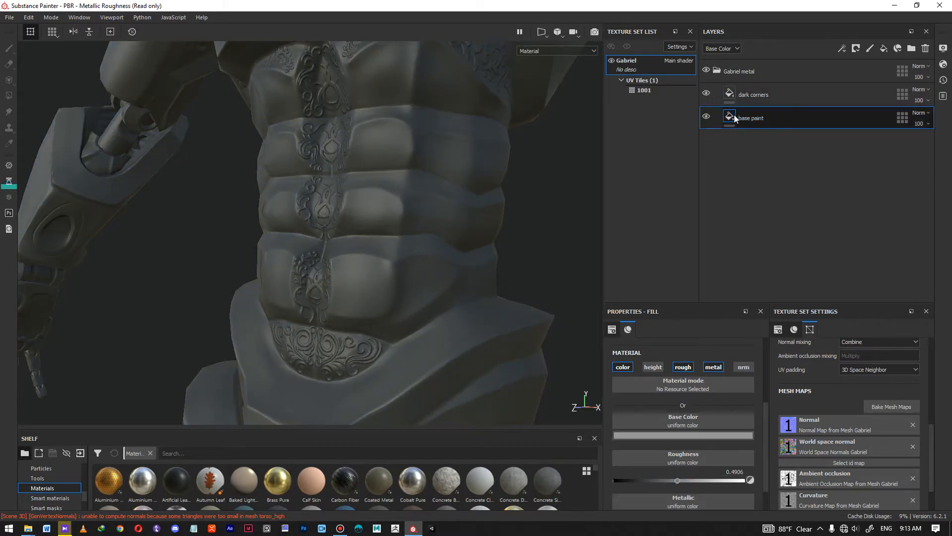
click(744, 95)
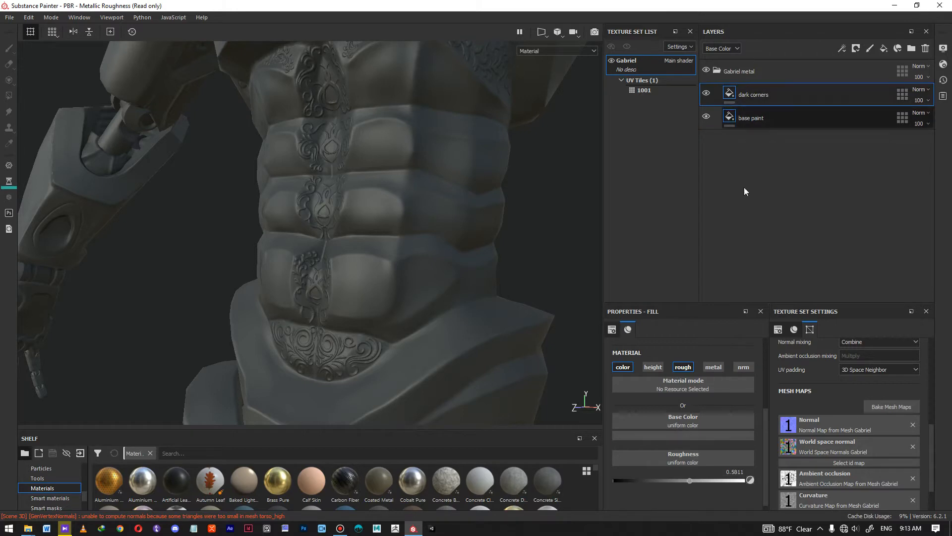
drag(689, 480, 676, 478)
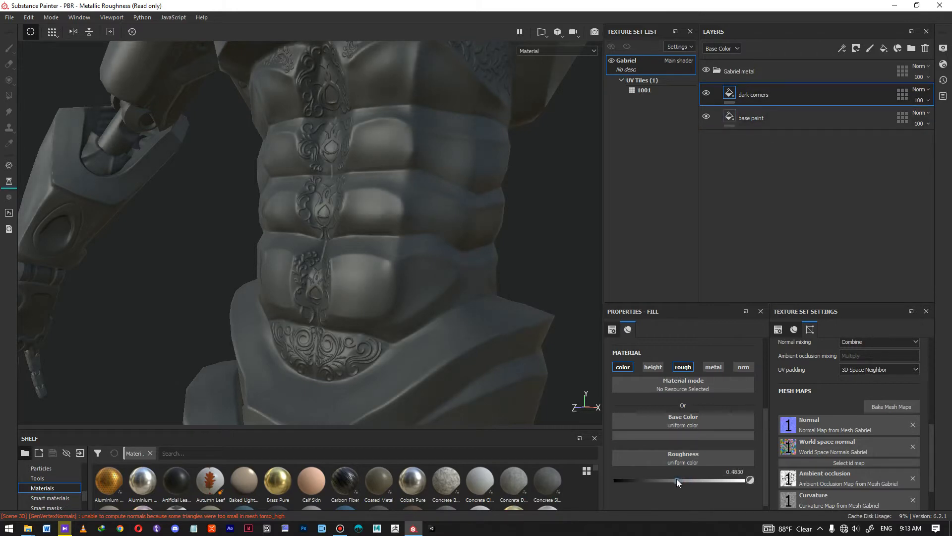
key(ctrl+s)
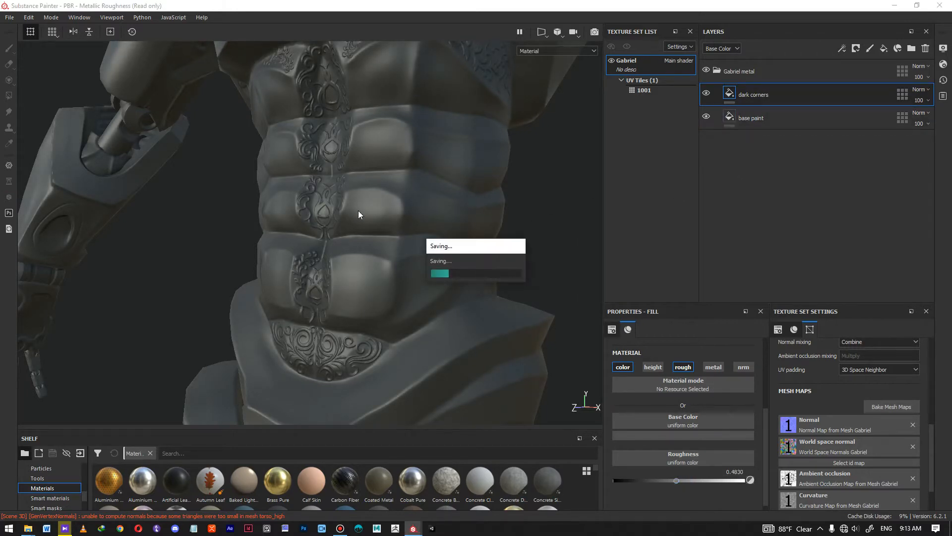
Add a black mask with a Curvature generator to the dark corners layer
alt+drag(419, 221, 361, 229)
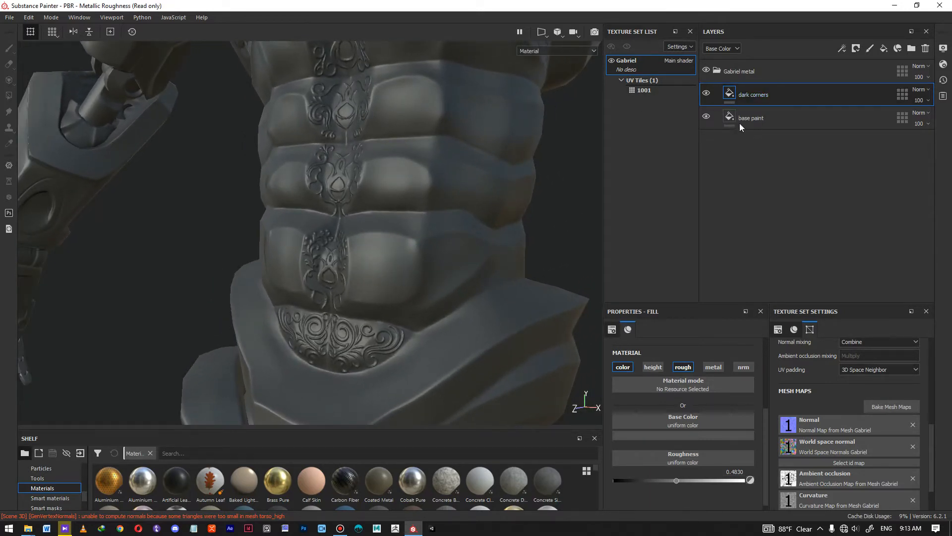
right_click(760, 94)
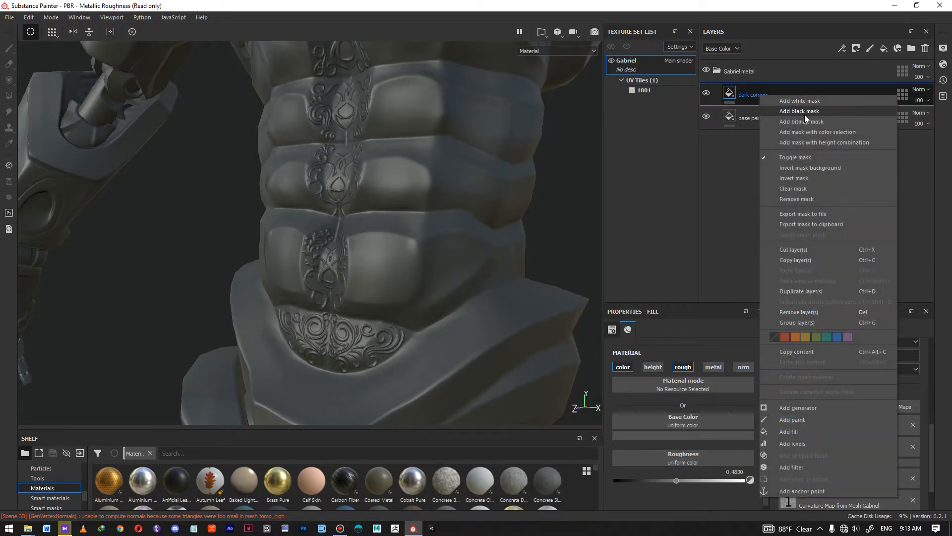
click(804, 112)
right_click(744, 93)
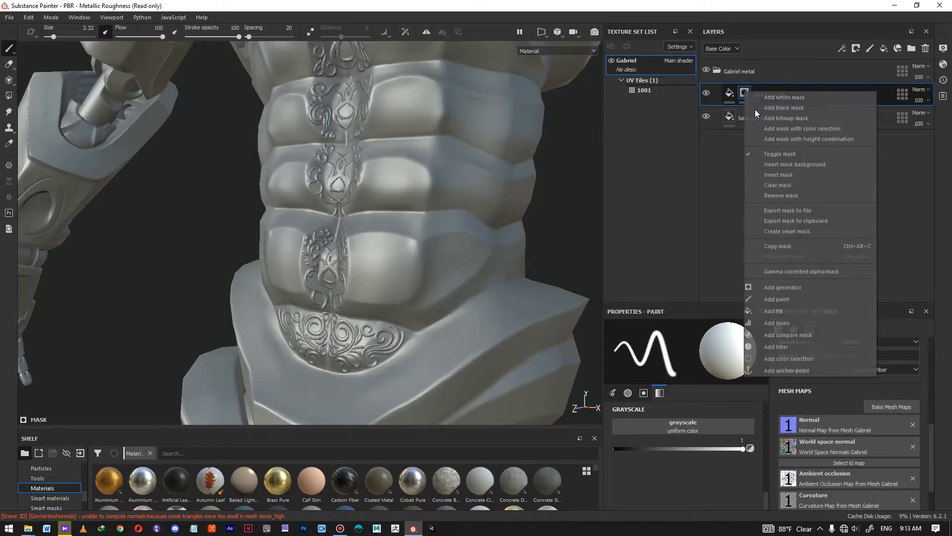
click(814, 289)
click(694, 348)
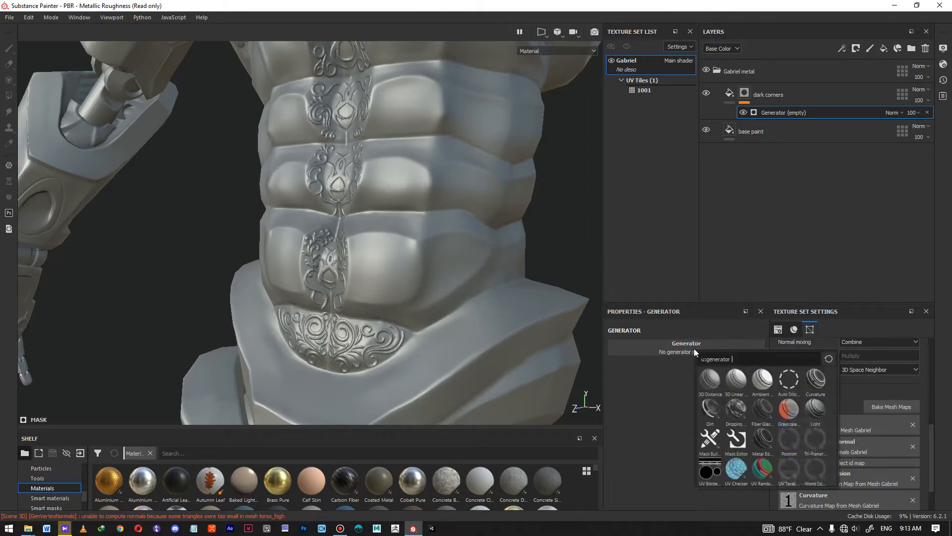
click(816, 379)
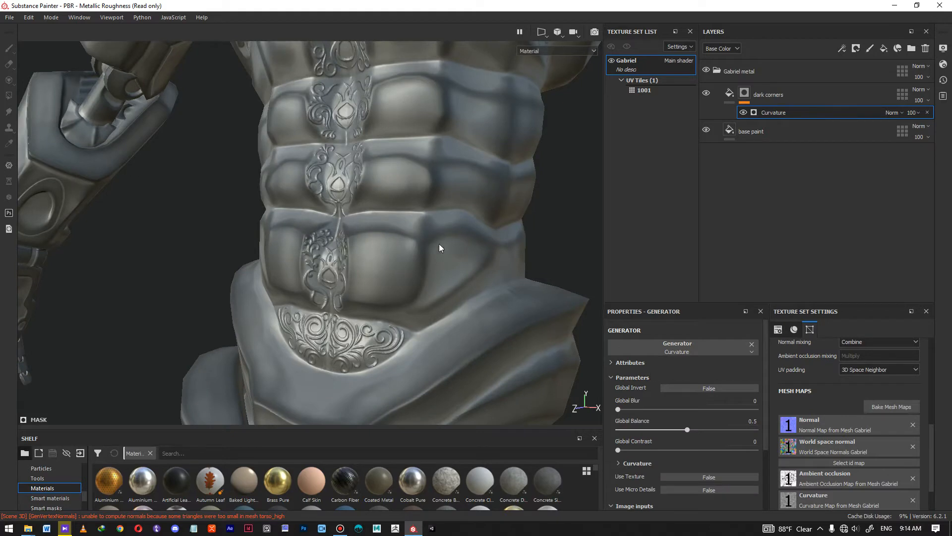
Invert the Curvature generator and set its global blur to 0.98, global balance to 0.69 and global contrast to 0.26
alt+drag(400, 182, 436, 268)
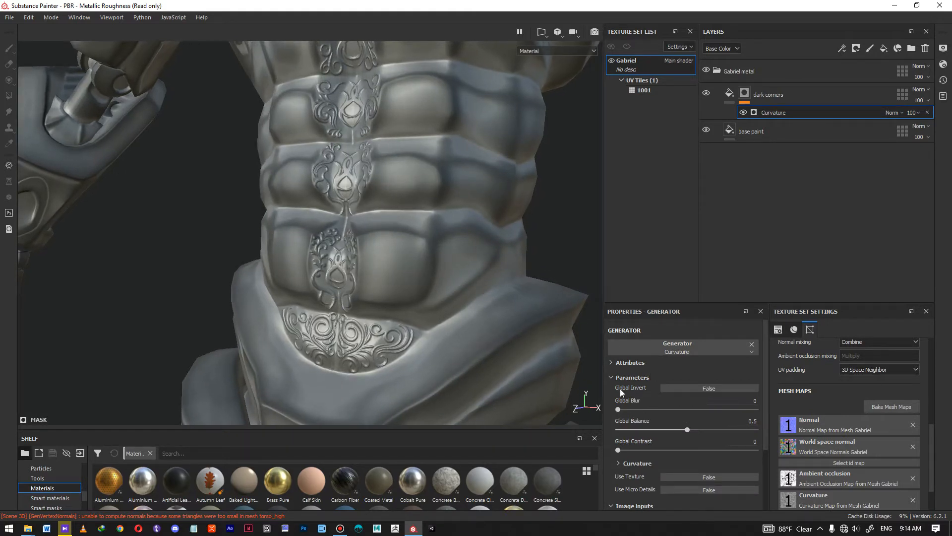
click(689, 386)
alt+right_drag(392, 247, 444, 278)
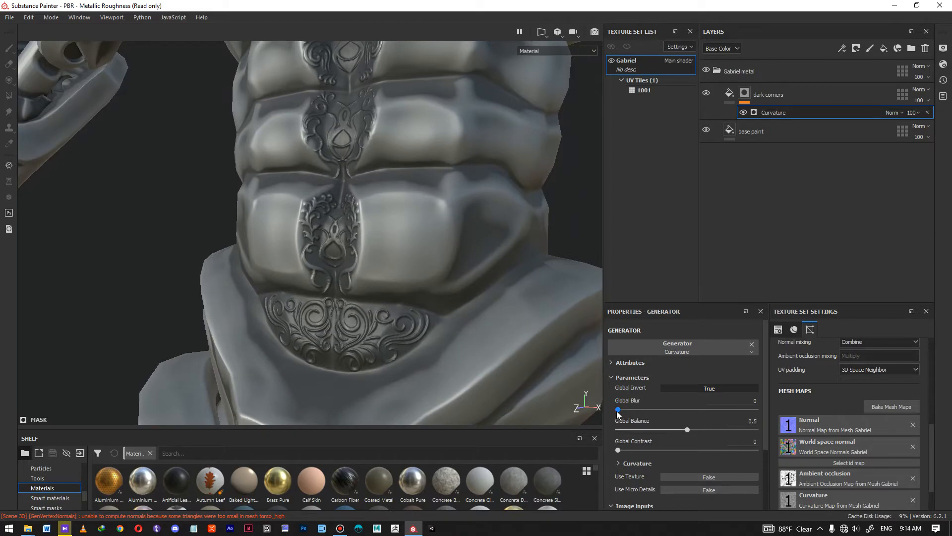
drag(618, 410, 625, 418)
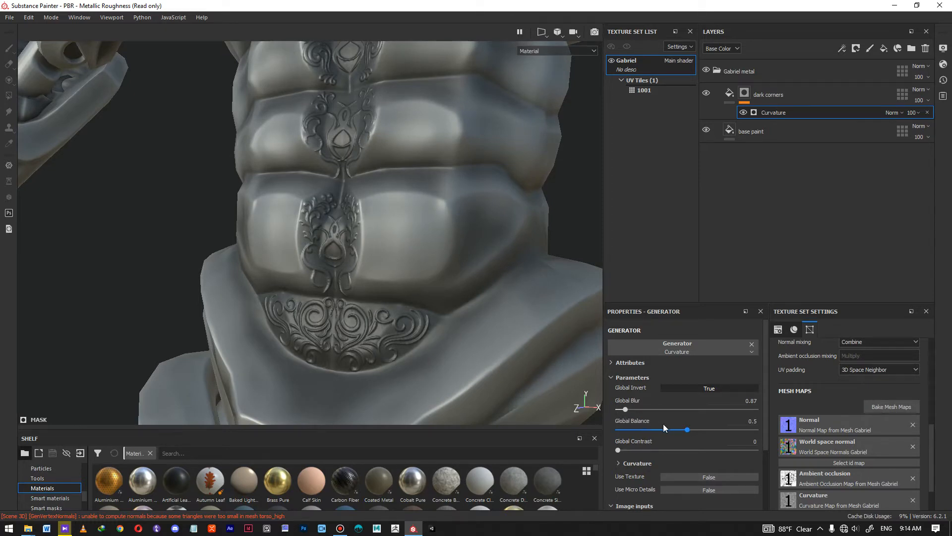
mouse_move(687, 434)
mouse_down()
mouse_move(629, 434)
mouse_move(739, 434)
mouse_up()
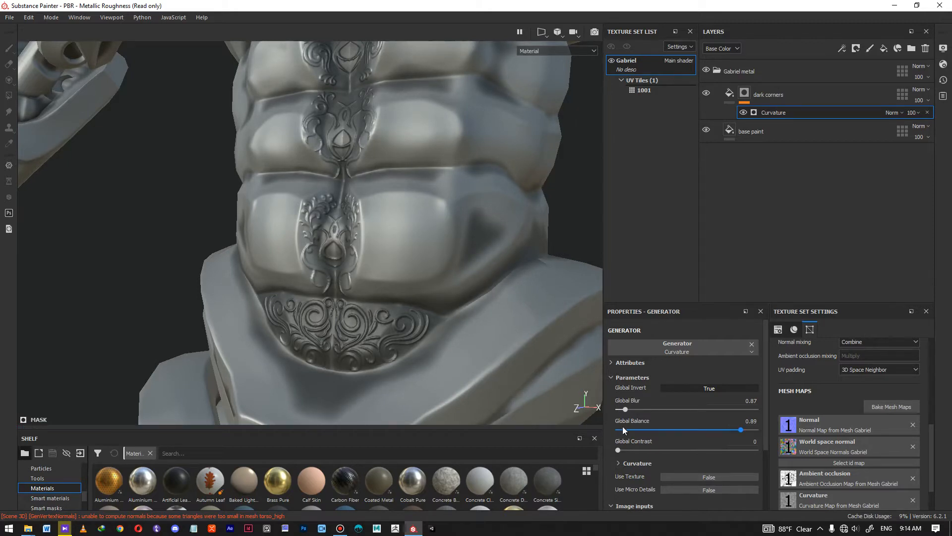
drag(617, 451, 655, 452)
mouse_move(625, 409)
mouse_down()
mouse_move(613, 411)
mouse_move(626, 411)
mouse_up()
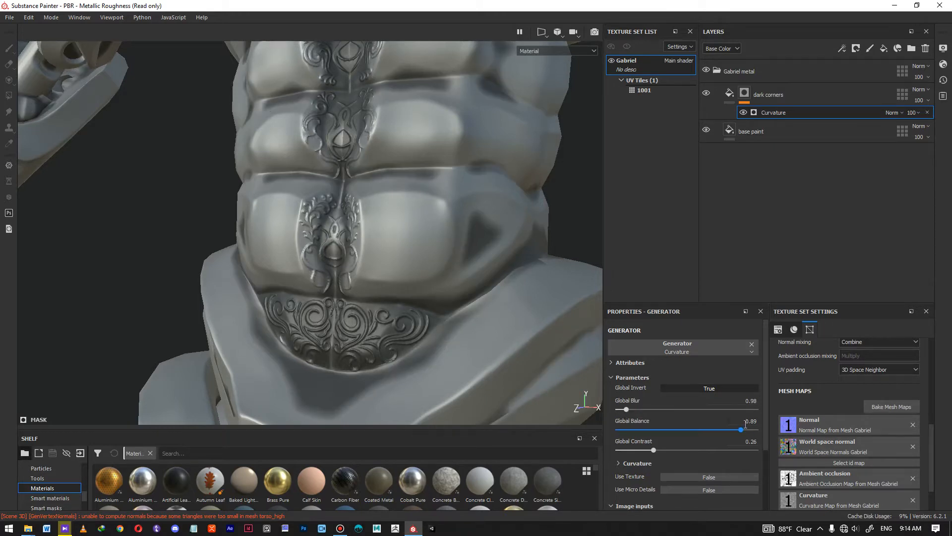
drag(739, 431, 713, 431)
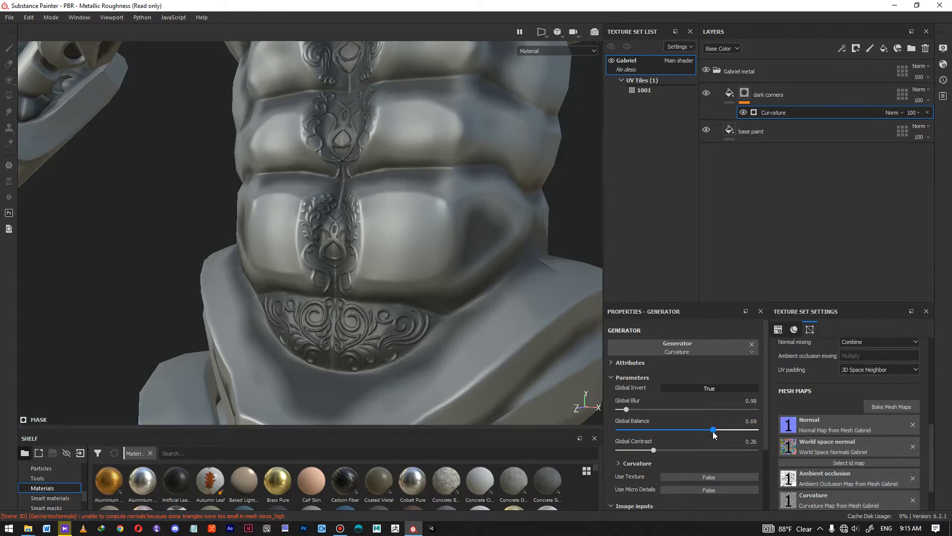
Examine the dark corners effect across the torso, chest and arms, and up close on the abdomen
scroll(408, 218, down, 5)
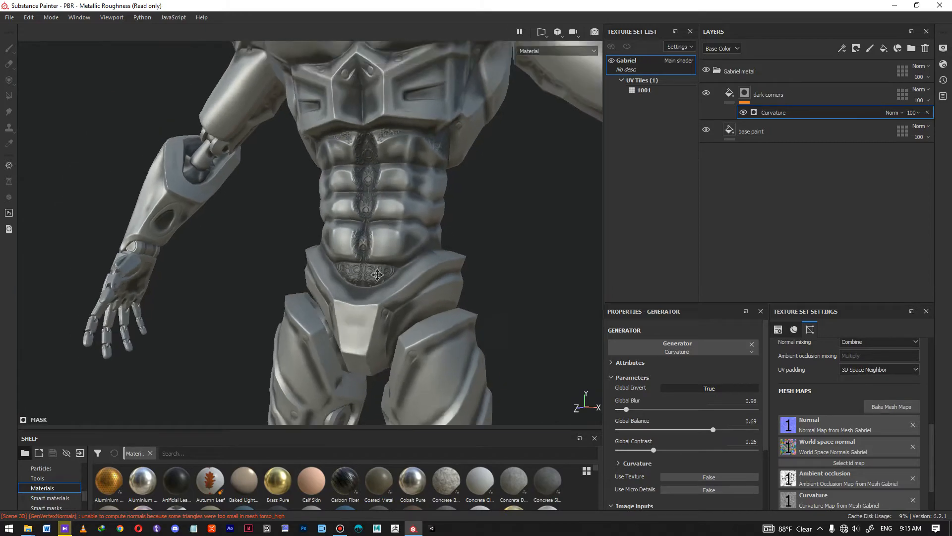
alt+drag(411, 229, 367, 208)
alt+middle_drag(368, 208, 414, 221)
alt+drag(415, 221, 395, 223)
scroll(369, 187, up, 2)
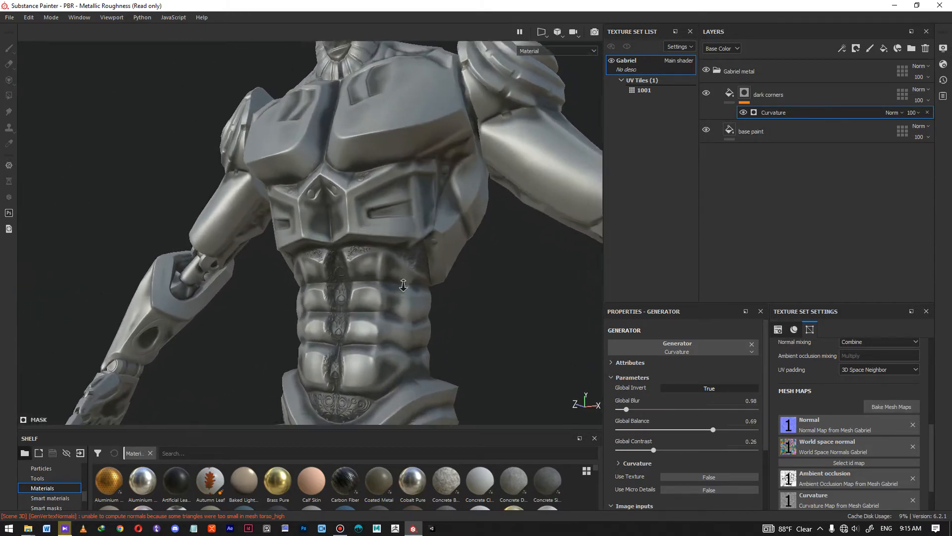
scroll(418, 269, up, 3)
scroll(418, 269, up, 2)
alt+drag(418, 269, 404, 310)
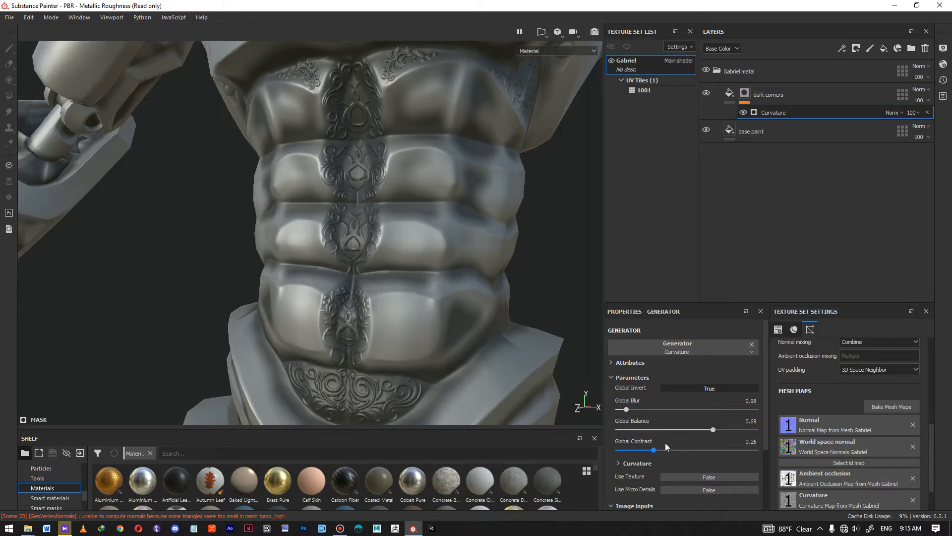
Refine the Curvature mask to global blur 0.58, global balance 0.52 and global contrast 0.11, checking the result on the abdomen
drag(713, 431, 692, 431)
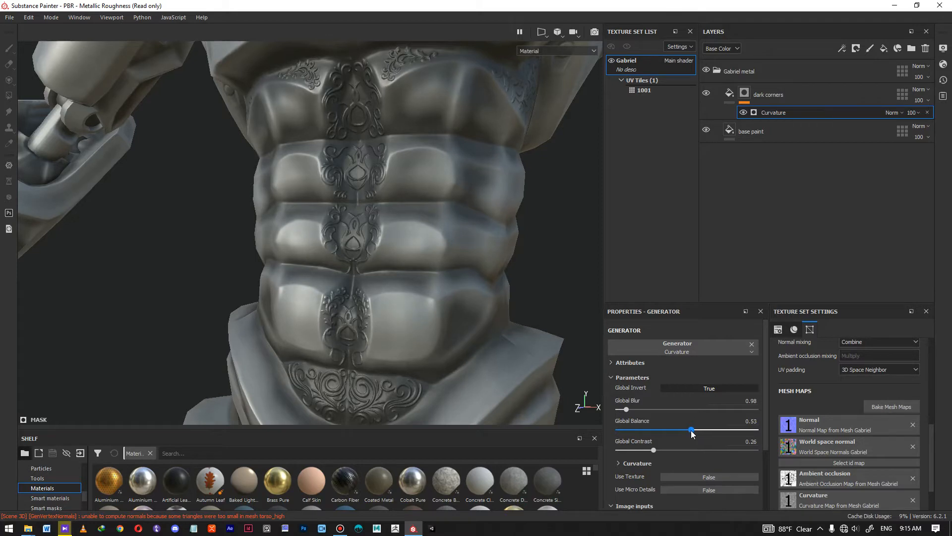
drag(689, 429, 687, 429)
drag(629, 409, 634, 410)
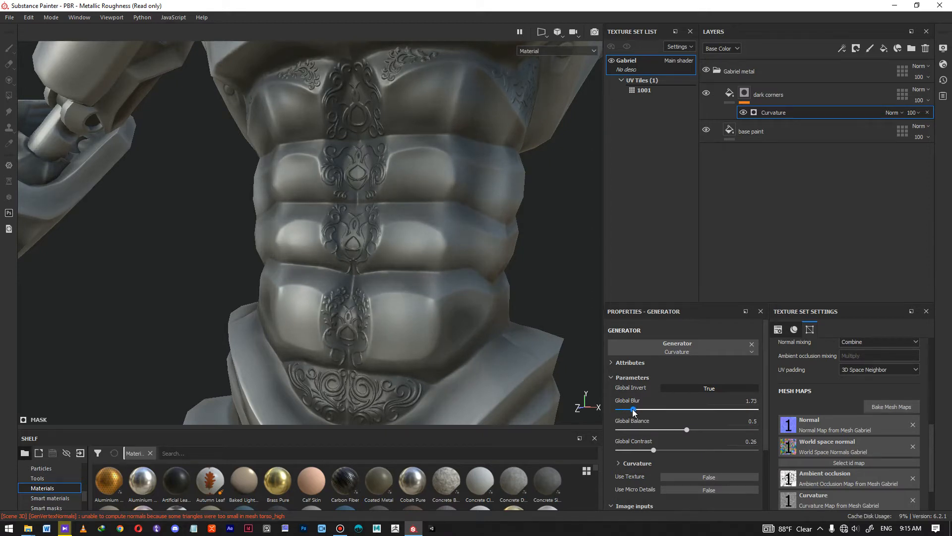
drag(626, 410, 624, 410)
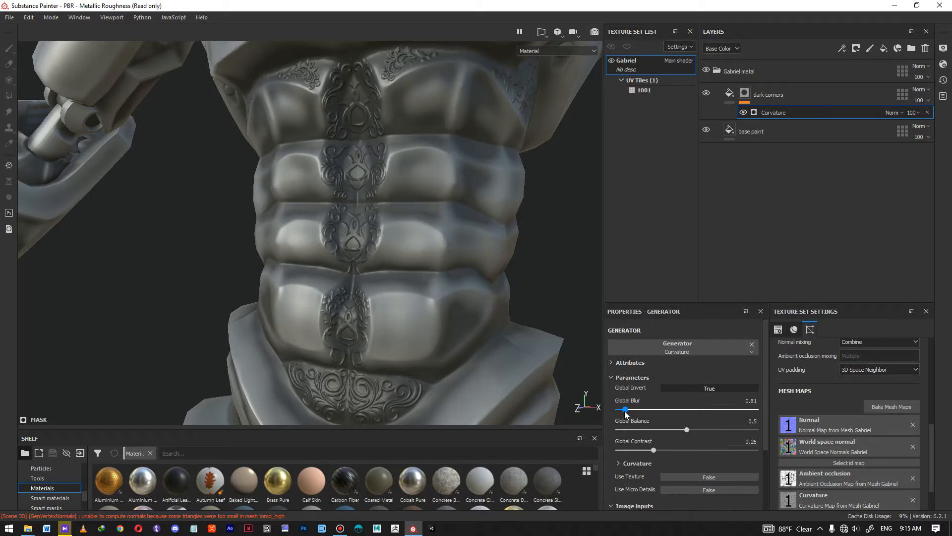
mouse_move(653, 449)
mouse_down()
mouse_move(666, 454)
mouse_move(635, 450)
mouse_up()
drag(625, 410, 620, 410)
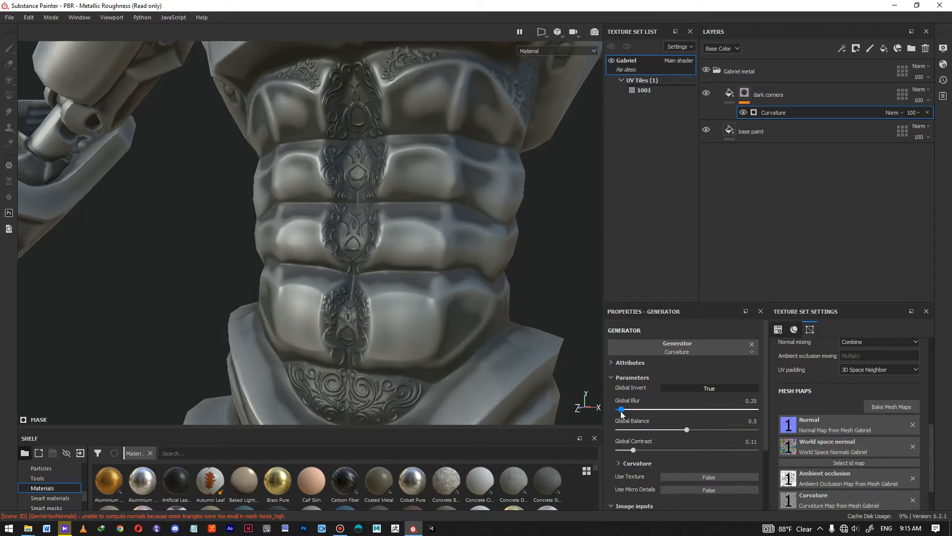
drag(621, 411, 622, 411)
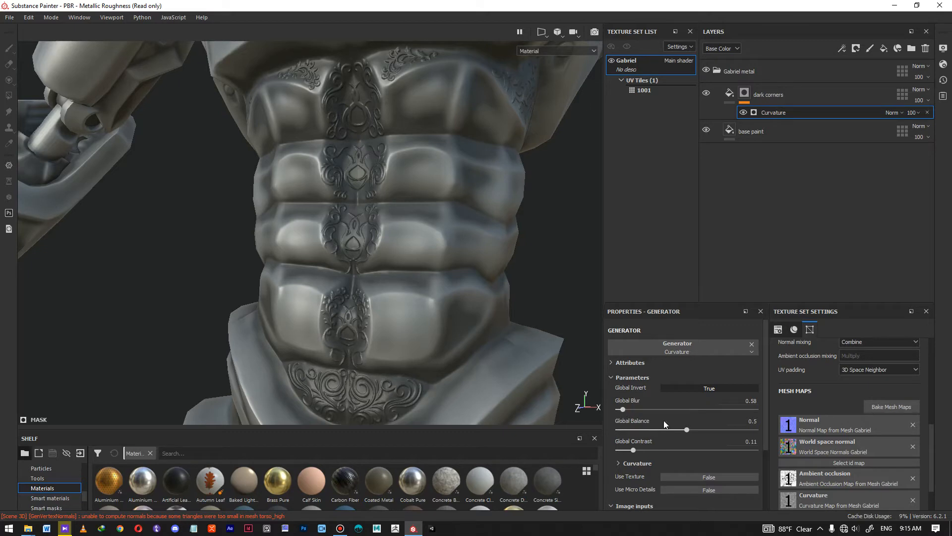
drag(686, 430, 690, 432)
alt+right_drag(471, 271, 434, 222)
mouse_move(494, 219)
alt+mouse_down()
mouse_move(183, 222)
mouse_move(427, 225)
mouse_move(383, 217)
mouse_move(435, 252)
mouse_move(335, 219)
mouse_move(650, 235)
mouse_move(410, 229)
mouse_move(471, 227)
alt+mouse_up()
scroll(471, 226, up, 4)
alt+drag(444, 185, 474, 234)
shift+right_drag(468, 220, 439, 205)
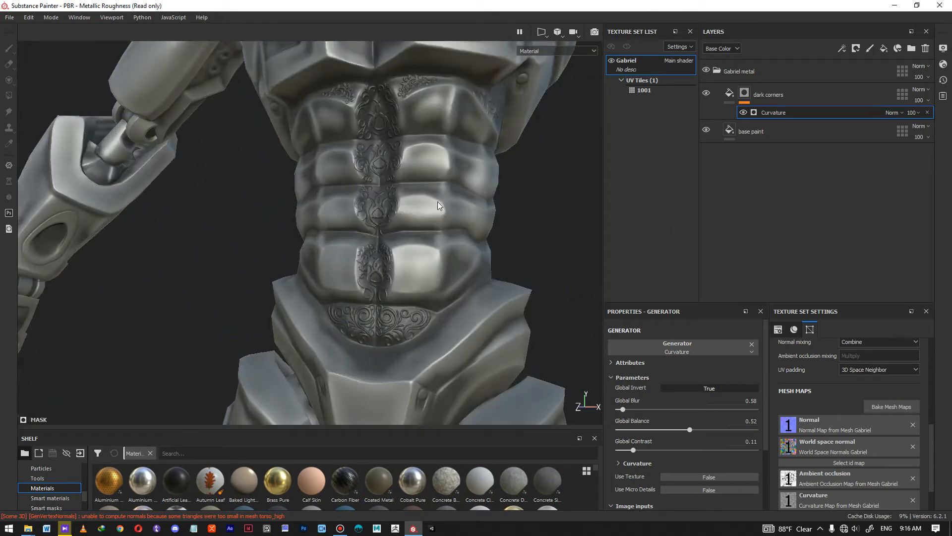
Add a fill layer above dark corners and disable its height, metallic and normal channels
click(795, 91)
click(884, 48)
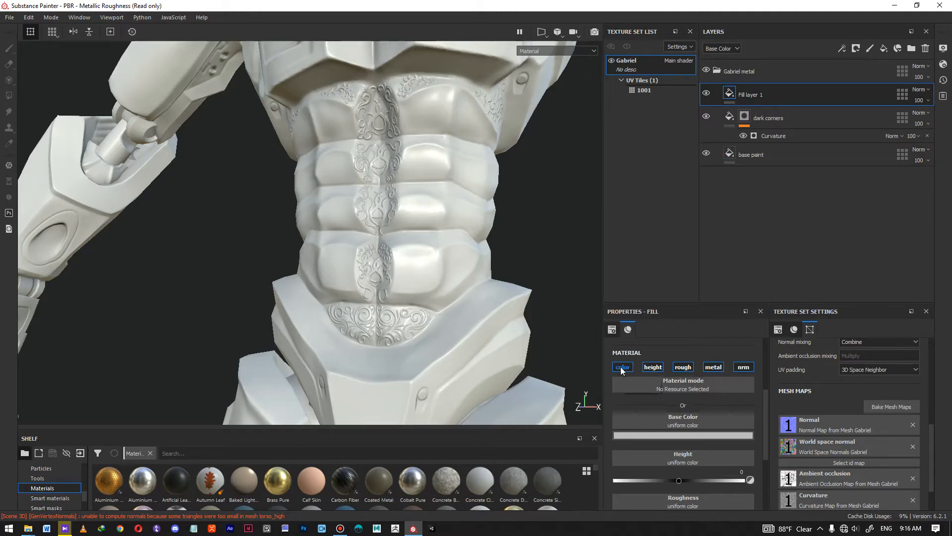
click(655, 367)
click(714, 367)
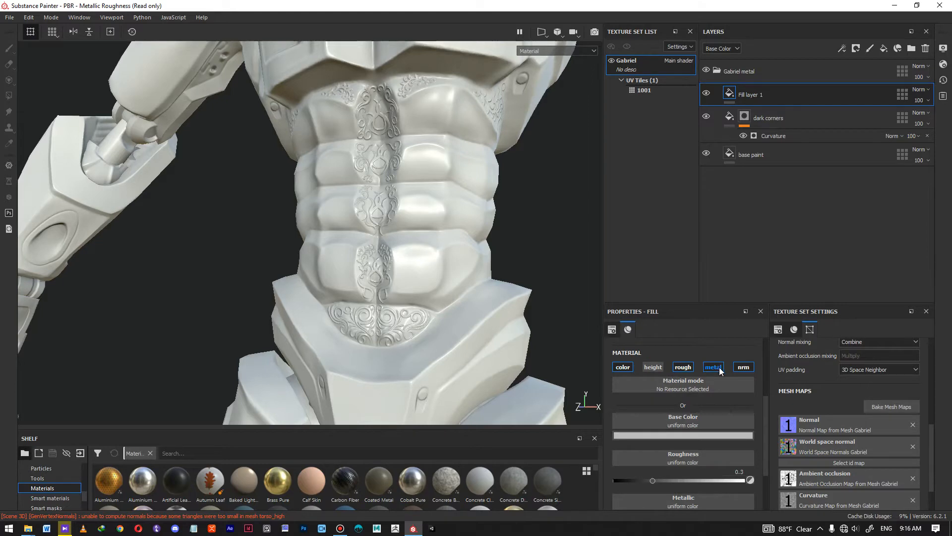
Lighten the new fill layer's base color to a neutral gray with value 0.578
click(678, 435)
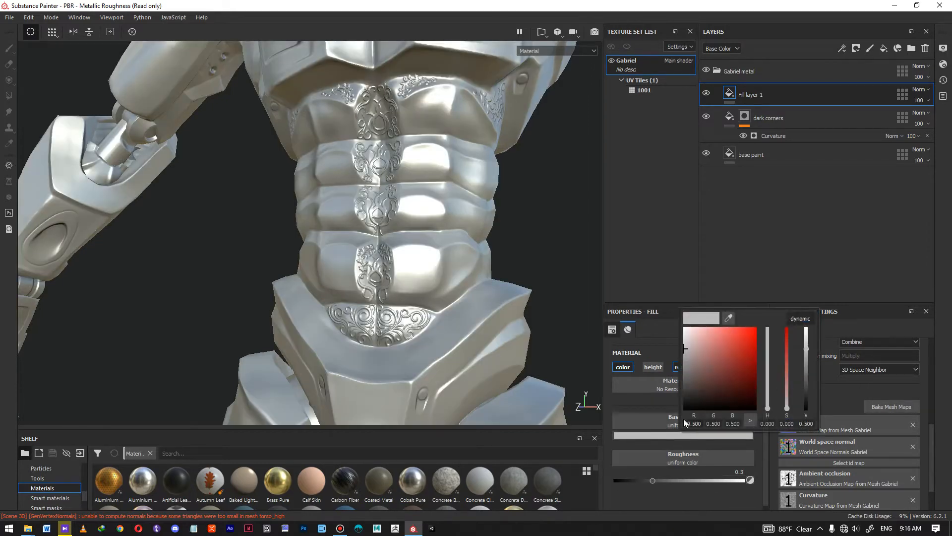
drag(694, 358, 672, 345)
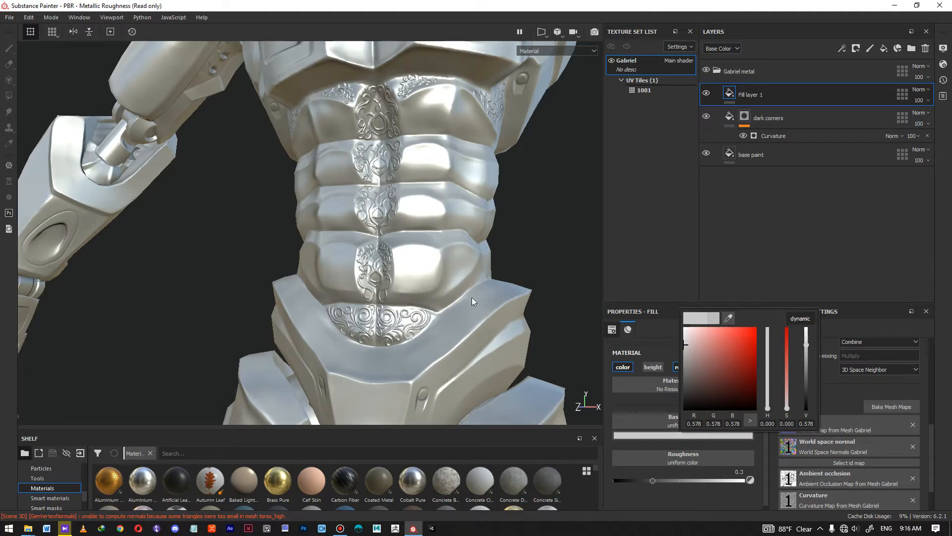
click(655, 345)
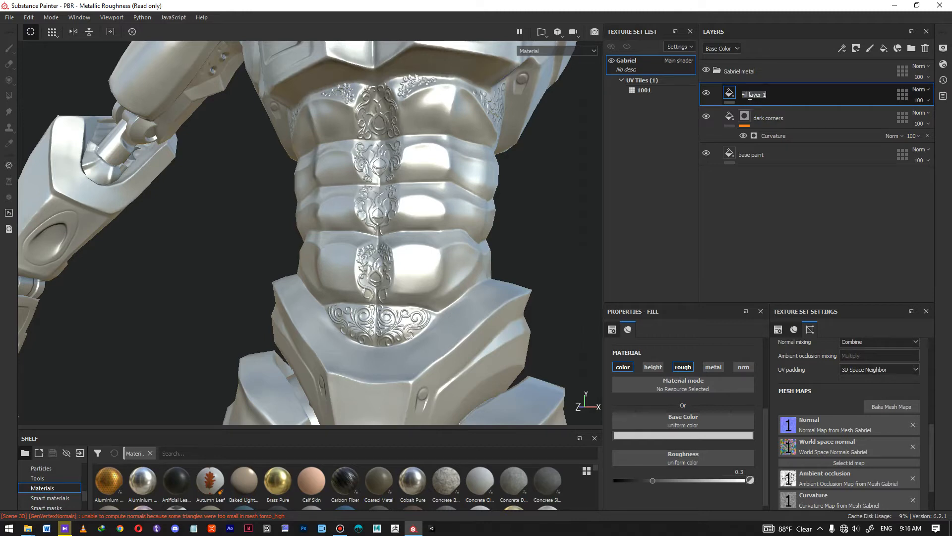
Rename the new fill layer as "light edges" and toggle its visibility to compare the metal with and without it
text(light edges)
key(Return)
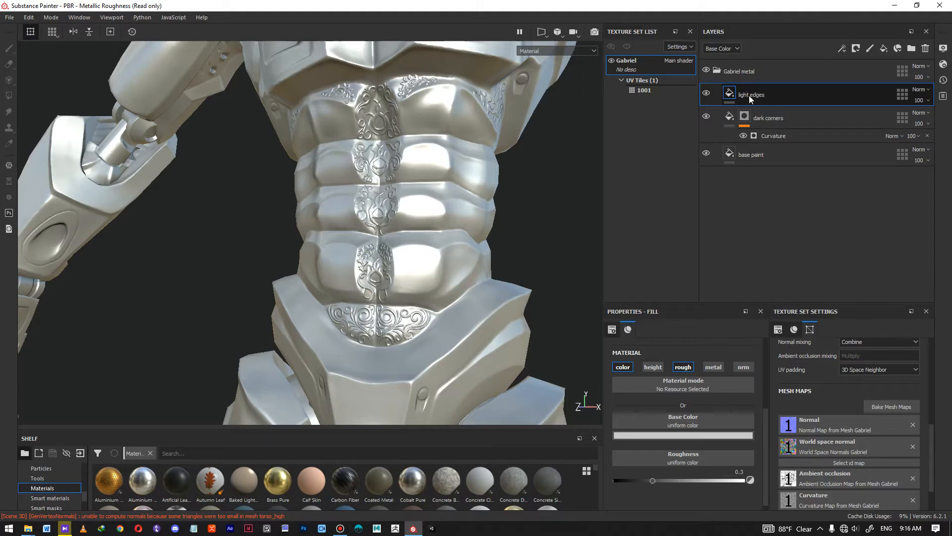
click(699, 435)
click(707, 94)
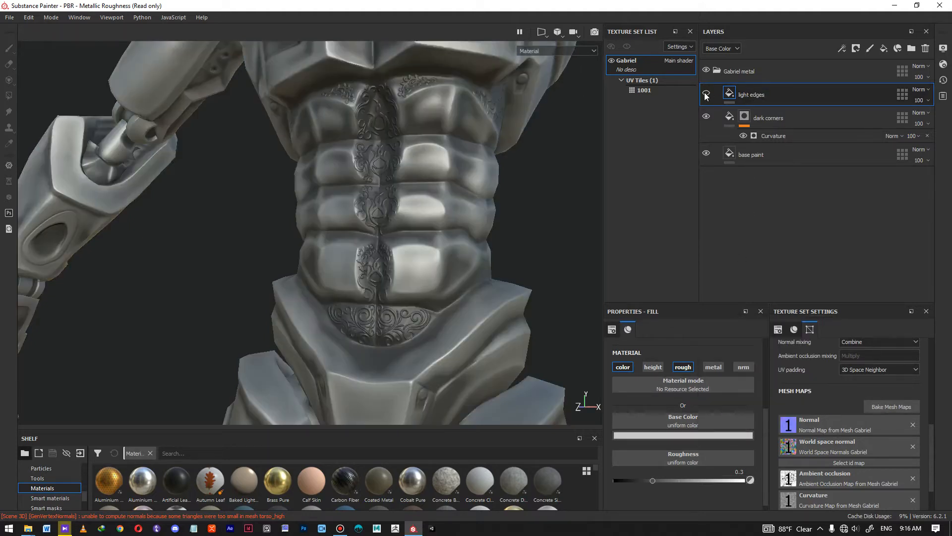
click(707, 94)
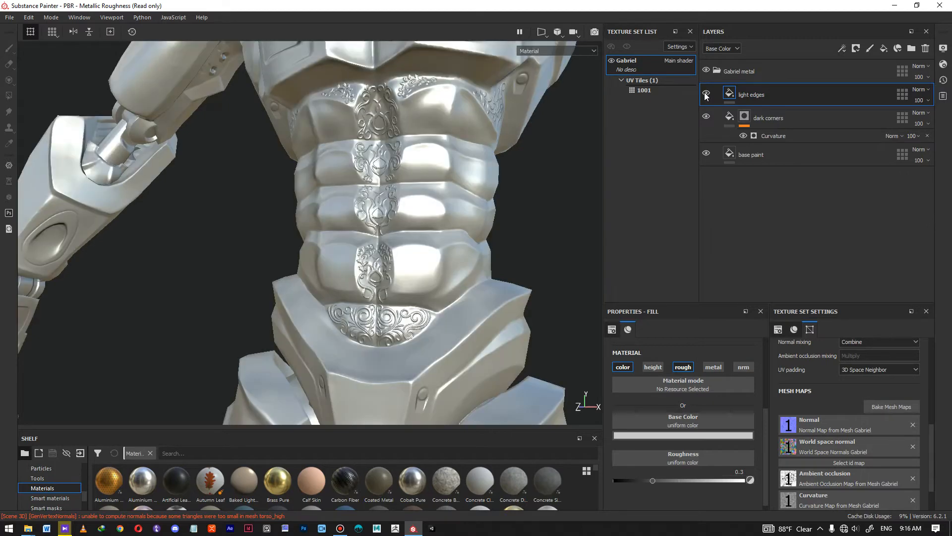
Darken the light edges layer's base color to a mid gray and raise its roughness to 0.4868
click(704, 437)
drag(711, 353, 700, 361)
click(686, 470)
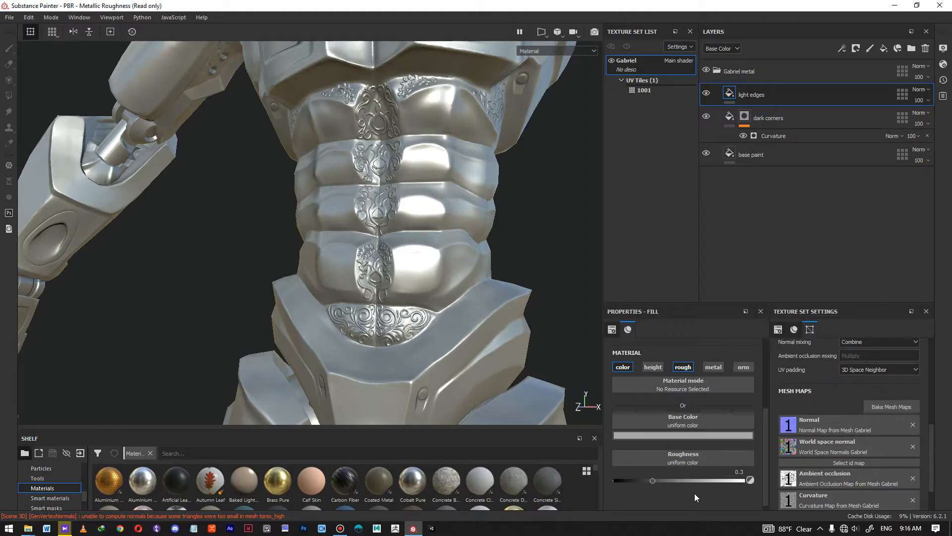
click(677, 481)
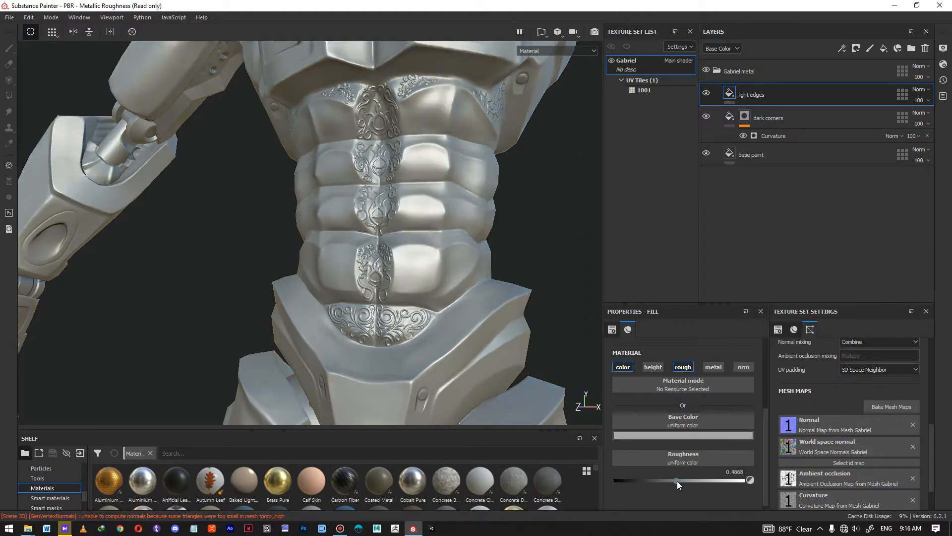
Add a black mask to the light edges layer and apply a Curvature generator to that mask
right_click(758, 93)
click(793, 109)
right_click(745, 93)
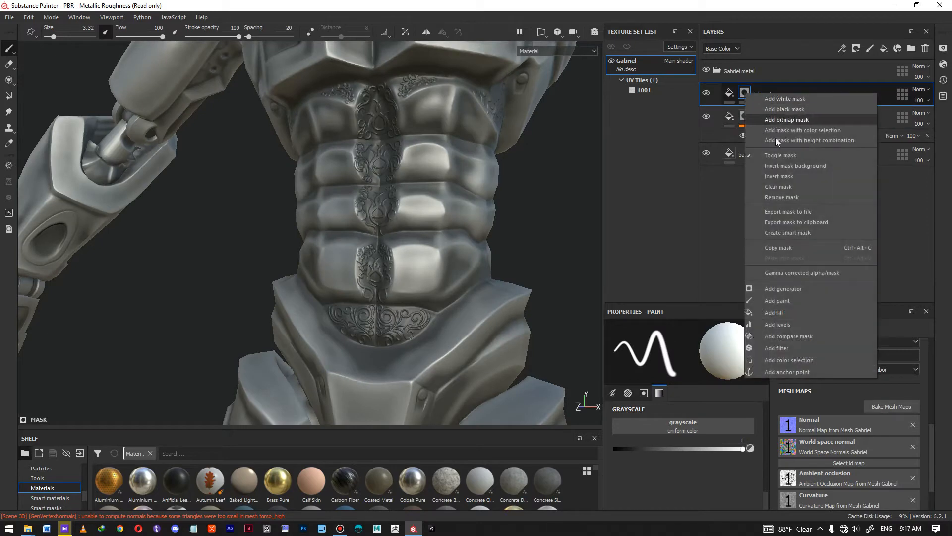
click(805, 290)
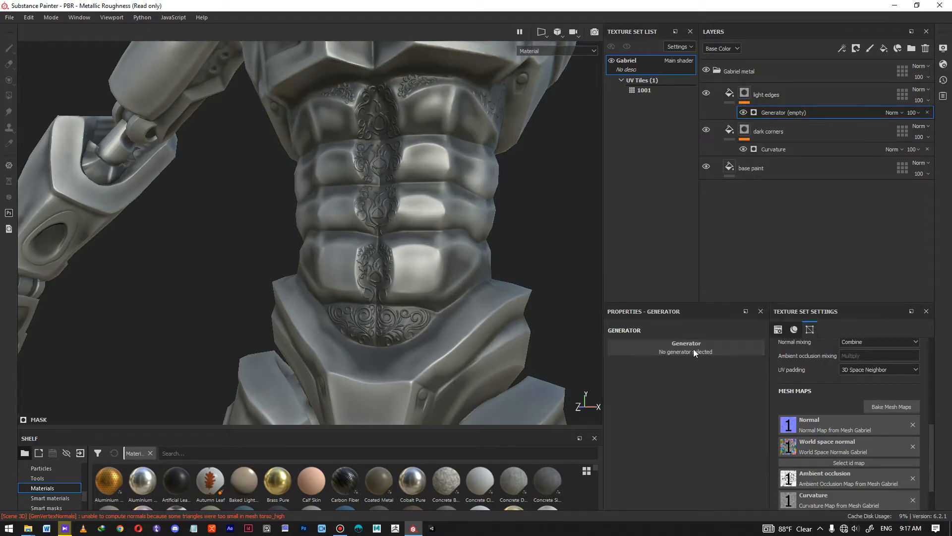
click(694, 350)
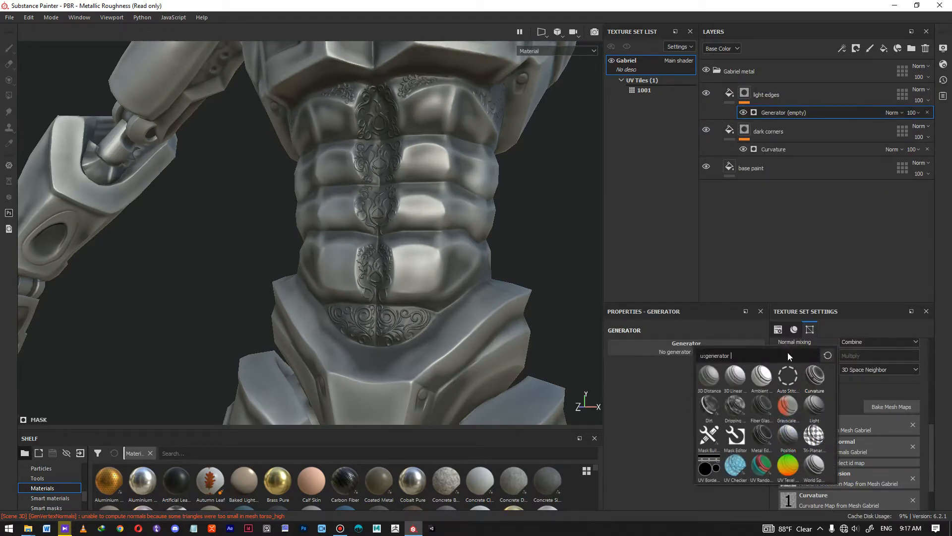
Try a global blur of 0.46 and a global balance of 0.18 on the light edges Curvature mask
scroll(473, 197, up, 3)
alt+drag(474, 207, 438, 252)
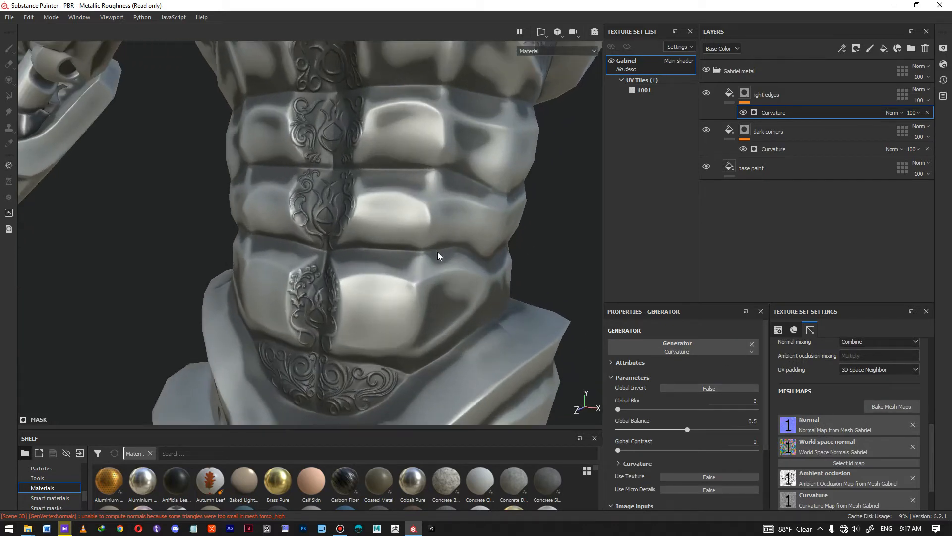
alt+drag(414, 218, 436, 238)
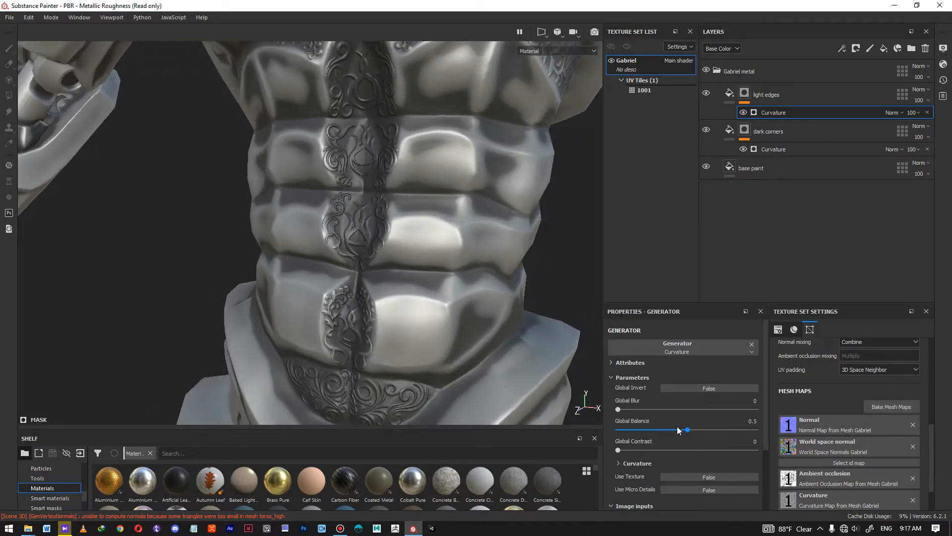
drag(620, 409, 623, 409)
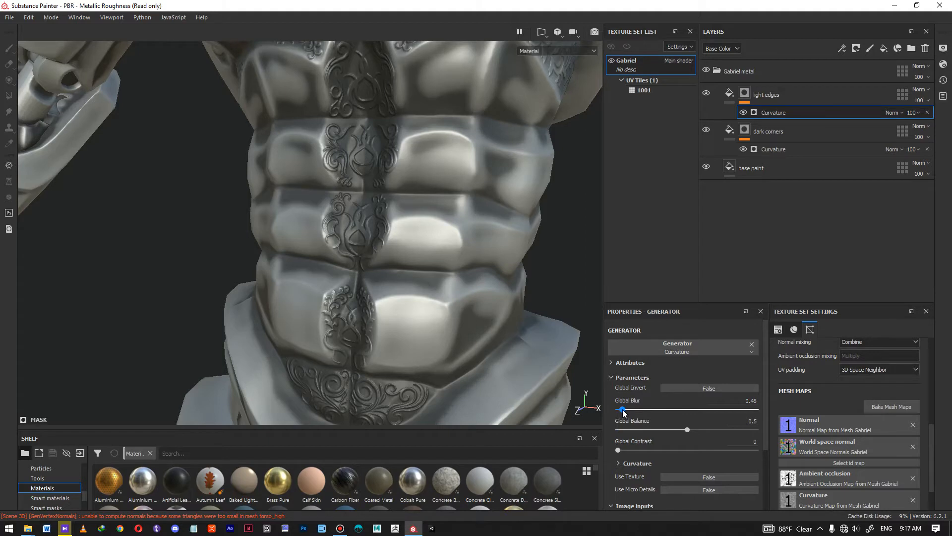
alt+drag(585, 329, 498, 352)
drag(686, 430, 644, 430)
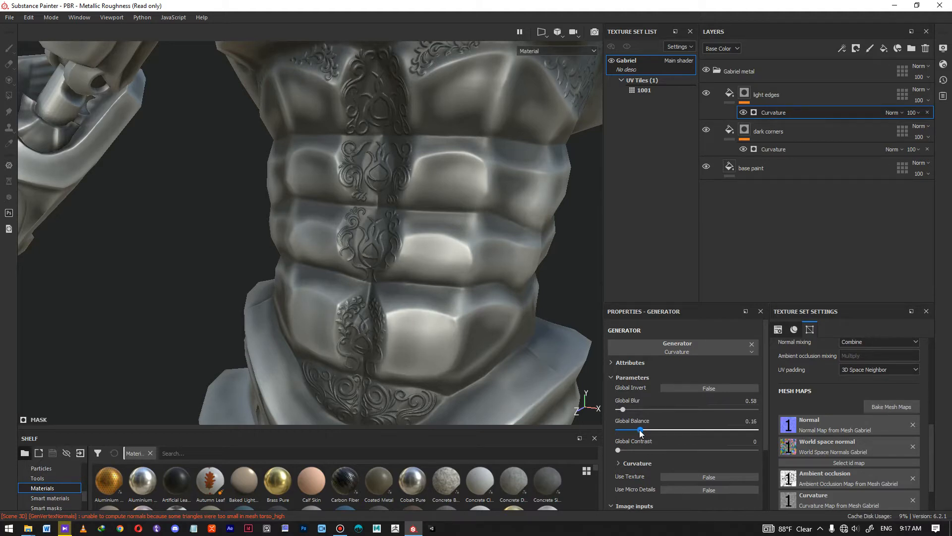
drag(642, 430, 621, 409)
Refine the light edges Curvature mask to global blur 0.75 and global balance 0.07, judging the effect on the abdomen
scroll(452, 255, down, 5)
scroll(379, 233, down, 5)
alt+drag(187, 293, 415, 272)
scroll(415, 271, up, 3)
alt+right_drag(415, 272, 469, 395)
alt+right_drag(392, 233, 438, 328)
alt+drag(395, 298, 439, 363)
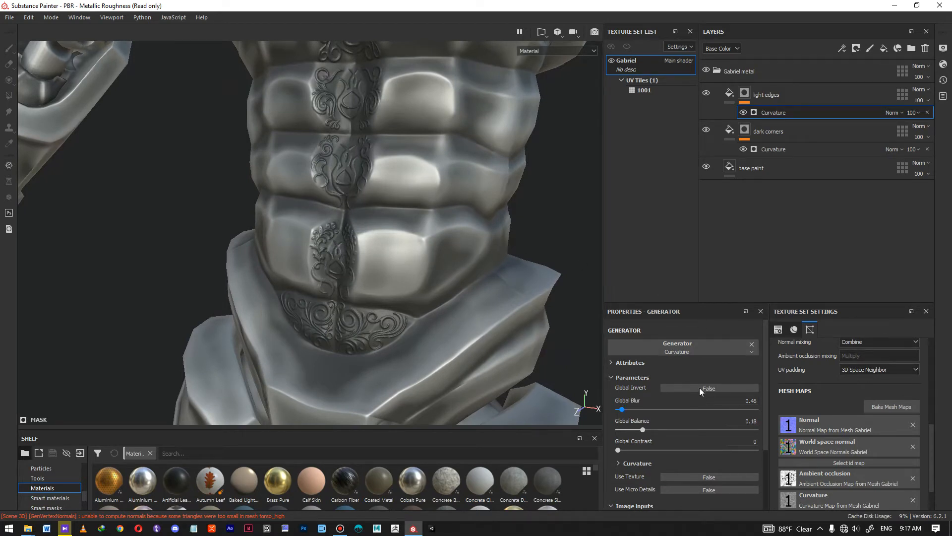
mouse_move(644, 428)
mouse_down()
mouse_move(677, 430)
mouse_move(648, 426)
mouse_up()
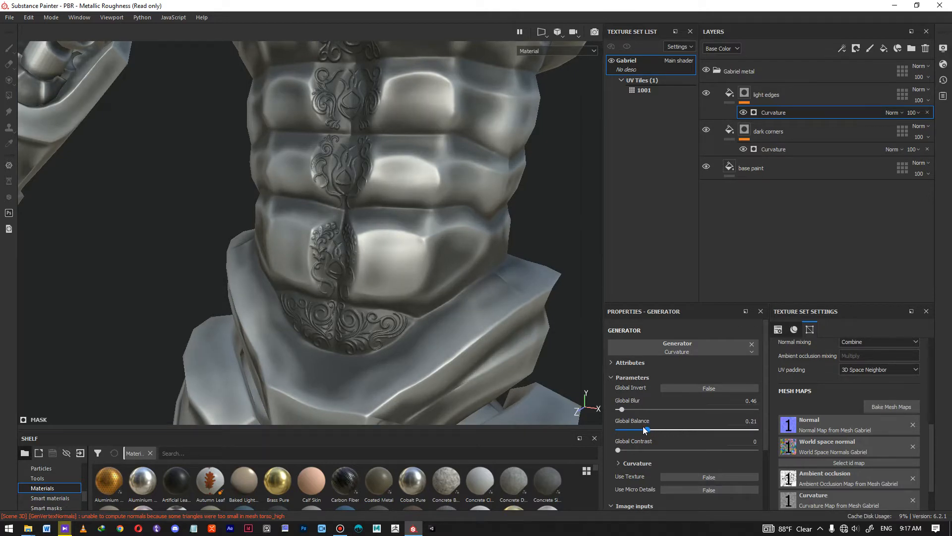
drag(638, 430, 625, 409)
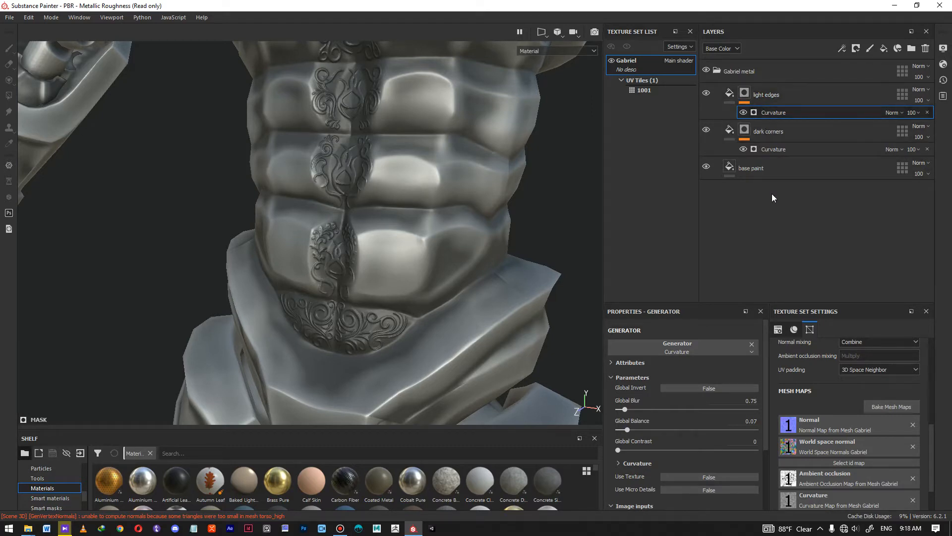
Adjust the dark corners Curvature mask to global balance 0.99, global blur 0.87 and global contrast 0
click(777, 133)
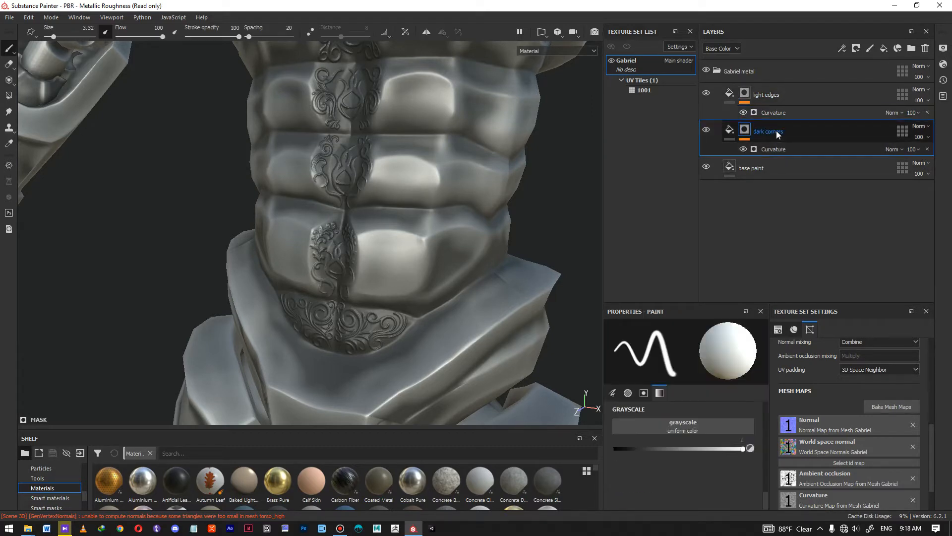
click(774, 149)
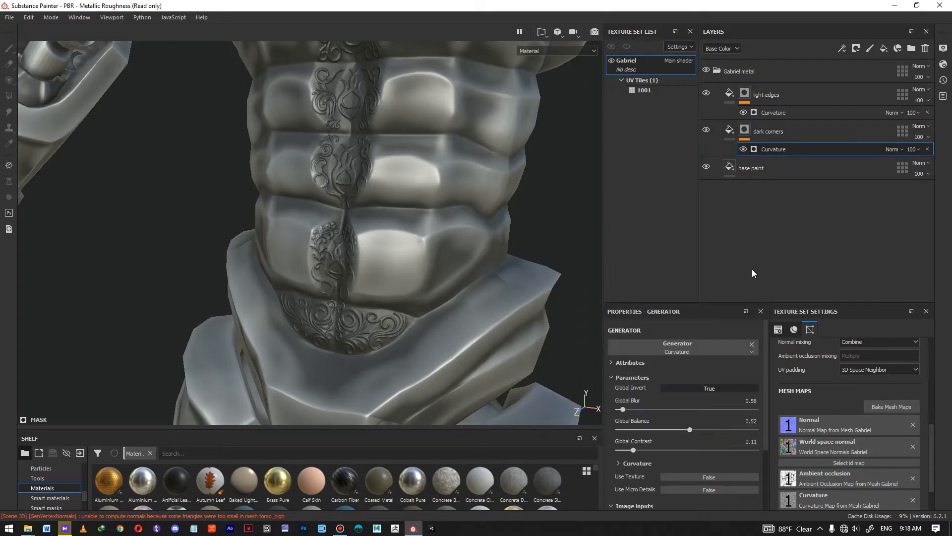
drag(685, 429, 644, 434)
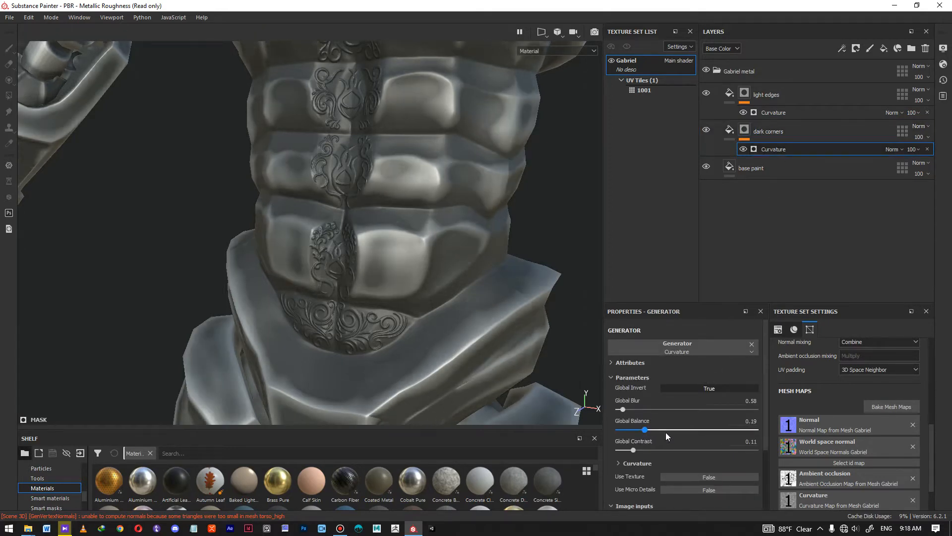
click(720, 433)
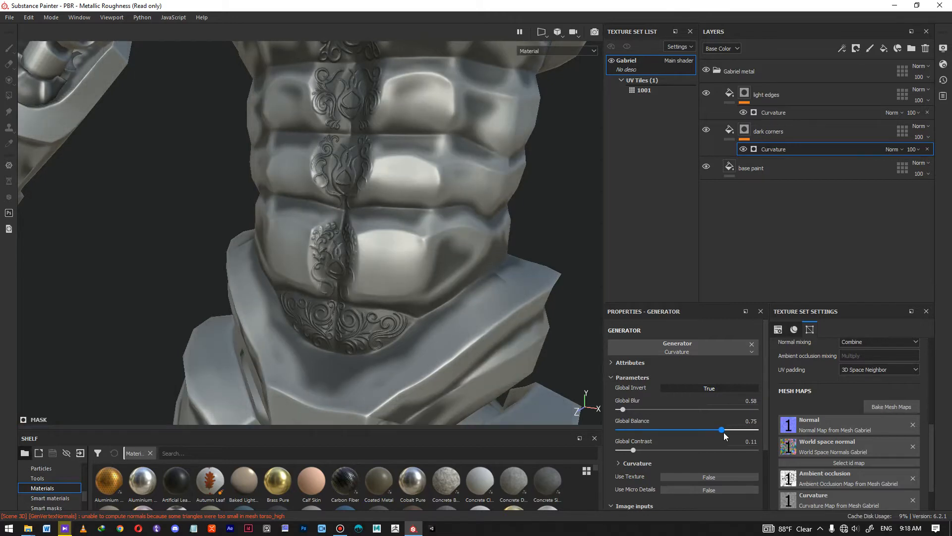
drag(742, 428, 755, 431)
drag(623, 409, 626, 413)
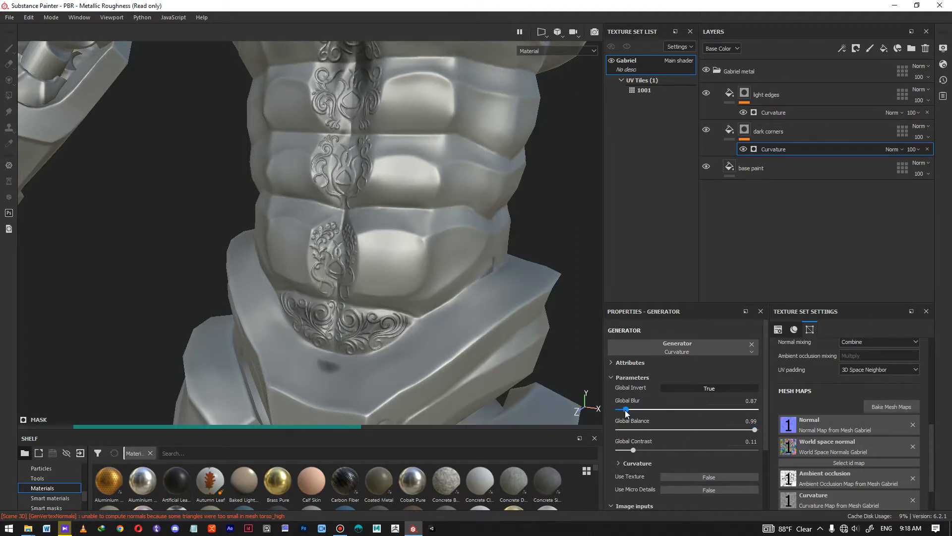
mouse_move(635, 449)
mouse_down()
mouse_move(608, 452)
mouse_move(717, 451)
mouse_up()
drag(624, 456, 597, 449)
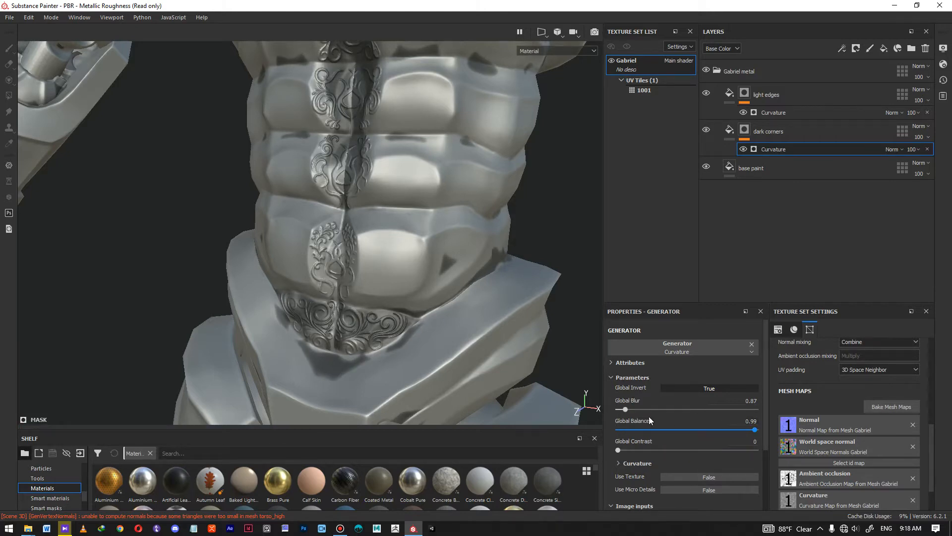
Refine the dark corners Curvature mask to global blur 1.1 and global balance 0.71
drag(633, 409, 650, 410)
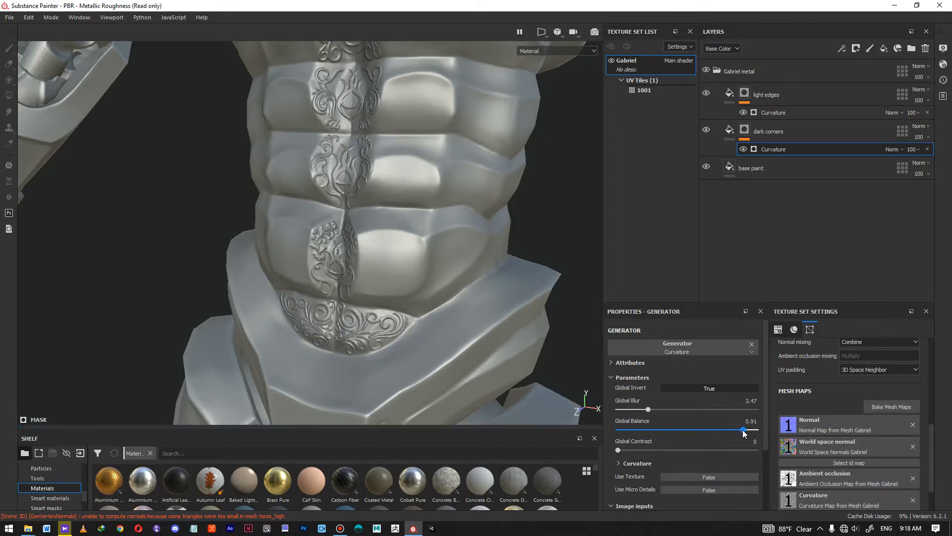
drag(743, 429, 741, 430)
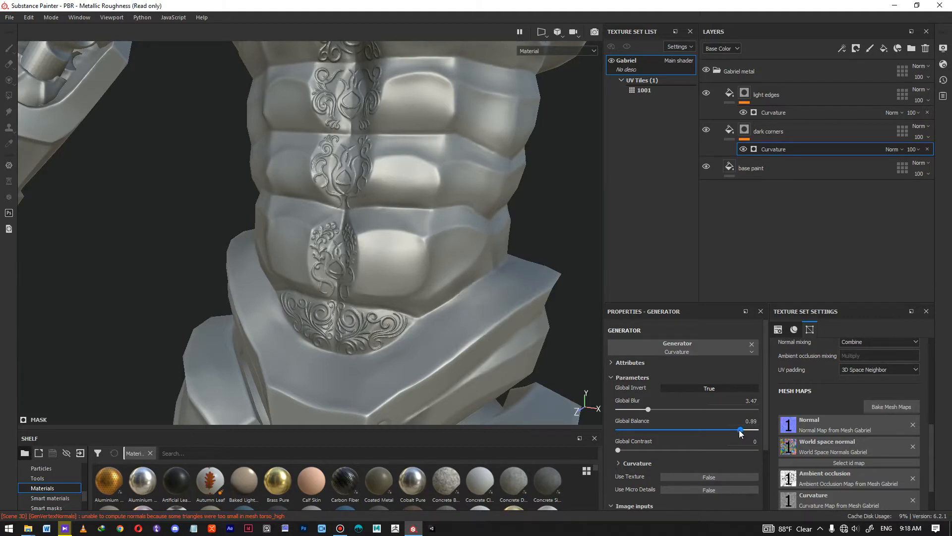
drag(738, 431, 716, 431)
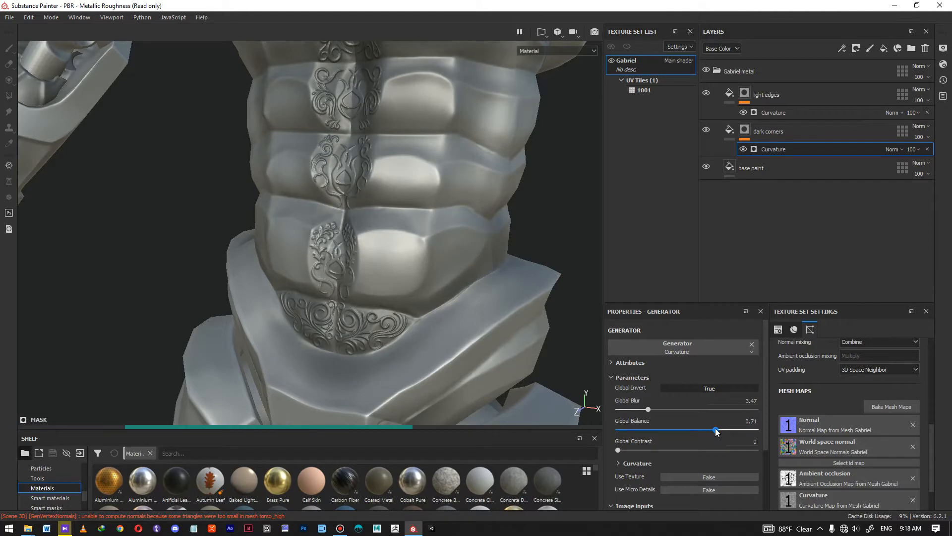
drag(636, 409, 630, 413)
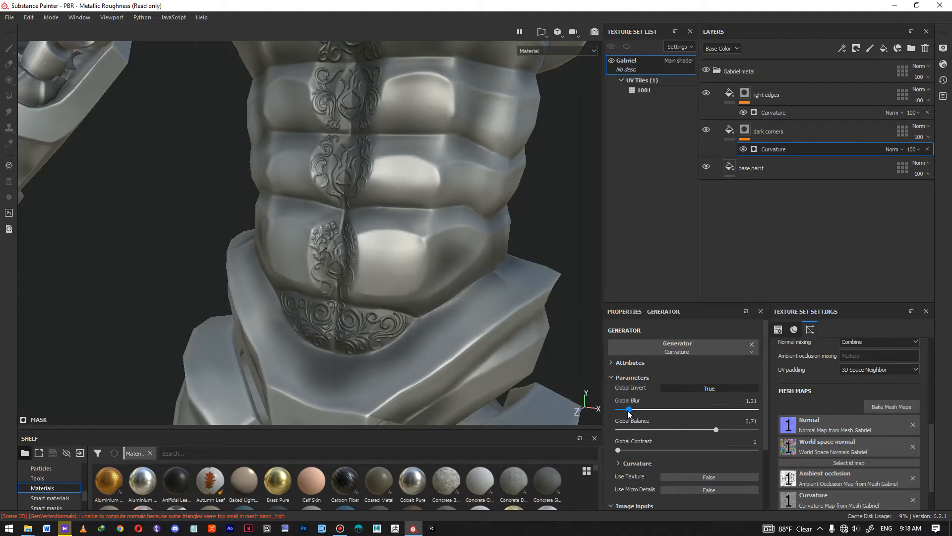
drag(626, 409, 626, 410)
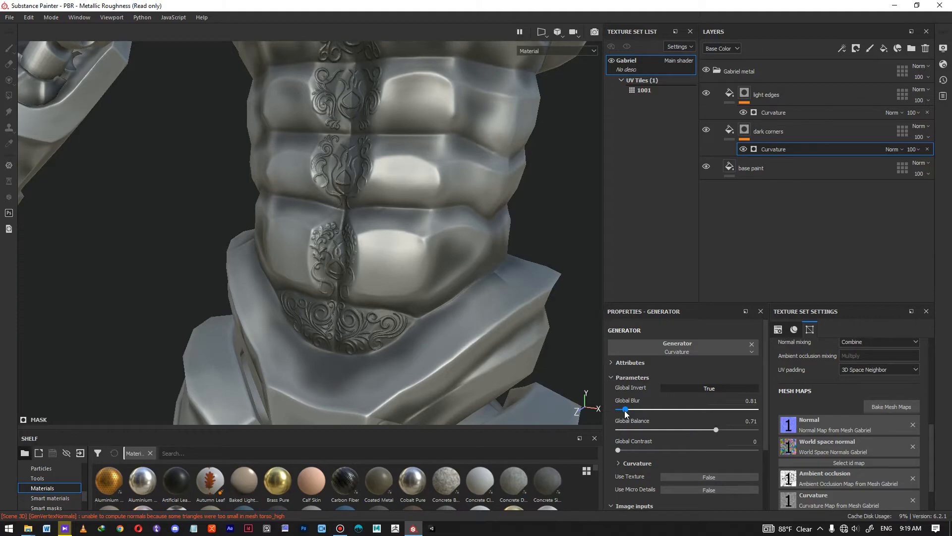
drag(624, 410, 627, 411)
Examine the shading of dark corners and light edges across the whole robot and around its torso
alt+right_drag(442, 278, 38, 222)
alt+middle_drag(405, 297, 340, 257)
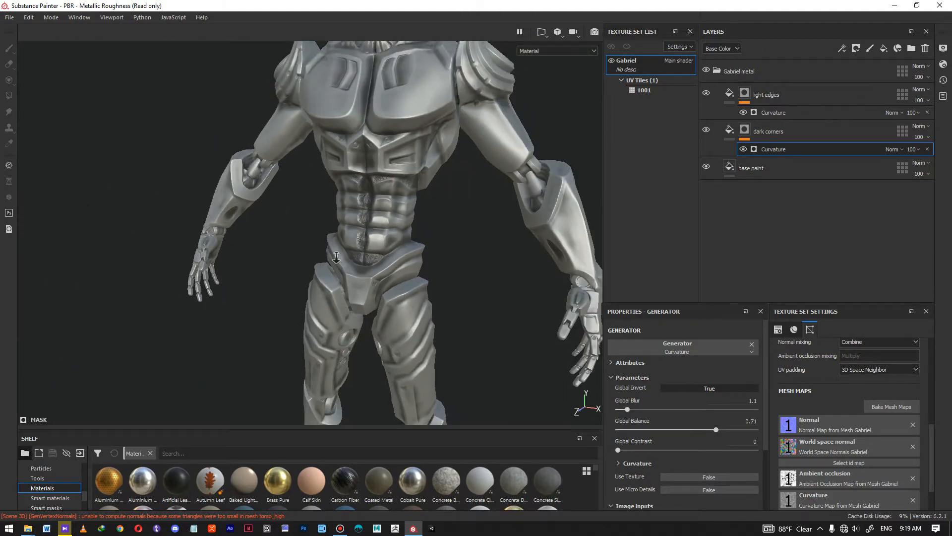
alt+right_drag(339, 257, 232, 215)
alt+right_drag(385, 244, 422, 397)
mouse_move(397, 258)
alt+mouse_down()
mouse_move(253, 298)
mouse_move(319, 231)
mouse_move(442, 263)
mouse_move(395, 266)
alt+mouse_up()
alt+right_drag(394, 266, 342, 300)
mouse_move(343, 300)
alt+mouse_down()
mouse_move(202, 308)
mouse_move(340, 290)
alt+mouse_up()
alt+right_drag(340, 288, 374, 312)
alt+middle_drag(374, 313, 380, 248)
alt+right_drag(381, 249, 434, 303)
Collapse the Gabriel metal group and add a black mask to it
click(725, 66)
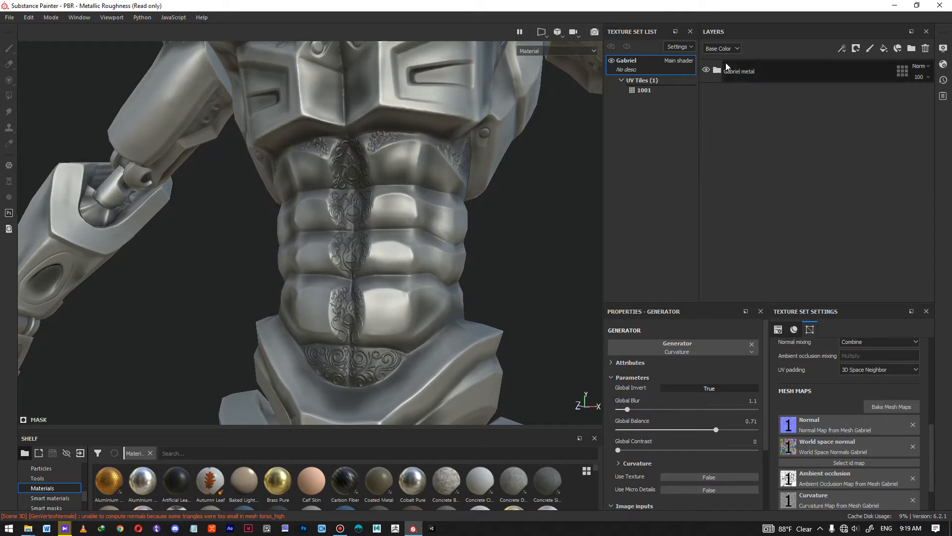
right_click(758, 69)
click(811, 86)
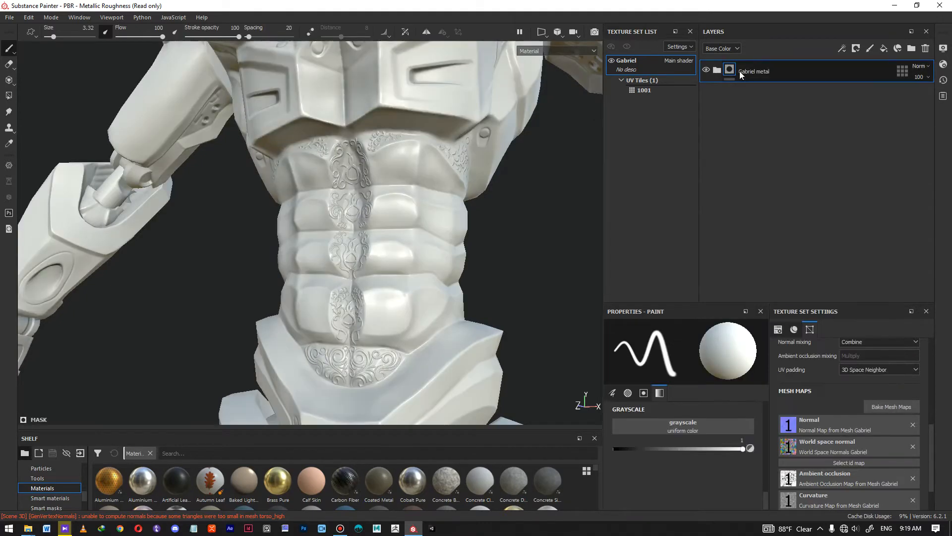
Reveal the metal on both halves of the abdomen by filling their UV islands in the group mask with Polygon Fill
click(8, 95)
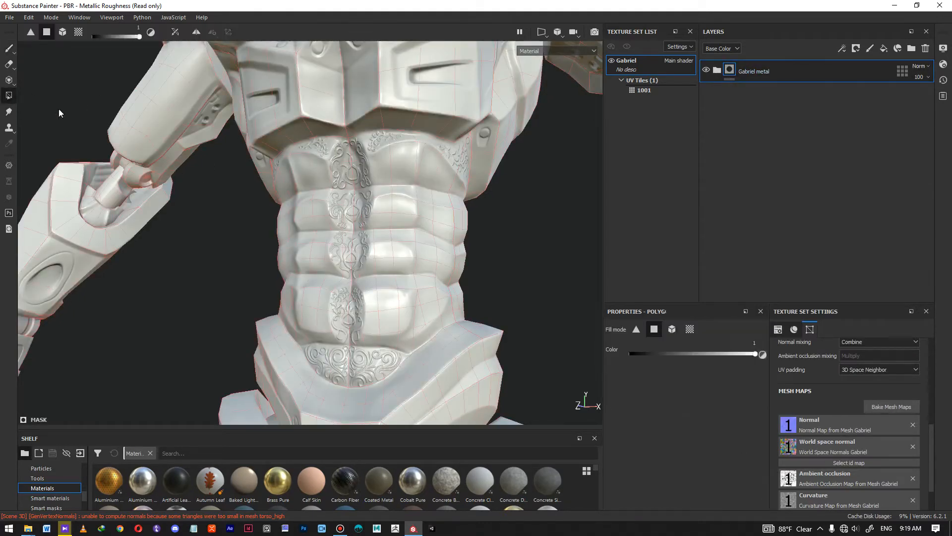
mouse_move(445, 205)
alt+right_down()
mouse_move(427, 153)
mouse_move(454, 219)
alt+right_up()
alt+drag(454, 219, 459, 238)
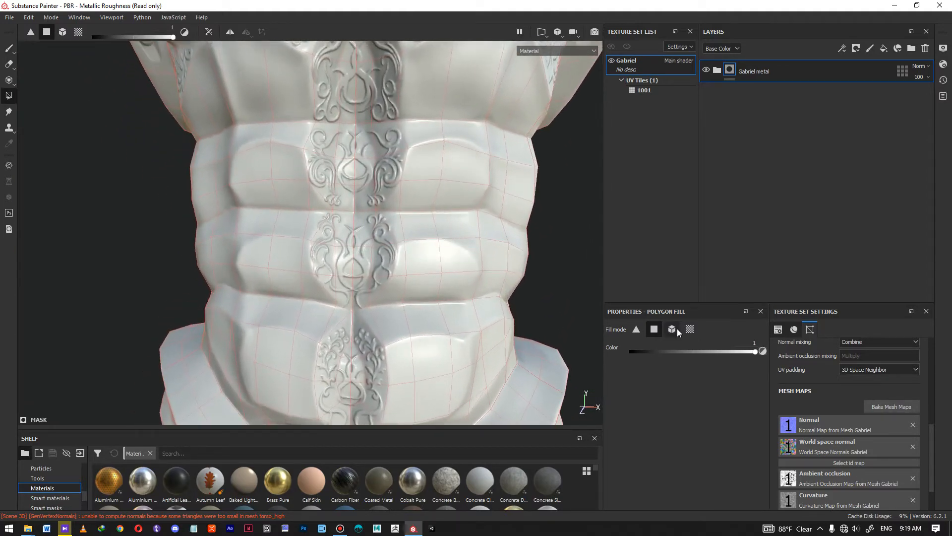
click(690, 329)
click(464, 215)
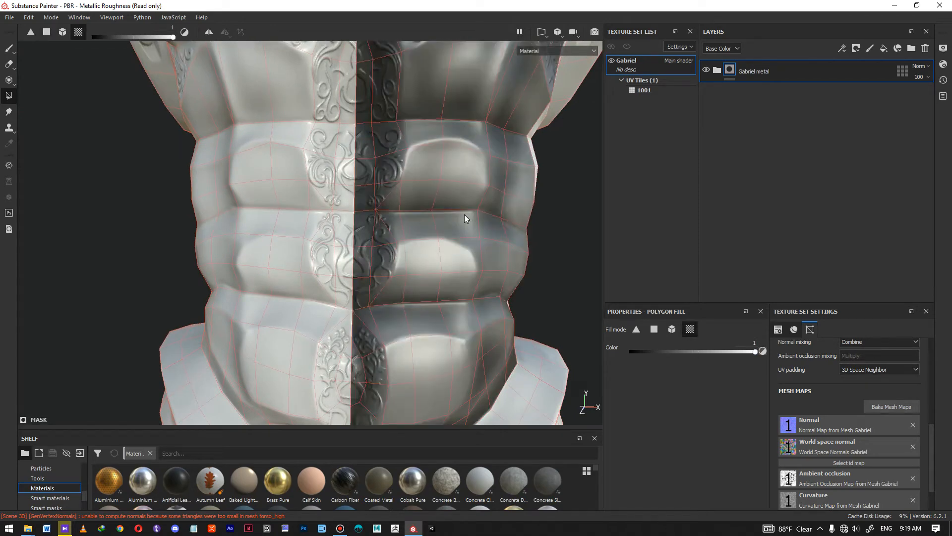
alt+drag(465, 255, 471, 232)
alt+drag(471, 222, 290, 182)
scroll(465, 181, down, 2)
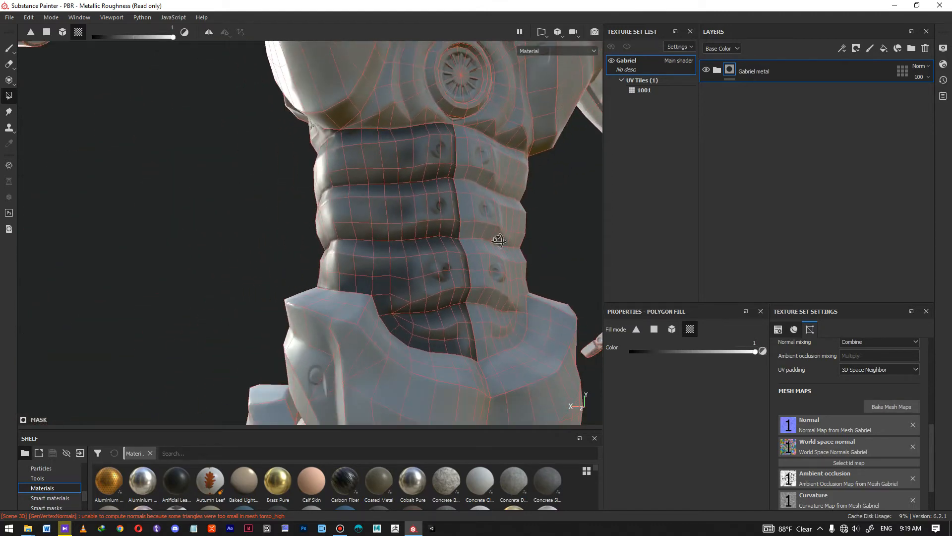
alt+drag(525, 230, 519, 229)
click(519, 229)
shift+right_drag(548, 252, 566, 279)
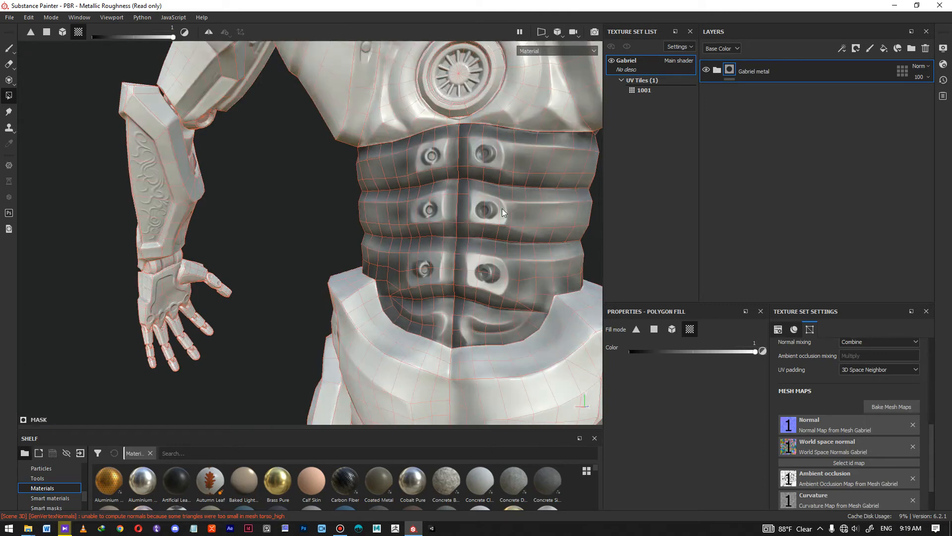
Fill two more UV islands on the robot's body in the Gabriel metal group mask
scroll(503, 214, down, 3)
alt+middle_drag(517, 168, 457, 267)
alt+drag(458, 267, 423, 175)
alt+middle_drag(408, 210, 421, 135)
scroll(408, 302, up, 3)
alt+middle_drag(408, 302, 479, 141)
click(407, 168)
click(470, 166)
Remove the ornamented panel at the abdomen's lower edge from the group mask, filling its individual faces with color value 0
alt+right_drag(479, 141, 489, 195)
alt+drag(489, 195, 561, 233)
alt+right_drag(561, 233, 372, 187)
alt+middle_drag(317, 211, 381, 234)
shift+right_drag(381, 234, 248, 176)
alt+middle_drag(383, 294, 407, 198)
alt+right_drag(407, 199, 407, 320)
alt+middle_drag(407, 320, 372, 268)
alt+right_drag(372, 267, 449, 318)
alt+drag(449, 318, 492, 322)
click(654, 329)
drag(656, 352, 537, 351)
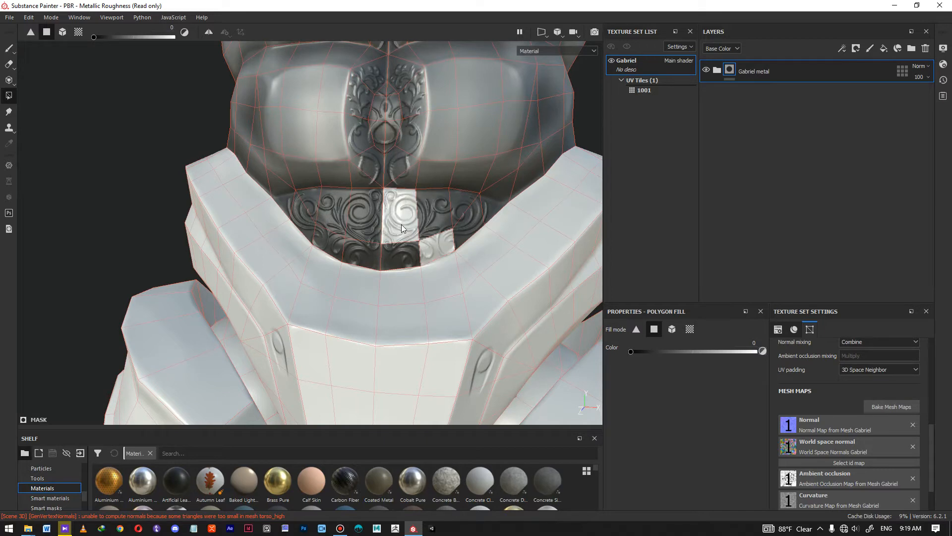
click(336, 219)
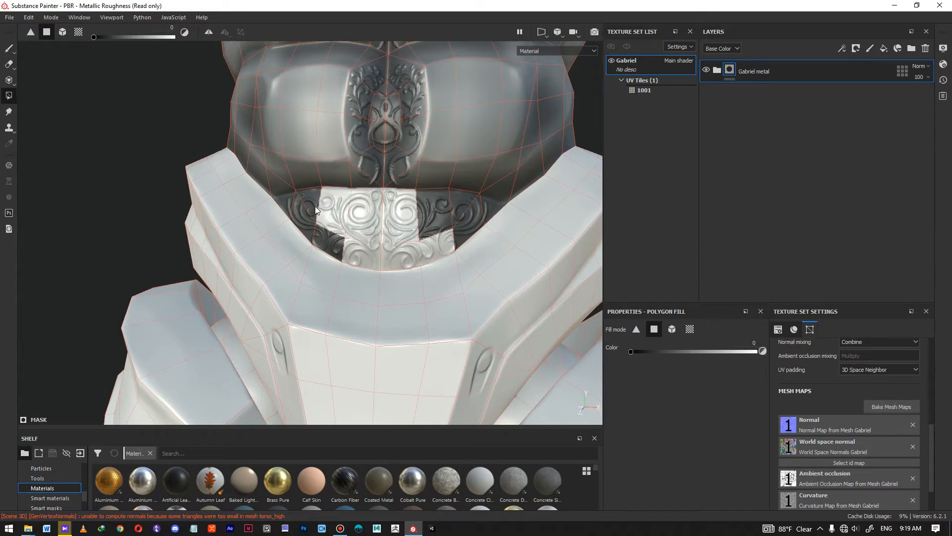
click(314, 206)
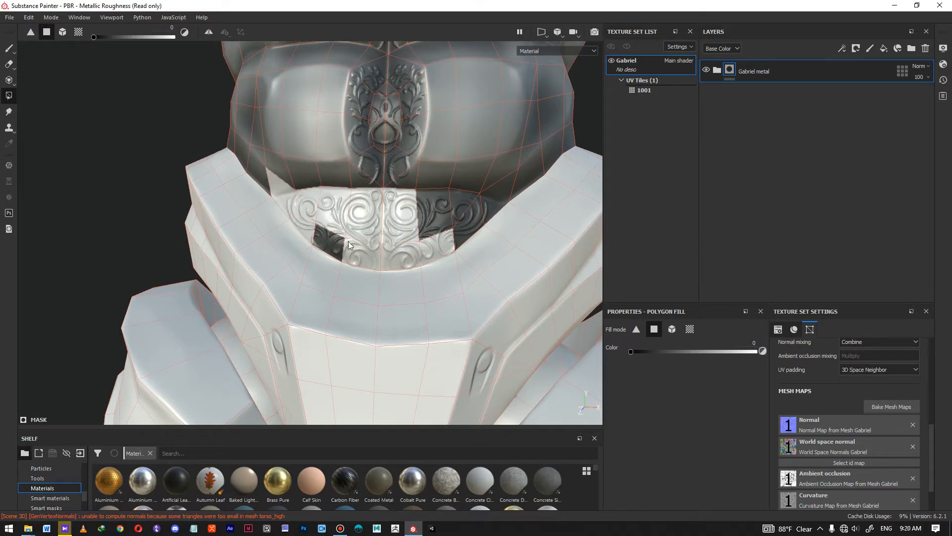
click(472, 218)
alt+drag(453, 256, 397, 259)
scroll(488, 253, down, 2)
alt+middle_drag(380, 264, 198, 283)
scroll(472, 252, down, 2)
alt+drag(347, 252, 585, 220)
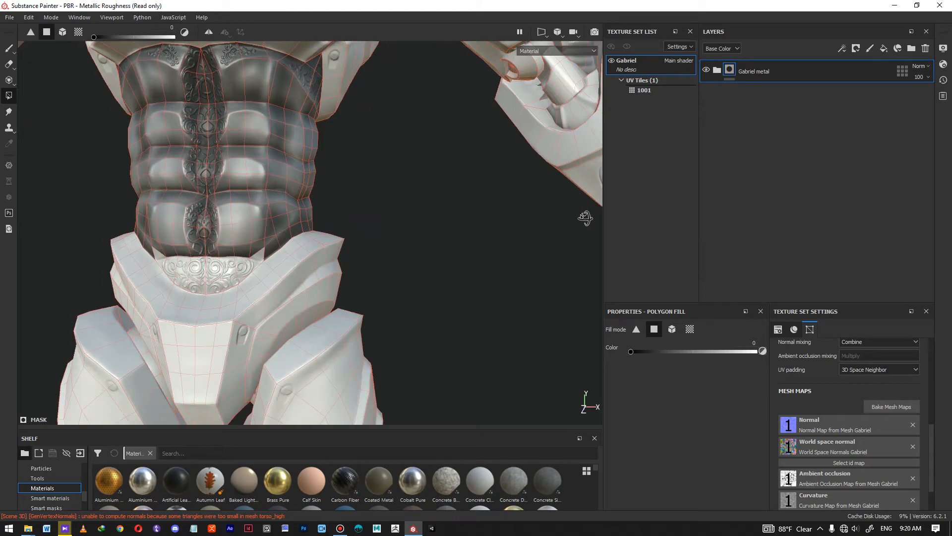
Add a paint effect to the Gabriel metal group's mask
alt+right_drag(240, 332, 240, 361)
alt+middle_drag(240, 362, 354, 347)
alt+right_drag(354, 347, 354, 383)
alt+drag(233, 239, 259, 241)
alt+right_drag(259, 240, 248, 260)
alt+middle_drag(248, 261, 310, 272)
alt+right_drag(310, 272, 305, 301)
scroll(302, 274, up, 1)
alt+drag(303, 274, 366, 266)
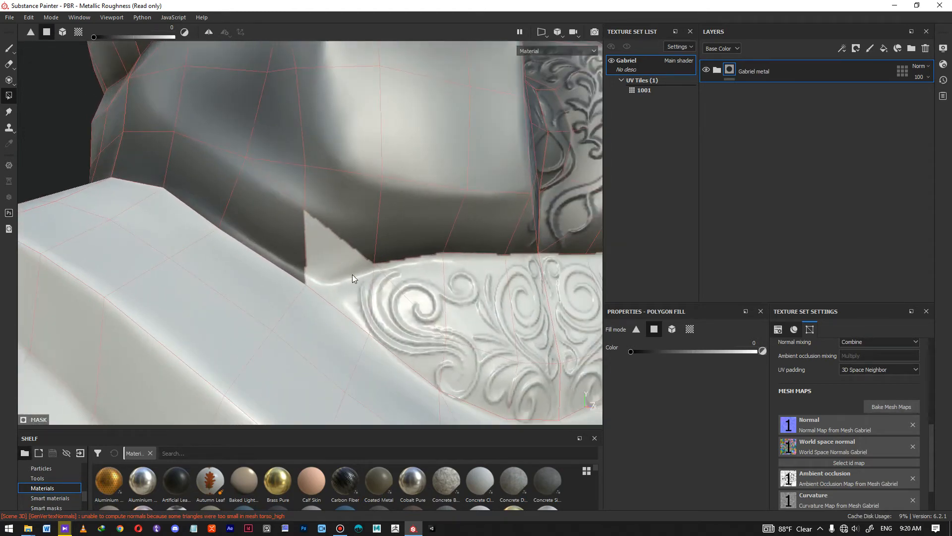
right_click(729, 70)
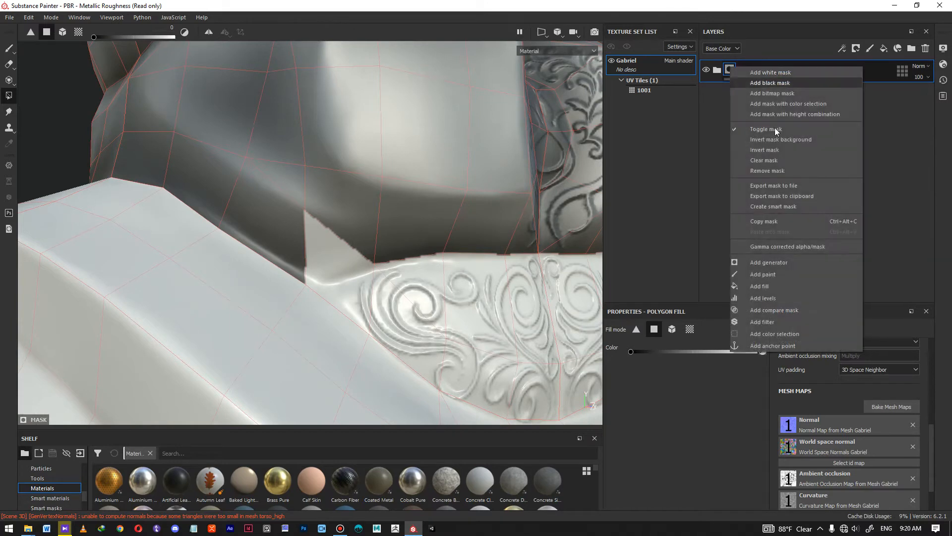
click(790, 276)
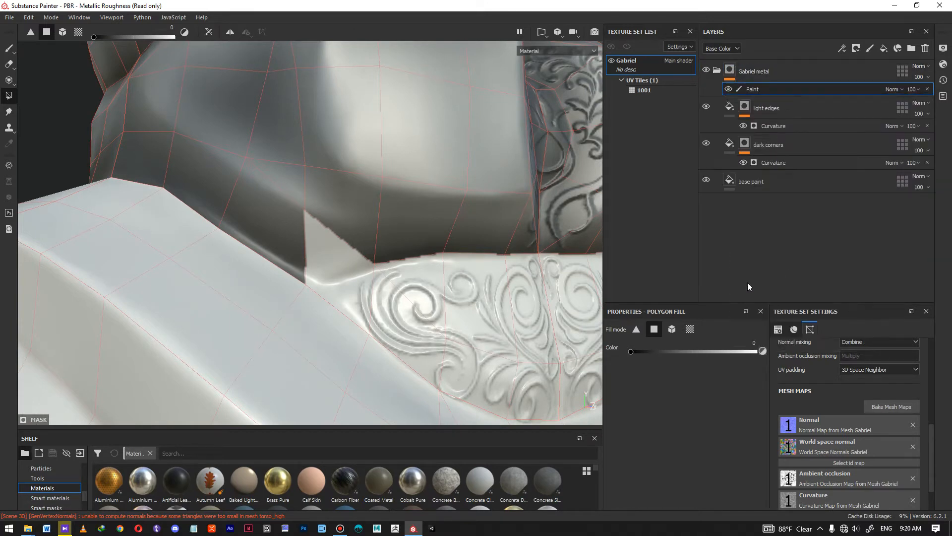
Switch to the Paint brush and adjust its size to about 2.62 and its flow to about 51
click(8, 50)
alt+middle_drag(314, 209, 357, 213)
ctrl+right_drag(404, 232, 347, 231)
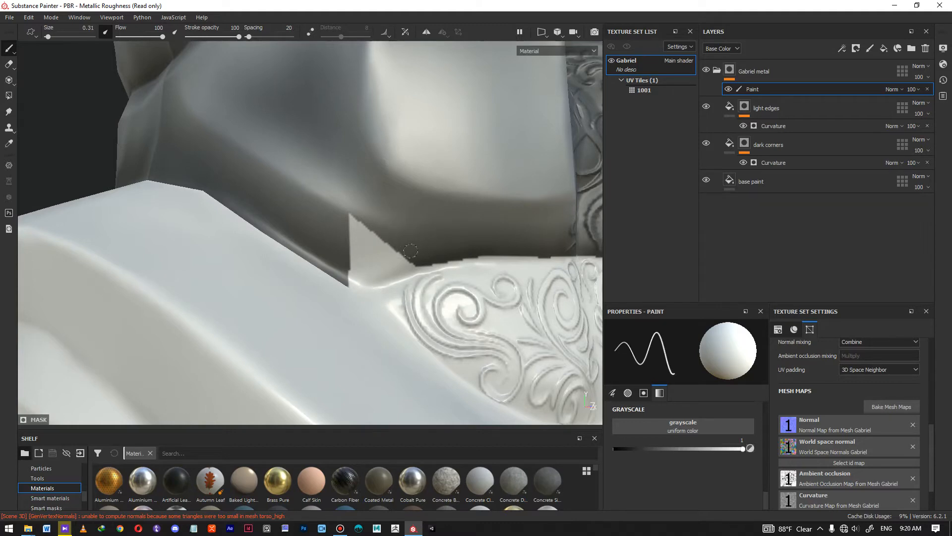
ctrl+right_drag(410, 250, 437, 249)
alt+right_drag(478, 308, 359, 299)
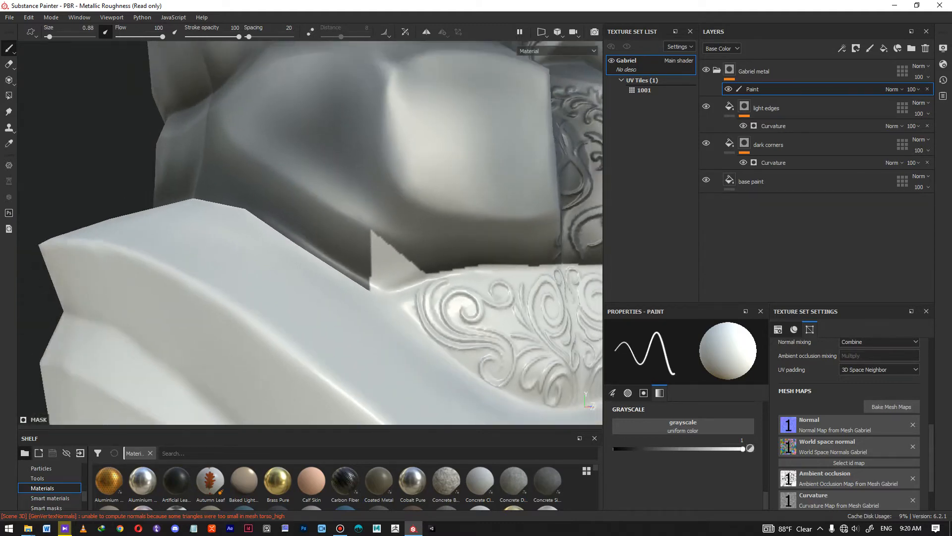
alt+middle_drag(412, 328, 396, 217)
mouse_move(395, 217)
alt+mouse_down()
mouse_move(390, 245)
mouse_move(347, 248)
mouse_move(329, 272)
mouse_move(362, 277)
mouse_move(334, 281)
alt+mouse_up()
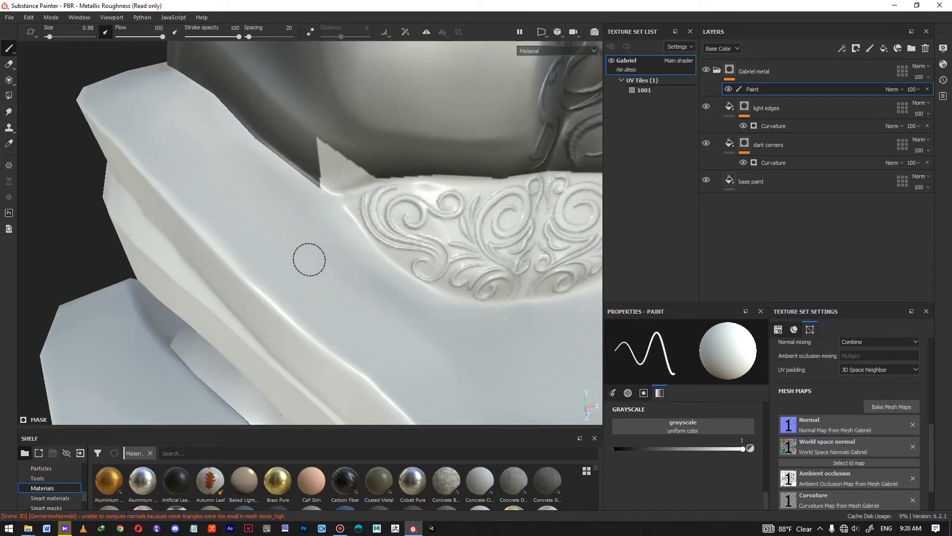
key(ctrl)
mouse_move(343, 282)
ctrl+right_down()
mouse_move(392, 283)
mouse_move(295, 287)
mouse_move(340, 285)
mouse_move(309, 285)
mouse_move(326, 284)
ctrl+right_up()
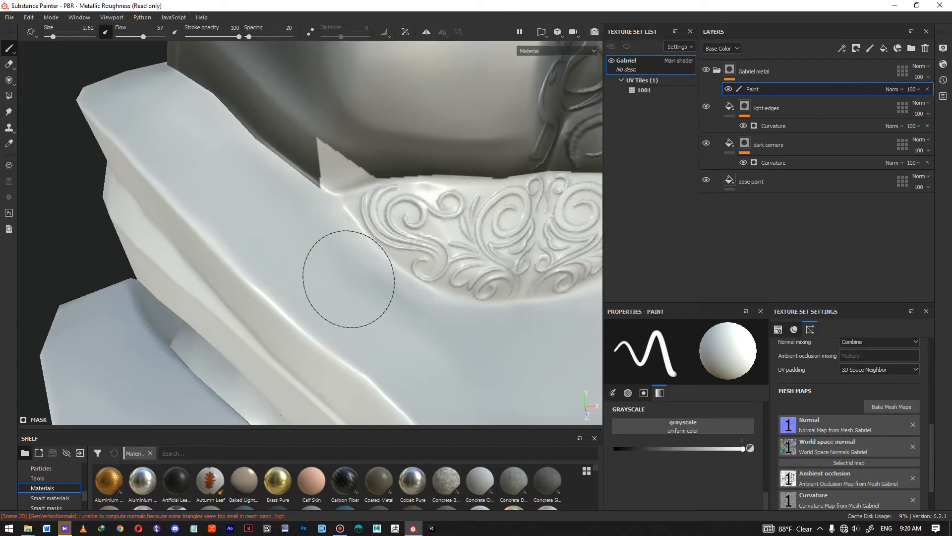
mouse_move(349, 279)
ctrl+mouse_down()
mouse_move(367, 279)
mouse_move(290, 279)
mouse_move(350, 279)
ctrl+mouse_up()
ctrl+drag(349, 279, 333, 279)
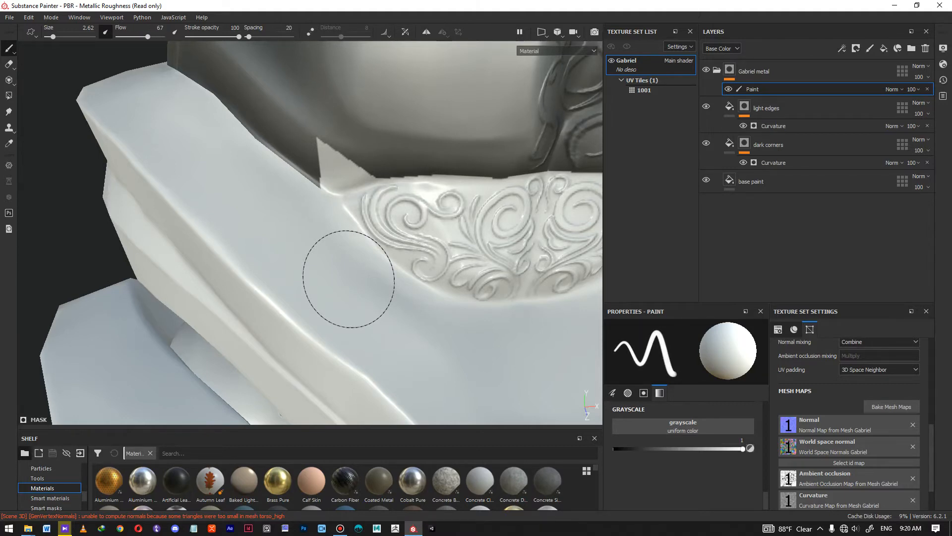
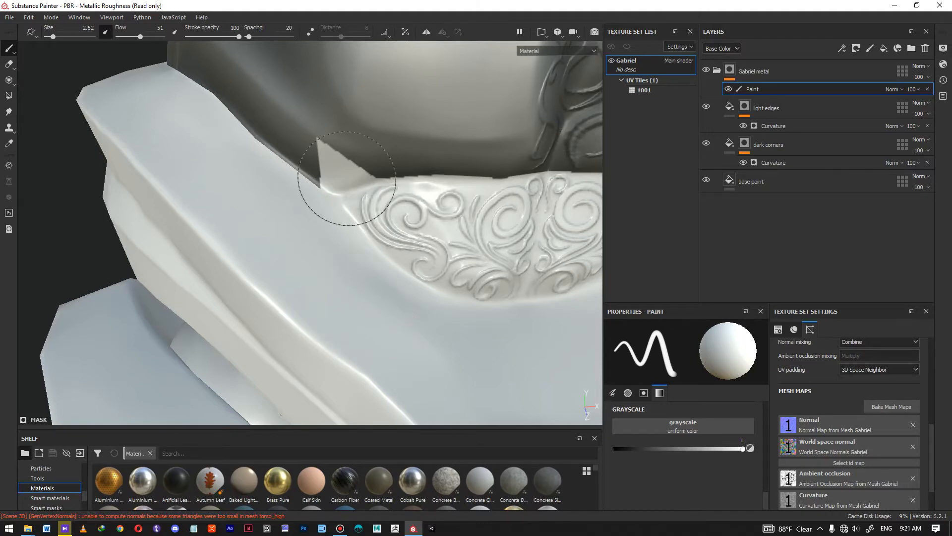
Paint metal over the uncovered triangle at one side of the abdomen's lower edge, using brush size 0.92 and flow 100
alt+drag(347, 178, 380, 148)
alt+right_drag(380, 148, 375, 201)
ctrl+drag(375, 201, 424, 201)
alt+drag(313, 185, 364, 193)
ctrl+right_drag(364, 193, 364, 194)
alt+middle_drag(375, 186, 381, 187)
drag(401, 195, 344, 204)
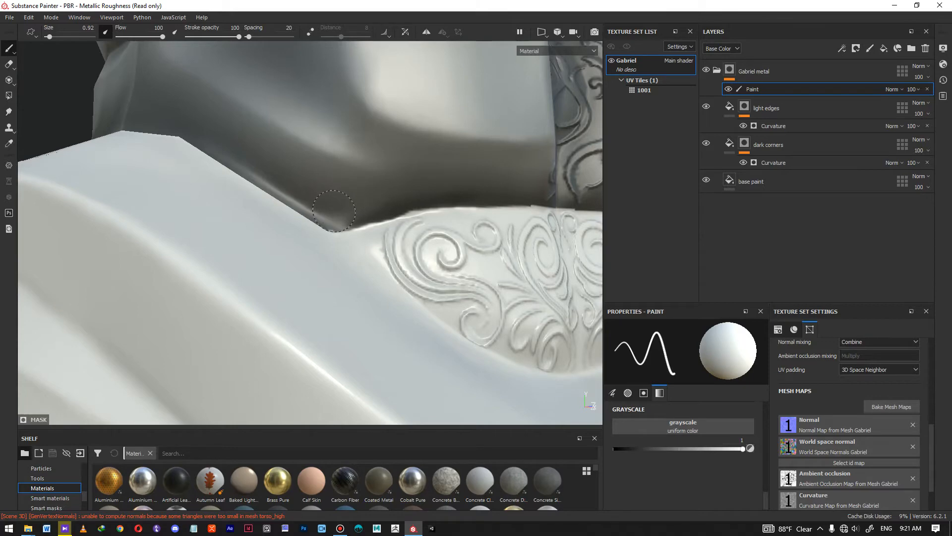
Compare the mask with the Paint effect hidden and shown, and paint metal over the matching triangle on the abdomen's other side
alt+drag(340, 202, 373, 199)
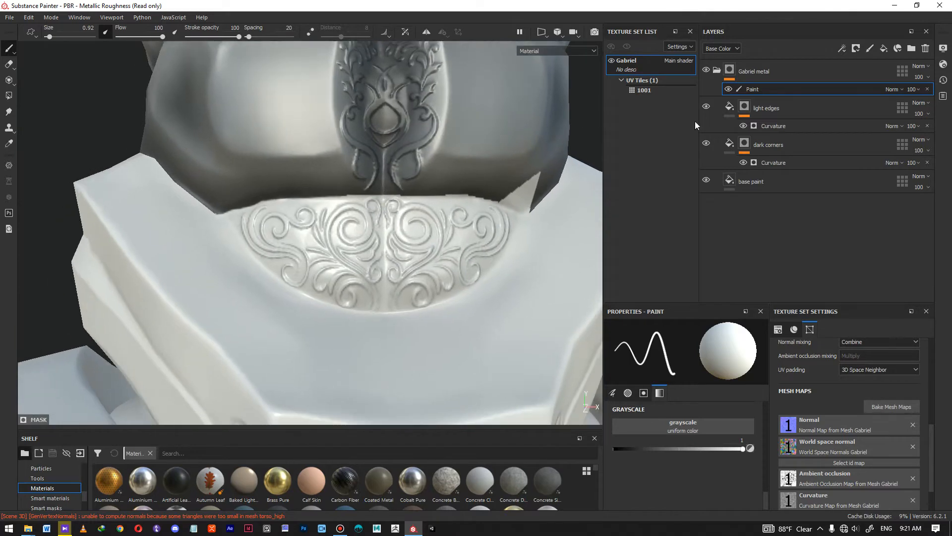
click(728, 90)
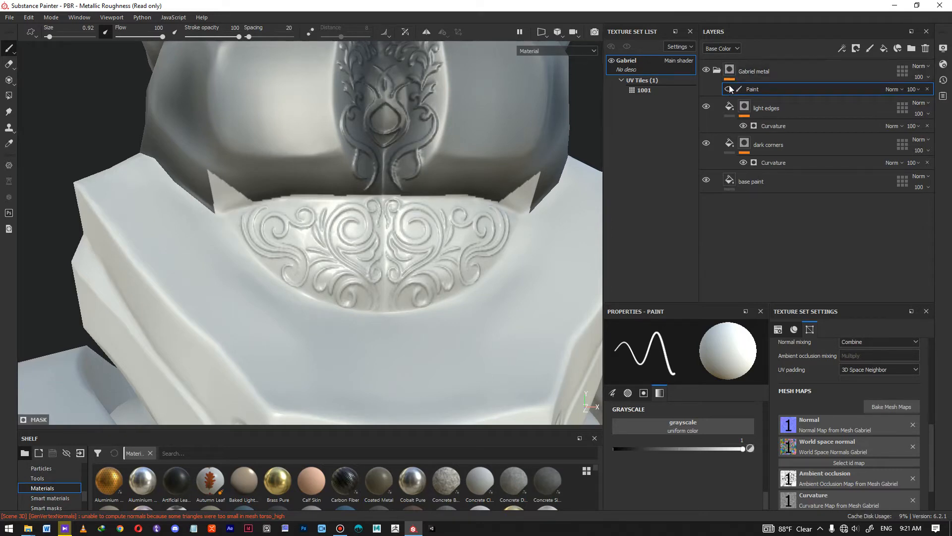
click(729, 89)
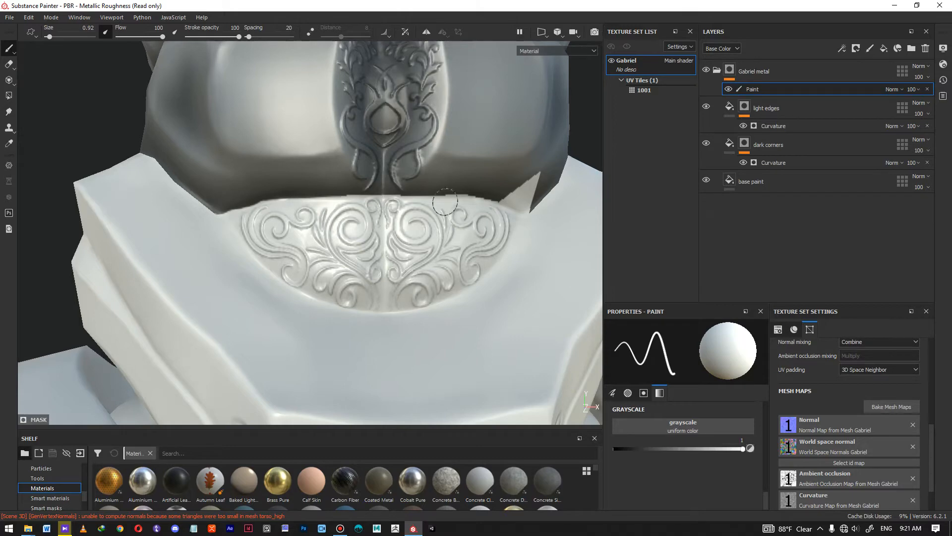
scroll(445, 202, up, 6)
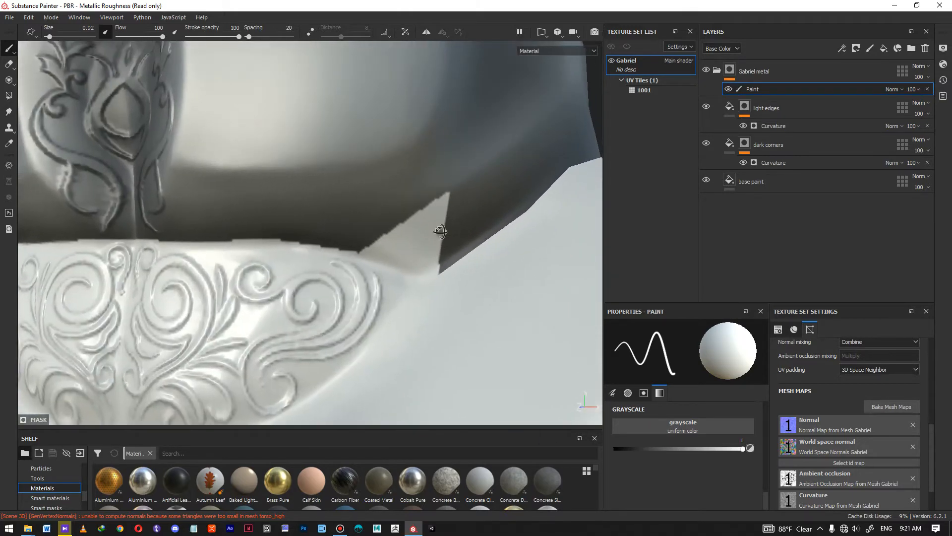
mouse_move(444, 204)
mouse_down()
mouse_move(432, 244)
mouse_move(390, 242)
mouse_up()
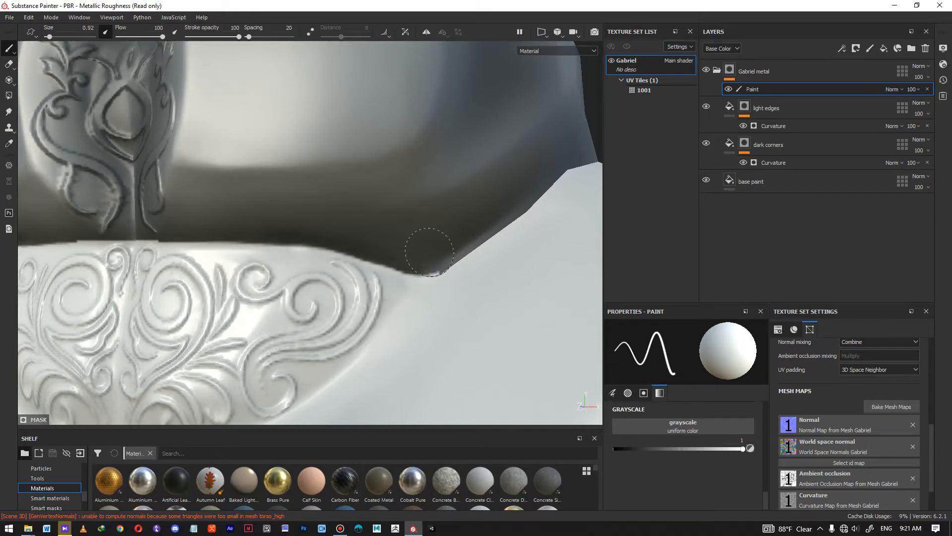
Hide and show the dark corners and light edges layers to compare the abdomen metal with and without them
alt+right_drag(137, 144, 339, 228)
alt+drag(339, 228, 409, 371)
alt+right_drag(409, 371, 471, 258)
alt+drag(471, 258, 367, 268)
alt+right_drag(367, 268, 427, 251)
alt+drag(428, 251, 406, 252)
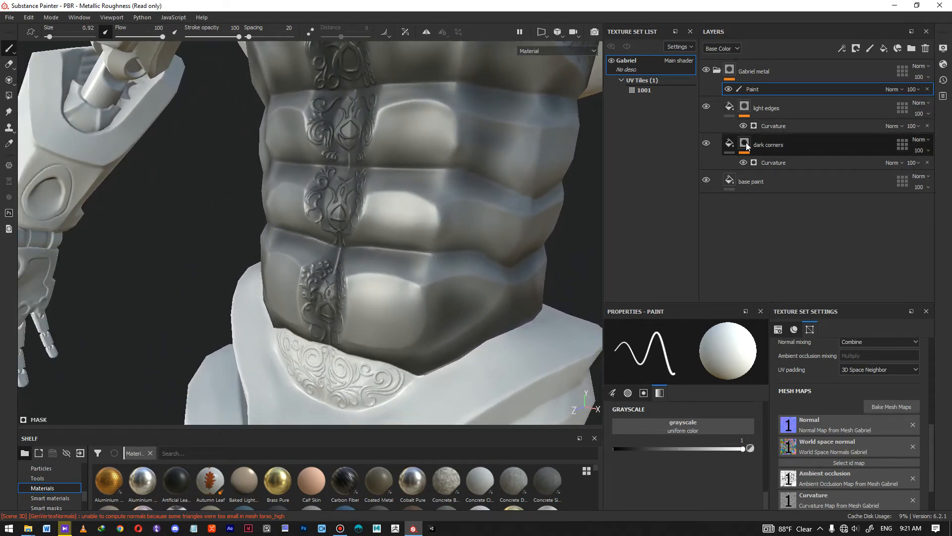
click(706, 144)
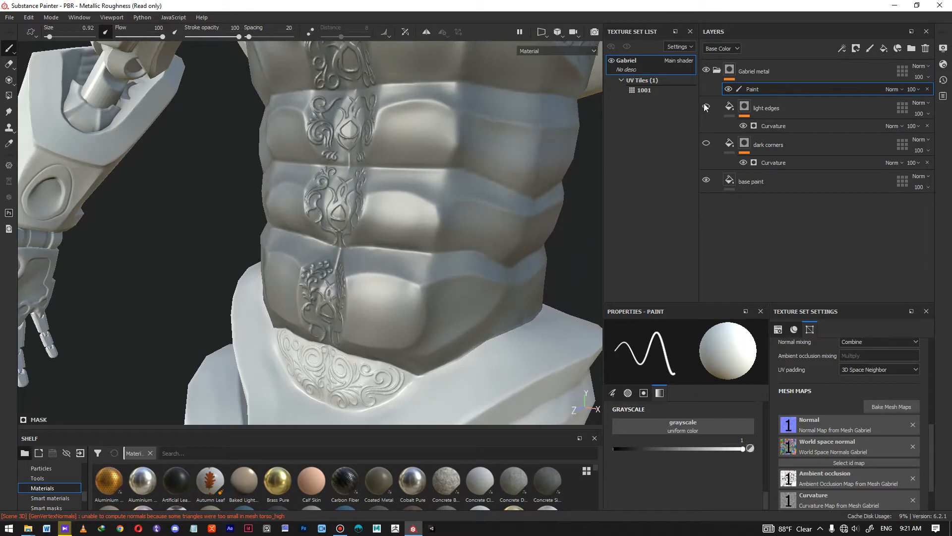
alt+right_drag(476, 149, 389, 214)
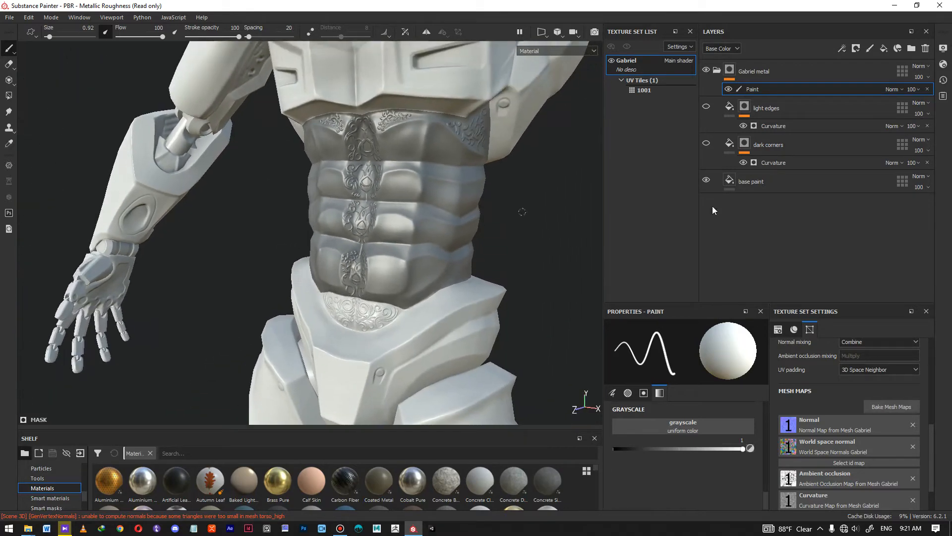
click(706, 144)
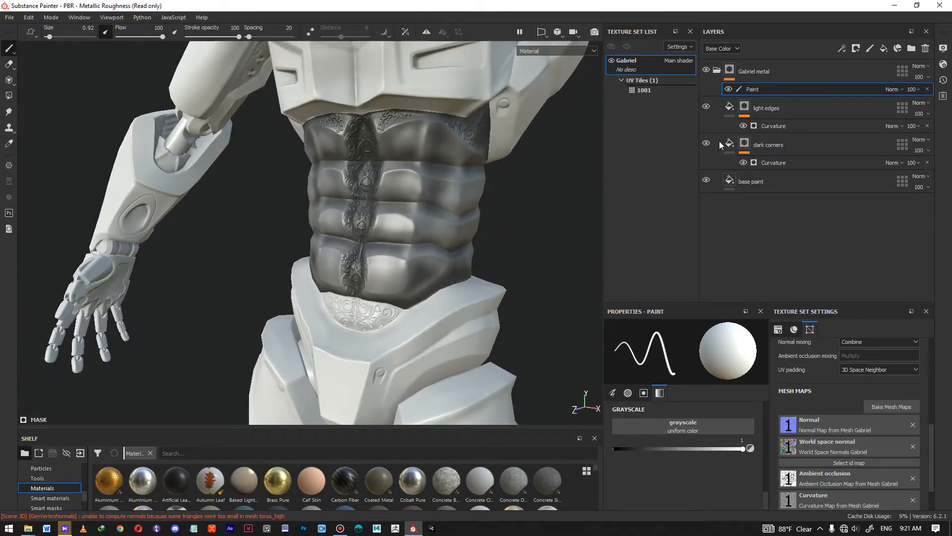
Review the Curvature generator parameters of the dark corners and light edges masks
click(773, 163)
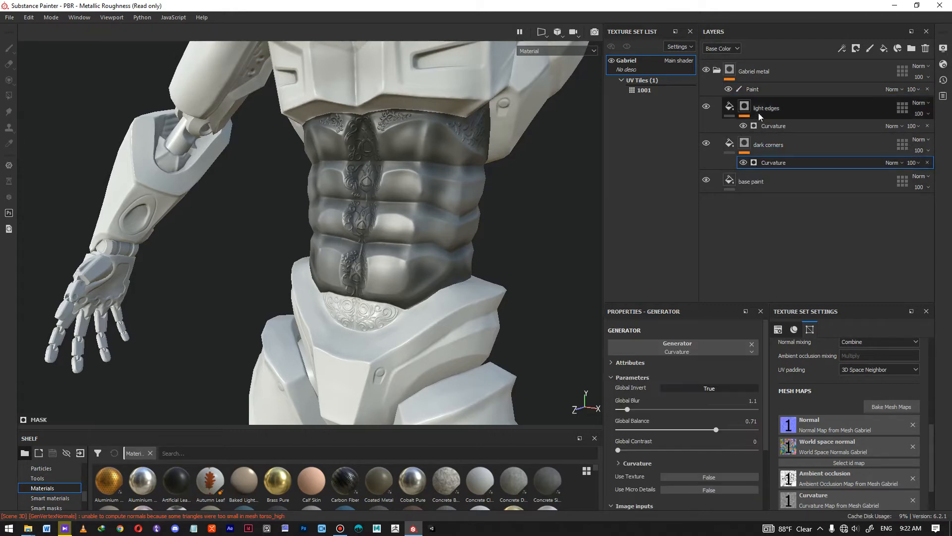
click(784, 126)
scroll(412, 222, up, 3)
alt+drag(464, 288, 430, 249)
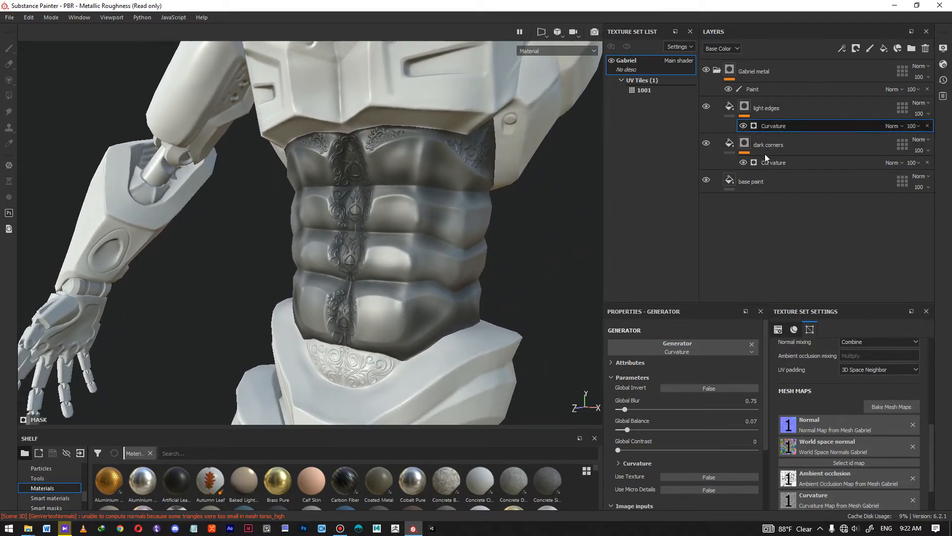
Set the base paint layer's Metallic to 1 and lighten its base color to a grey of 0.558
click(756, 183)
scroll(707, 447, down, 3)
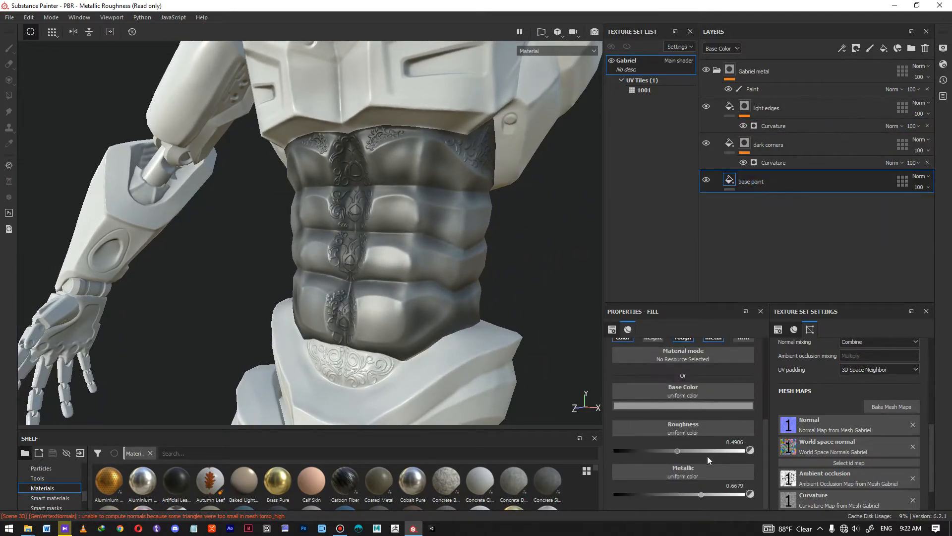
drag(707, 493, 753, 492)
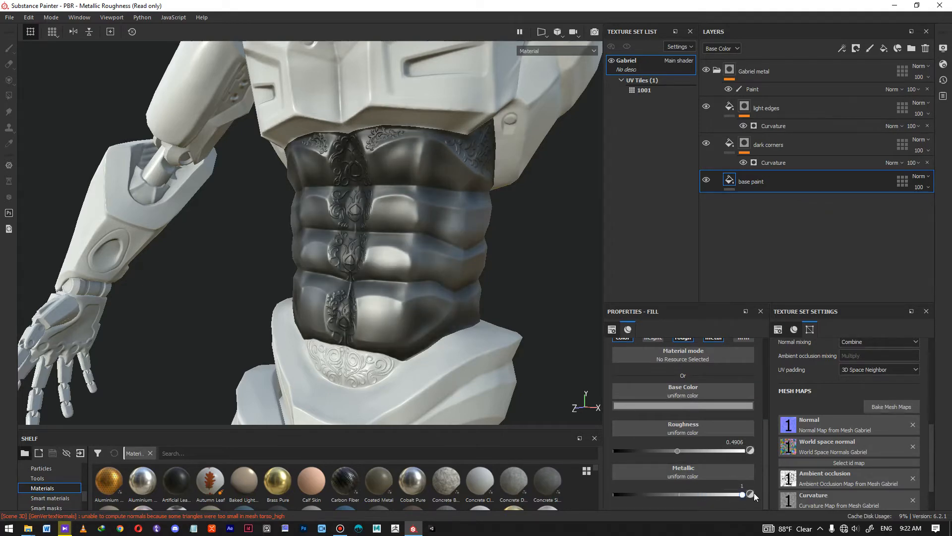
mouse_move(441, 244)
alt+right_down()
mouse_move(106, 183)
mouse_move(431, 249)
alt+right_up()
mouse_move(397, 268)
alt+mouse_down()
mouse_move(534, 266)
mouse_move(379, 266)
alt+mouse_up()
alt+right_drag(379, 266, 460, 306)
alt+middle_drag(448, 221, 382, 241)
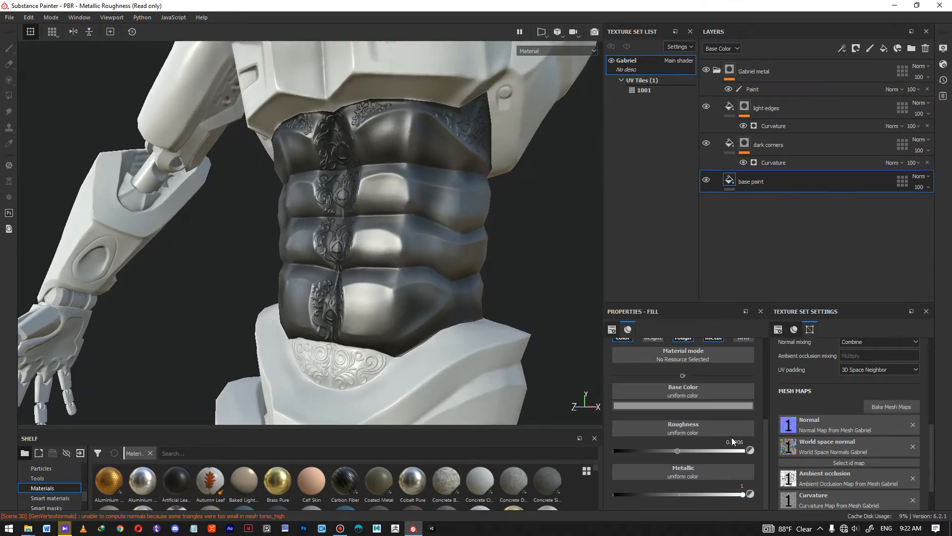
click(690, 405)
drag(698, 440, 694, 442)
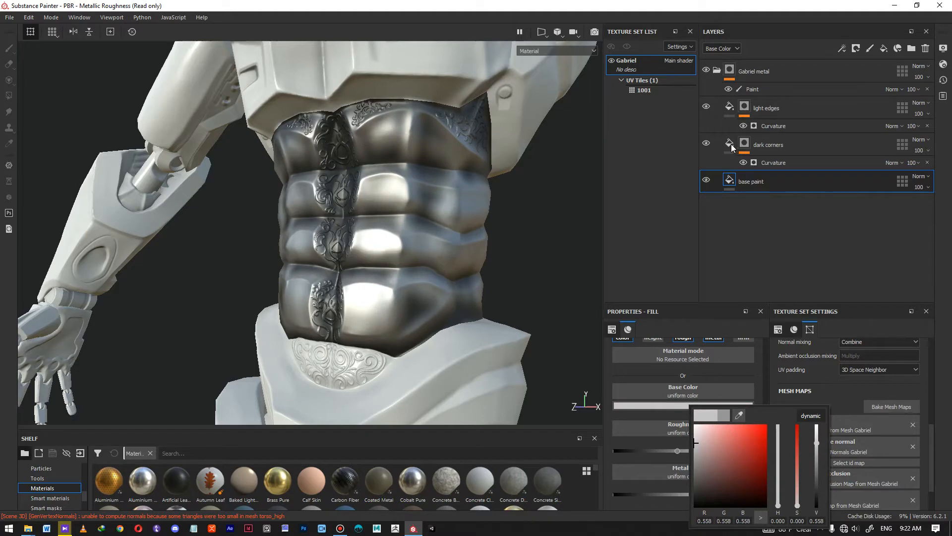
Lighten the dark corners layer's base color to a grey of 0.331
click(732, 147)
click(689, 429)
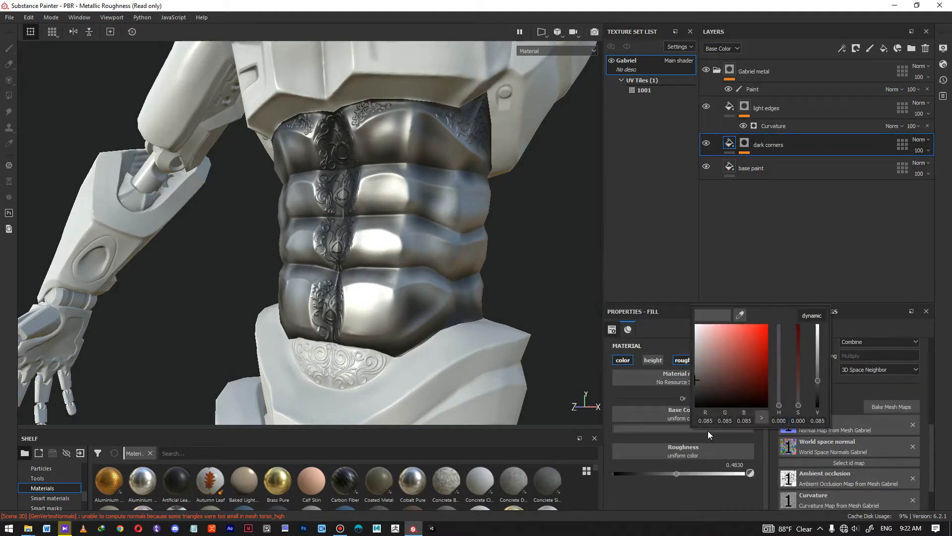
drag(697, 381, 683, 357)
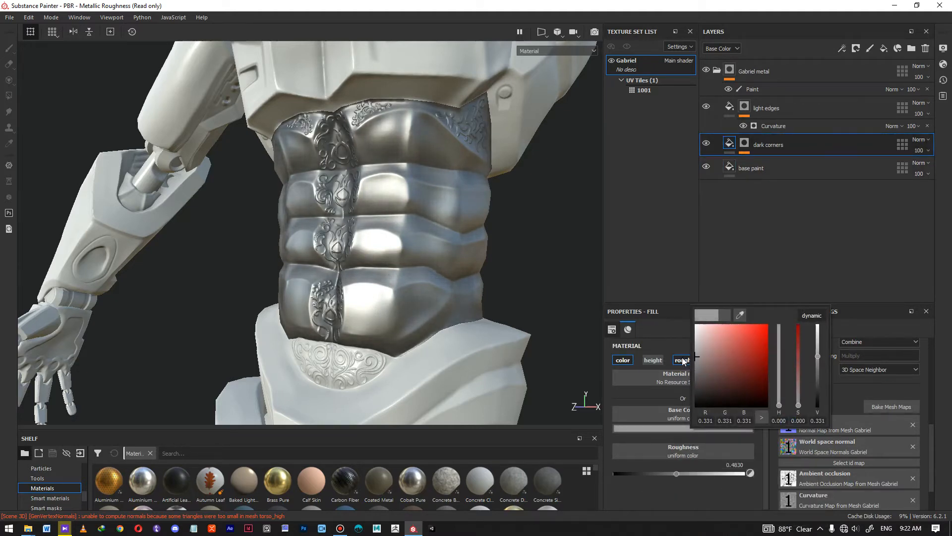
Disable the roughness channel of the light edges layer and lighten its base color to a pale grey
click(733, 107)
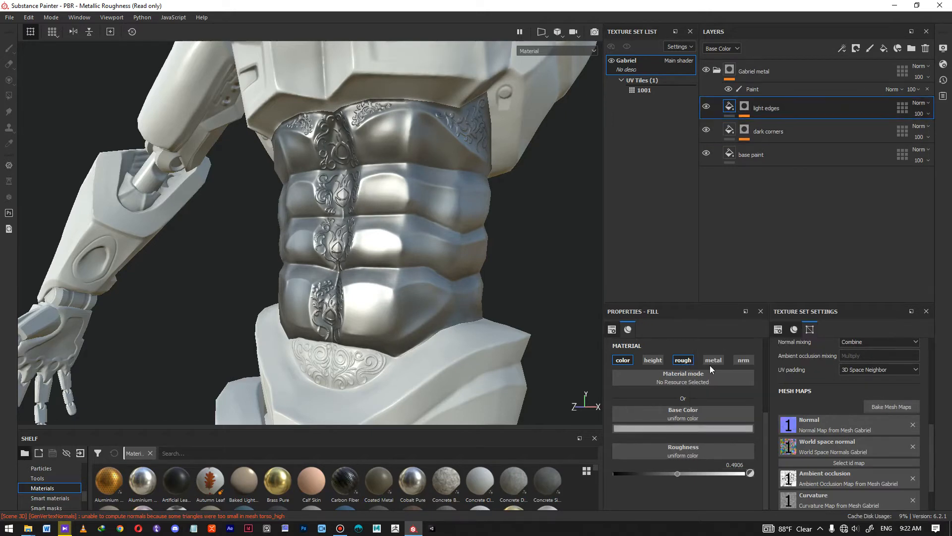
click(682, 424)
mouse_move(695, 342)
mouse_down()
mouse_move(678, 330)
mouse_move(676, 338)
mouse_up()
alt+drag(485, 221, 460, 249)
Disable the roughness channel of the dark corners layer
click(744, 107)
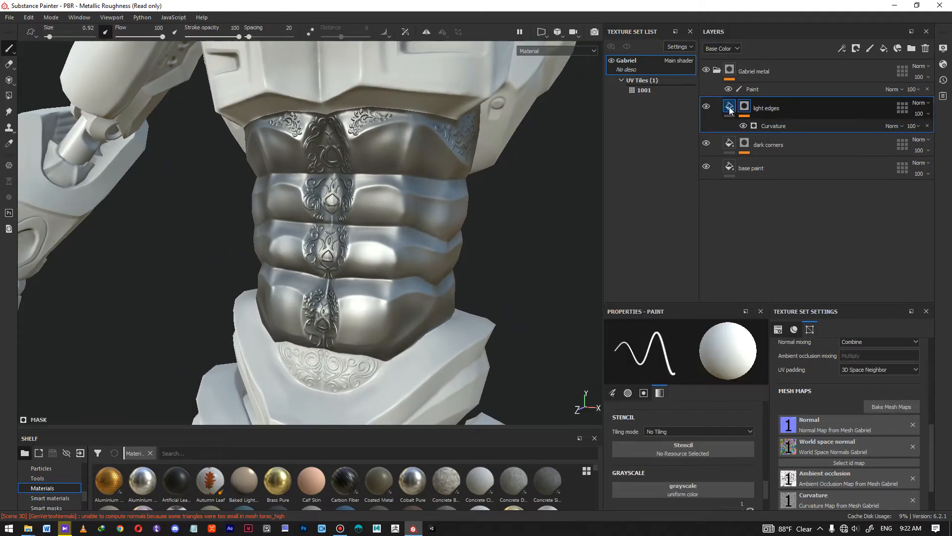
click(729, 107)
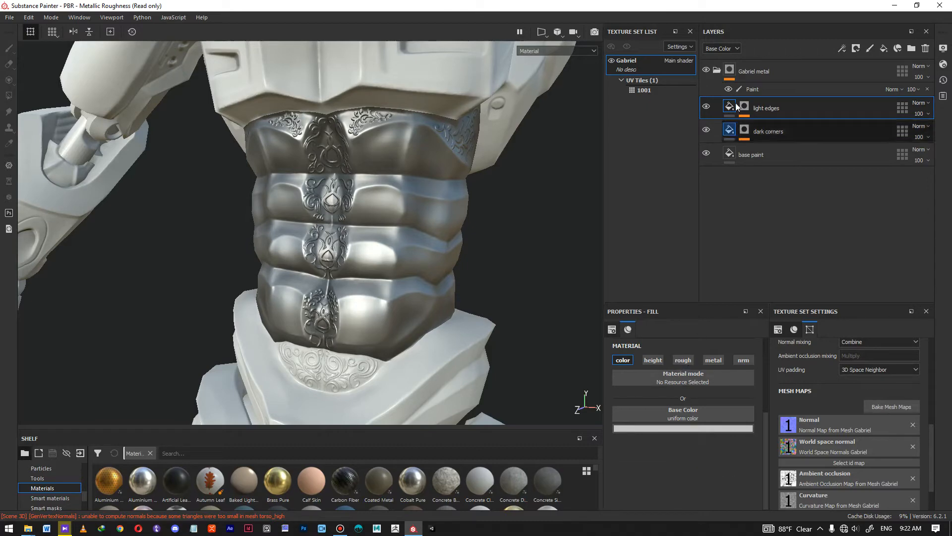
click(731, 131)
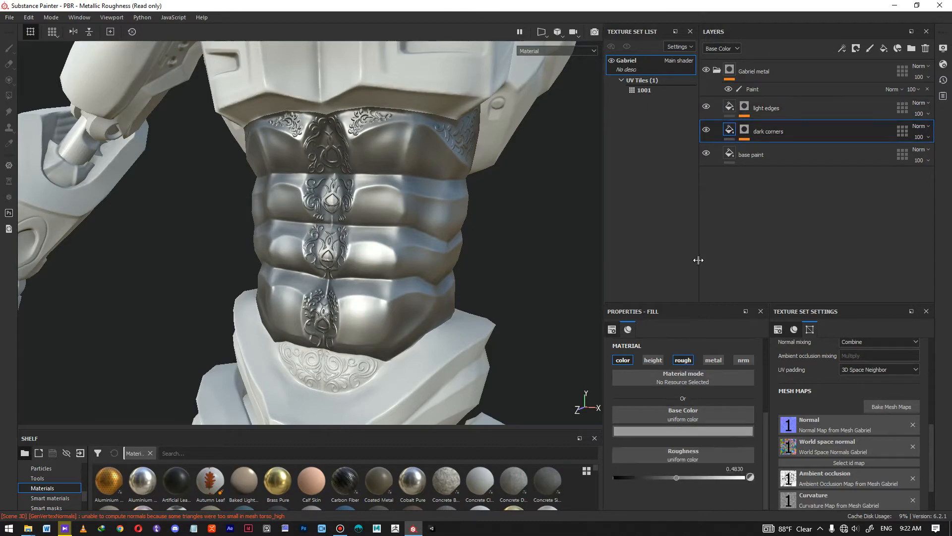
click(689, 362)
alt+drag(448, 302, 707, 153)
Add a fill layer above light edges and disable its height and normal channels
click(791, 102)
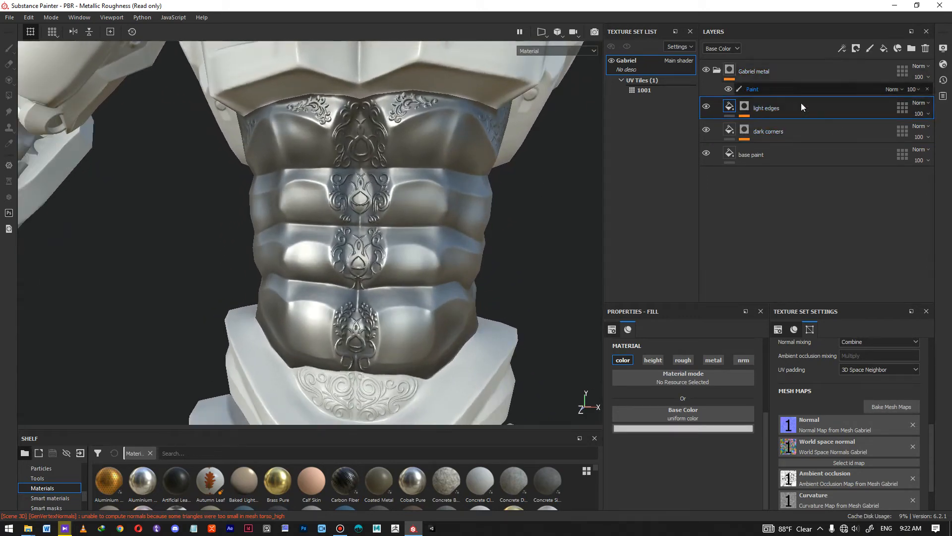
click(883, 49)
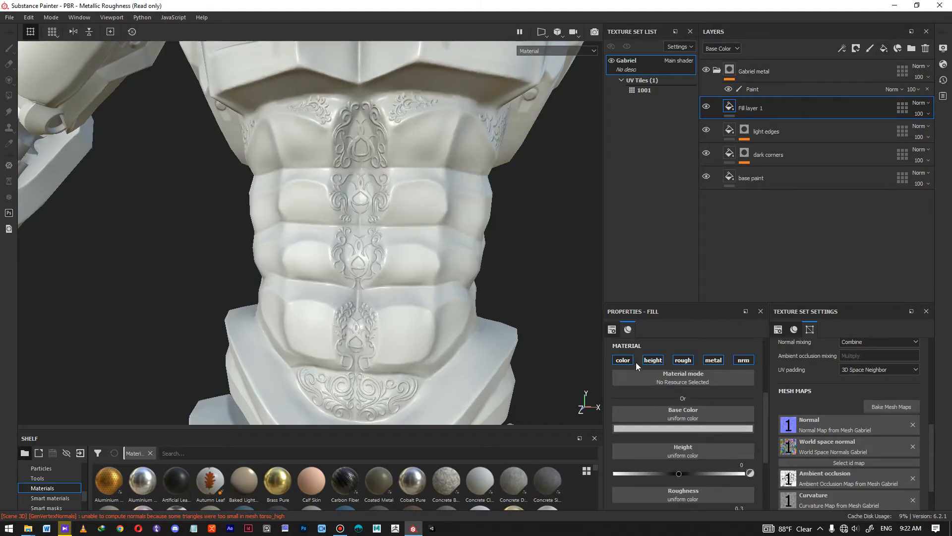
click(652, 362)
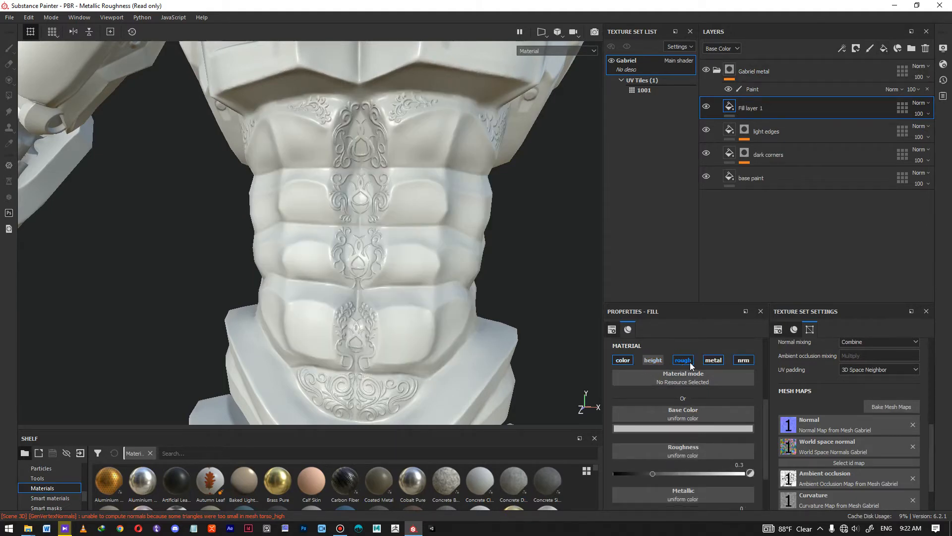
click(744, 361)
scroll(698, 400, down, 1)
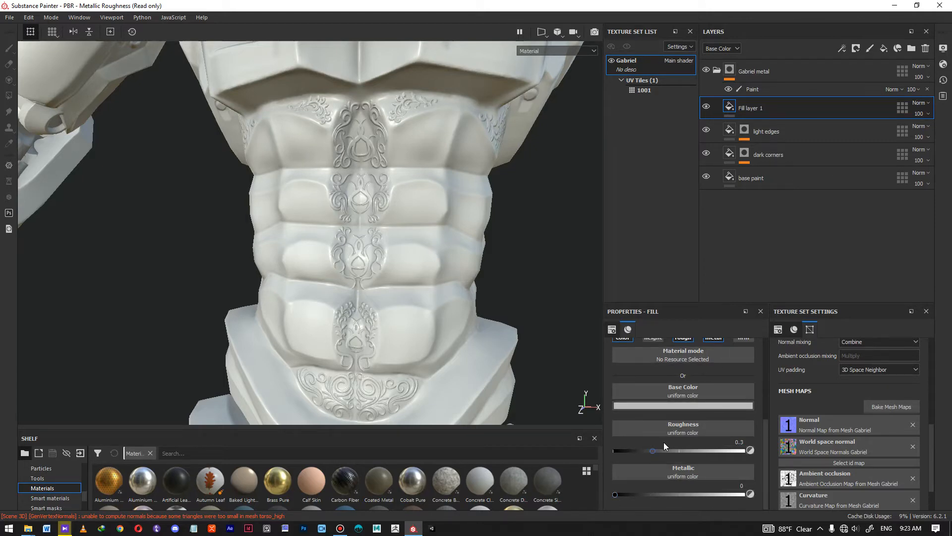
Set the new fill layer's roughness to about 0.97 and its base color to near-black, value 0.017
drag(653, 450, 743, 451)
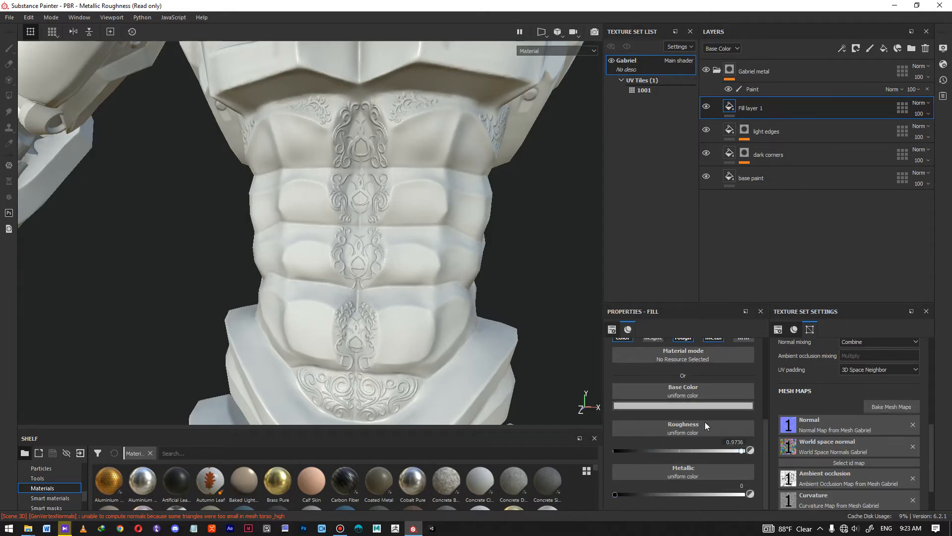
click(690, 406)
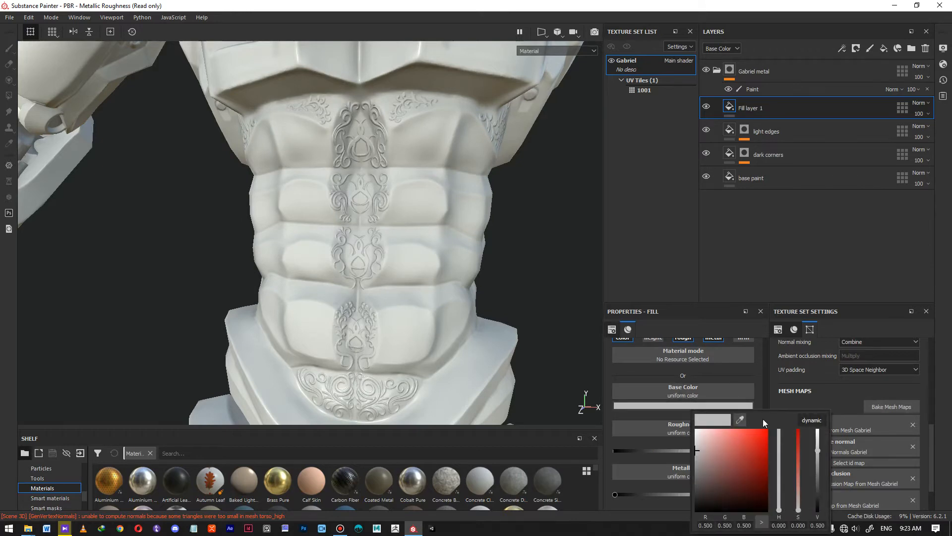
drag(779, 456, 778, 498)
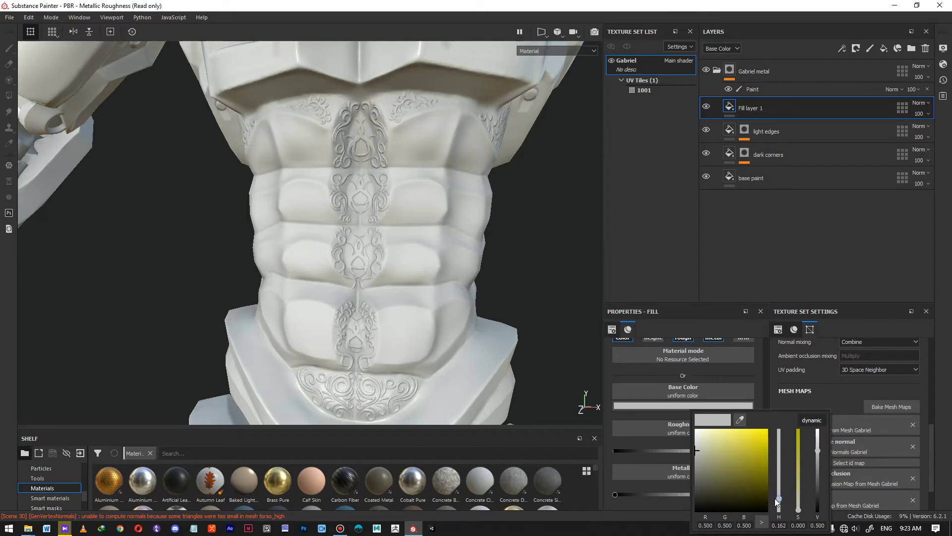
drag(691, 495, 686, 499)
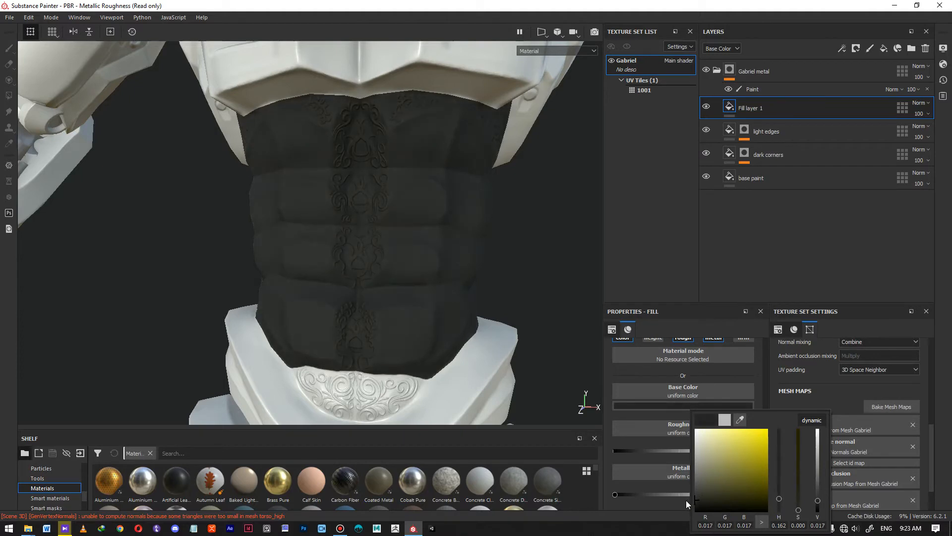
Add a black mask with a Dirt generator to the new dark fill layer
right_click(749, 108)
click(794, 125)
right_click(745, 110)
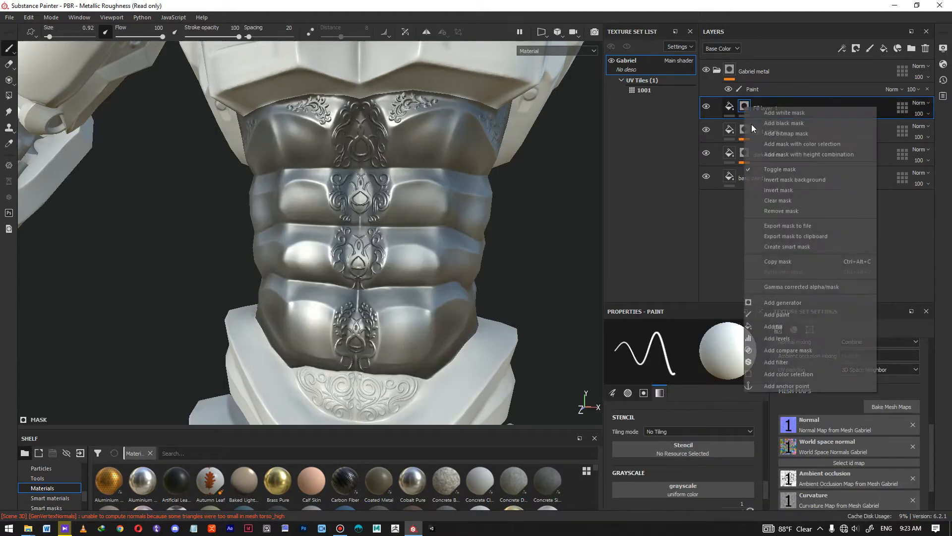
click(782, 296)
click(693, 348)
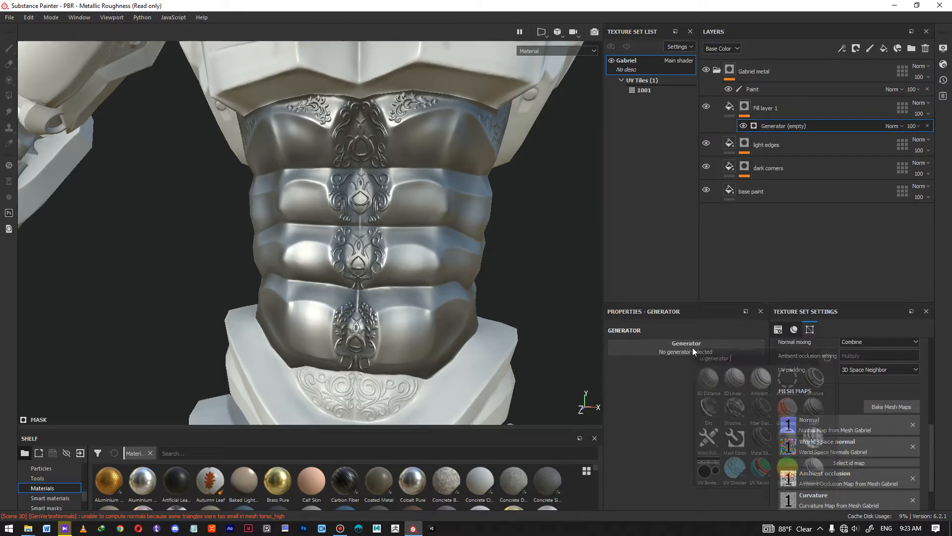
click(710, 407)
scroll(427, 208, up, 3)
alt+drag(436, 231, 541, 325)
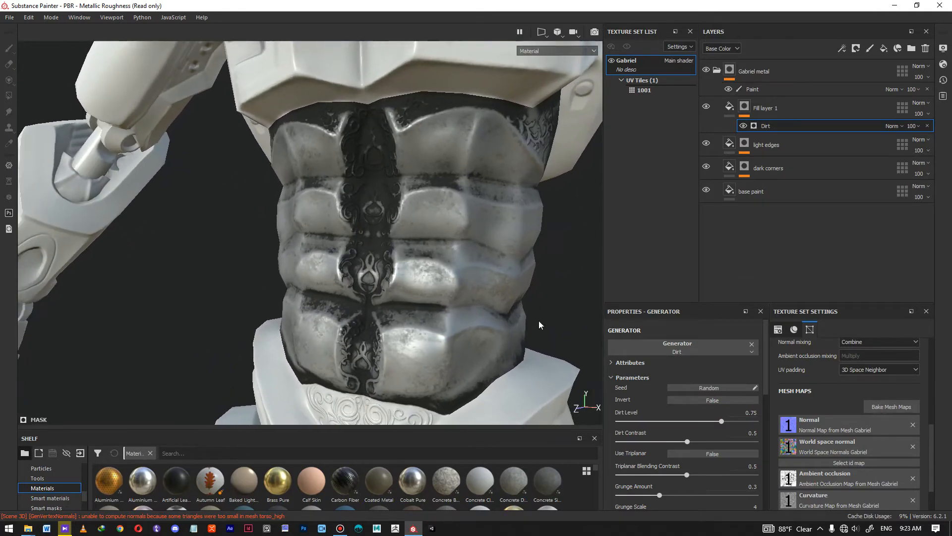
Adjust the Dirt generator to a dirt level of 0.56 and a dirt contrast of 0.61
drag(721, 421, 697, 421)
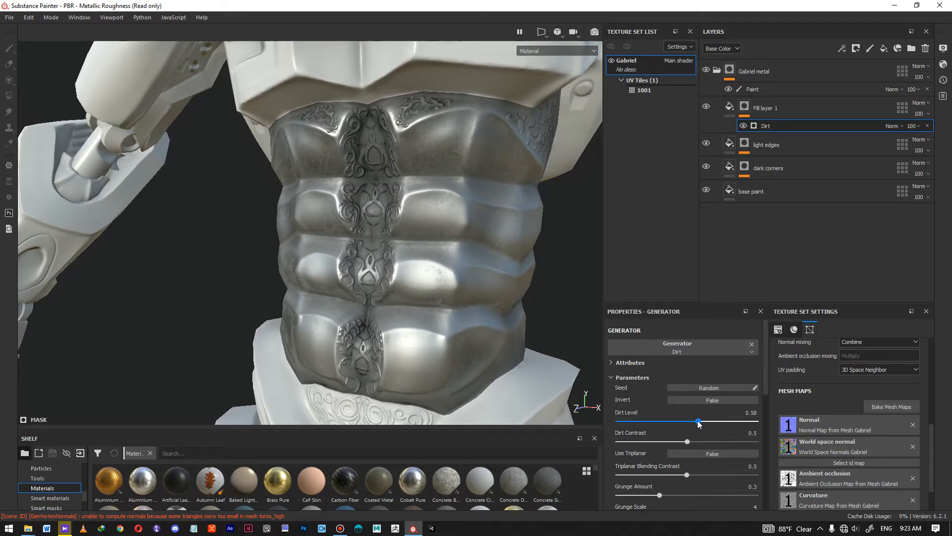
drag(696, 420, 694, 418)
scroll(404, 276, down, 3)
mouse_move(403, 276)
alt+mouse_down()
mouse_move(574, 269)
mouse_move(604, 219)
mouse_move(400, 268)
alt+mouse_up()
scroll(400, 268, up, 3)
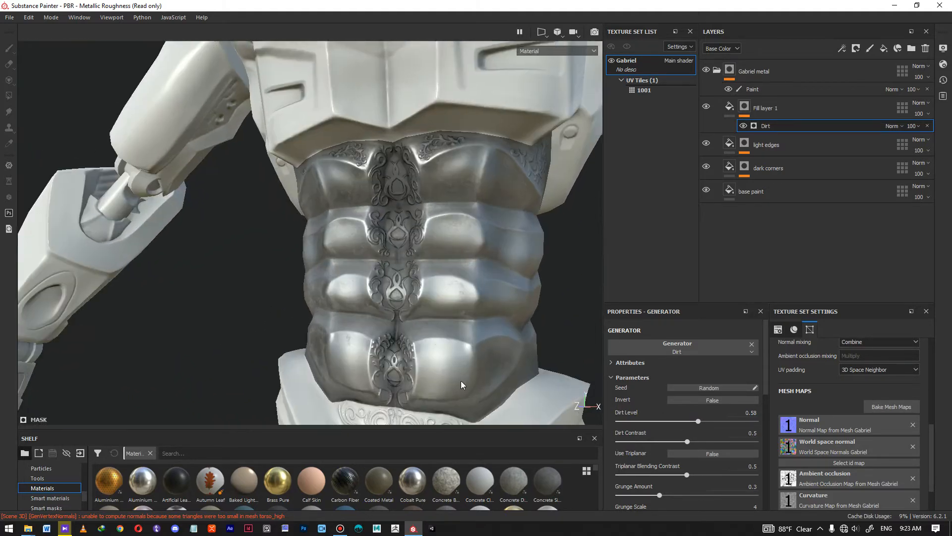
alt+middle_drag(463, 392, 466, 340)
alt+drag(435, 257, 405, 227)
drag(688, 443, 705, 444)
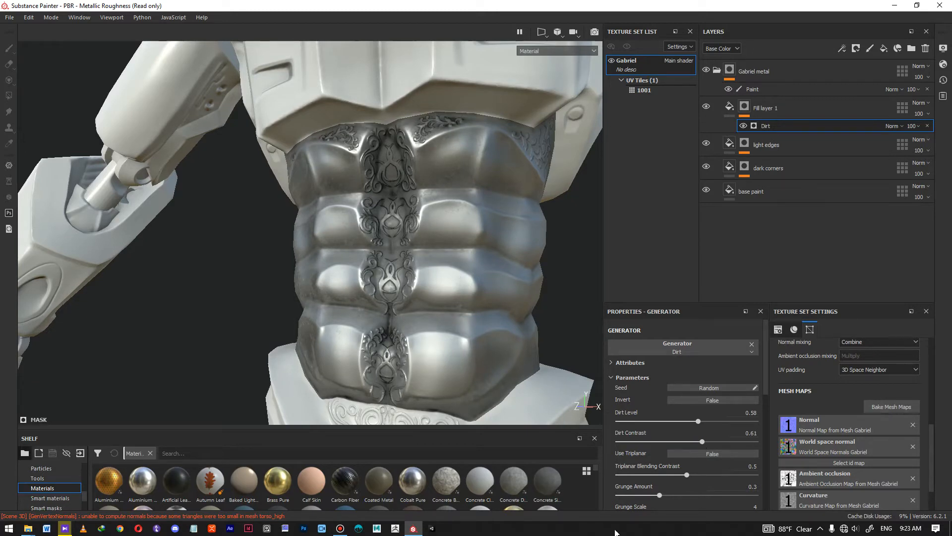
drag(697, 418, 696, 418)
scroll(401, 297, down, 5)
alt+drag(438, 305, 454, 418)
scroll(429, 368, up, 5)
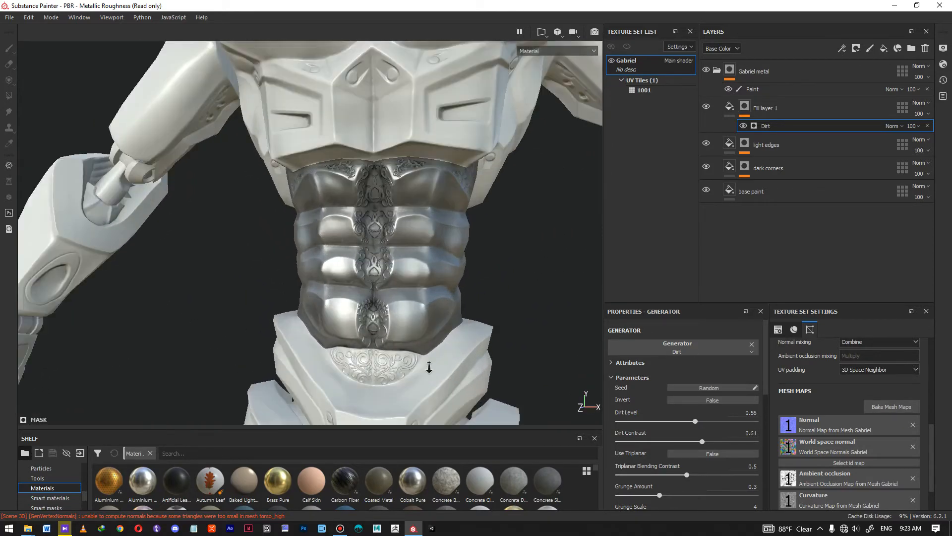
alt+middle_drag(429, 368, 460, 341)
alt+drag(460, 343, 397, 300)
alt+right_drag(389, 243, 407, 271)
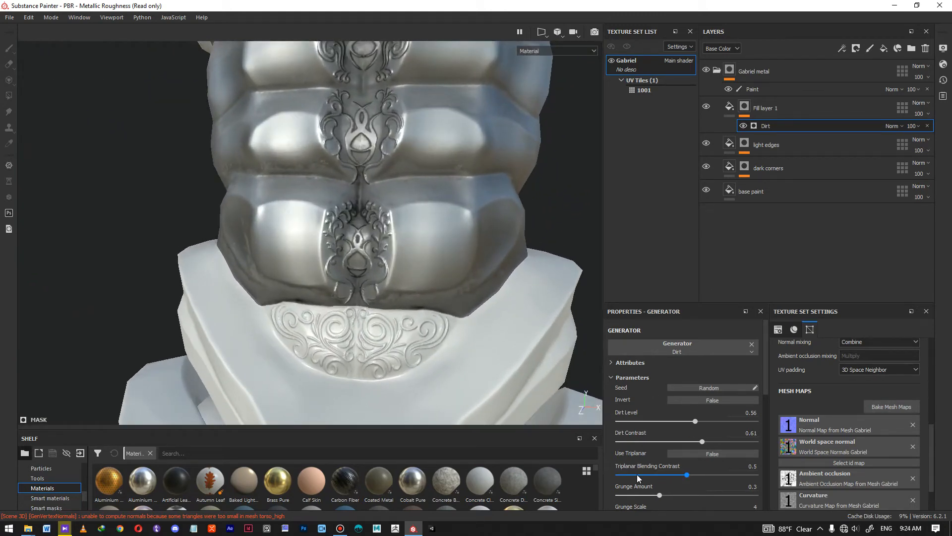
Raise the Dirt generator's grunge amount to 0.39
scroll(660, 475, down, 2)
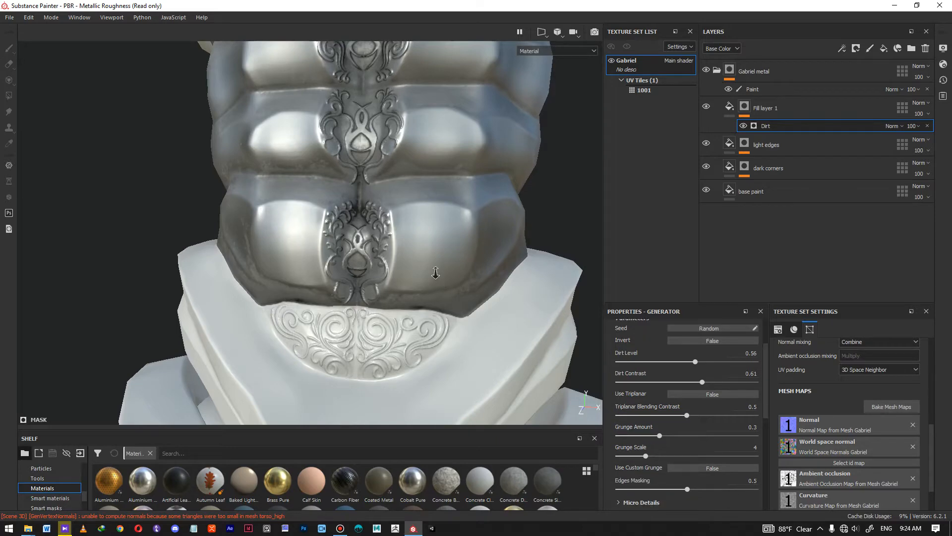
alt+right_drag(441, 282, 412, 266)
alt+middle_drag(411, 265, 421, 322)
mouse_move(471, 308)
alt+mouse_down()
mouse_move(442, 302)
mouse_move(462, 299)
alt+mouse_up()
alt+drag(457, 257, 508, 291)
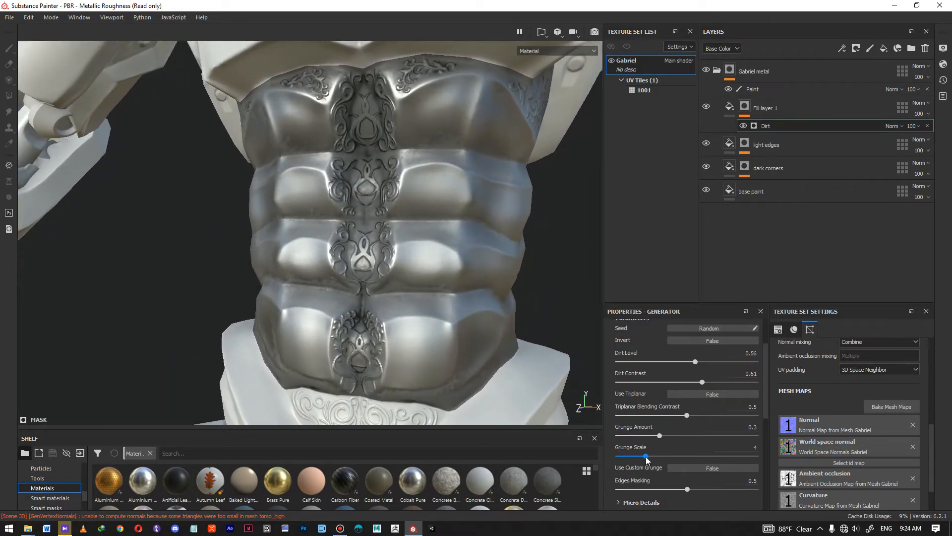
drag(661, 436, 662, 436)
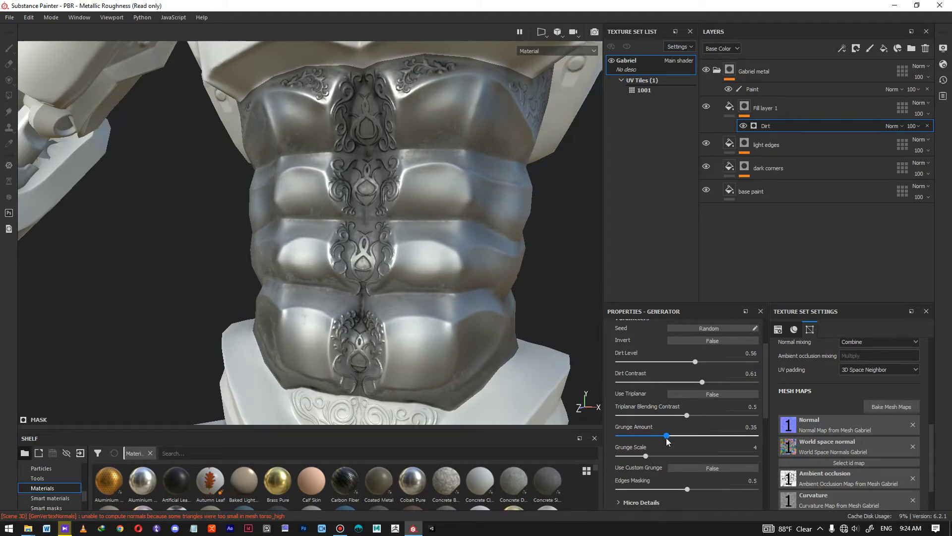
mouse_move(668, 441)
mouse_down()
mouse_move(690, 436)
mouse_move(672, 436)
mouse_up()
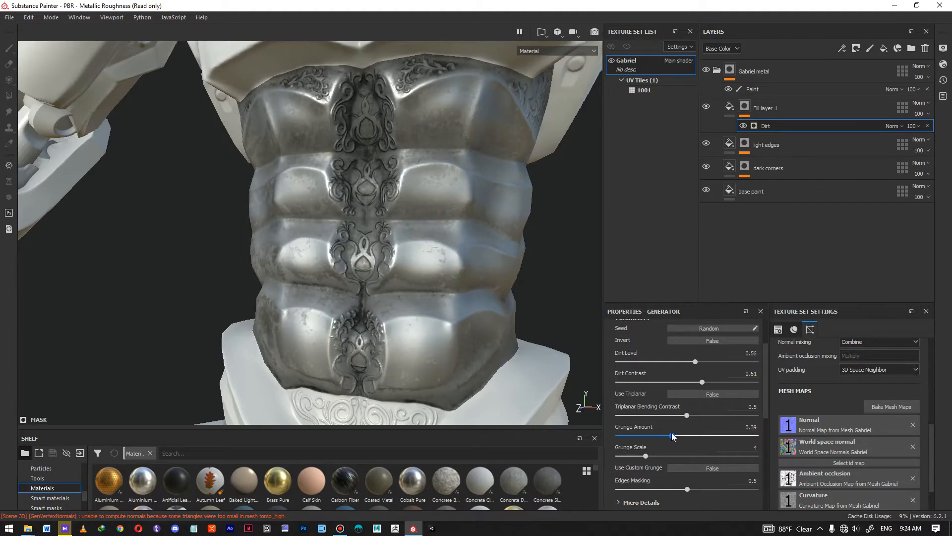
scroll(377, 228, down, 6)
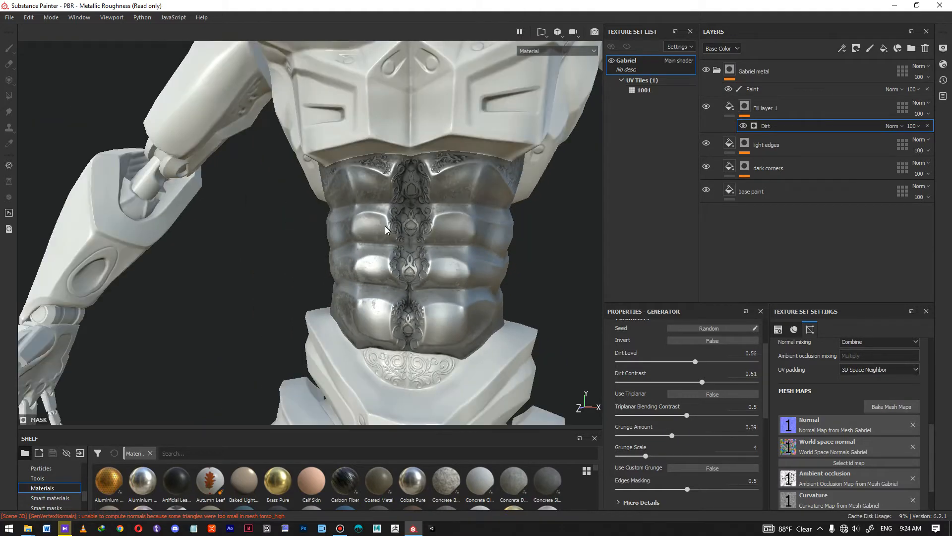
alt+drag(380, 252, 348, 277)
scroll(335, 302, up, 6)
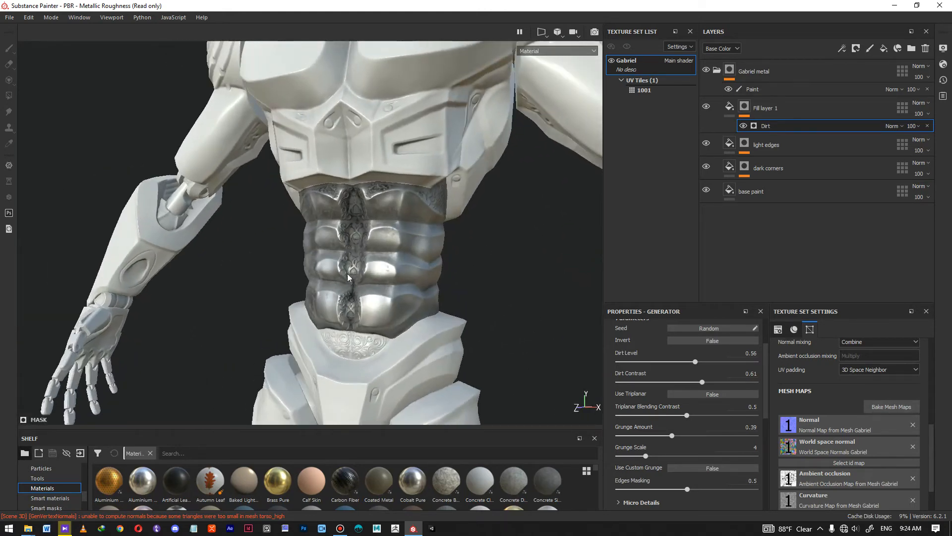
Add the forearm piece to the Gabriel metal group's mask using Polygon Fill in mesh mode with color 1
click(730, 70)
click(9, 96)
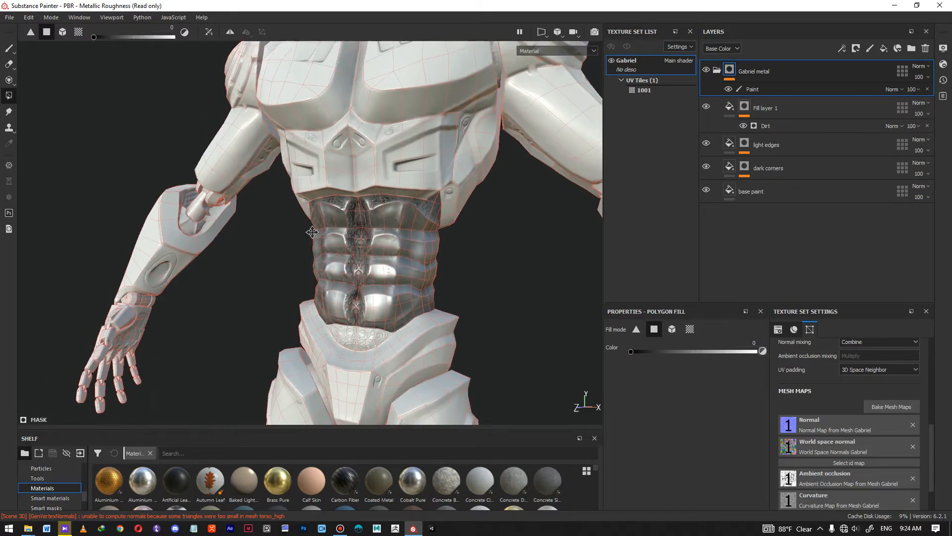
alt+middle_drag(313, 232, 94, 224)
alt+middle_drag(453, 255, 446, 149)
alt+drag(432, 154, 241, 238)
alt+drag(478, 191, 516, 316)
click(673, 330)
alt+middle_drag(361, 230, 412, 231)
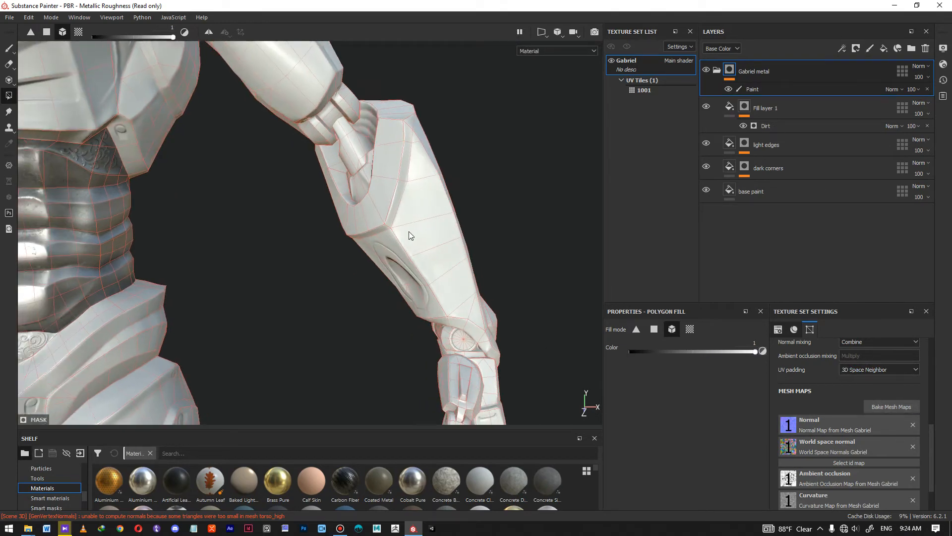
click(420, 213)
alt+drag(484, 261, 250, 256)
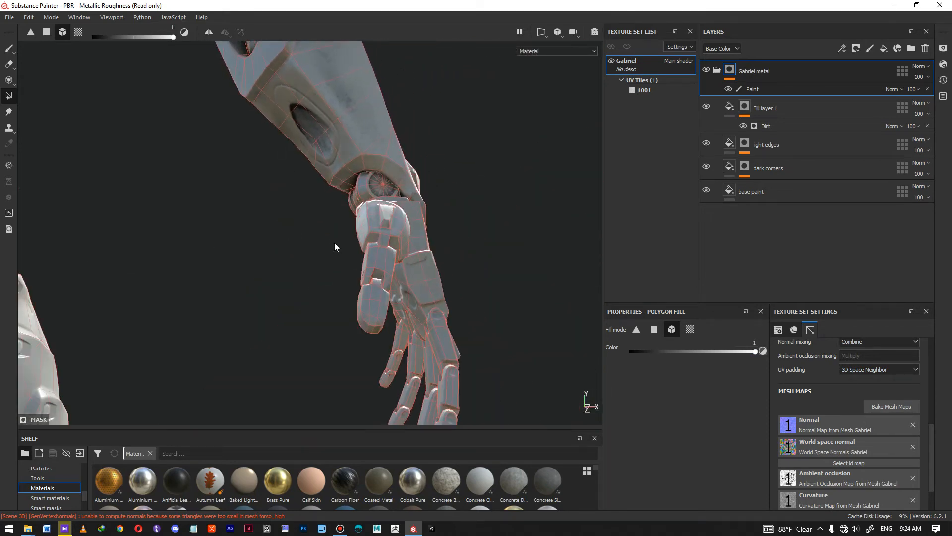
alt+drag(446, 205, 386, 214)
alt+middle_drag(386, 214, 441, 304)
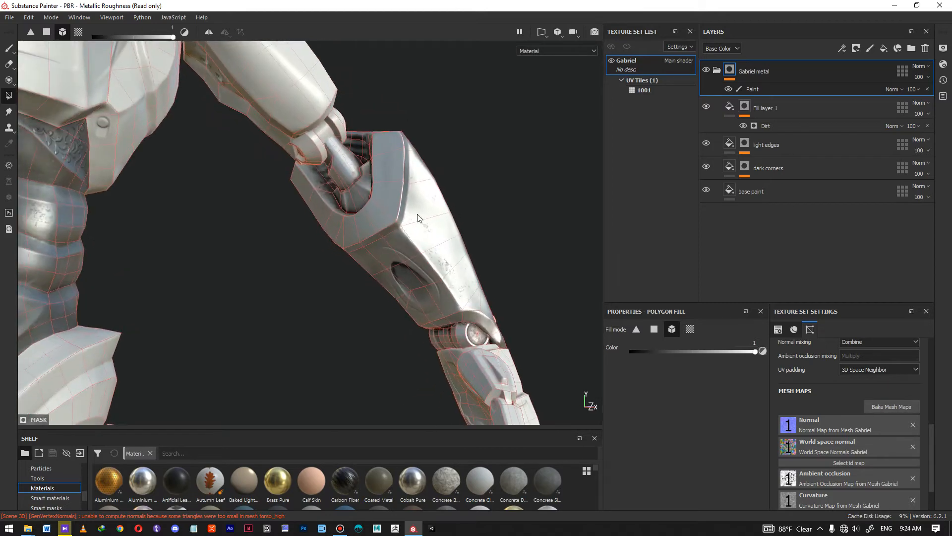
Remove faces of the forearm's recessed ornamental panel from the metal mask using quad-mode Polygon Fill with color 0
scroll(397, 244, up, 6)
scroll(398, 244, down, 8)
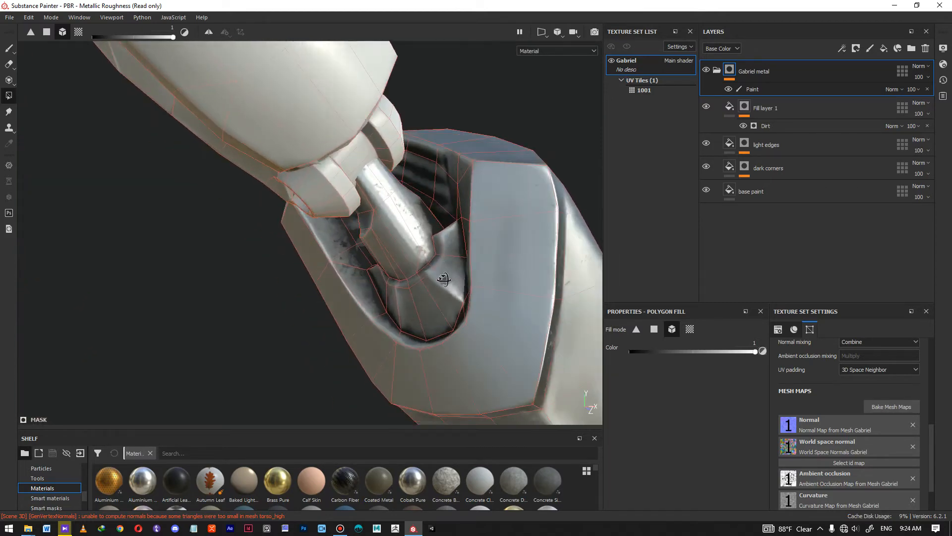
mouse_move(441, 221)
alt+mouse_down()
mouse_move(507, 225)
mouse_move(461, 213)
mouse_move(491, 199)
mouse_move(470, 188)
mouse_move(420, 197)
mouse_move(472, 240)
mouse_move(444, 220)
alt+mouse_up()
shift+right_drag(445, 220, 463, 234)
click(654, 329)
drag(647, 350, 629, 351)
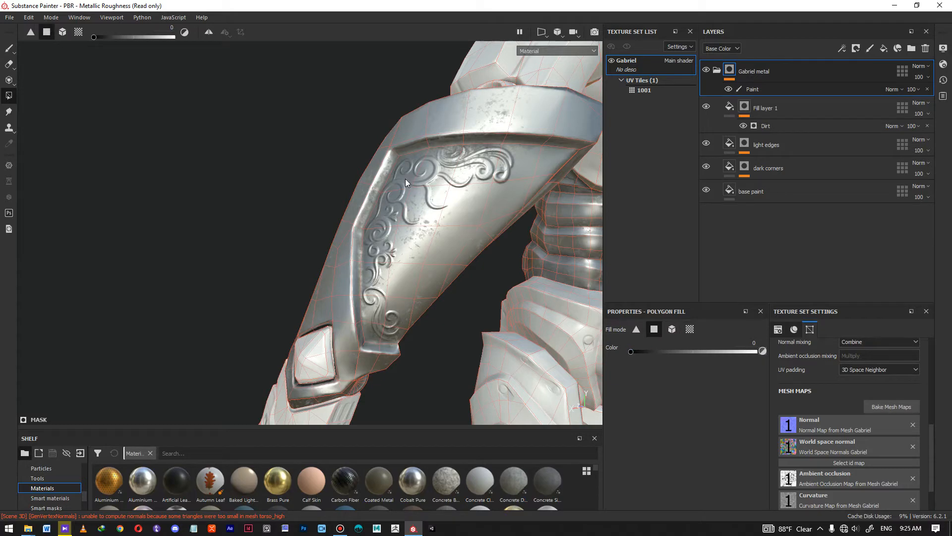
drag(384, 255, 375, 303)
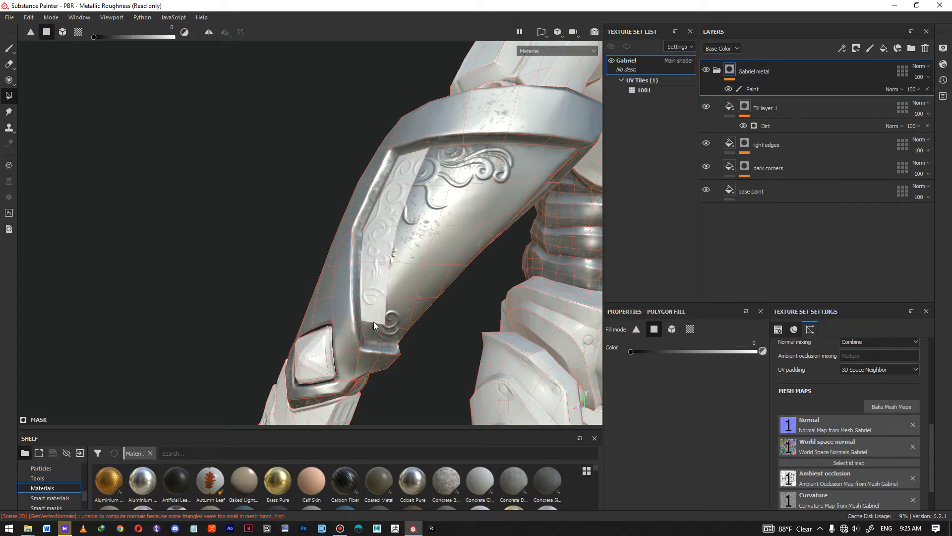
alt+drag(419, 225, 407, 176)
alt+drag(465, 183, 486, 188)
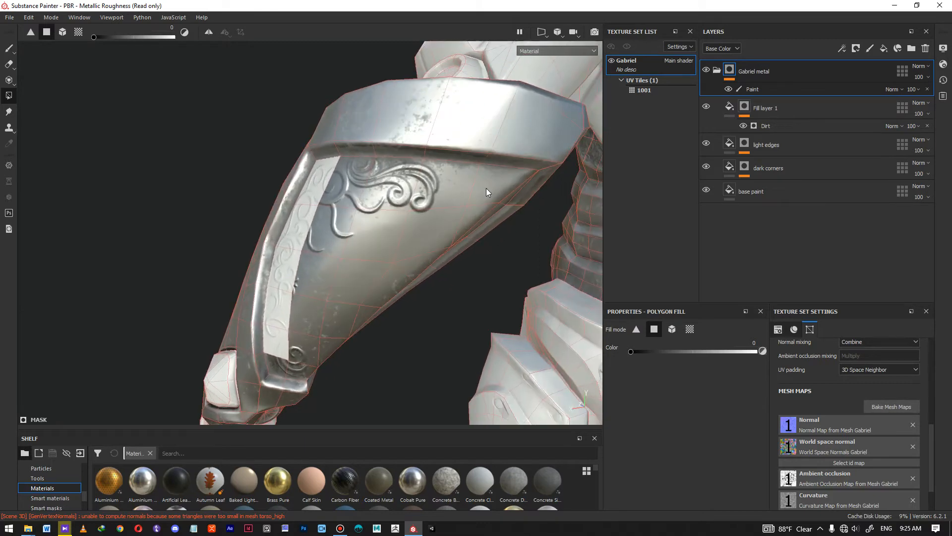
click(496, 176)
mouse_move(434, 230)
mouse_down()
mouse_move(428, 200)
mouse_move(358, 180)
mouse_up()
alt+drag(376, 239, 444, 180)
click(426, 202)
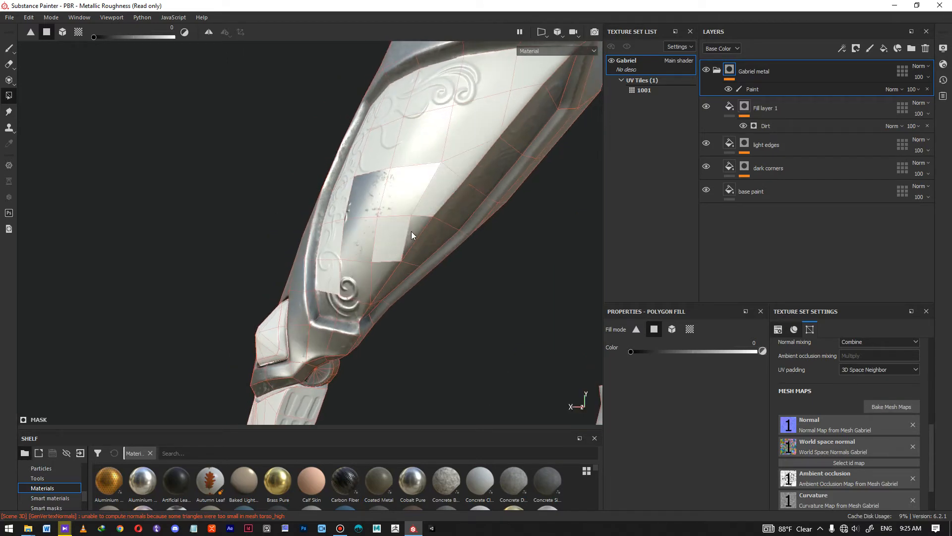
Mask out the remaining faces toward the wrist end of the forearm panel and its ornamented adjoining side
alt+drag(355, 243, 436, 150)
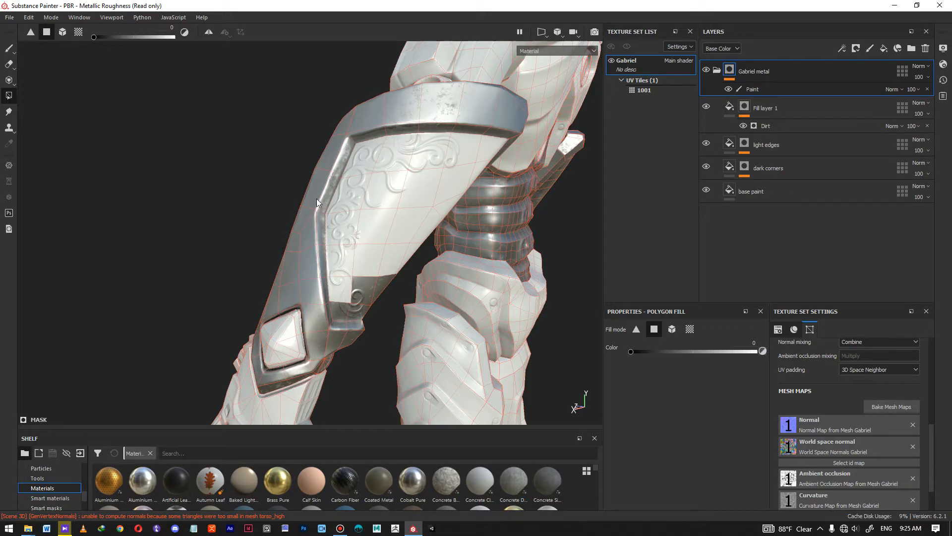
alt+middle_drag(376, 198, 421, 210)
alt+right_drag(421, 211, 387, 230)
alt+drag(388, 230, 410, 132)
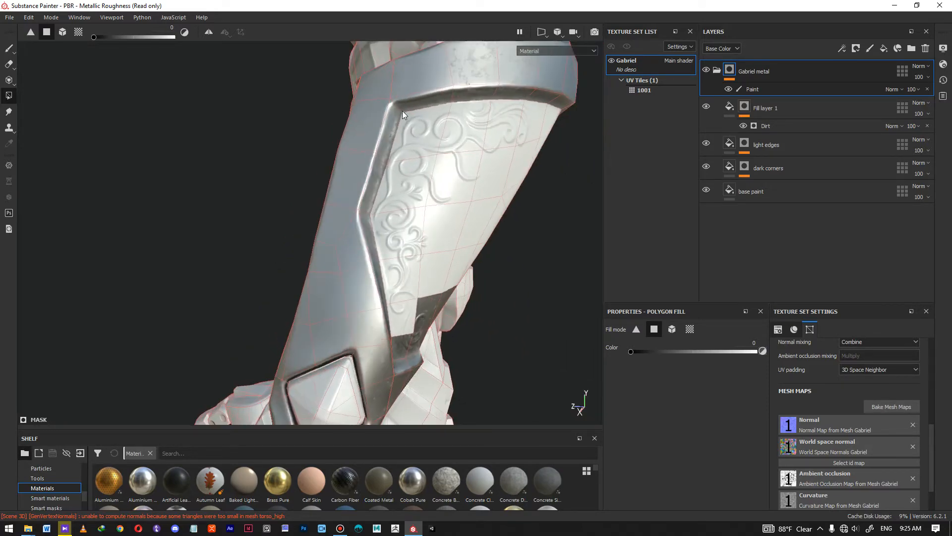
alt+drag(422, 166, 385, 287)
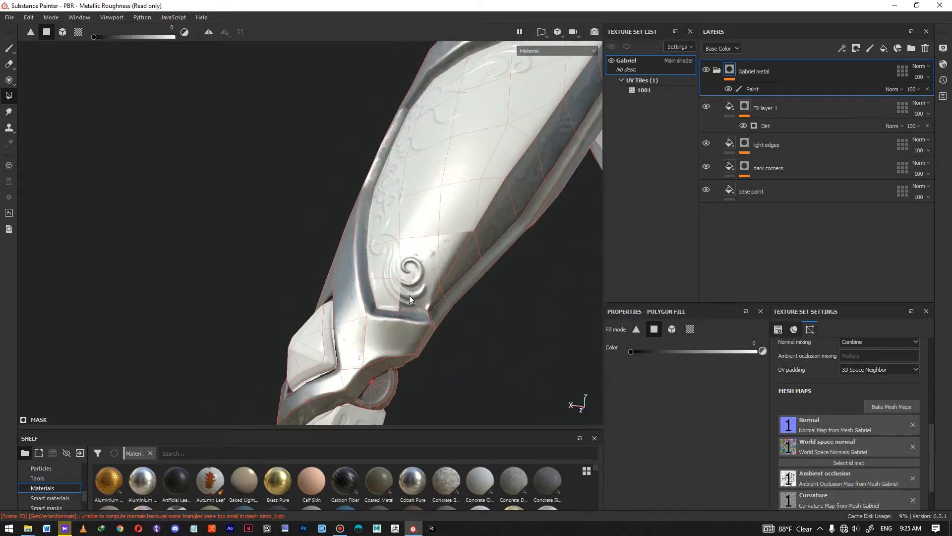
alt+drag(478, 263, 443, 170)
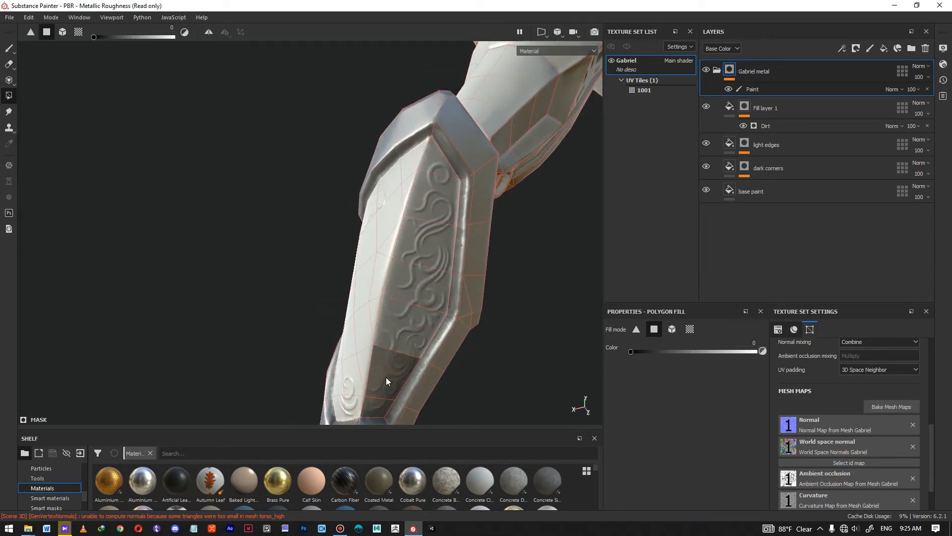
Add the hand's palm and thumb pieces to the Gabriel metal mask using mesh-mode Polygon Fill with color 1
alt+drag(386, 377, 311, 227)
alt+right_drag(311, 227, 386, 123)
alt+drag(386, 123, 316, 194)
mouse_move(315, 194)
alt+right_down()
mouse_move(374, 190)
mouse_move(329, 207)
alt+right_up()
alt+drag(329, 208, 285, 225)
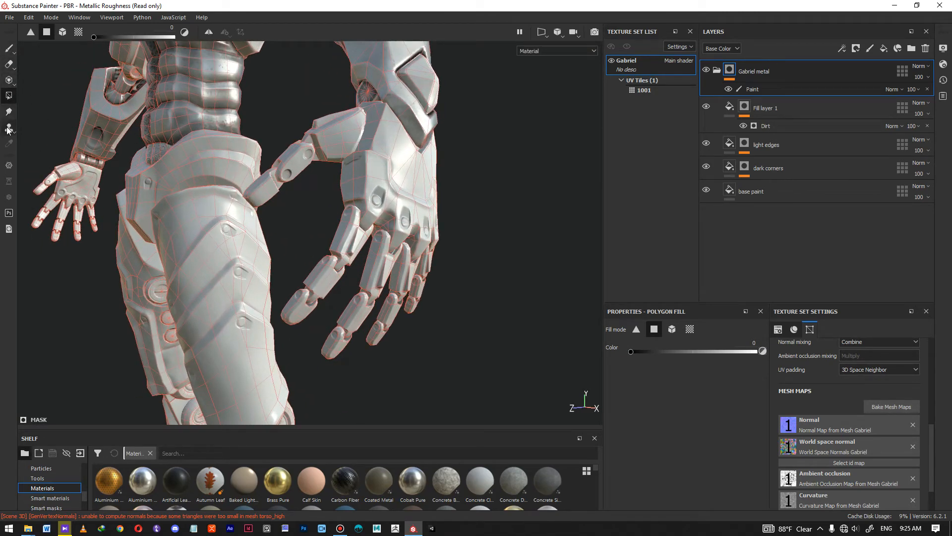
click(674, 328)
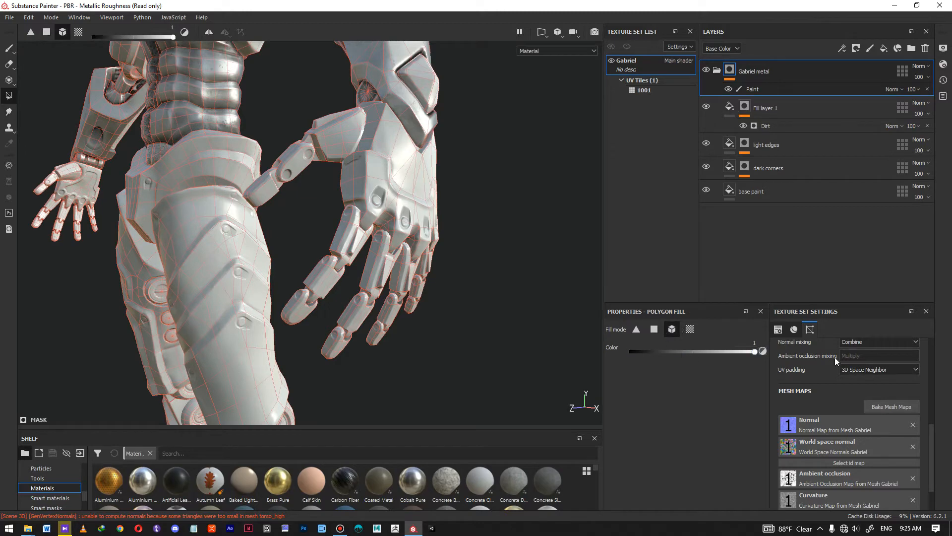
click(398, 183)
click(325, 141)
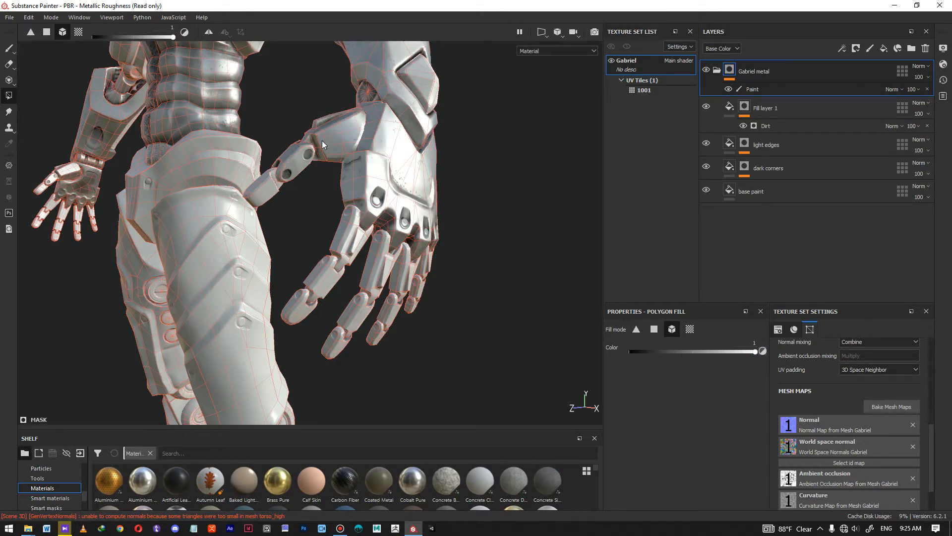
click(261, 181)
alt+drag(261, 181, 326, 241)
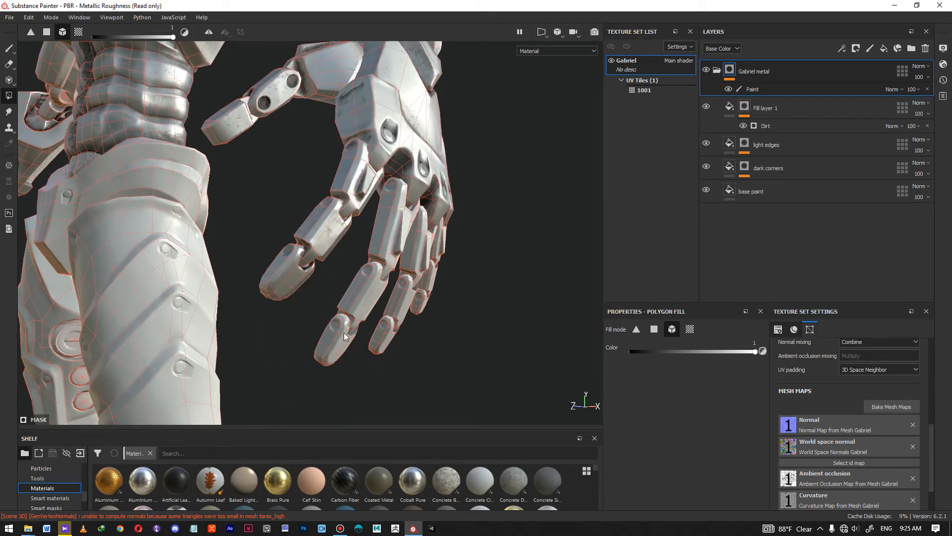
Add the remaining finger segments of the same hand to the metal mask using mesh-mode Polygon Fill
alt+drag(392, 240, 398, 294)
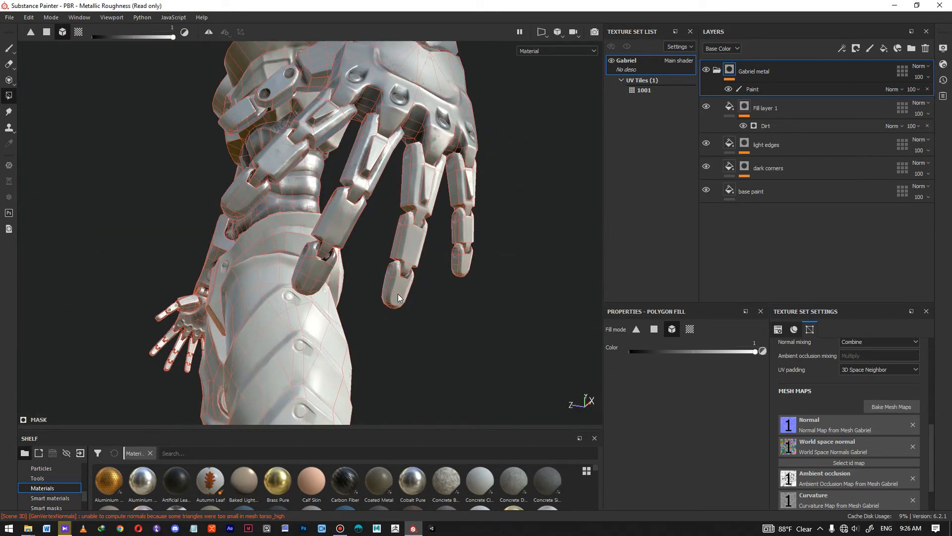
click(417, 256)
click(429, 188)
click(462, 265)
click(466, 228)
alt+drag(466, 229, 280, 325)
mouse_move(401, 187)
alt+mouse_down()
mouse_move(433, 238)
mouse_move(335, 215)
alt+mouse_up()
Switch to the Paint tool and examine the metal coverage on the hands and both forearms from several angles
key(1)
alt+drag(303, 191, 397, 149)
scroll(418, 243, up, 2)
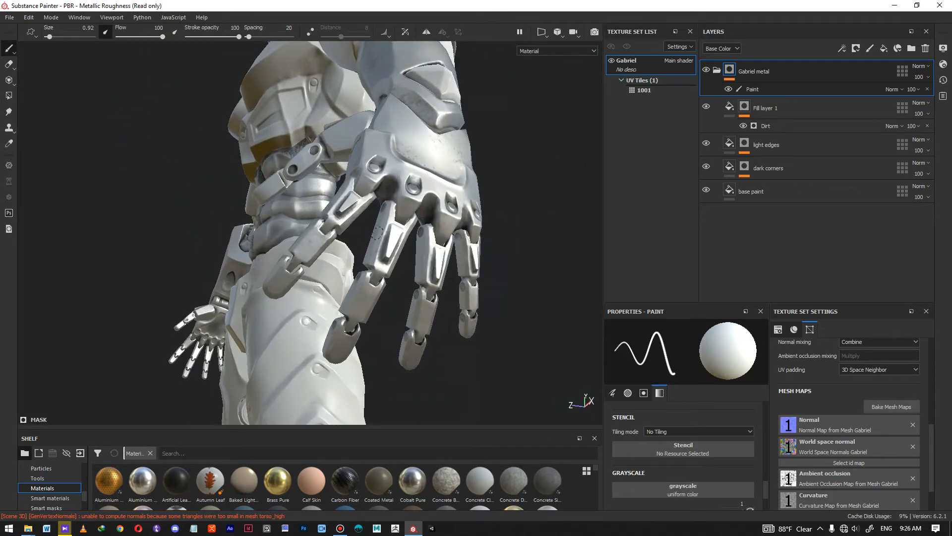
alt+drag(378, 249, 467, 242)
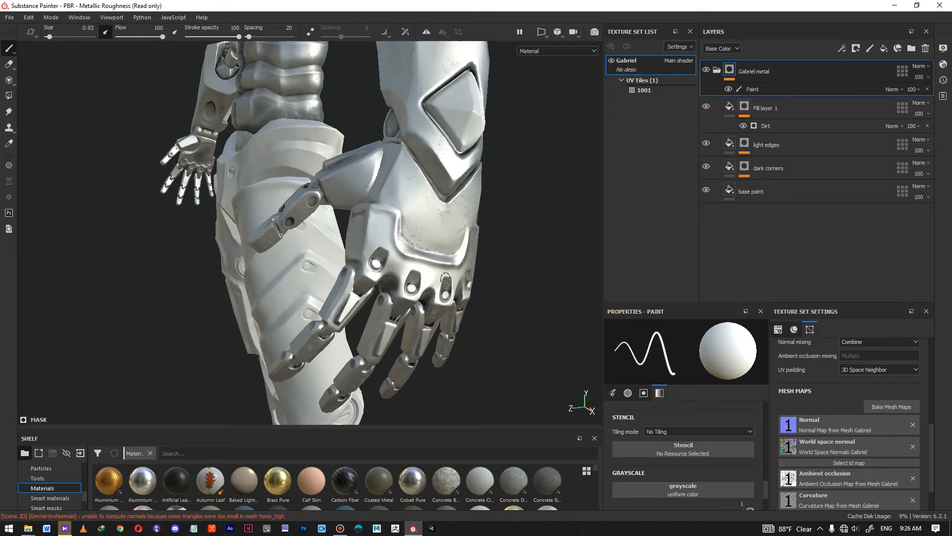
scroll(446, 267, down, 5)
alt+middle_drag(436, 259, 392, 285)
alt+drag(392, 285, 525, 218)
alt+middle_drag(258, 194, 454, 181)
shift+right_drag(454, 182, 416, 197)
alt+middle_drag(416, 197, 394, 149)
mouse_move(485, 175)
alt+mouse_down()
mouse_move(444, 180)
mouse_move(474, 180)
alt+mouse_up()
alt+middle_drag(474, 180, 448, 192)
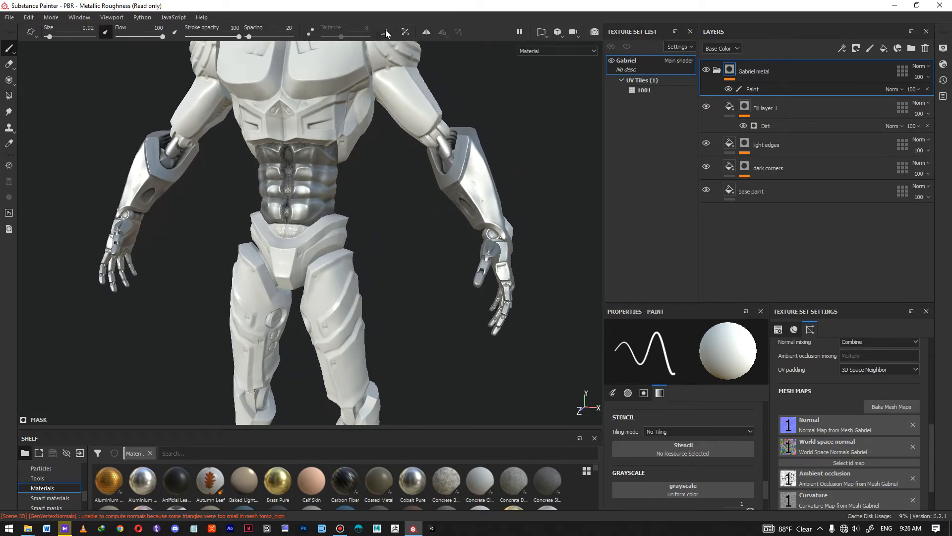
Toggle the symmetry plane on and off, and examine the unmasked legs, shoulders and chest of the robot
click(427, 31)
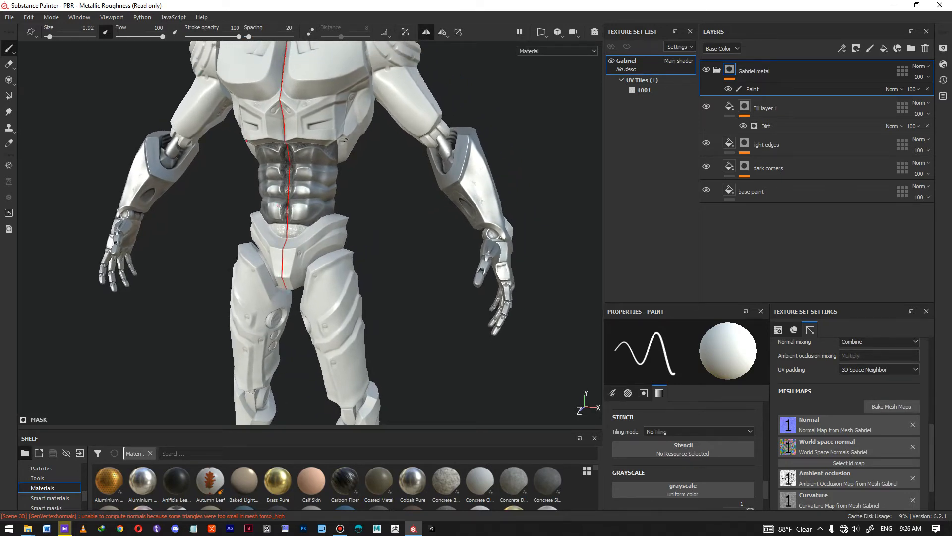
click(427, 32)
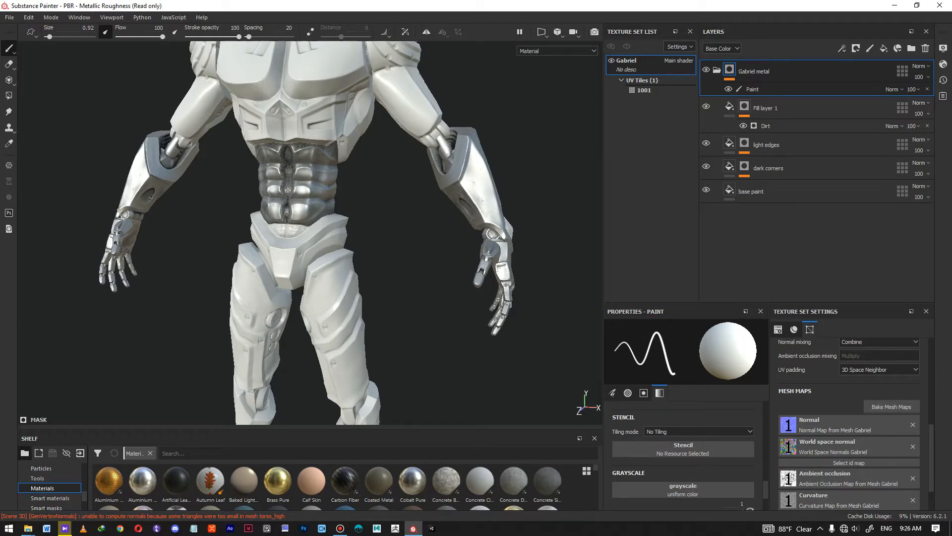
alt+middle_drag(415, 244, 447, 211)
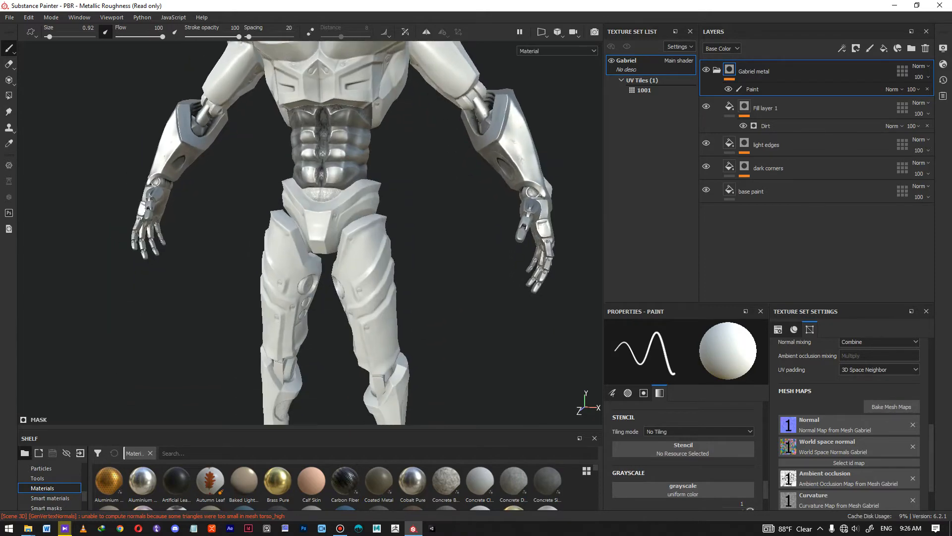
alt+drag(346, 165, 455, 112)
alt+middle_drag(461, 407, 472, 325)
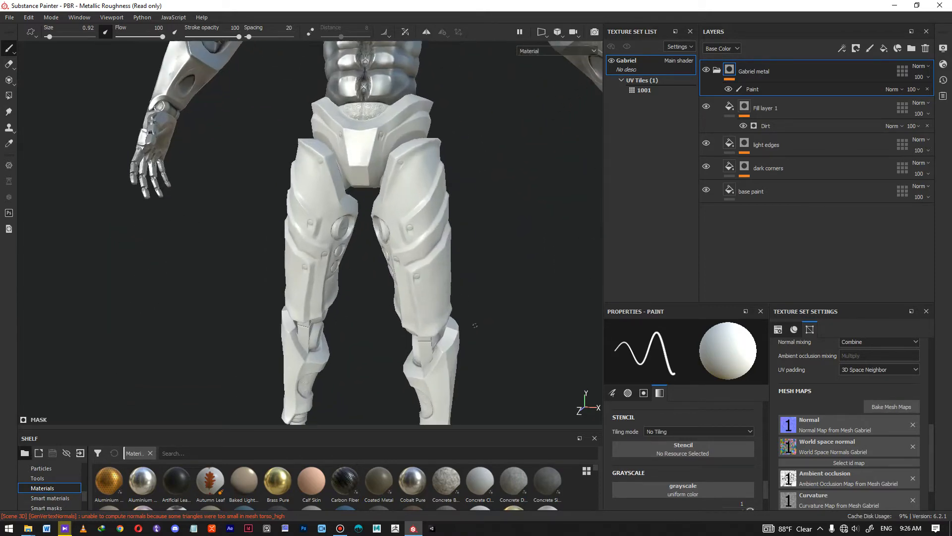
alt+right_drag(472, 325, 442, 291)
alt+drag(442, 291, 174, 255)
alt+middle_drag(174, 255, 301, 222)
alt+drag(301, 222, 412, 261)
alt+right_drag(469, 288, 459, 109)
alt+middle_drag(459, 109, 390, 245)
alt+right_drag(390, 245, 350, 179)
alt+drag(351, 178, 715, 183)
alt+drag(141, 197, 400, 226)
alt+middle_drag(400, 225, 515, 203)
shift+right_drag(515, 204, 397, 231)
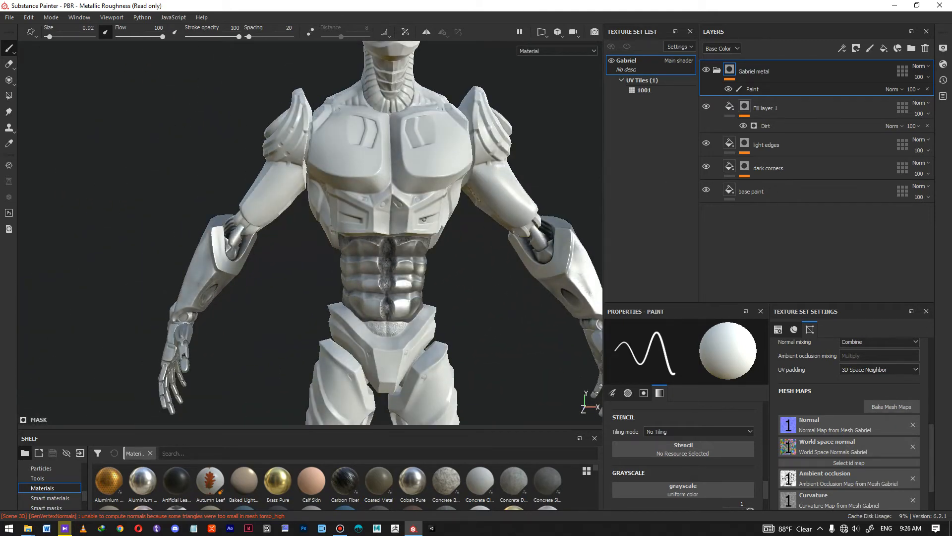
scroll(426, 223, up, 5)
alt+drag(491, 218, 417, 238)
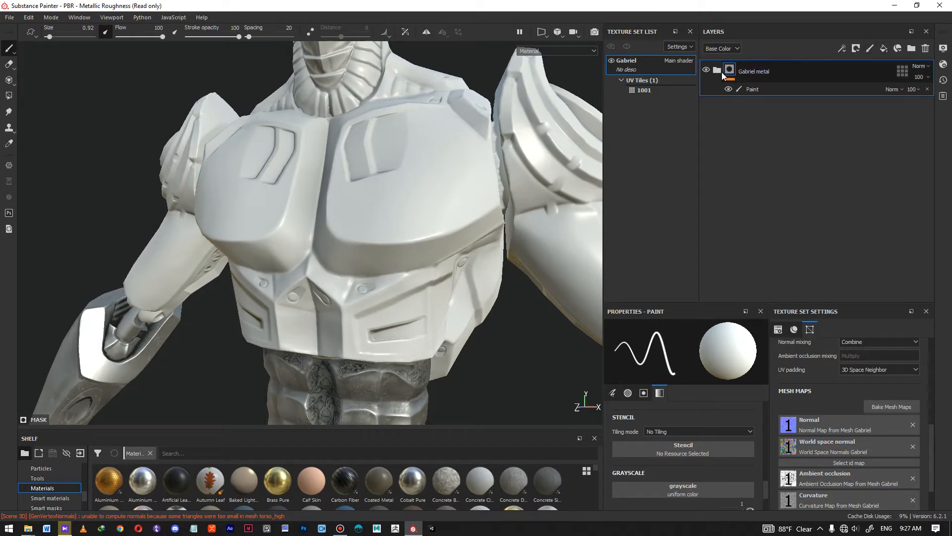
Create a fill layer above the Gabriel metal folder, group it in a folder named gold and add a black mask
click(883, 48)
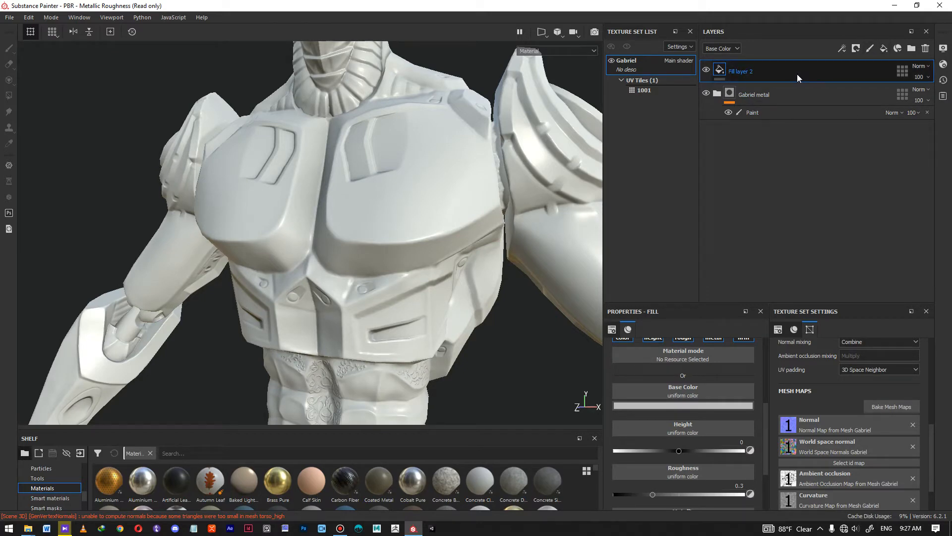
key(ctrl+g)
double_click(733, 72)
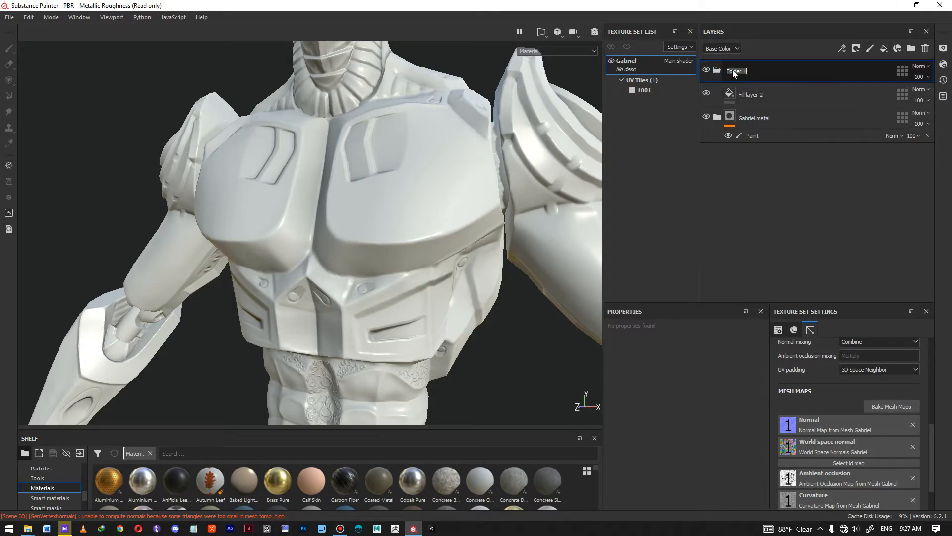
text(gold)
right_click(751, 72)
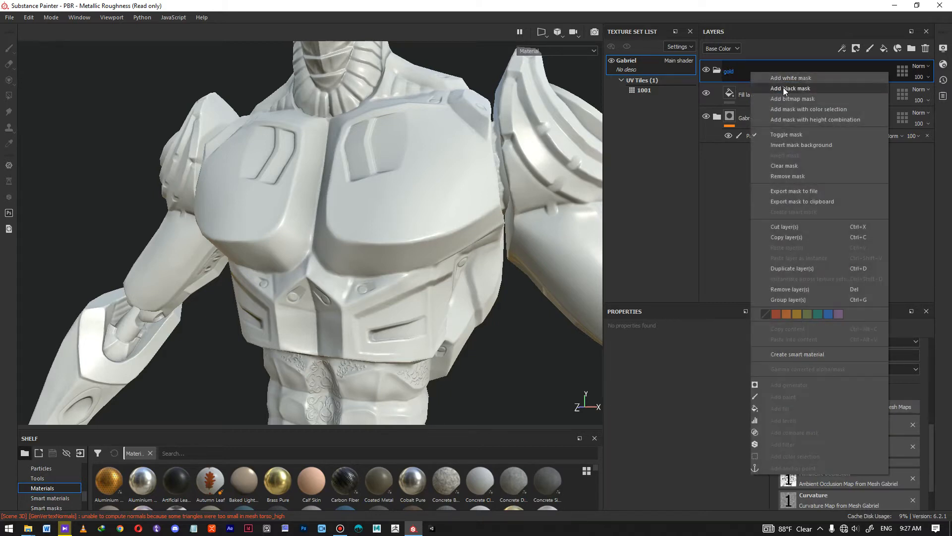
click(784, 88)
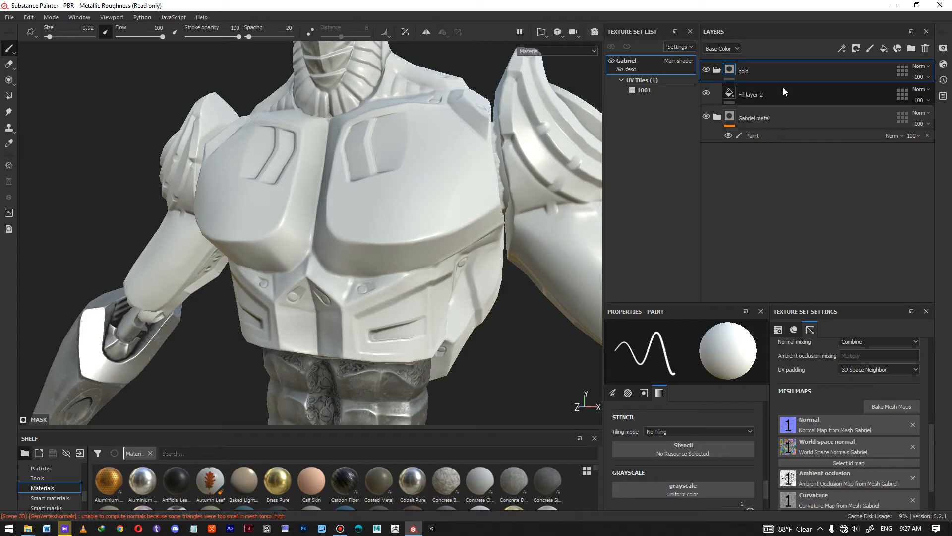
Set the new fill layer's base color to a muted olive yellow
click(734, 93)
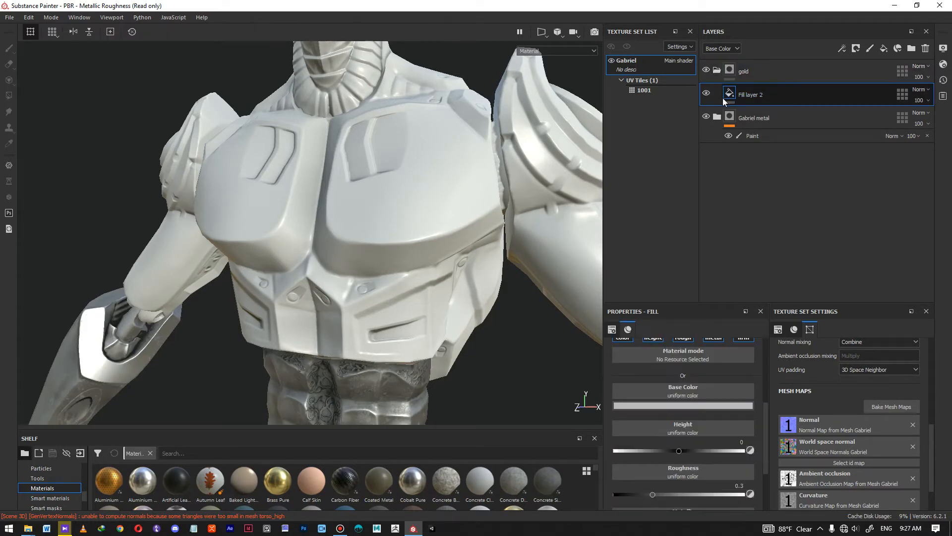
click(689, 406)
drag(783, 474, 779, 495)
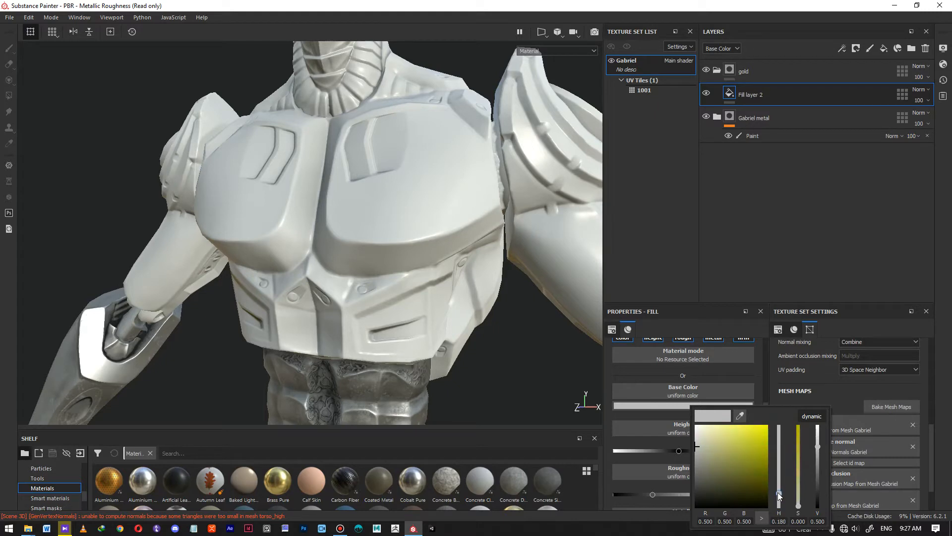
mouse_move(734, 471)
mouse_down()
mouse_move(724, 480)
mouse_move(722, 458)
mouse_up()
Add both chest plates to the gold folder's mask using Polygon Fill in UV chunk mode with color 1
alt+middle_drag(372, 338, 455, 287)
click(734, 70)
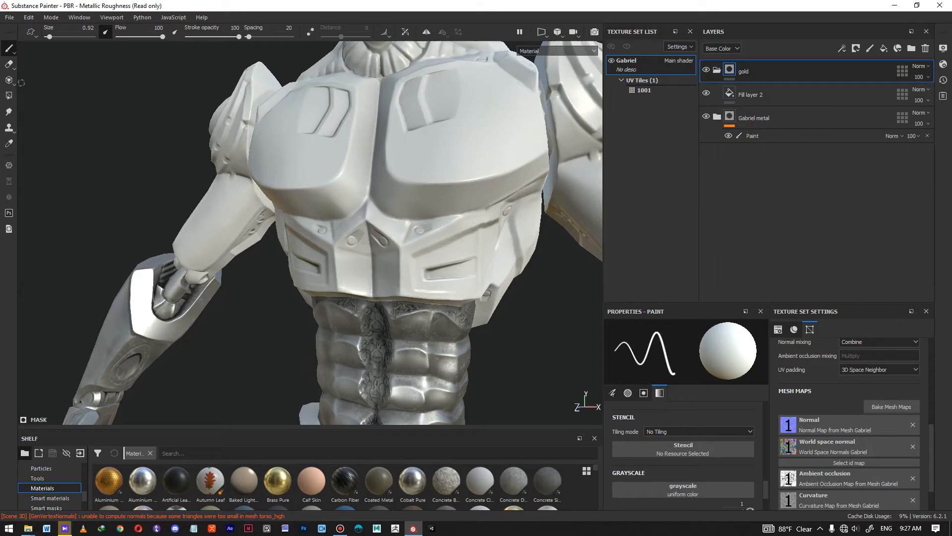
click(9, 95)
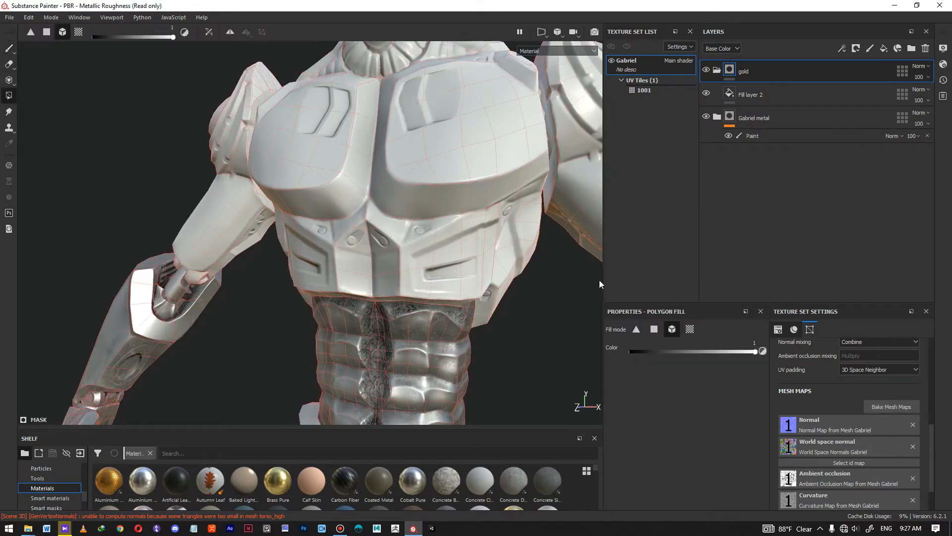
click(691, 331)
click(424, 155)
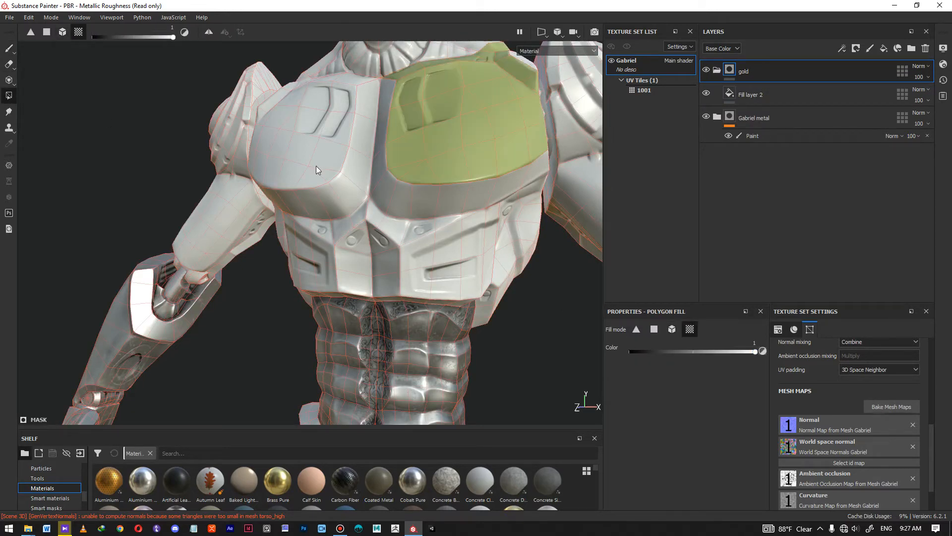
click(330, 171)
click(357, 183)
click(380, 187)
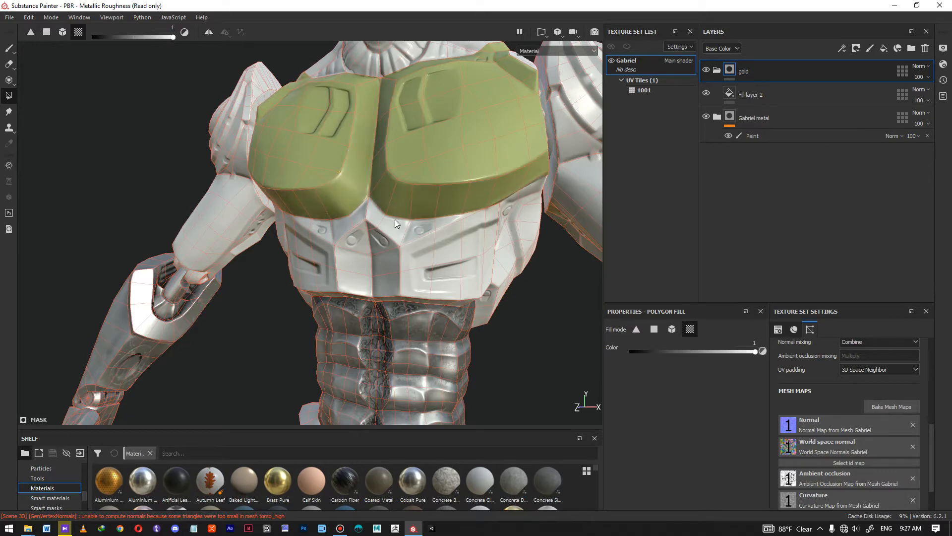
Add the lower front torso armor and its two side plates to the gold mask using UV chunk Polygon Fill
click(396, 220)
click(357, 226)
click(365, 238)
click(390, 253)
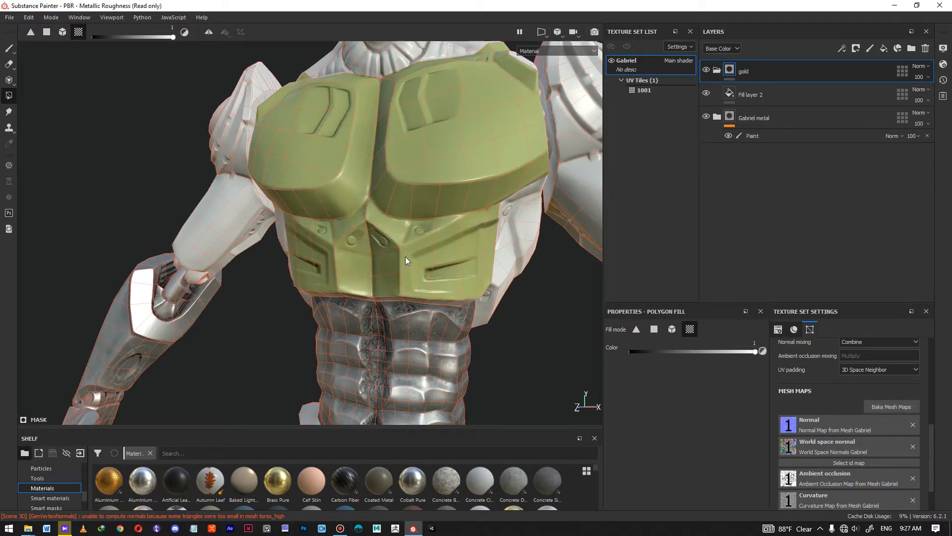
click(522, 234)
alt+drag(508, 242, 591, 238)
click(256, 213)
alt+drag(256, 213, 357, 215)
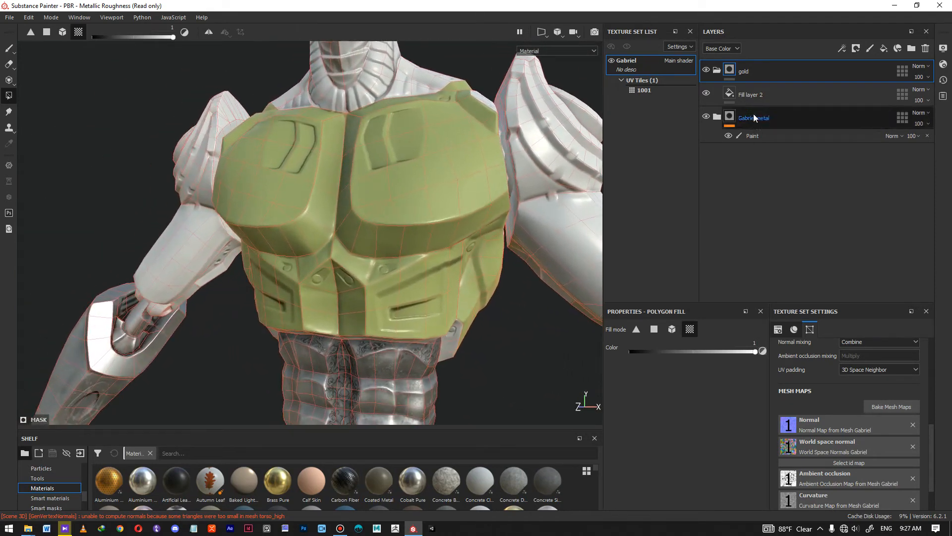
Disable the height and normal channels of Fill layer 2, keeping color, roughness and metallic active
click(729, 94)
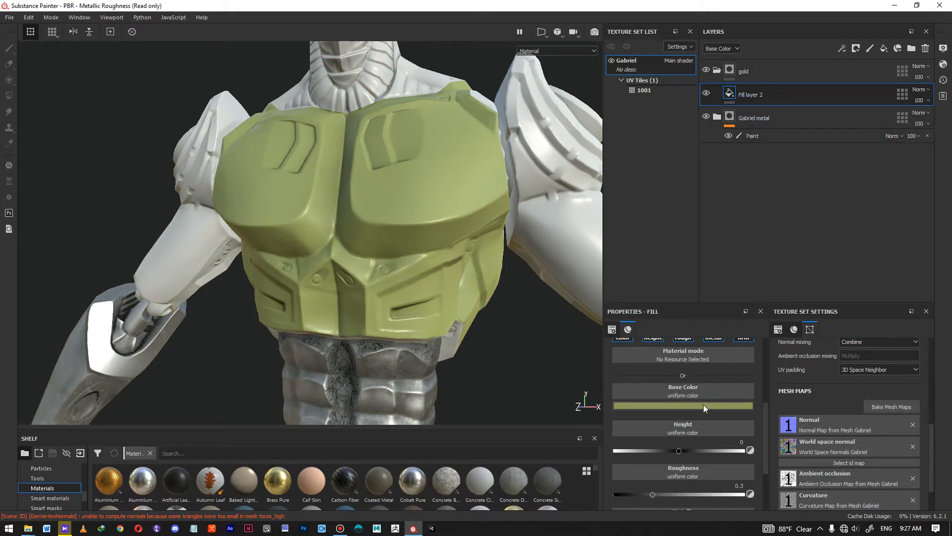
scroll(698, 379, up, 3)
click(653, 426)
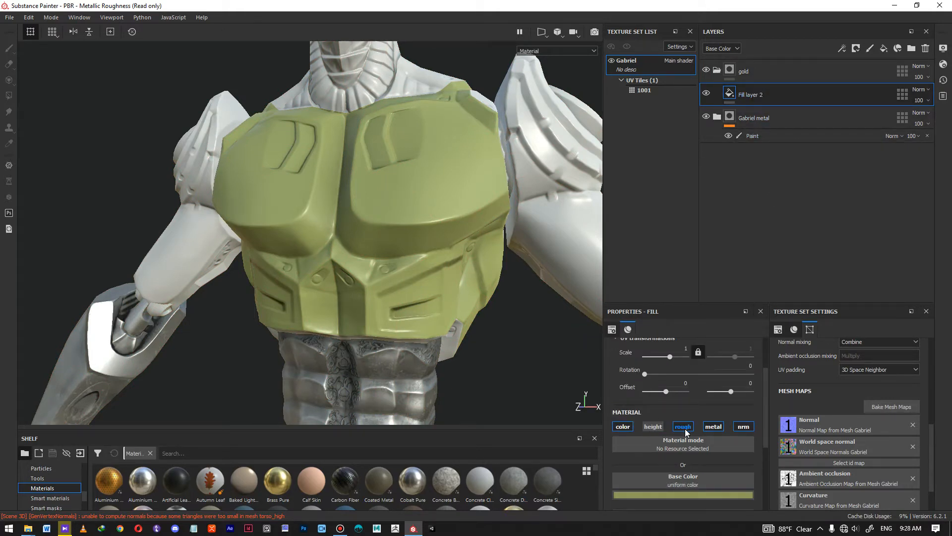
click(684, 426)
scroll(715, 445, down, 2)
click(683, 366)
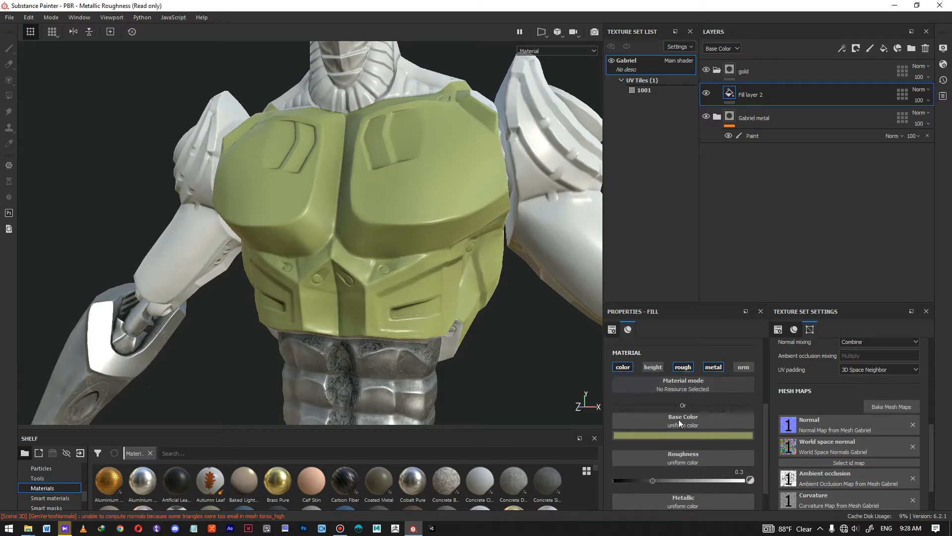
Set Fill layer 2's roughness to 0.283 and metallic to 1
scroll(694, 427, down, 1)
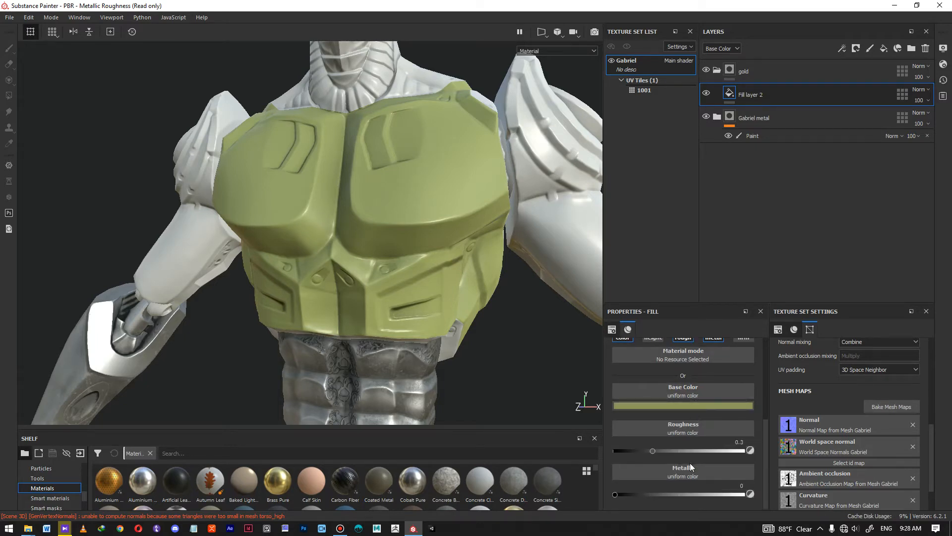
drag(652, 450, 650, 449)
drag(642, 494, 773, 493)
Change Fill layer 2's base color to a brighter, more saturated yellow with RGB 0.487, 0.598, 0.099
click(701, 406)
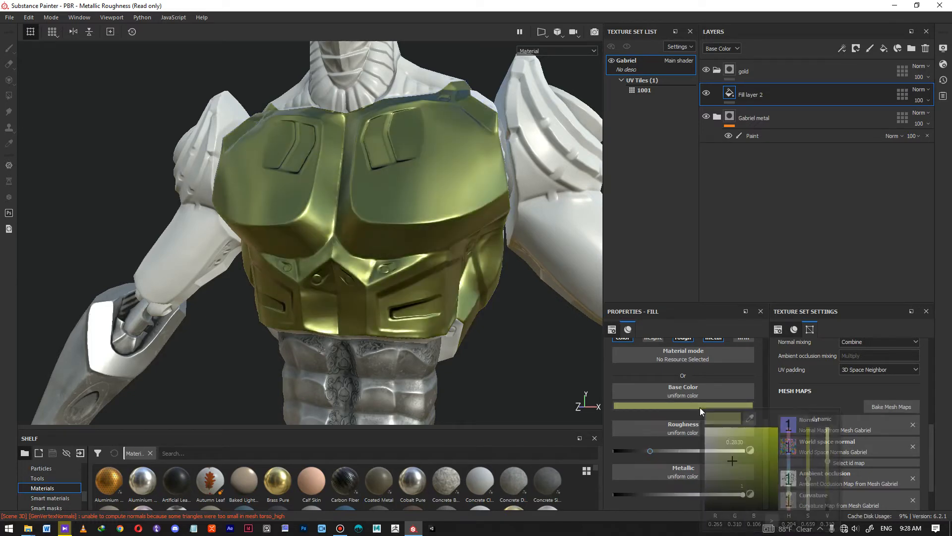
drag(808, 477, 828, 444)
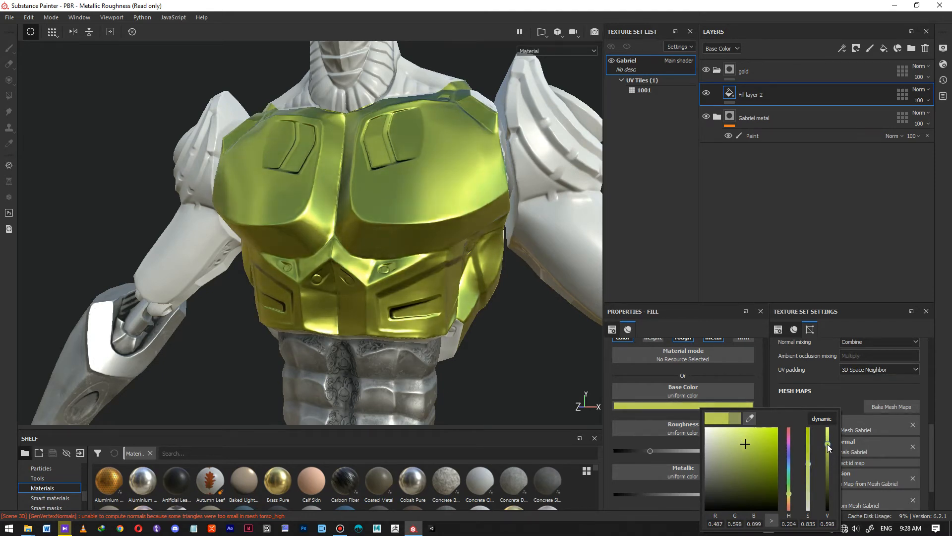
click(441, 165)
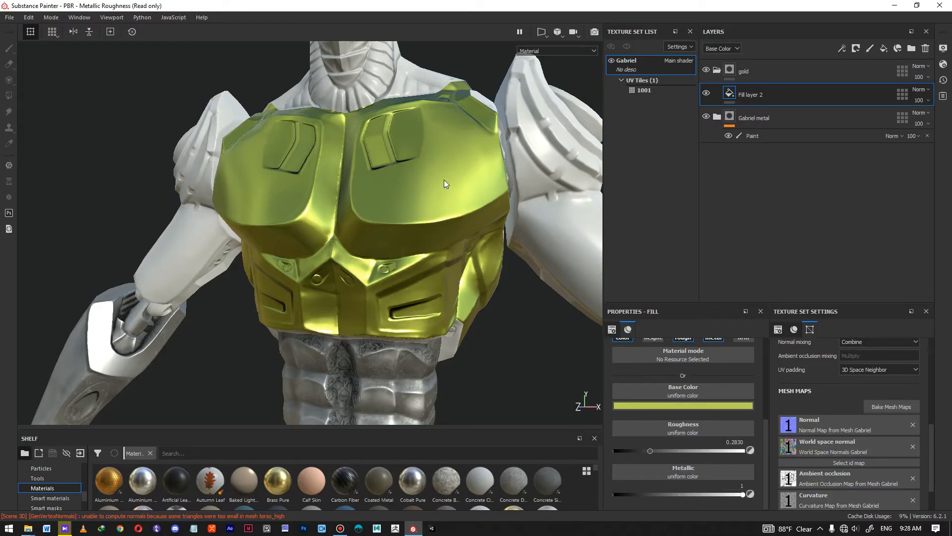
mouse_move(433, 224)
alt+mouse_down()
mouse_move(368, 238)
mouse_move(400, 259)
mouse_move(425, 221)
mouse_move(427, 166)
mouse_move(428, 200)
mouse_move(377, 193)
mouse_move(453, 209)
alt+mouse_up()
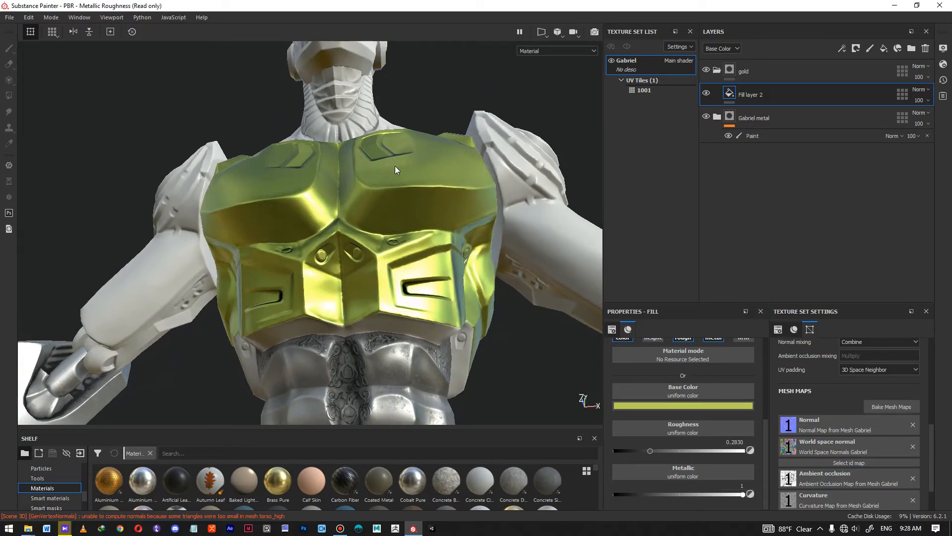
alt+drag(392, 236, 394, 278)
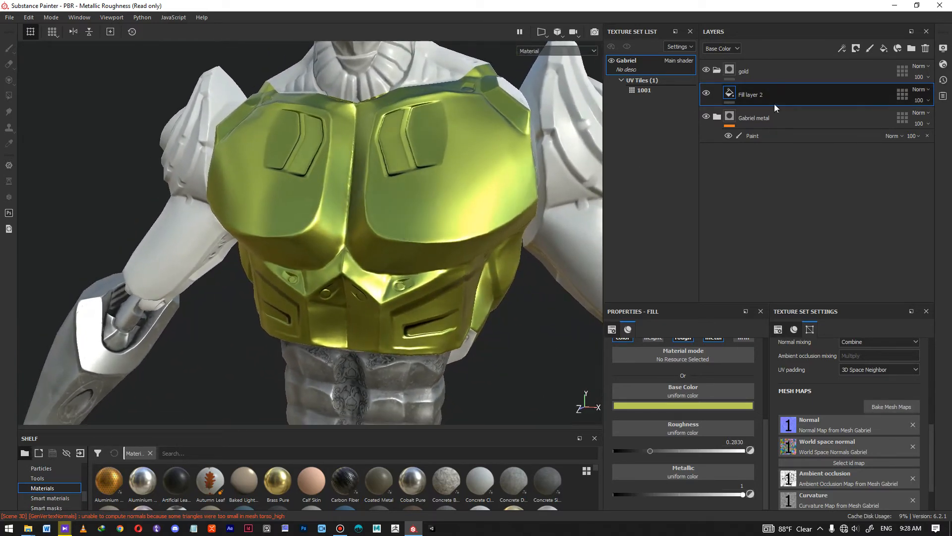
Add a new fill layer above Fill layer 2 in the gold folder and rename Fill layer 2 as base
click(884, 49)
double_click(750, 119)
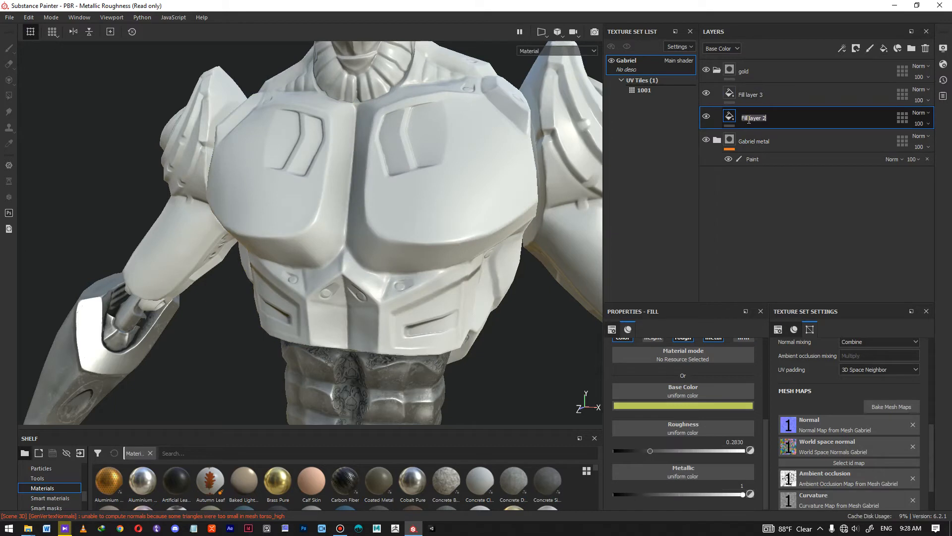
text(base)
Disable the height and normal channels of Fill layer 3, keeping color, roughness and metallic active
click(748, 99)
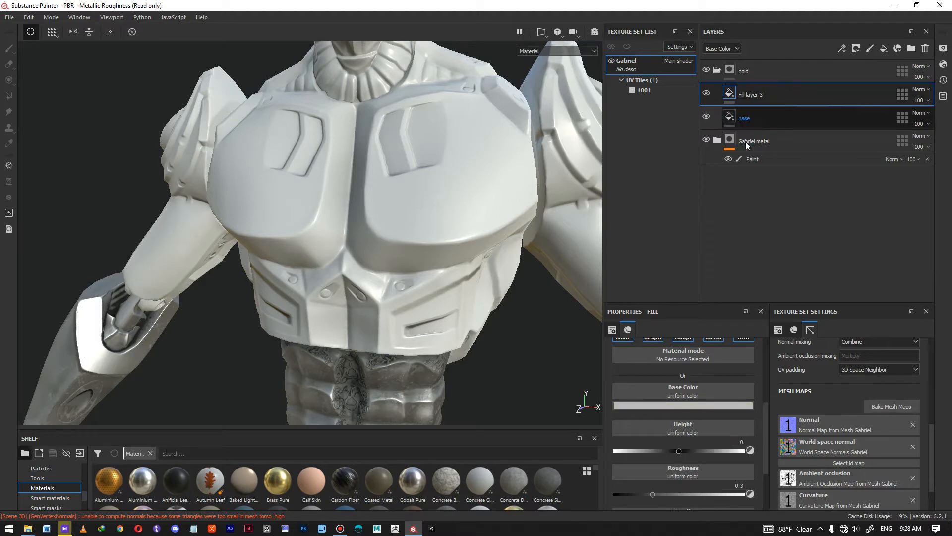
scroll(670, 422, up, 1)
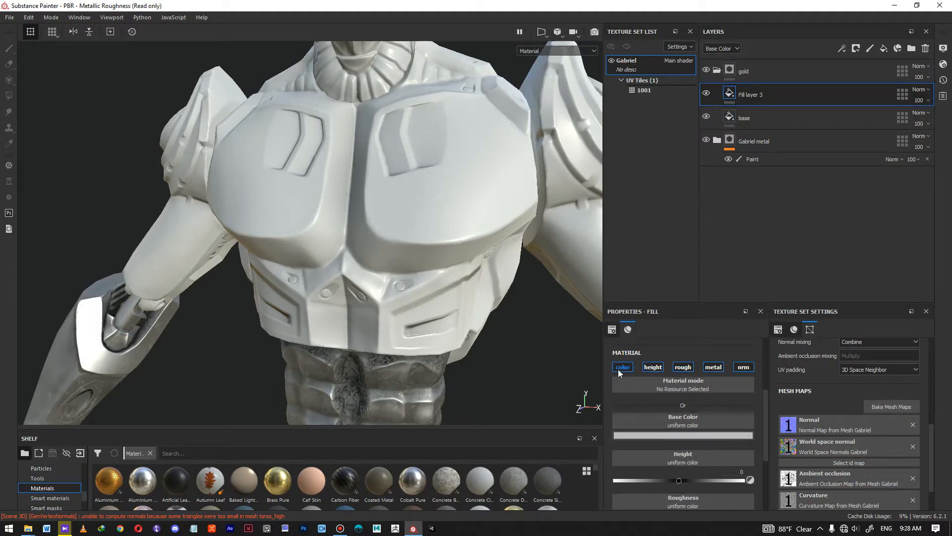
click(653, 368)
click(716, 367)
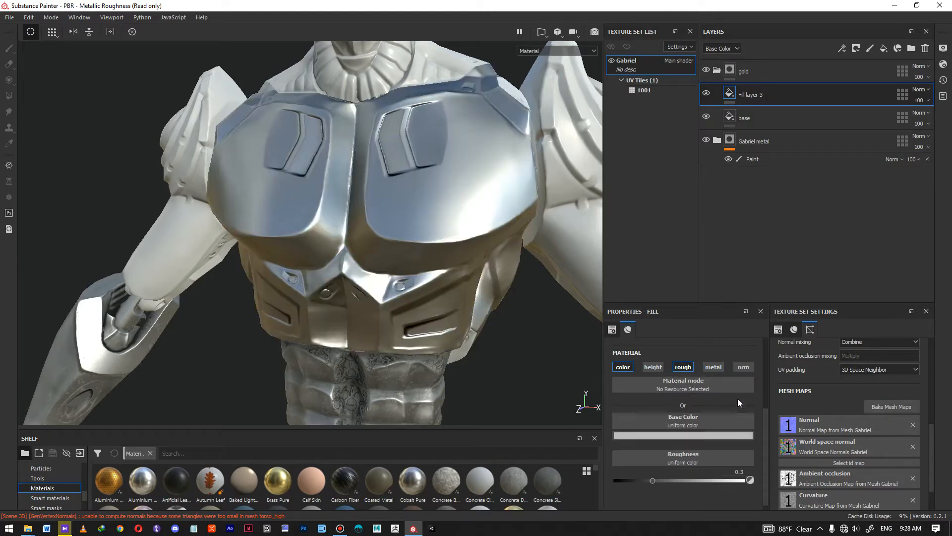
click(717, 368)
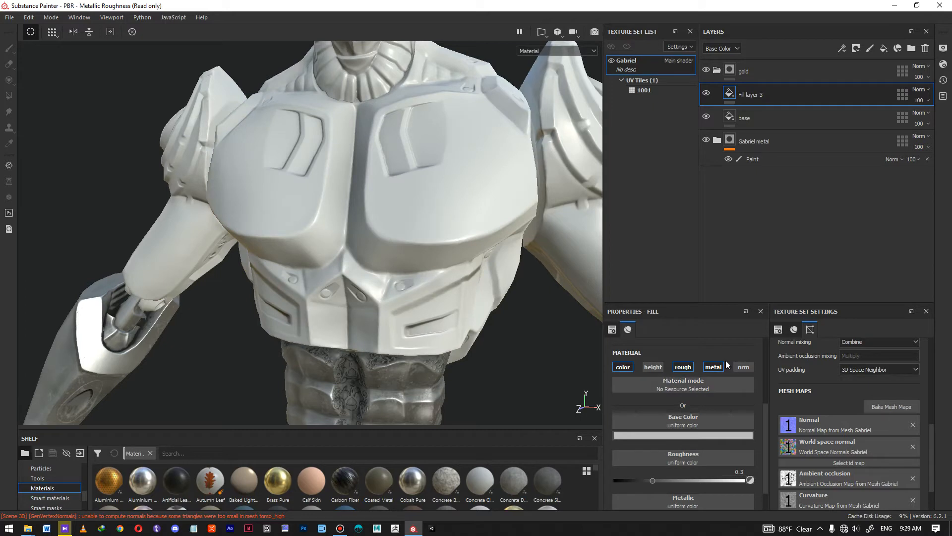
Set Fill layer 3's base color to a muted yellow-green with RGB 0.324, 0.457, 0.091
scroll(704, 432, down, 1)
click(681, 405)
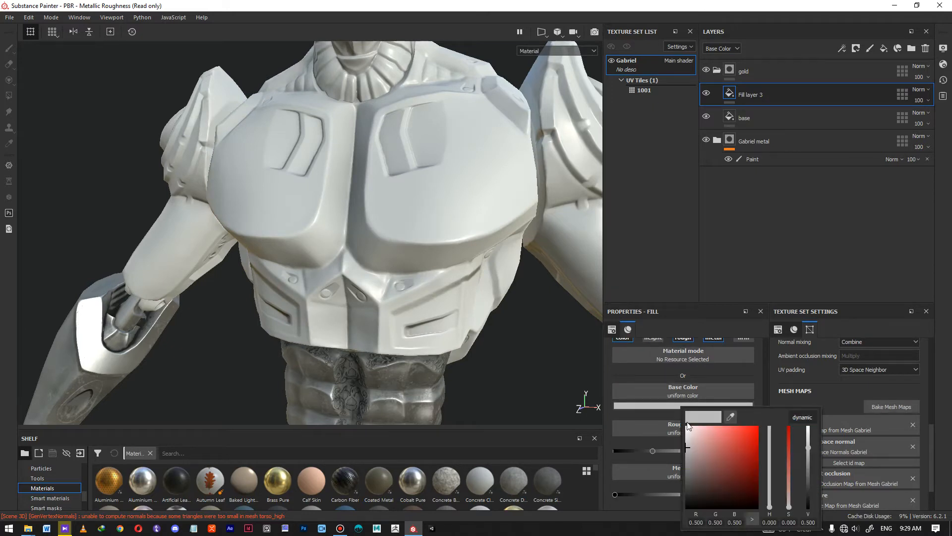
click(698, 452)
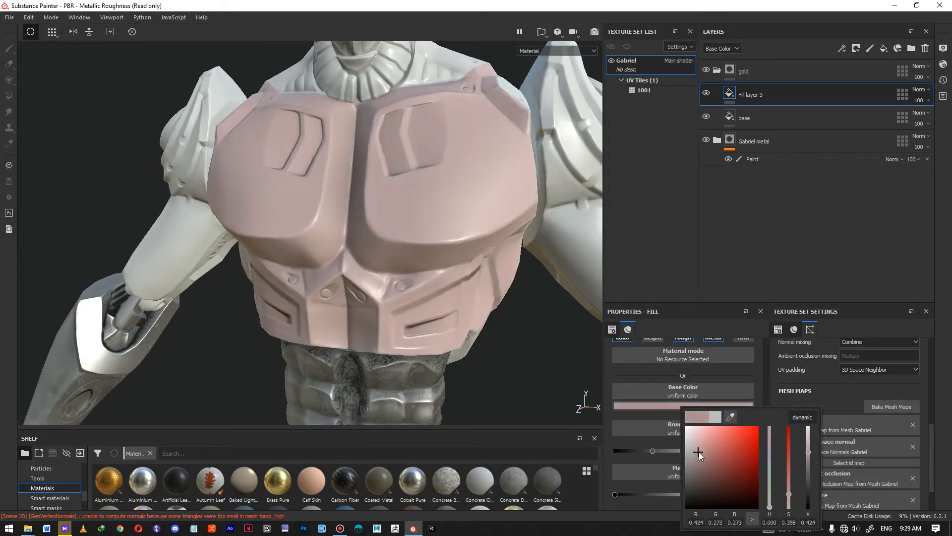
drag(769, 450, 770, 489)
drag(716, 458, 723, 450)
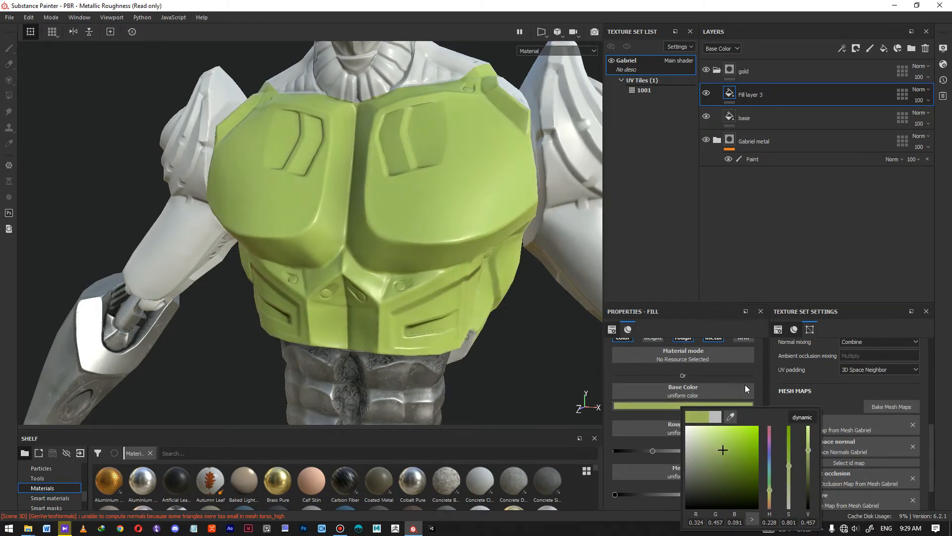
click(767, 94)
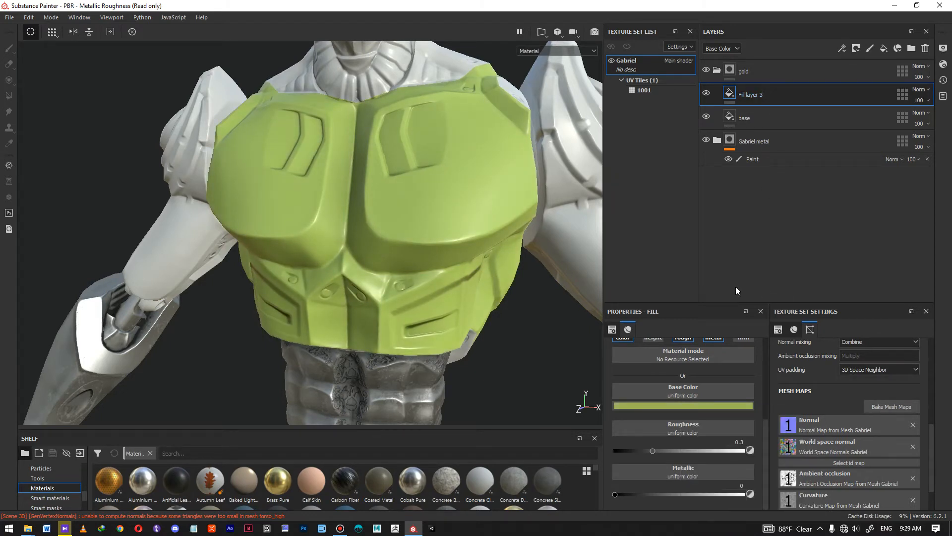
Set Fill layer 3's roughness to 0.4755 and metallic to 0.5
drag(654, 453, 676, 453)
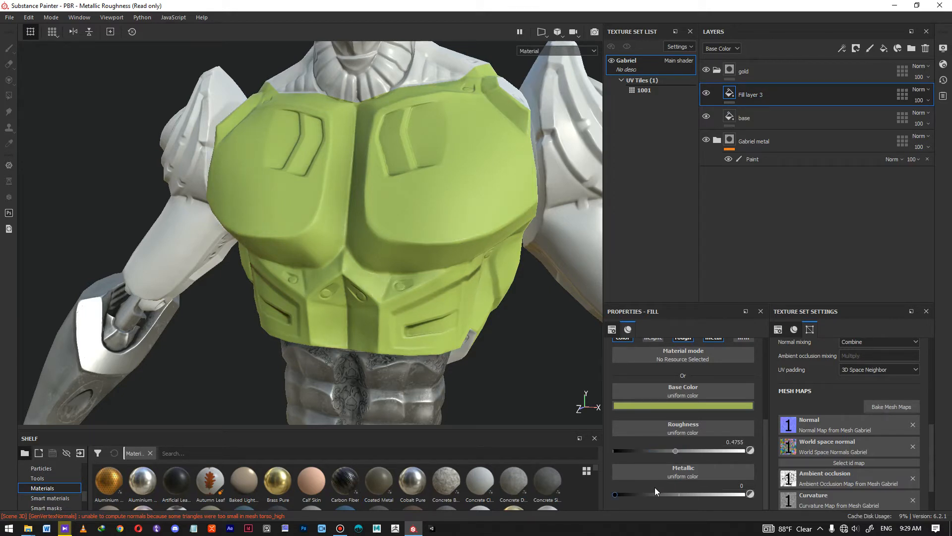
drag(659, 494, 719, 485)
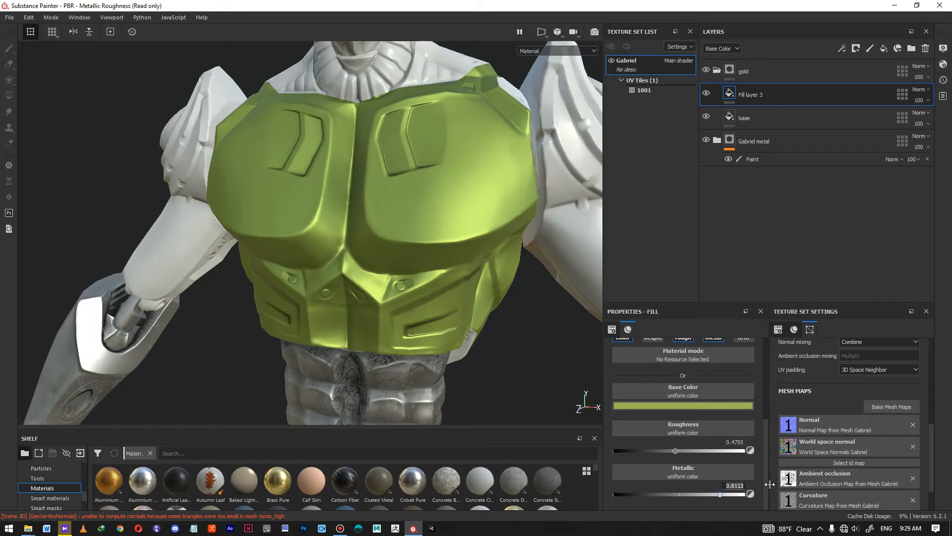
key(ctrl+z)
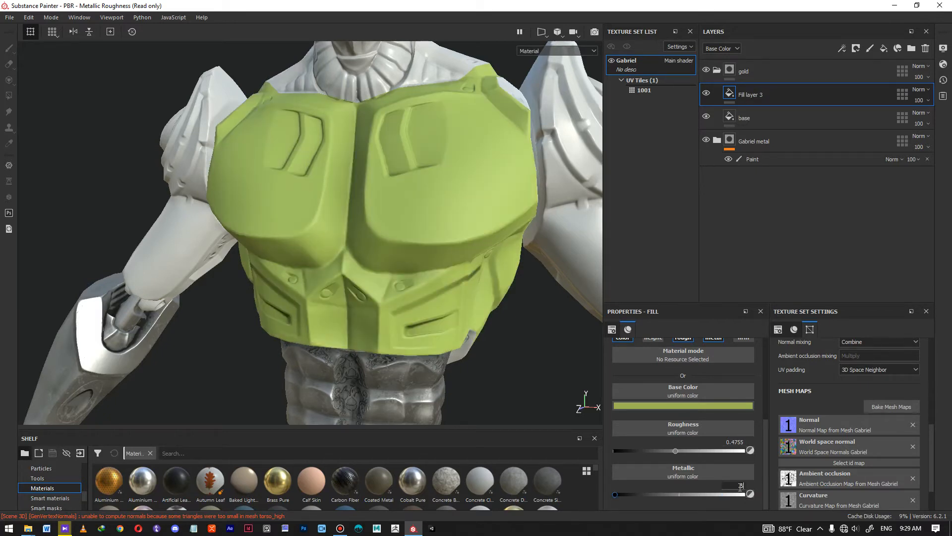
key(Return)
Add a black mask to Fill layer 3 and add a fill effect to that mask
right_click(776, 89)
click(814, 110)
click(761, 92)
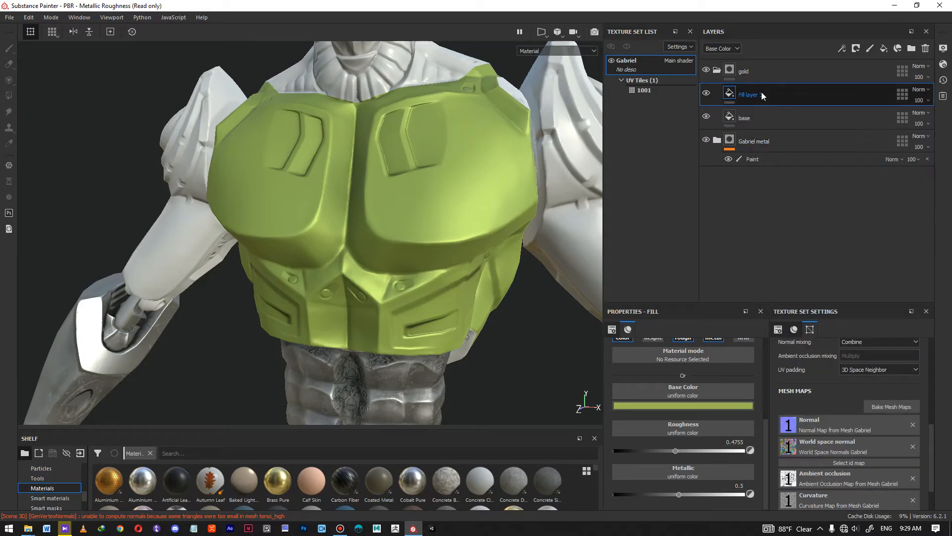
right_click(761, 92)
click(816, 107)
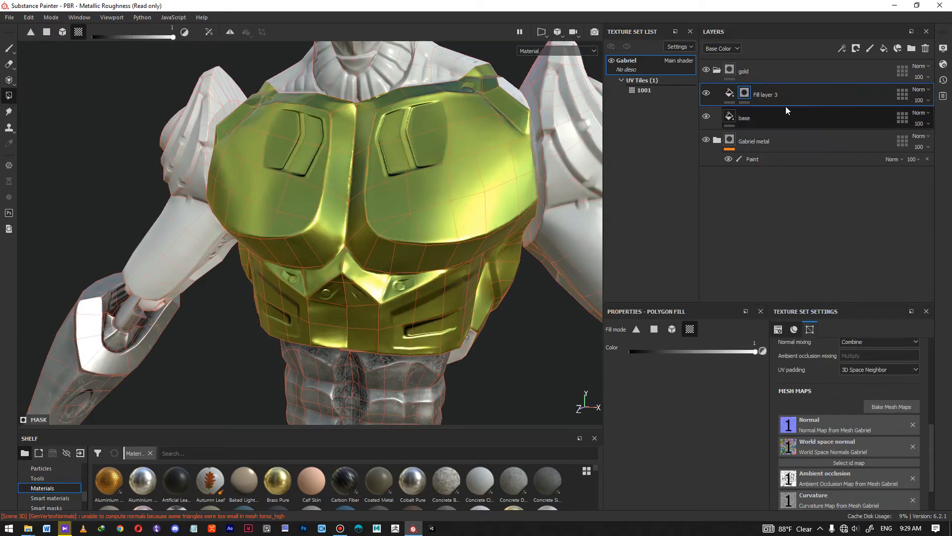
right_click(745, 93)
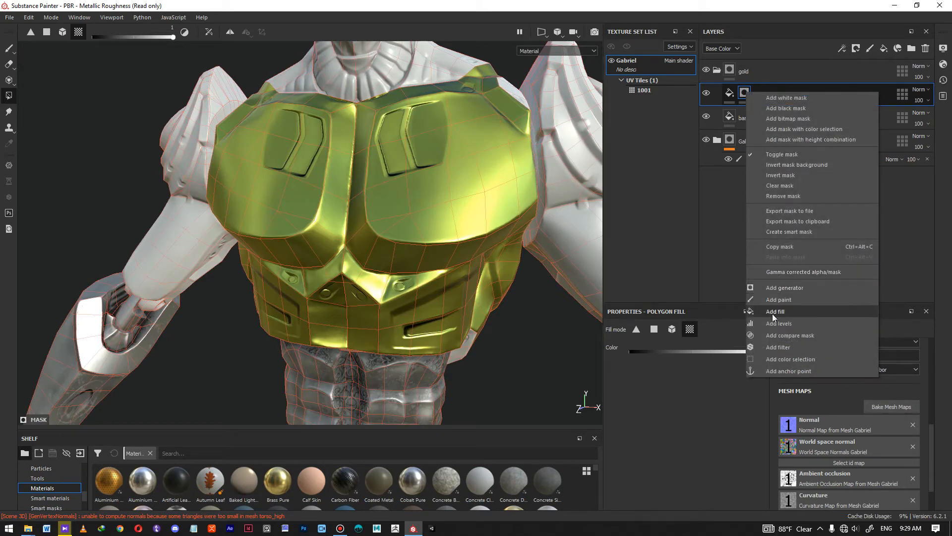
click(788, 311)
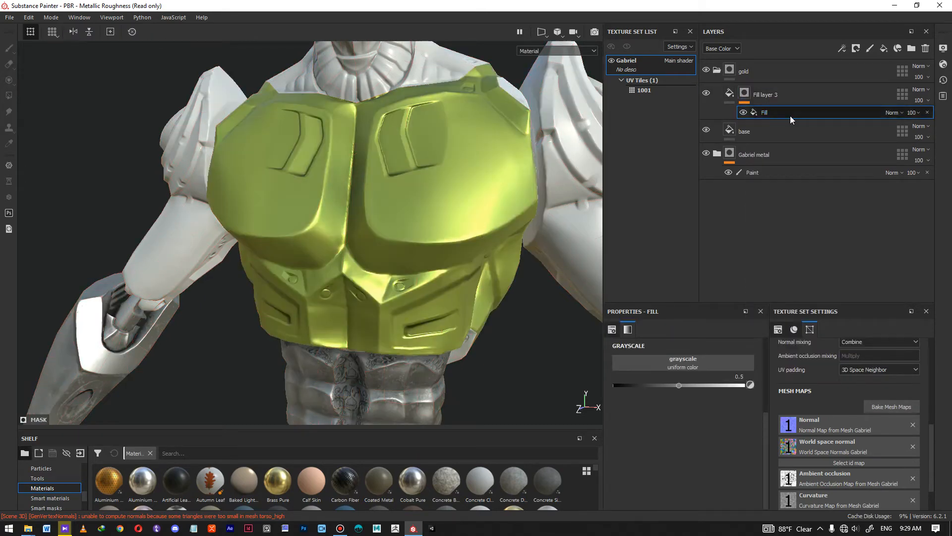
Browse the procedural textures available for the mask fill's grayscale, previewing the dirt, directional scratches, grunge and clouds maps
click(675, 363)
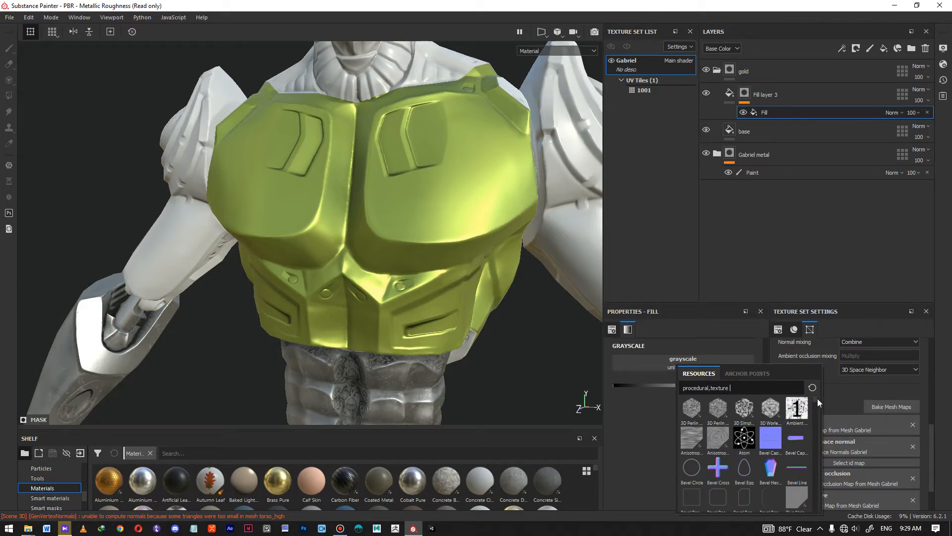
drag(817, 401, 816, 415)
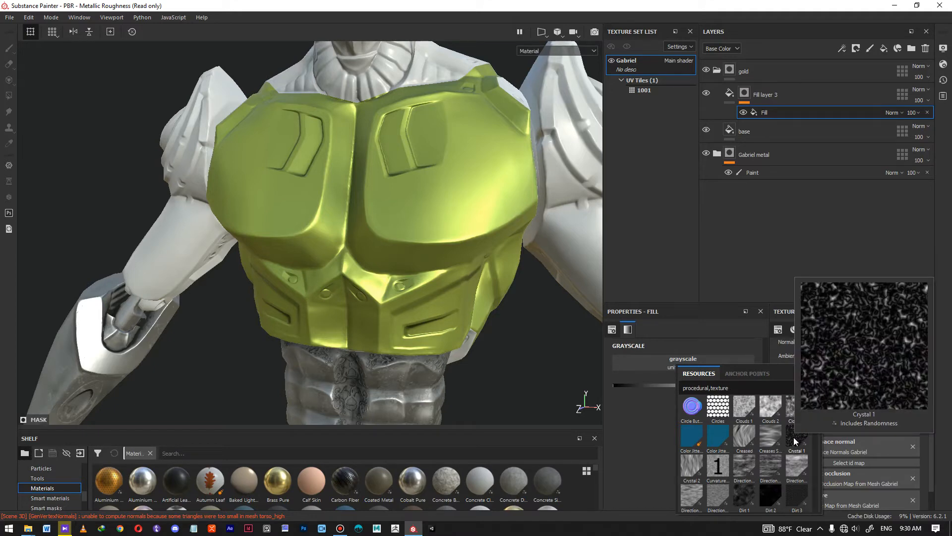
mouse_move(792, 495)
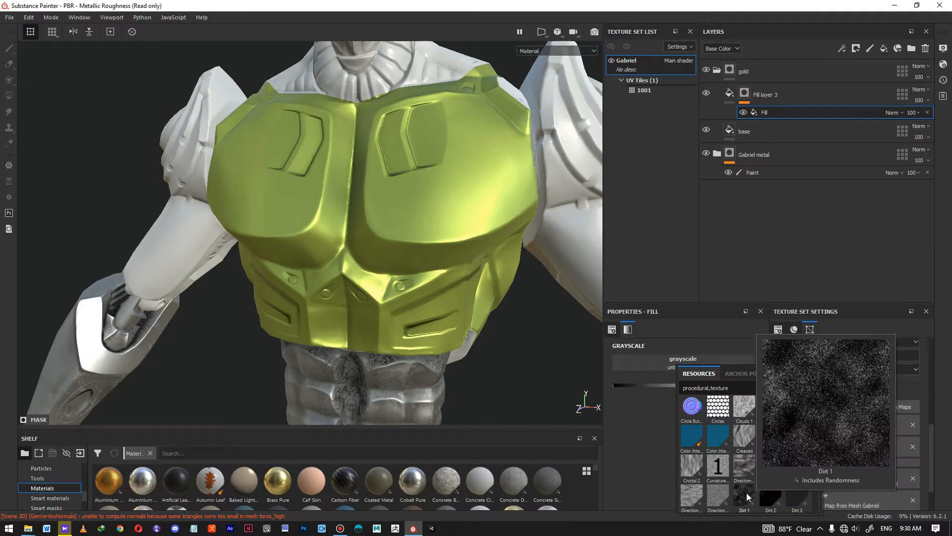
mouse_move(737, 492)
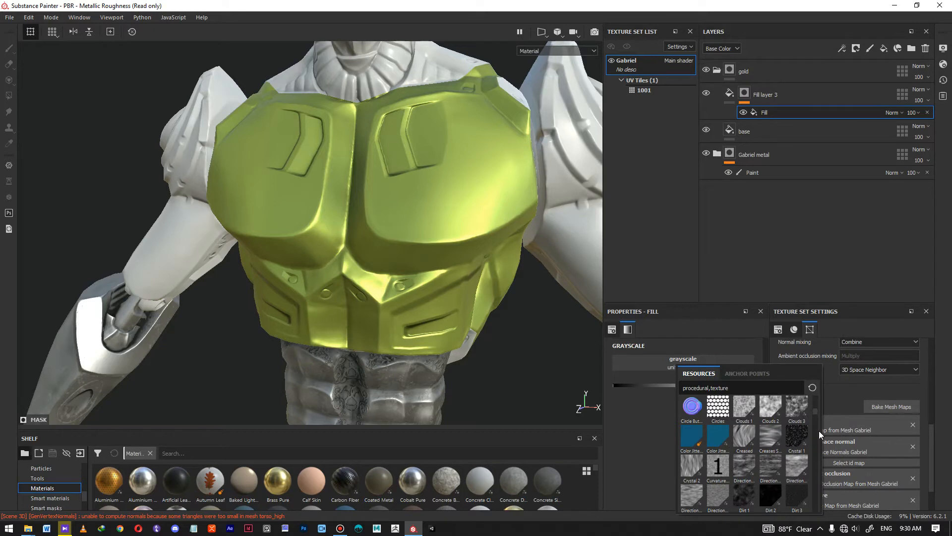
drag(816, 412, 816, 418)
scroll(816, 418, down, 1)
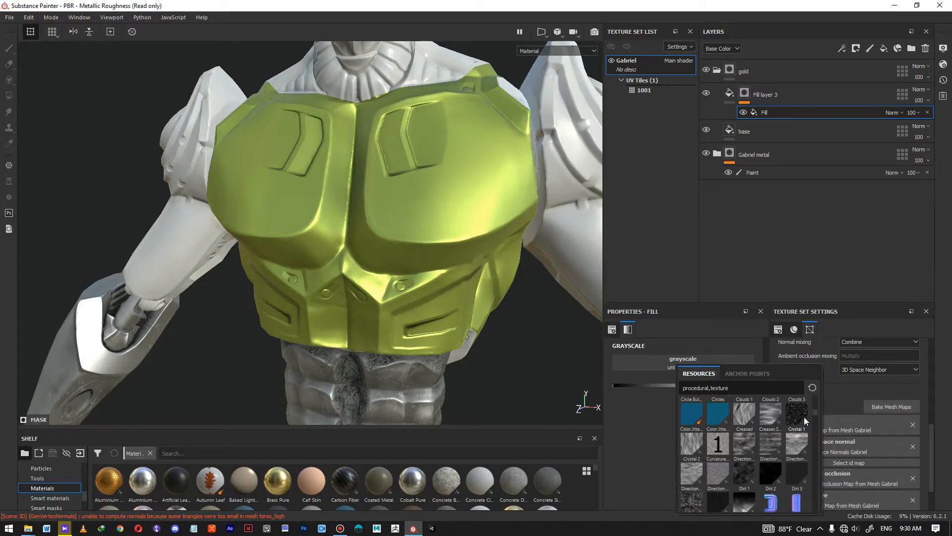
drag(816, 412, 815, 421)
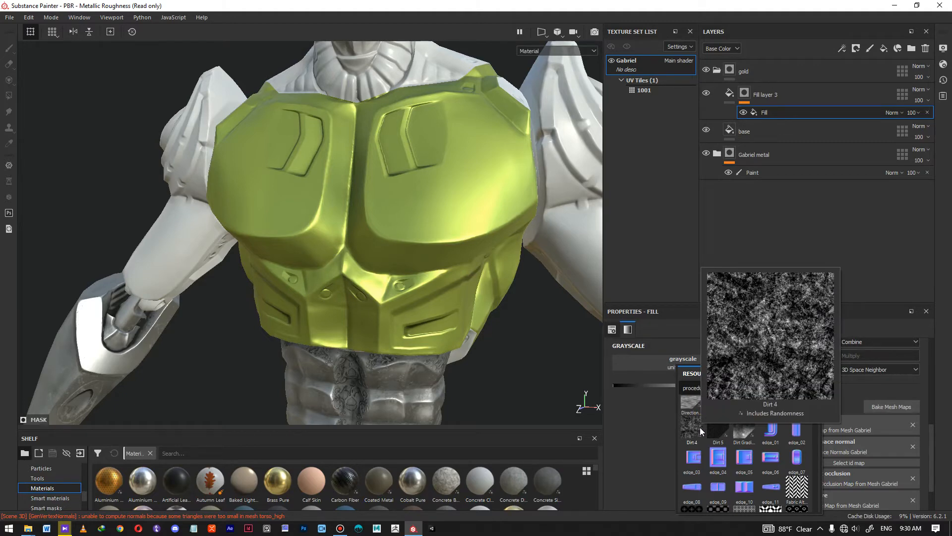
mouse_move(709, 427)
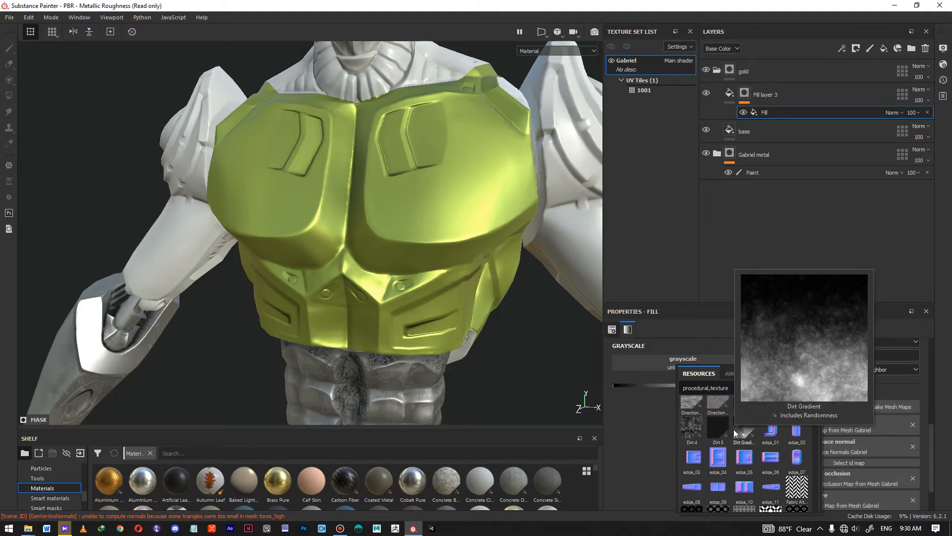
mouse_move(693, 404)
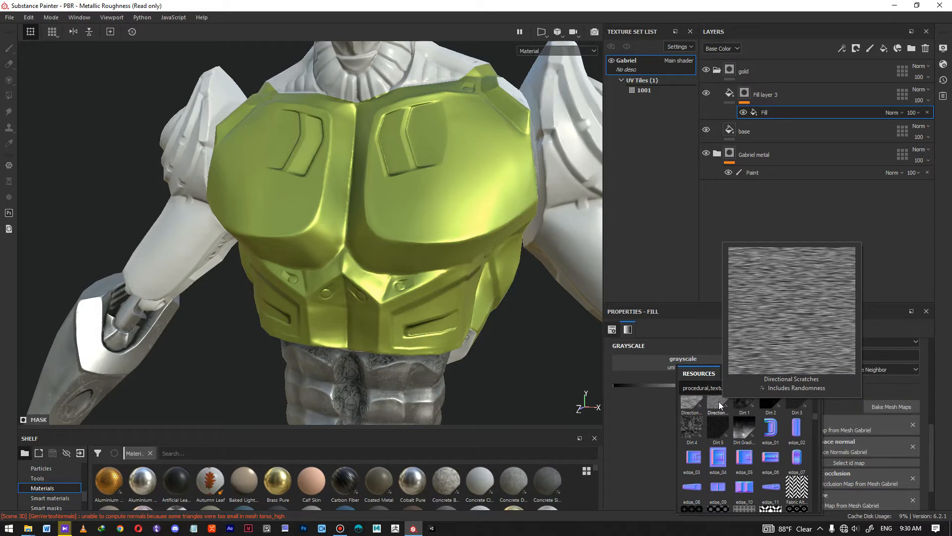
scroll(816, 418, up, 2)
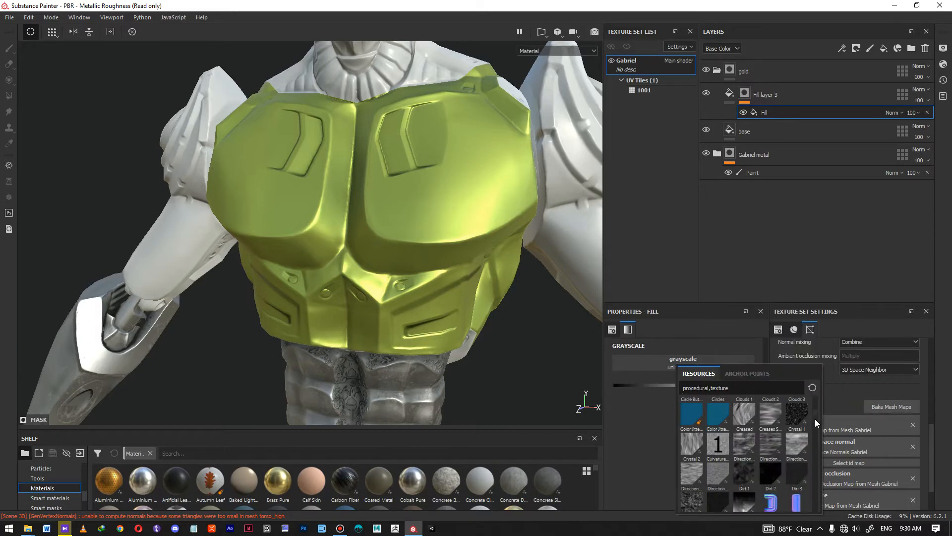
scroll(814, 424, down, 5)
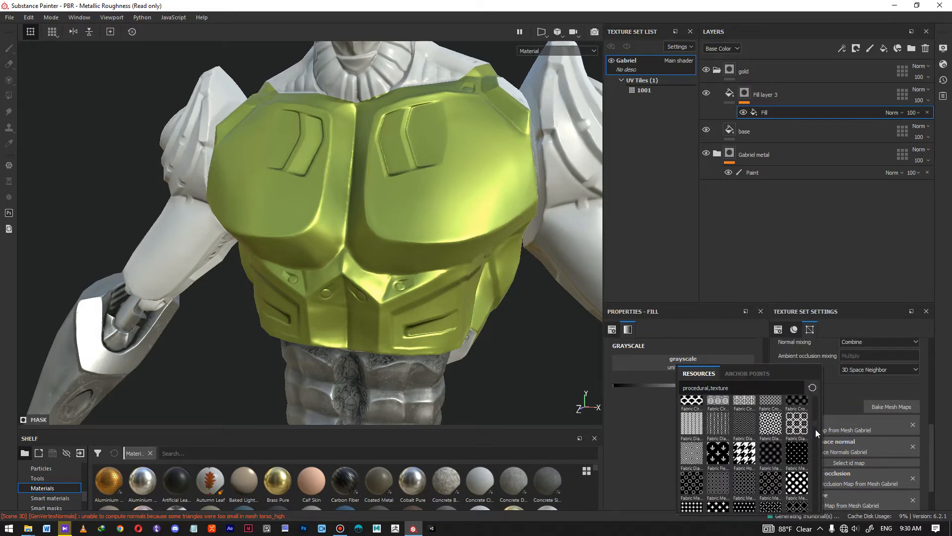
scroll(814, 436, down, 4)
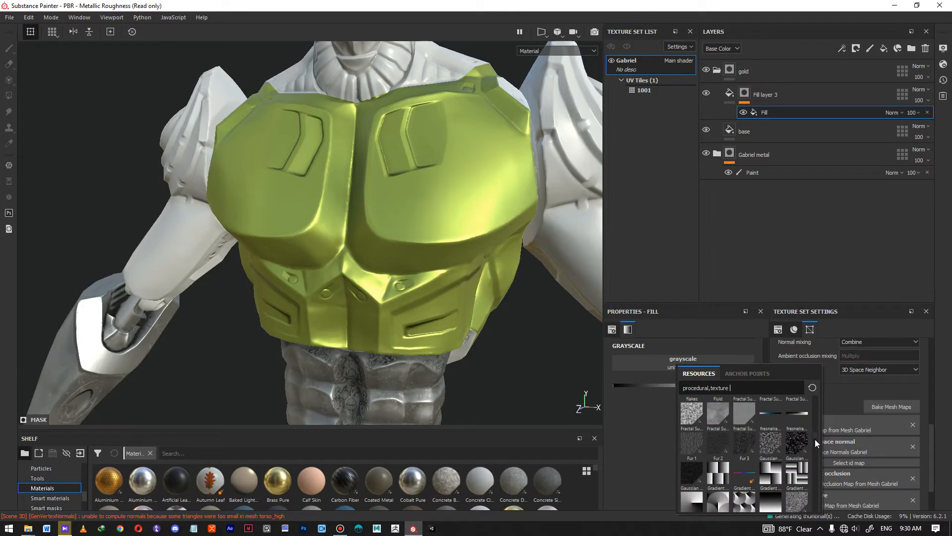
scroll(813, 441, down, 3)
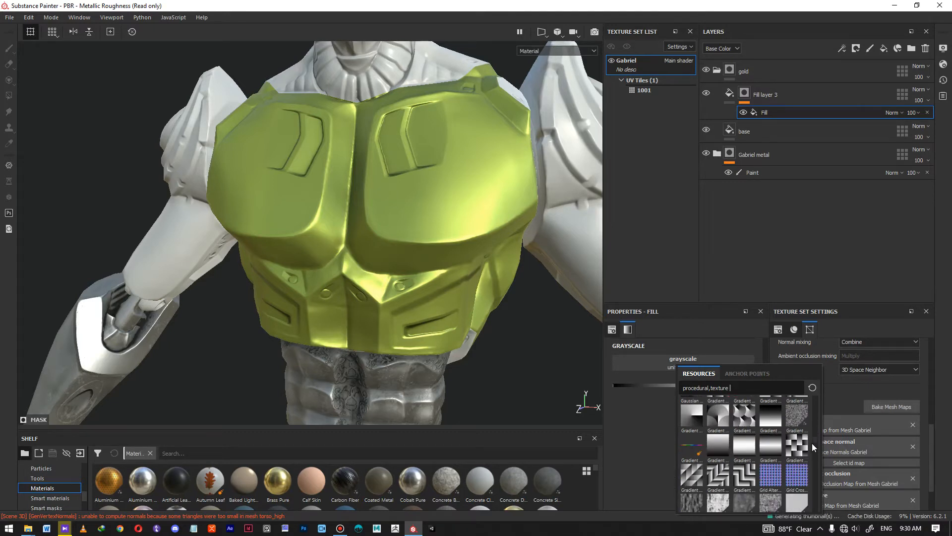
scroll(812, 447, down, 1)
scroll(811, 448, down, 3)
scroll(812, 451, down, 1)
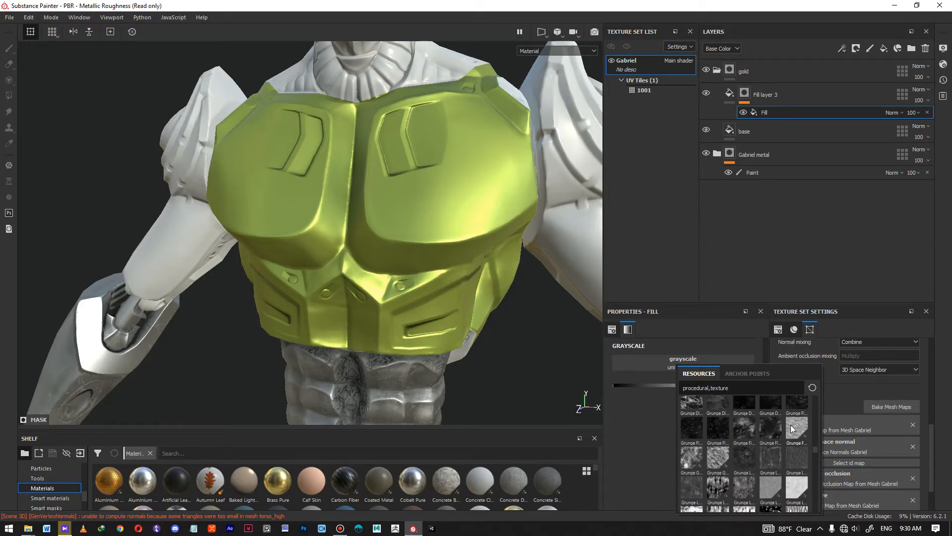
mouse_move(791, 428)
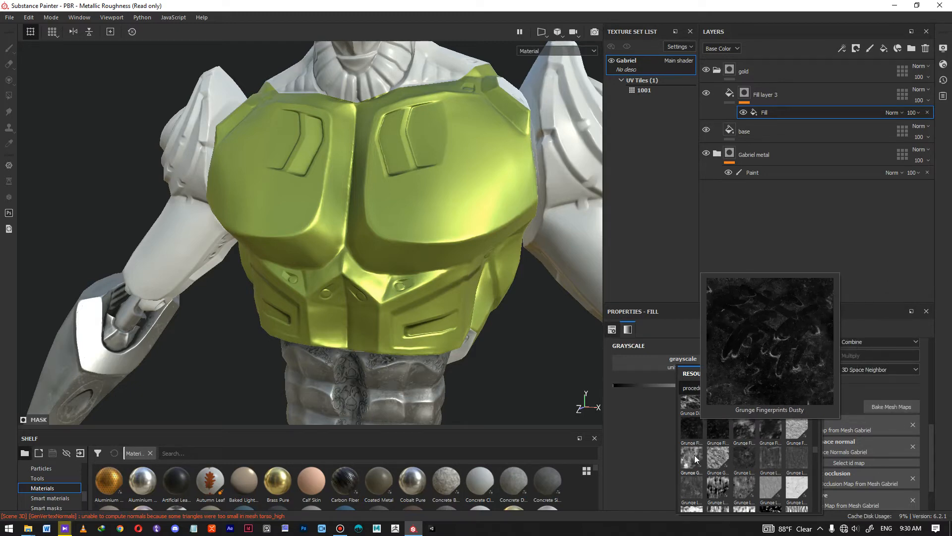
mouse_move(718, 460)
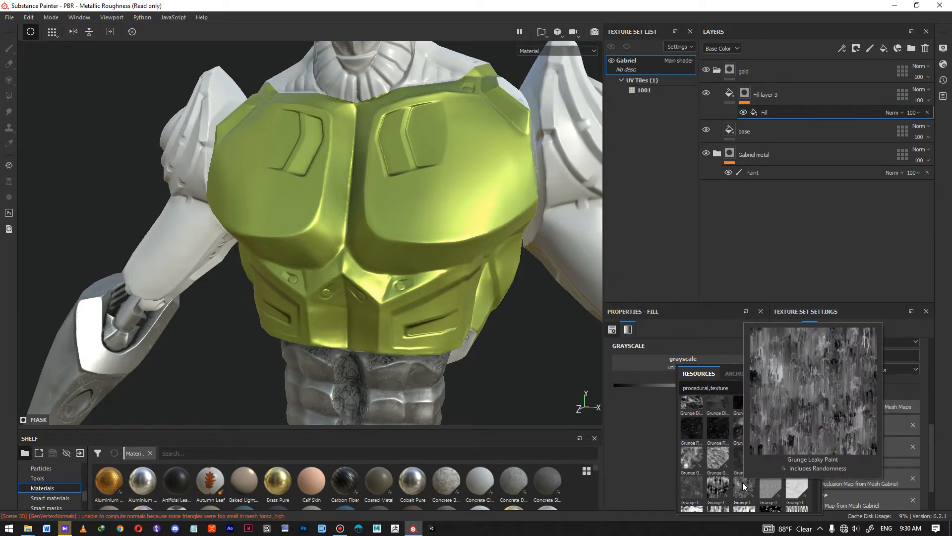
mouse_move(709, 485)
mouse_move(769, 504)
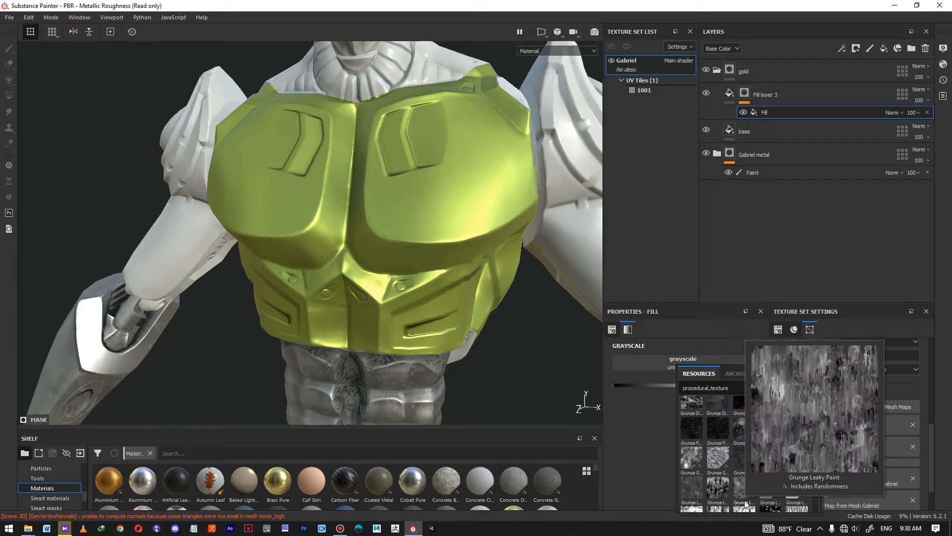
drag(813, 448, 814, 461)
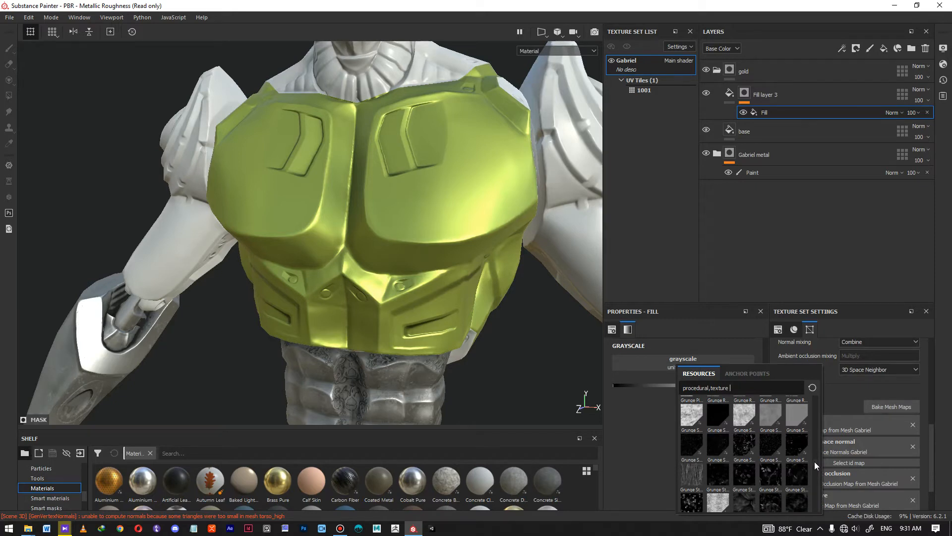
drag(815, 463, 812, 415)
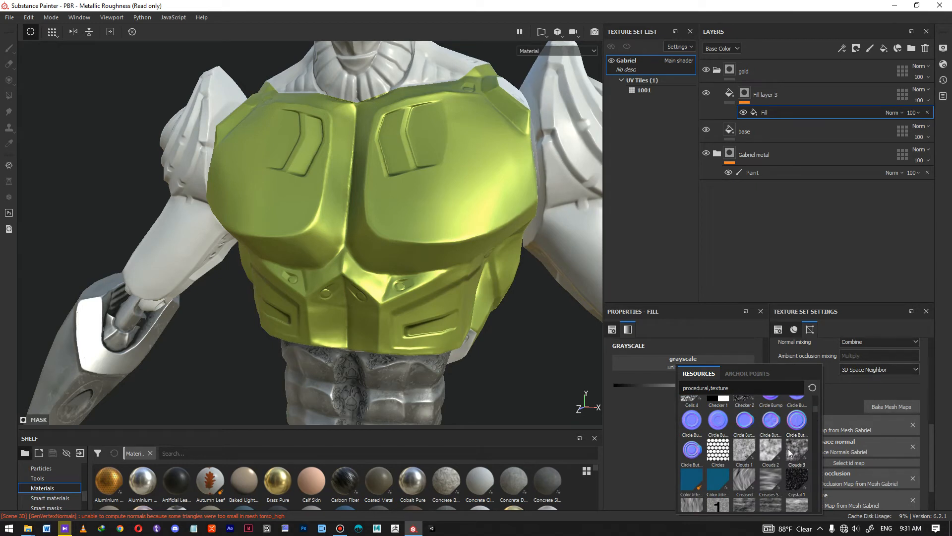
mouse_move(790, 452)
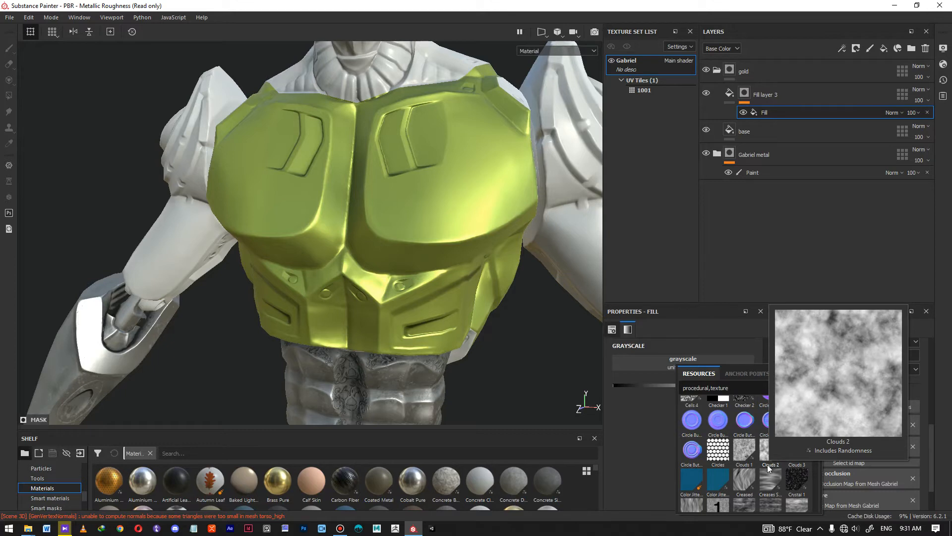
Choose Dirt 3 as the grayscale texture of the fill in Fill layer 3's mask
mouse_move(753, 505)
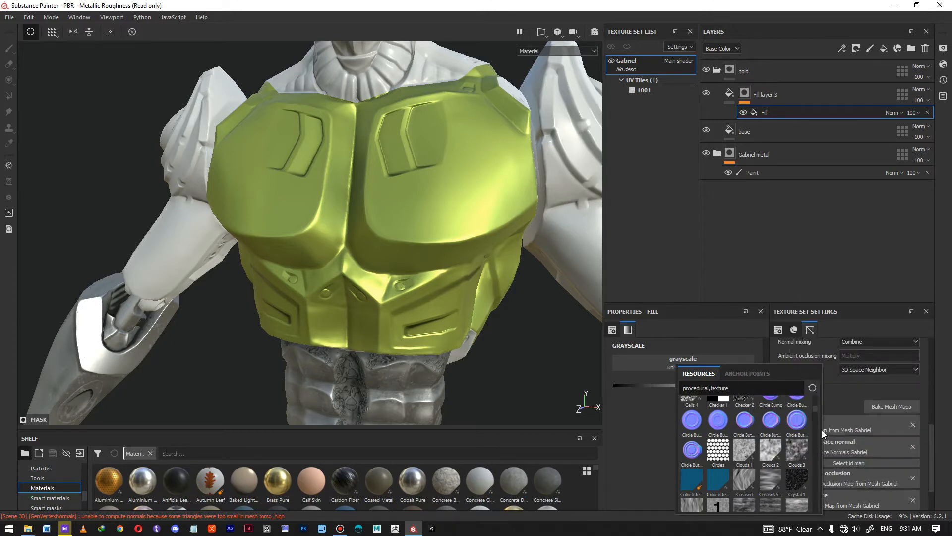
drag(816, 408, 816, 417)
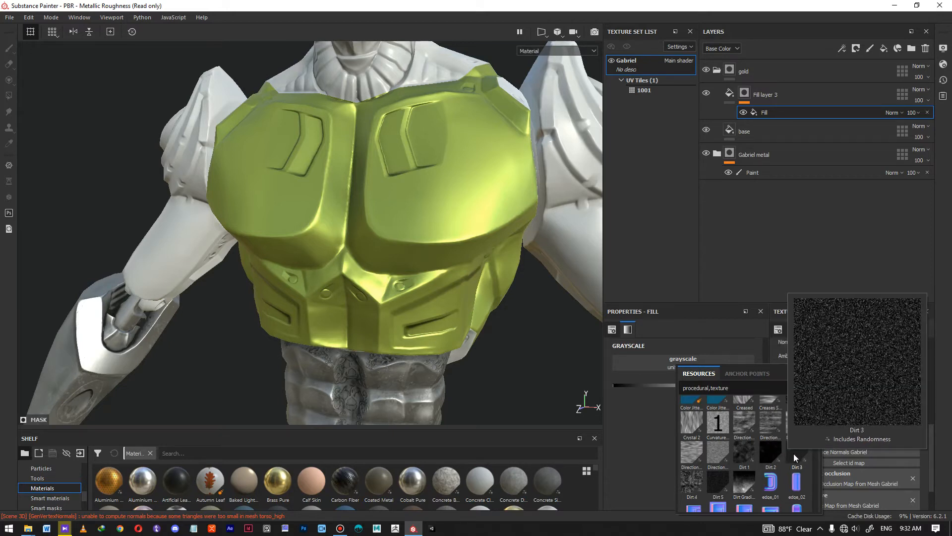
click(794, 453)
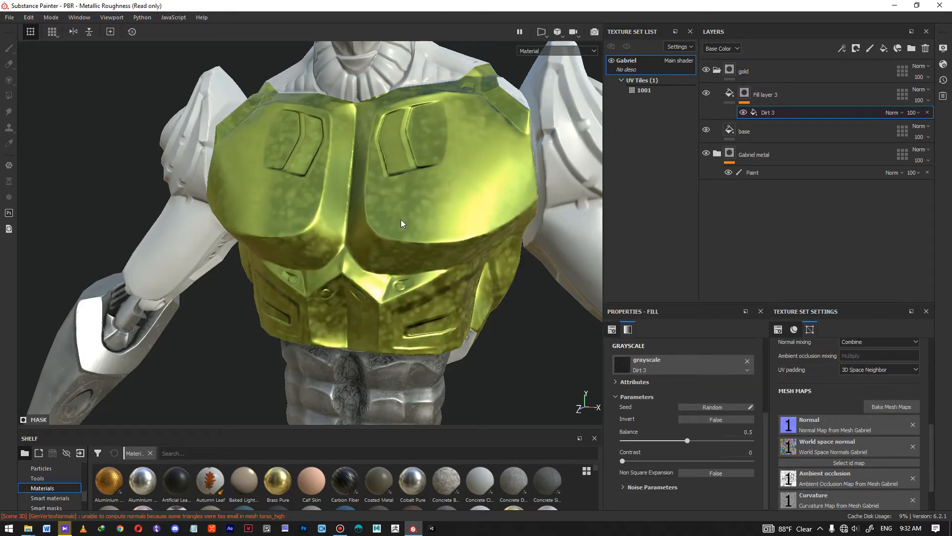
mouse_move(386, 211)
alt+right_down()
mouse_move(388, 192)
mouse_move(392, 201)
alt+right_up()
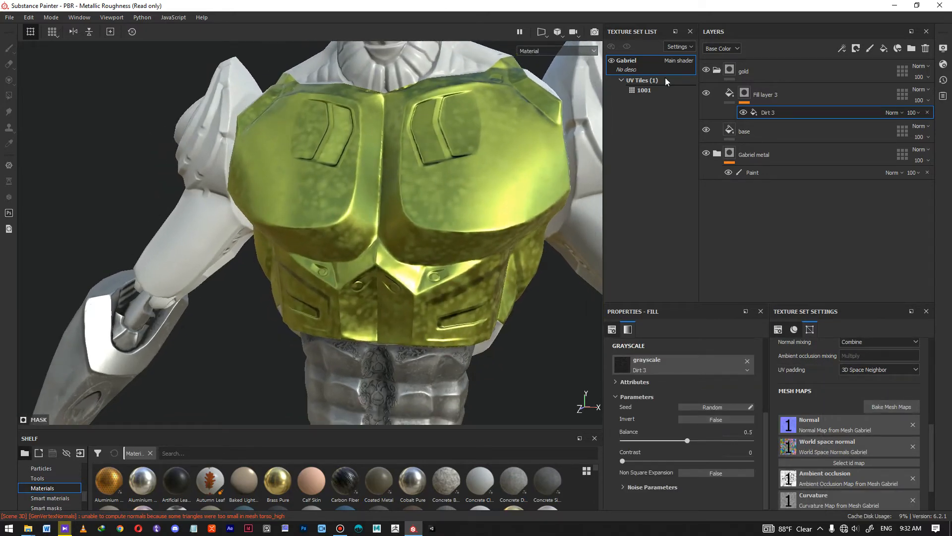
Enable the height channel on Fill layer 3 and set its height to -0.0340
click(729, 93)
mouse_move(447, 258)
alt+right_down()
mouse_move(437, 276)
mouse_move(436, 263)
alt+right_up()
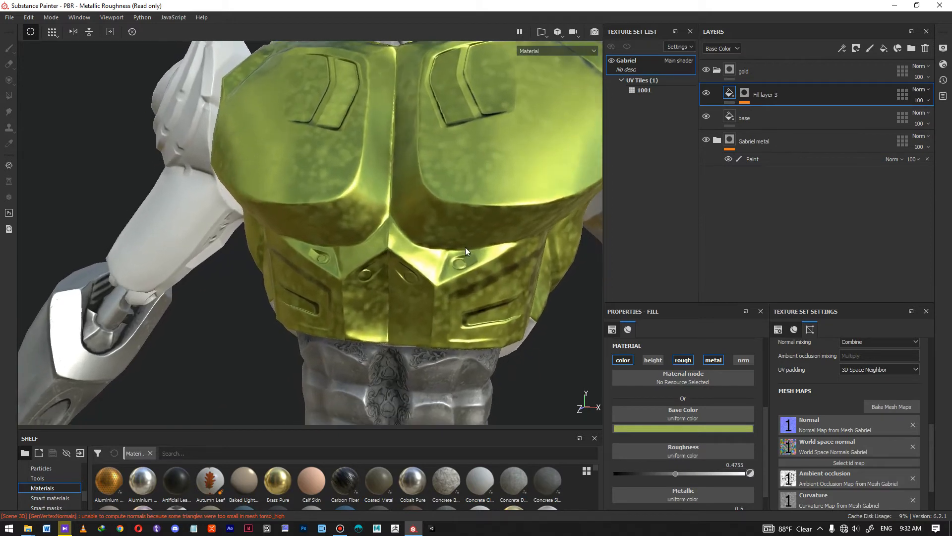
click(657, 360)
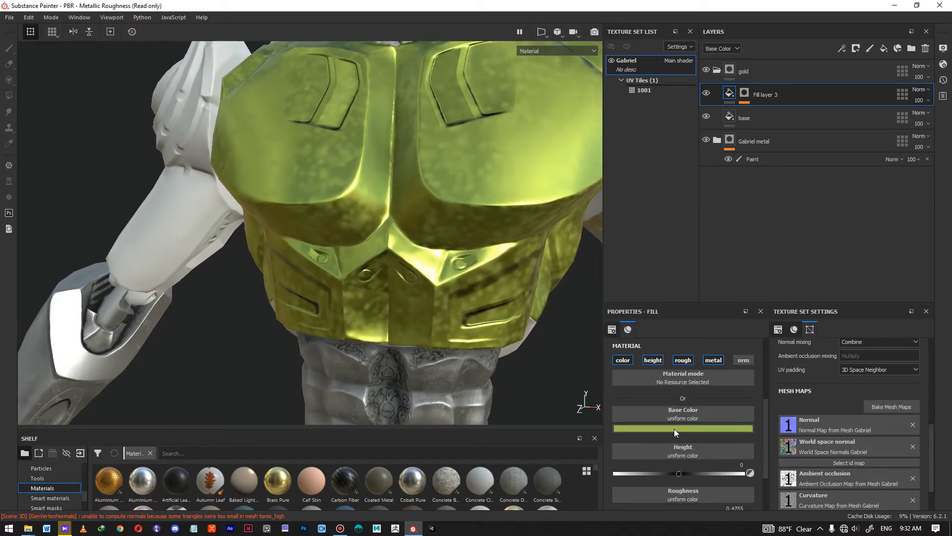
drag(679, 474, 678, 476)
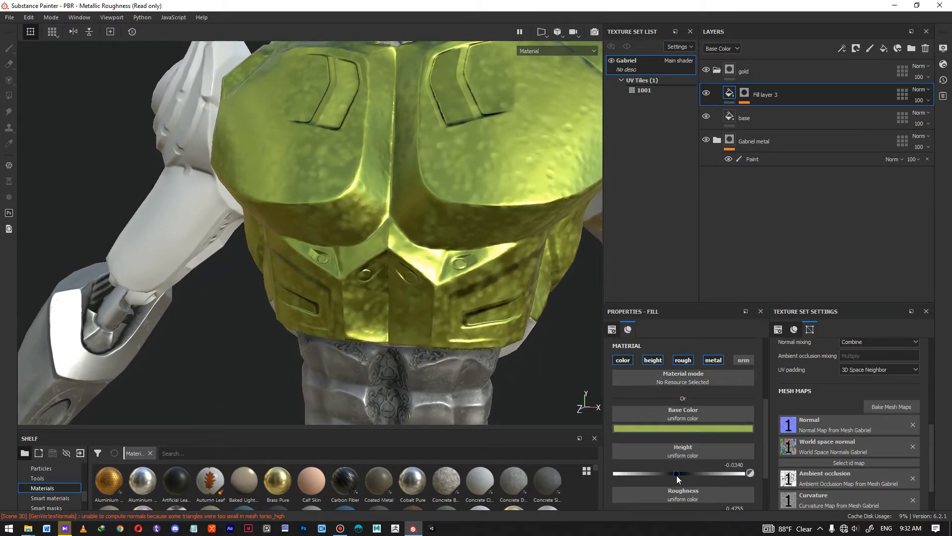
alt+right_drag(489, 248, 393, 287)
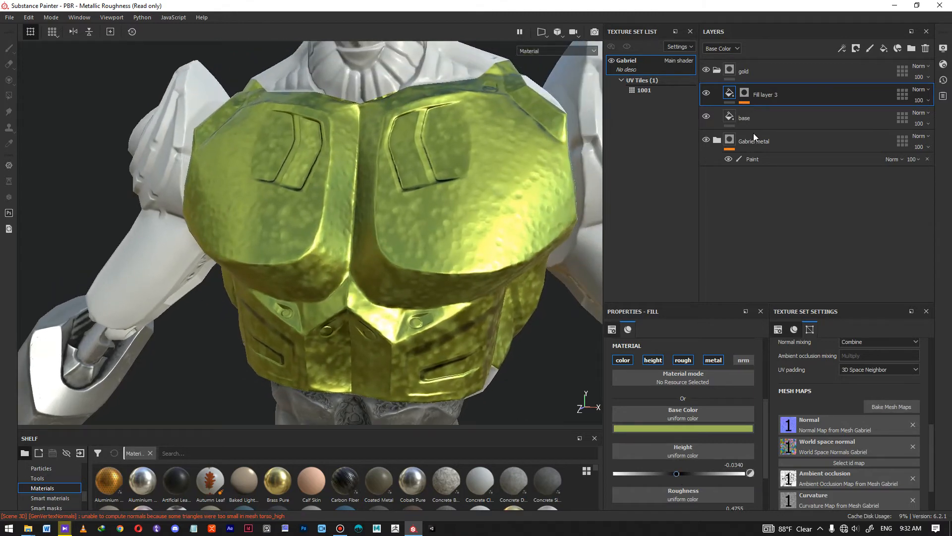
Set the Dirt 3 mask fill's balance to 0.33 and its contrast to 0.44
right_click(744, 93)
click(780, 116)
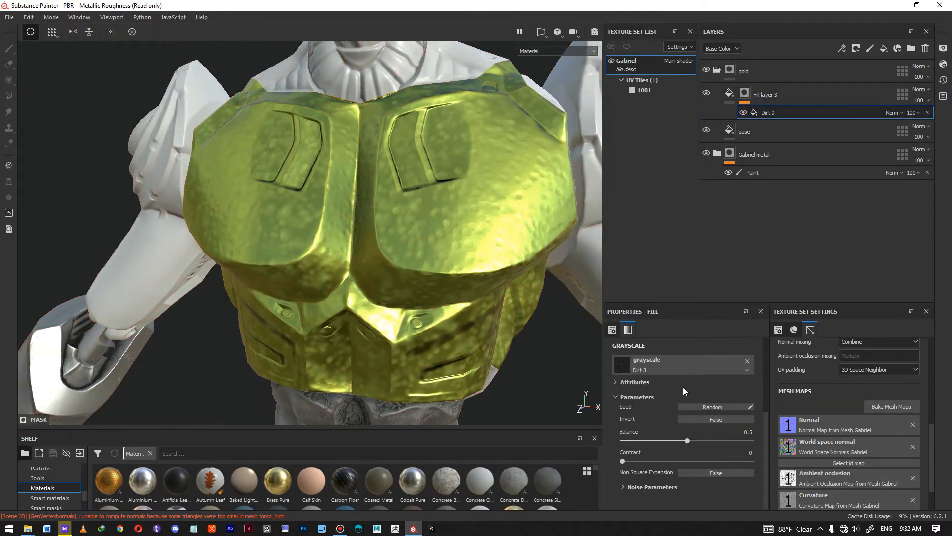
drag(686, 440, 665, 443)
scroll(659, 439, up, 2)
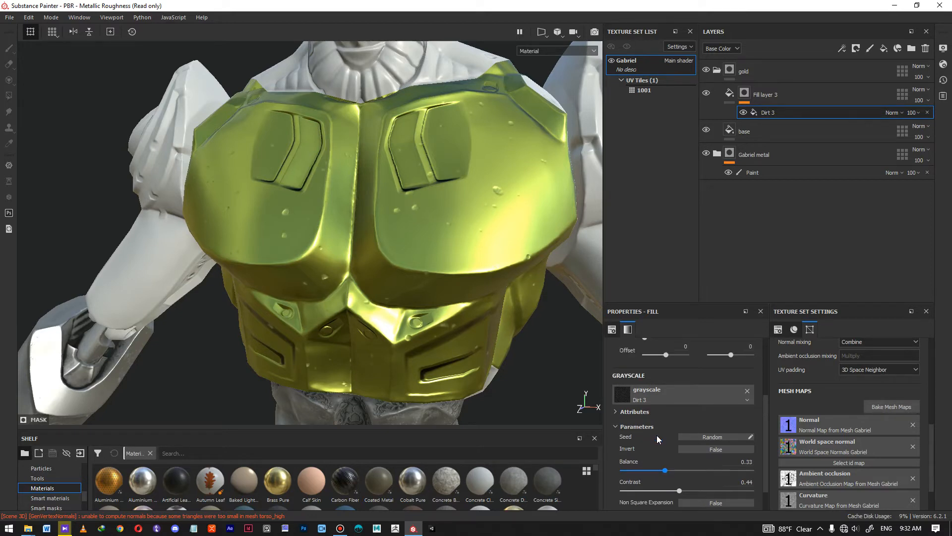
Set the Dirt 3 mask fill's UV scale to 2.07
alt+drag(402, 285, 482, 282)
scroll(697, 375, up, 1)
scroll(672, 362, up, 2)
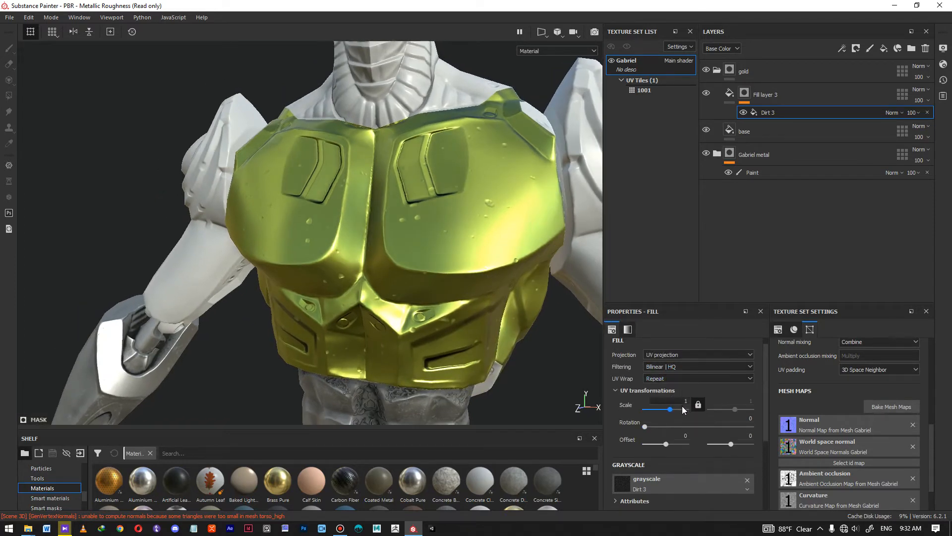
drag(669, 408, 670, 410)
scroll(535, 288, down, 3)
alt+drag(436, 261, 388, 284)
scroll(431, 310, up, 3)
alt+drag(431, 310, 421, 208)
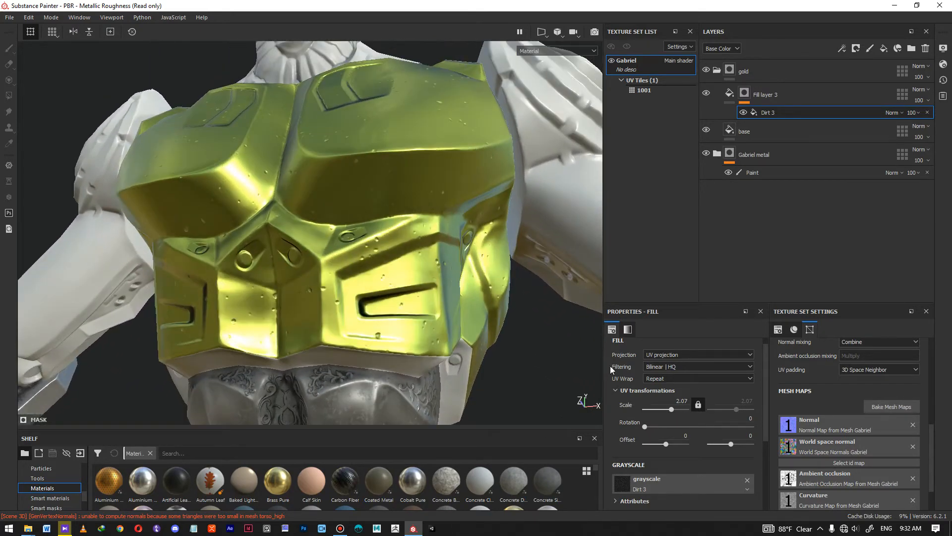
Try inverting the Dirt 3 texture, turn the inversion back off, and set its balance to 0.3
scroll(660, 459, down, 3)
scroll(656, 435, down, 1)
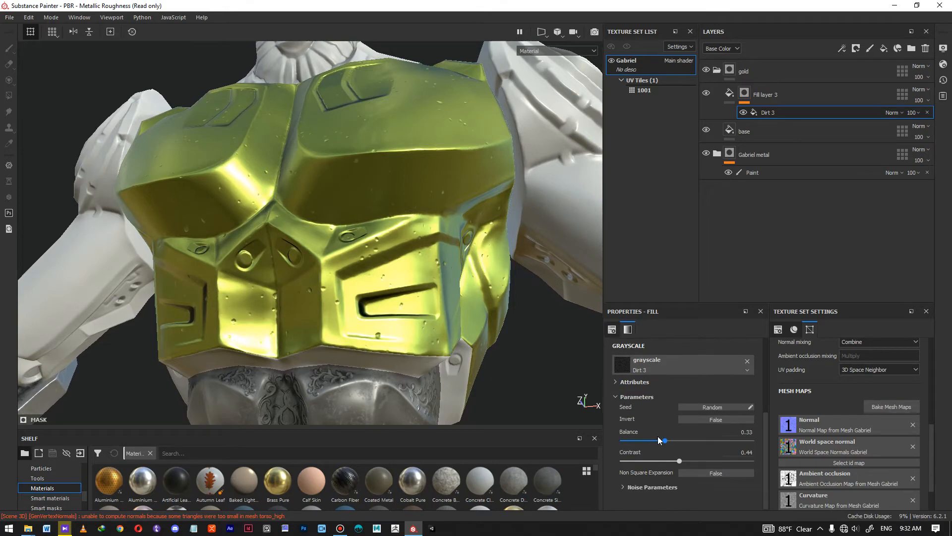
click(715, 419)
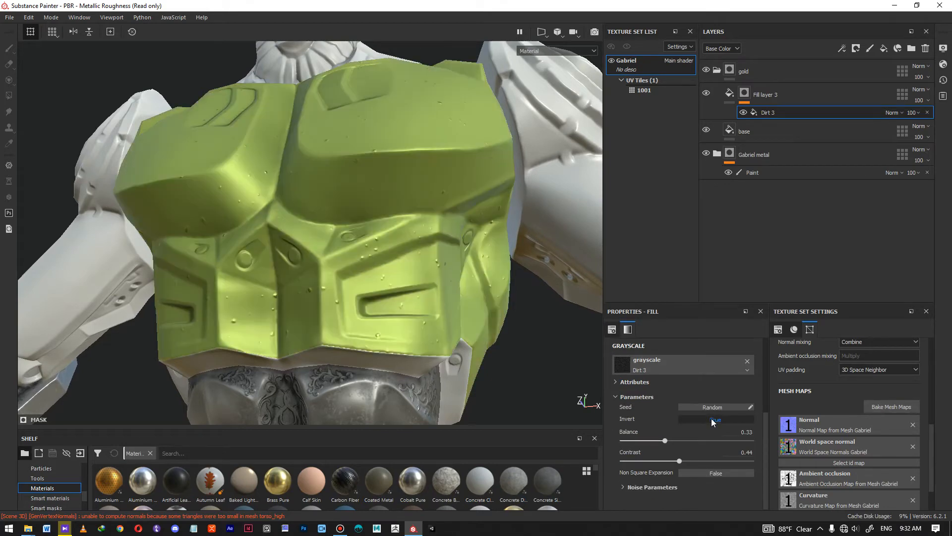
click(715, 420)
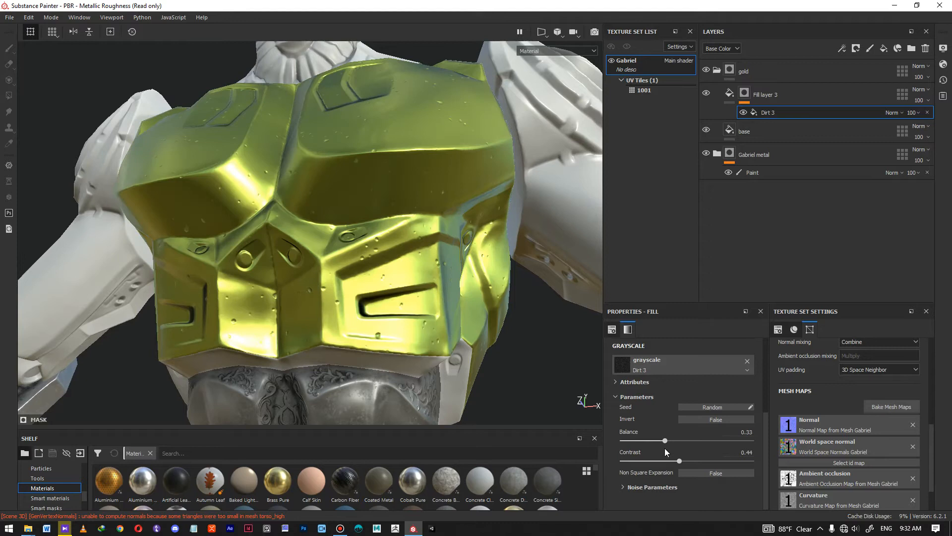
mouse_move(665, 441)
mouse_down()
mouse_move(673, 442)
mouse_move(660, 441)
mouse_up()
Examine the dirt speckles on the torso armor from several distances and angles
alt+right_drag(403, 243, 364, 228)
alt+right_drag(487, 251, 408, 263)
alt+drag(408, 264, 453, 289)
alt+right_drag(453, 289, 431, 293)
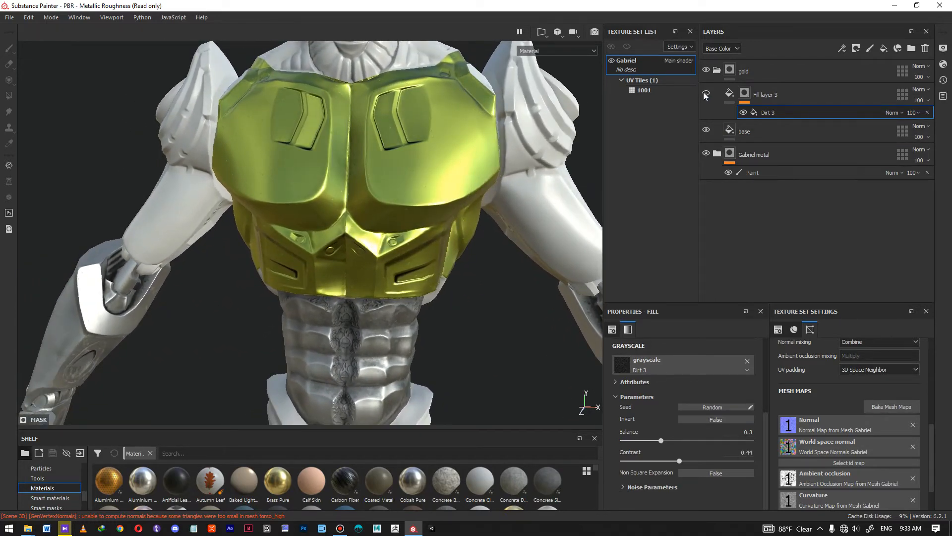
alt+right_drag(491, 193, 571, 191)
alt+drag(431, 196, 451, 218)
alt+right_drag(451, 218, 385, 246)
alt+drag(386, 246, 376, 322)
scroll(378, 263, up, 2)
scroll(287, 219, up, 3)
scroll(287, 219, up, 2)
alt+drag(287, 219, 308, 288)
alt+right_drag(288, 292, 181, 201)
alt+drag(181, 202, 320, 184)
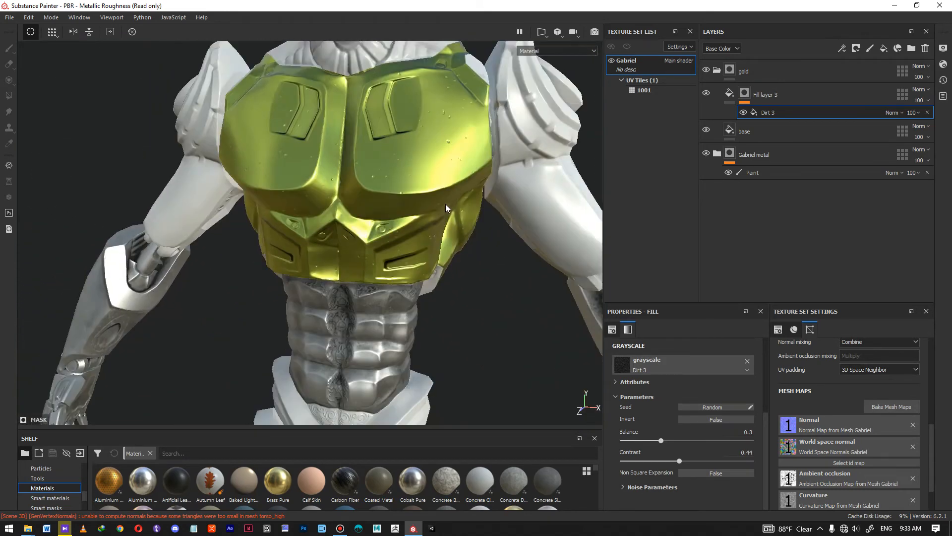
alt+middle_drag(362, 274, 416, 242)
shift+right_drag(417, 242, 426, 260)
alt+drag(427, 260, 385, 244)
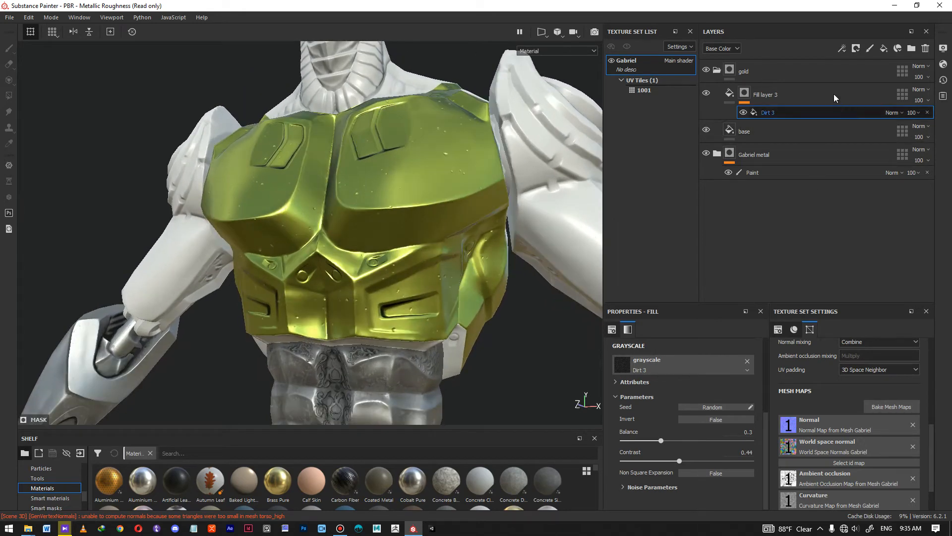
Rename Fill layer 3 as dots and add a new fill layer above it in the gold group
double_click(773, 95)
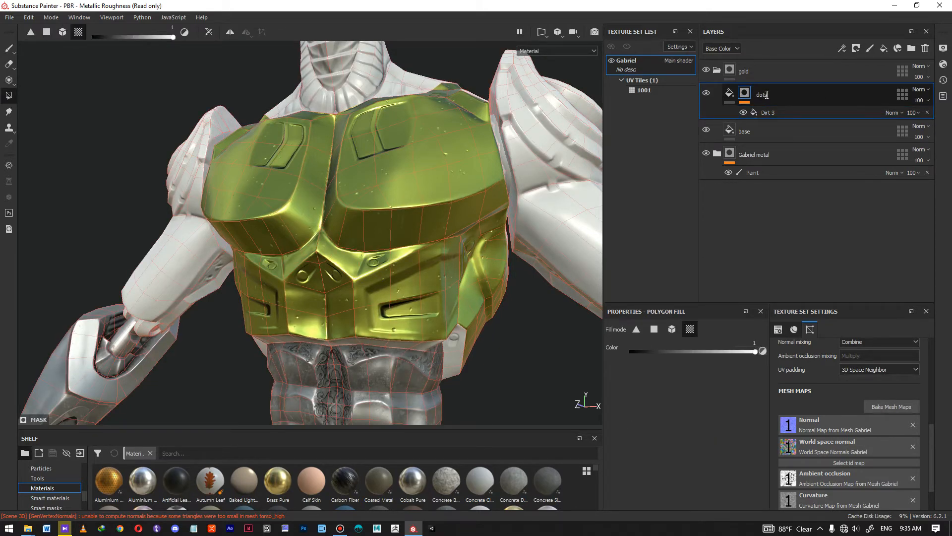
click(884, 49)
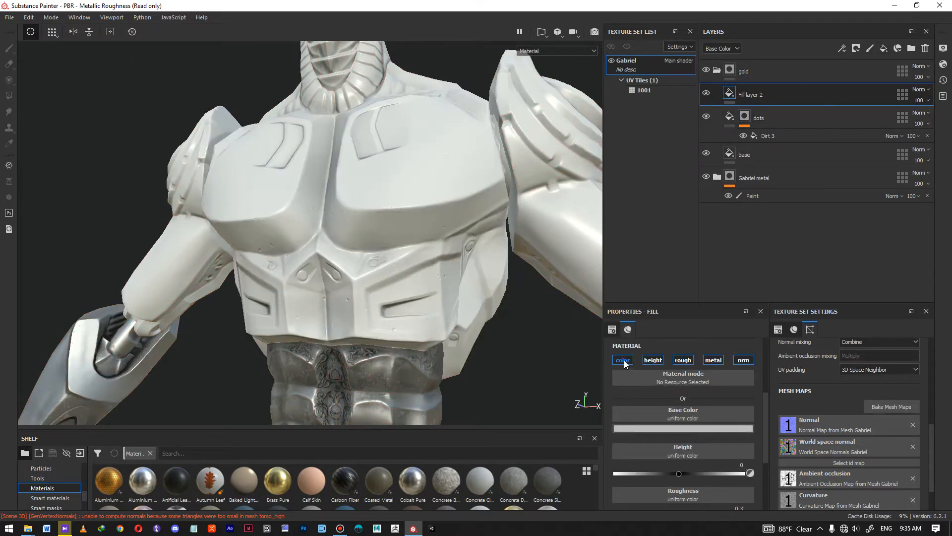
Disable the height, normal and metallic channels of Fill layer 2 and move it below the dots layer
click(658, 362)
click(741, 361)
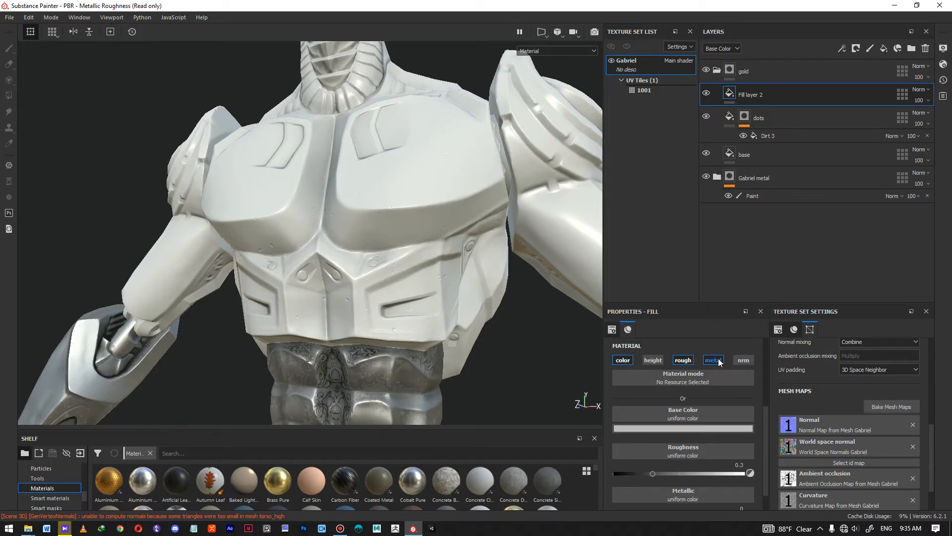
click(717, 361)
scroll(414, 205, up, 1)
alt+middle_drag(385, 246, 397, 239)
drag(785, 95, 793, 136)
alt+middle_drag(457, 199, 468, 182)
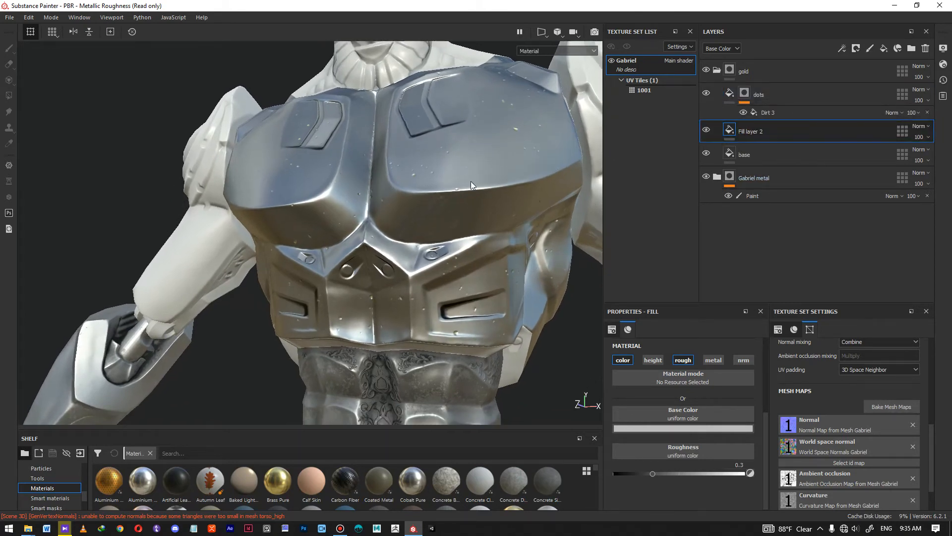
Set Fill layer 2's base color to a dark green with RGB 0.155, 0.277, 0.053
click(671, 428)
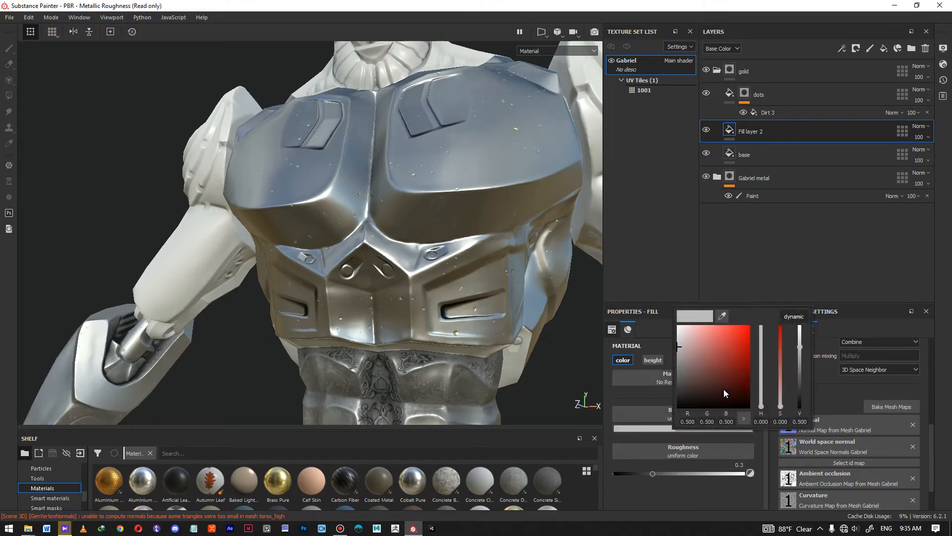
drag(762, 350, 760, 380)
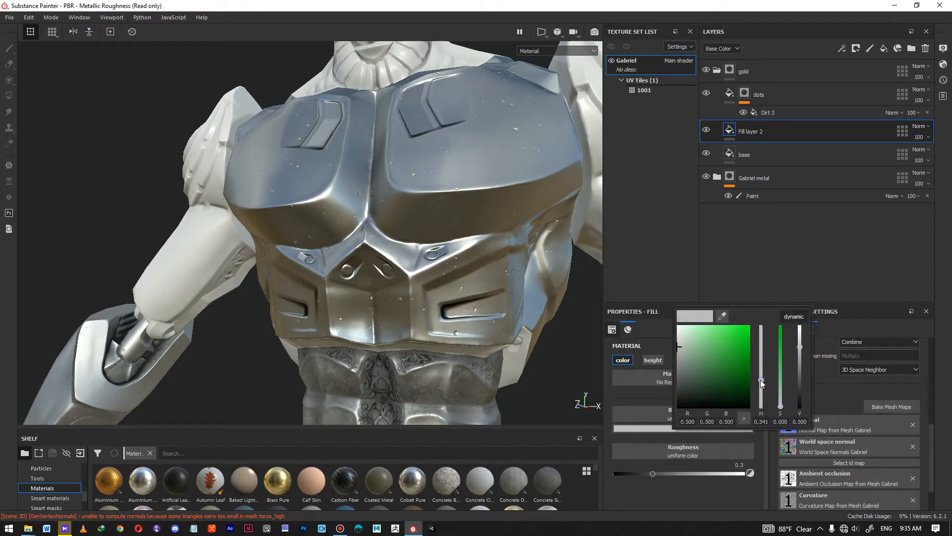
click(715, 362)
drag(759, 376, 762, 389)
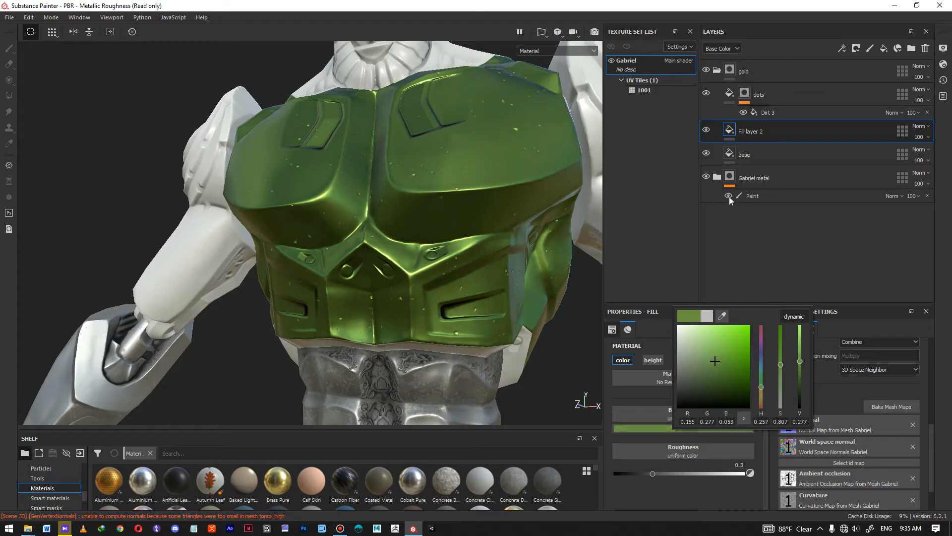
Add a black mask to Fill layer 2
right_click(772, 138)
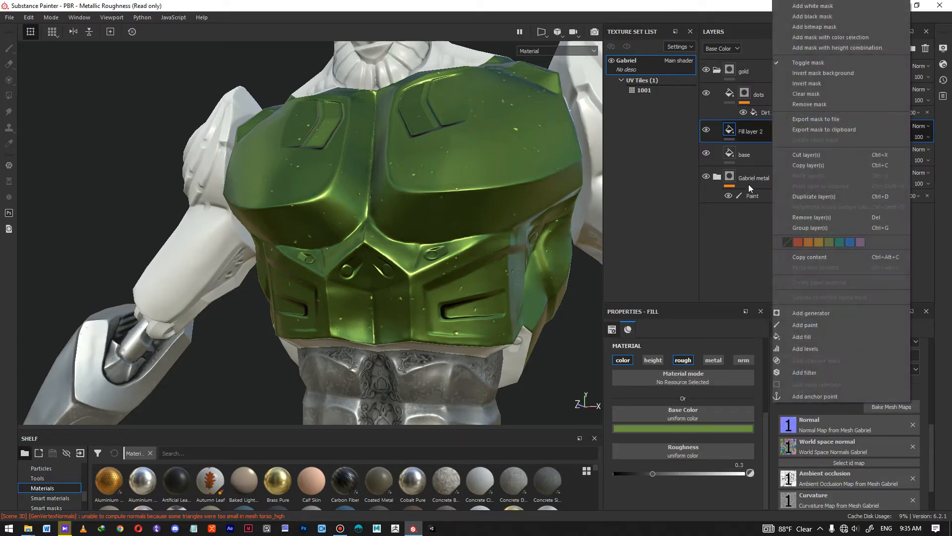
click(837, 17)
key(4)
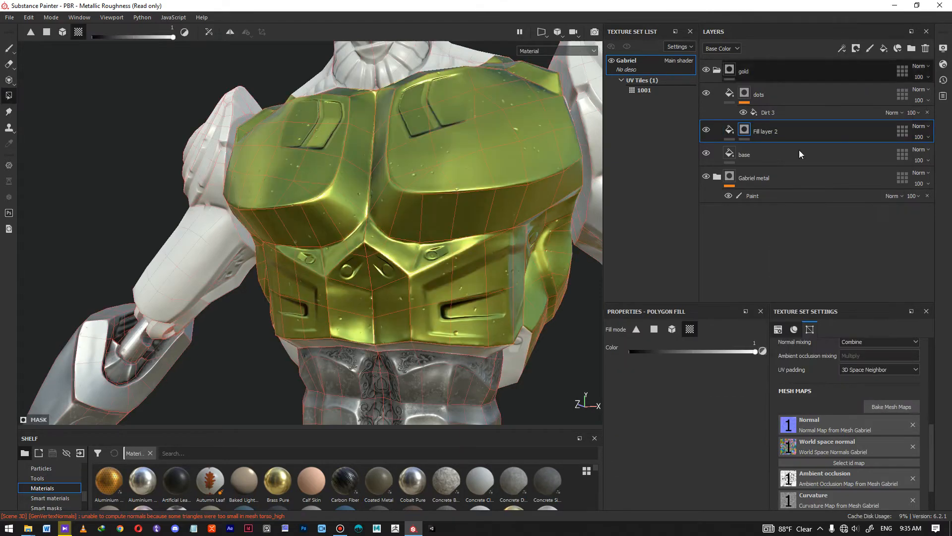
alt+drag(397, 202, 430, 237)
Add a generator to Fill layer 2's mask and choose the Curvature generator for it
right_click(744, 130)
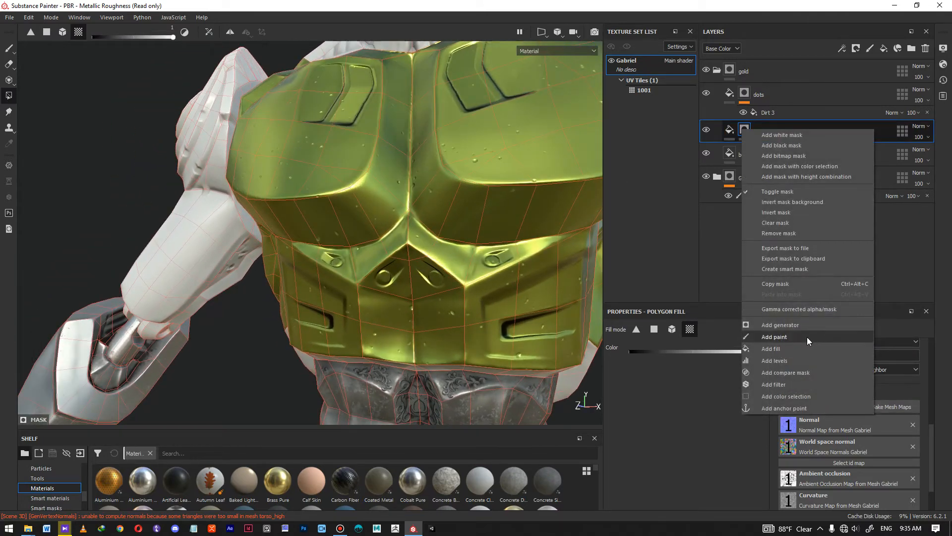
click(816, 327)
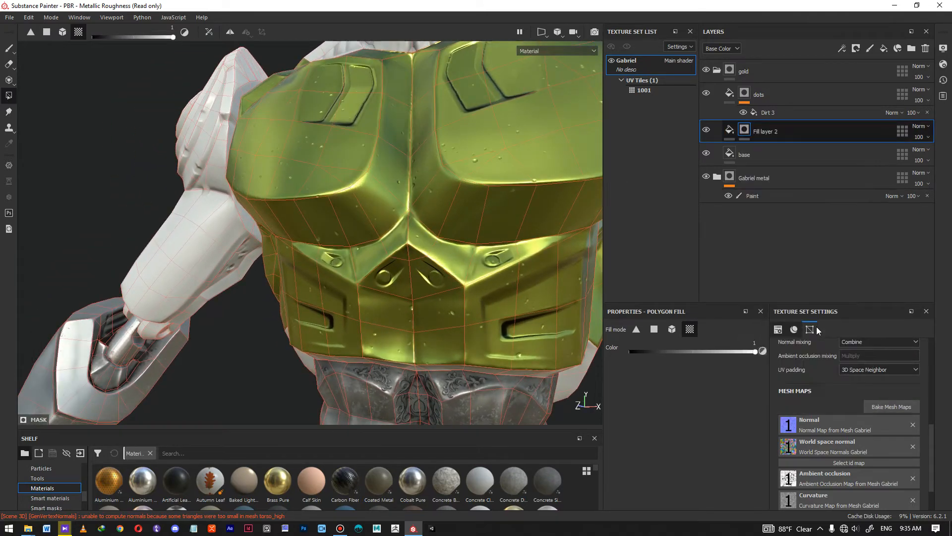
click(695, 347)
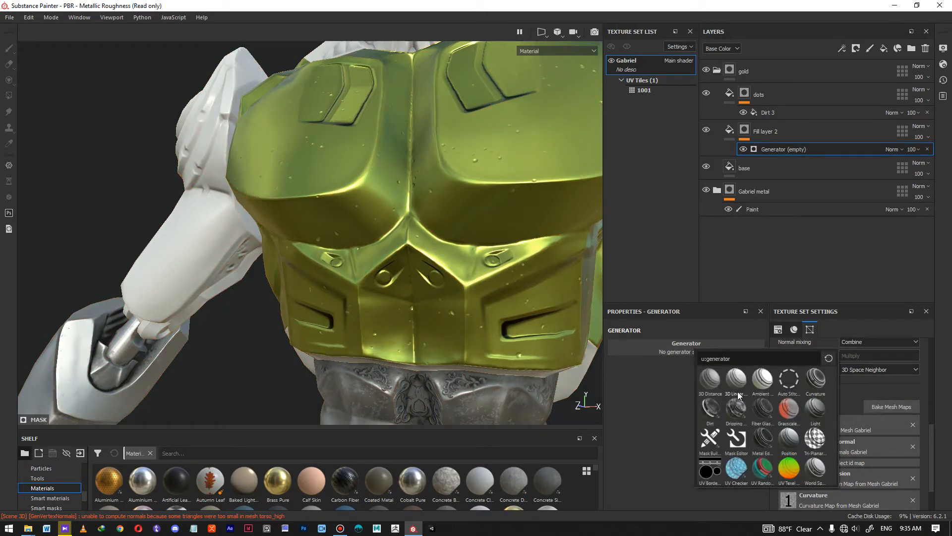
click(816, 380)
alt+drag(426, 232, 573, 310)
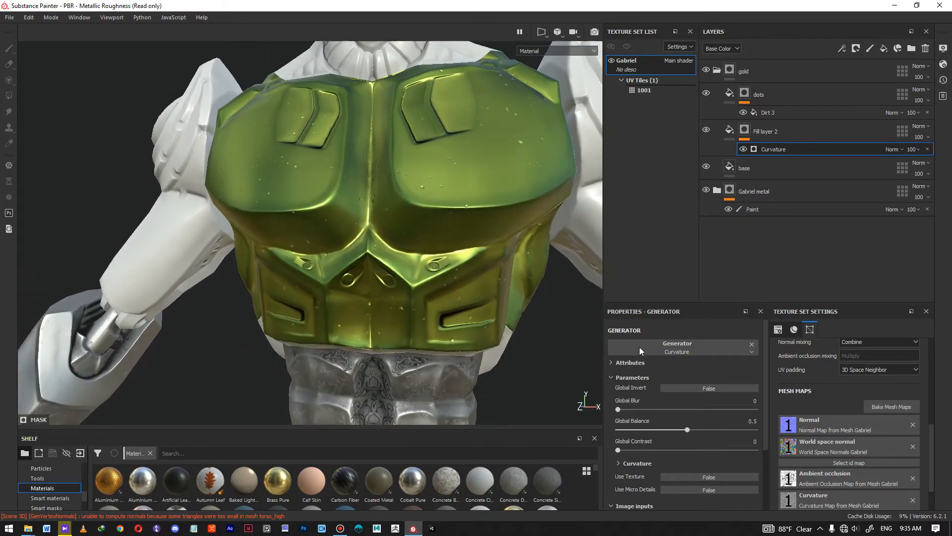
Set the Curvature generator's Global Invert to True and its Global Blur to 2.66
click(708, 387)
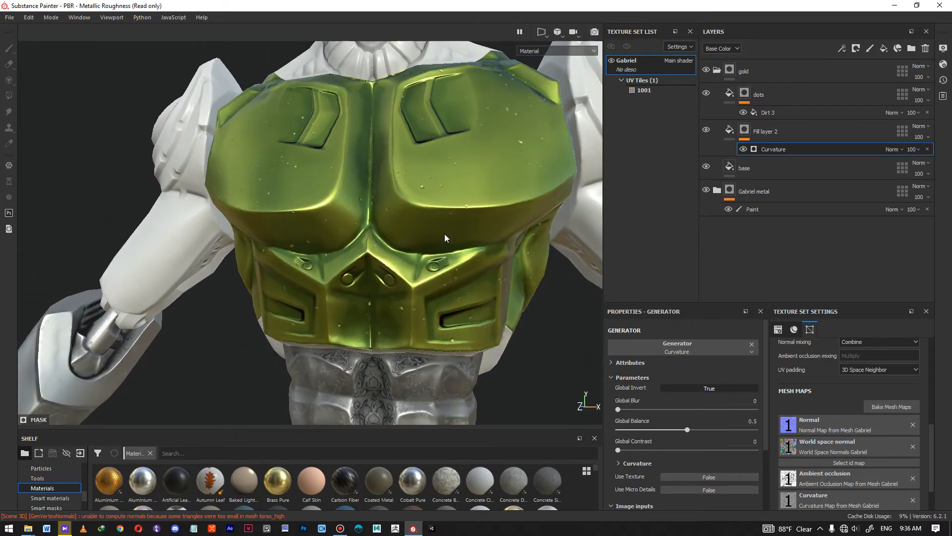
scroll(323, 177, down, 2)
scroll(322, 178, down, 6)
mouse_move(483, 263)
alt+mouse_down()
mouse_move(501, 267)
mouse_move(466, 270)
alt+mouse_up()
alt+right_drag(466, 270, 451, 439)
alt+right_drag(446, 184, 425, 276)
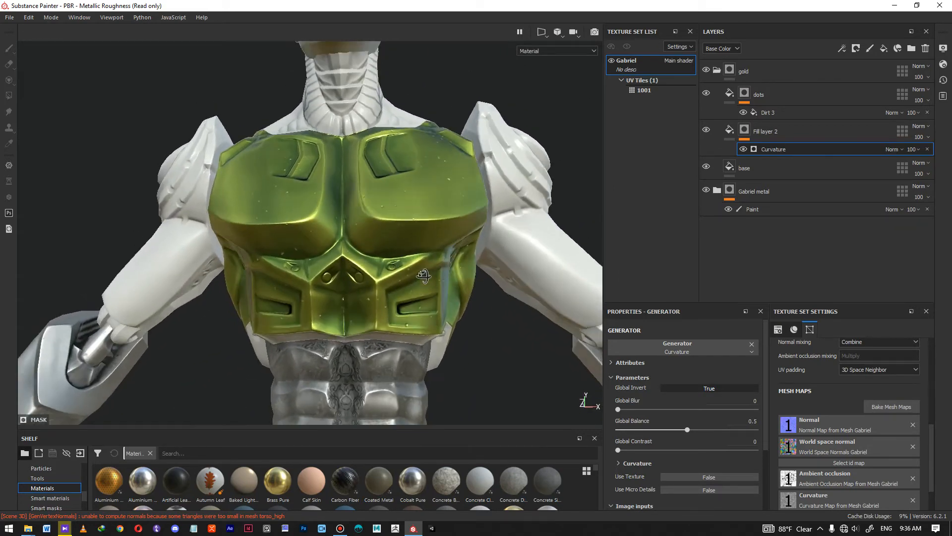
alt+drag(425, 276, 384, 300)
alt+right_drag(383, 300, 425, 311)
alt+drag(425, 311, 427, 291)
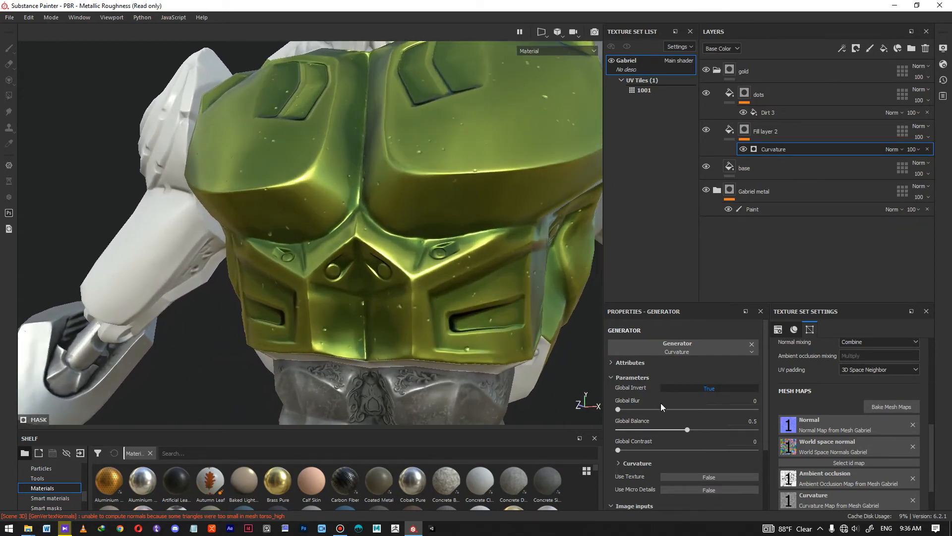
drag(619, 411, 642, 409)
scroll(377, 283, down, 4)
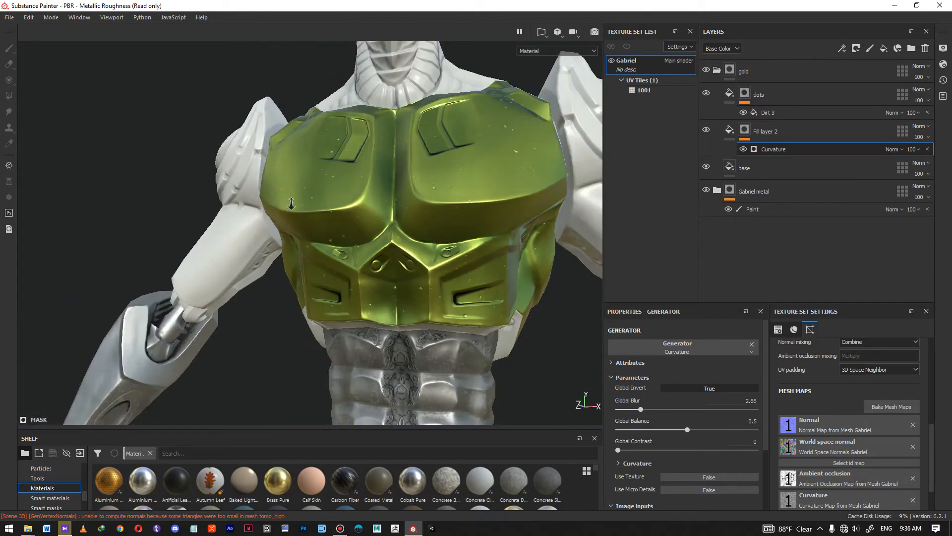
Examine the torso armor's curvature color variation from several angles, comparing it with Fill layer 2 hidden and shown
alt+drag(360, 267, 359, 214)
alt+right_drag(360, 214, 326, 225)
alt+drag(411, 277, 391, 271)
alt+right_drag(391, 271, 420, 296)
alt+drag(420, 296, 459, 216)
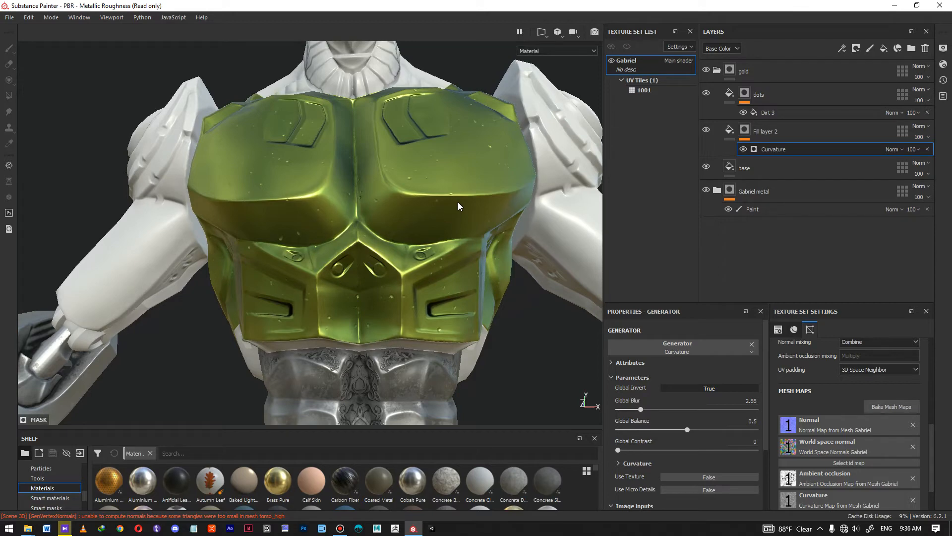
alt+drag(459, 206, 243, 263)
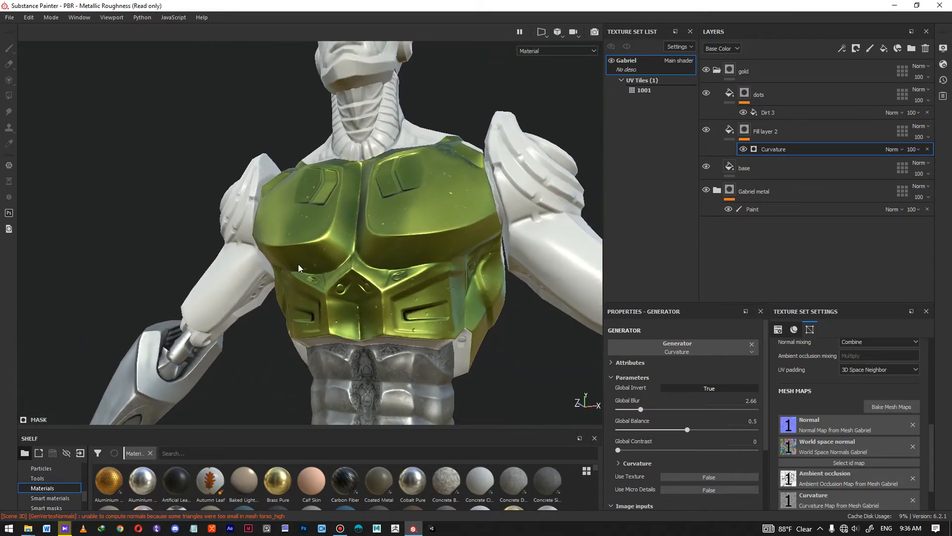
alt+right_drag(375, 300, 385, 223)
alt+drag(385, 224, 370, 300)
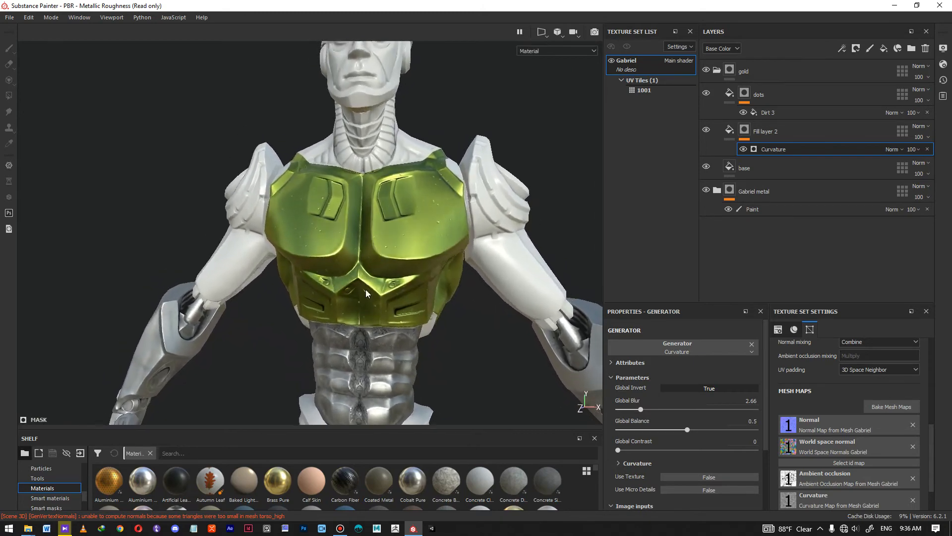
alt+right_drag(370, 300, 403, 351)
alt+drag(372, 209, 408, 222)
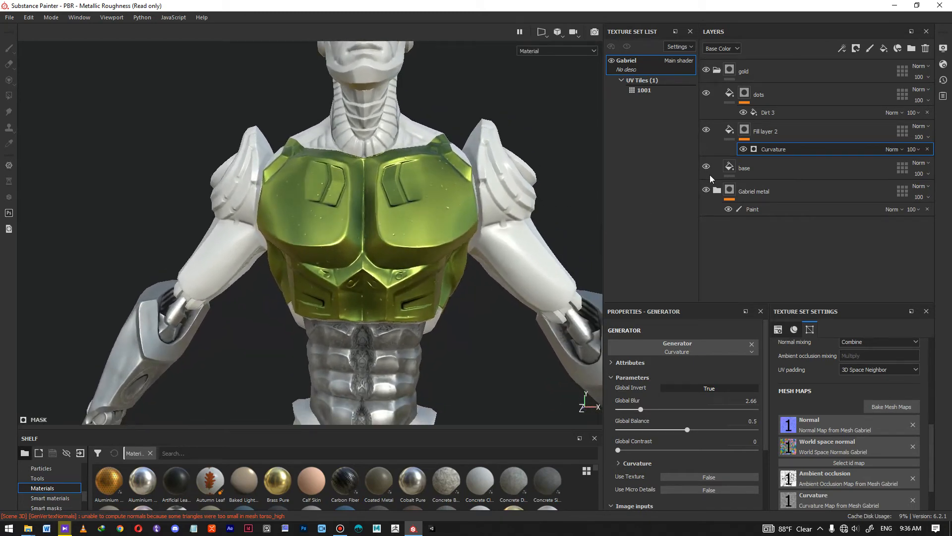
click(706, 130)
click(706, 130)
Set Fill layer 2's opacity to 40 and check its effect on the chest armor
scroll(461, 216, up, 3)
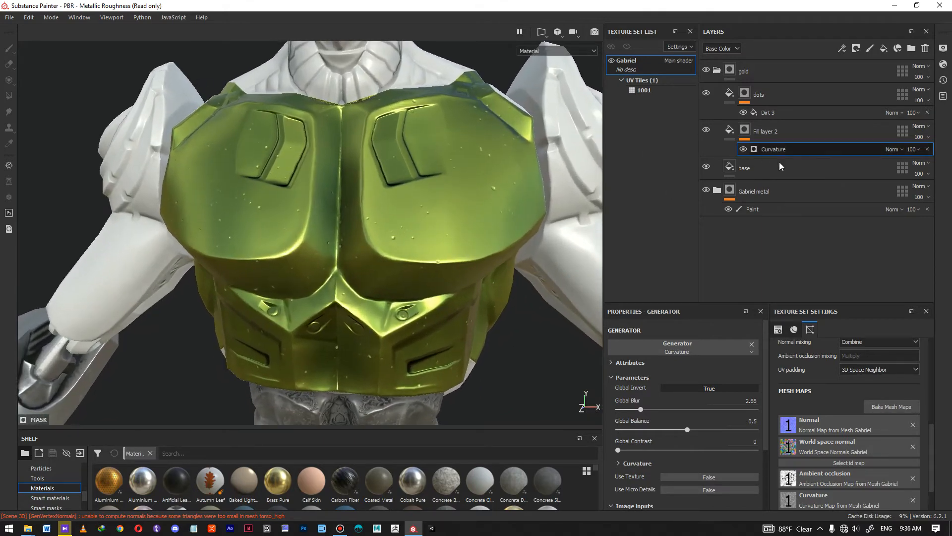
click(919, 137)
drag(949, 154, 925, 157)
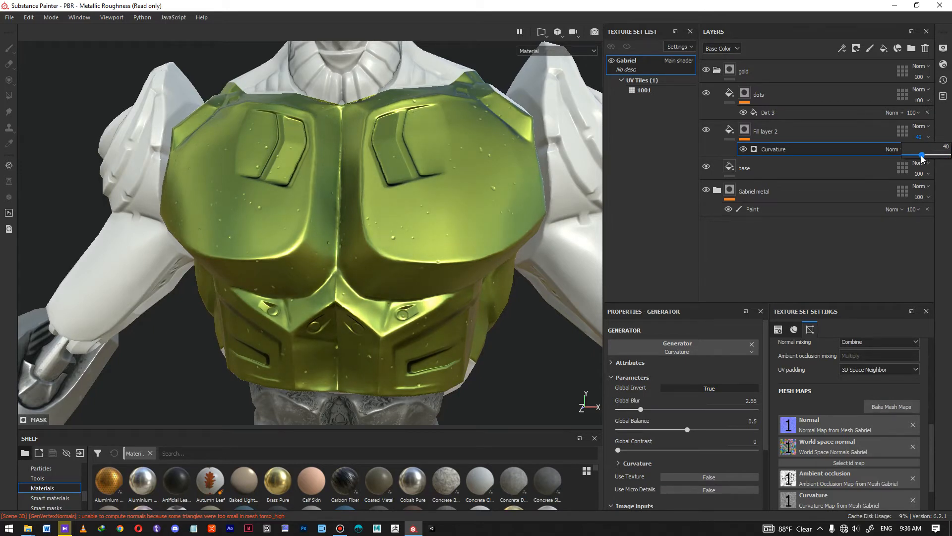
click(706, 130)
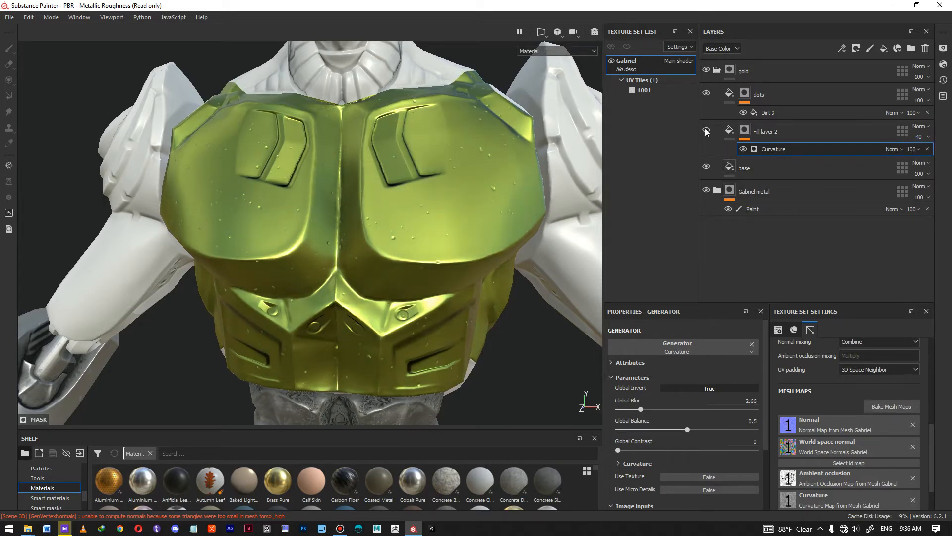
alt+drag(491, 221, 424, 236)
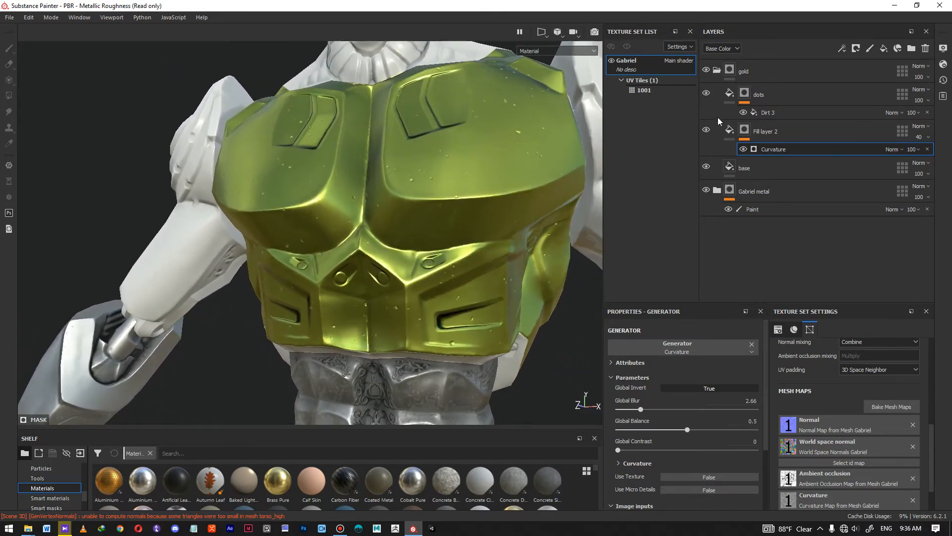
Add a new fill layer above the dots layer in the gold folder and disable its height and normal channels
click(788, 92)
click(884, 49)
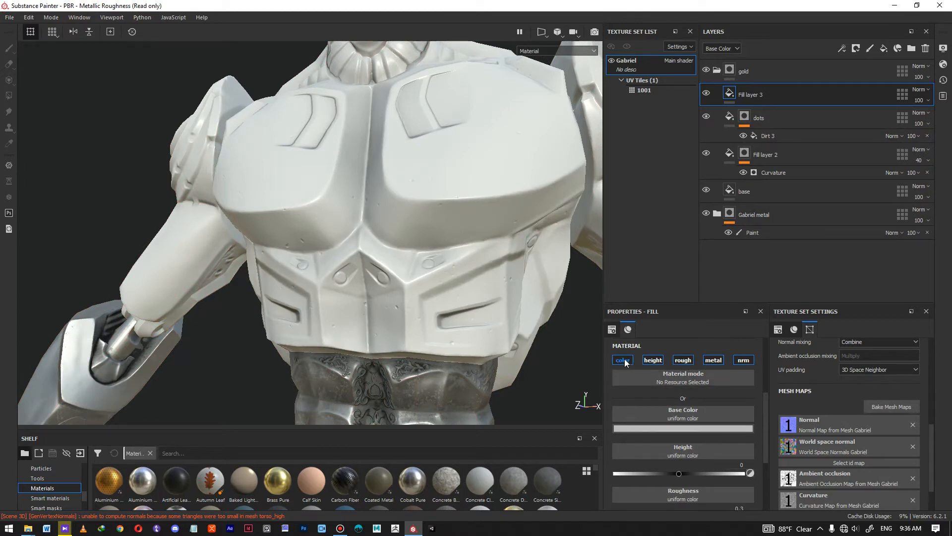
click(652, 362)
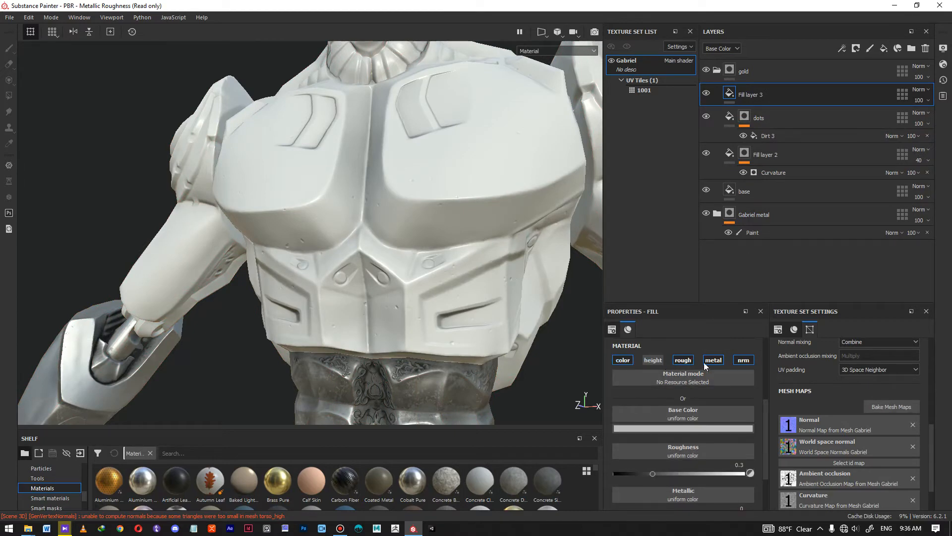
click(742, 361)
scroll(699, 406, down, 1)
scroll(669, 389, up, 2)
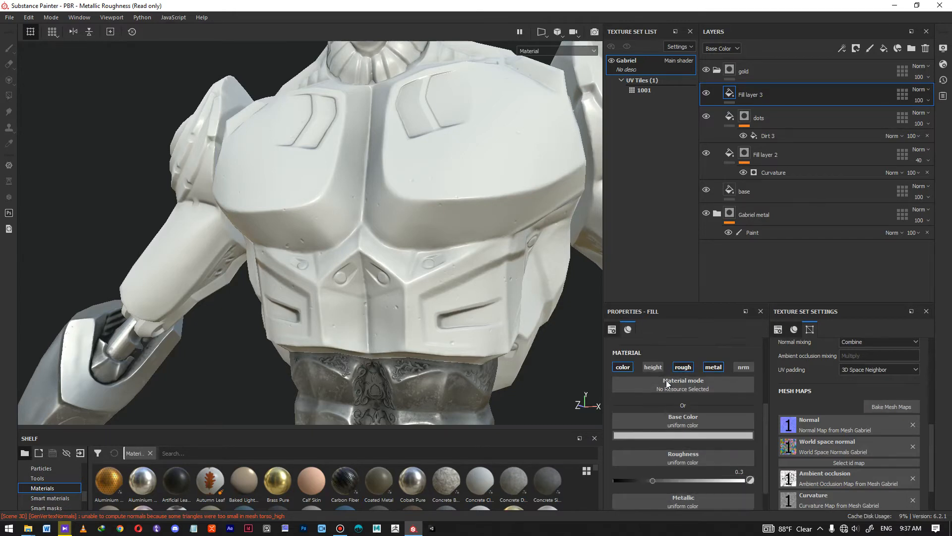
Set Fill layer 3's base color to a near-black olive and its roughness to 0.9509
scroll(667, 380, down, 2)
click(680, 406)
drag(772, 461, 770, 490)
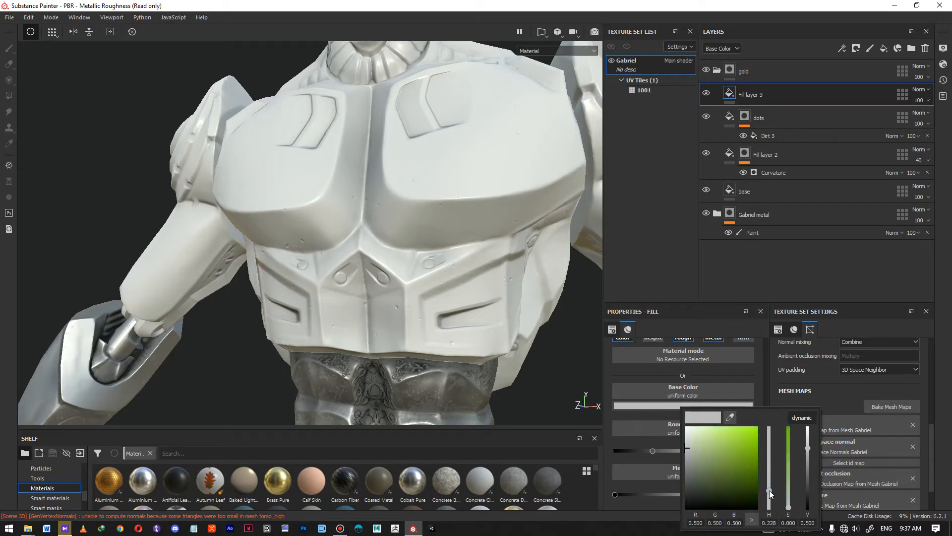
click(691, 497)
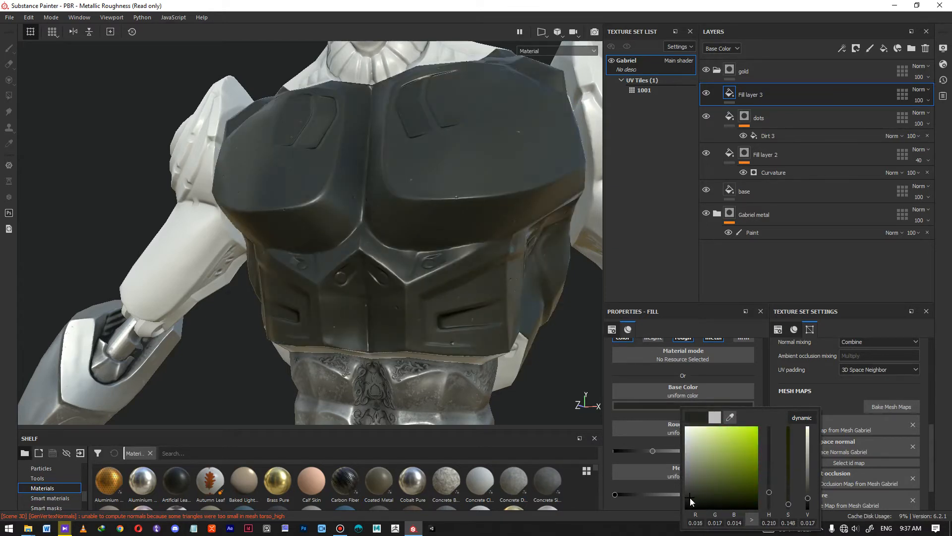
drag(689, 498, 694, 496)
click(656, 510)
drag(669, 451, 728, 452)
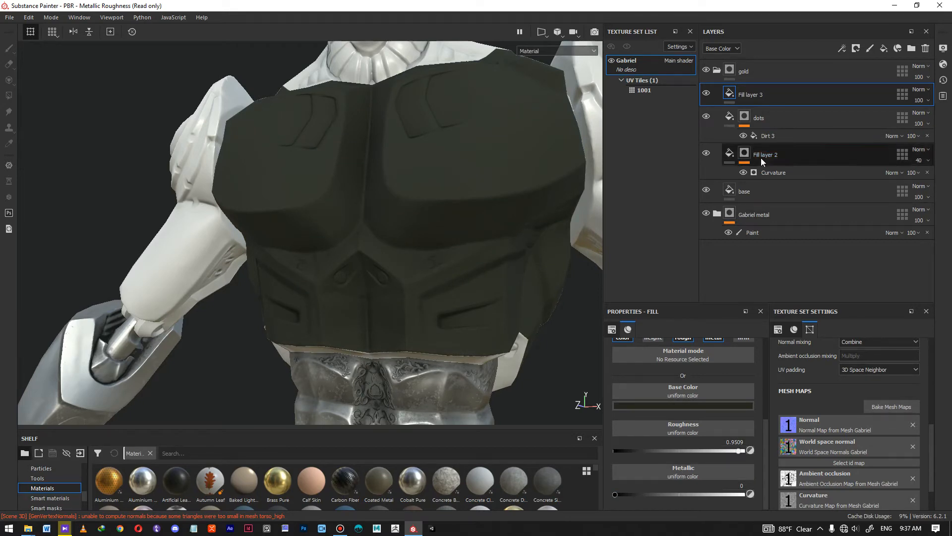
Try Fill layer 3 without its metallic channel, and re-enable the channel
scroll(372, 221, down, 5)
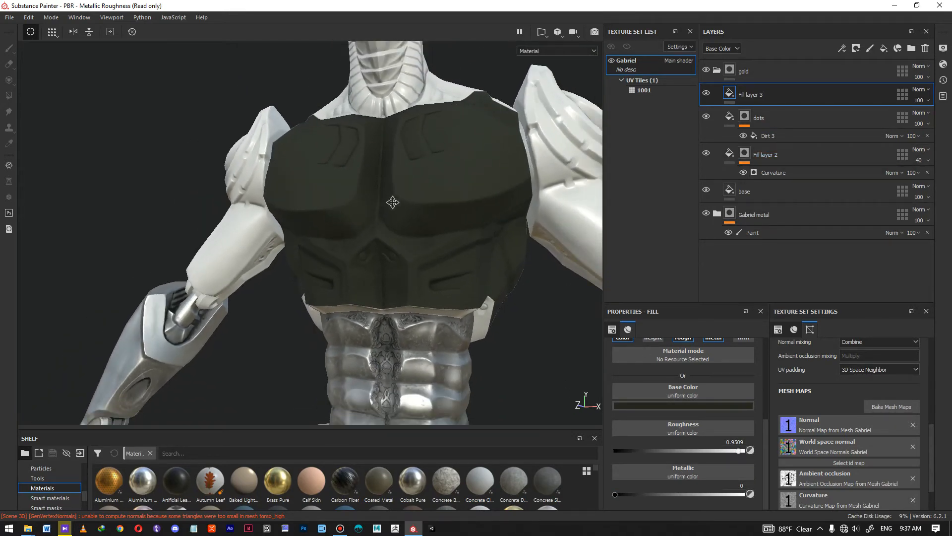
scroll(697, 394, up, 2)
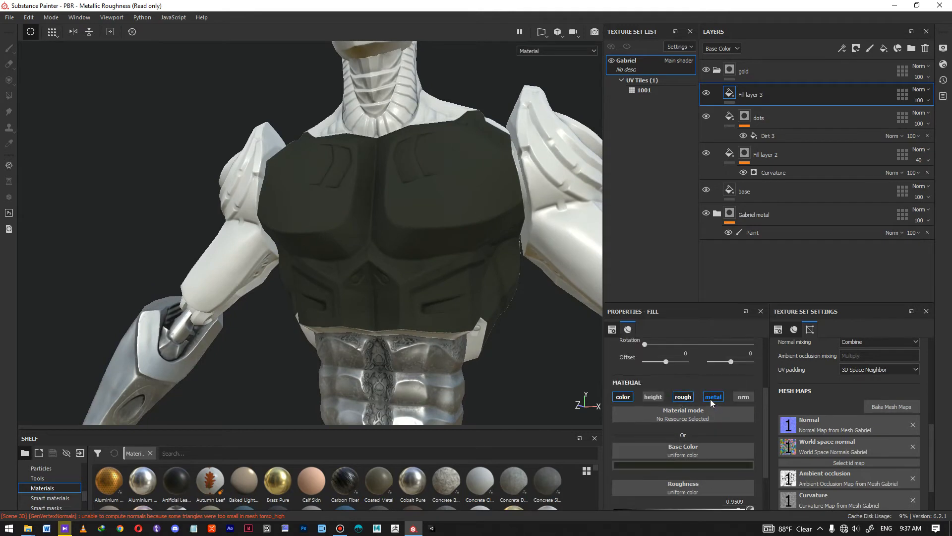
scroll(716, 398, down, 2)
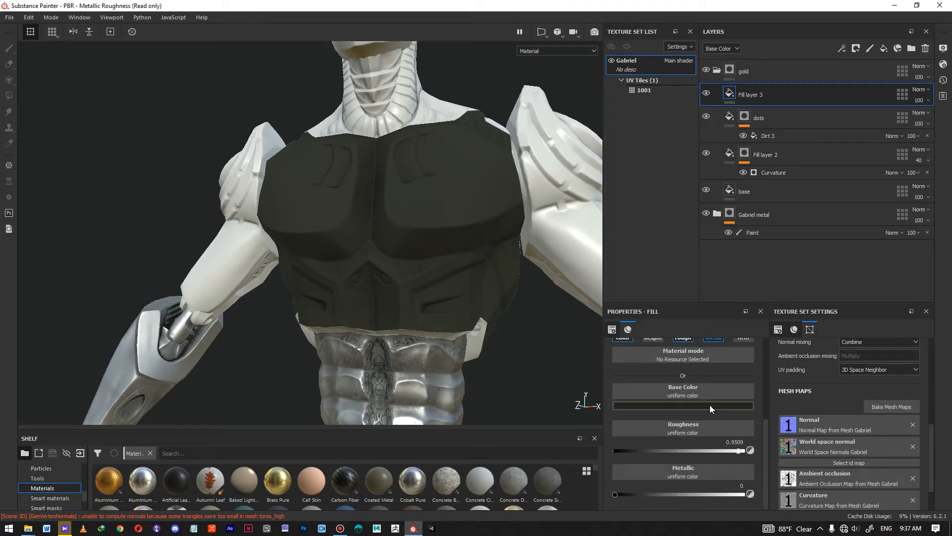
scroll(728, 400, up, 1)
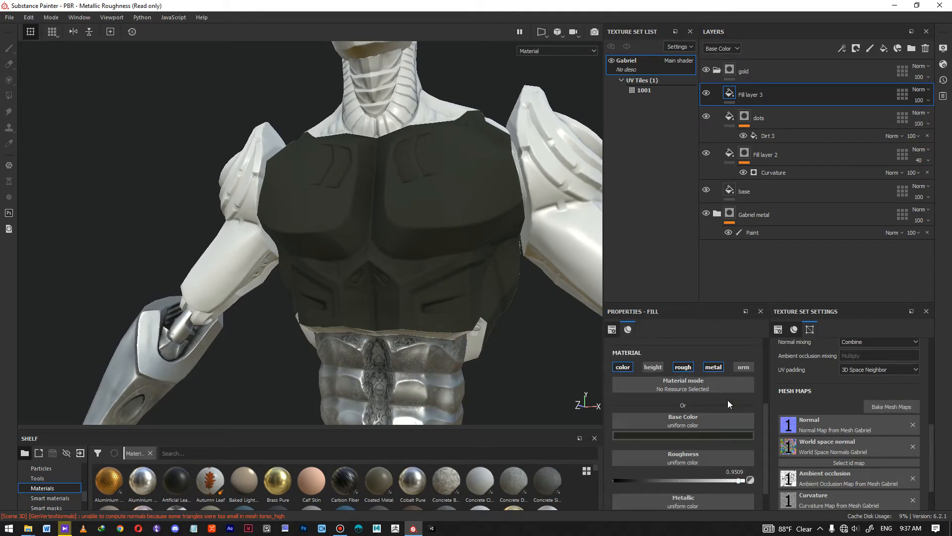
click(714, 367)
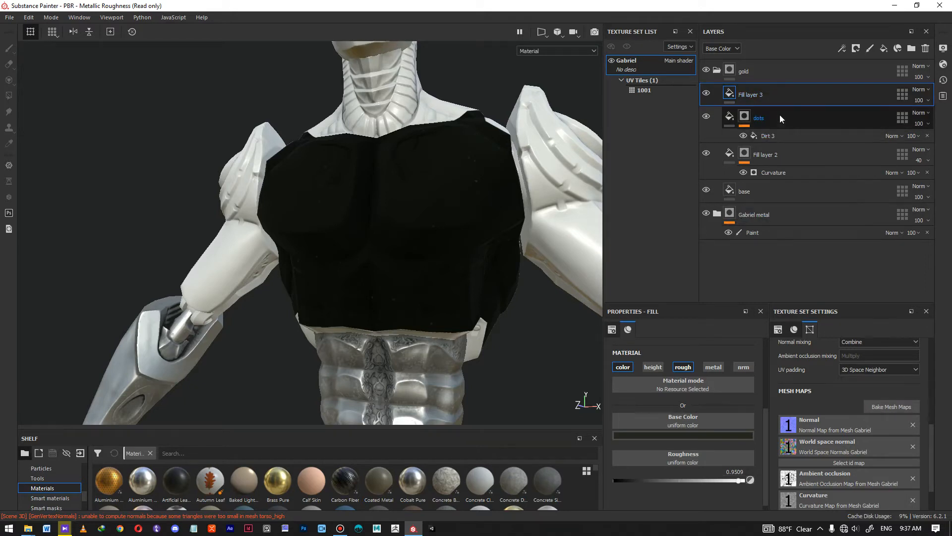
click(711, 367)
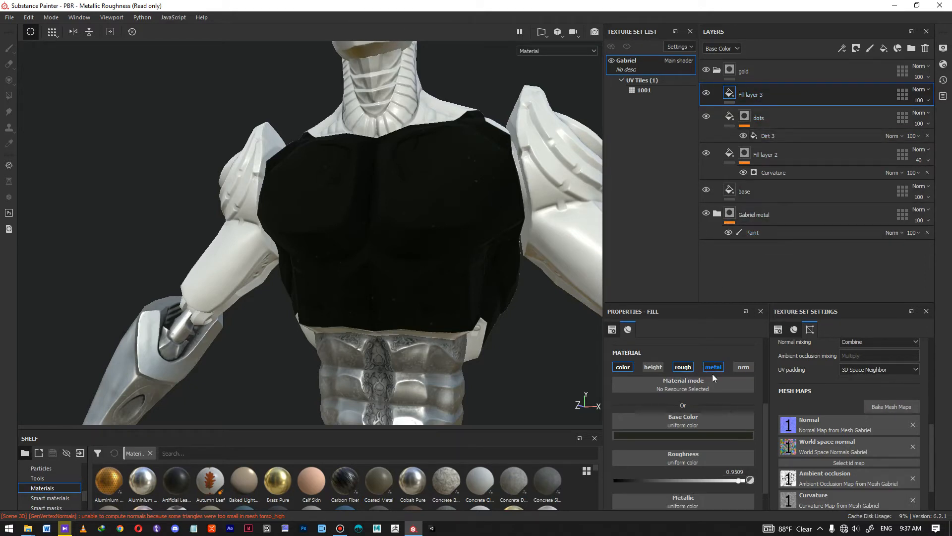
scroll(702, 414, down, 1)
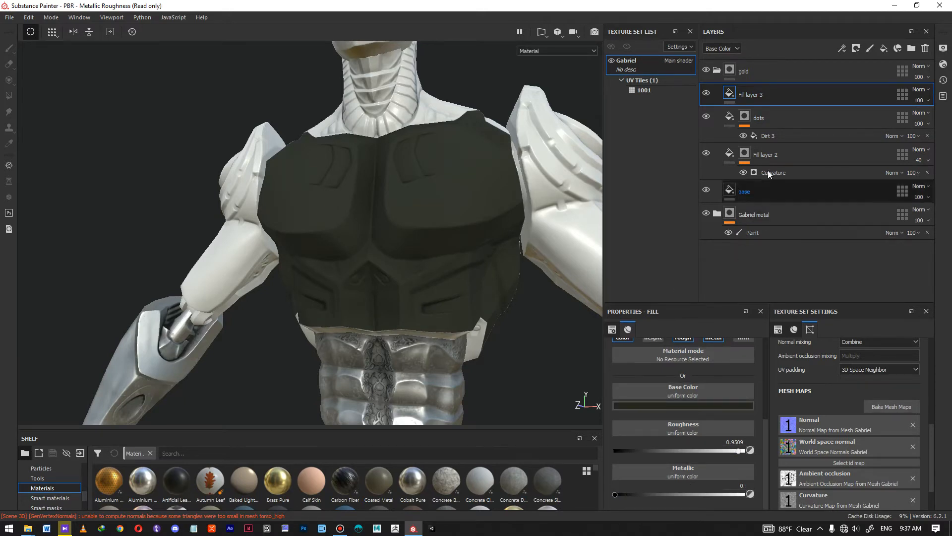
Add a black mask to Fill layer 3
right_click(760, 93)
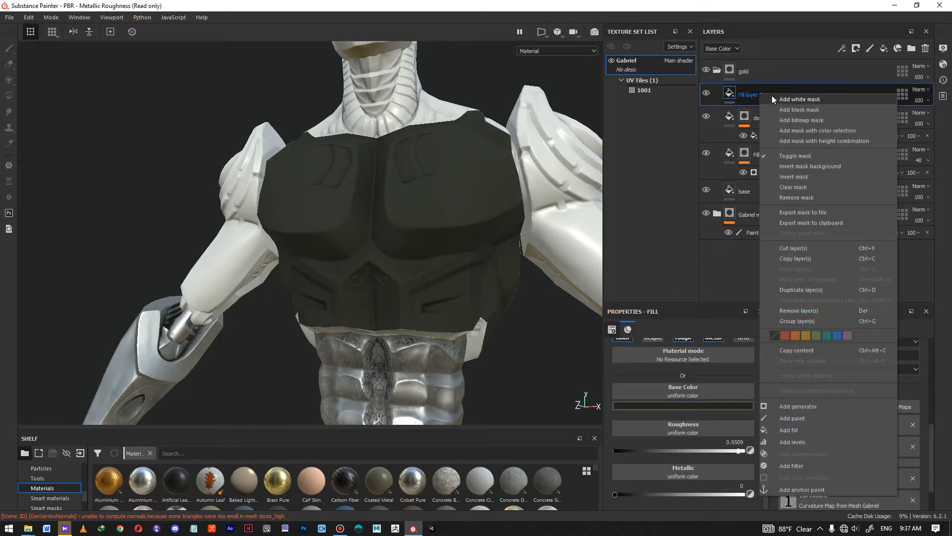
click(811, 108)
key(4)
Add a generator to Fill layer 3's mask and choose the Dirt generator for it
right_click(744, 93)
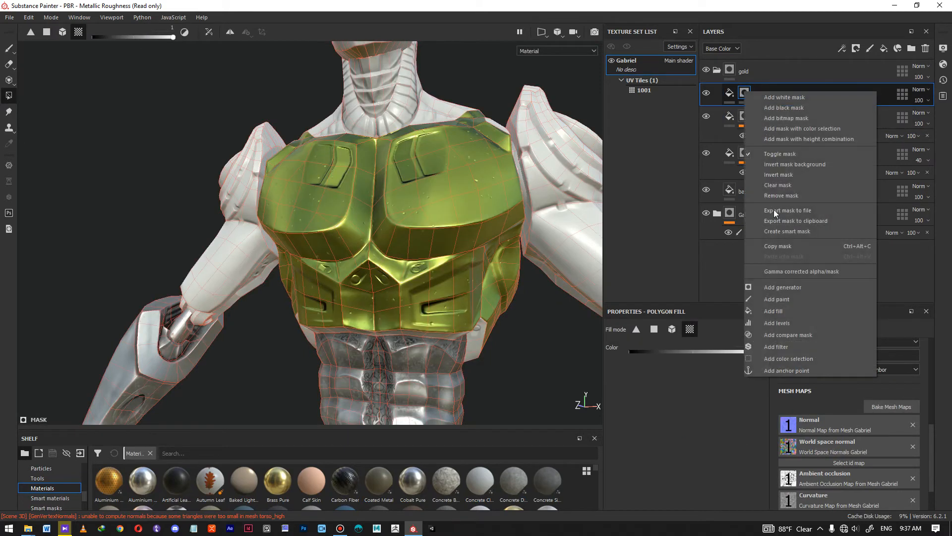
click(775, 287)
click(676, 353)
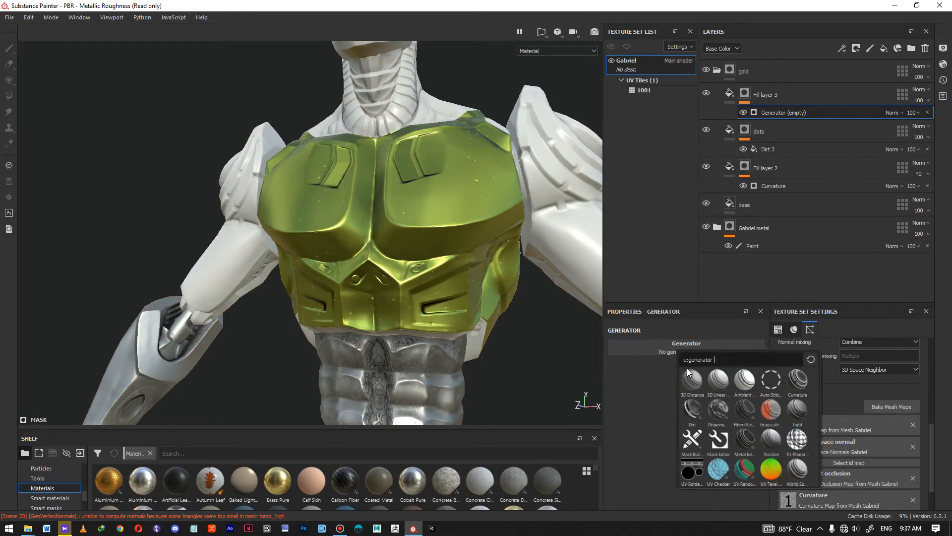
click(693, 409)
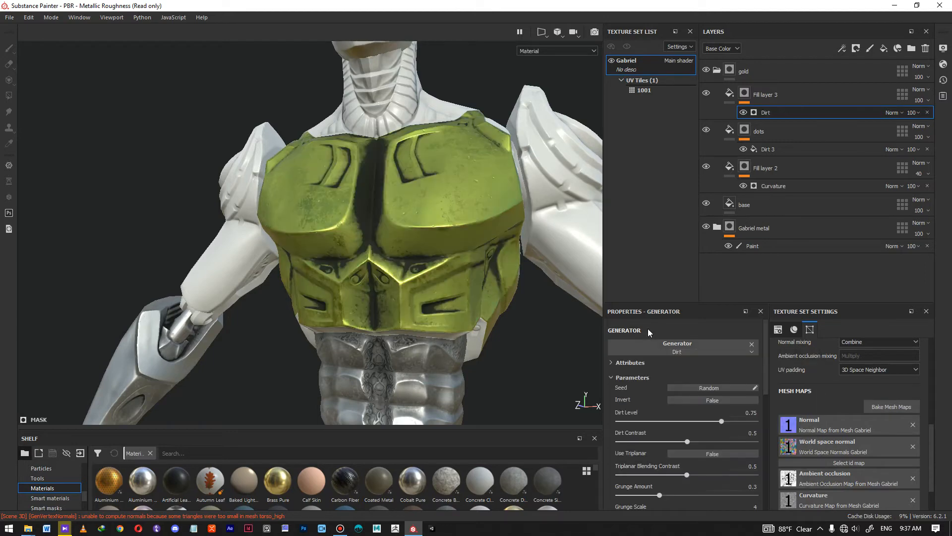
Set the Dirt generator's Dirt Level to 0.55 and its Dirt Contrast to 0.35
scroll(431, 242, up, 2)
shift+right_drag(401, 209, 666, 380)
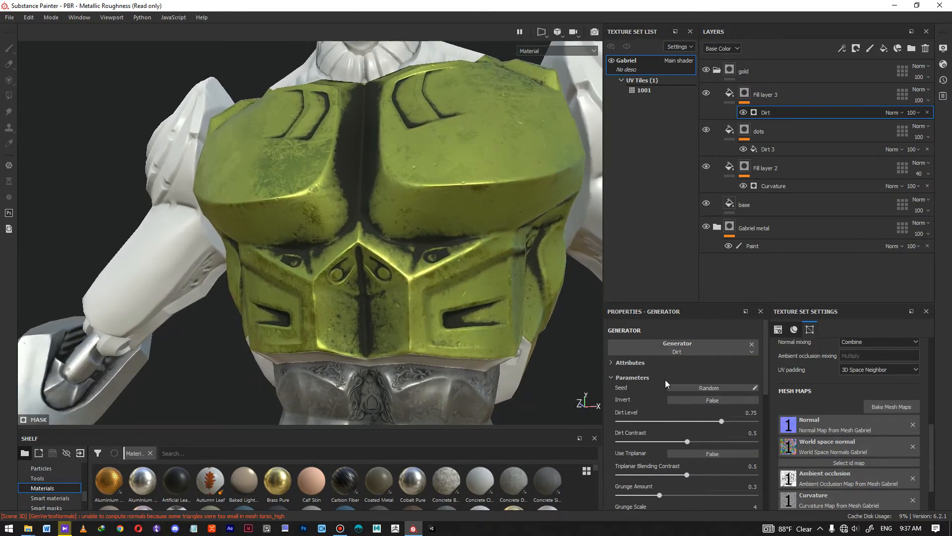
shift+right_drag(446, 280, 382, 220)
alt+drag(382, 221, 440, 263)
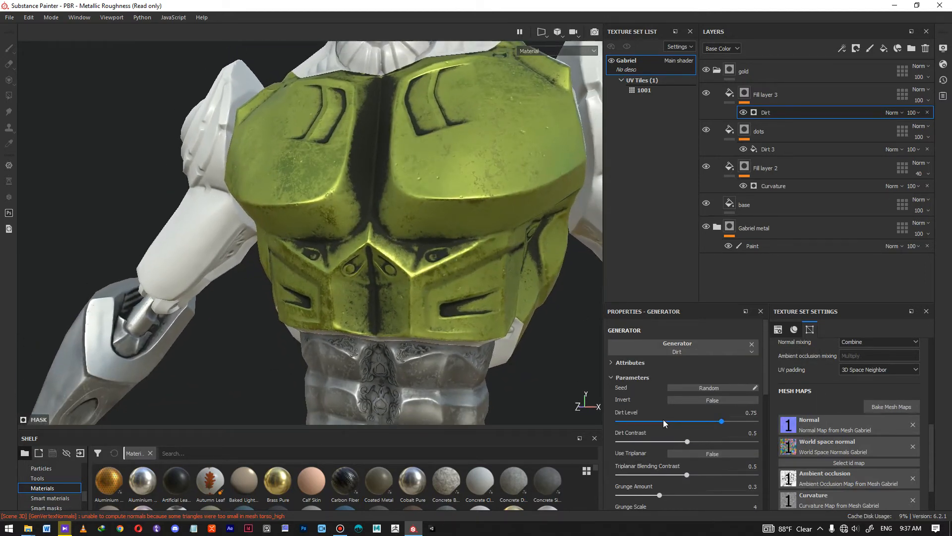
drag(712, 422, 684, 422)
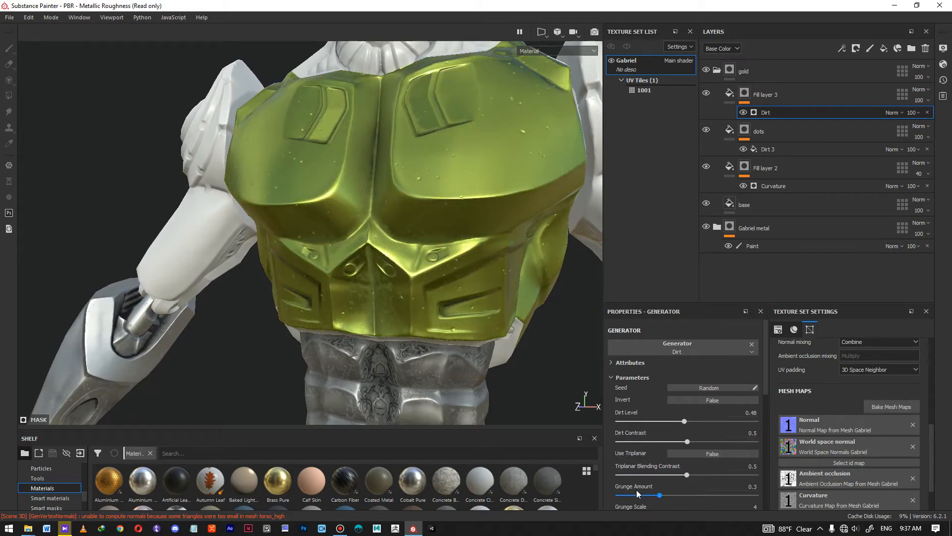
scroll(638, 492, down, 2)
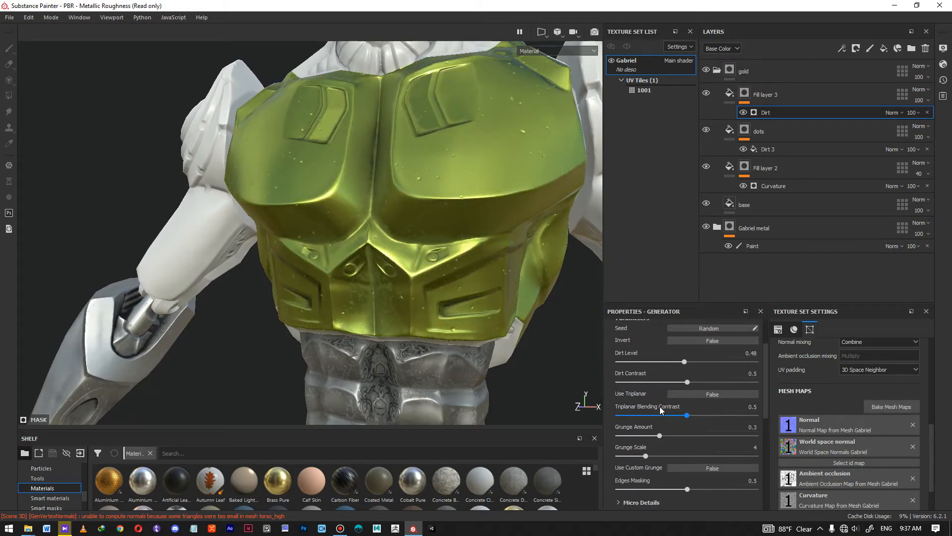
scroll(655, 381, up, 1)
drag(687, 412, 672, 413)
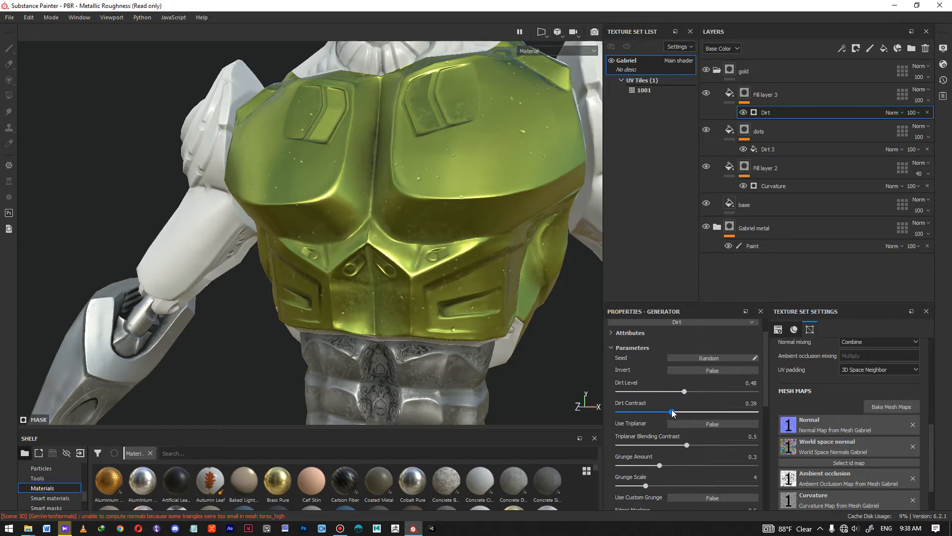
drag(684, 392, 667, 412)
Set the Dirt generator's Grunge Amount to 0.17 and check the dirt on the torso armor
alt+drag(427, 271, 347, 219)
scroll(416, 278, up, 2)
alt+drag(416, 281, 477, 300)
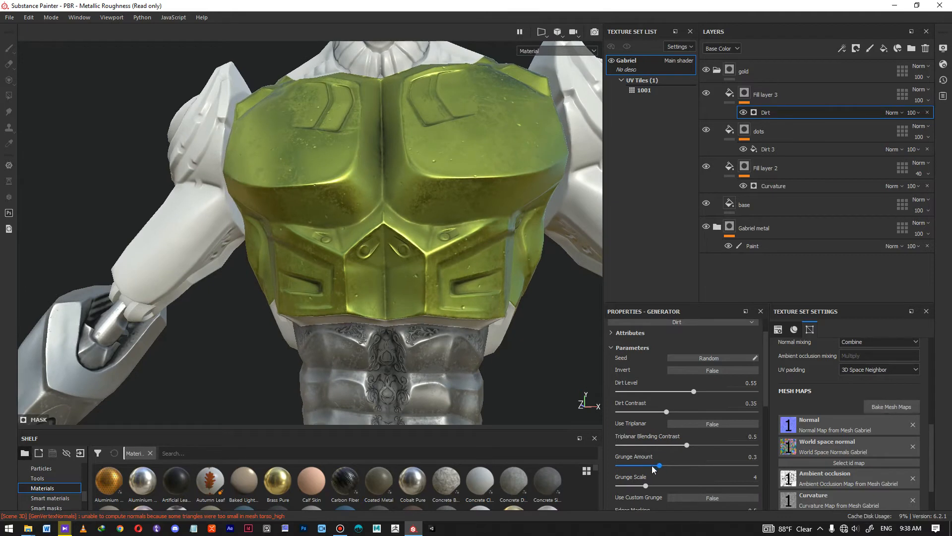
drag(659, 465, 643, 466)
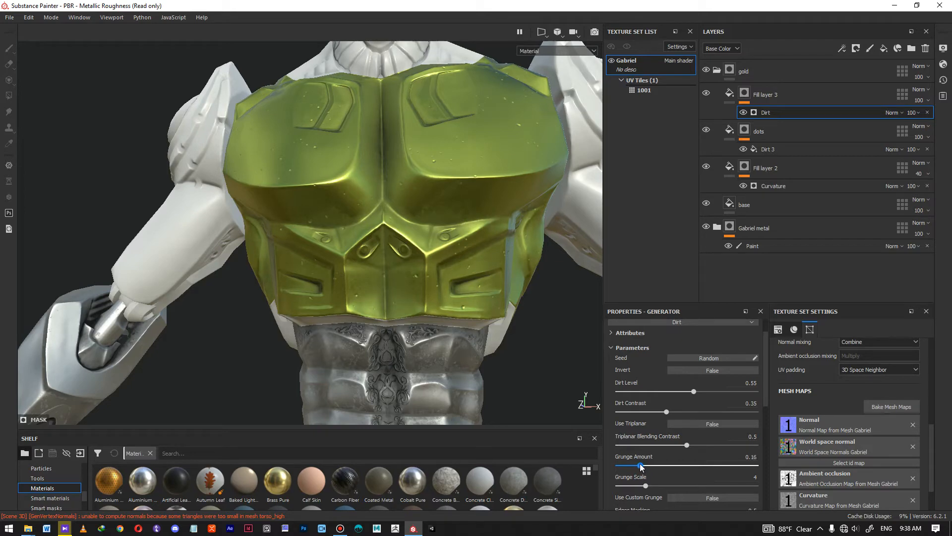
alt+drag(377, 308, 399, 213)
alt+drag(367, 235, 428, 267)
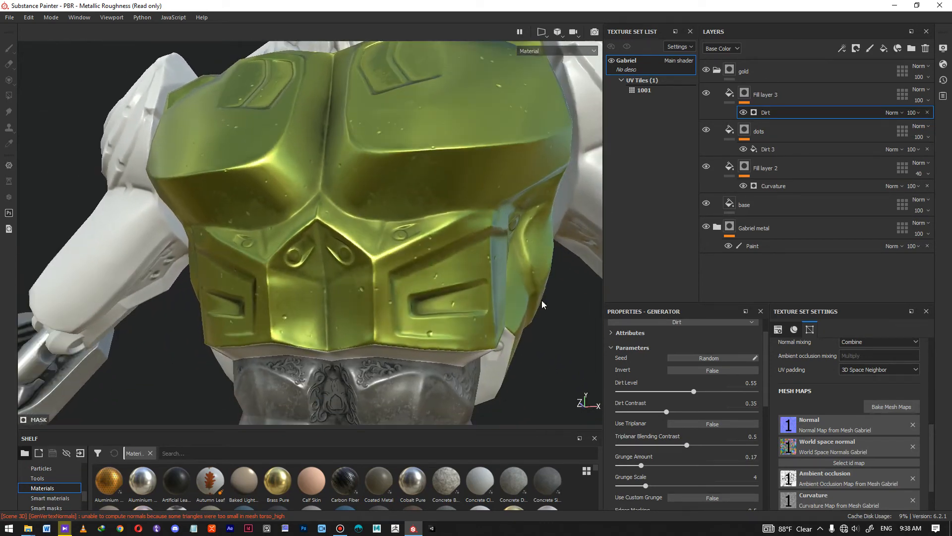
Set the Dirt generator's Dirt Level to 0.69 and check the armor's crevices
drag(694, 392, 705, 392)
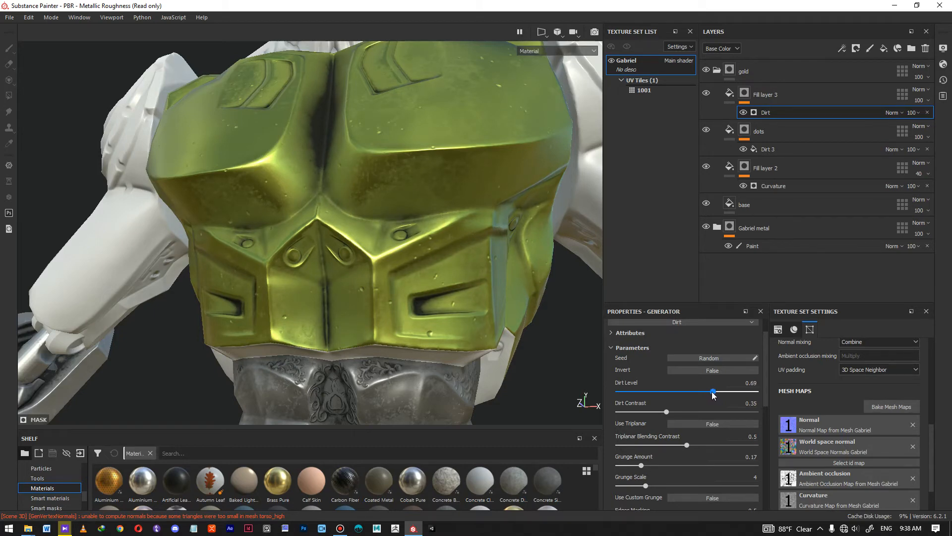
scroll(330, 204, down, 3)
alt+drag(330, 209, 332, 260)
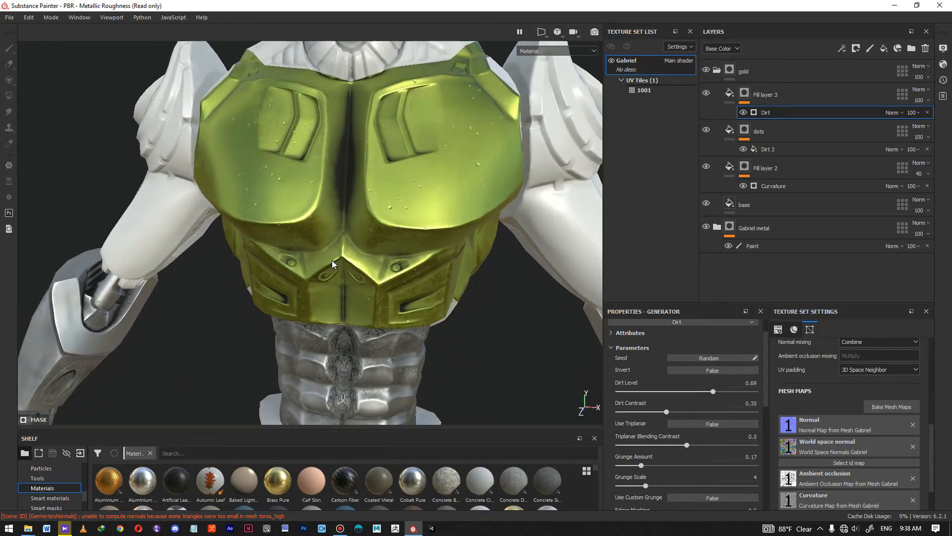
Set Fill layer 3's opacity to 88 and compare the torso armor with the layer hidden and shown
click(912, 113)
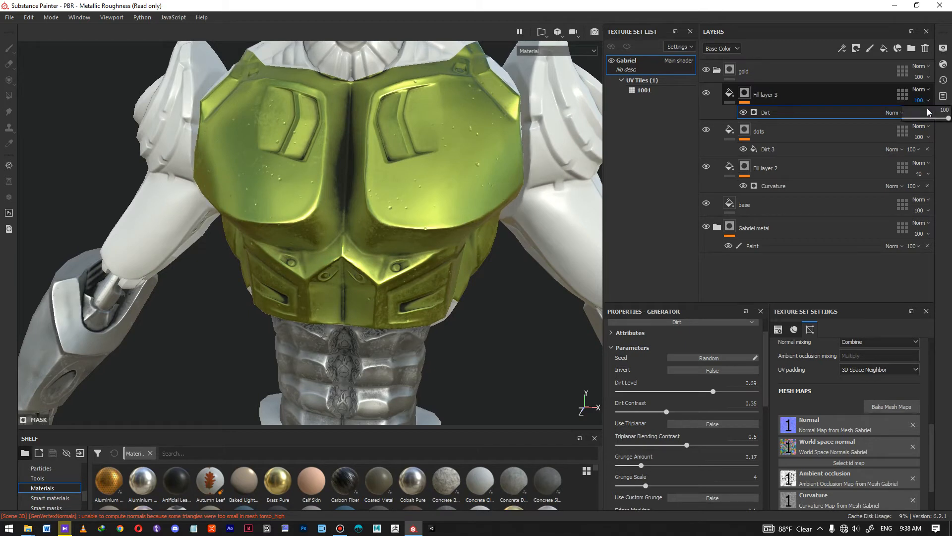
drag(948, 121, 941, 121)
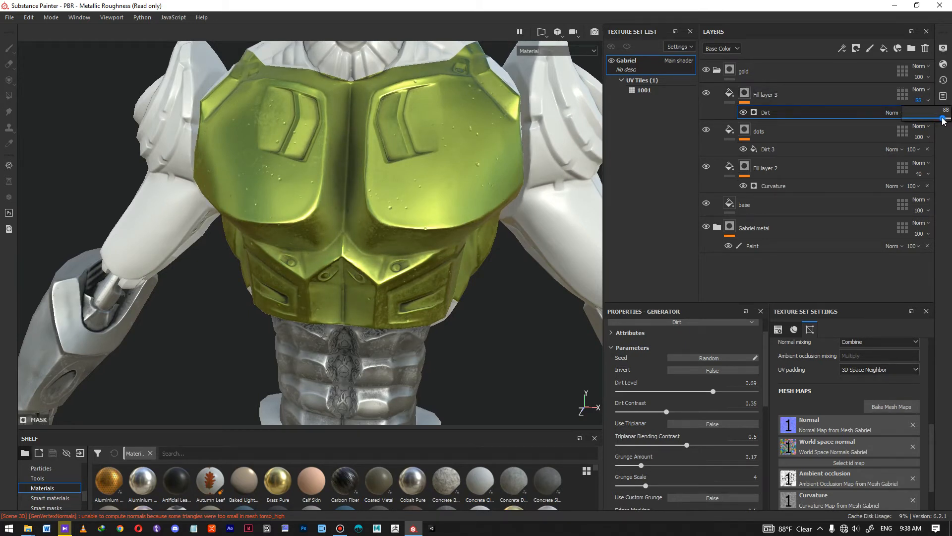
click(707, 91)
click(707, 92)
click(707, 92)
click(706, 92)
click(707, 92)
click(707, 92)
Set the Dirt generator's Grunge Amount to 0.09 and check the dirt across the chest and abdomen armor
alt+drag(358, 261, 351, 238)
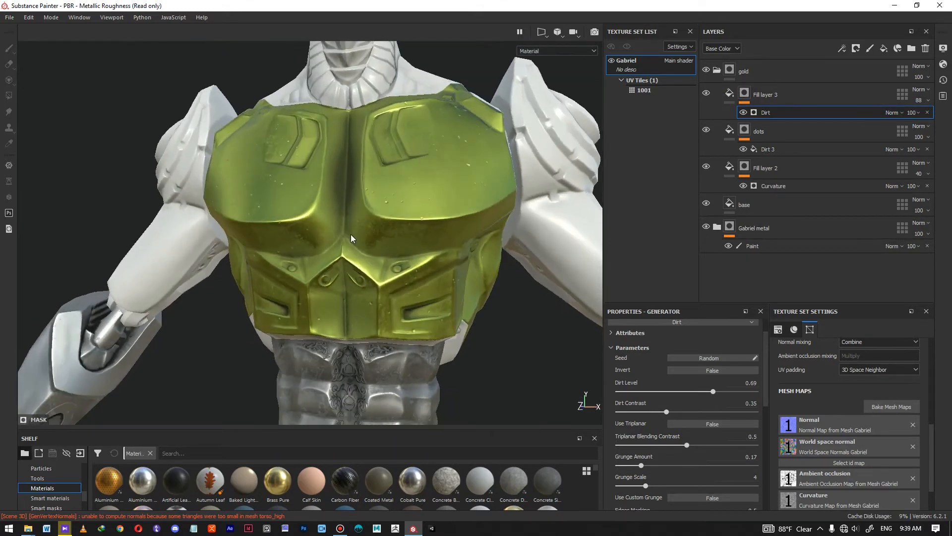
alt+right_drag(351, 238, 425, 255)
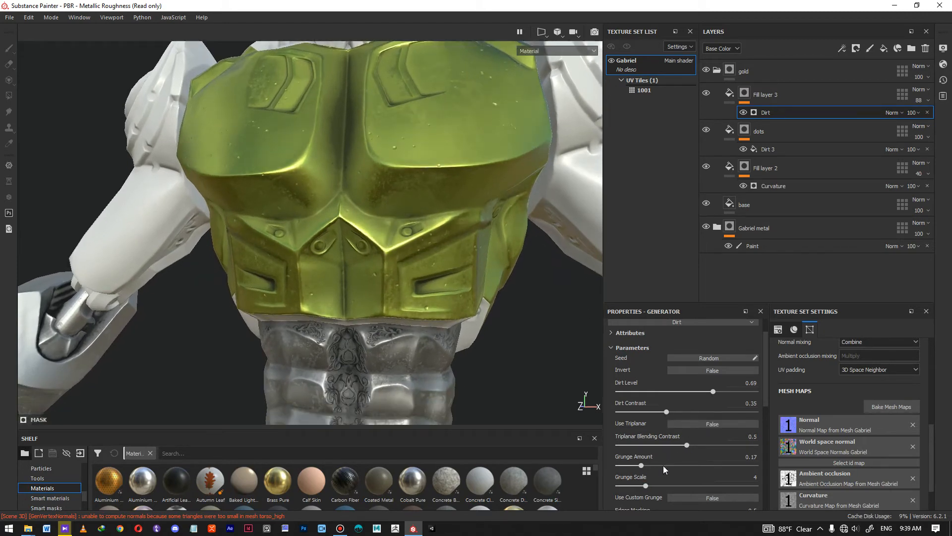
drag(642, 466, 640, 465)
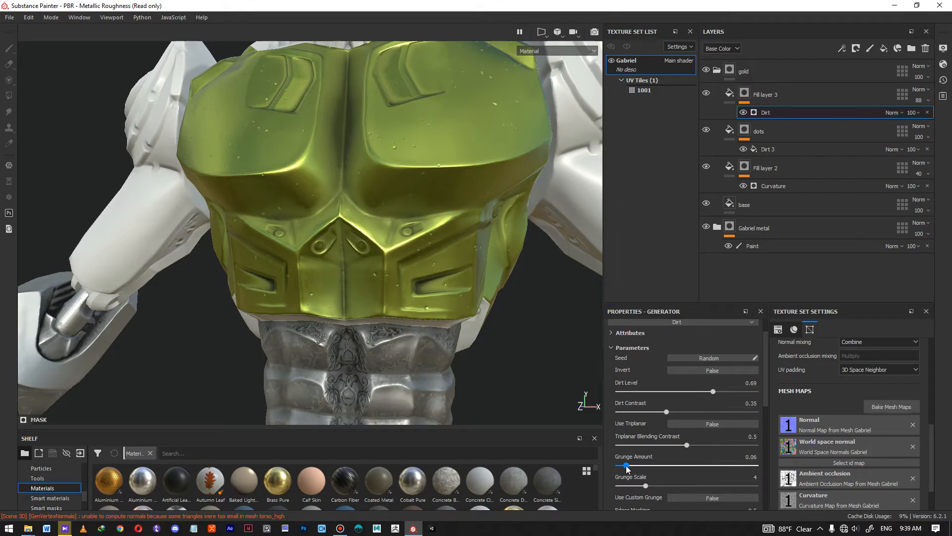
alt+right_drag(449, 243, 342, 238)
alt+drag(339, 244, 347, 222)
alt+right_drag(346, 222, 426, 268)
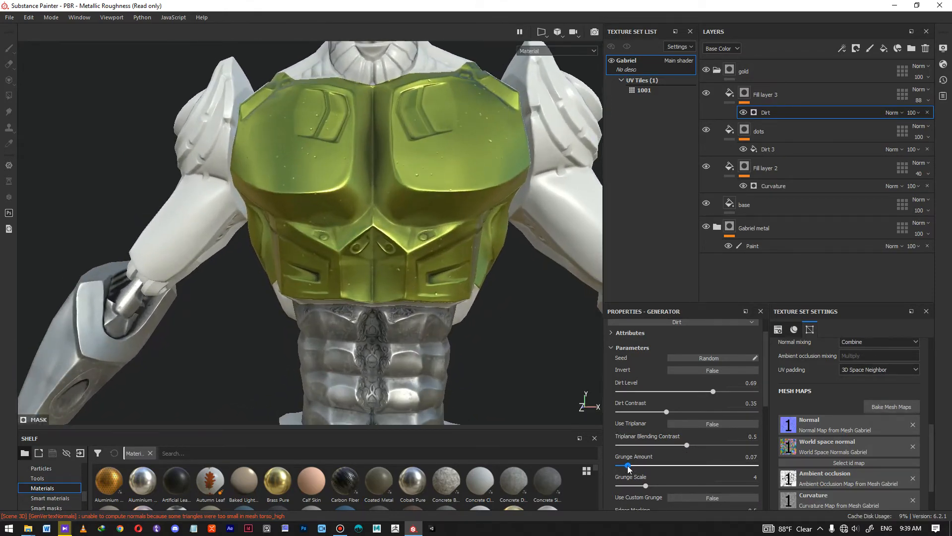
drag(626, 465, 631, 465)
alt+drag(401, 211, 388, 265)
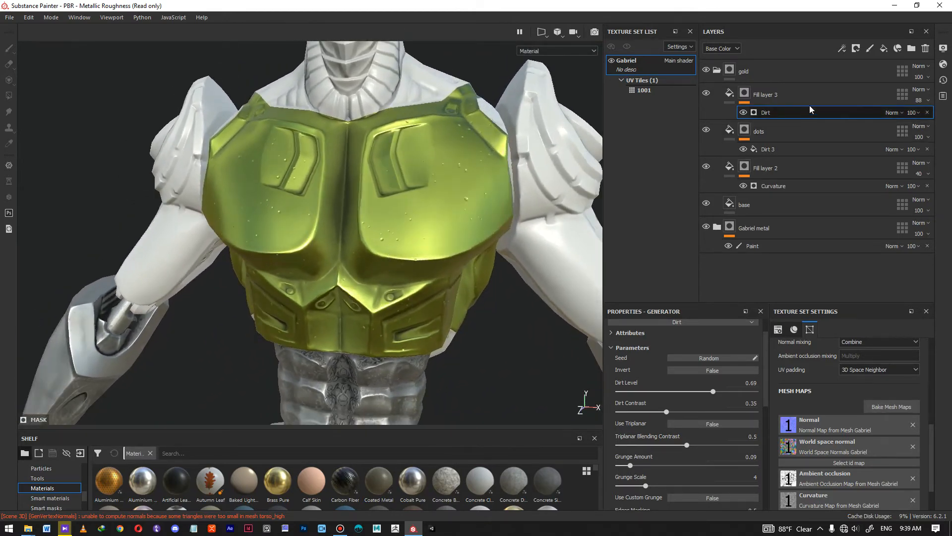
Add a new fill layer directly above Fill layer 3 in the gold folder and bring up its material channels
click(818, 97)
key(4)
click(884, 48)
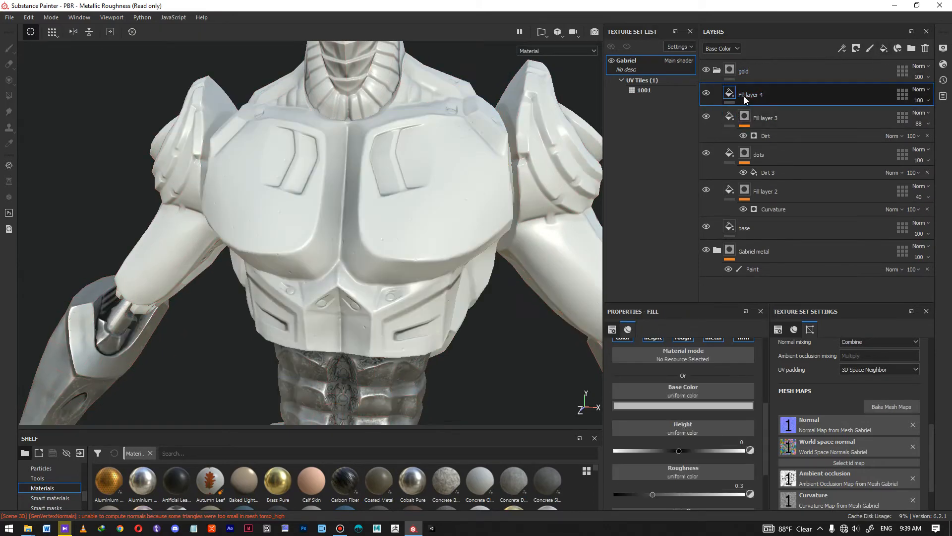
scroll(657, 367, down, 3)
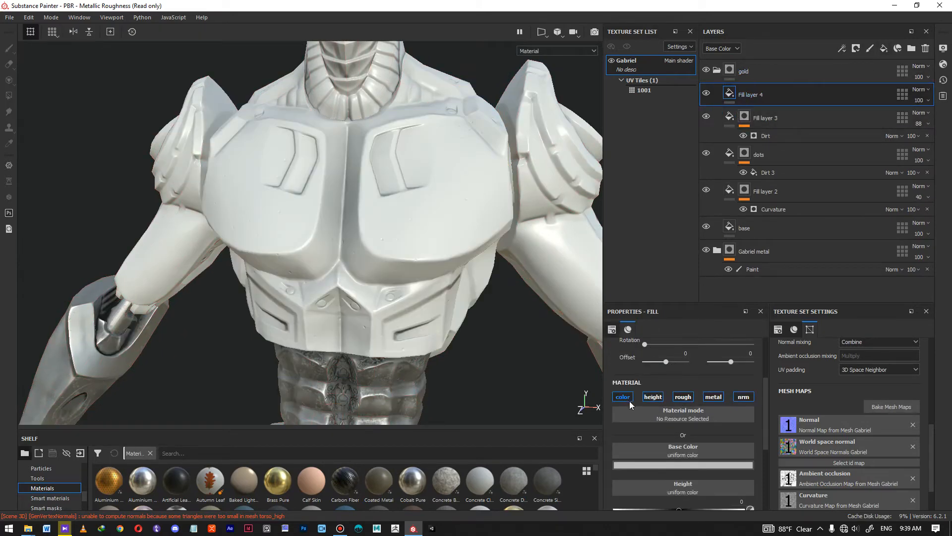
Limit Fill layer 4 to the color and roughness channels, disabling its height, metal and normal channels
click(624, 396)
click(654, 397)
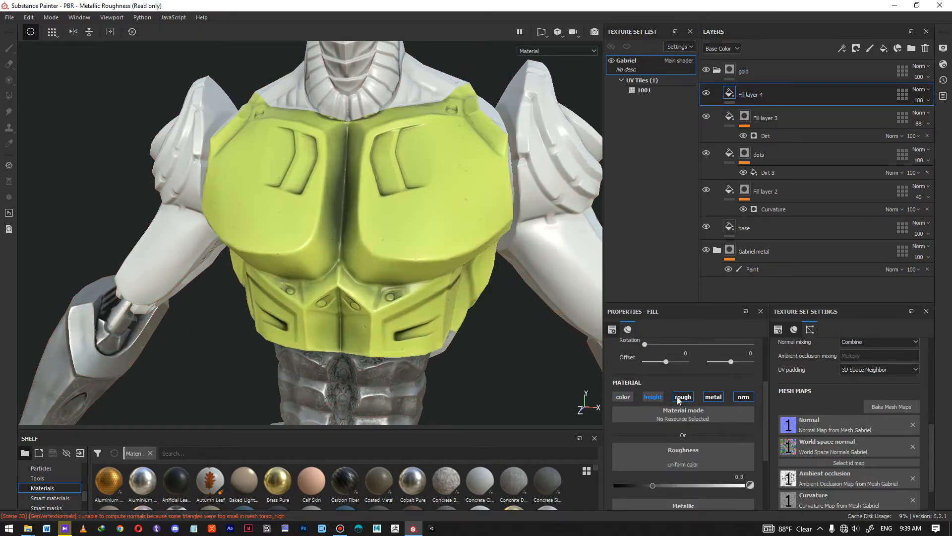
click(714, 397)
click(623, 397)
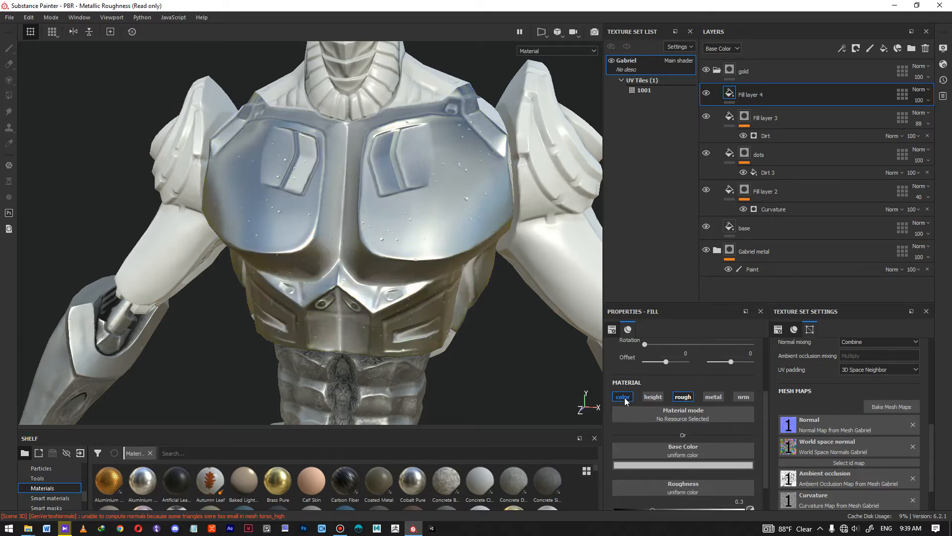
Hide Fill layer 4, sample its base color from the green chest armor, and darken it to a value of 0.338
scroll(625, 400, down, 1)
click(750, 429)
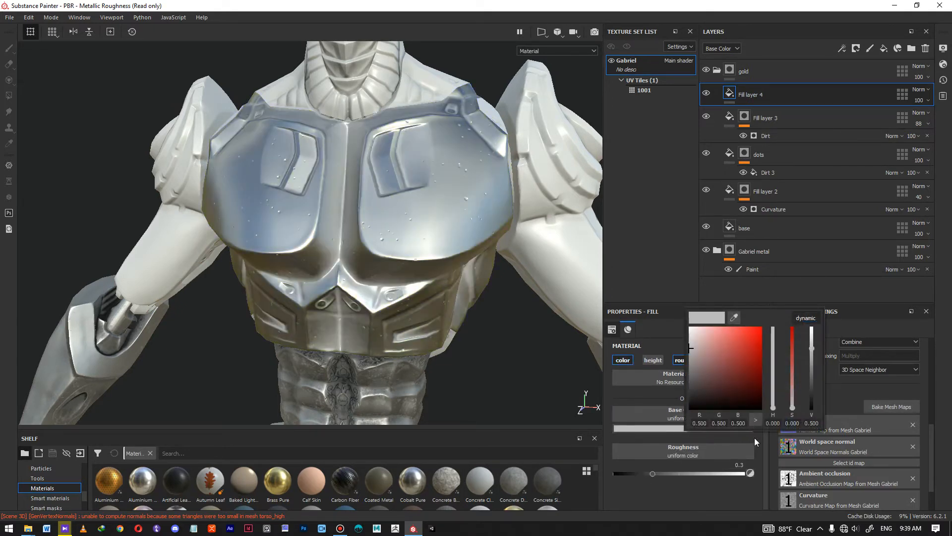
click(707, 93)
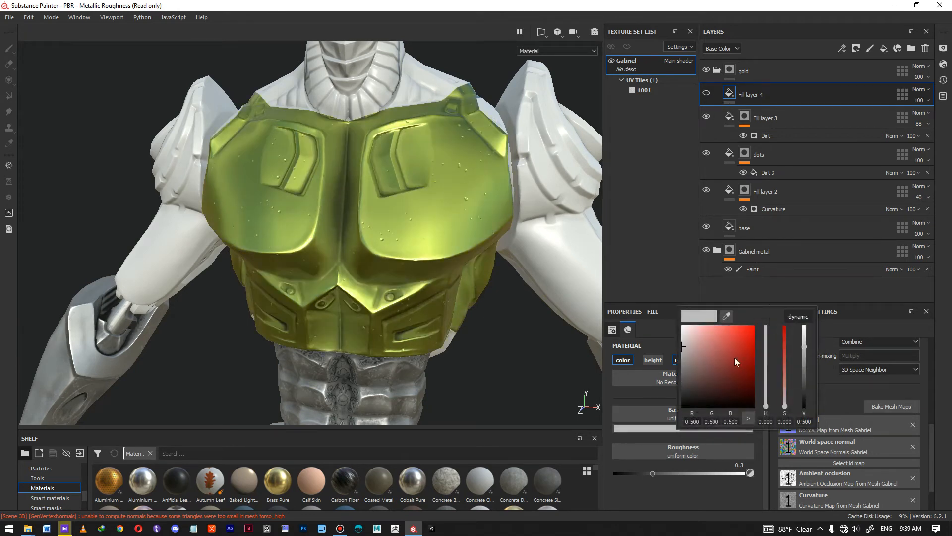
click(727, 316)
click(379, 214)
drag(805, 347, 804, 358)
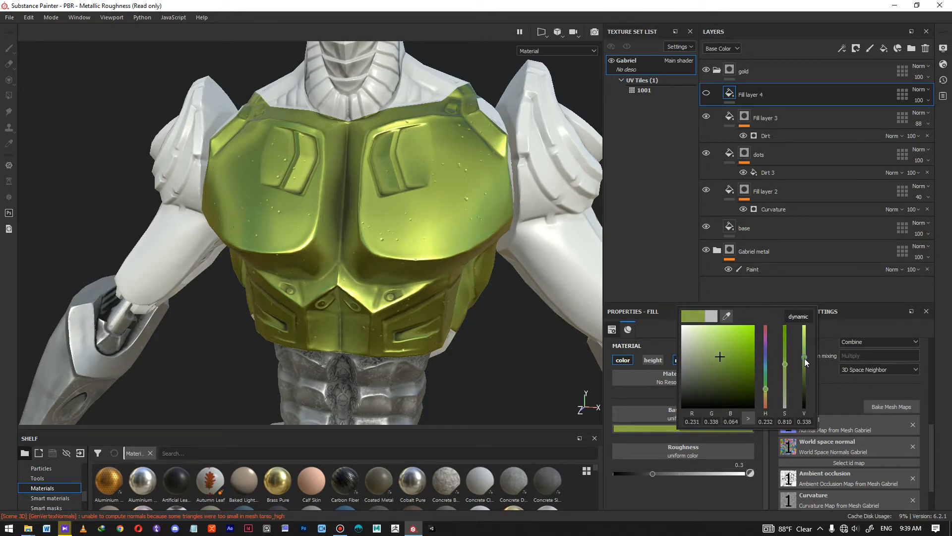
Raise the uniform roughness of Fill layer 4 to at least 0.64
click(707, 501)
drag(659, 474, 694, 474)
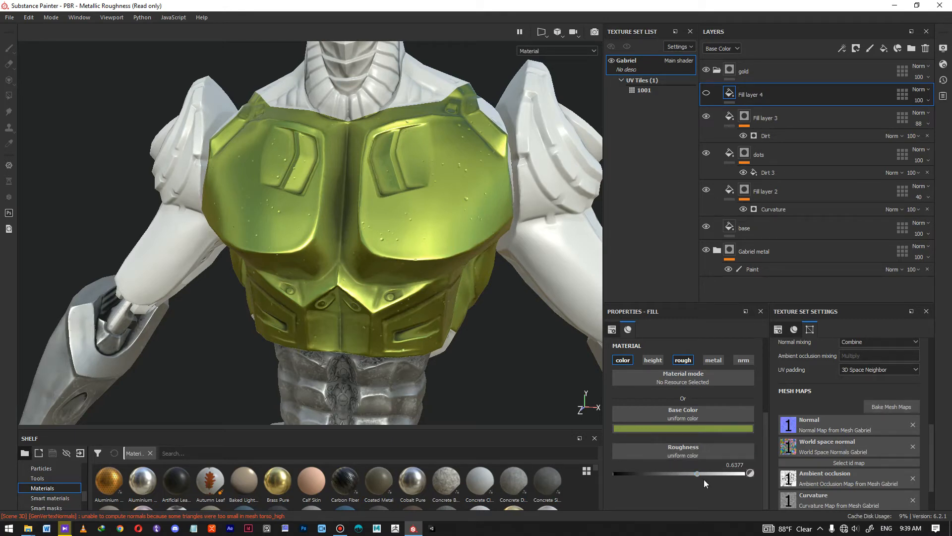
drag(698, 474, 704, 474)
Give Fill layer 4 a black mask, make the layer visible again, and add a fill effect to its mask
right_click(755, 96)
click(798, 109)
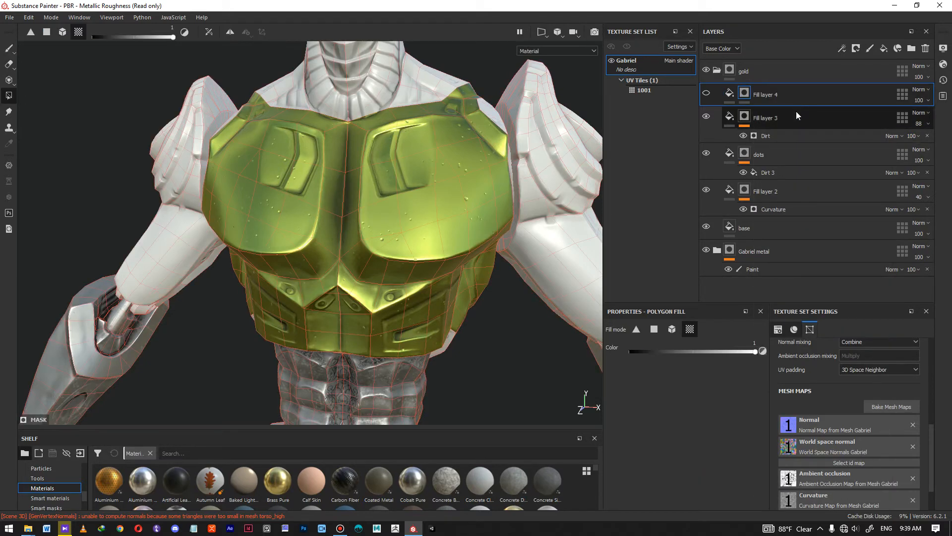
right_click(746, 97)
click(707, 90)
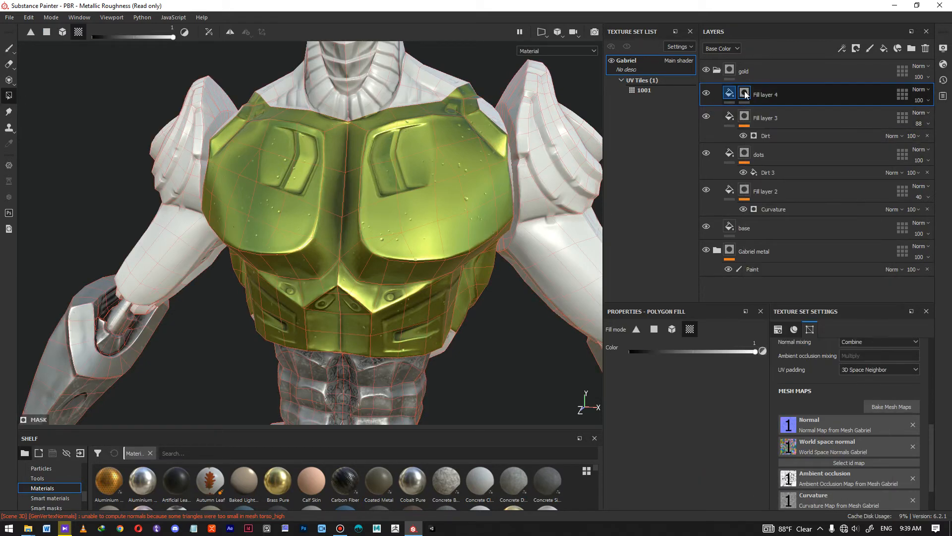
right_click(746, 94)
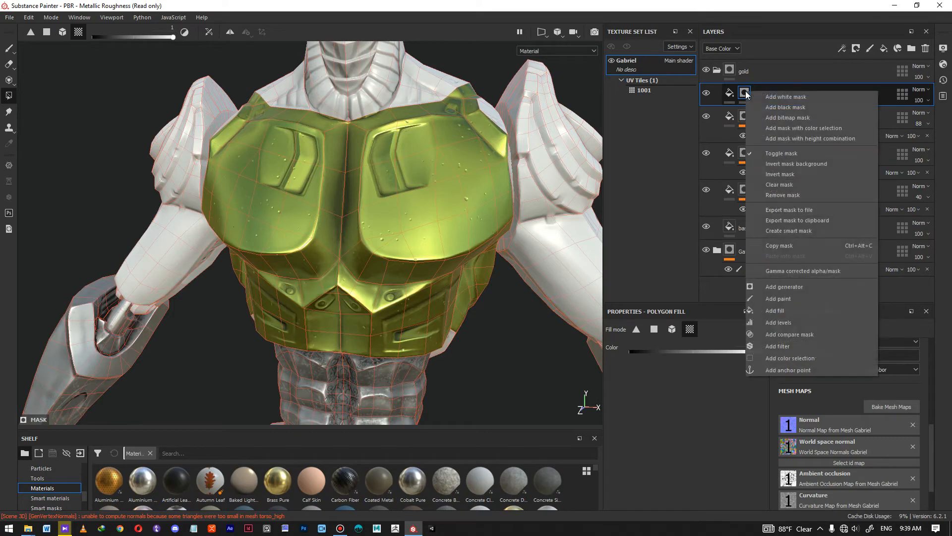
click(806, 312)
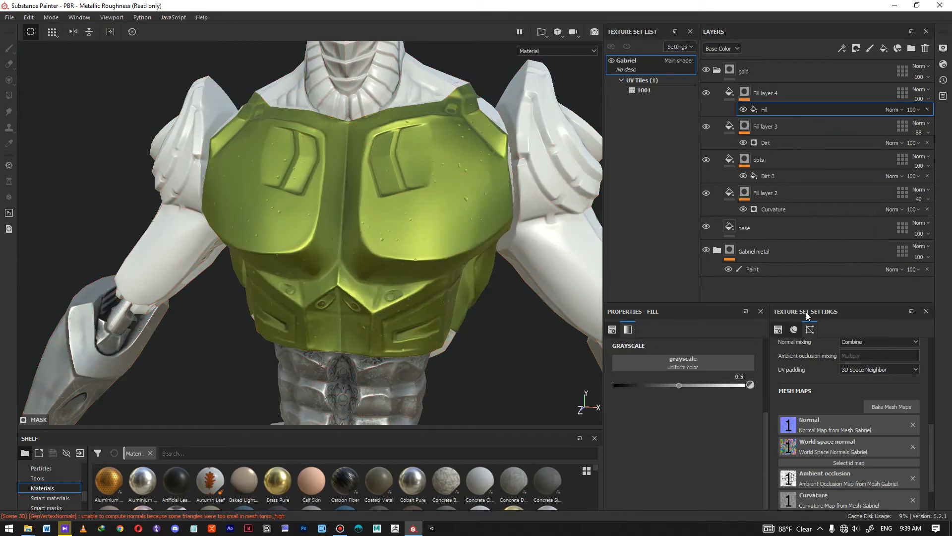
Search the grayscale resources for "clou" and assign the Clouds 2 texture to the mask fill
scroll(425, 259, up, 5)
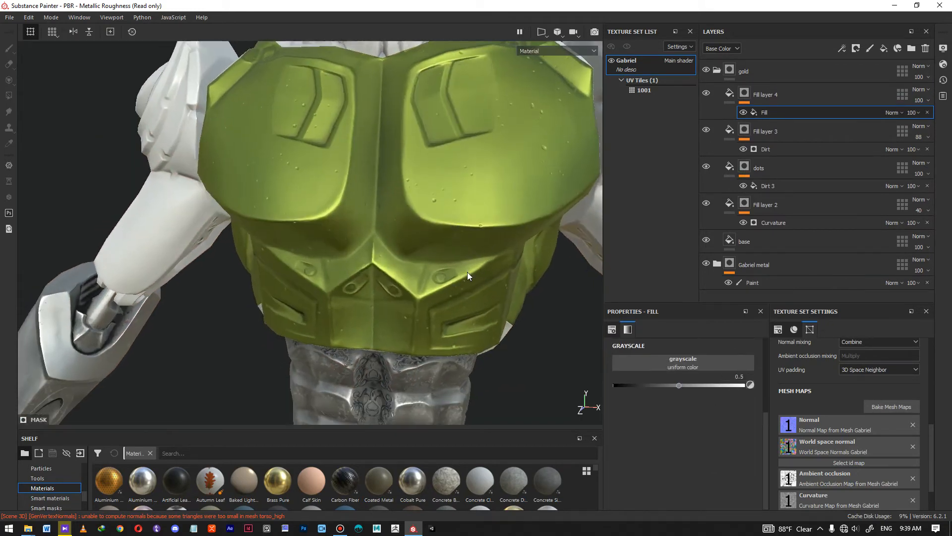
click(669, 363)
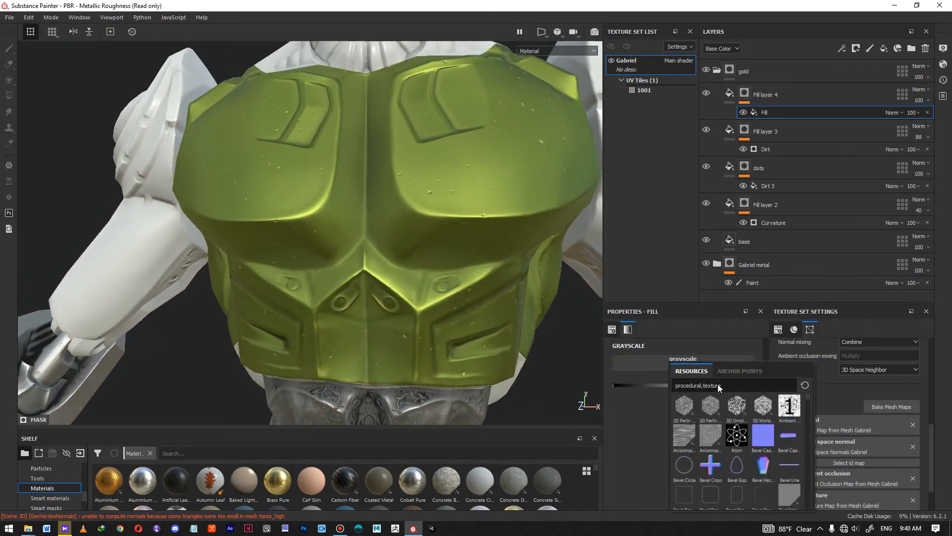
text(clo)
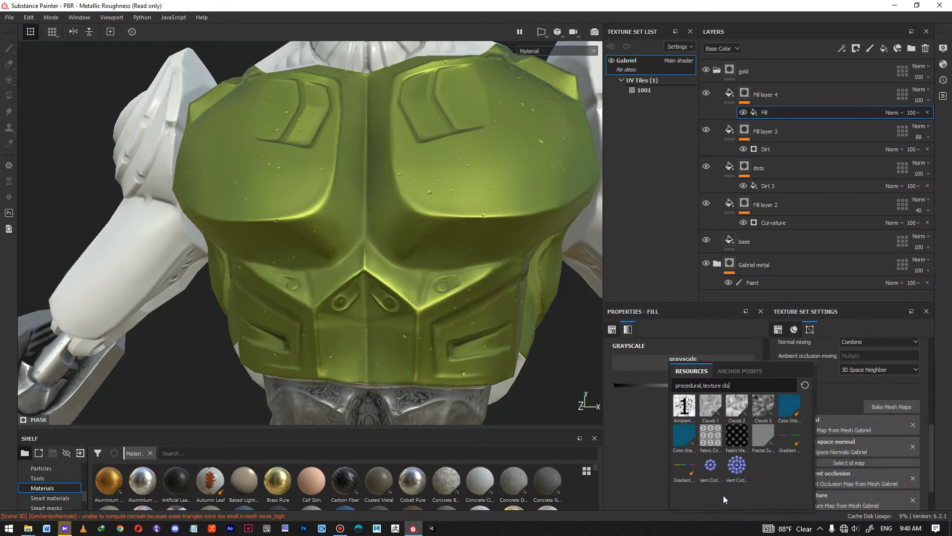
text(u)
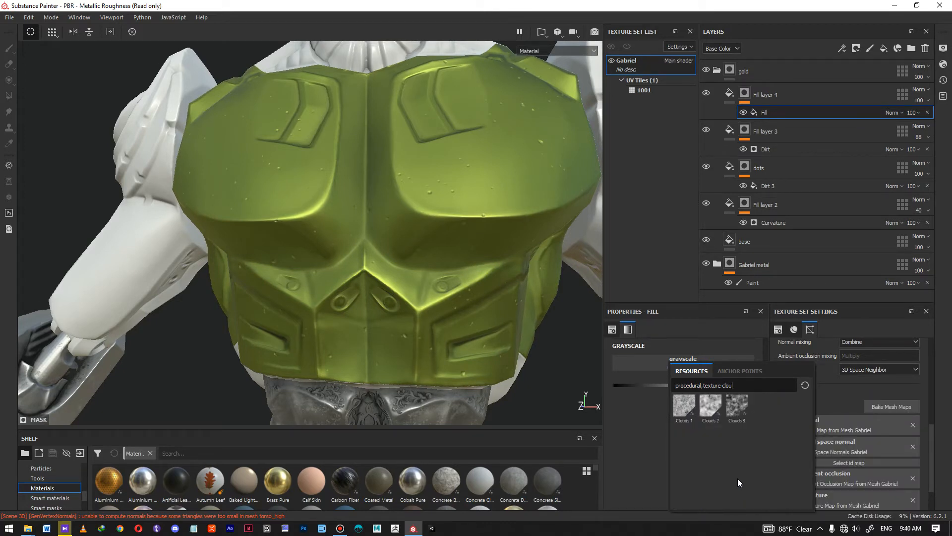
click(715, 411)
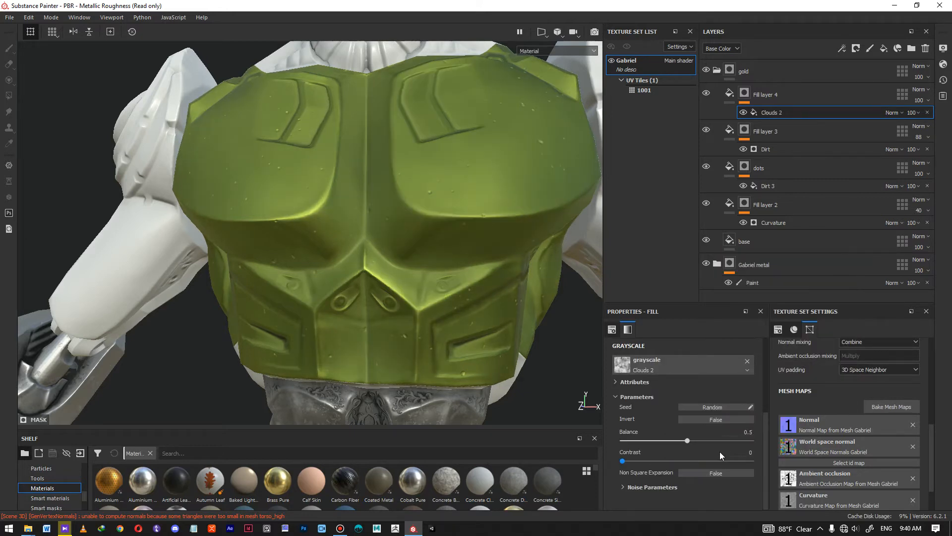
Display the mask of Fill layer 4 on the model and set the UV scale of its Clouds 2 fill to 5.46
alt+drag(516, 245, 415, 224)
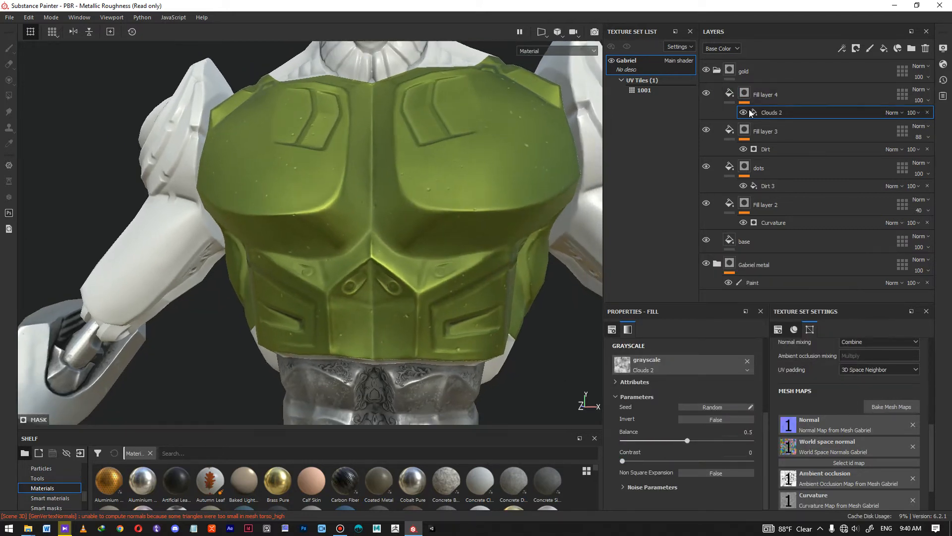
alt+click(745, 95)
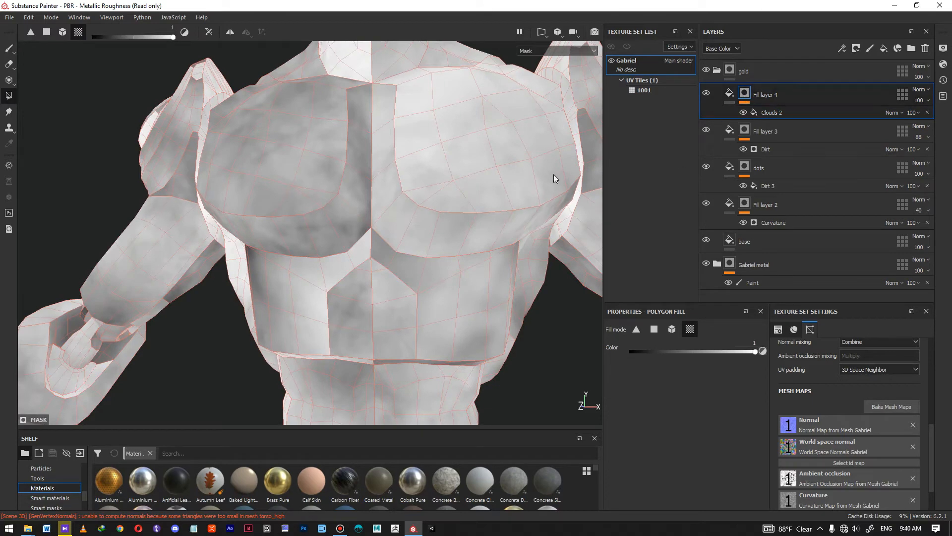
click(778, 114)
scroll(694, 392, up, 3)
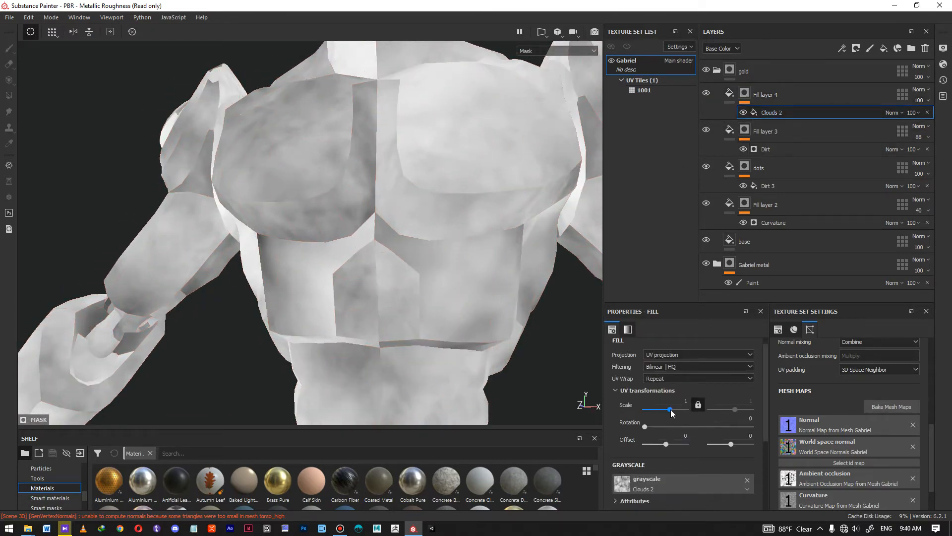
drag(670, 409, 672, 410)
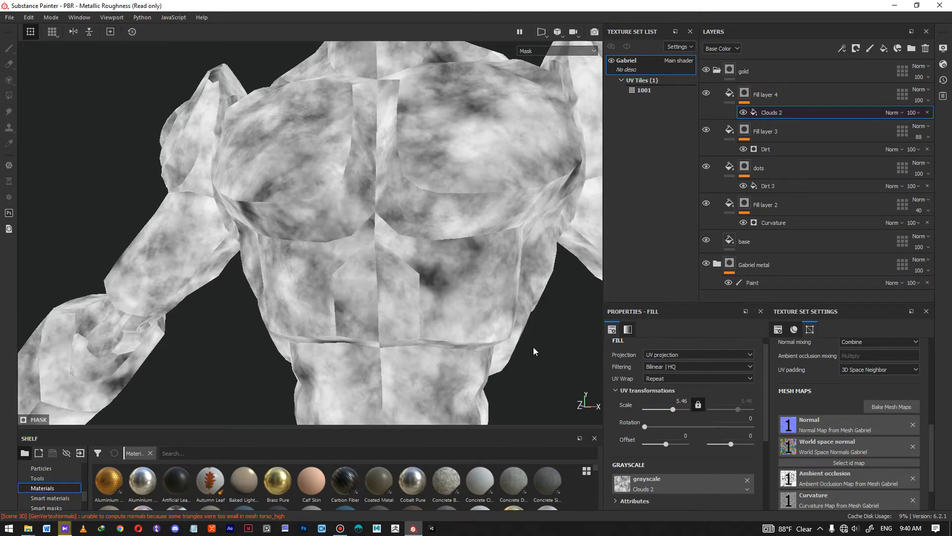
Examine the scaled cloud pattern across the torso, then return the viewport to Material display
alt+right_drag(457, 306, 442, 193)
alt+drag(496, 141, 472, 251)
alt+right_drag(472, 251, 377, 183)
alt+drag(377, 183, 601, 157)
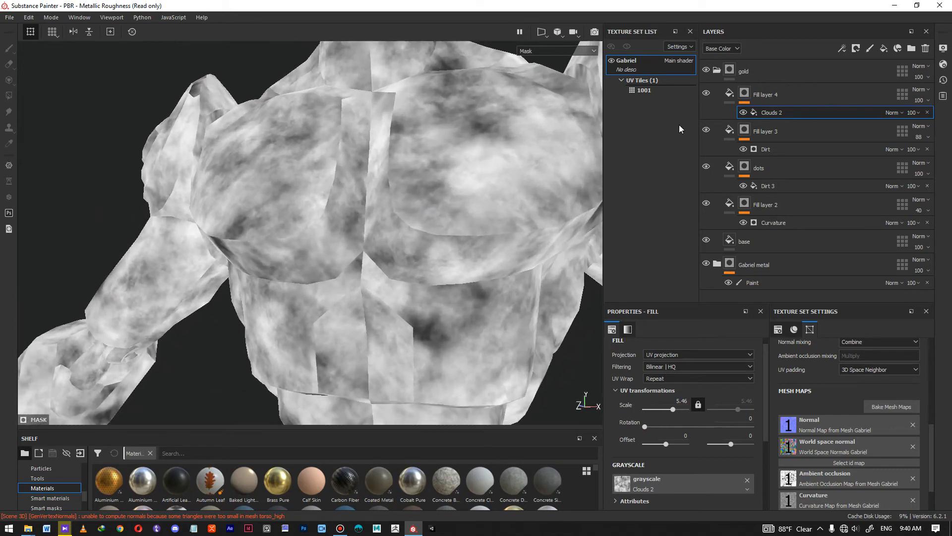
click(548, 51)
click(549, 63)
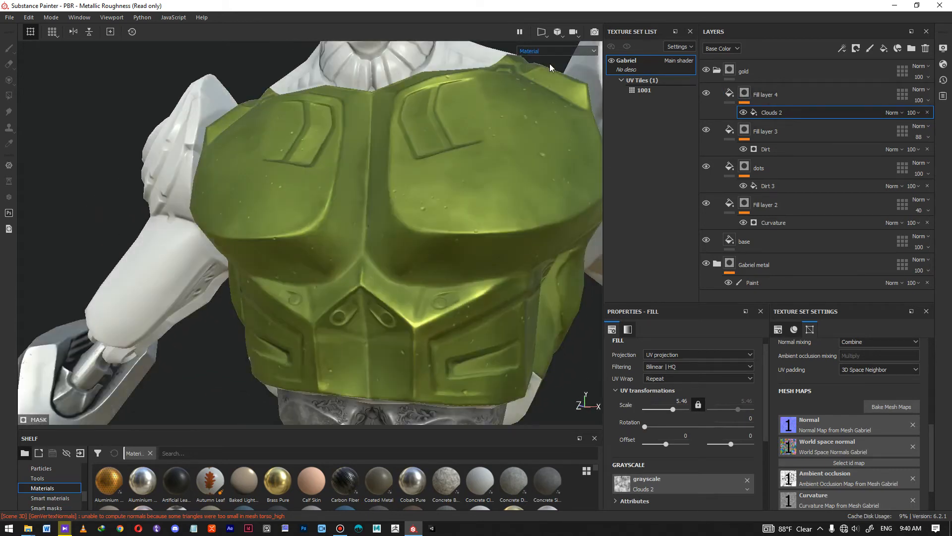
Try a Clouds 2 contrast of 0.81, then reduce it to 0.14
alt+drag(428, 183, 500, 261)
scroll(663, 430, down, 3)
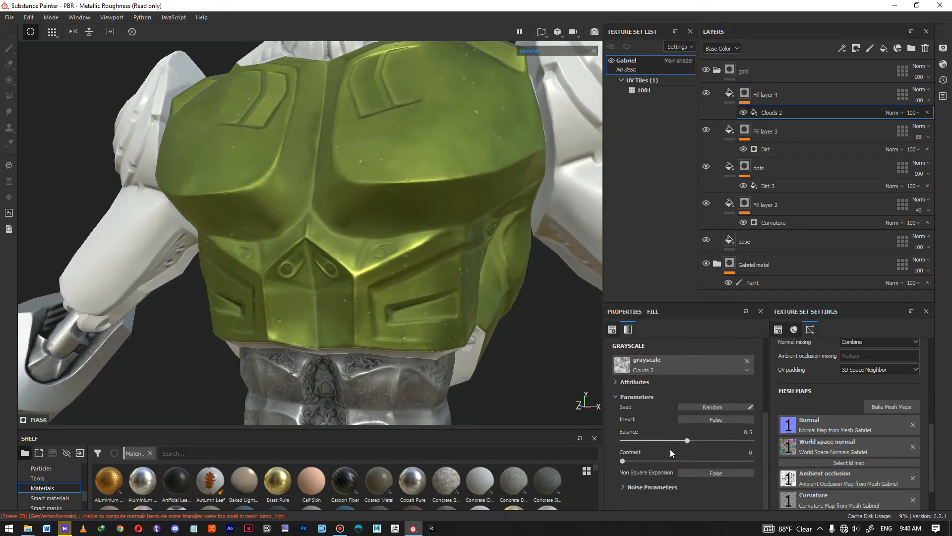
drag(623, 462, 681, 461)
alt+drag(459, 235, 560, 324)
drag(679, 461, 725, 460)
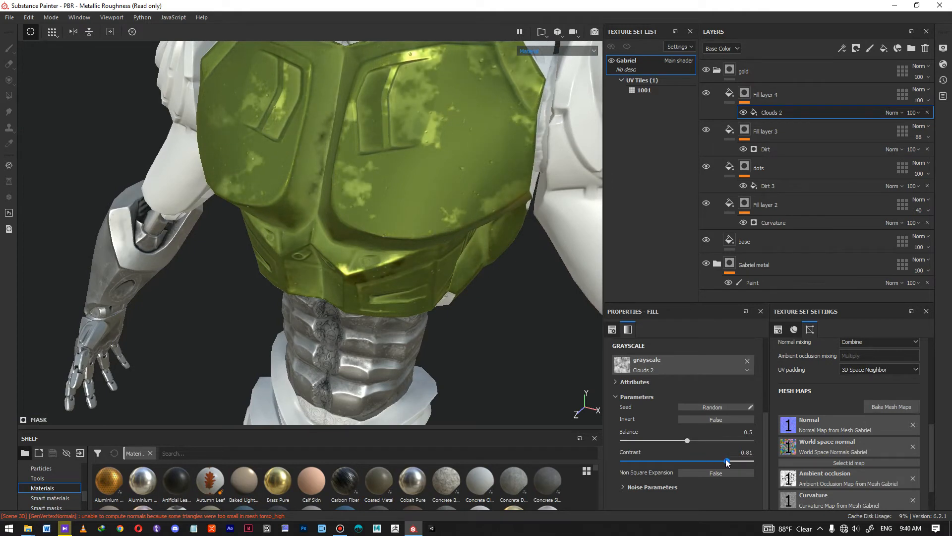
drag(718, 457, 641, 448)
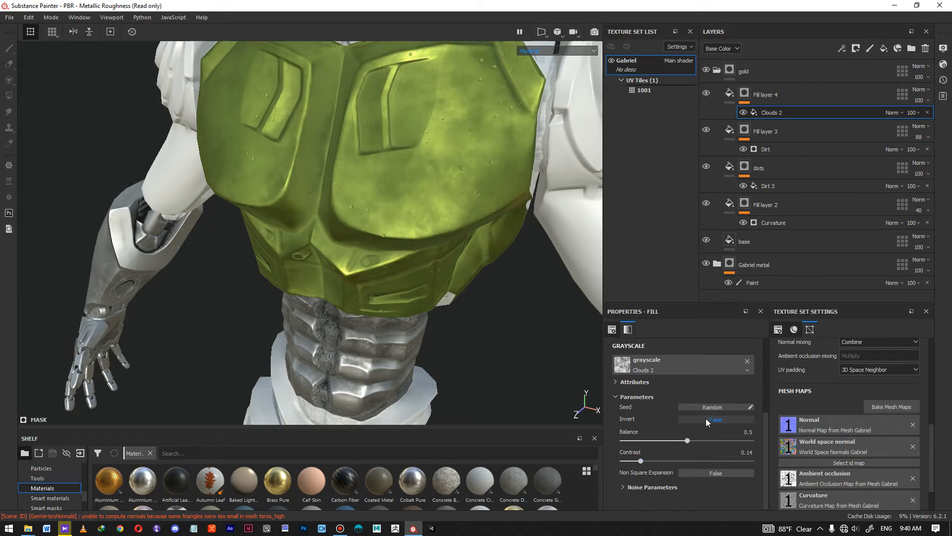
Invert the Clouds 2 mask texture and set its contrast to 0.58
click(706, 419)
alt+drag(373, 266, 377, 244)
scroll(376, 245, up, 1)
drag(641, 461, 649, 462)
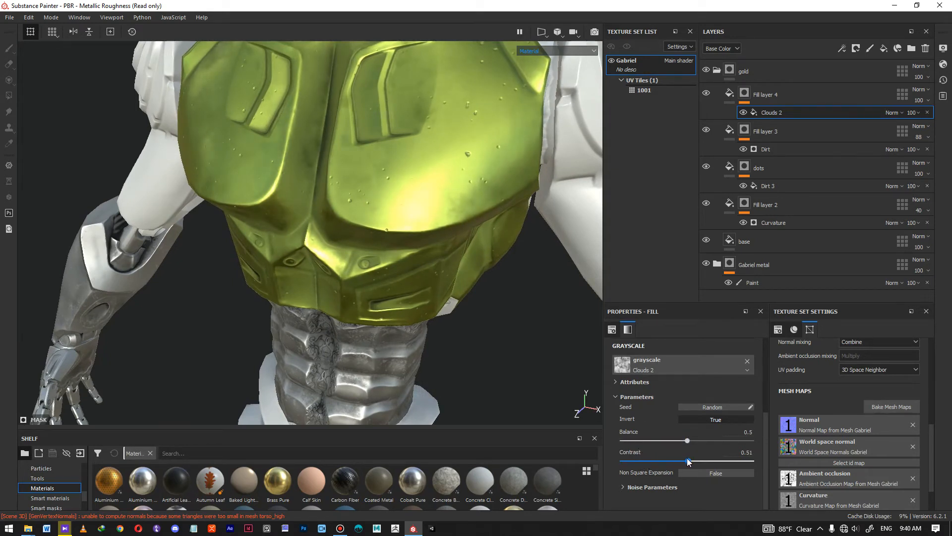
drag(700, 461, 697, 463)
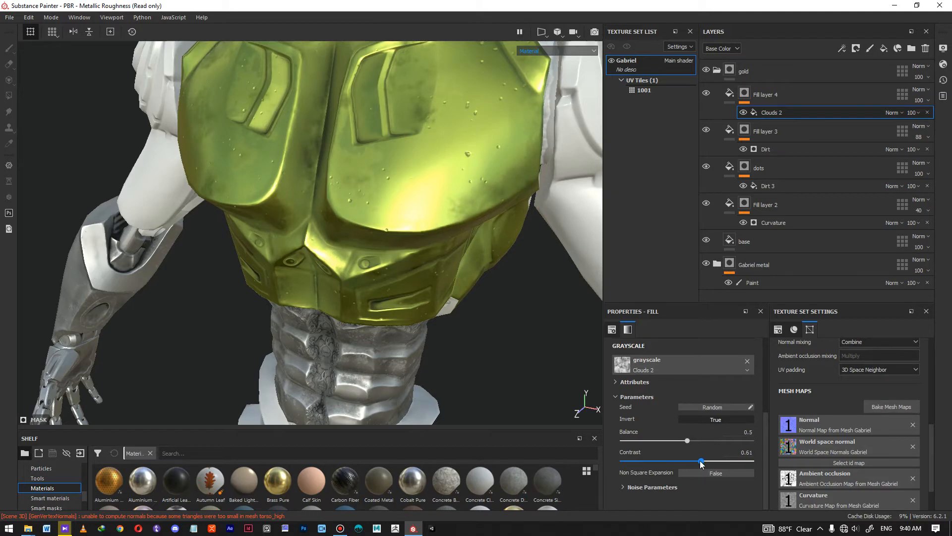
click(697, 461)
Set the balance of the Clouds 2 mask texture to 0.49
alt+drag(442, 249, 420, 248)
alt+right_drag(420, 248, 270, 252)
alt+drag(270, 252, 387, 225)
alt+middle_drag(387, 226, 399, 252)
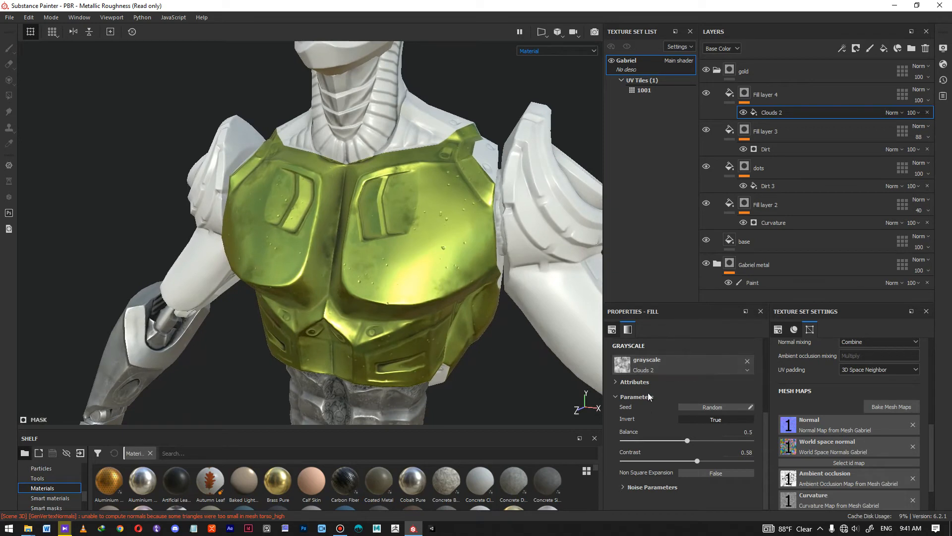
drag(687, 441, 677, 443)
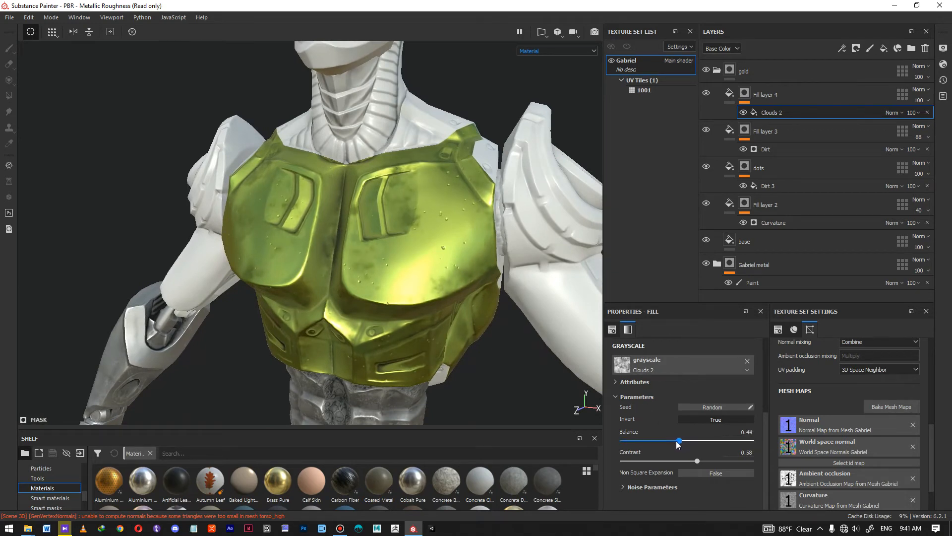
drag(681, 441, 685, 441)
Lower the contrast of the Clouds 2 mask texture to 0.45
alt+right_drag(247, 256, 424, 303)
alt+drag(424, 302, 395, 246)
scroll(407, 269, up, 5)
mouse_move(395, 246)
shift+right_down()
mouse_move(375, 235)
mouse_move(381, 239)
shift+right_up()
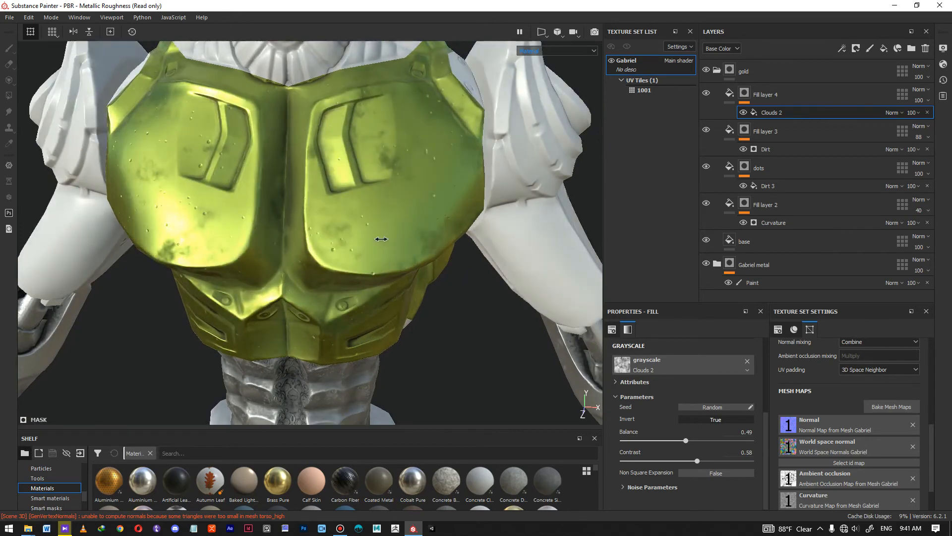
alt+drag(395, 252, 596, 367)
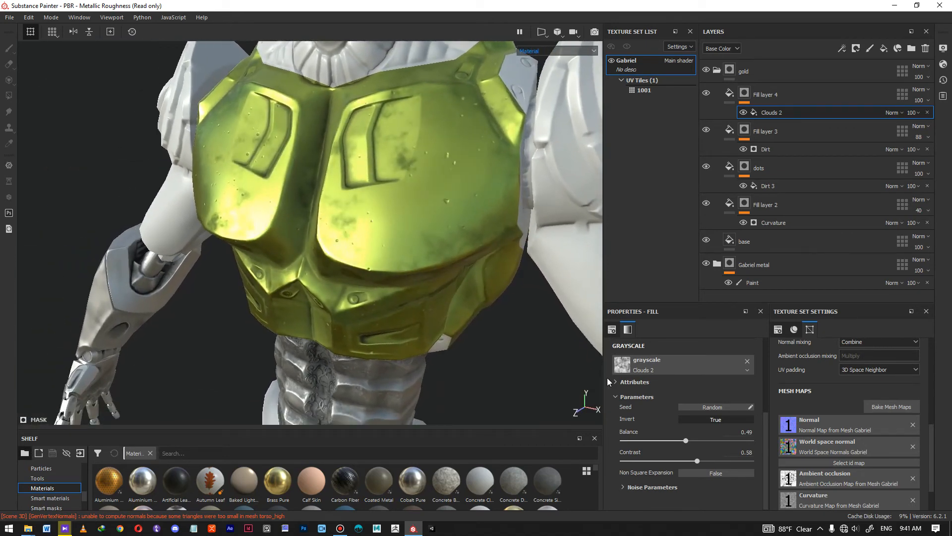
drag(698, 460, 676, 457)
Set the opacity of Fill layer 4 to 50 and check the softened stains on the chest armor
mouse_move(403, 249)
alt+mouse_down()
mouse_move(404, 213)
mouse_move(388, 214)
mouse_move(387, 246)
mouse_move(344, 233)
mouse_move(408, 251)
alt+mouse_up()
alt+right_drag(388, 264, 416, 219)
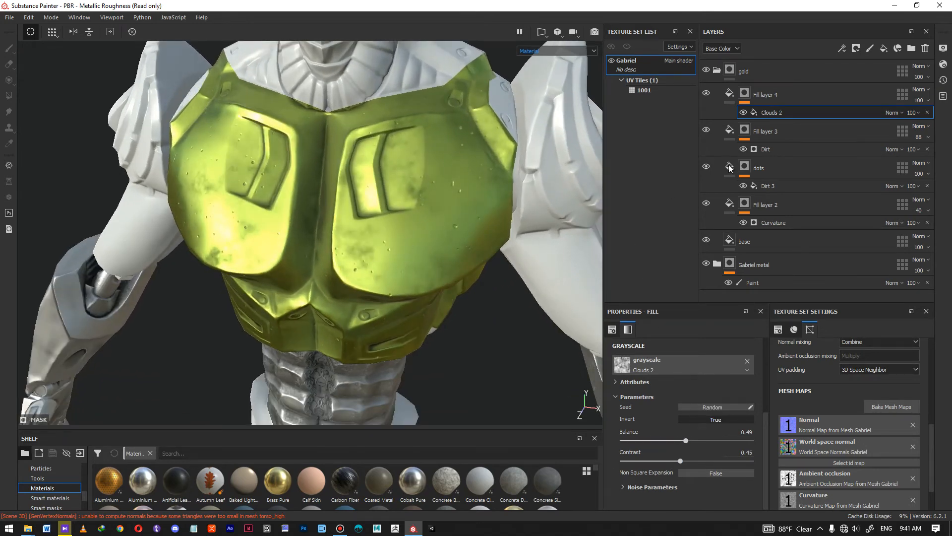
click(914, 113)
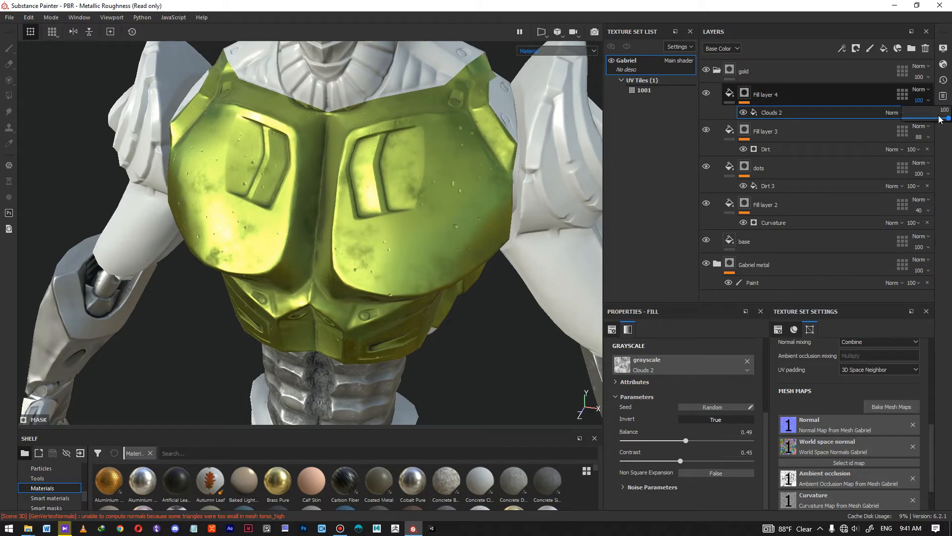
drag(940, 119, 948, 120)
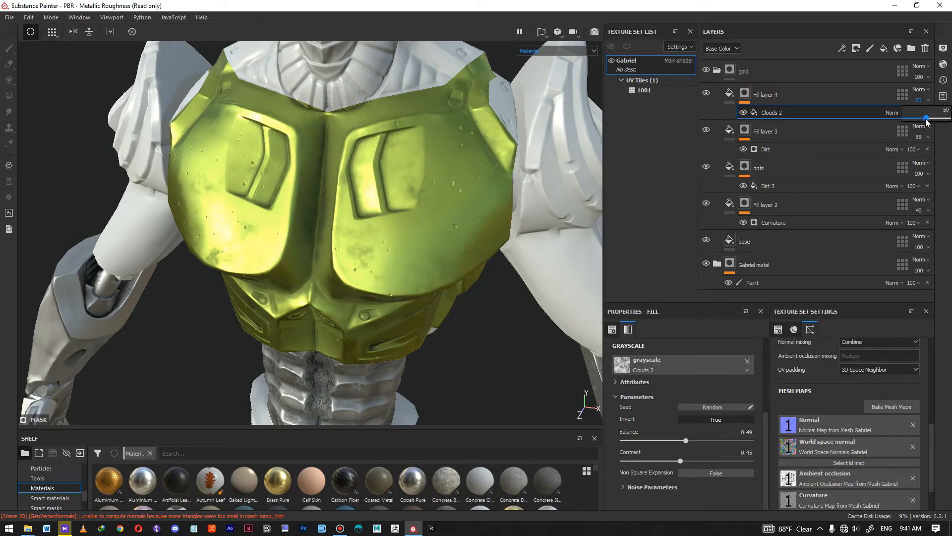
scroll(314, 198, down, 6)
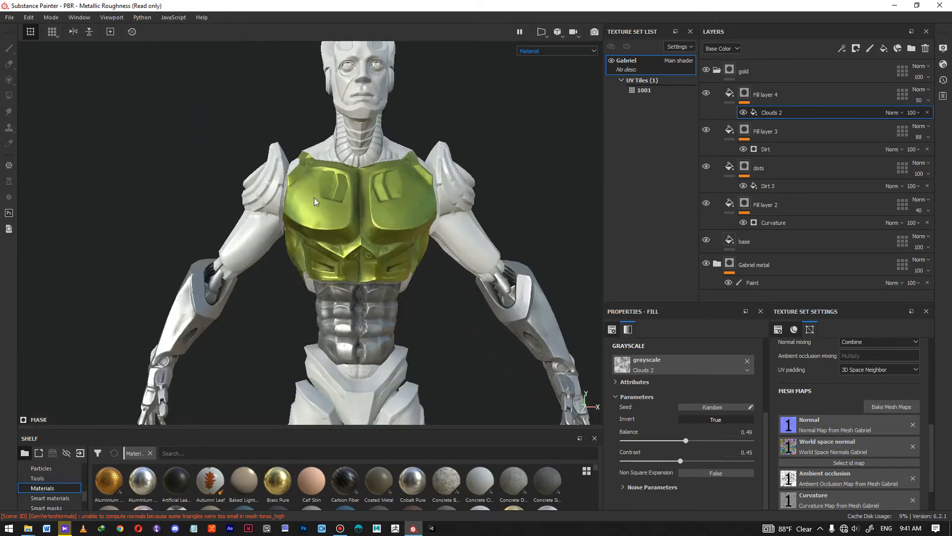
alt+right_drag(314, 197, 417, 313)
alt+drag(418, 185, 357, 187)
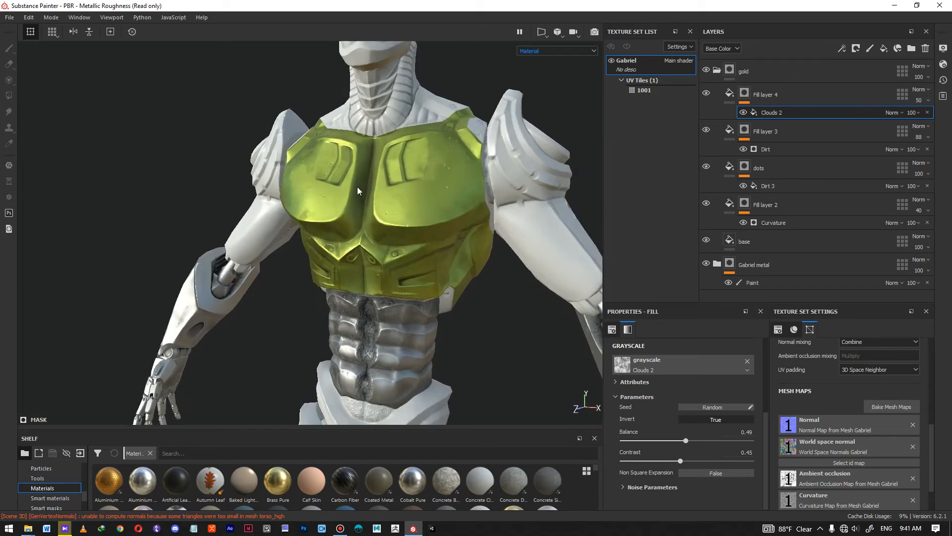
Darken and mute the base color of the gold folder's base layer to saturation 0.736 and value 0.346
alt+right_drag(357, 186, 373, 222)
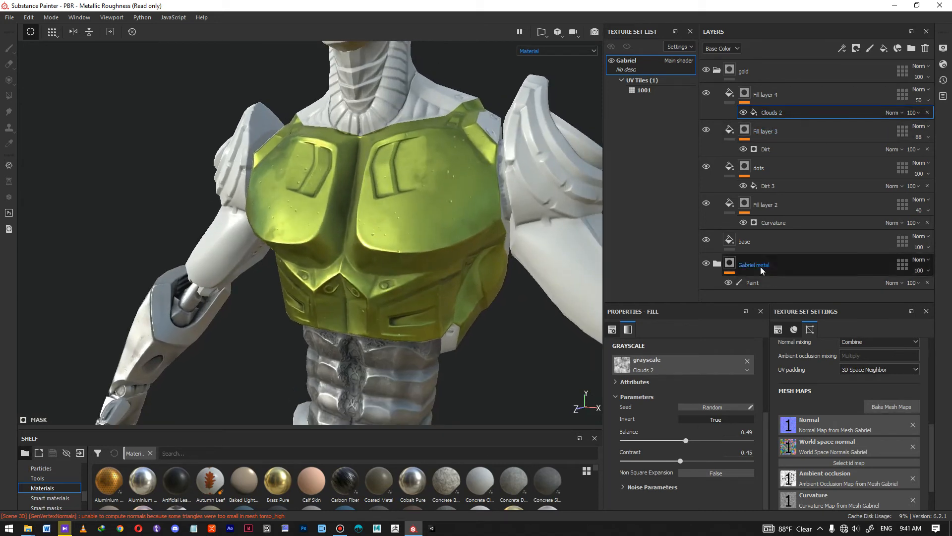
click(739, 243)
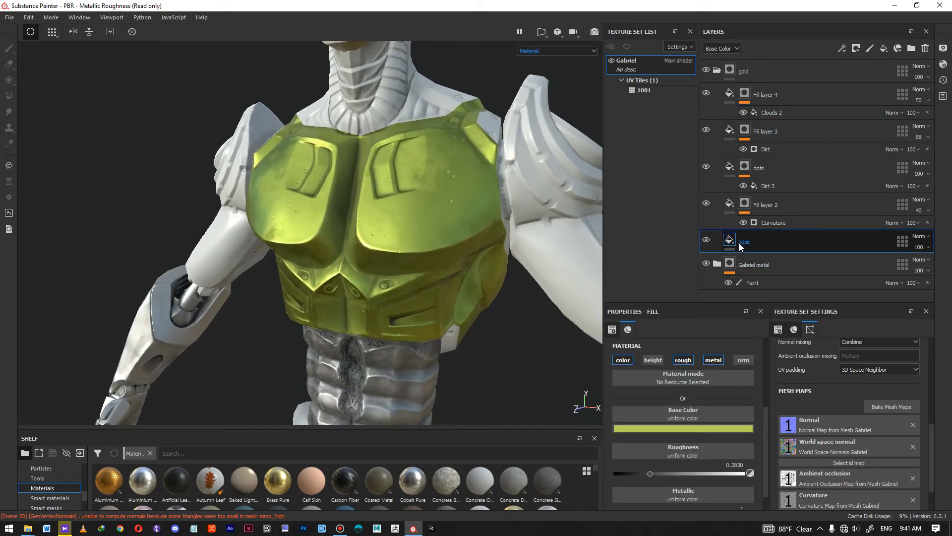
click(710, 428)
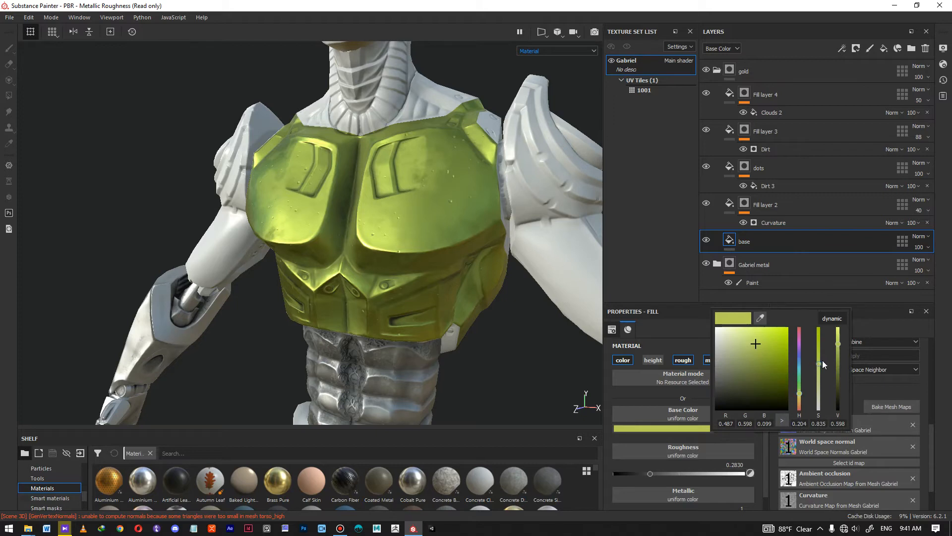
drag(819, 362, 840, 358)
alt+right_drag(440, 147, 163, 194)
alt+drag(379, 256, 486, 255)
scroll(486, 255, down, 6)
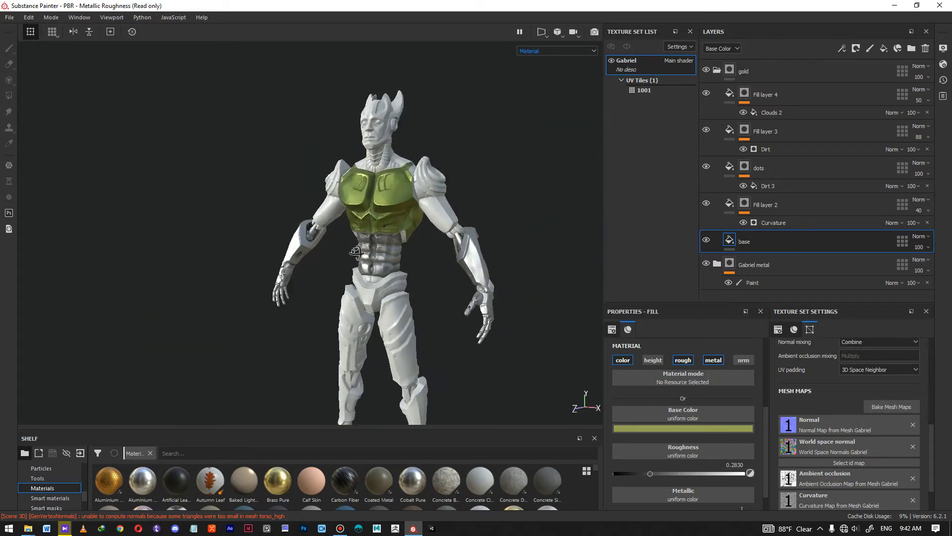
scroll(364, 296, up, 8)
scroll(364, 295, up, 3)
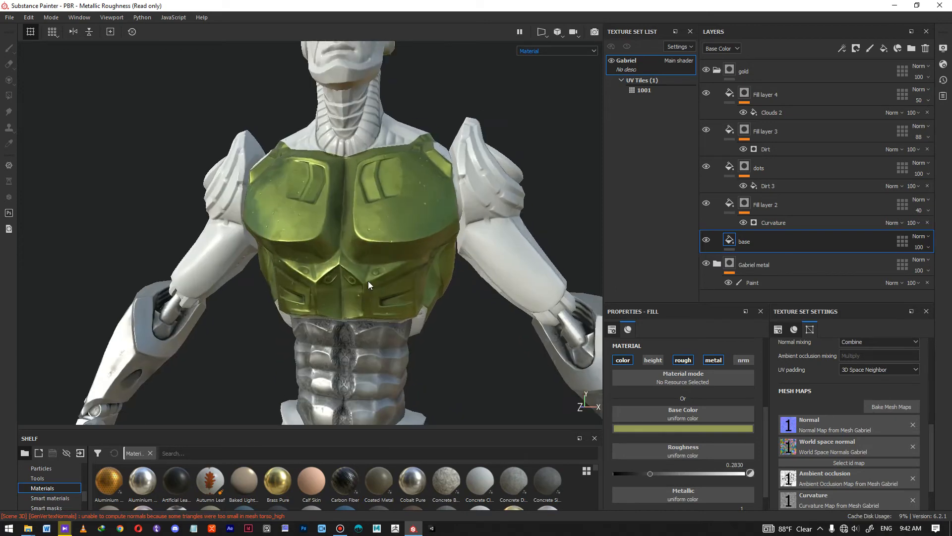
Shift the hue of the base layer's base color to 0.192
click(688, 428)
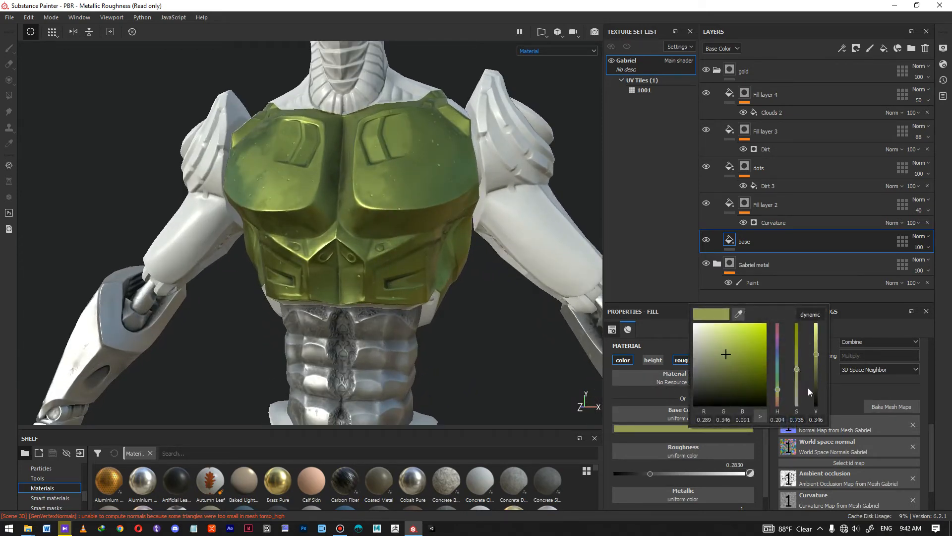
drag(780, 388, 778, 389)
alt+drag(466, 254, 419, 259)
Extend the gold folder's mask over further torso armor pieces with UV chunk polygon fill at color 1
click(719, 72)
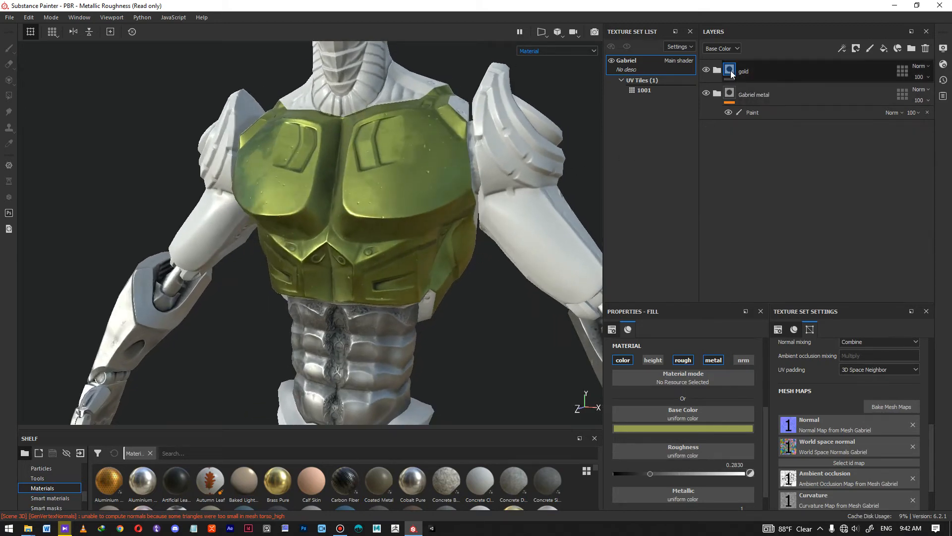
click(729, 70)
key(4)
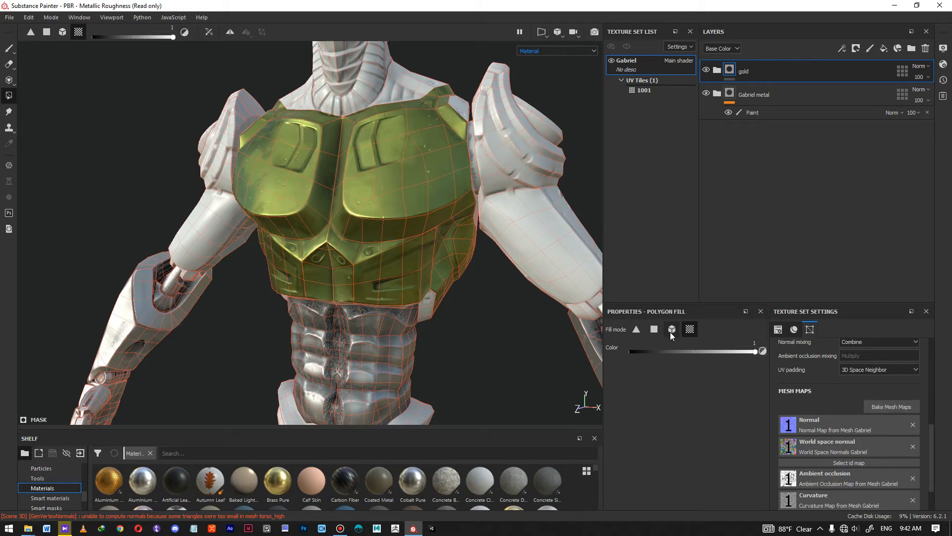
alt+middle_drag(451, 165, 421, 219)
alt+drag(496, 188, 319, 256)
alt+drag(295, 192, 363, 320)
click(358, 231)
alt+drag(321, 236, 377, 278)
alt+drag(309, 190, 421, 193)
click(296, 182)
alt+middle_drag(340, 206, 342, 211)
alt+drag(343, 212, 296, 225)
alt+middle_drag(296, 226, 339, 240)
Remove a group of torso faces from the gold folder's mask with quad polygon fill at color 0
click(654, 330)
click(628, 350)
mouse_move(352, 246)
mouse_down()
mouse_move(406, 248)
mouse_move(426, 260)
mouse_move(485, 221)
mouse_up()
alt+drag(420, 224, 426, 278)
click(689, 329)
click(756, 351)
alt+drag(398, 249, 448, 193)
Remove the ribbed inset beside the neck from the gold folder's mask with quad polygon fill at color 0
click(656, 351)
click(653, 329)
alt+drag(434, 196, 436, 296)
shift+right_drag(436, 296, 516, 310)
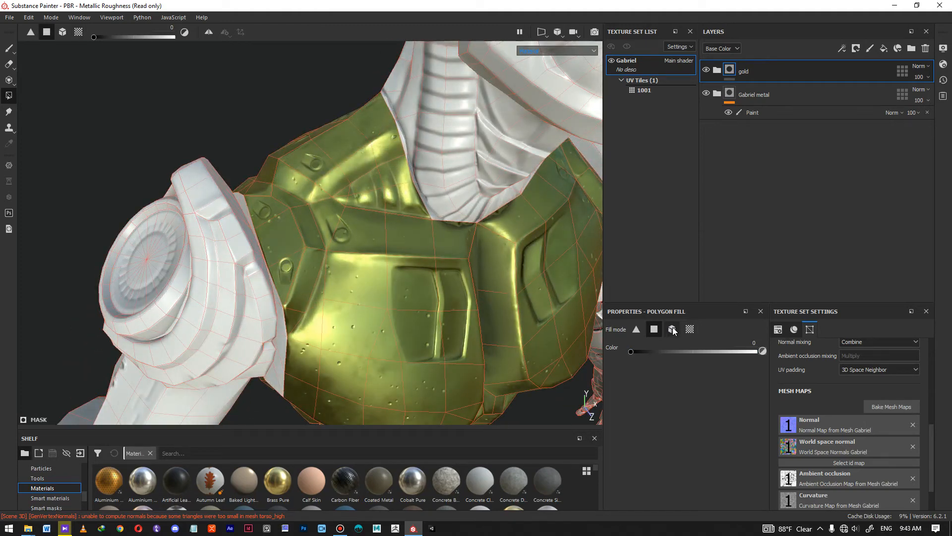
alt+middle_drag(397, 247, 421, 283)
alt+right_drag(421, 283, 433, 278)
alt+drag(434, 278, 430, 287)
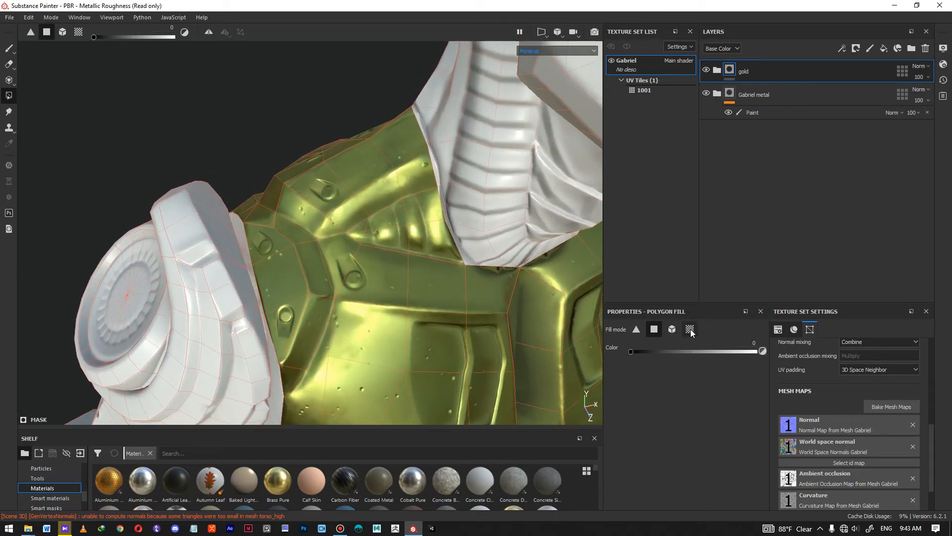
alt+middle_drag(415, 231, 418, 240)
alt+right_drag(418, 240, 471, 273)
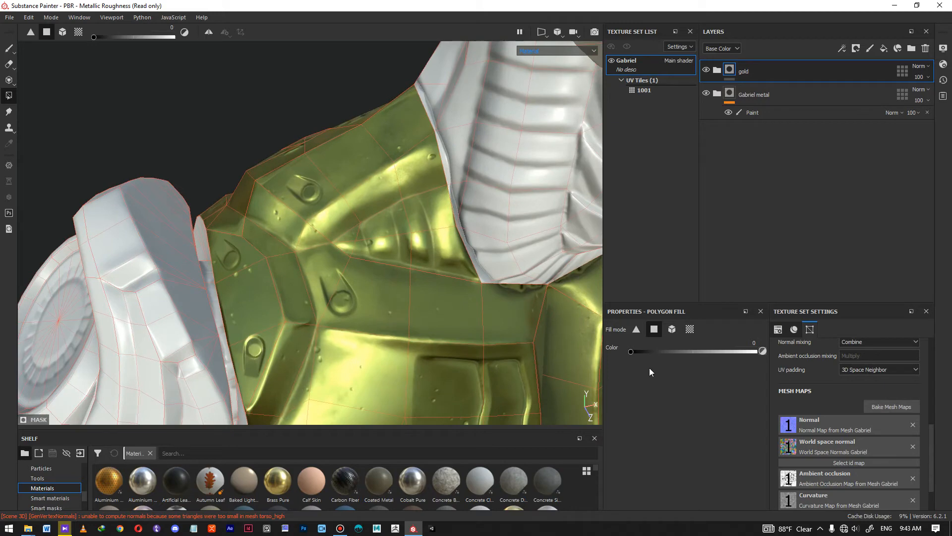
click(439, 226)
click(436, 240)
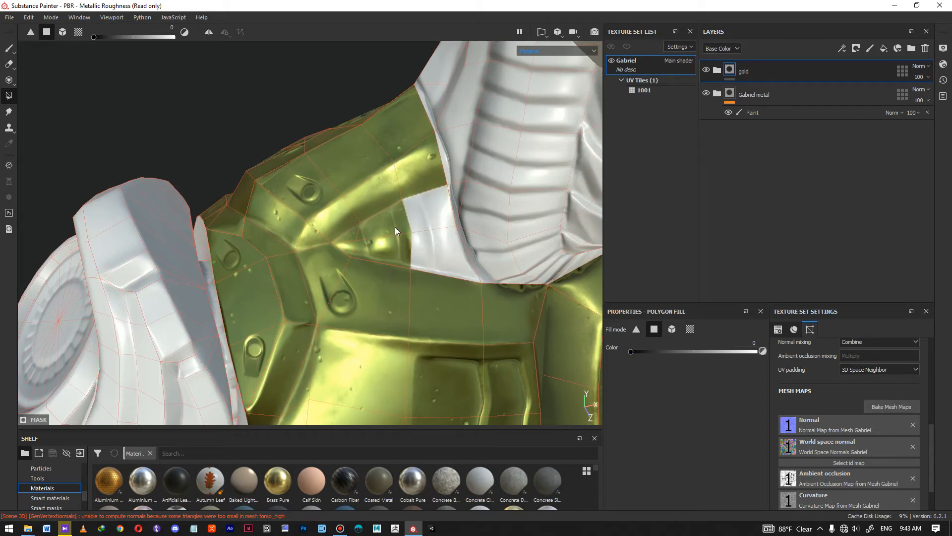
click(373, 243)
click(355, 236)
Add the lower rim and side edges of the chest armor to the gold mask with UV chunk fill at color 1
alt+middle_drag(377, 263, 445, 253)
alt+right_drag(445, 253, 302, 225)
alt+drag(445, 307, 425, 272)
alt+middle_drag(424, 272, 422, 203)
alt+right_drag(422, 203, 379, 285)
alt+drag(379, 285, 392, 233)
alt+right_drag(392, 233, 405, 373)
alt+middle_drag(405, 373, 405, 289)
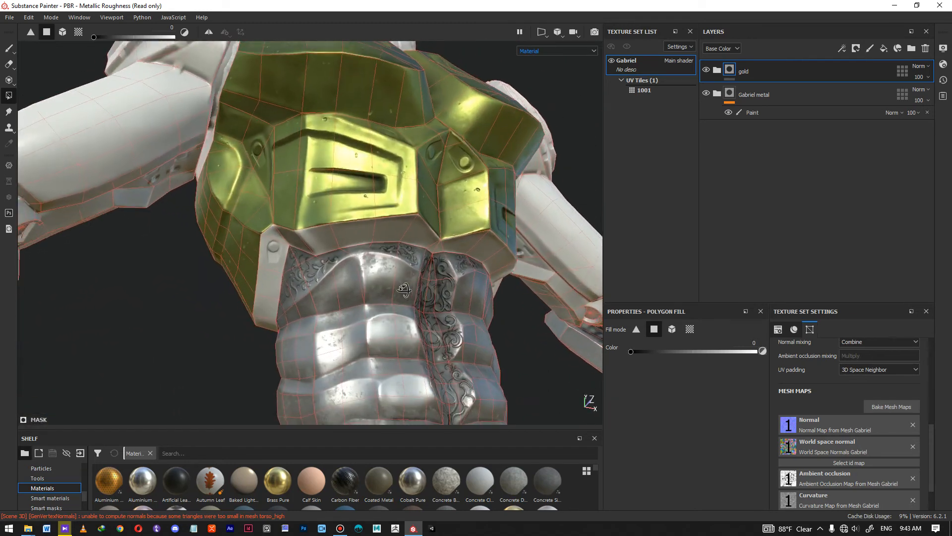
click(684, 328)
drag(701, 350, 758, 351)
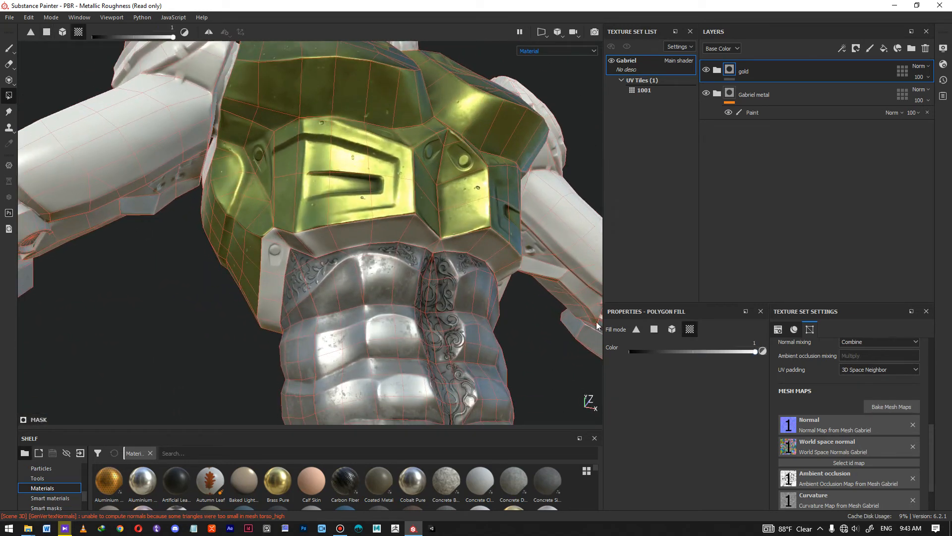
click(396, 235)
click(311, 252)
alt+drag(471, 245, 437, 224)
alt+drag(502, 291, 374, 230)
click(374, 230)
click(432, 225)
Add the recessed walls around the middle-left and two lower round sockets on the back to the gold mask
shift+right_drag(478, 239, 519, 296)
alt+drag(519, 296, 305, 252)
click(304, 252)
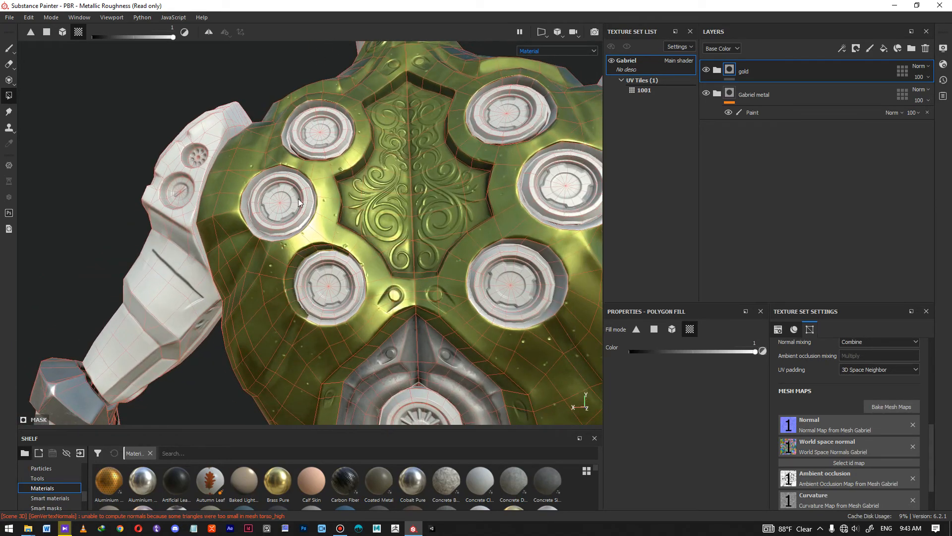
click(270, 169)
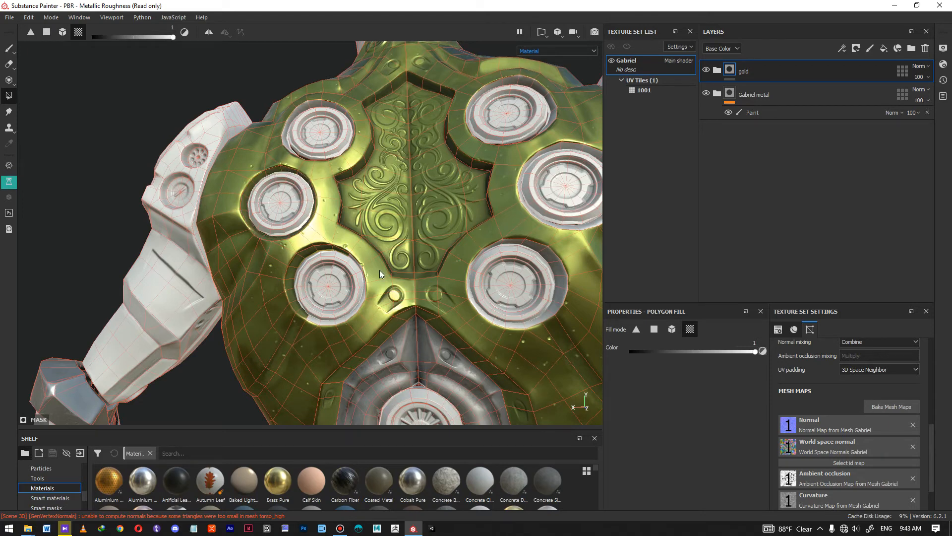
alt+drag(380, 270, 347, 319)
click(344, 319)
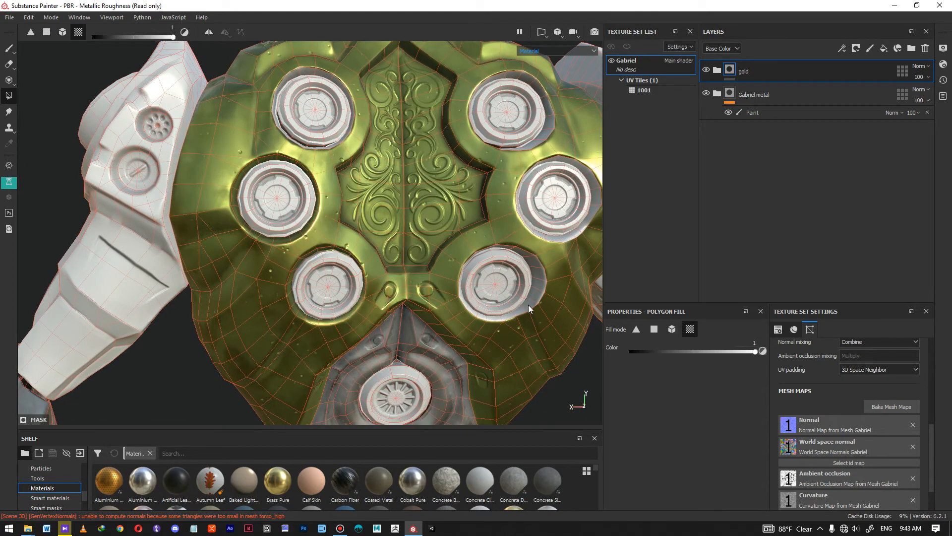
click(534, 290)
click(469, 311)
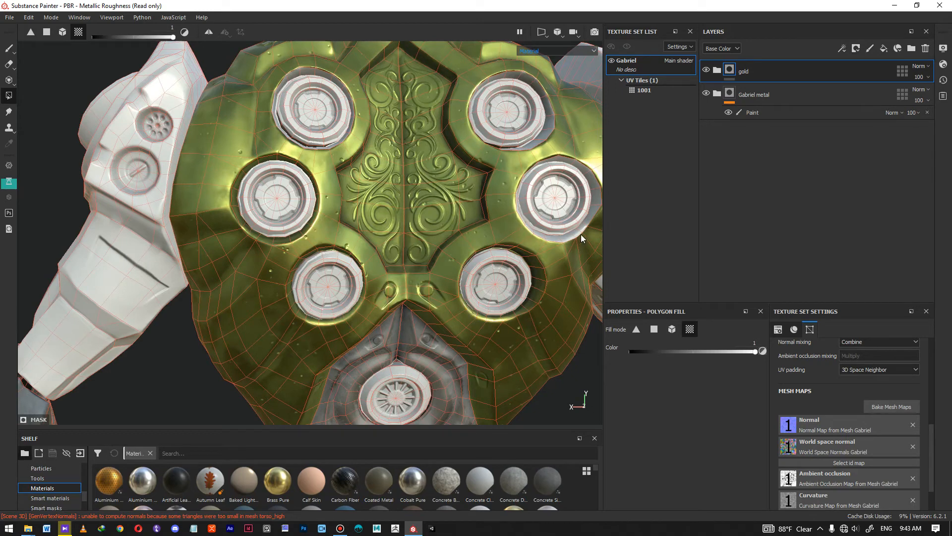
Add the recessed walls around the middle-right and upper round sockets on the back to the gold mask
click(579, 230)
click(591, 220)
alt+drag(574, 253, 528, 220)
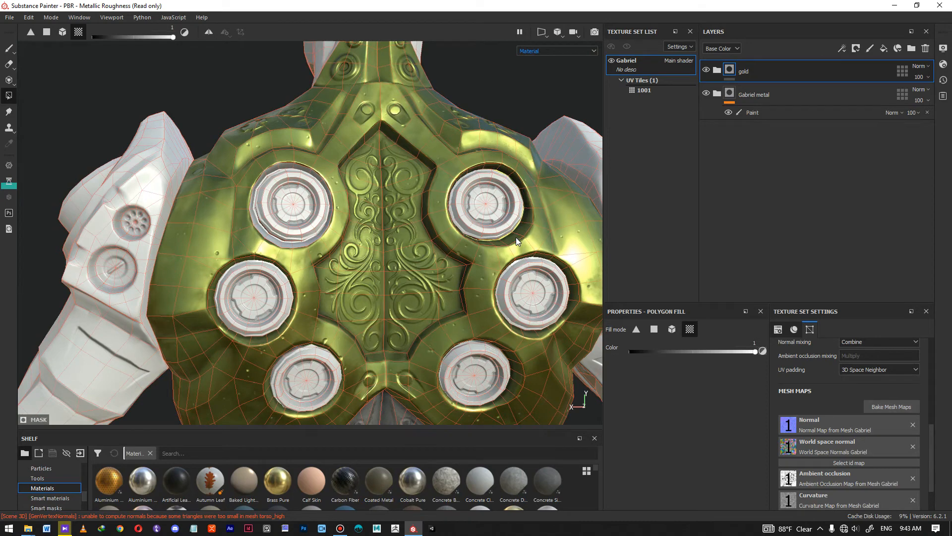
click(293, 245)
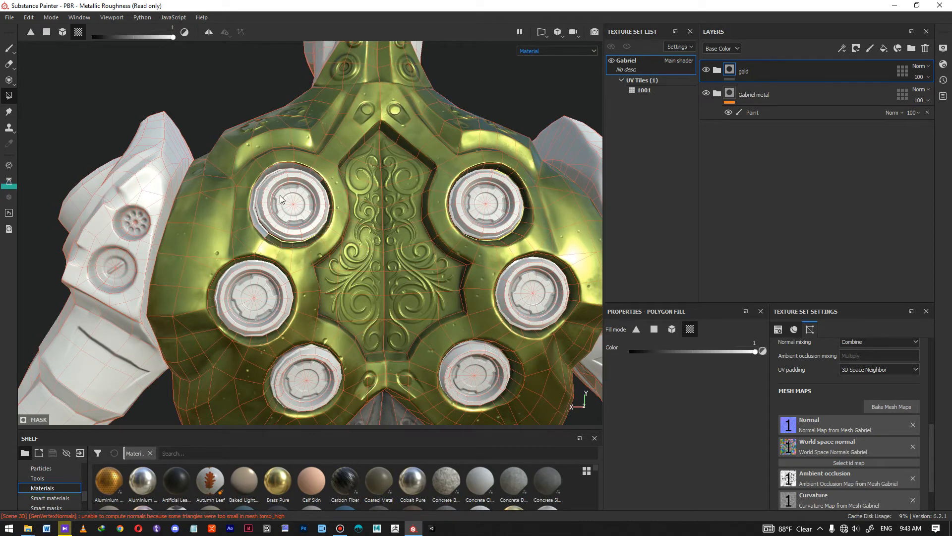
click(255, 227)
alt+drag(396, 231, 431, 219)
Save the project and fill the round back sockets and central vent in the Gabriel metal folder's mask with mesh fill
click(729, 93)
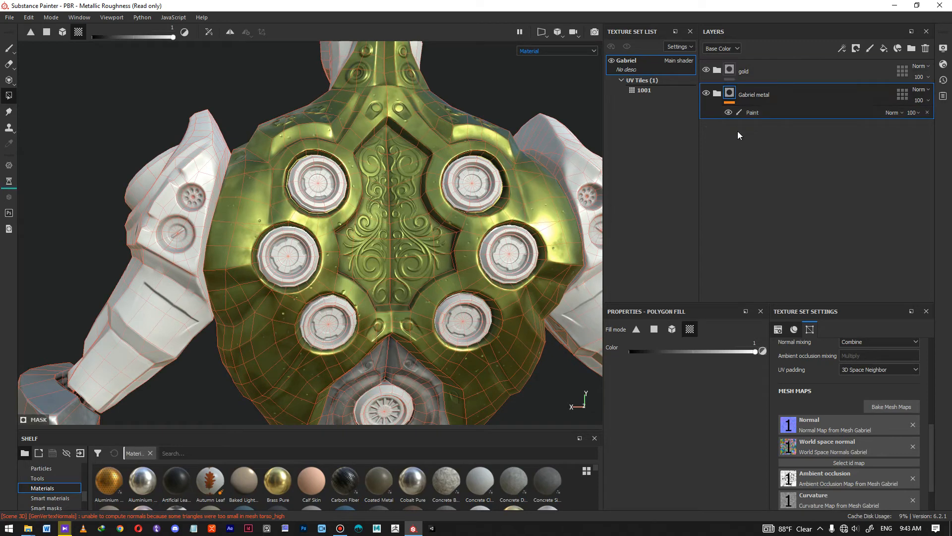
key(ctrl+s)
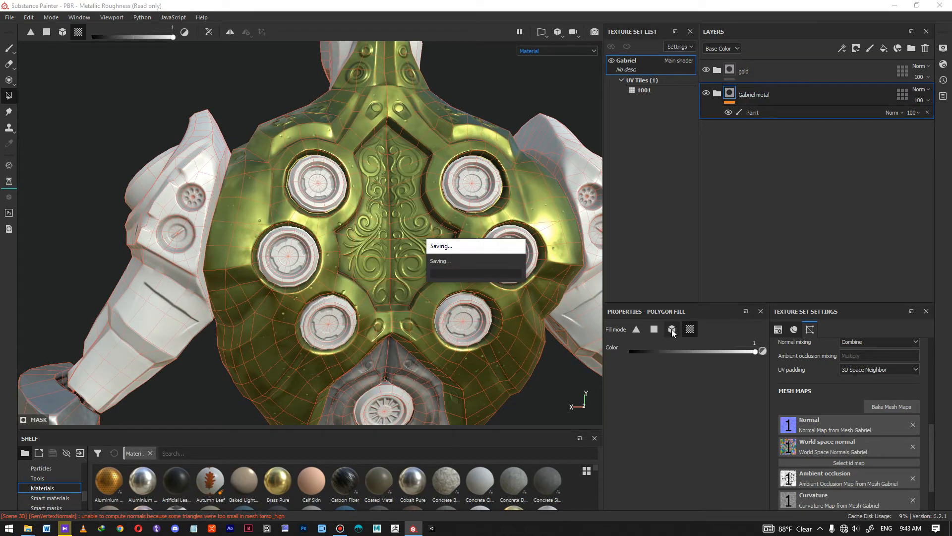
click(671, 329)
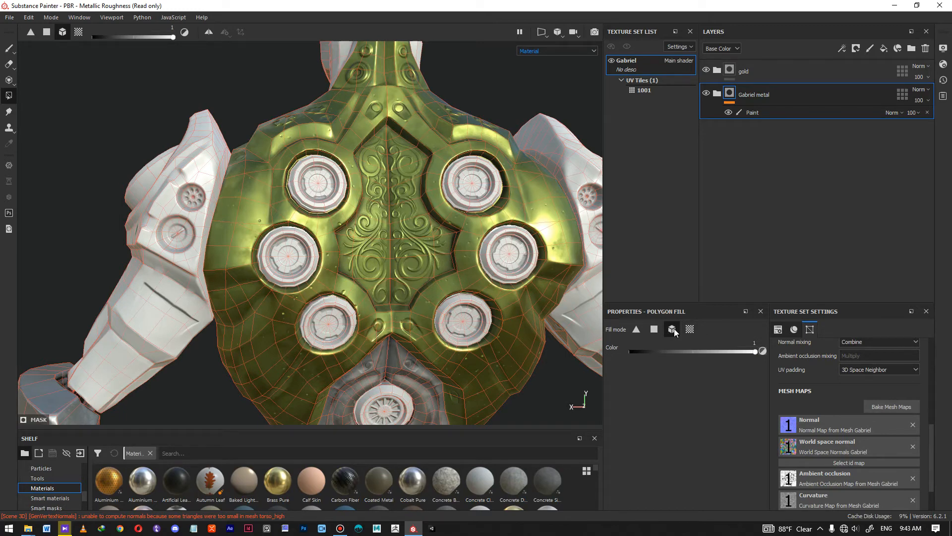
click(508, 250)
click(475, 189)
click(468, 318)
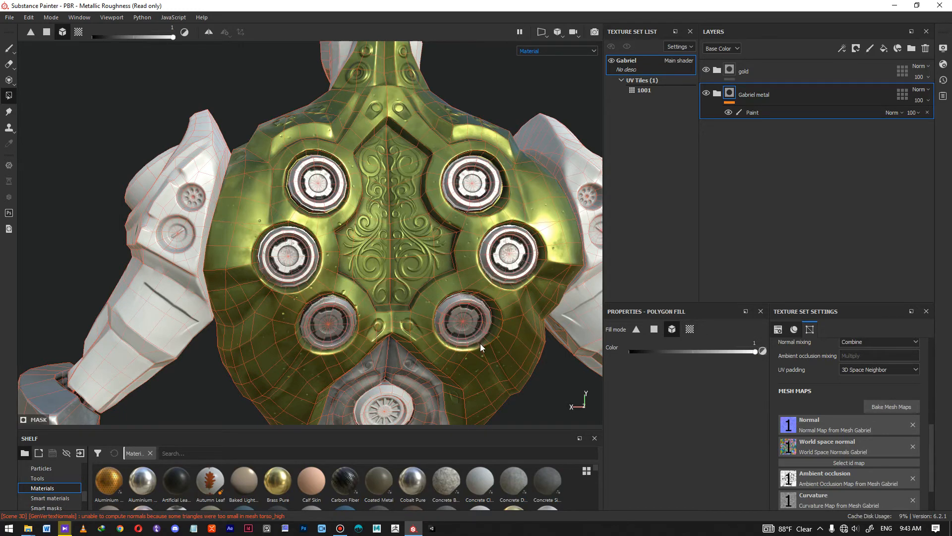
alt+middle_drag(480, 343, 427, 218)
mouse_move(532, 288)
alt+middle_down()
mouse_move(426, 327)
mouse_move(399, 319)
mouse_move(449, 235)
alt+middle_up()
alt+right_drag(448, 236, 238, 222)
key(1)
Set the hue of the gold folder's base layer color to 0.156
alt+middle_drag(384, 219, 353, 215)
alt+drag(352, 215, 430, 248)
alt+right_drag(430, 268, 462, 377)
alt+middle_drag(398, 240, 388, 244)
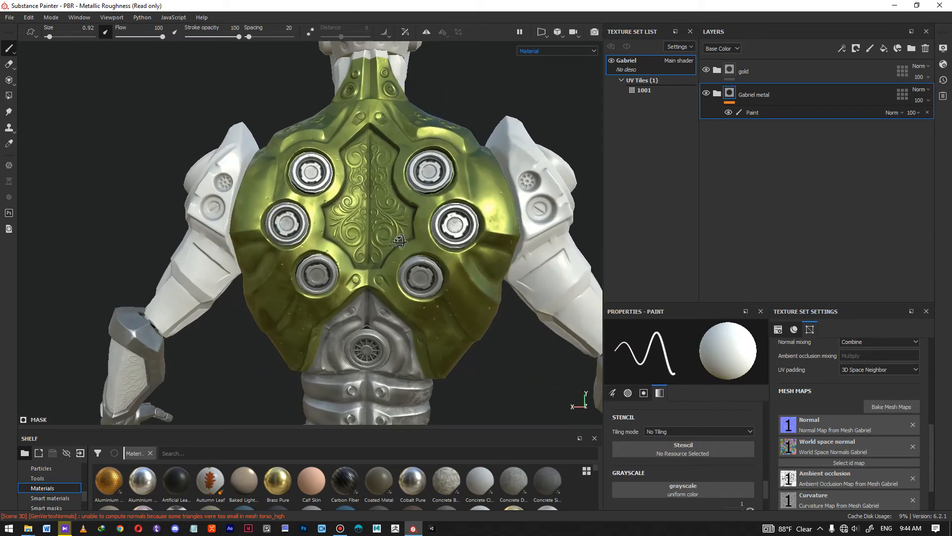
alt+right_drag(389, 244, 397, 253)
click(717, 70)
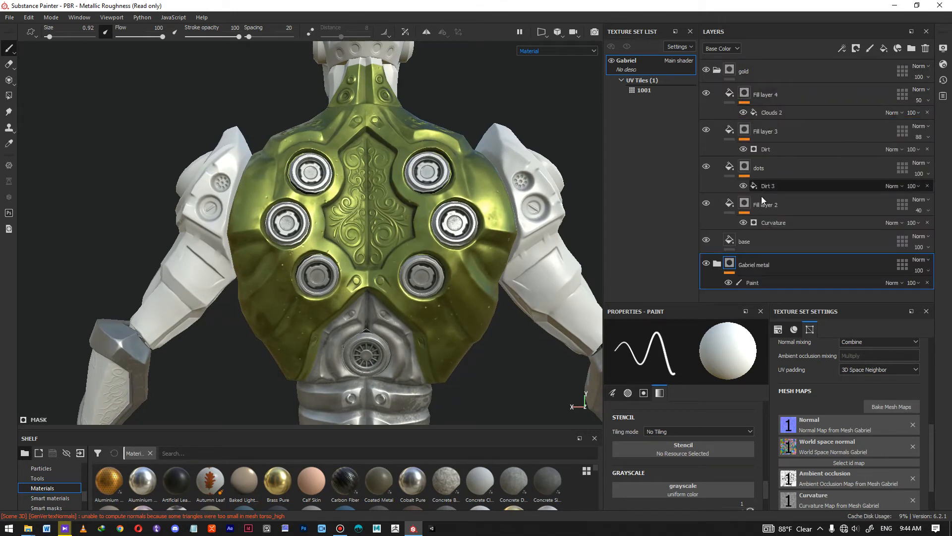
click(744, 241)
click(710, 427)
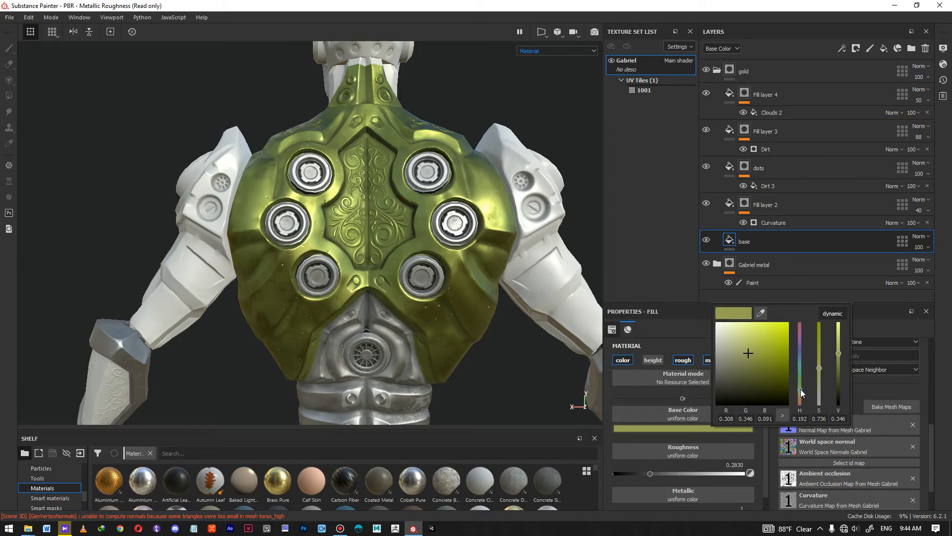
drag(801, 389, 802, 392)
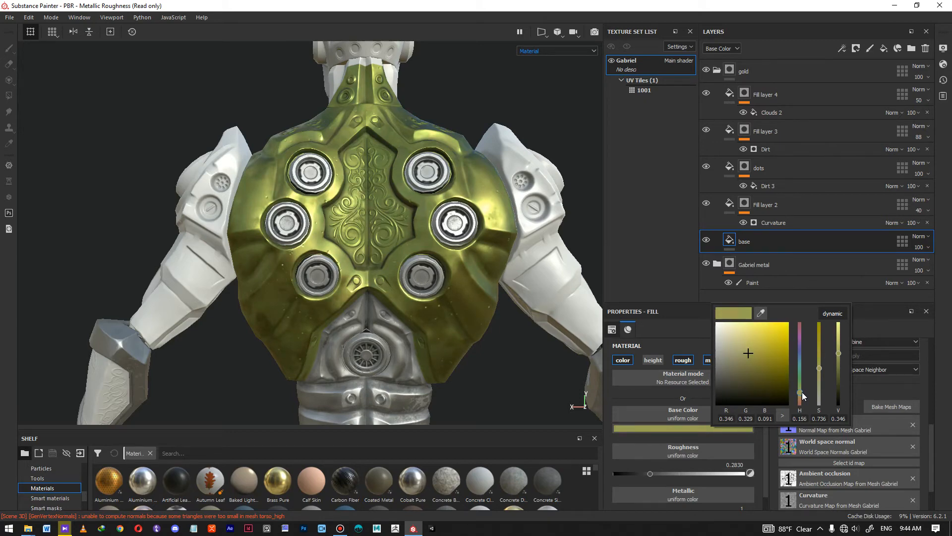
mouse_move(508, 321)
alt+mouse_down()
mouse_move(491, 298)
mouse_move(482, 316)
mouse_move(496, 325)
alt+mouse_up()
scroll(484, 284, down, 2)
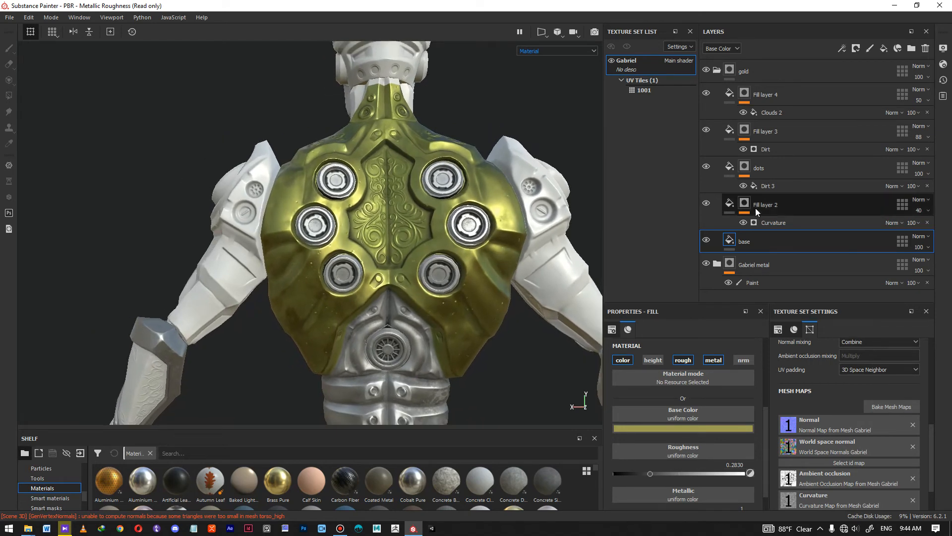
Fill both rear plates of the pelvis armor in the gold folder's mask with UV chunk polygon fill
scroll(456, 242, down, 5)
alt+middle_drag(472, 243, 443, 239)
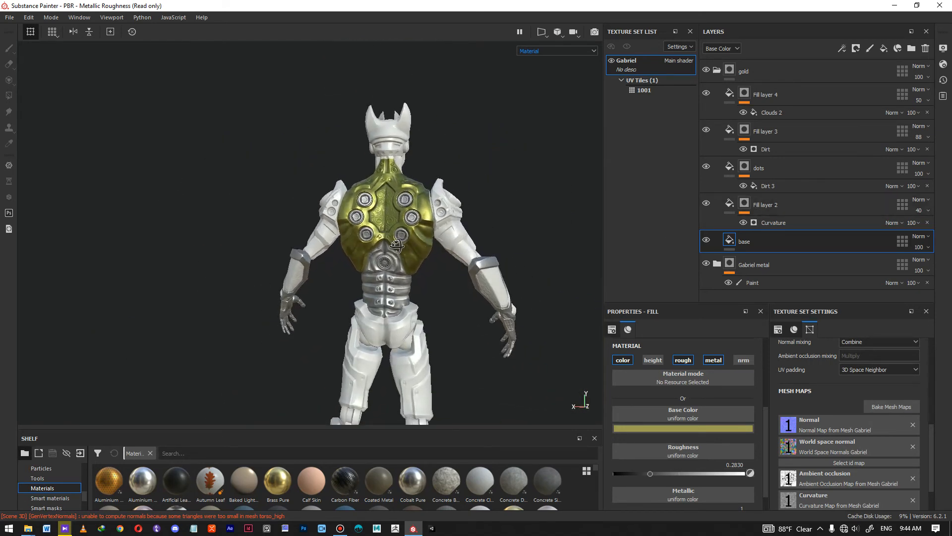
alt+right_drag(431, 358, 436, 240)
alt+drag(437, 240, 412, 217)
alt+right_drag(411, 218, 389, 173)
alt+drag(389, 174, 436, 205)
alt+right_drag(436, 205, 437, 275)
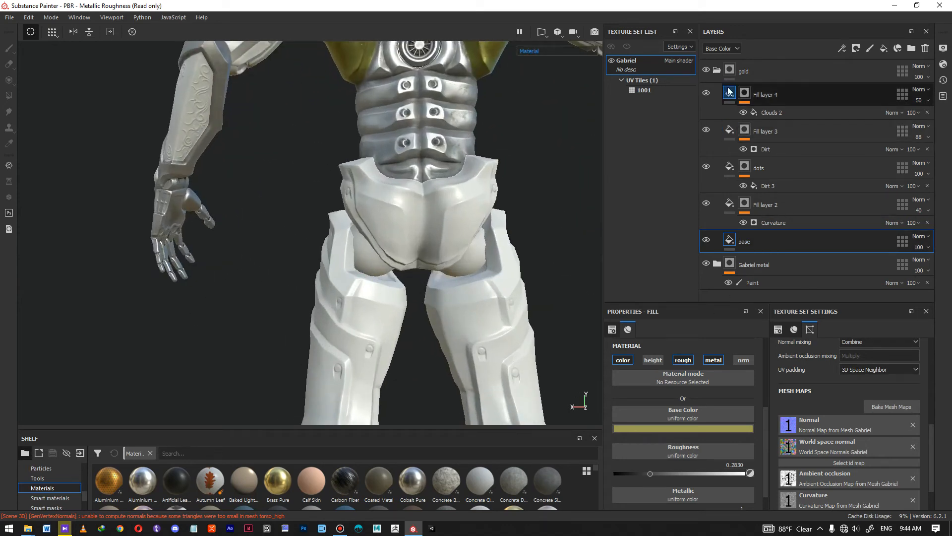
click(720, 72)
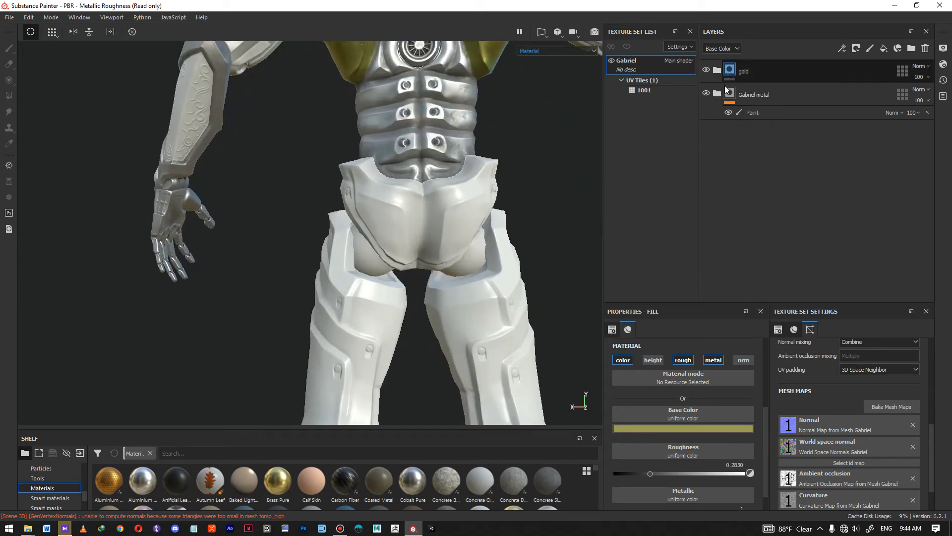
click(8, 96)
click(690, 330)
click(430, 230)
click(388, 219)
Add the upper rim surfaces and side of the rear pelvis armor to the gold folder's mask
alt+right_drag(401, 225, 521, 377)
alt+middle_drag(369, 162, 418, 222)
alt+drag(418, 222, 455, 255)
click(465, 230)
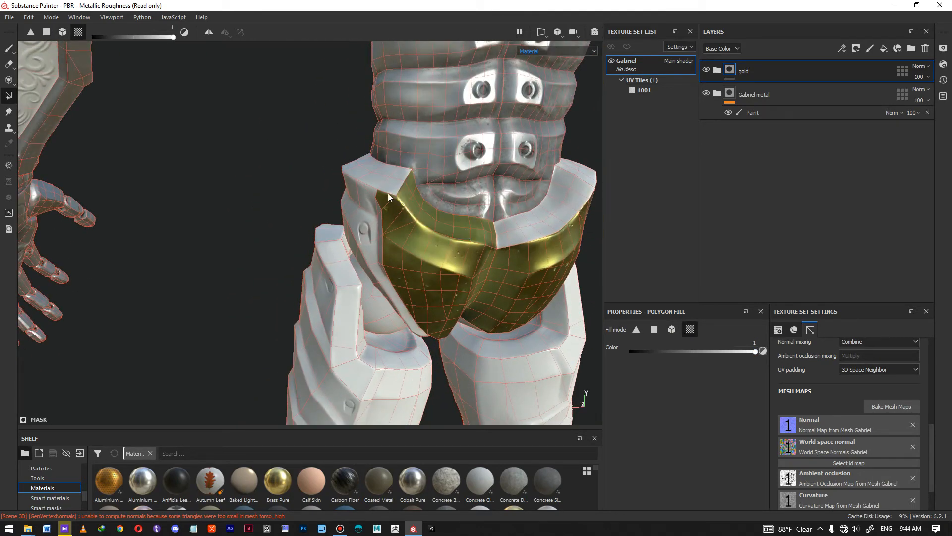
click(388, 197)
click(522, 225)
Fill the front rim, center plate and side surfaces of the pelvis armor in the gold folder's mask with UV chunk fill
alt+drag(312, 271, 427, 270)
alt+right_drag(427, 269, 370, 261)
alt+middle_drag(336, 263, 474, 228)
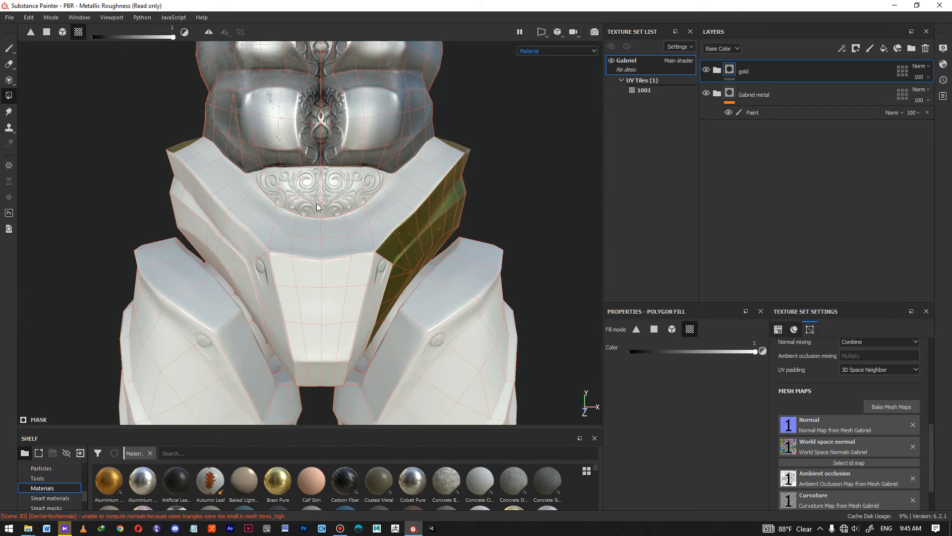
click(208, 166)
click(295, 260)
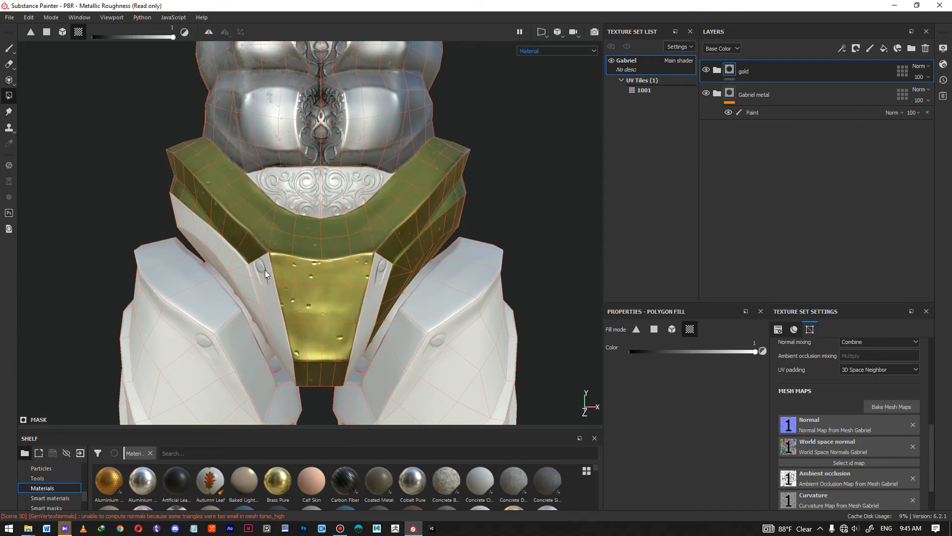
click(377, 277)
click(265, 278)
click(240, 265)
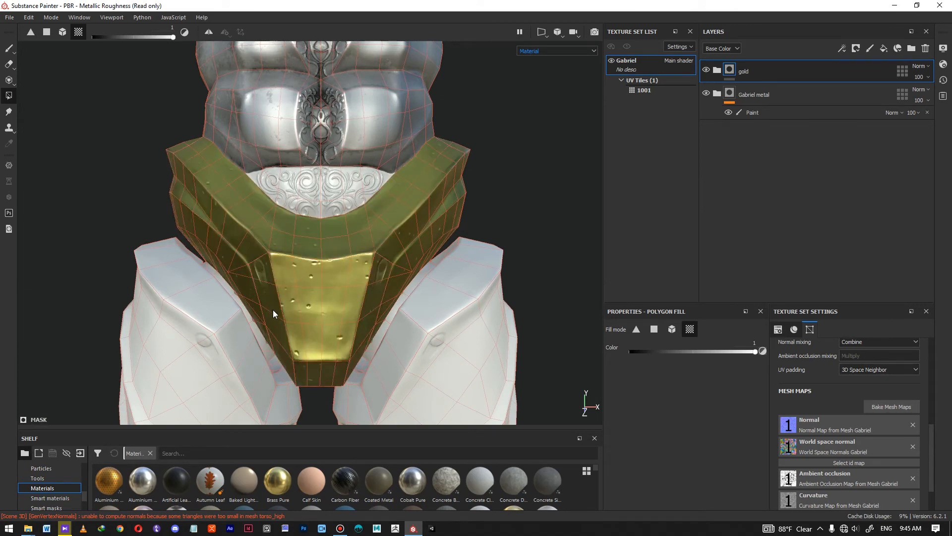
Fill the outer thigh plates of both legs in the gold folder's mask with polygon fill
alt+middle_drag(340, 372, 388, 290)
alt+drag(388, 293, 493, 274)
alt+right_drag(493, 274, 65, 211)
alt+drag(65, 211, 150, 266)
alt+drag(224, 205, 415, 305)
alt+middle_drag(415, 301, 391, 233)
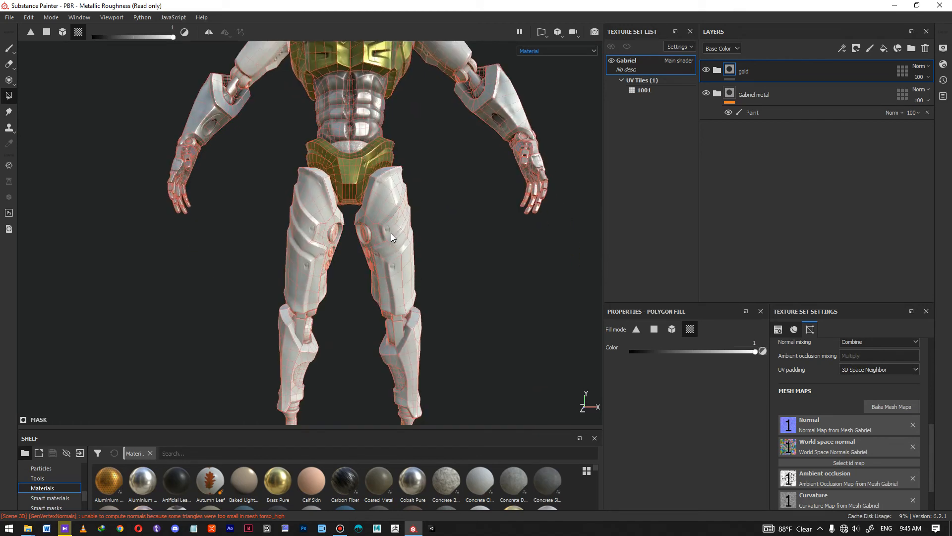
alt+right_drag(391, 234, 416, 336)
key(1)
alt+drag(443, 266, 436, 236)
alt+middle_drag(436, 236, 404, 214)
alt+drag(405, 214, 470, 252)
alt+right_drag(470, 252, 448, 233)
alt+middle_drag(448, 234, 430, 238)
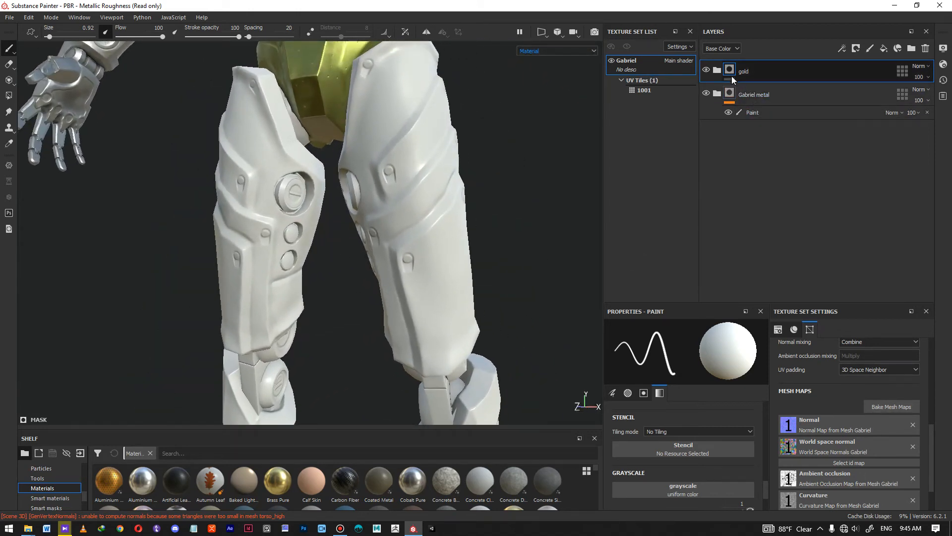
click(6, 96)
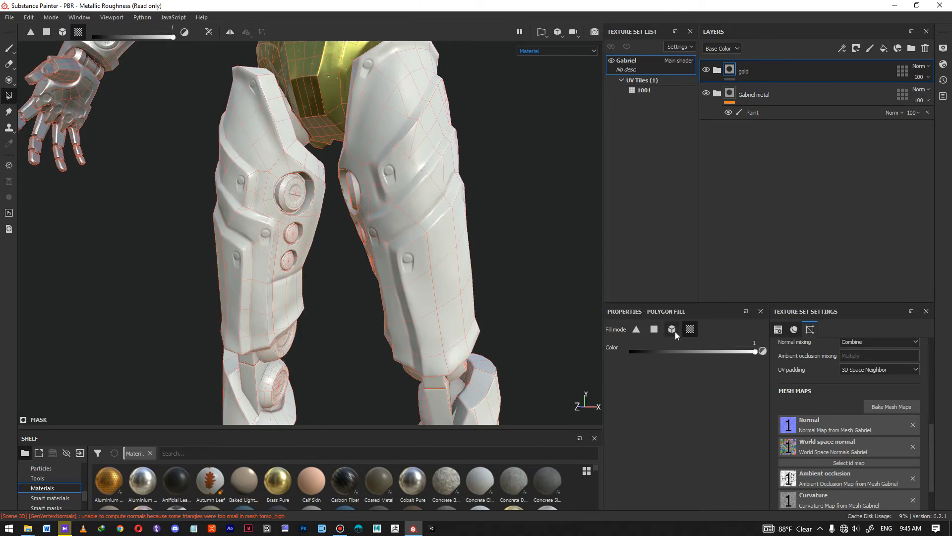
click(456, 203)
alt+drag(419, 255, 297, 244)
shift+right_drag(329, 248, 348, 265)
click(317, 290)
alt+drag(317, 293, 249, 213)
Remove the excess upper thigh polygons from the gold folder's mask using quad polygon fill with color 0
click(653, 329)
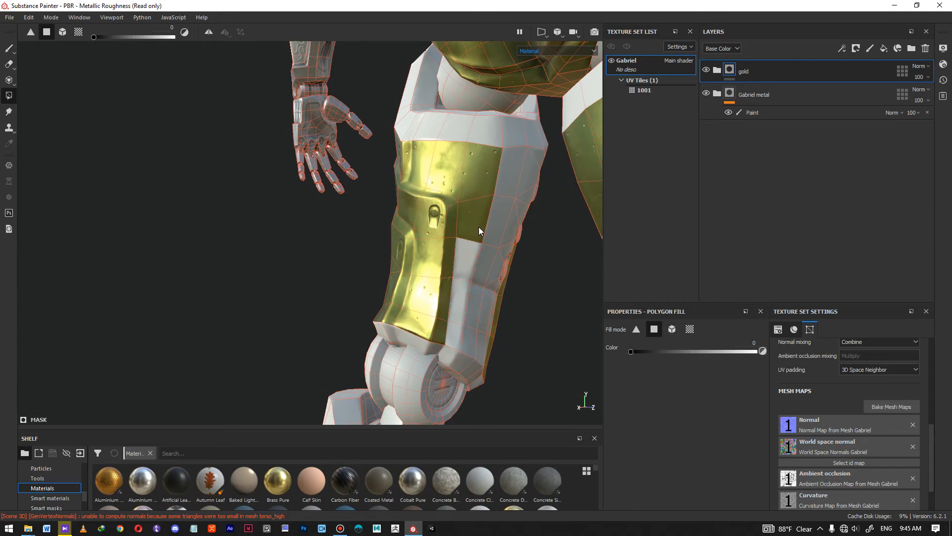
alt+drag(459, 184, 438, 172)
scroll(426, 145, up, 1)
click(422, 146)
scroll(396, 145, up, 4)
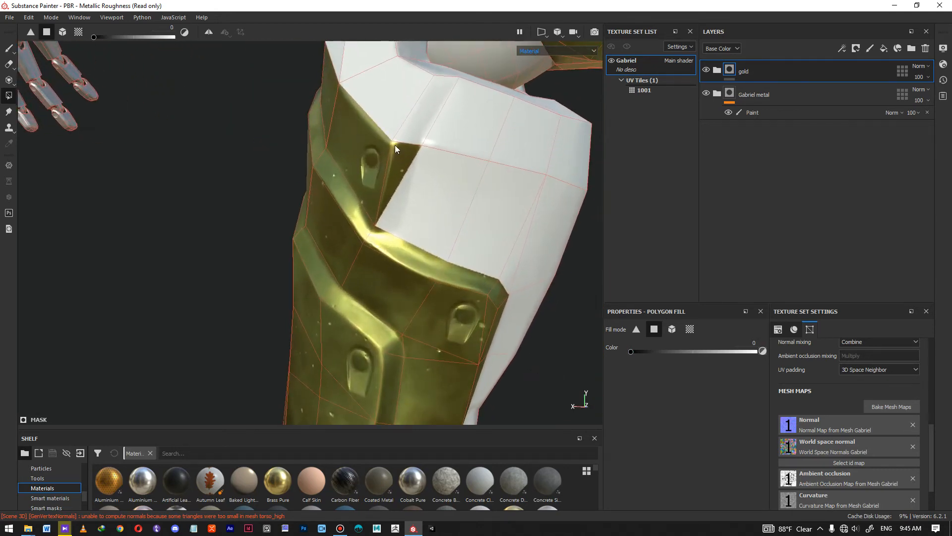
scroll(395, 144, up, 2)
alt+right_drag(498, 192, 451, 148)
alt+middle_drag(451, 149, 427, 196)
mouse_move(427, 195)
alt+right_down()
mouse_move(430, 278)
mouse_move(431, 263)
alt+right_up()
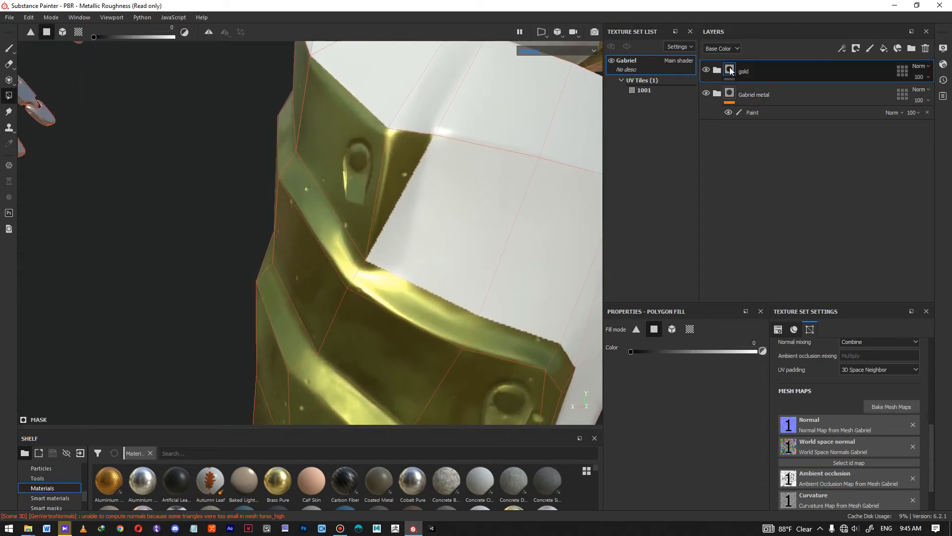
Add a paint effect to the gold folder's mask, then reselect the mask with the polygon fill tool
right_click(729, 69)
click(792, 275)
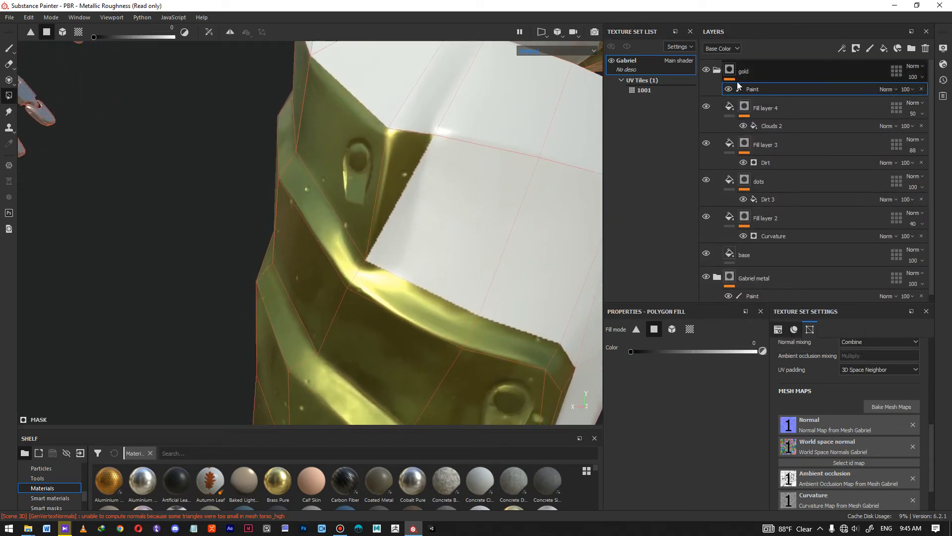
click(8, 47)
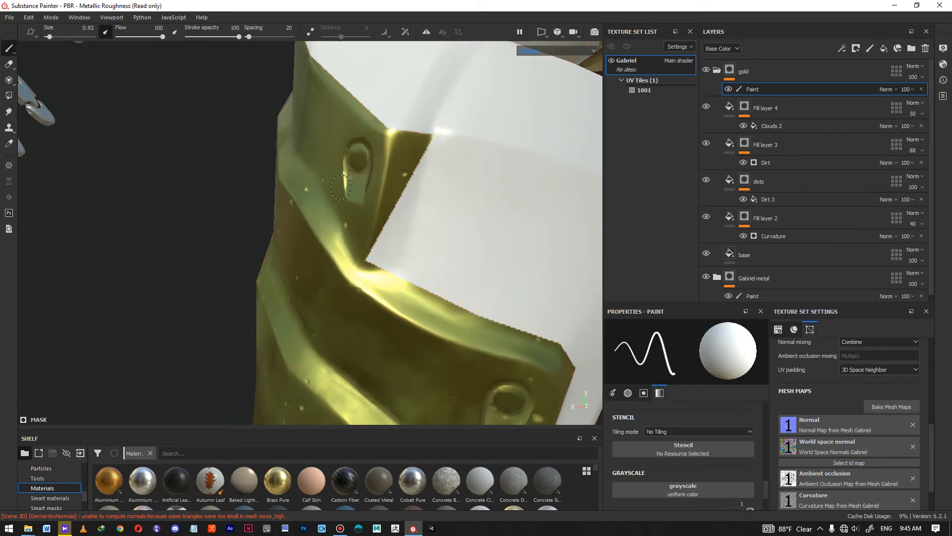
alt+right_drag(400, 198, 427, 274)
mouse_move(427, 275)
alt+mouse_down()
mouse_move(394, 181)
mouse_move(373, 320)
alt+mouse_up()
alt+middle_drag(349, 257, 347, 189)
alt+drag(347, 189, 465, 275)
alt+middle_drag(407, 209, 399, 306)
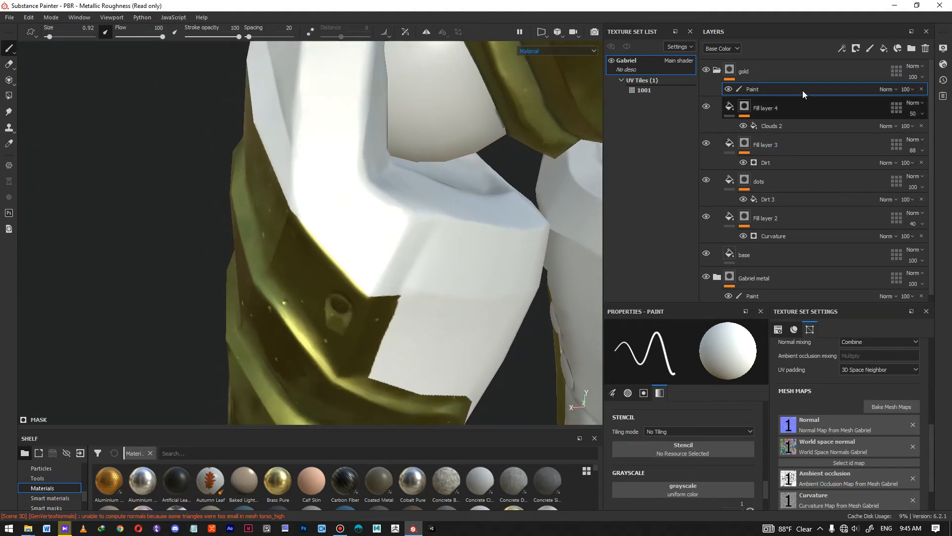
click(730, 70)
click(9, 95)
Examine the gold and metal coverage on the thighs, pelvis and torso from several angles and under different lighting
alt+drag(394, 282, 558, 189)
scroll(285, 164, up, 5)
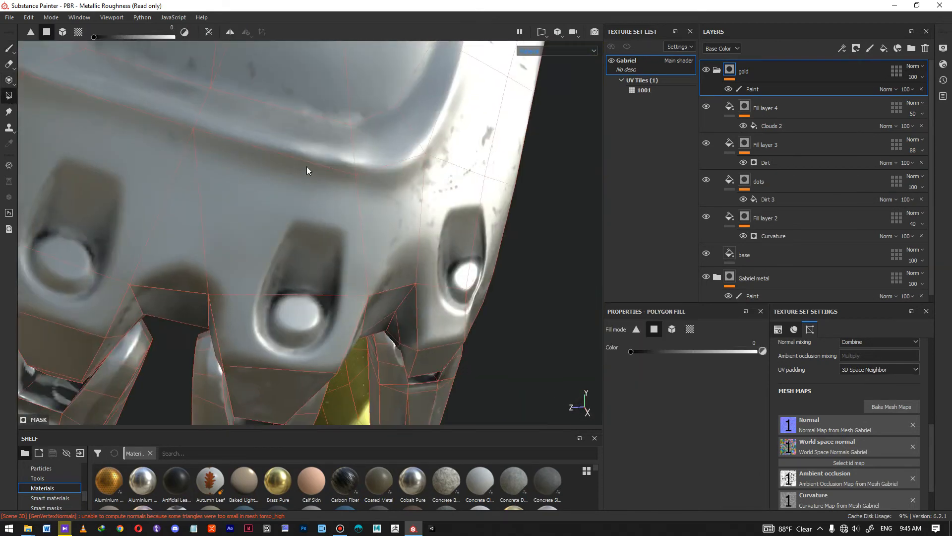
scroll(538, 233, down, 5)
alt+drag(537, 234, 676, 225)
scroll(293, 209, down, 5)
alt+drag(292, 223, 395, 238)
shift+right_drag(415, 239, 380, 239)
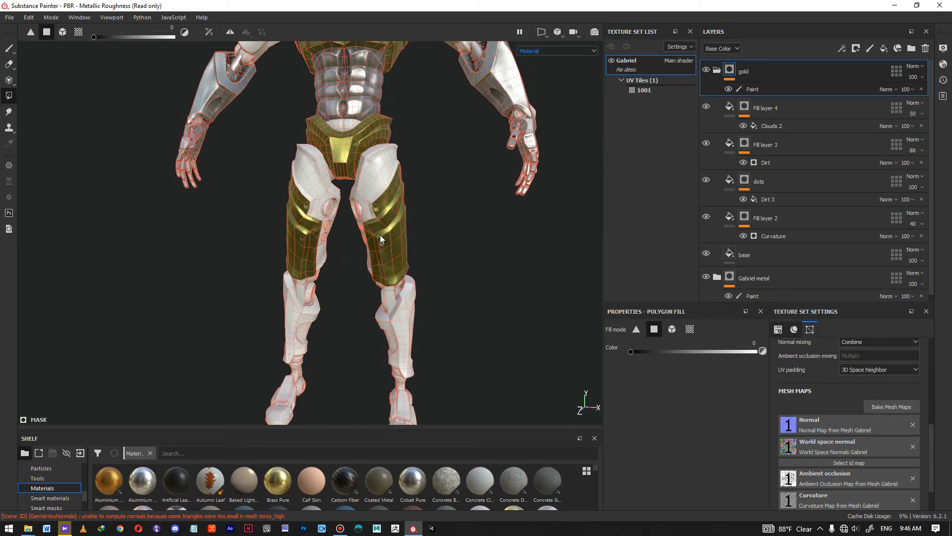
alt+drag(411, 225, 407, 249)
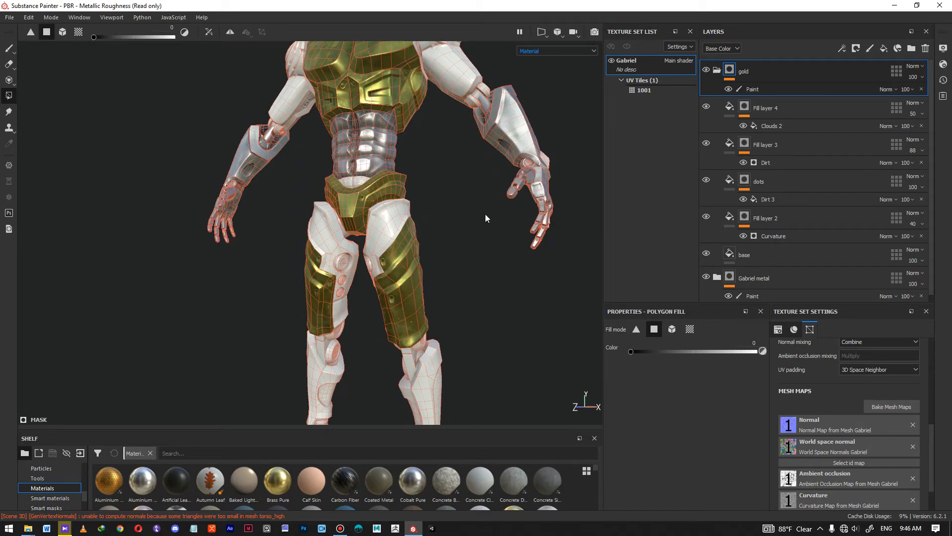
alt+drag(502, 251, 512, 221)
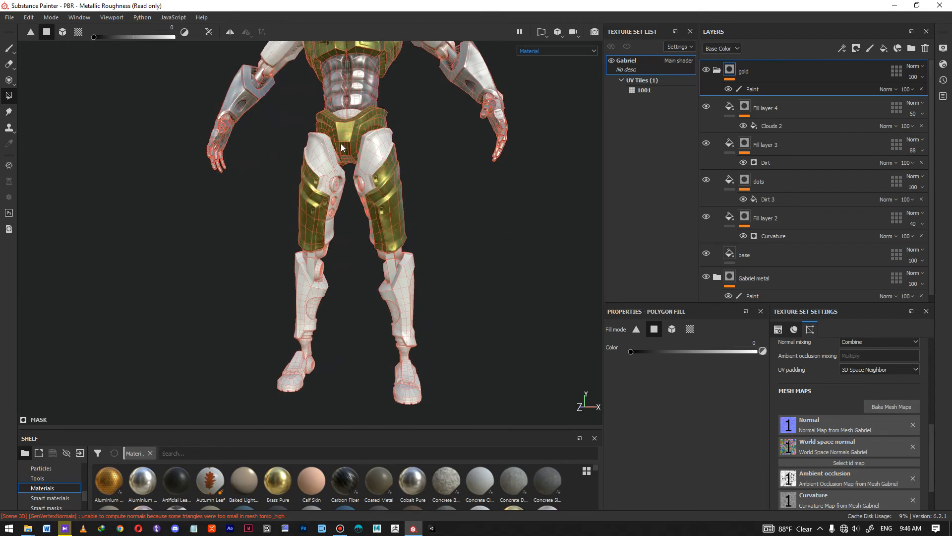
scroll(369, 148, up, 3)
alt+drag(369, 148, 417, 209)
alt+drag(346, 285, 413, 218)
alt+right_drag(412, 219, 375, 283)
mouse_move(375, 283)
alt+mouse_down()
mouse_move(383, 306)
mouse_move(404, 270)
mouse_move(421, 278)
mouse_move(394, 318)
mouse_move(373, 323)
mouse_move(379, 270)
mouse_move(375, 278)
alt+mouse_up()
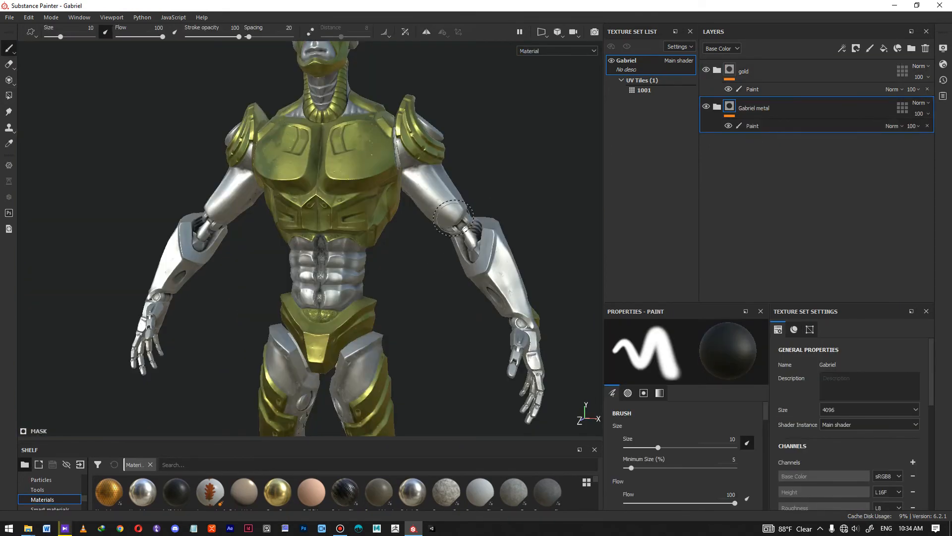
Review the textured character from front, back and side, including the head and helmet
alt+right_drag(446, 245, 363, 269)
alt+drag(363, 270, 31, 279)
shift+right_drag(351, 245, 392, 293)
alt+middle_drag(429, 322, 407, 246)
alt+drag(433, 311, 342, 298)
alt+middle_drag(357, 208, 341, 308)
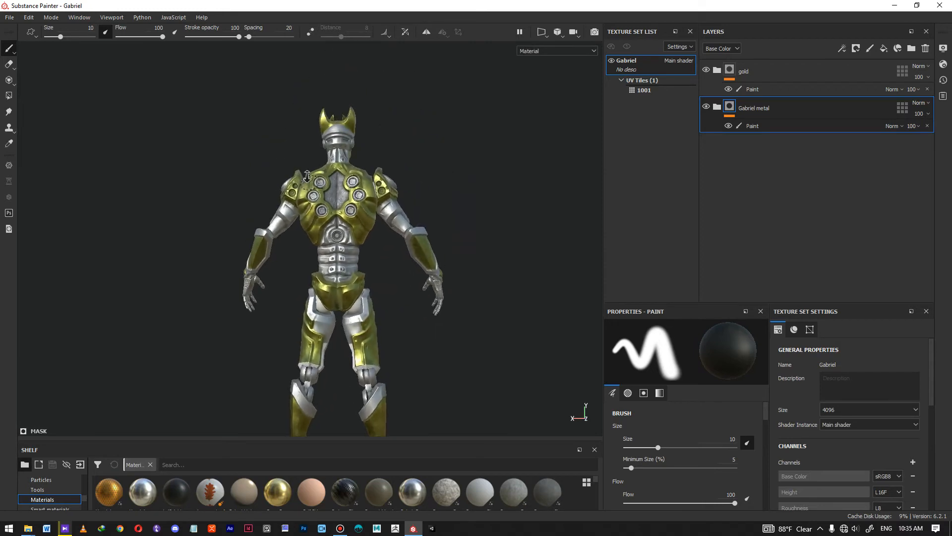
alt+right_drag(318, 278, 357, 258)
mouse_move(343, 239)
alt+mouse_down()
mouse_move(341, 260)
mouse_move(690, 251)
alt+mouse_up()
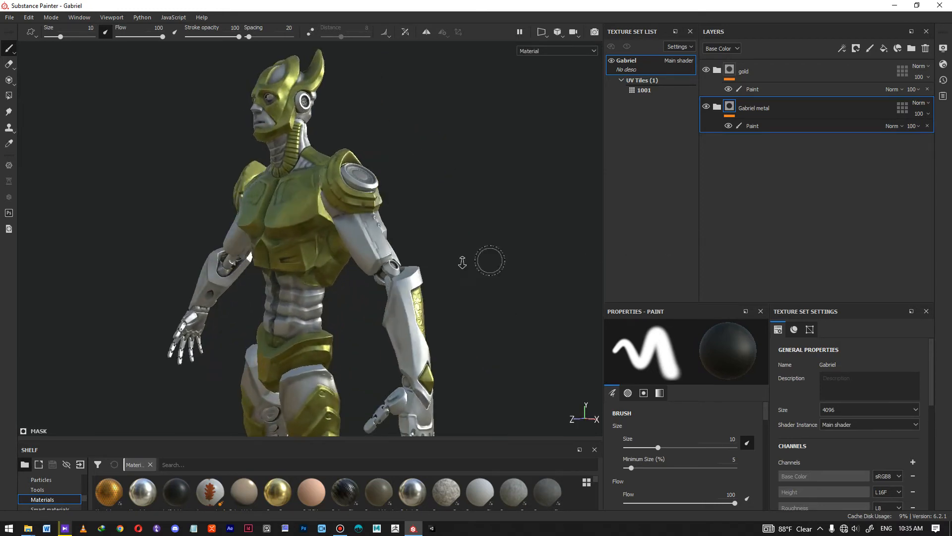
shift+right_drag(383, 234, 458, 234)
alt+middle_drag(337, 279, 347, 218)
alt+drag(347, 218, 348, 205)
alt+middle_drag(367, 174, 374, 209)
scroll(355, 189, up, 5)
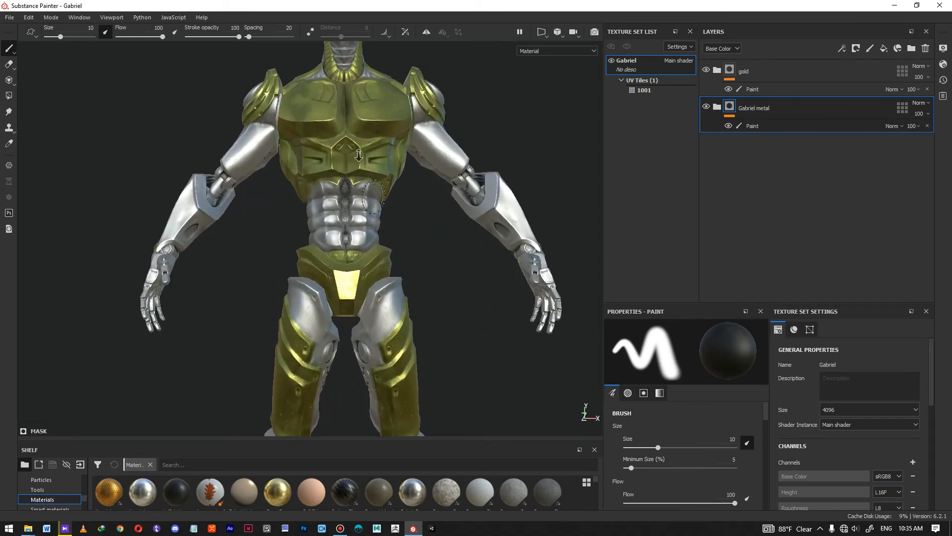
alt+middle_drag(346, 169, 354, 304)
alt+middle_drag(350, 79, 353, 247)
scroll(352, 198, up, 4)
alt+drag(427, 248, 383, 218)
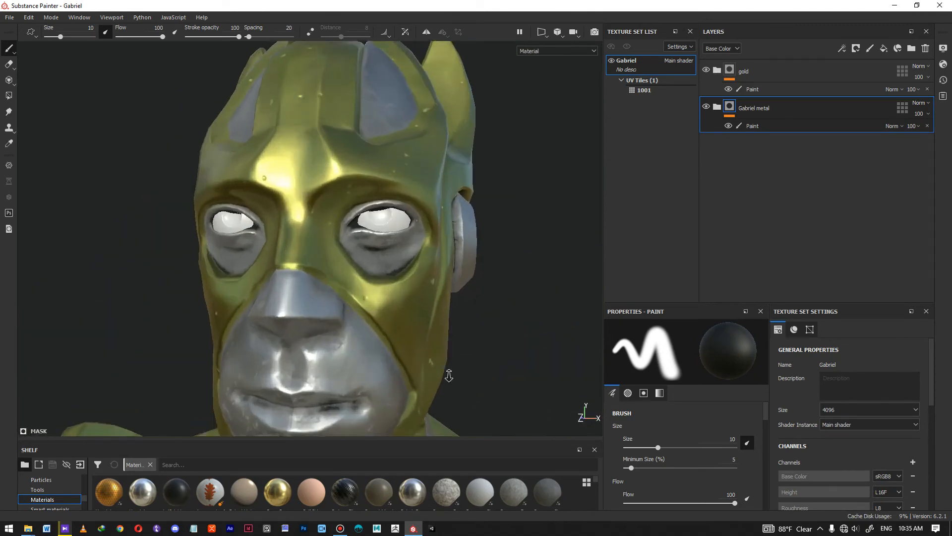
Frame the robot's eyes closely and reduce the brush size to 0.56
alt+right_drag(449, 376, 361, 276)
alt+drag(361, 277, 400, 243)
key(bracketleft)
key(bracketleft)
key(bracketleft)
key(bracketleft)
key(bracketleft)
key(bracketleft)
key(bracketleft)
key(bracketleft)
key(bracketleft)
key(bracketleft)
key(bracketleft)
key(bracketleft)
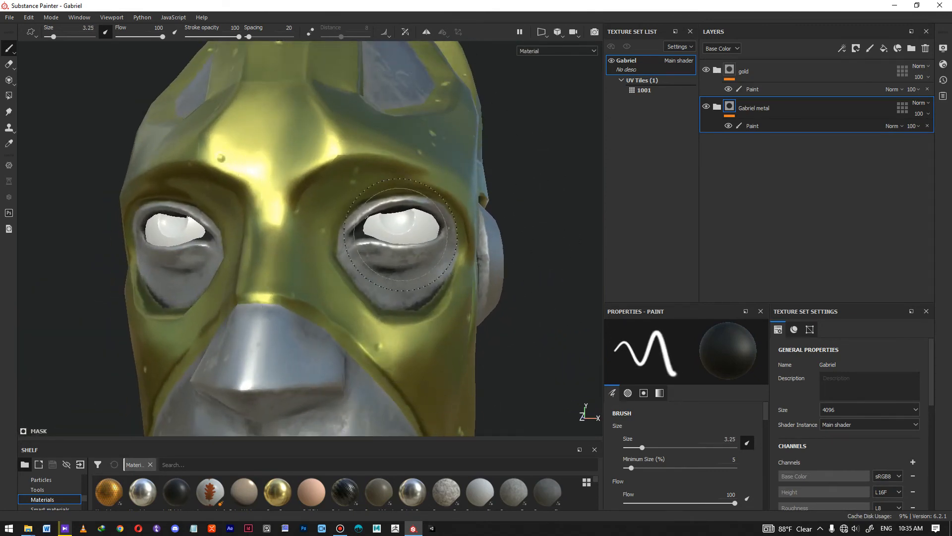
alt+drag(407, 214, 409, 265)
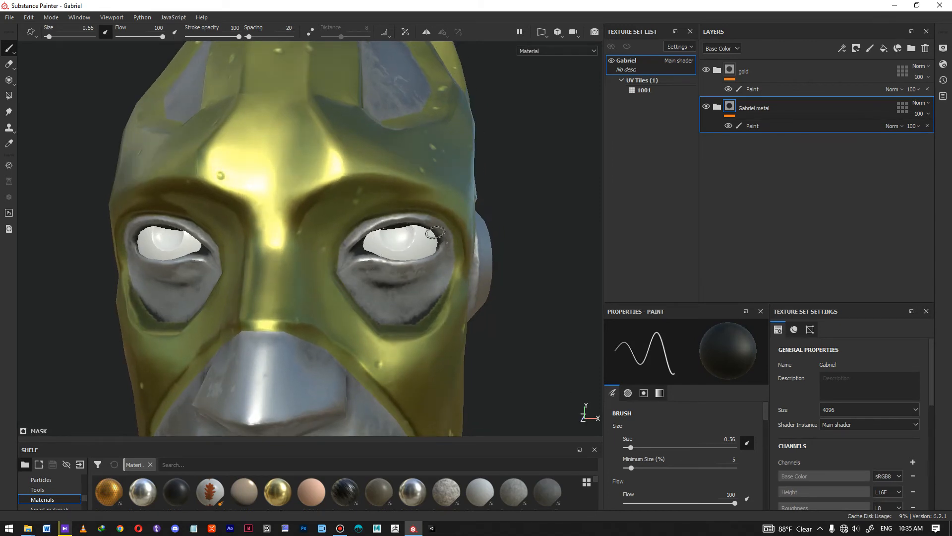
alt+drag(529, 247, 467, 249)
Add a fill layer above the gold folder, group it into a folder and name the folder eyes
click(795, 64)
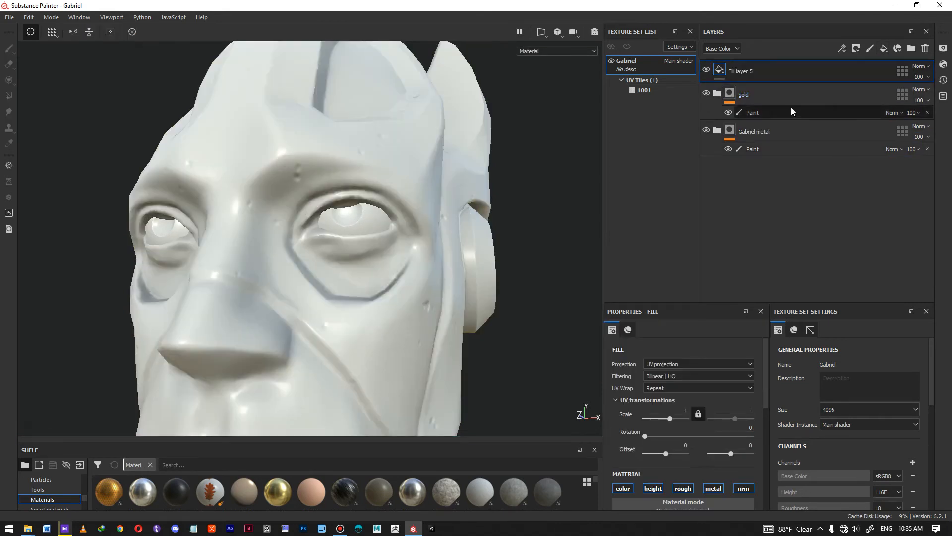
key(ctrl+g)
double_click(737, 72)
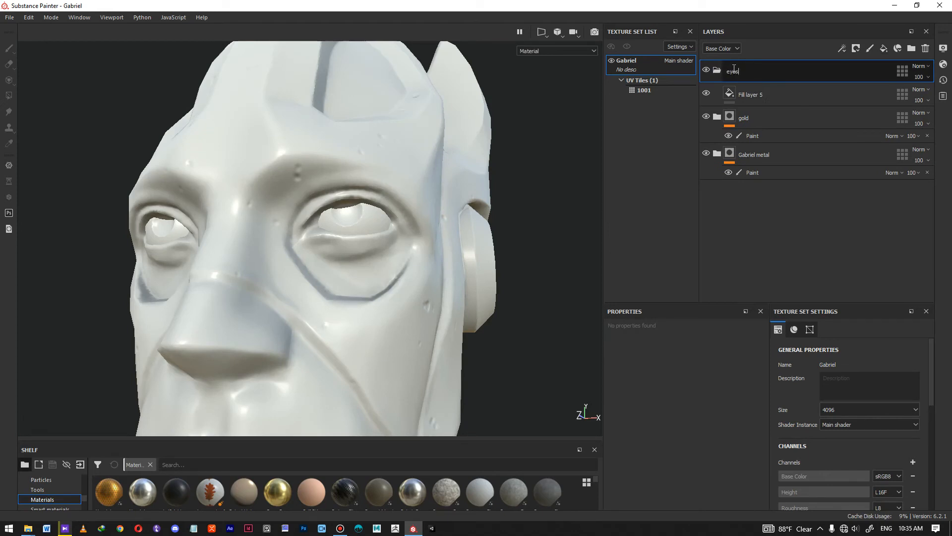
Limit the fill layer in the eyes folder to the color channel, disabling height, roughness, metallic and normal
click(764, 95)
scroll(701, 447, down, 3)
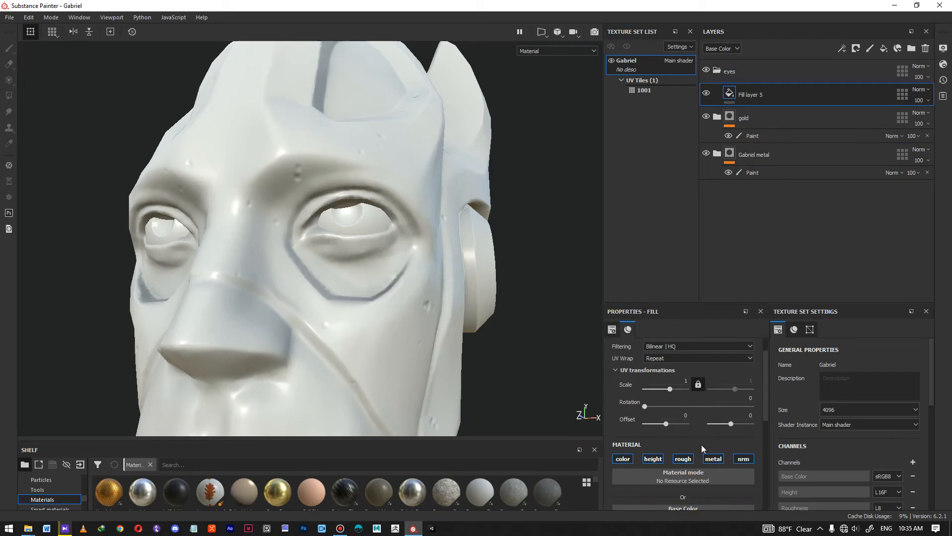
click(622, 399)
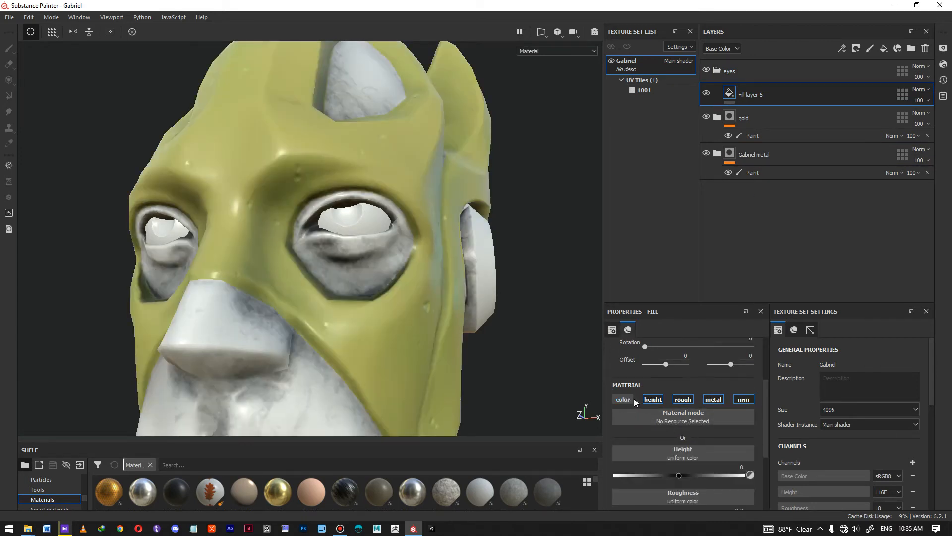
click(653, 399)
click(683, 399)
click(714, 399)
click(744, 399)
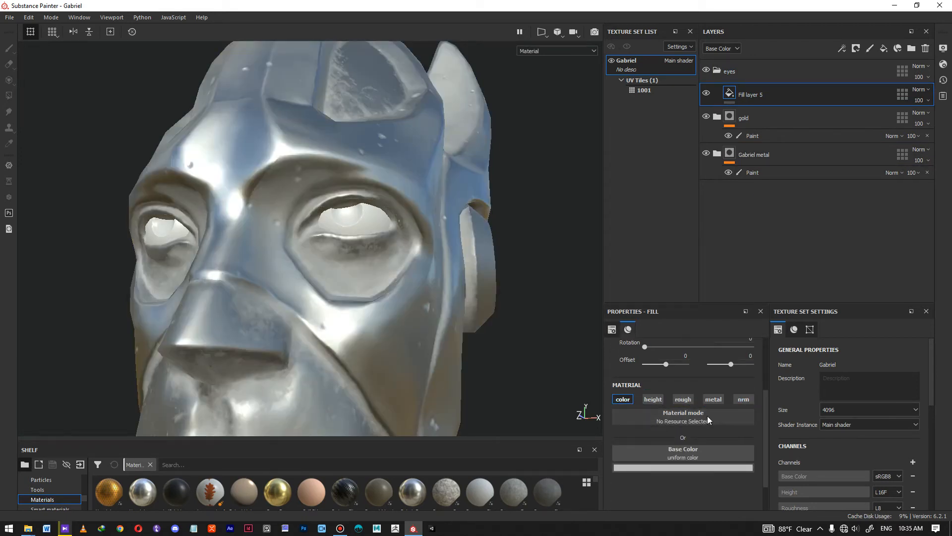
Add an Emissive channel to the texture set and enable it on the eyes fill layer
click(913, 461)
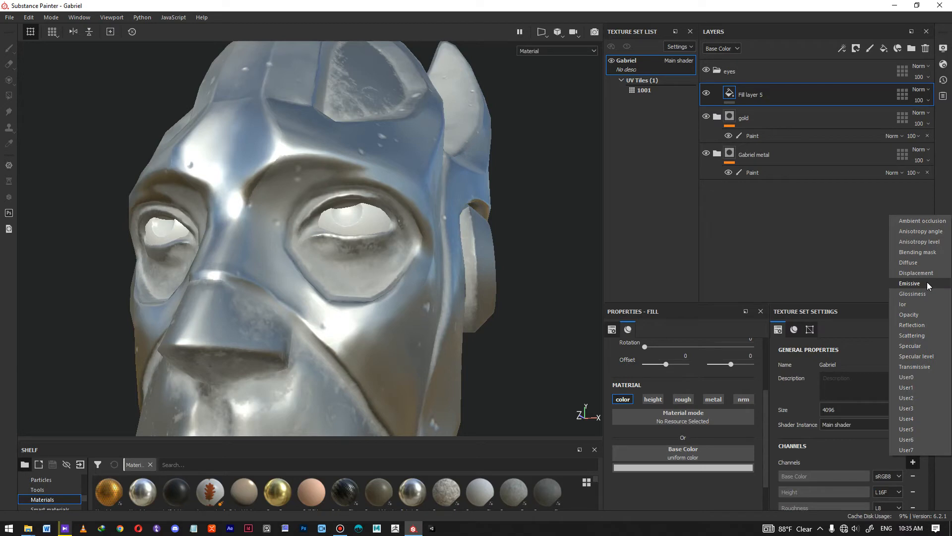
click(910, 283)
click(739, 399)
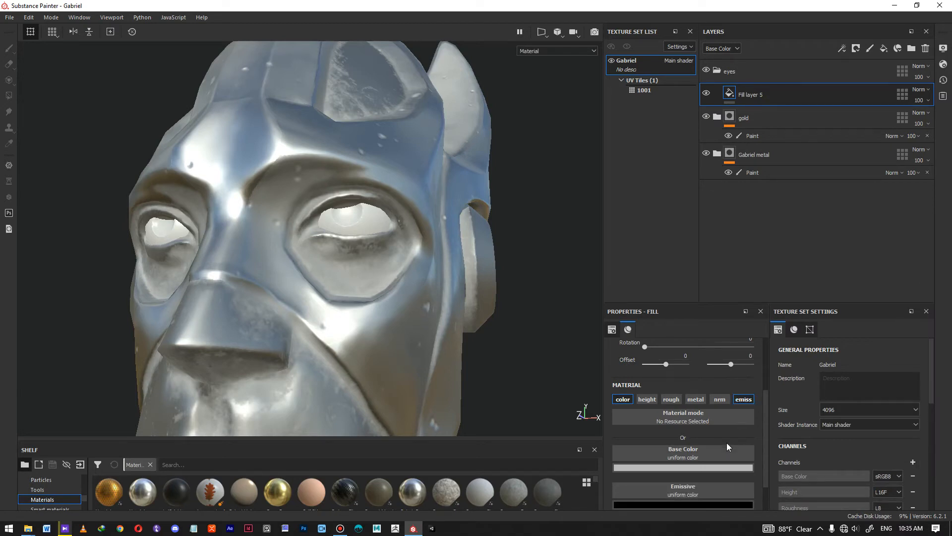
Set the eyes fill layer's emissive color to light cyan and sample the same color for its base color
scroll(709, 439, down, 1)
click(686, 465)
mouse_move(704, 395)
mouse_down()
mouse_move(677, 351)
mouse_move(681, 370)
mouse_up()
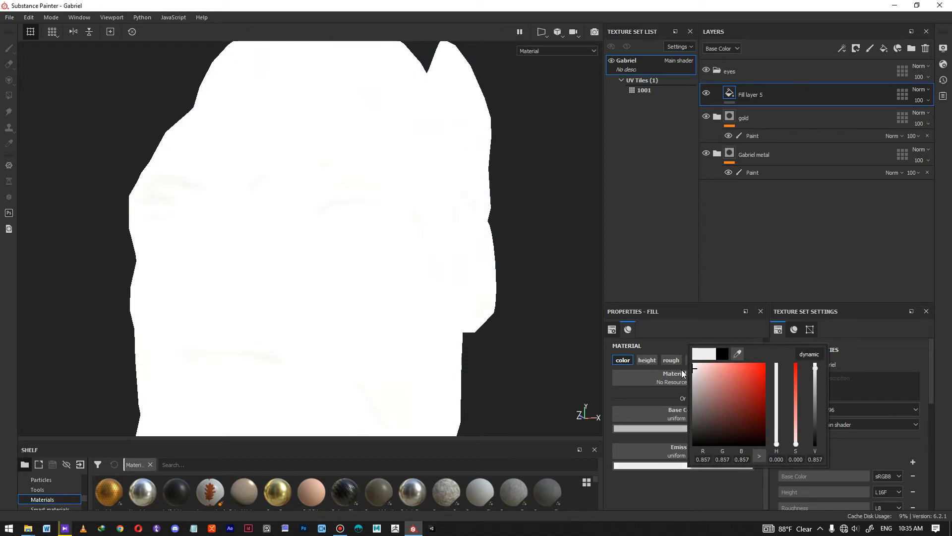
click(776, 408)
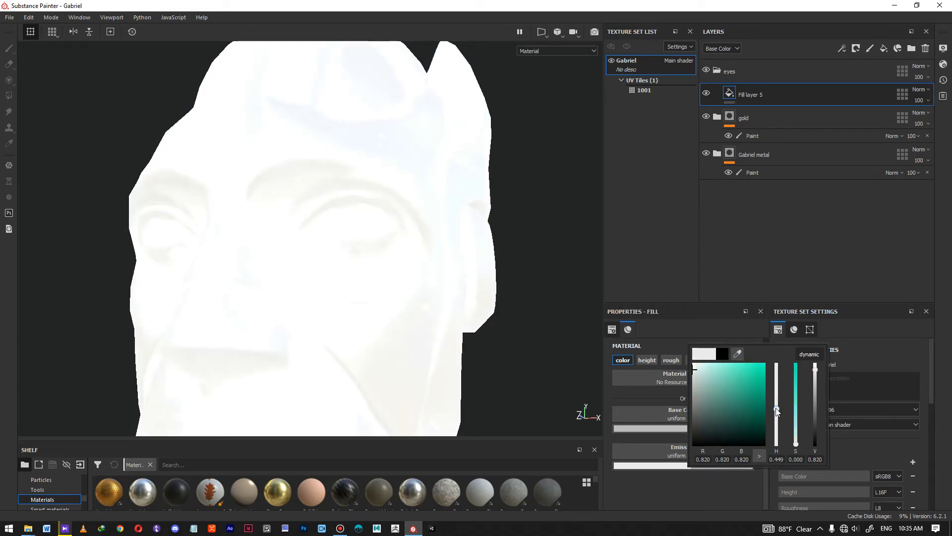
drag(777, 406, 776, 405)
drag(715, 369, 726, 376)
click(684, 429)
drag(733, 326, 694, 467)
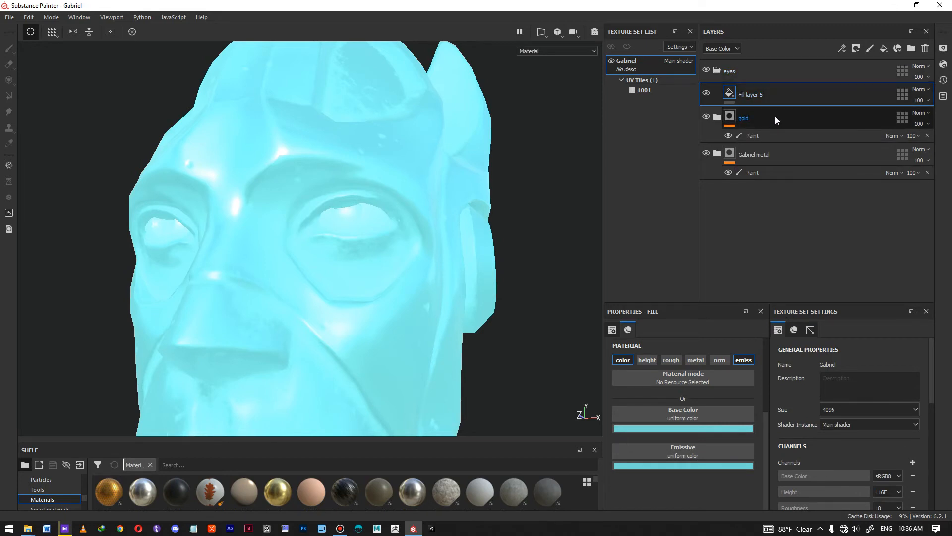
Add a mask to the eyes folder
click(780, 67)
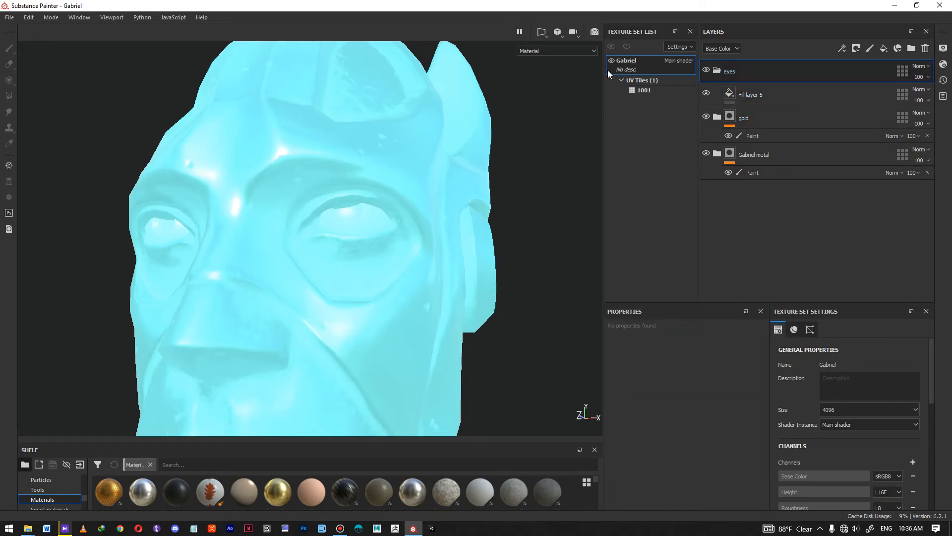
right_click(767, 75)
click(814, 91)
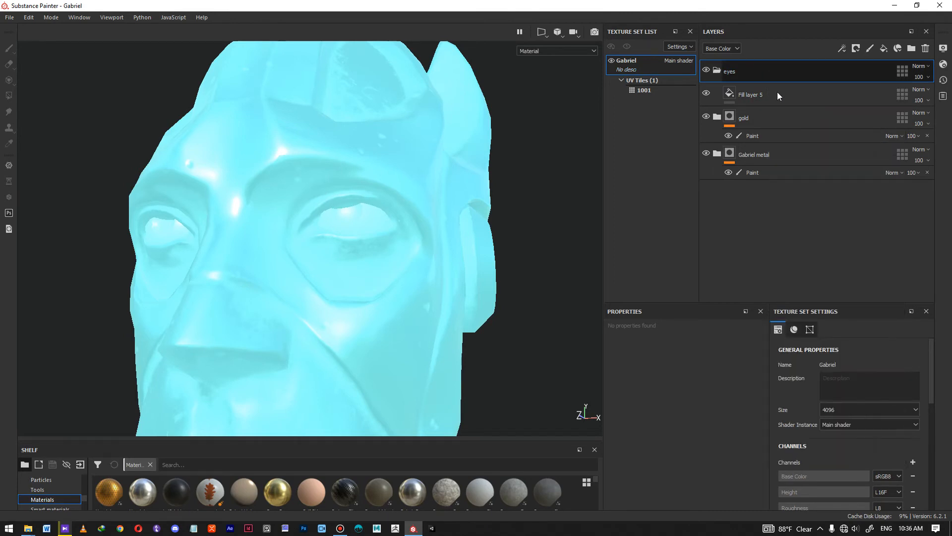
Reveal the eyeballs in the eyes folder's mask with Polygon Fill set to mesh fill mode
click(9, 96)
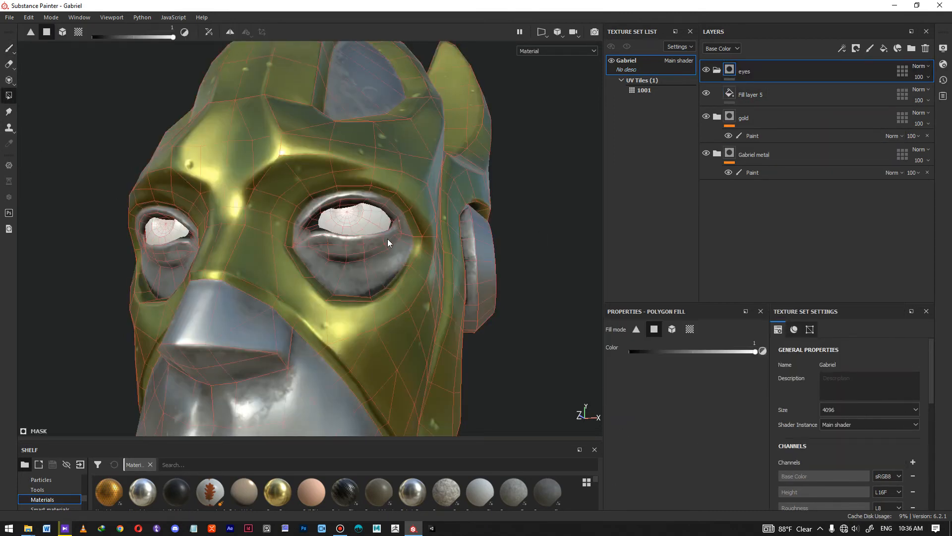
key(f)
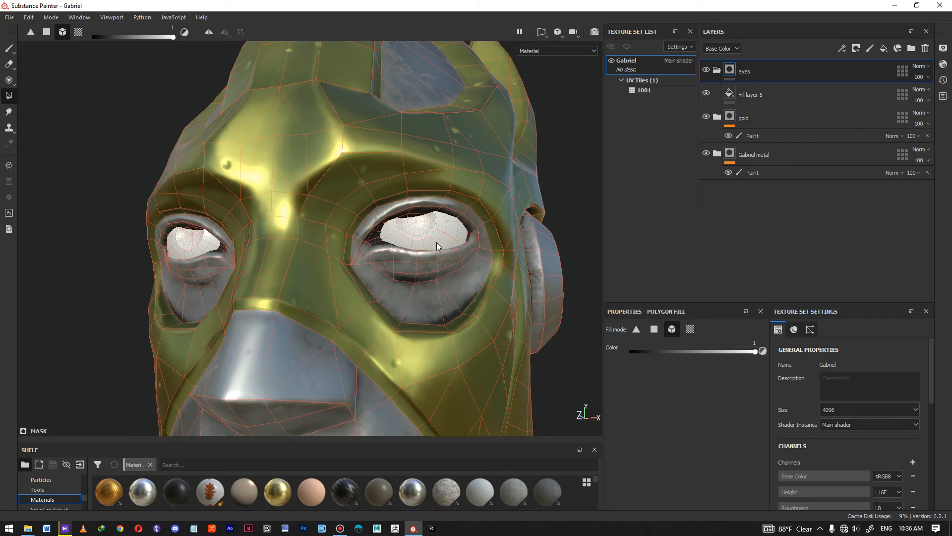
click(437, 242)
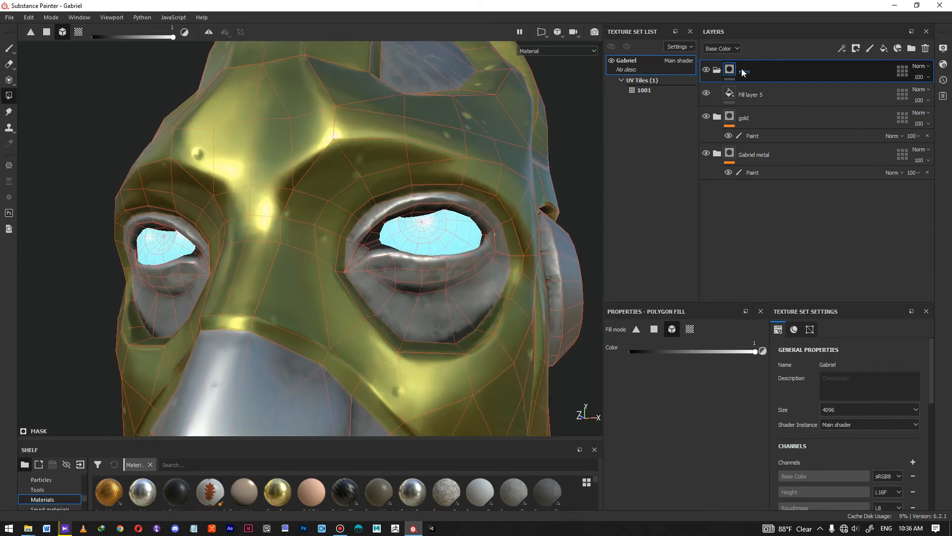
Rename the fill layer in the eyes folder as blue light and add a black mask to it
click(777, 94)
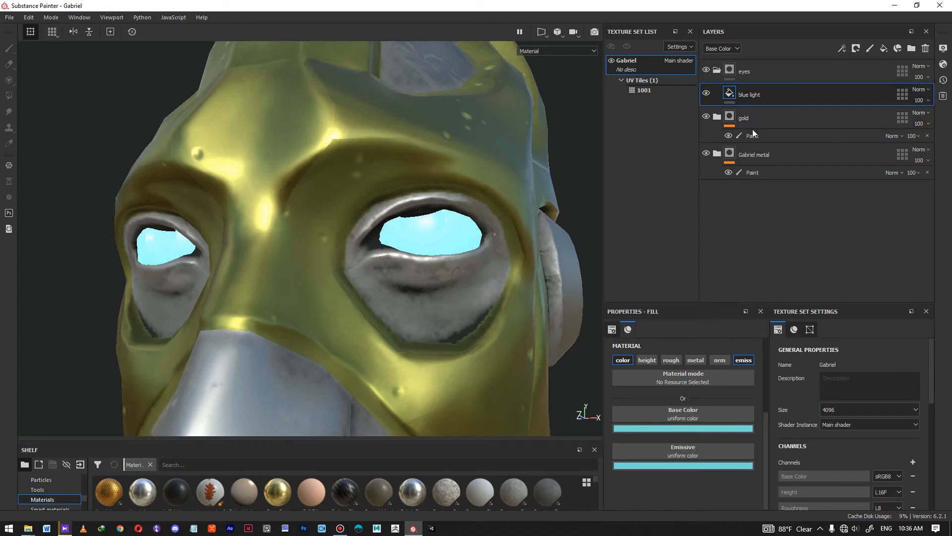
right_click(757, 91)
click(805, 106)
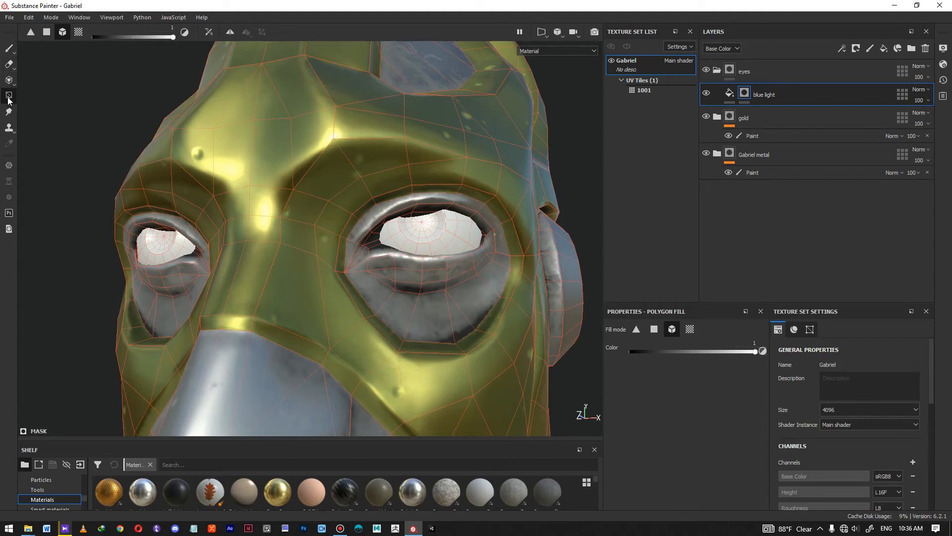
Reveal only the irises in the blue light layer's mask with Polygon Fill set to UV chunk mode
click(690, 330)
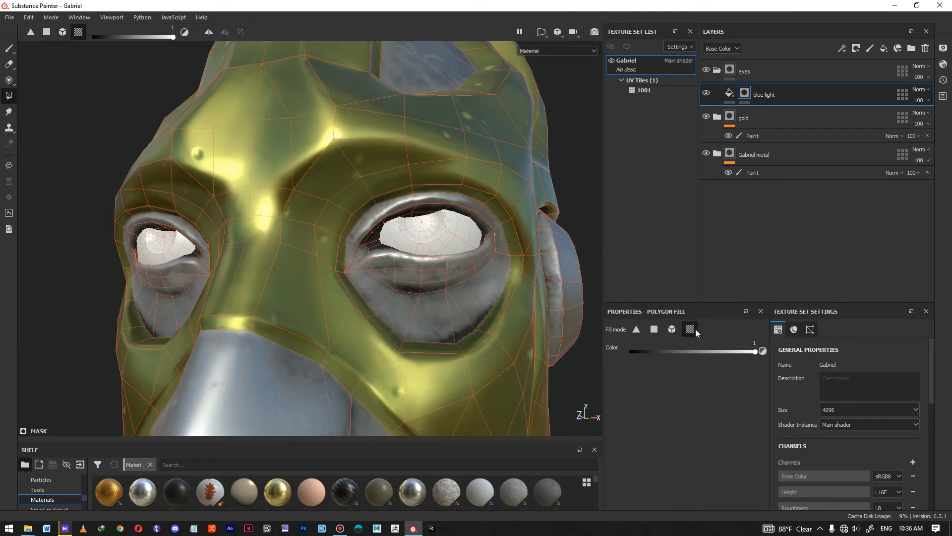
click(412, 229)
alt+drag(413, 230, 455, 260)
shift+right_drag(455, 260, 485, 276)
alt+drag(485, 276, 457, 272)
alt+right_drag(457, 272, 463, 204)
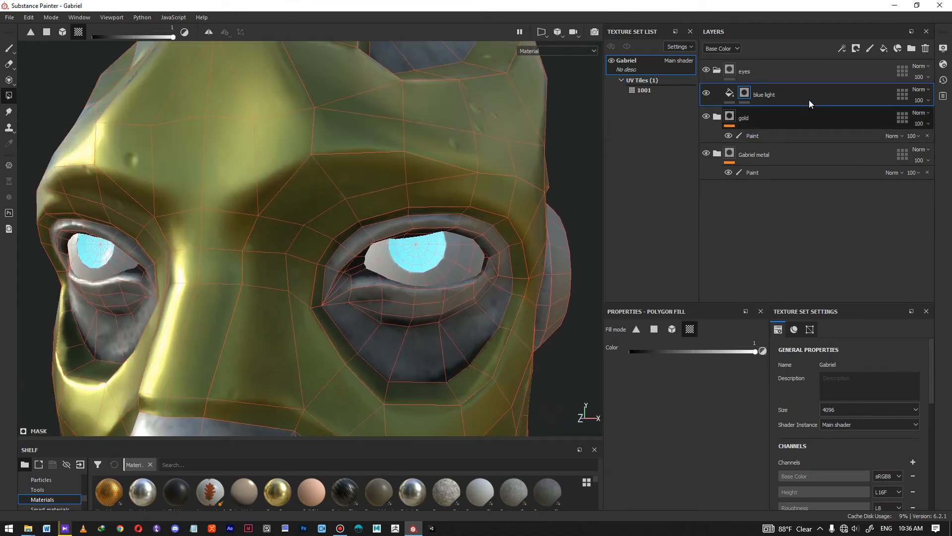
Add a fill layer above blue light and disable its emissive, normal and height channels
click(884, 49)
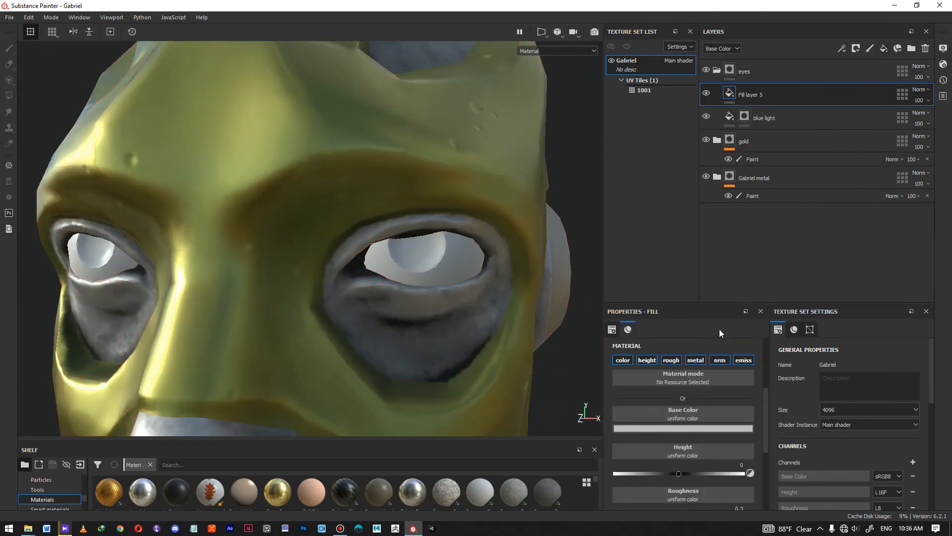
click(740, 360)
click(718, 361)
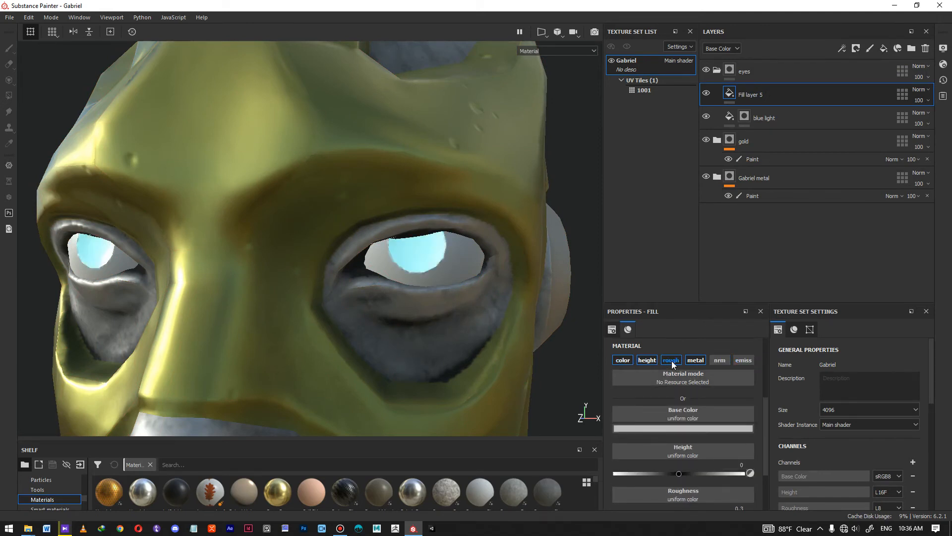
click(649, 360)
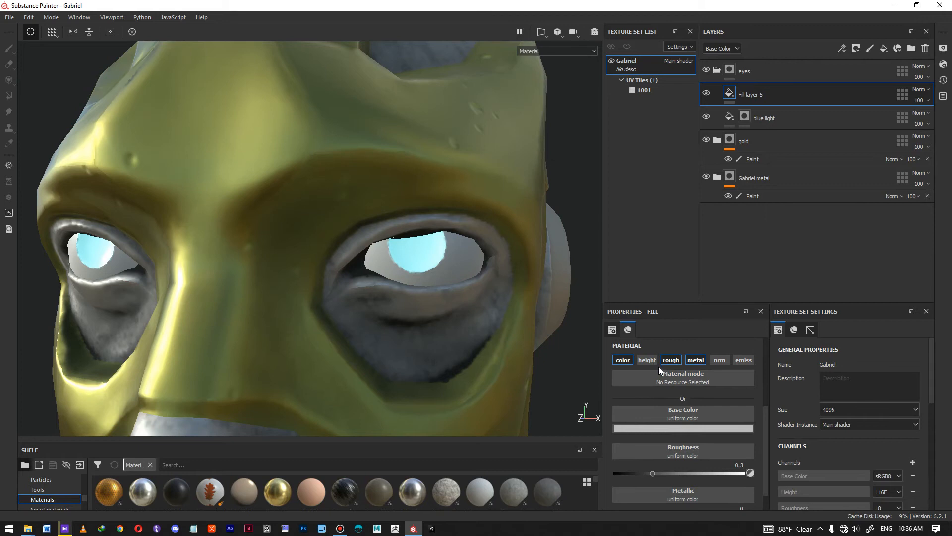
Give the new eyes fill layer a mid-grey base color, roughness 0.5057 and metallic 1
click(678, 429)
drag(686, 346, 672, 358)
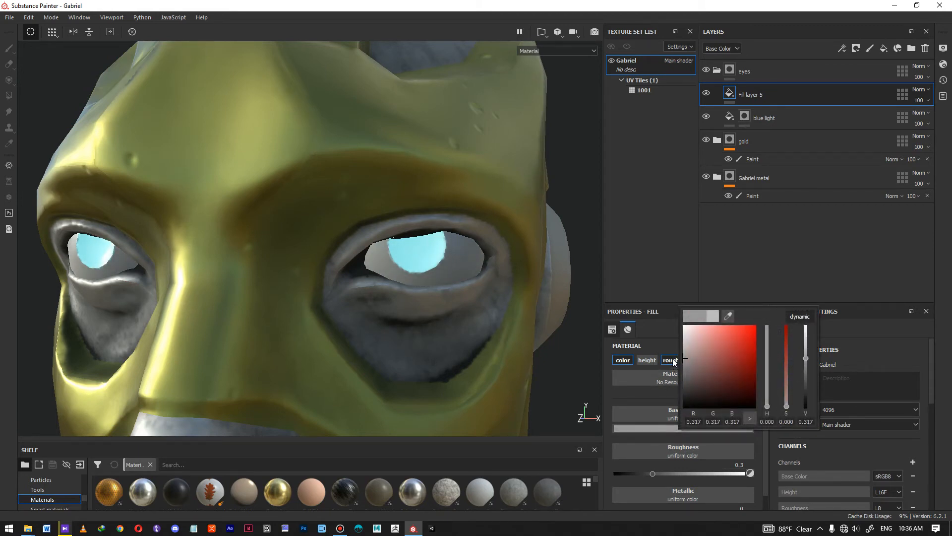
click(651, 388)
drag(653, 475, 766, 498)
scroll(678, 479, down, 1)
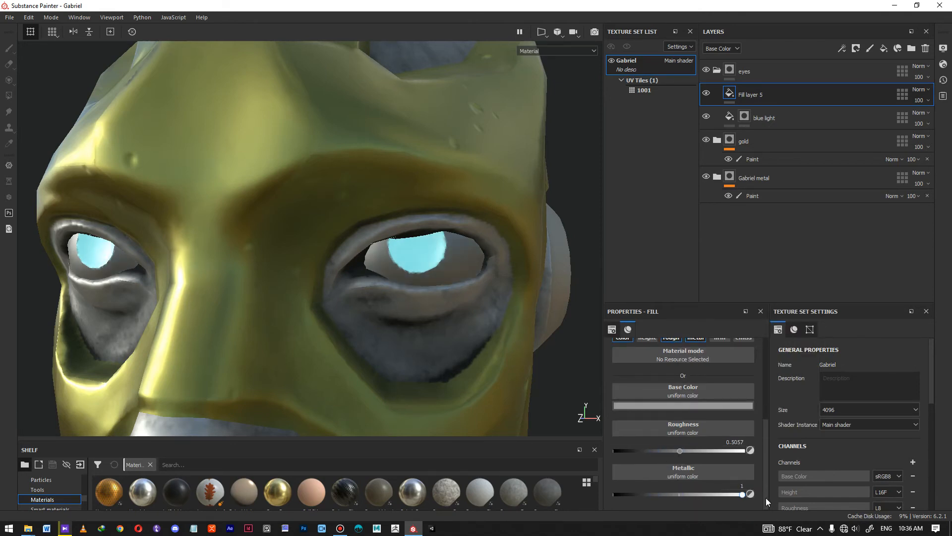
Lighten the eyes fill layer's base color to grey 0.558
alt+right_drag(442, 230, 134, 189)
alt+right_drag(497, 233, 59, 243)
alt+drag(372, 285, 446, 289)
alt+right_drag(342, 214, 516, 225)
alt+drag(472, 198, 408, 194)
alt+right_drag(408, 194, 506, 205)
alt+drag(506, 206, 472, 211)
click(677, 406)
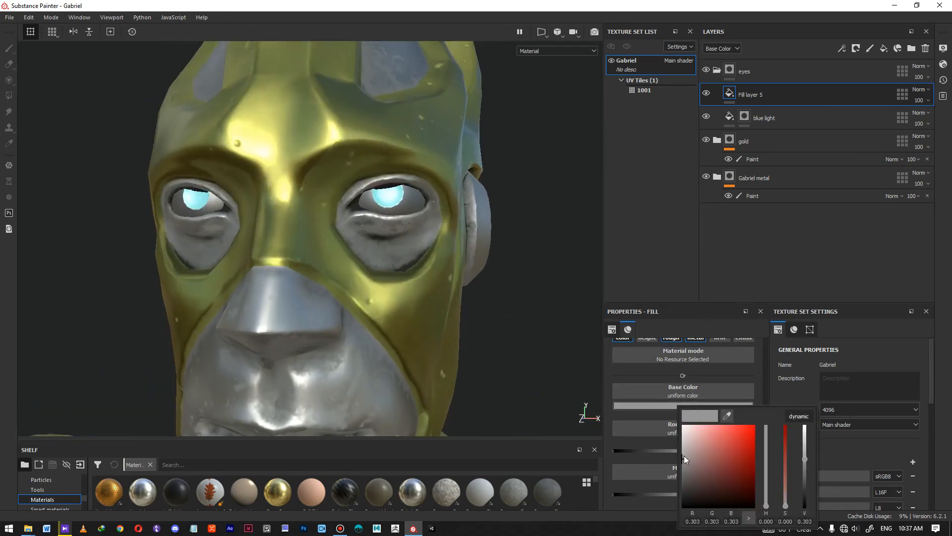
drag(678, 457, 659, 443)
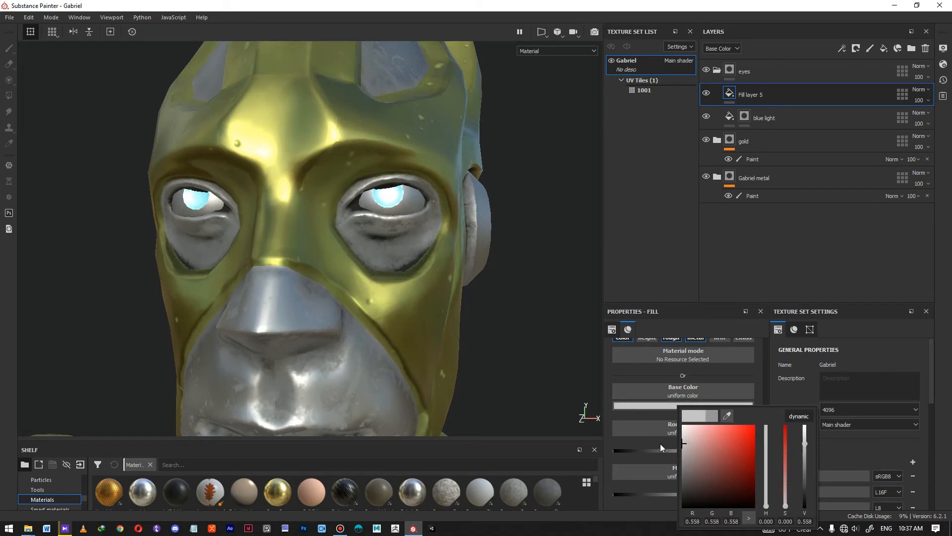
Examine the whole robot from several angles, then its chest armor and abdomen close up
scroll(374, 194, down, 8)
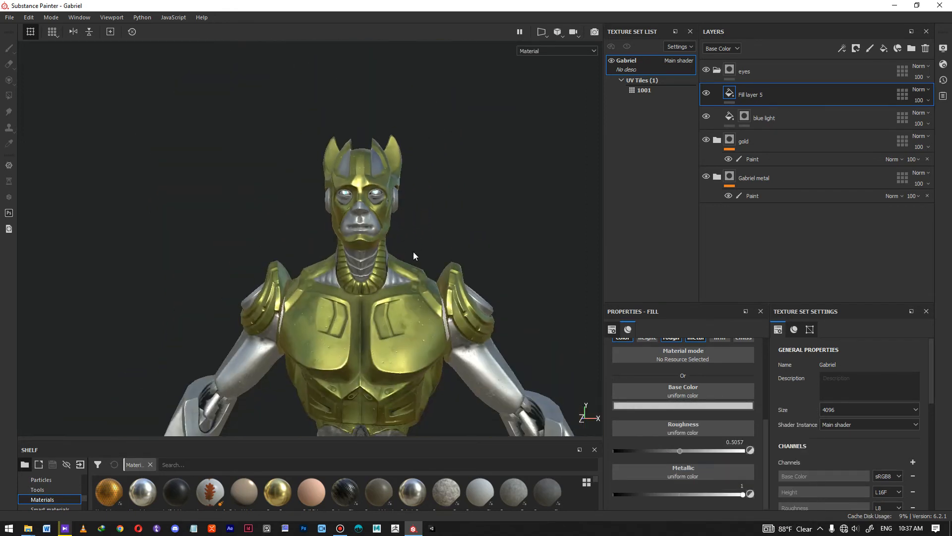
alt+right_drag(366, 245, 365, 293)
shift+right_drag(483, 295, 440, 308)
alt+right_drag(455, 251, 40, 223)
alt+middle_drag(354, 318, 349, 273)
alt+right_drag(350, 273, 397, 278)
alt+drag(389, 294, 408, 284)
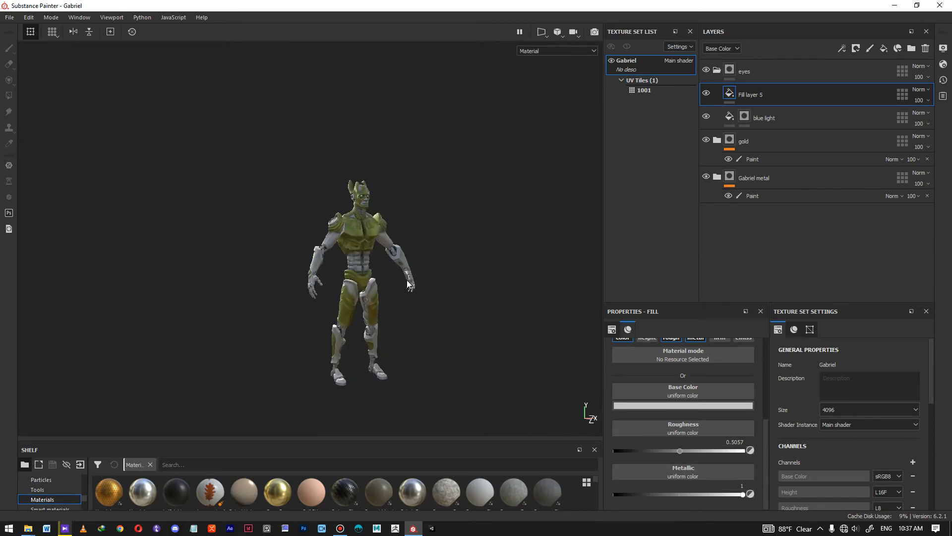
scroll(407, 284, up, 8)
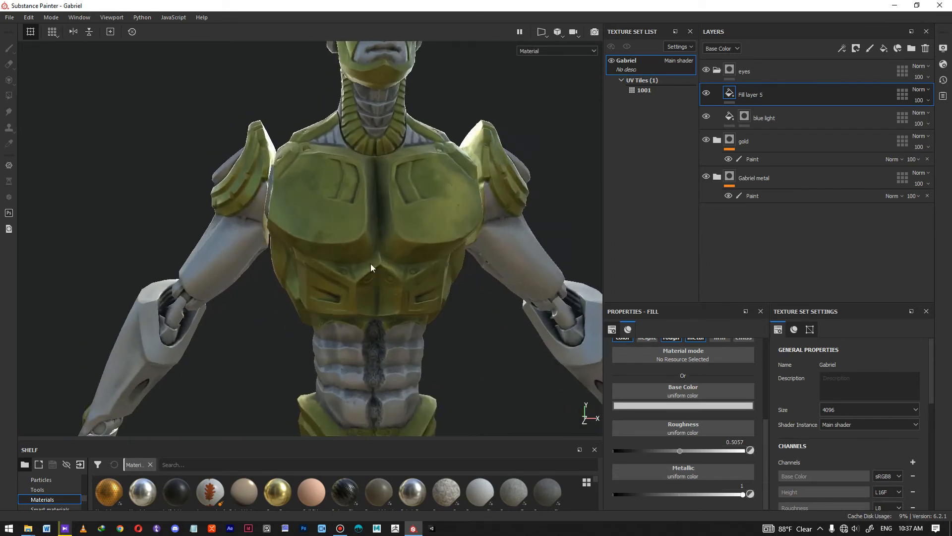
alt+drag(371, 268, 401, 336)
shift+right_drag(437, 282, 474, 270)
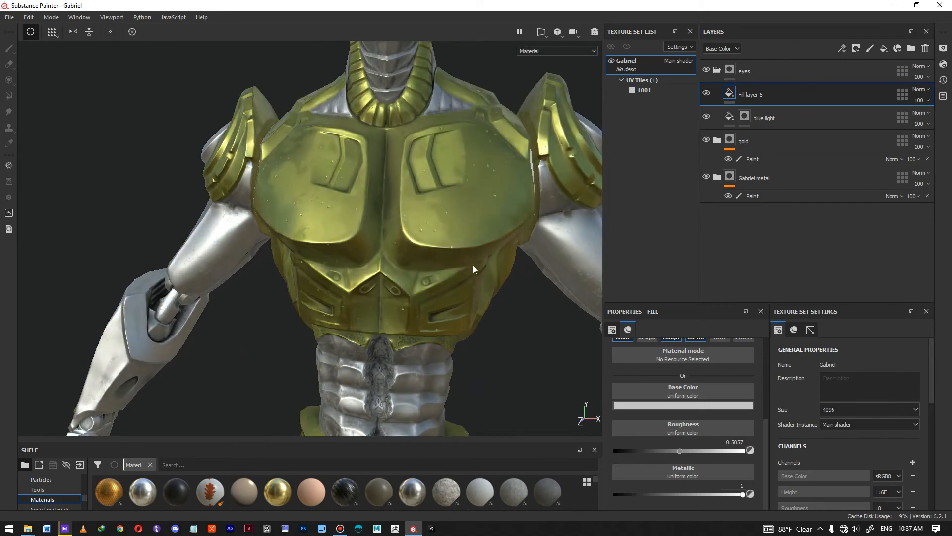
scroll(207, 230, down, 6)
scroll(342, 274, up, 6)
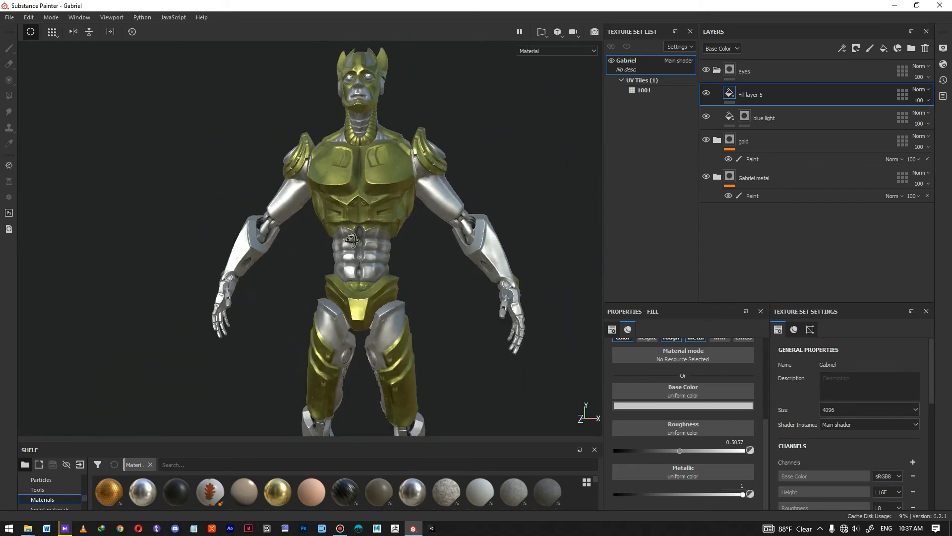
scroll(346, 276, up, 5)
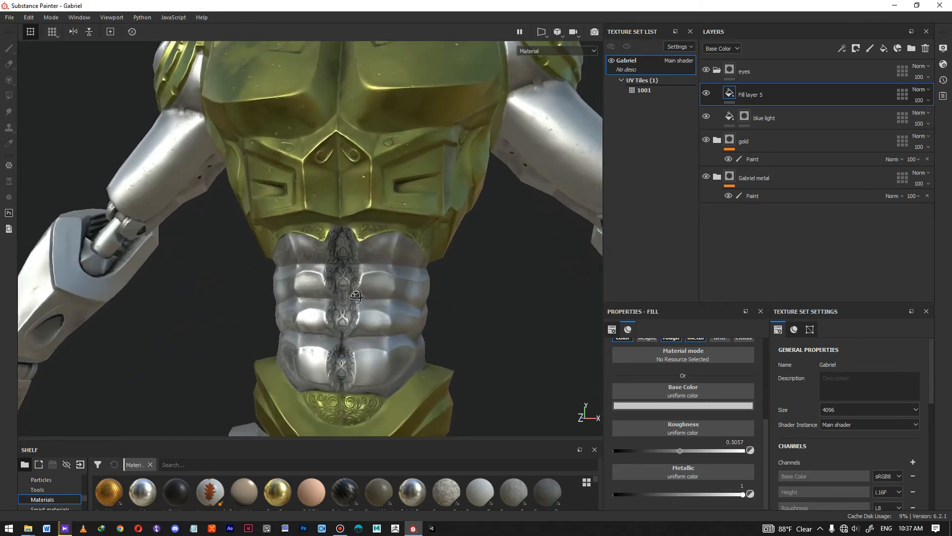
Collapse the eyes folder and expand the gold folder with its nested Folder 1
click(717, 70)
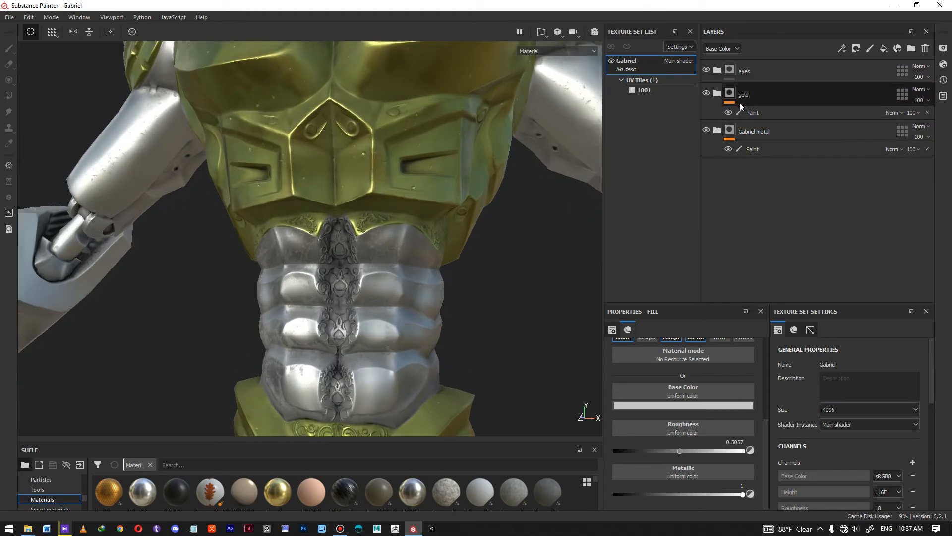
click(718, 94)
click(727, 130)
scroll(725, 148, down, 2)
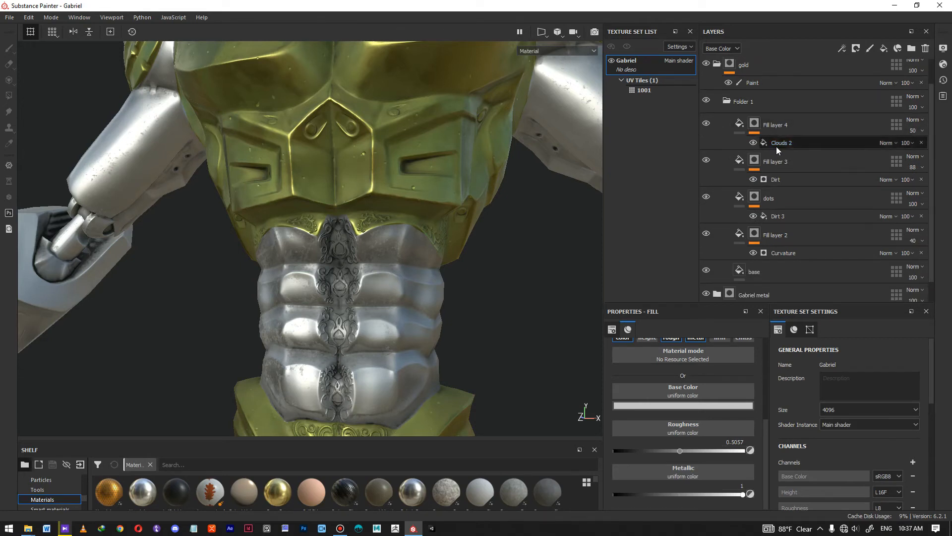
Toggle Fill layer 3 in the gold folder to check its effect and rename it as roughness
scroll(776, 154, down, 1)
click(707, 137)
click(707, 137)
click(706, 137)
click(706, 137)
double_click(776, 138)
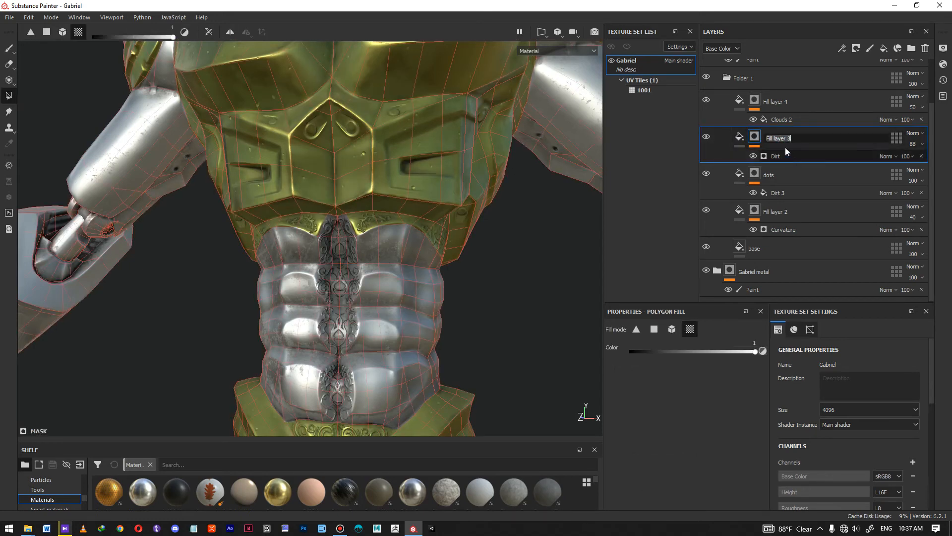
click(812, 139)
alt+middle_drag(368, 173, 389, 213)
alt+drag(389, 213, 421, 174)
double_click(775, 139)
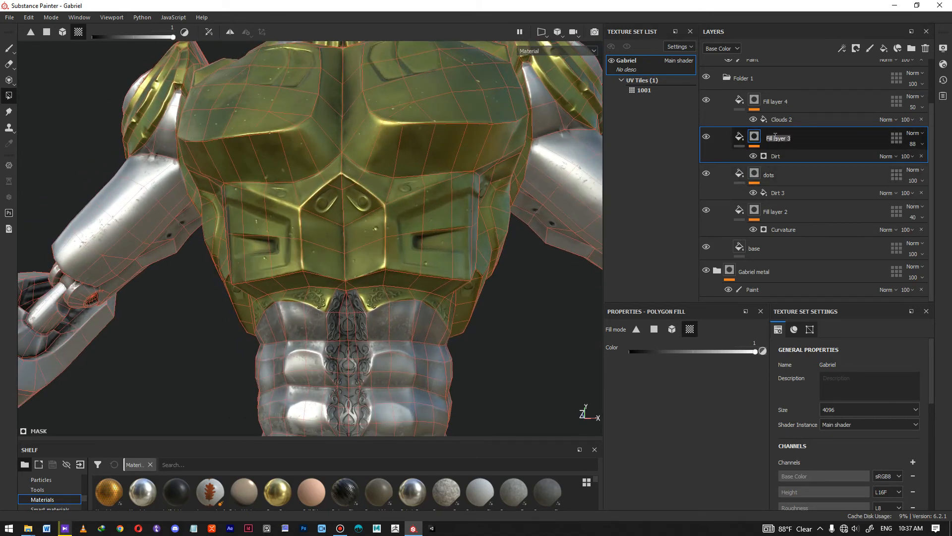
text(roughness)
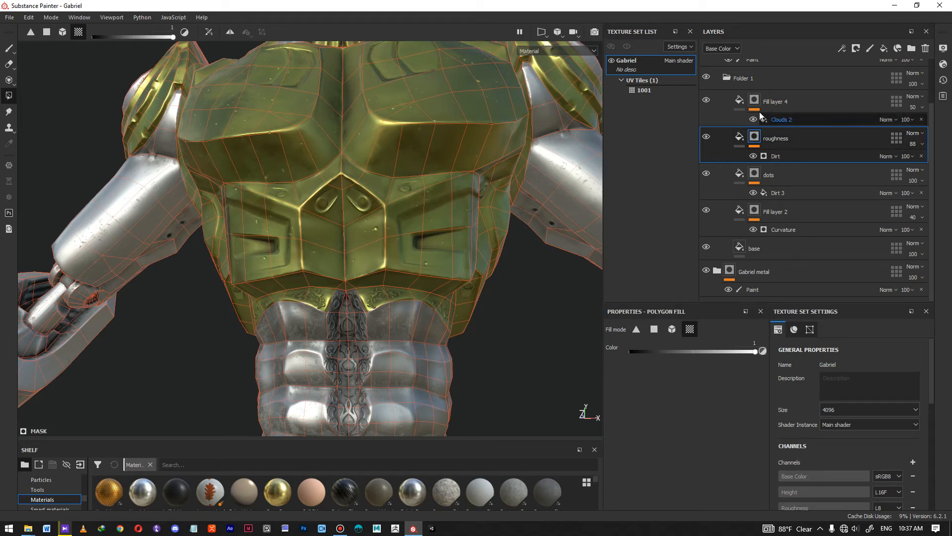
Toggle Fill layer 4 in the gold folder to check its effect and rename it as roughness 2
click(707, 102)
double_click(777, 102)
text(roughness 2)
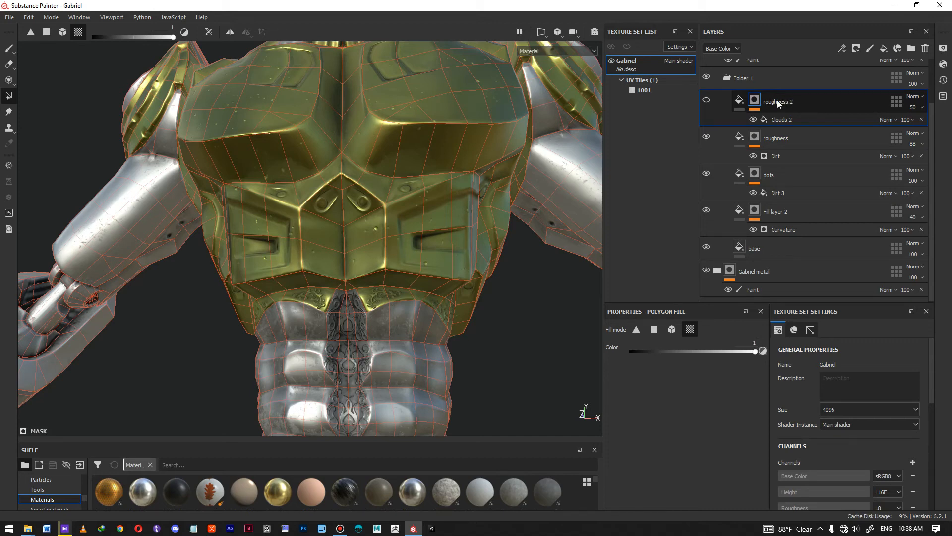
click(707, 101)
Add a fill layer above roughness 2 in the gold folder and disable its height, normal and emissive channels
alt+right_drag(367, 293, 201, 173)
alt+drag(340, 167, 382, 213)
mouse_move(382, 237)
shift+right_down()
mouse_move(405, 233)
mouse_move(386, 213)
mouse_move(394, 236)
shift+right_up()
alt+drag(394, 236, 400, 198)
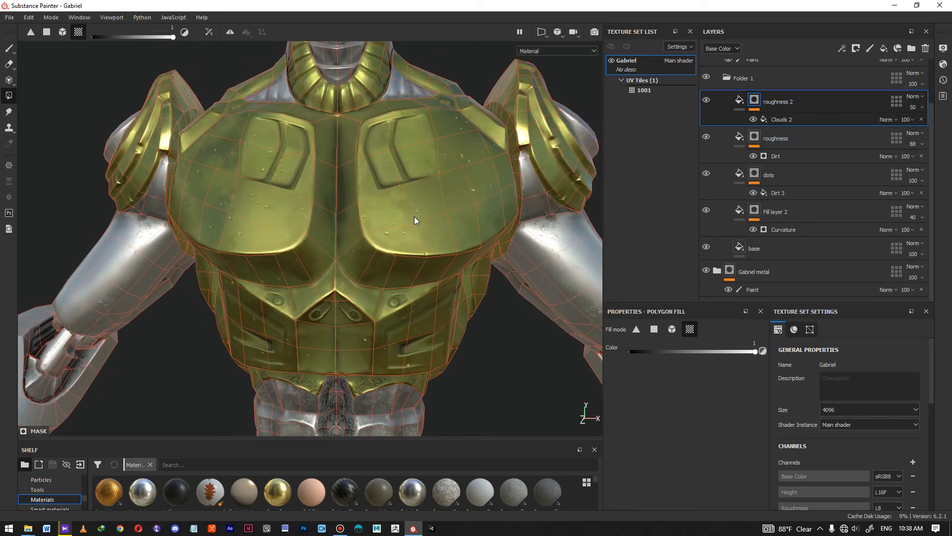
alt+right_drag(420, 215, 388, 247)
alt+drag(410, 209, 367, 221)
alt+middle_drag(368, 222, 361, 275)
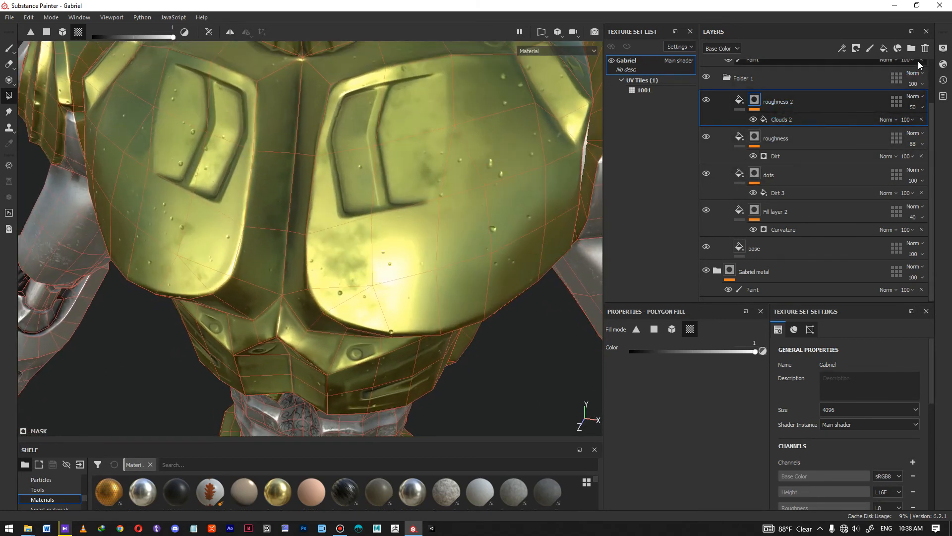
click(885, 49)
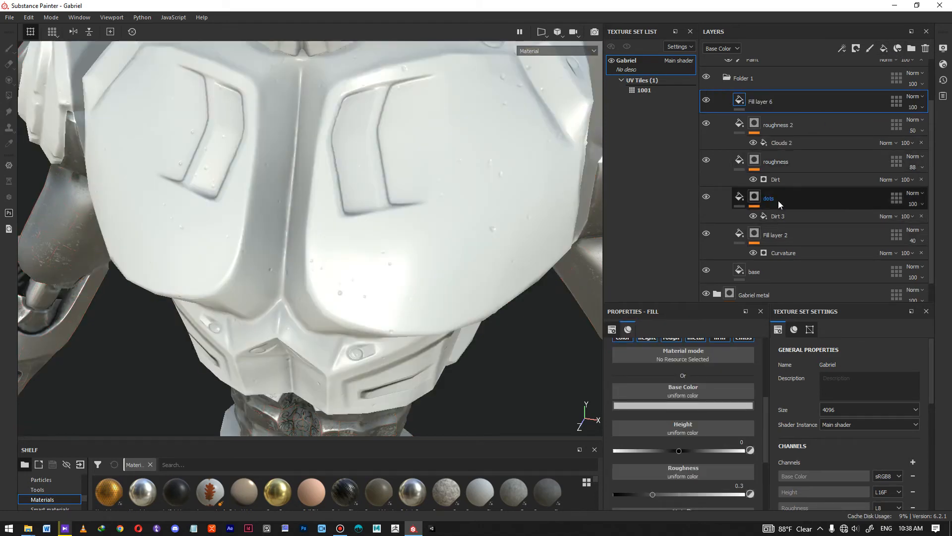
scroll(696, 365, up, 1)
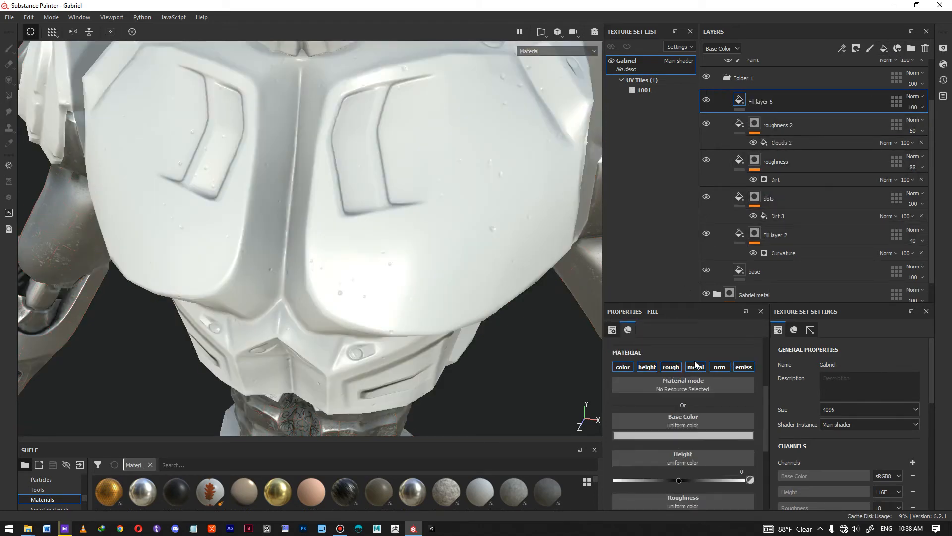
click(642, 366)
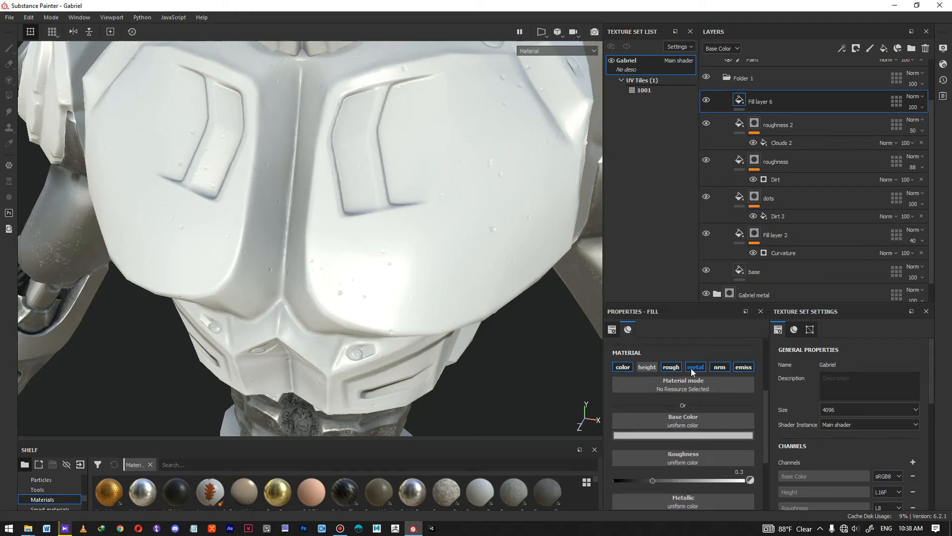
click(726, 369)
click(743, 368)
Set the new gold fill layer's base color to golden yellow with RGB 0.331, 0.276, 0.012
click(677, 437)
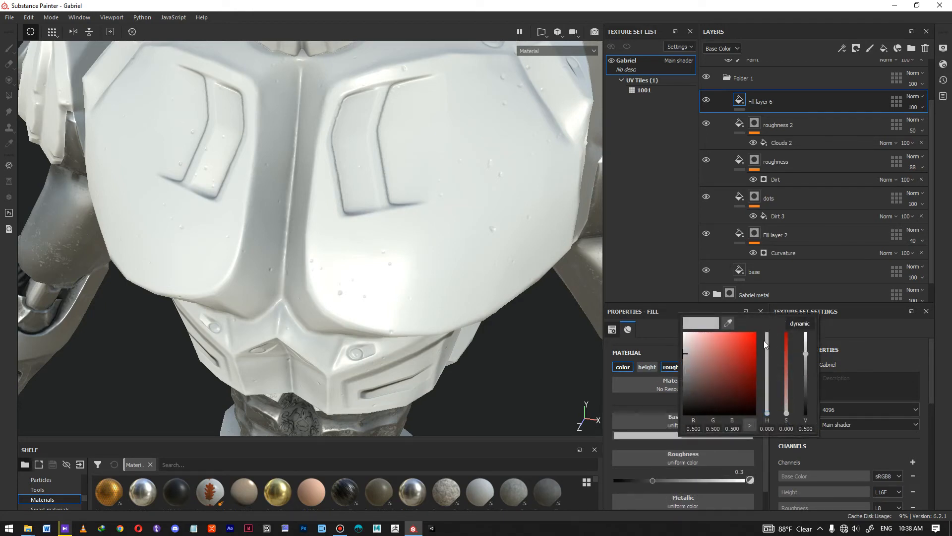
drag(768, 360, 770, 401)
mouse_move(729, 366)
mouse_down()
mouse_move(739, 353)
mouse_move(740, 364)
mouse_up()
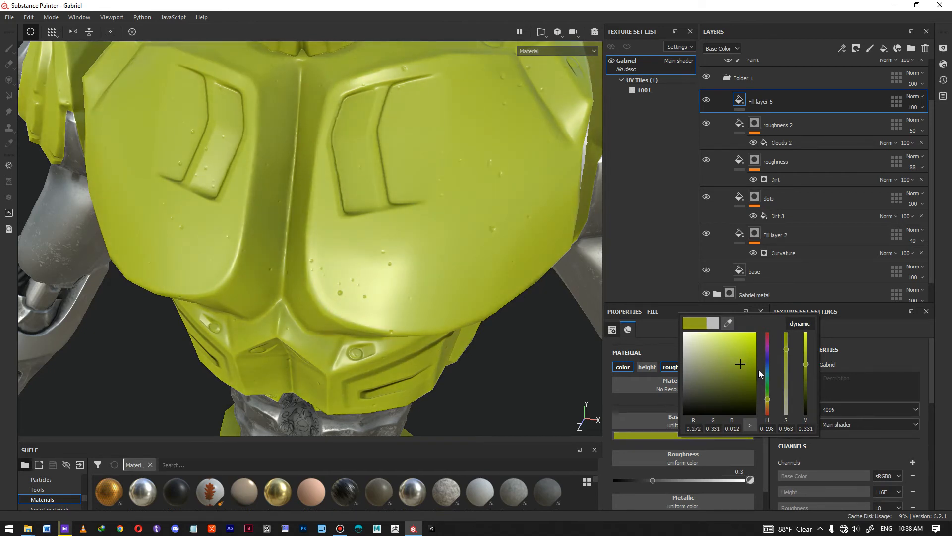
drag(768, 399, 770, 403)
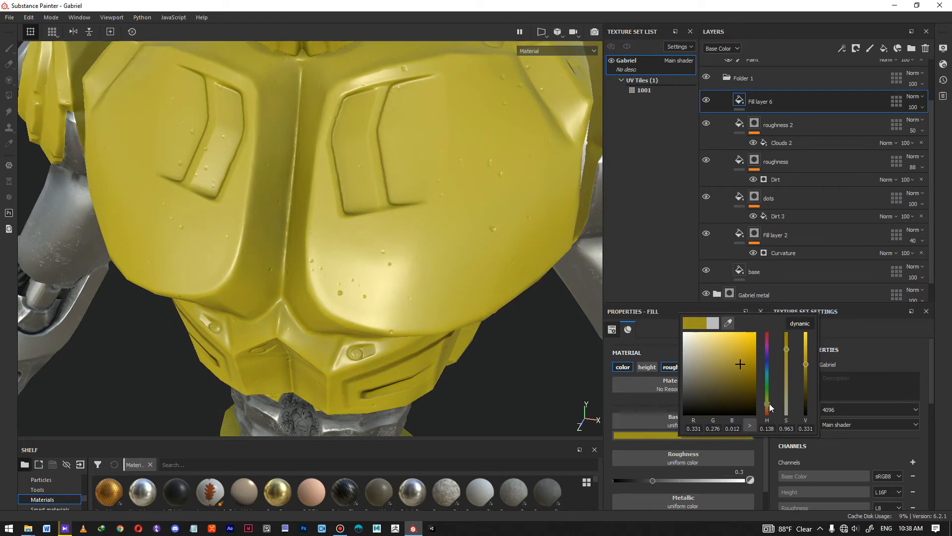
alt+drag(407, 283, 393, 238)
alt+right_drag(394, 238, 358, 193)
alt+middle_drag(358, 194, 353, 124)
click(750, 104)
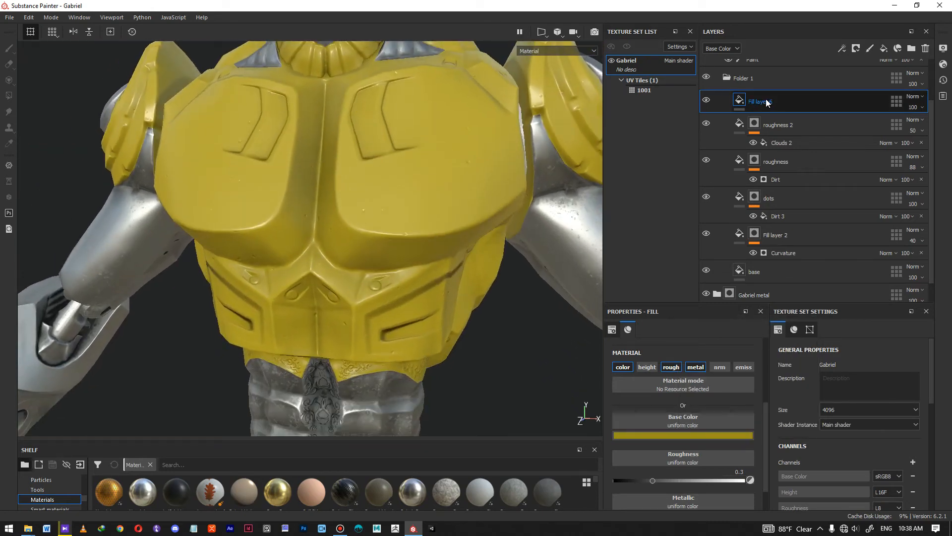
Darken Fill layer 6's base color to a deep gold with RGB 0.160, 0.127, 0.003
click(711, 435)
drag(841, 363, 822, 344)
scroll(395, 198, down, 2)
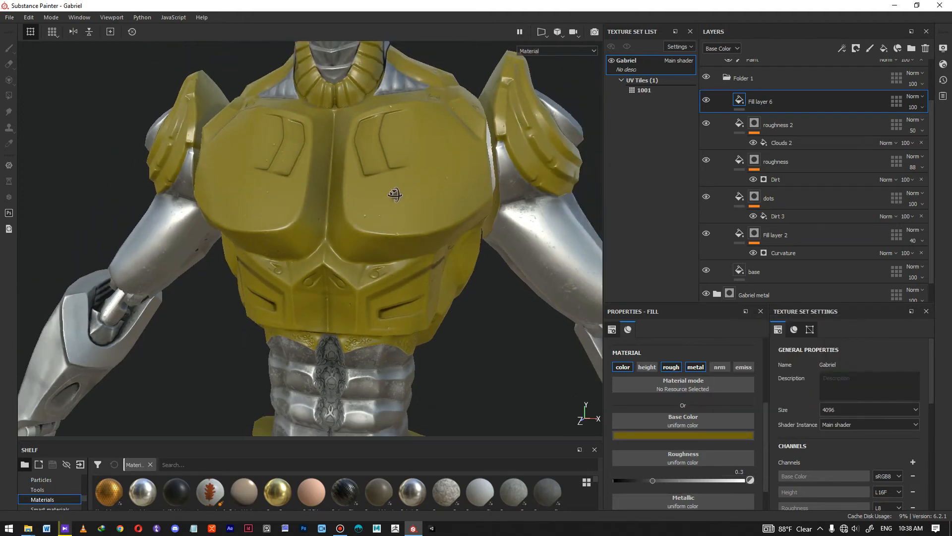
Add a black mask to Fill layer 6 and apply a Dripping Rust generator to it
right_click(763, 103)
click(799, 116)
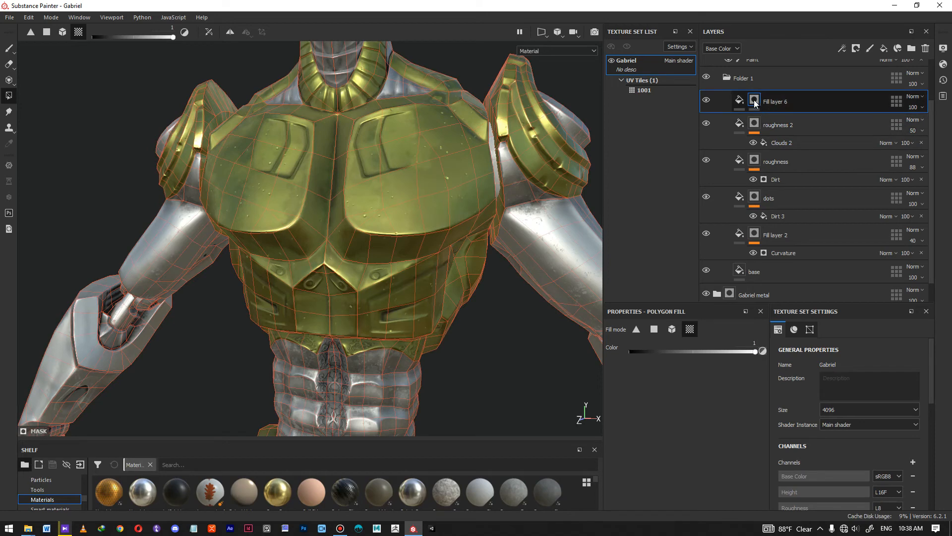
right_click(754, 100)
click(798, 296)
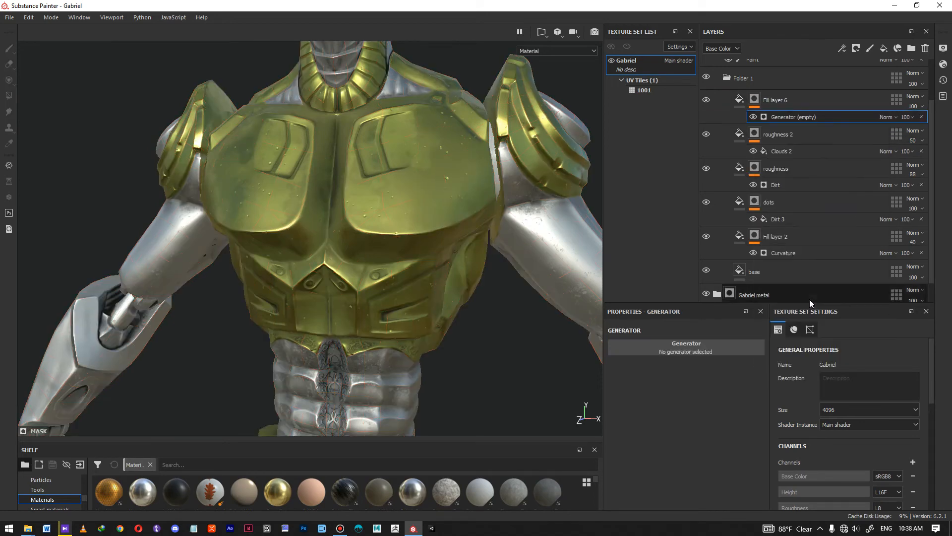
click(689, 350)
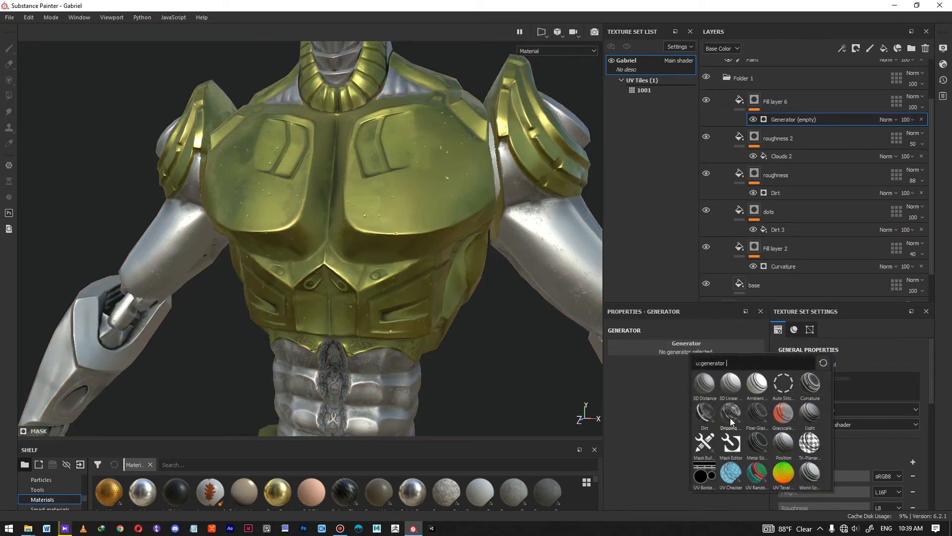
mouse_move(732, 419)
click(731, 419)
scroll(358, 210, down, 3)
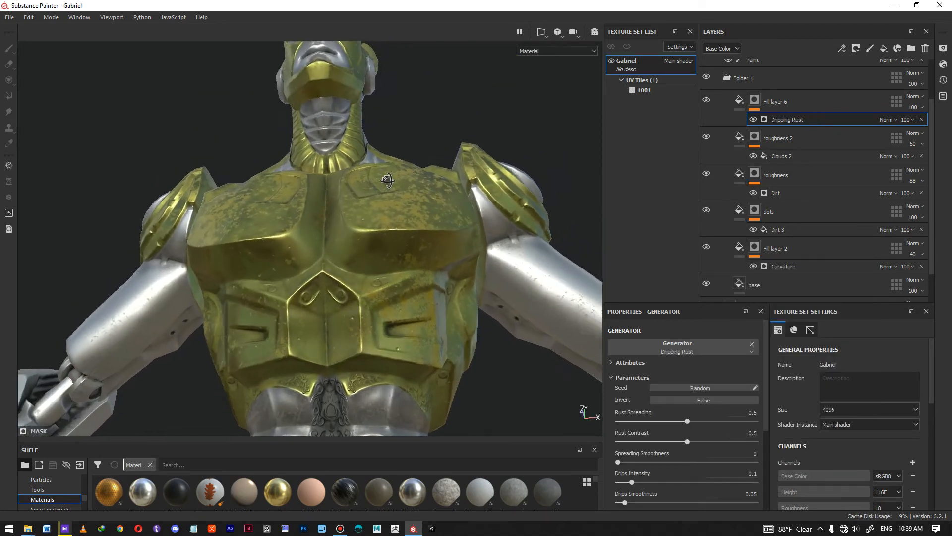
scroll(382, 240, up, 8)
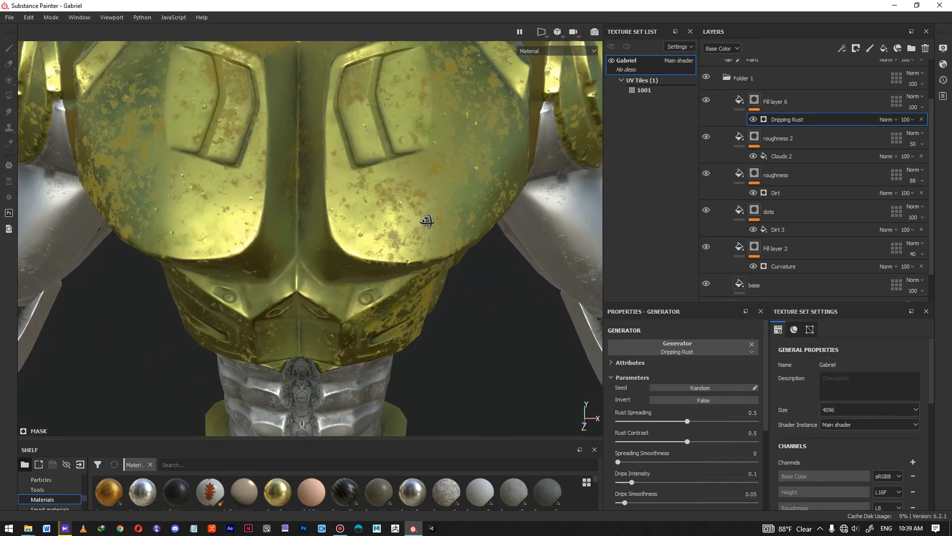
scroll(427, 222, up, 6)
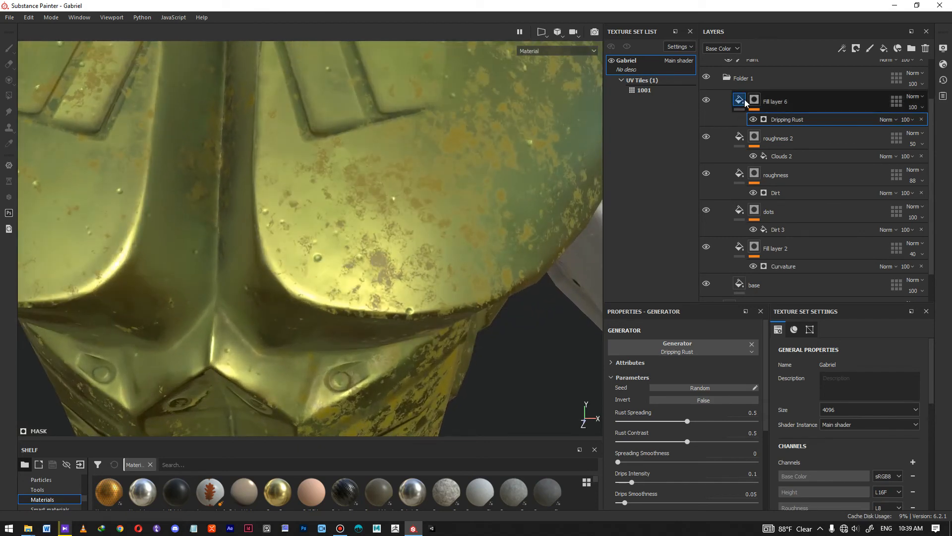
Enable the height channel on Fill layer 6 and set its height to -0.005
click(739, 100)
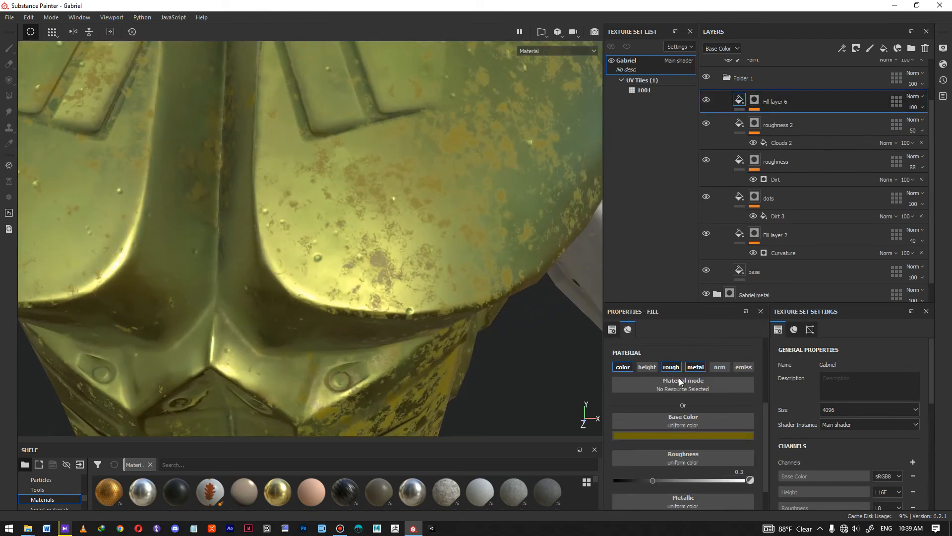
click(644, 367)
scroll(480, 396, up, 2)
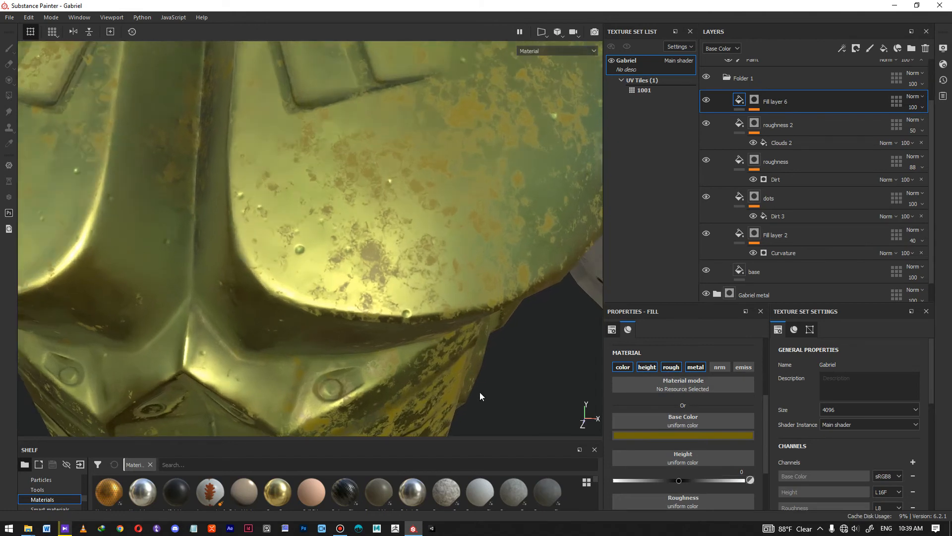
scroll(481, 393, up, 1)
drag(679, 483, 678, 485)
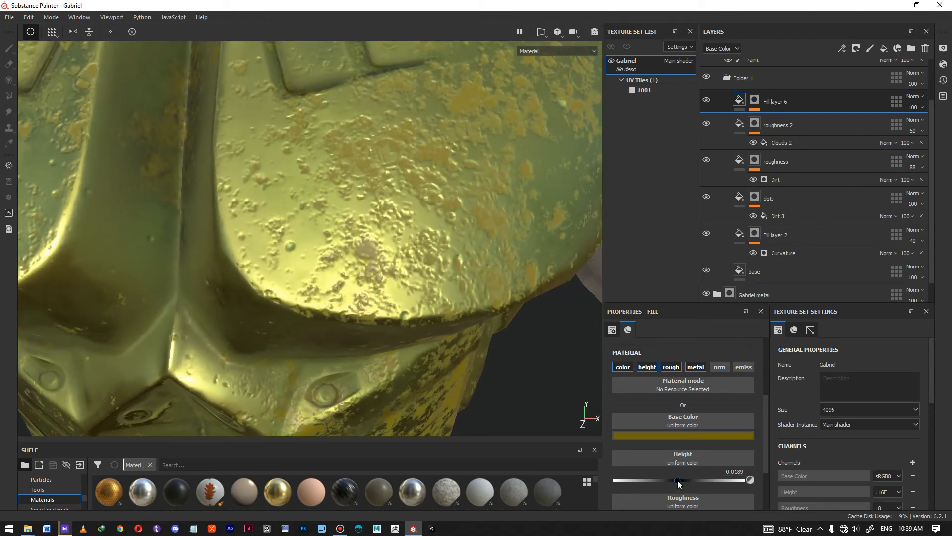
click(736, 471)
key(BackSpace)
key(BackSpace)
key(BackSpace)
key(BackSpace)
key(BackSpace)
key(BackSpace)
key(BackSpace)
text(-0.005)
key(Return)
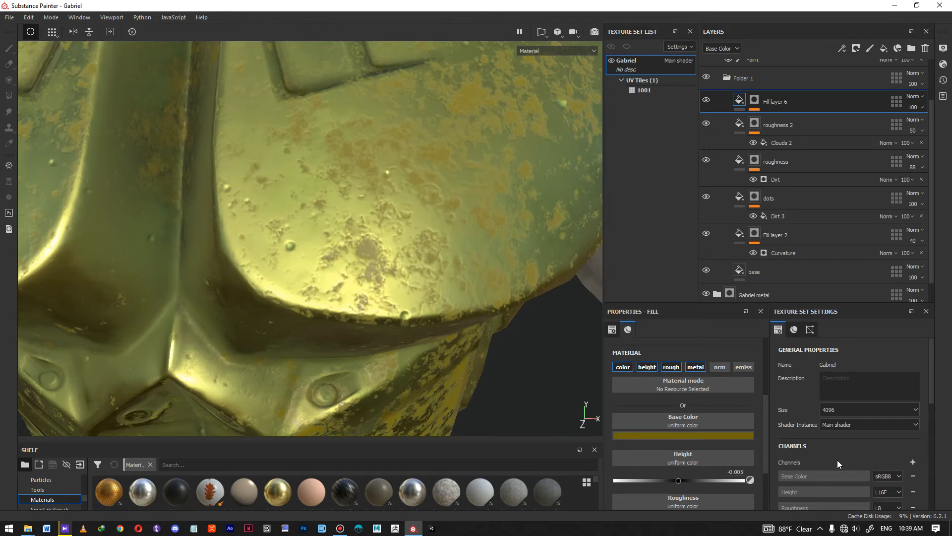
Examine the recessed rust spots across the chest armor and the Dripping Rust generator's settings
alt+drag(358, 174, 352, 208)
alt+right_drag(353, 208, 294, 205)
alt+drag(293, 205, 274, 236)
alt+right_drag(274, 237, 395, 293)
alt+drag(395, 292, 347, 303)
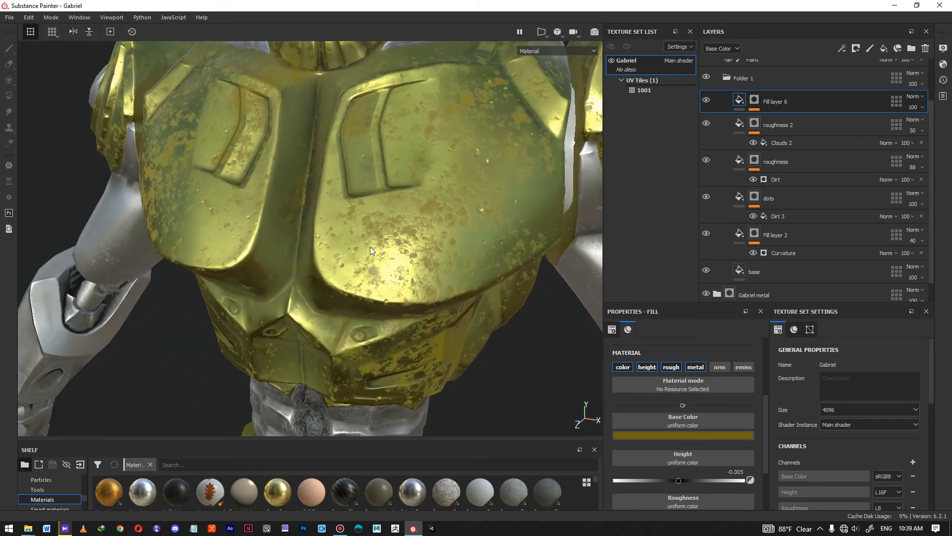
click(754, 103)
click(771, 118)
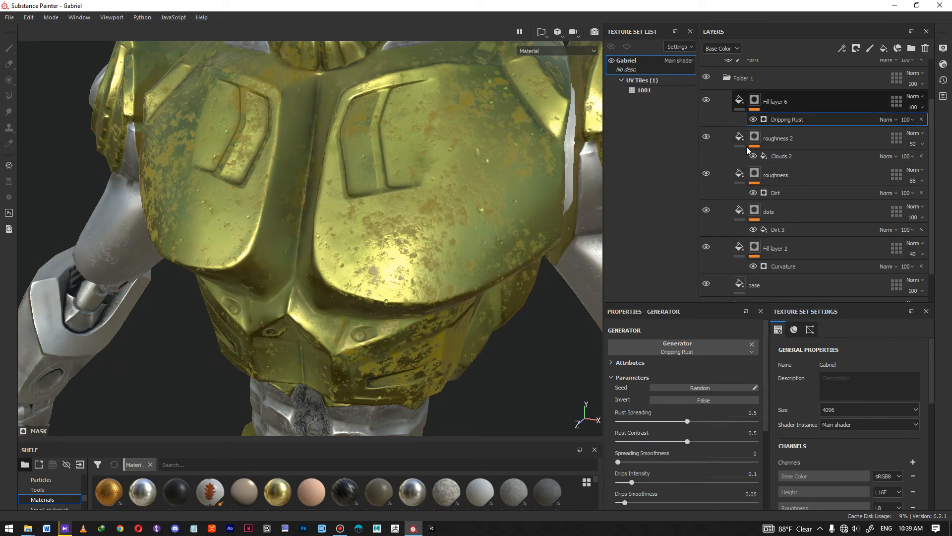
alt+drag(495, 372, 459, 304)
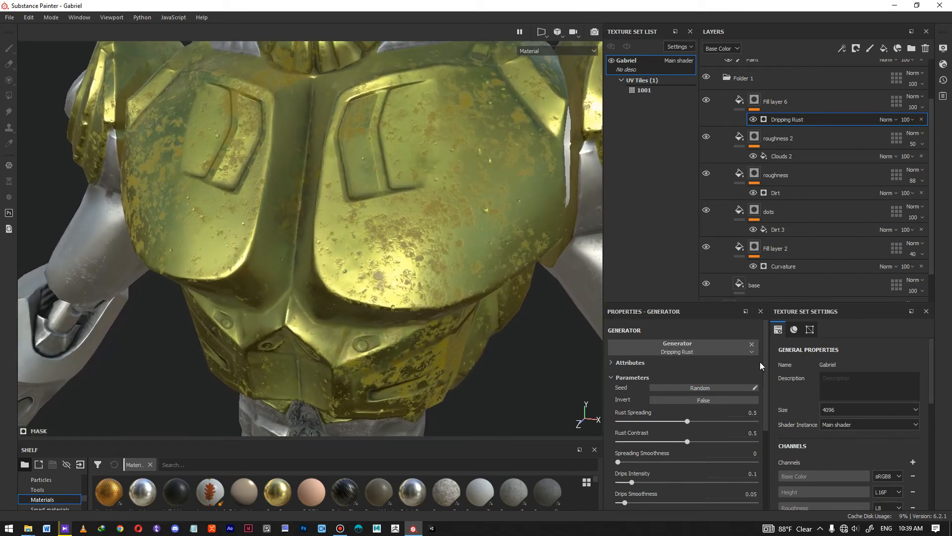
Shift the hue of Fill layer 6's base color to a dark olive green
click(755, 101)
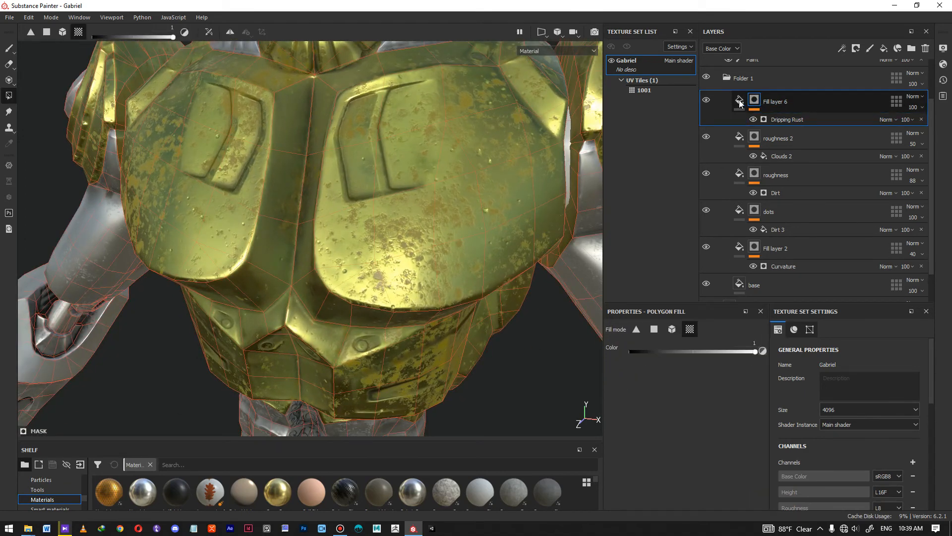
click(739, 101)
scroll(444, 320, up, 2)
alt+drag(444, 320, 429, 268)
scroll(429, 263, up, 2)
click(676, 435)
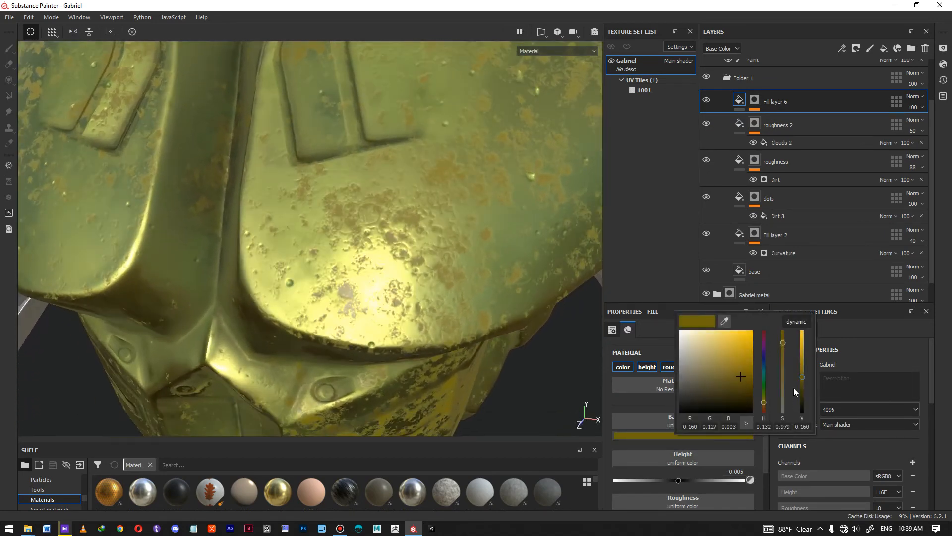
drag(764, 400, 764, 392)
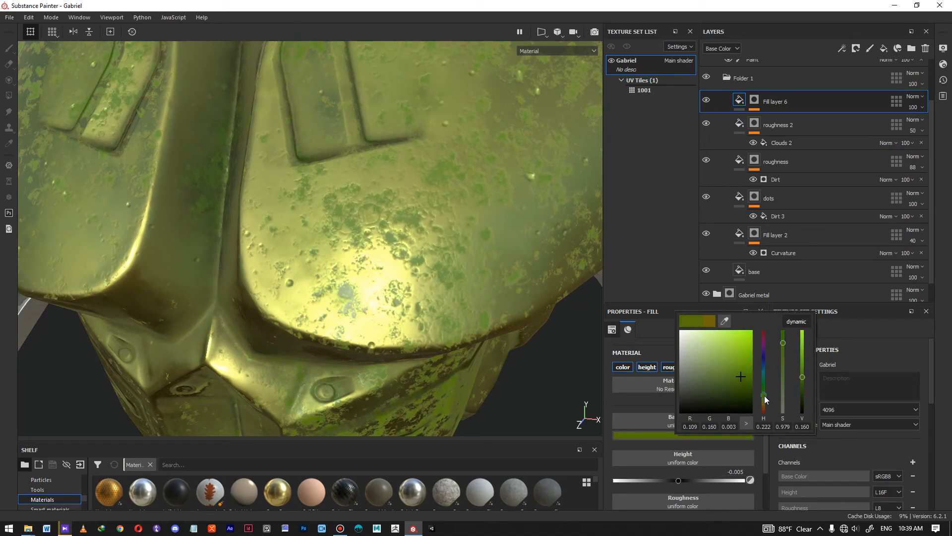
alt+right_drag(353, 179, 20, 204)
alt+right_drag(274, 208, 10, 212)
alt+drag(273, 219, 330, 223)
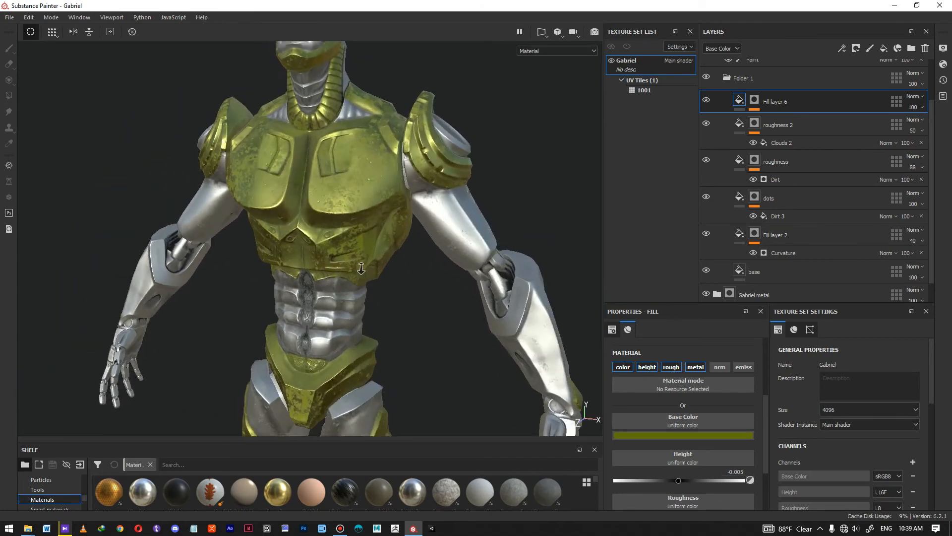
Try lower Rust Spreading values in Fill layer 6's Dripping Rust generator and bring it back to 0.5
scroll(330, 194, up, 3)
scroll(330, 190, up, 4)
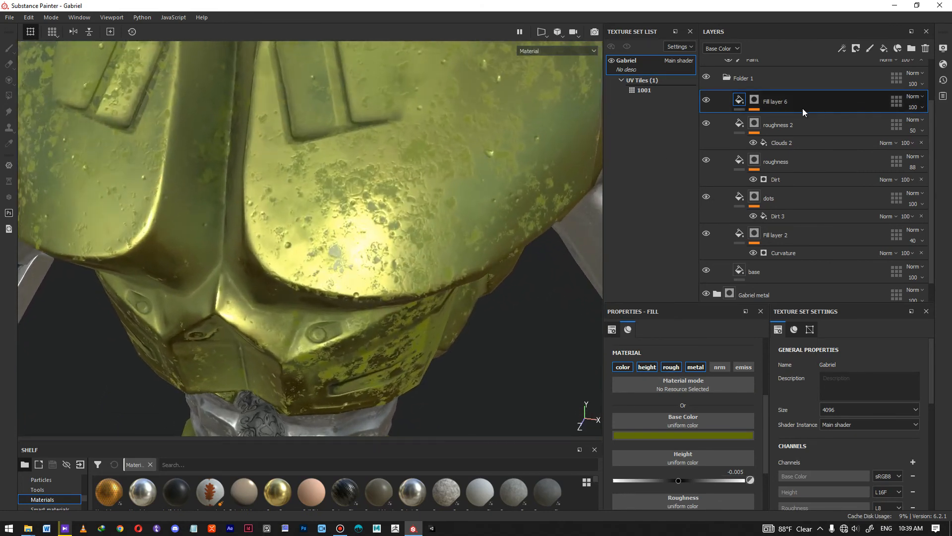
click(752, 101)
click(784, 120)
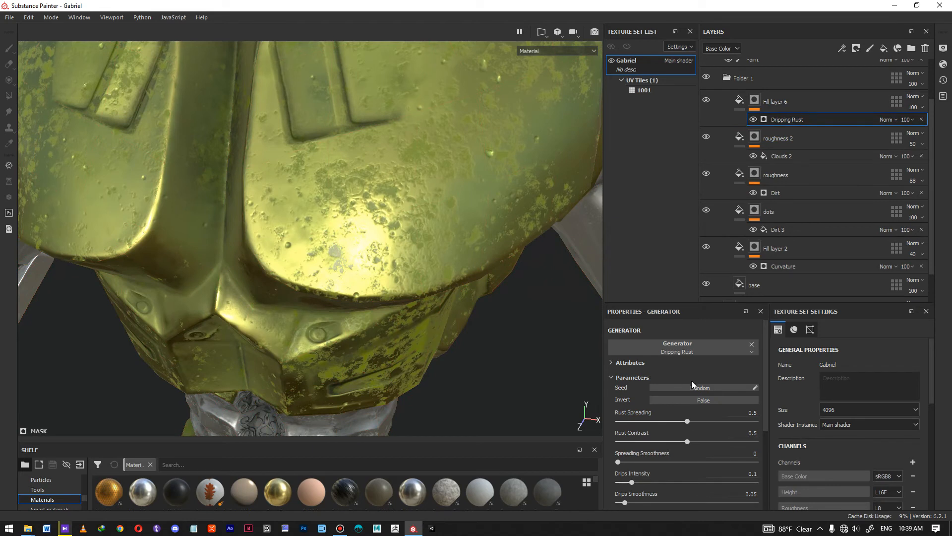
click(611, 363)
click(611, 363)
drag(766, 385, 761, 439)
scroll(761, 439, up, 4)
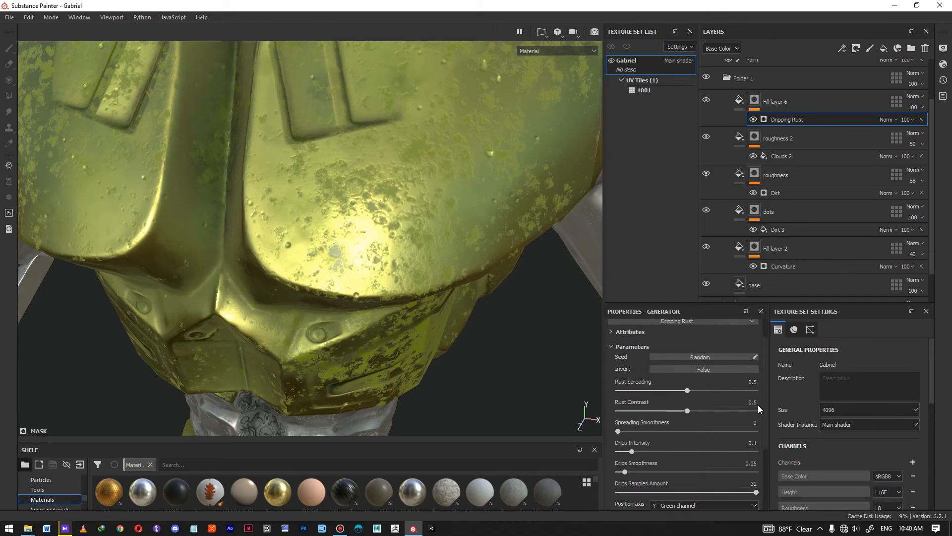
scroll(757, 390, up, 1)
drag(687, 421, 674, 422)
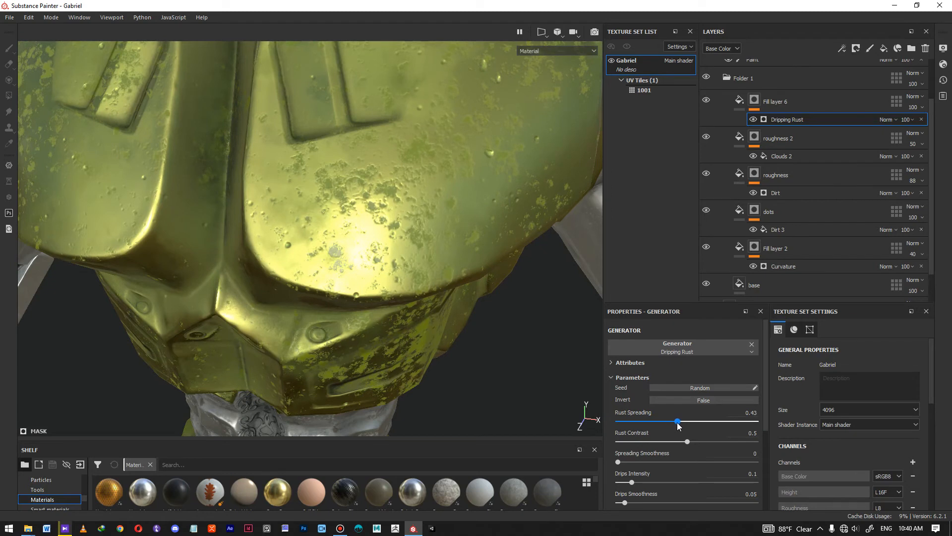
drag(679, 422, 684, 422)
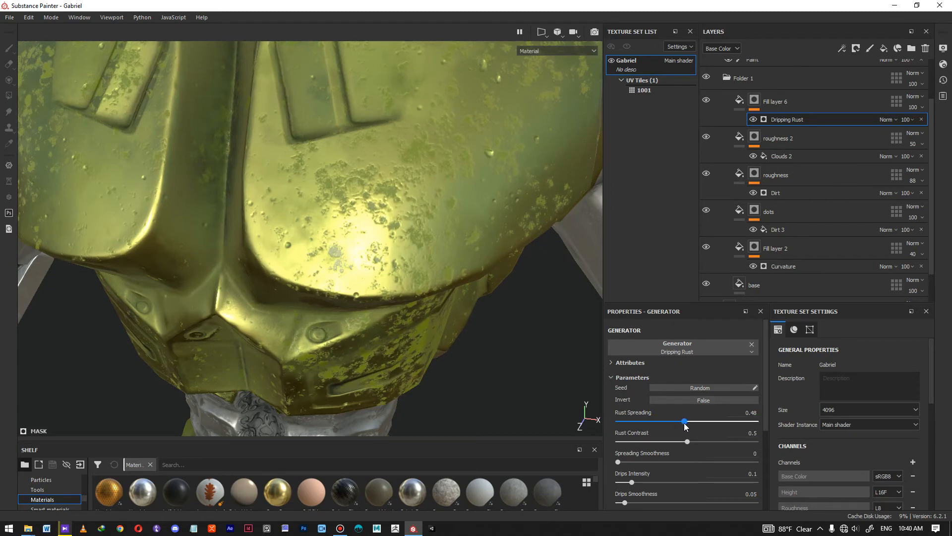
Set the Dripping Rust generator's Rust Contrast to 0.62 and Spreading Smoothness to 0.03
drag(683, 442, 670, 443)
drag(667, 442, 704, 443)
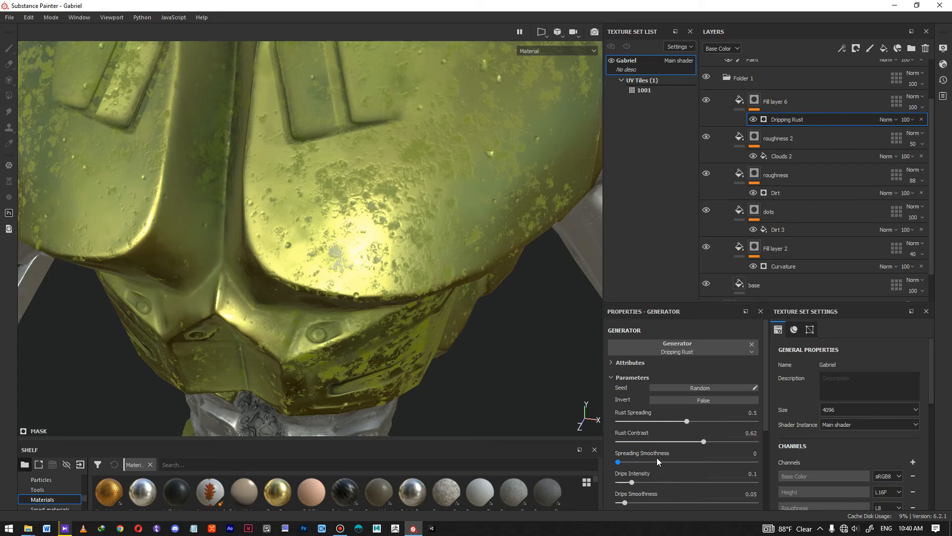
drag(619, 462, 622, 462)
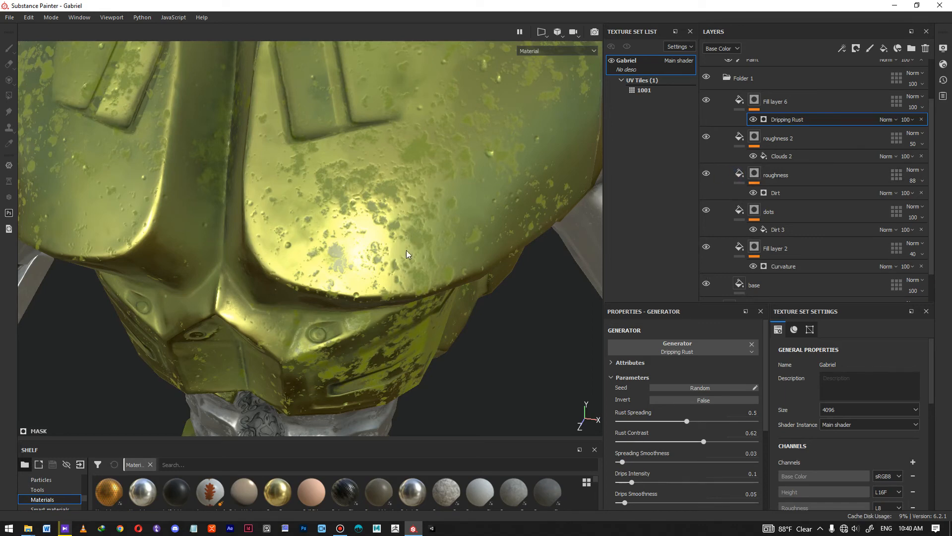
Check the rust pattern on the chest armor and set the Dripping Rust generator's Drips Intensity to 0.03
alt+drag(393, 278, 322, 261)
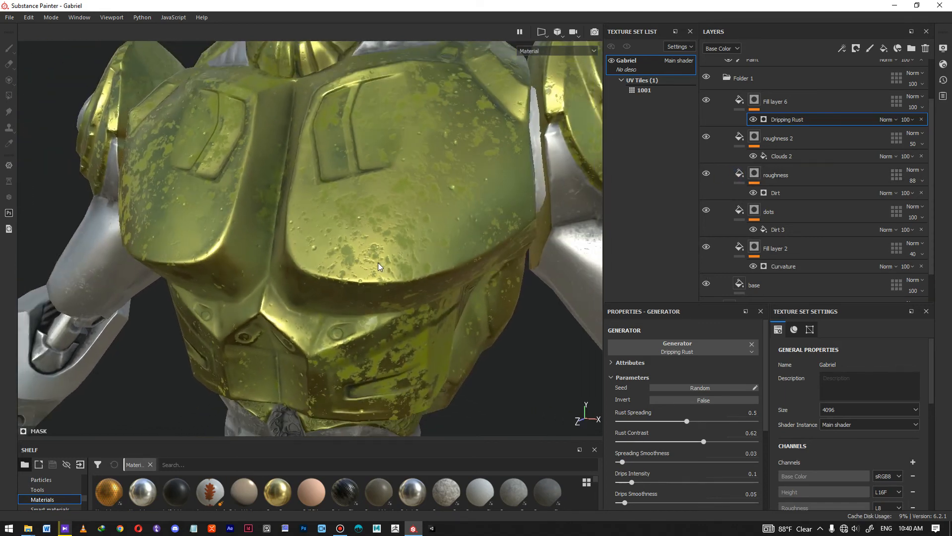
alt+drag(439, 273, 348, 244)
scroll(347, 244, up, 5)
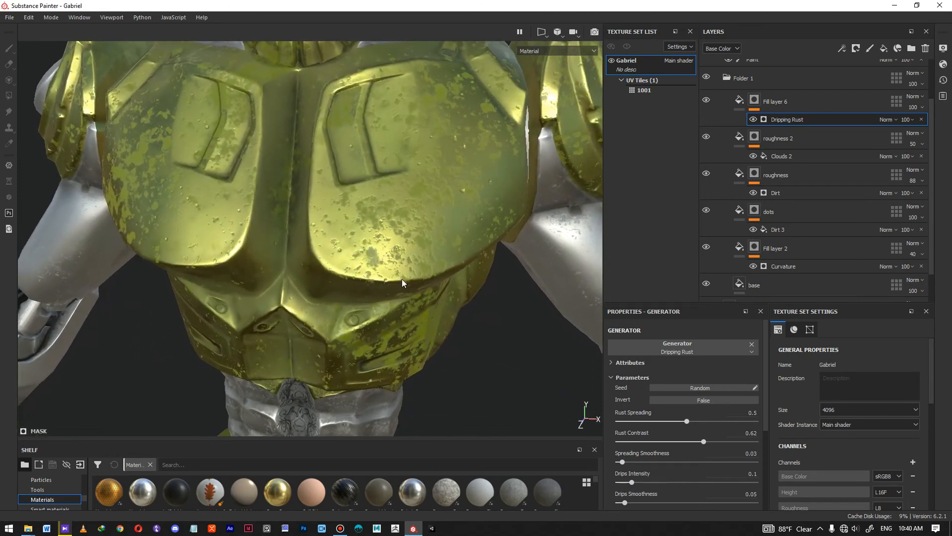
scroll(402, 283, up, 5)
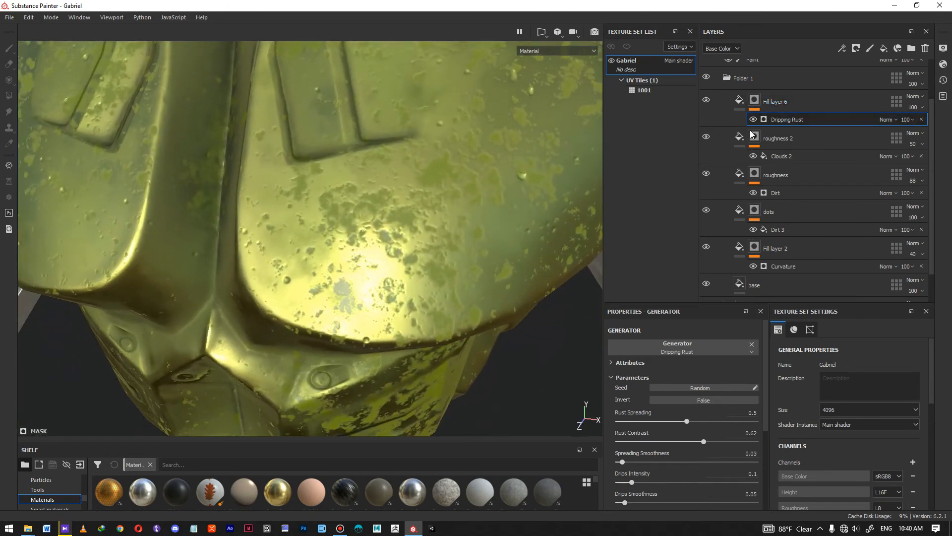
alt+drag(366, 282, 408, 272)
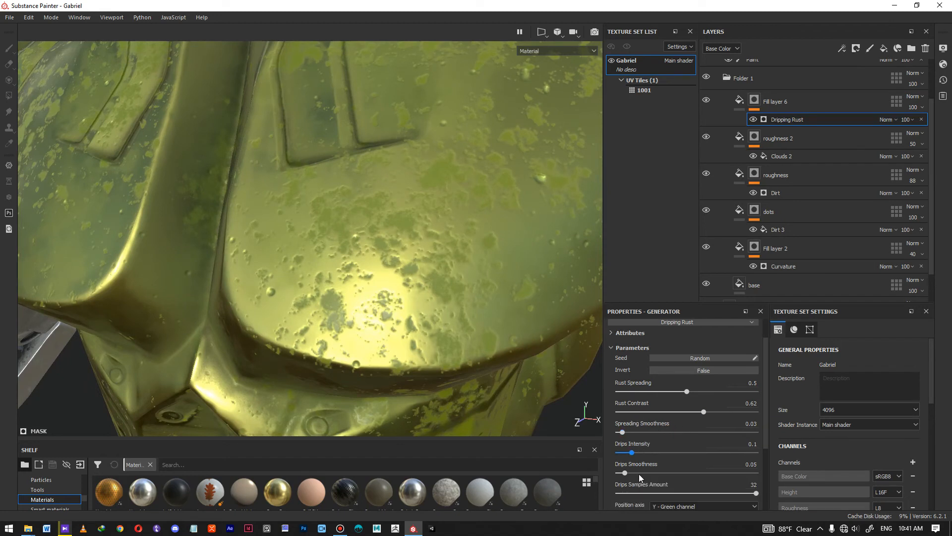
scroll(653, 421, down, 3)
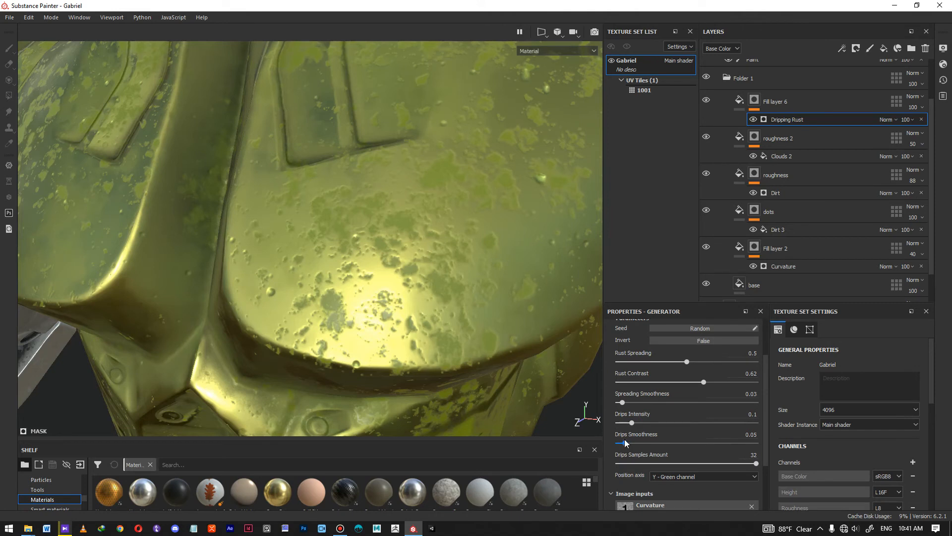
mouse_move(633, 423)
mouse_down()
mouse_move(617, 426)
mouse_move(656, 421)
mouse_move(622, 425)
mouse_up()
scroll(497, 277, down, 5)
scroll(464, 311, up, 2)
alt+drag(465, 311, 516, 298)
scroll(344, 274, down, 3)
alt+drag(412, 252, 431, 255)
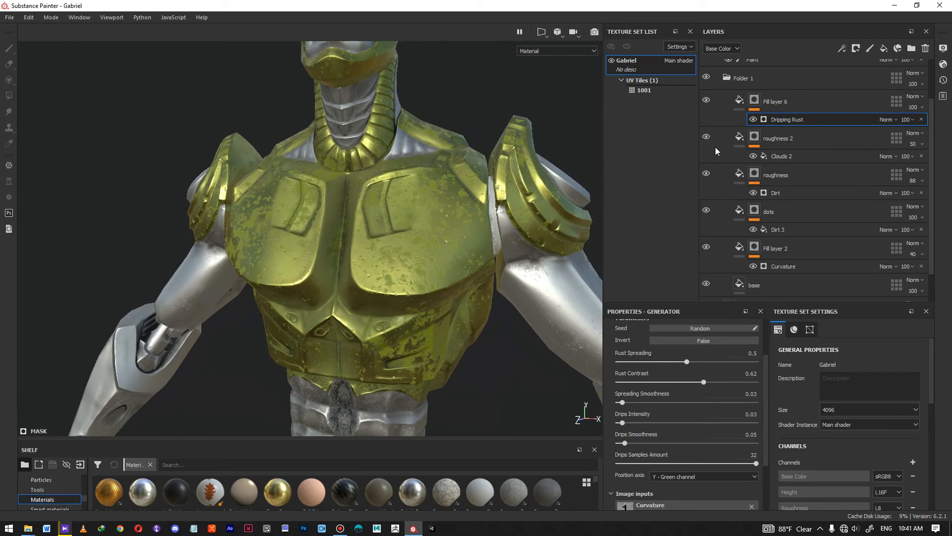
Review the attributes of the Dripping Rust generator and collapse them again
scroll(690, 417, up, 2)
scroll(690, 417, up, 2)
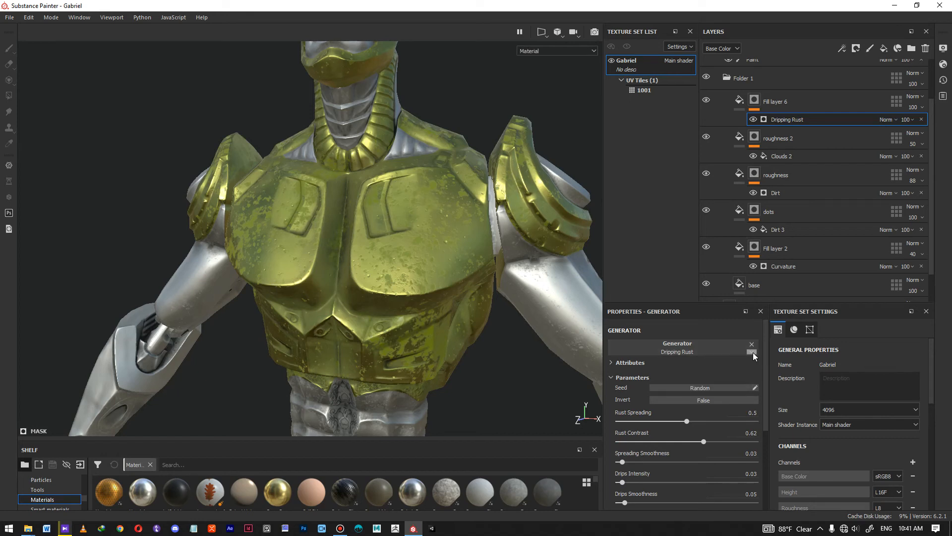
click(610, 362)
scroll(623, 379, down, 3)
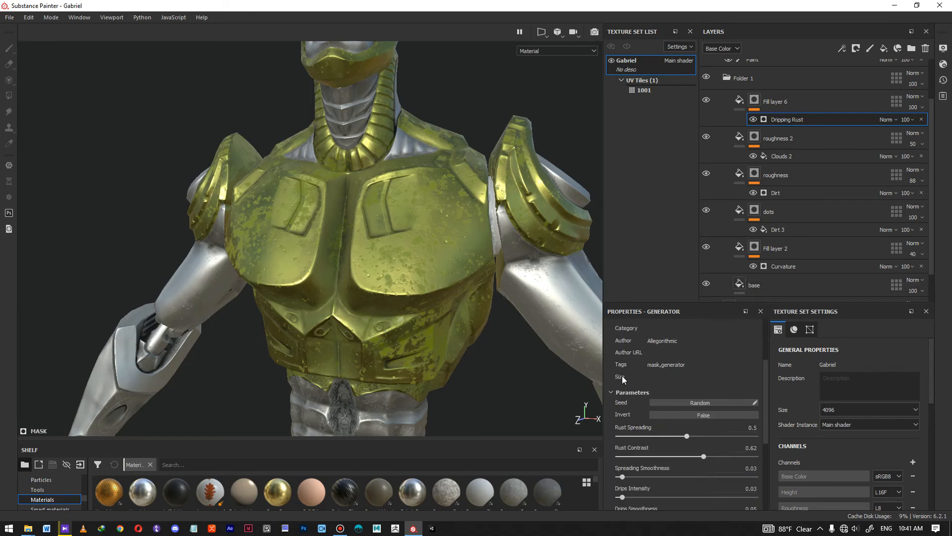
scroll(664, 385, up, 1)
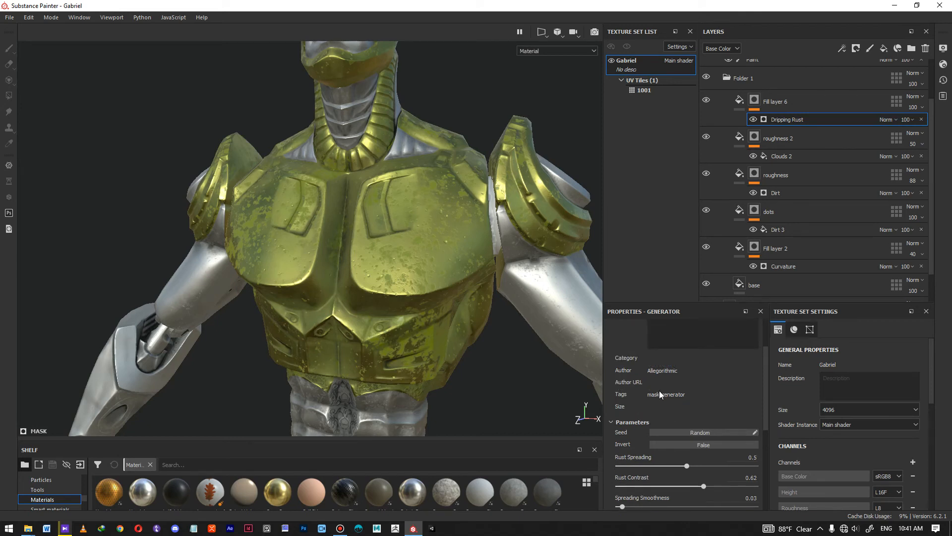
scroll(659, 393, up, 2)
click(610, 361)
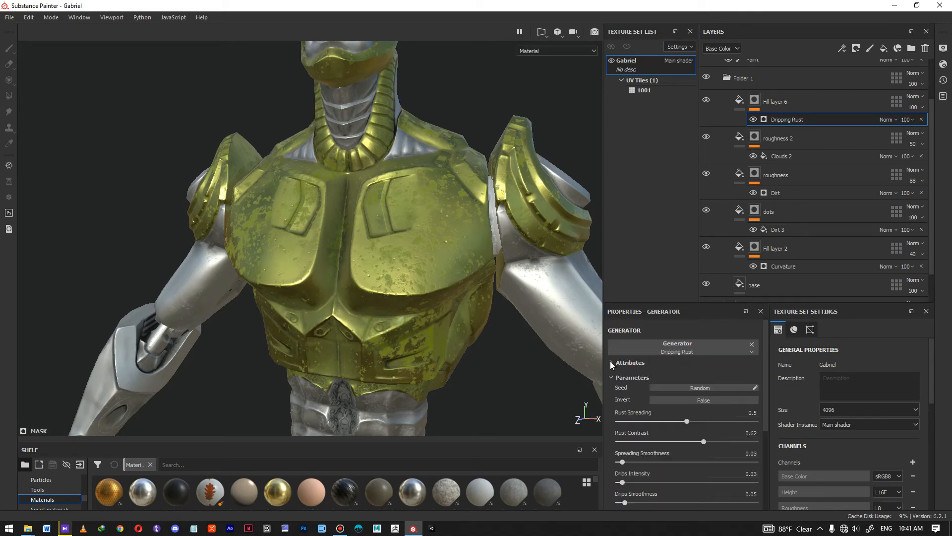
Try a lower Drips Samples Amount in the Dripping Rust generator and inspect the rust on the chest armor
drag(763, 387, 762, 465)
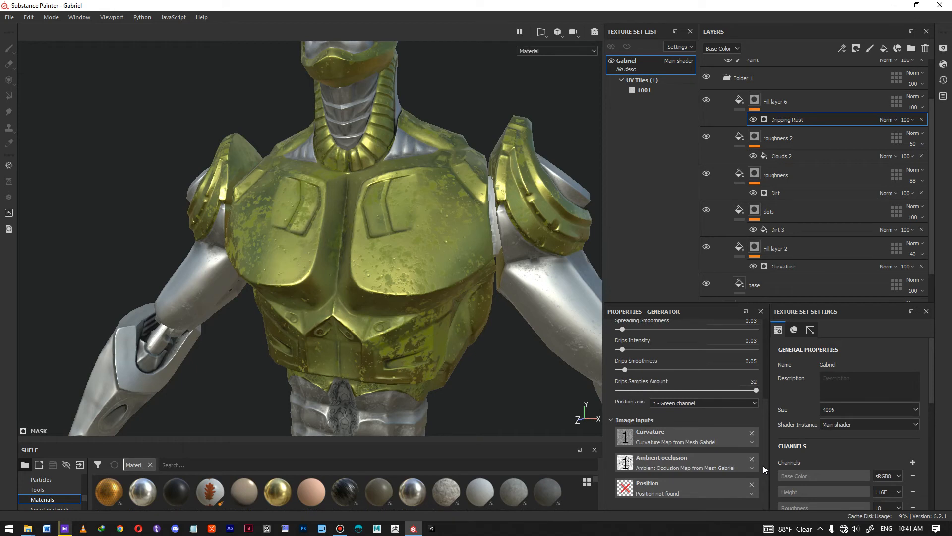
drag(756, 391, 717, 392)
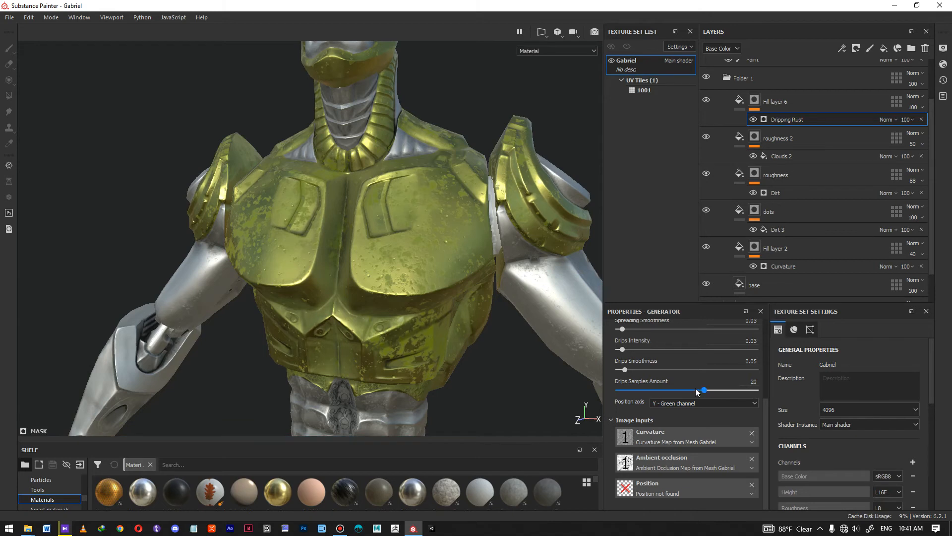
drag(686, 391, 765, 325)
alt+drag(367, 215, 375, 252)
scroll(446, 257, up, 2)
alt+middle_drag(447, 257, 414, 255)
alt+drag(415, 255, 410, 198)
scroll(409, 199, up, 2)
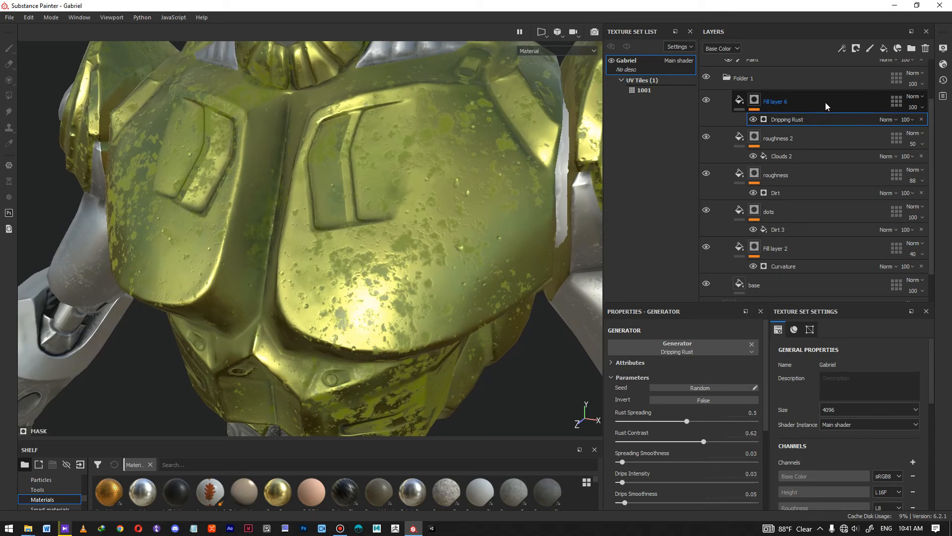
Add a fill layer directly above the base layer and set its base color to dark gold (RGB 0.240, 0.186, 0.021)
scroll(825, 102, down, 1)
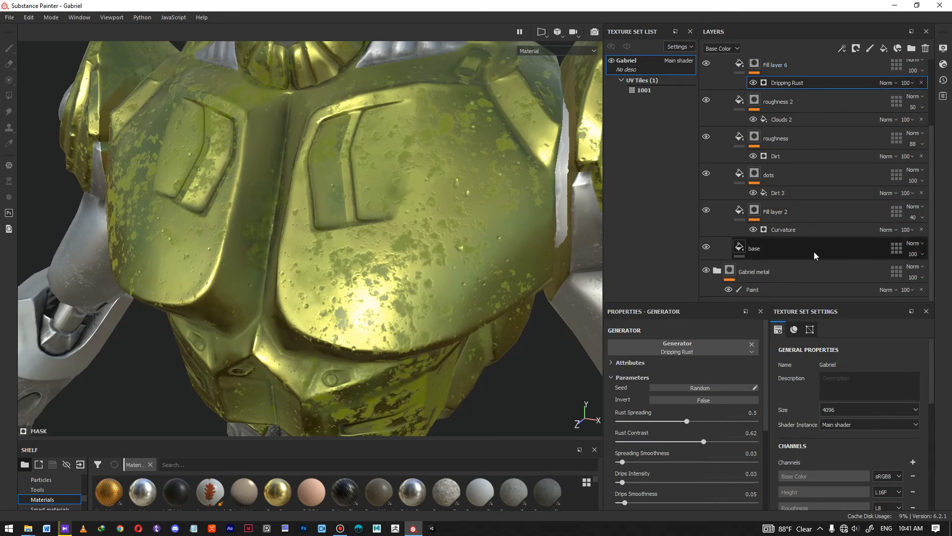
click(814, 252)
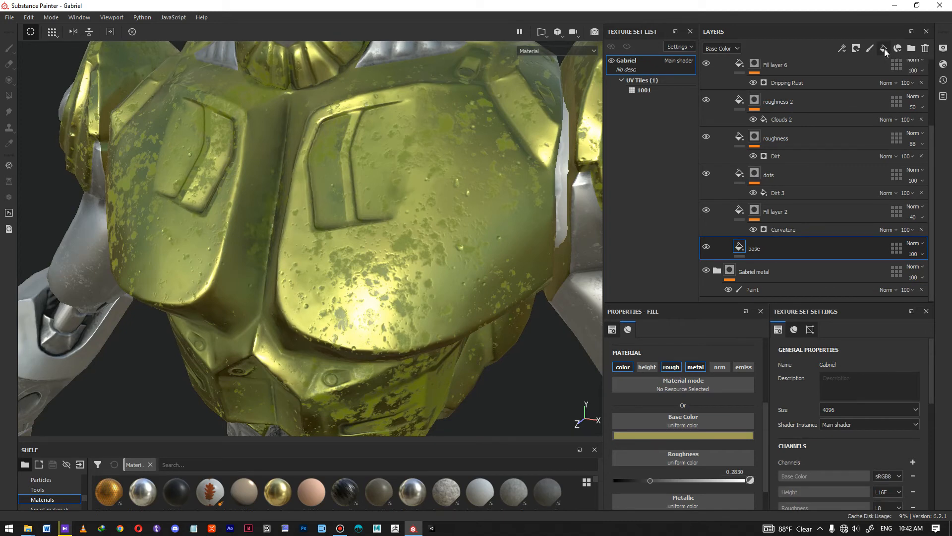
click(885, 48)
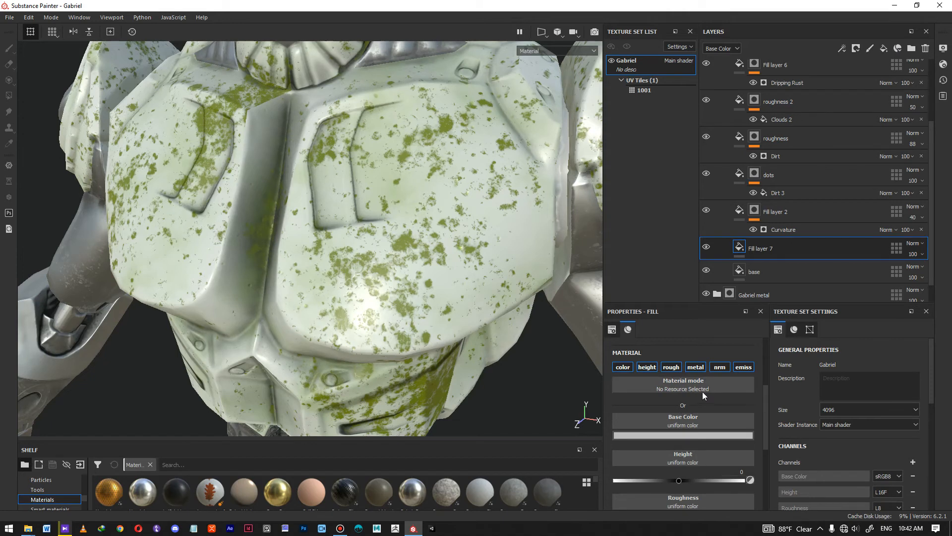
click(682, 435)
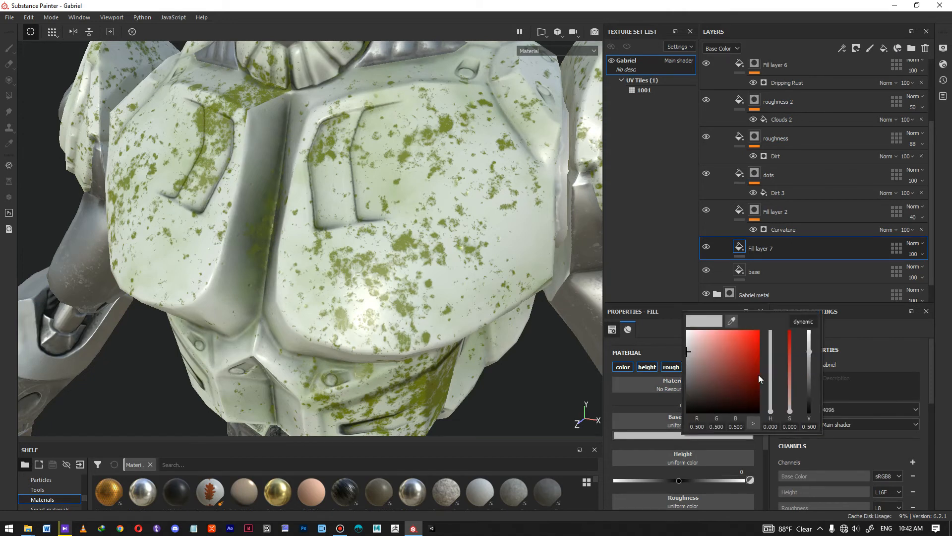
drag(770, 338, 769, 405)
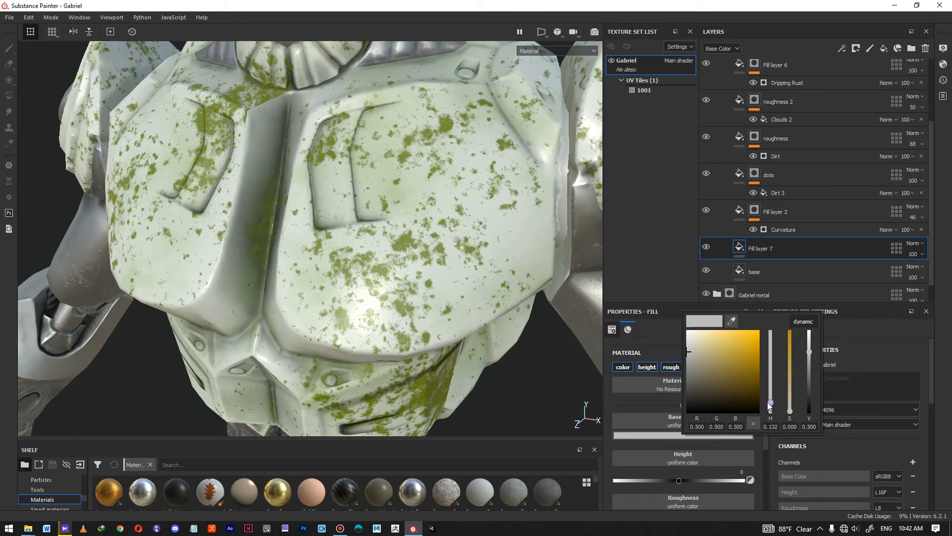
drag(722, 374, 736, 369)
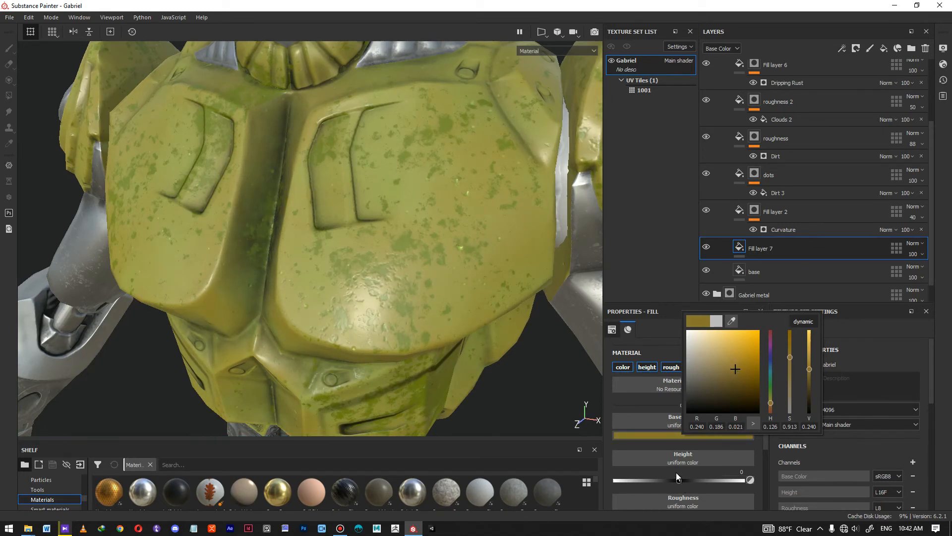
Disable Fill layer 7's height, normal and emissive channels, and set its roughness to 0.4038 and metallic to 1
drag(766, 445, 767, 425)
click(655, 418)
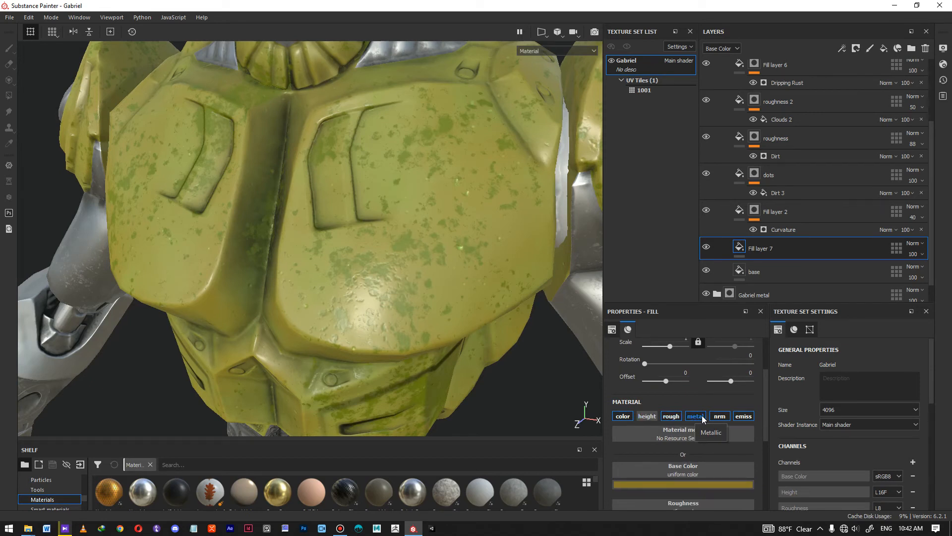
click(720, 418)
click(744, 416)
scroll(725, 448, down, 2)
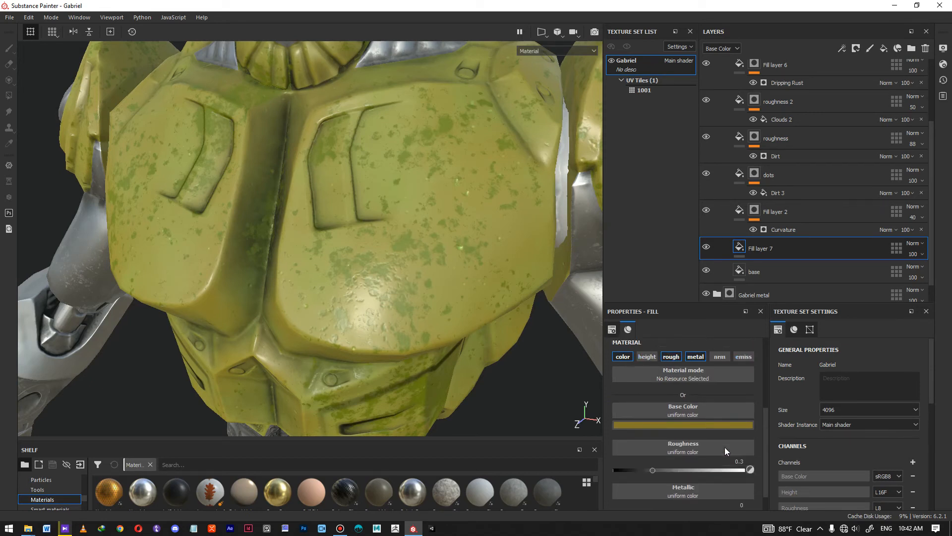
drag(654, 451, 665, 447)
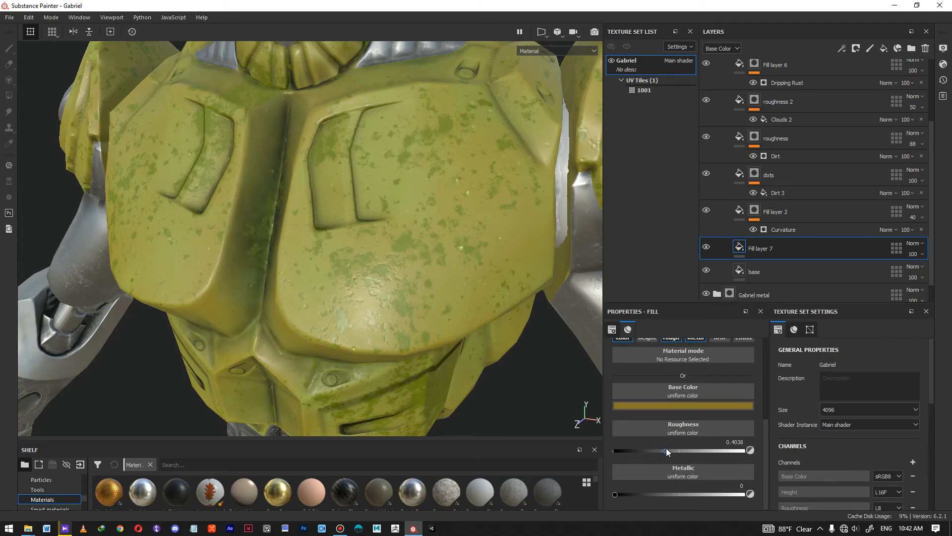
drag(675, 494, 759, 495)
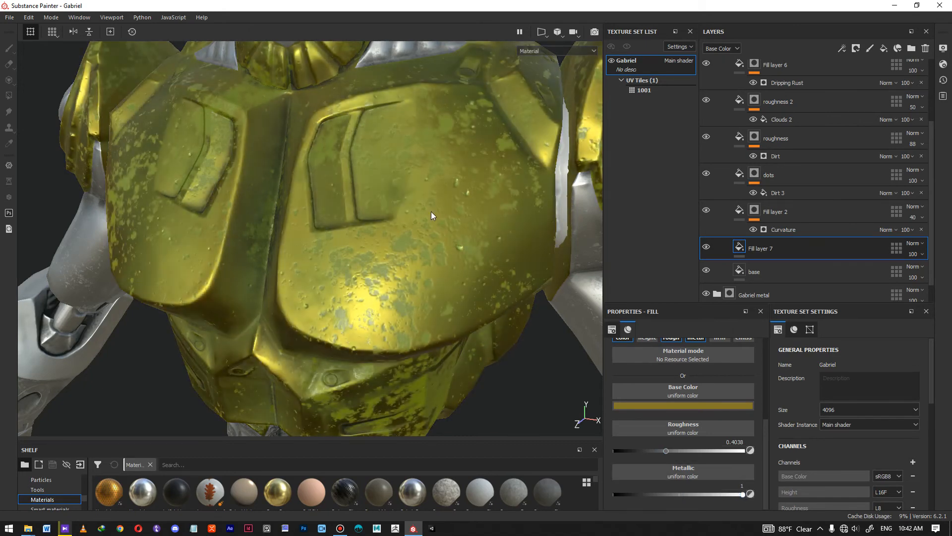
Compare the gold armor with Fill layer 7 hidden and shown
scroll(431, 216, down, 5)
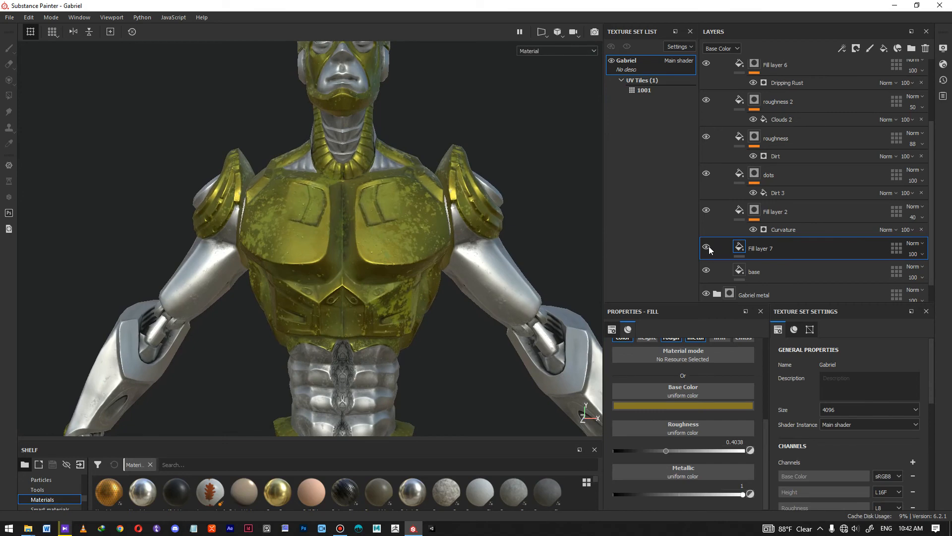
click(706, 247)
click(707, 247)
scroll(347, 205, up, 5)
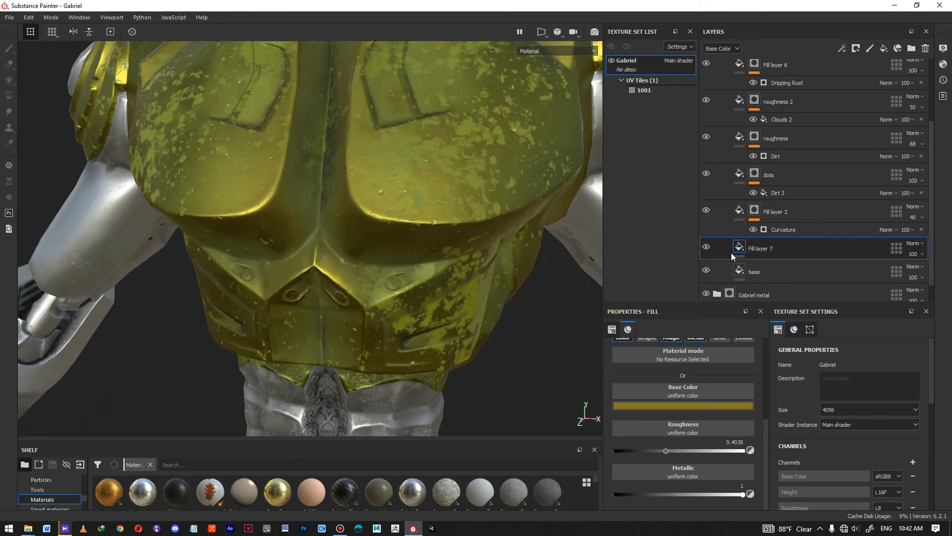
Give Fill layer 7 a black mask and add a fill effect to that mask
scroll(731, 252, down, 1)
right_click(790, 228)
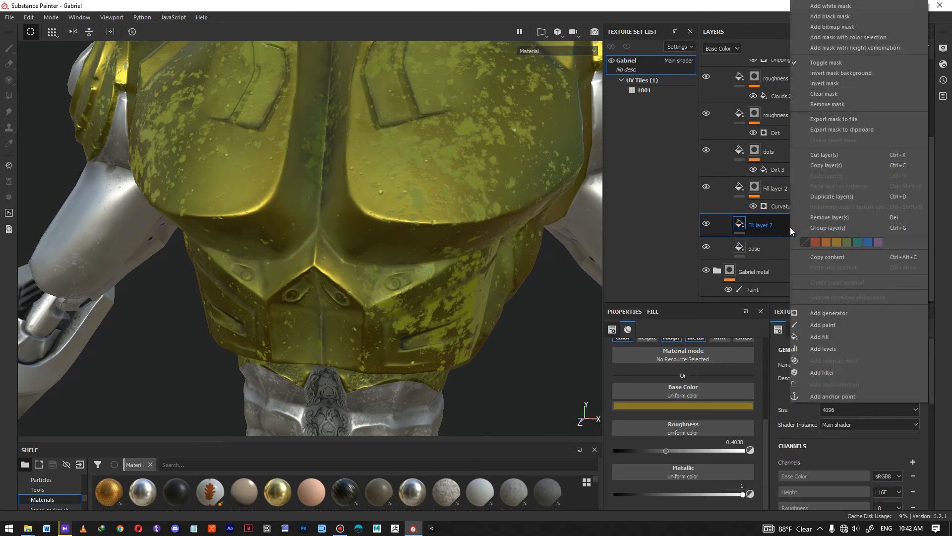
click(855, 19)
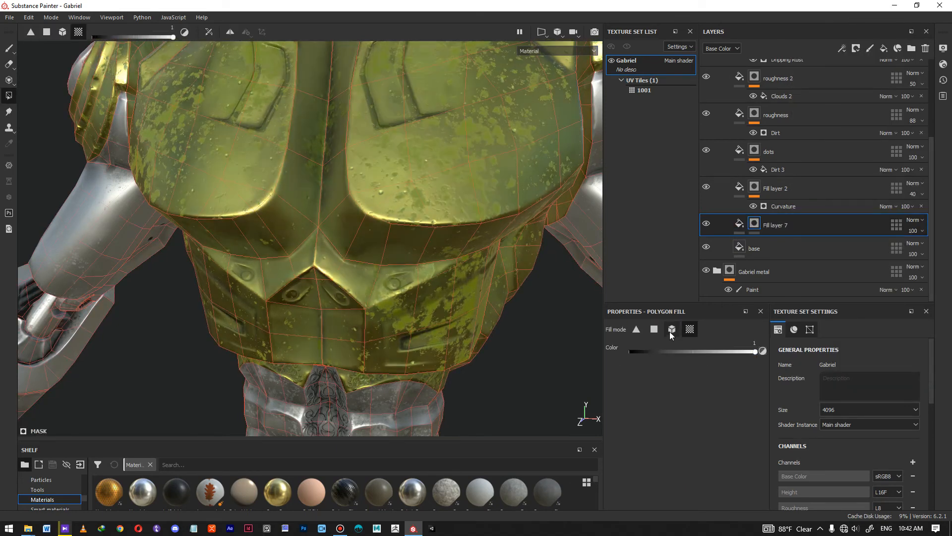
right_click(756, 224)
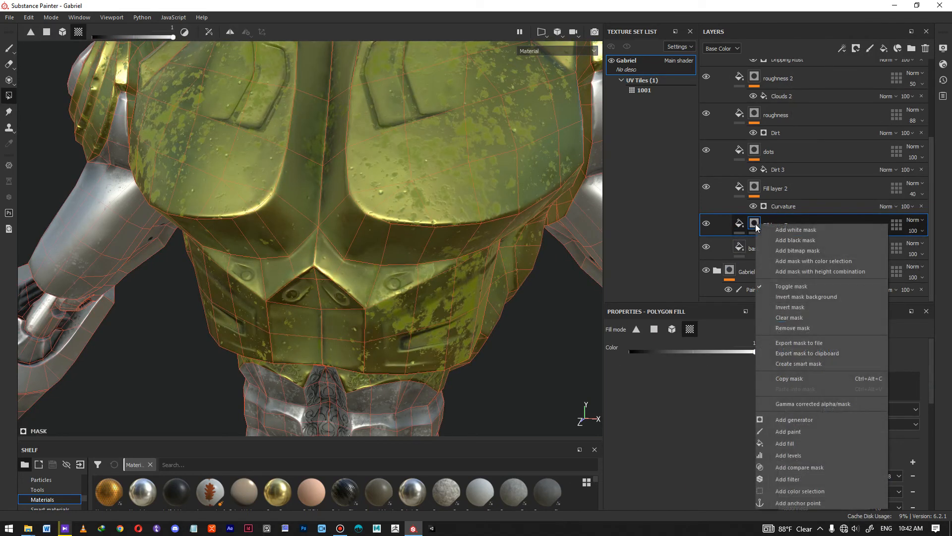
click(805, 441)
Search the grayscale textures for "grun" and assign Grunge Concrete to the mask's fill effect on Fill layer 7
click(696, 363)
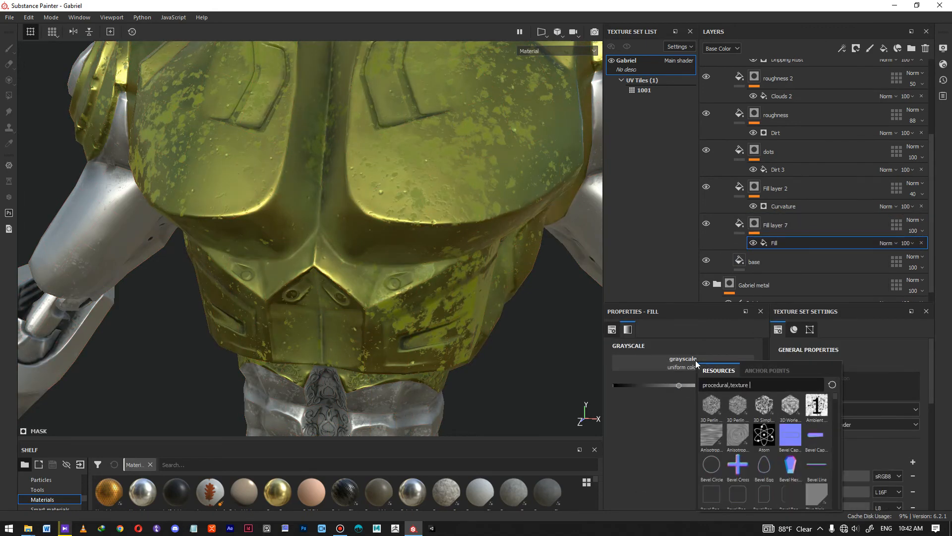
drag(836, 403, 835, 413)
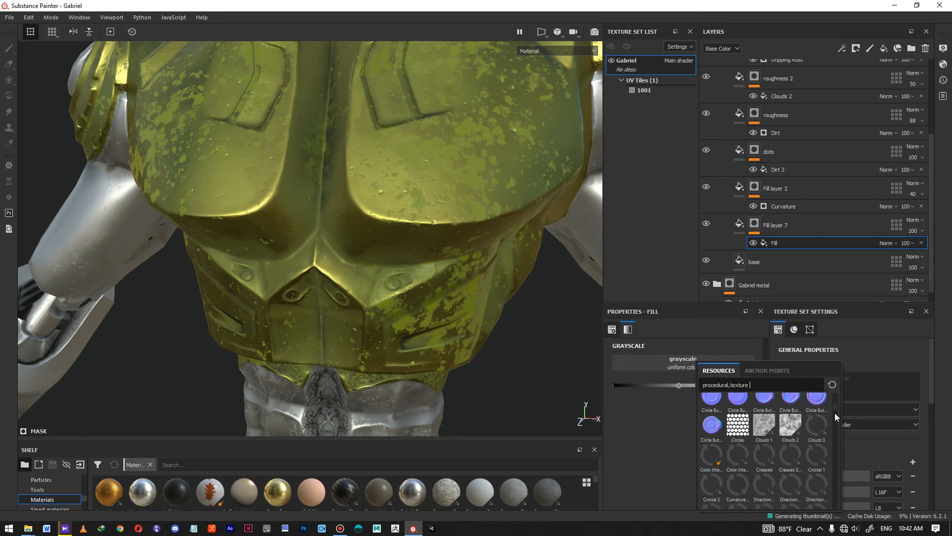
drag(835, 413, 832, 418)
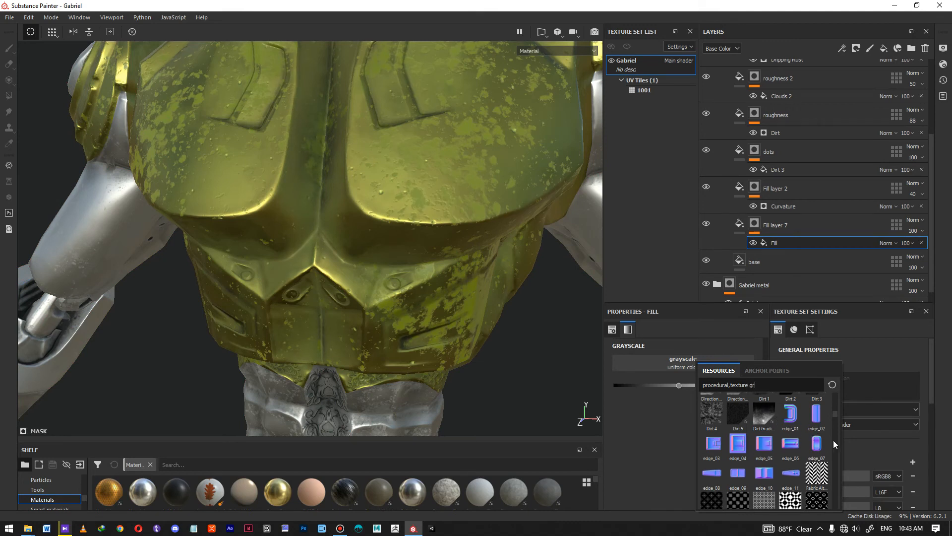
text(un)
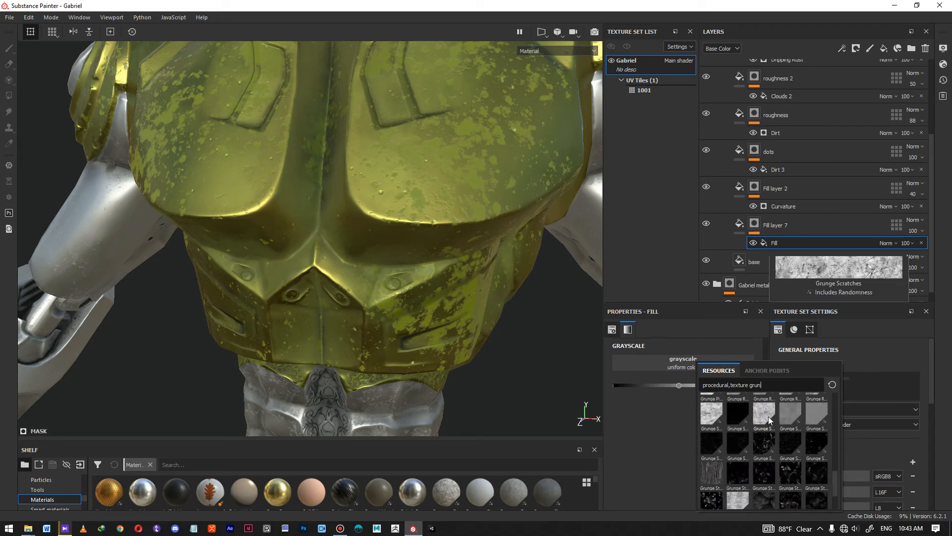
mouse_move(785, 421)
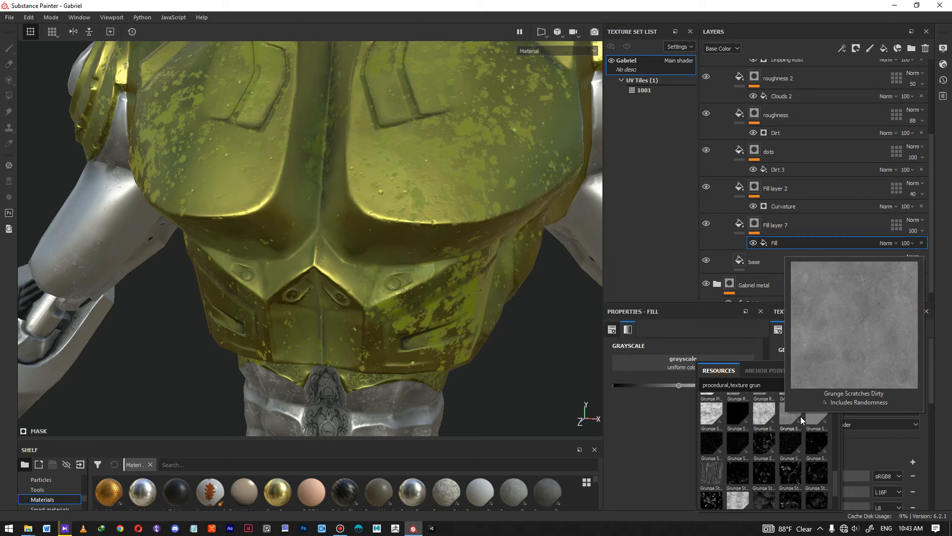
mouse_move(817, 419)
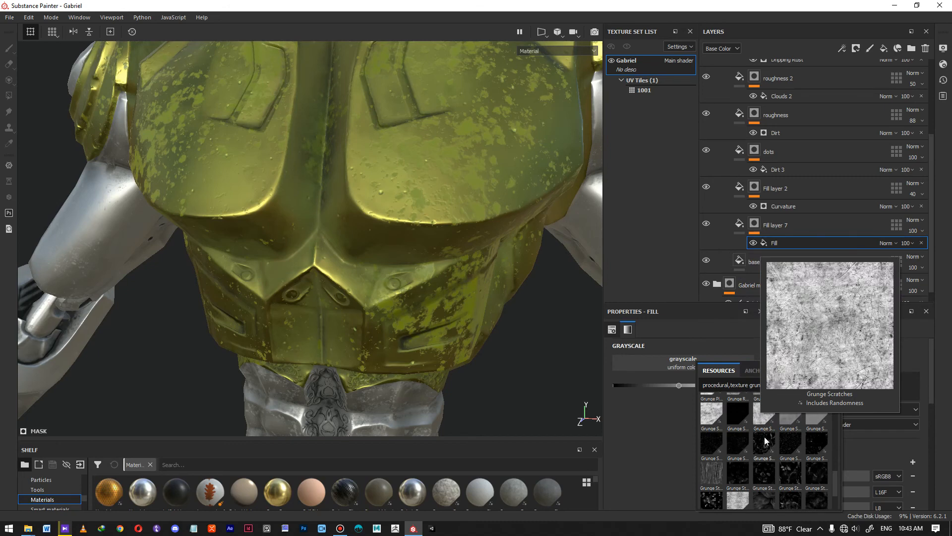
mouse_move(785, 448)
mouse_move(755, 466)
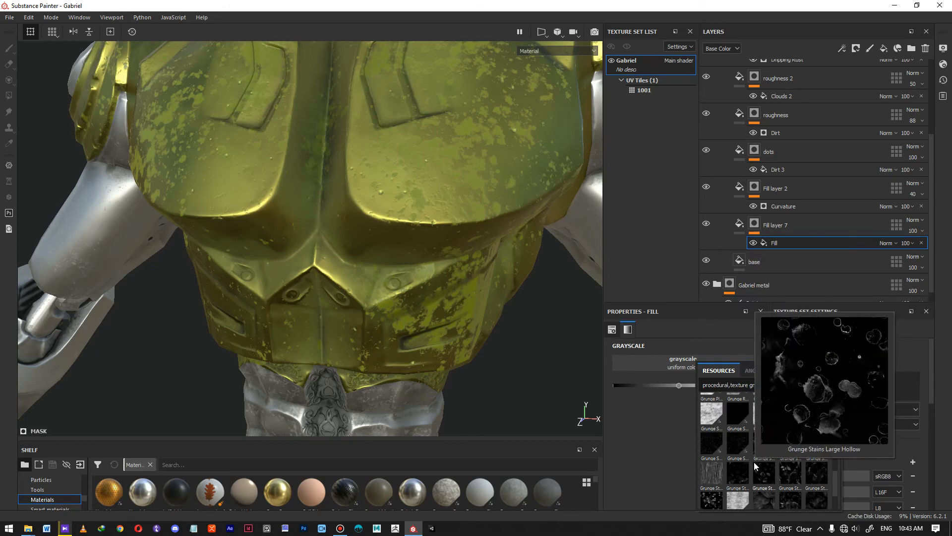
mouse_move(717, 505)
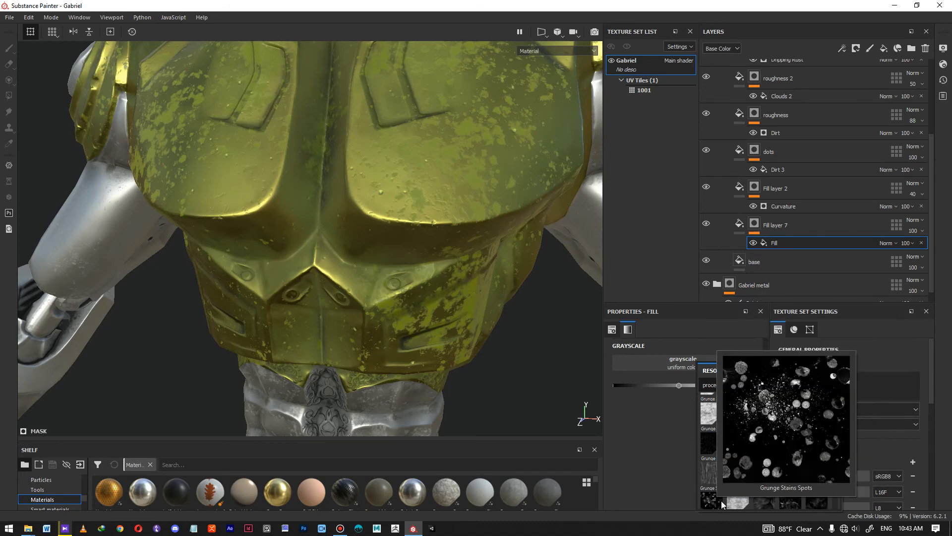
drag(836, 474, 831, 406)
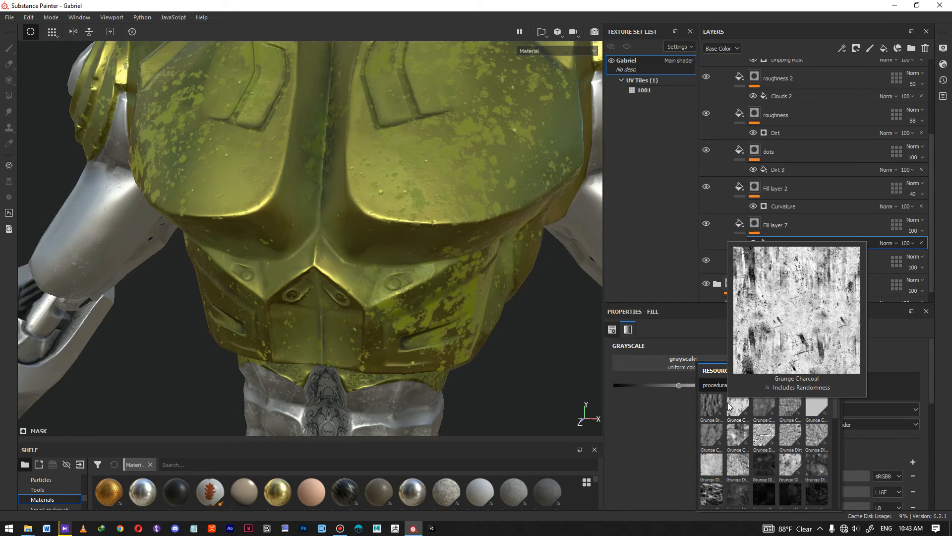
click(766, 405)
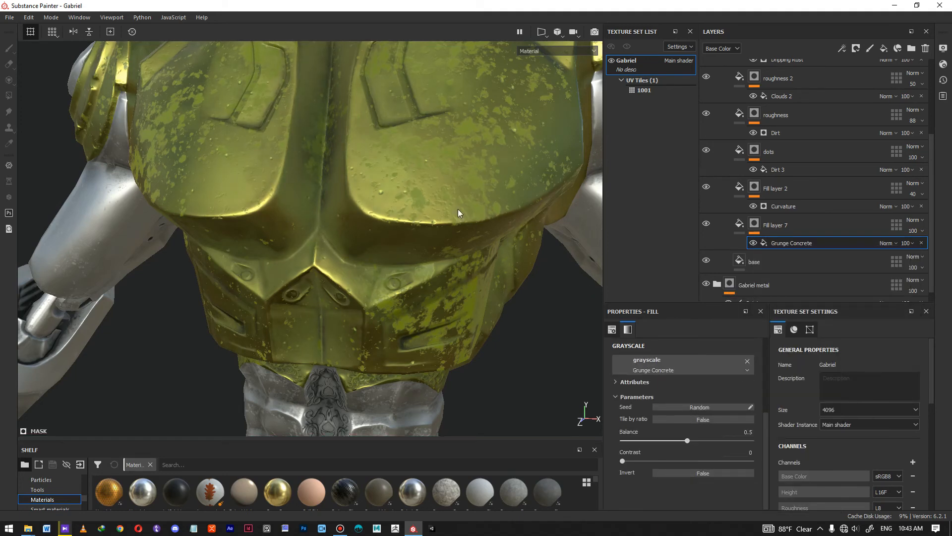
Display Fill layer 7's mask on the model and set the Grunge Concrete balance to 0.63
alt+drag(443, 195, 410, 240)
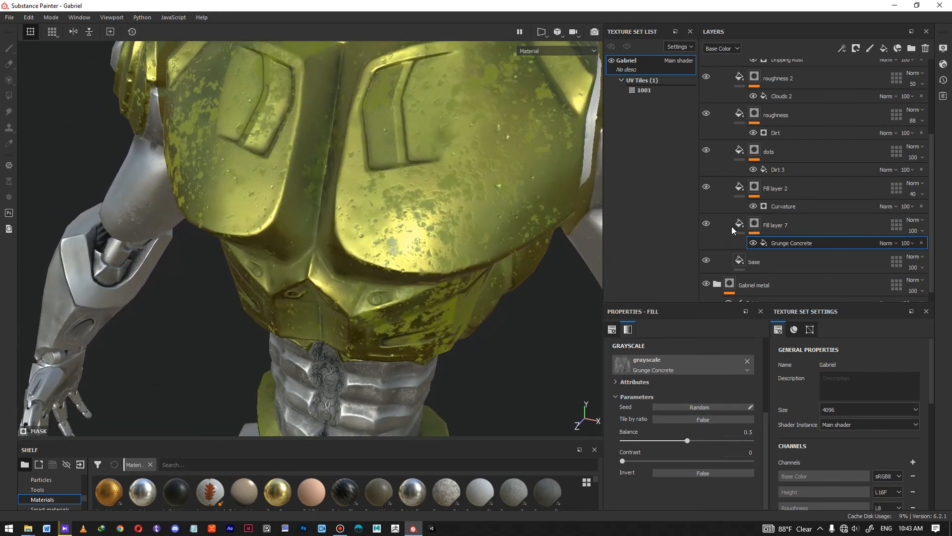
alt+click(753, 225)
alt+drag(446, 240, 437, 184)
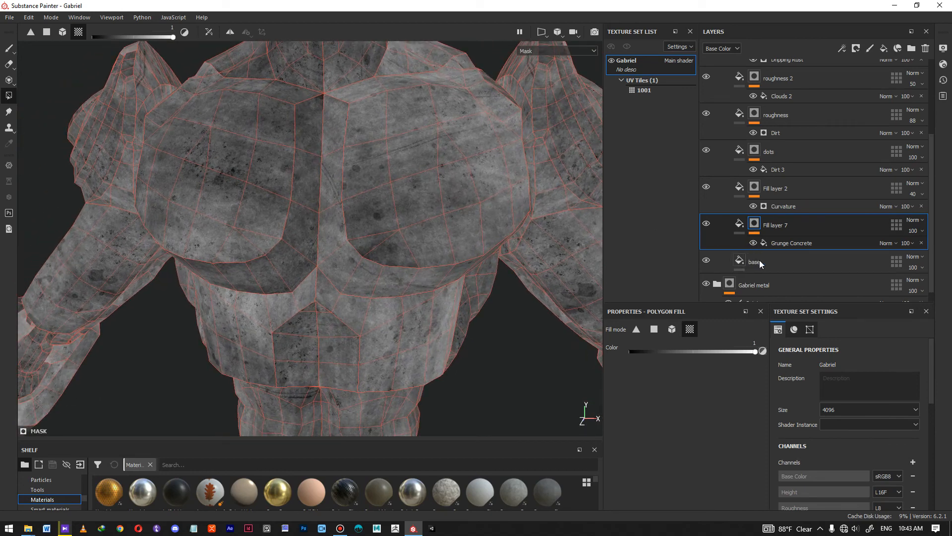
click(776, 241)
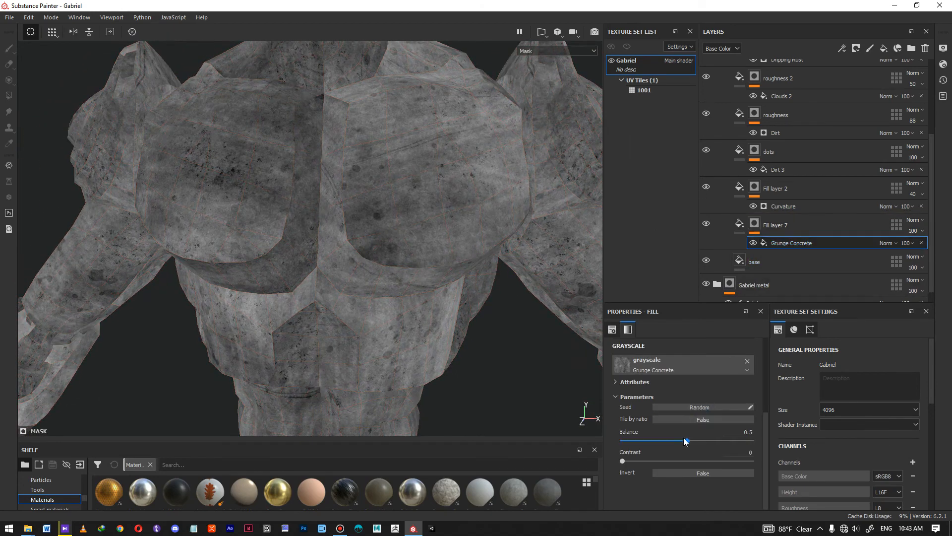
drag(688, 443, 699, 443)
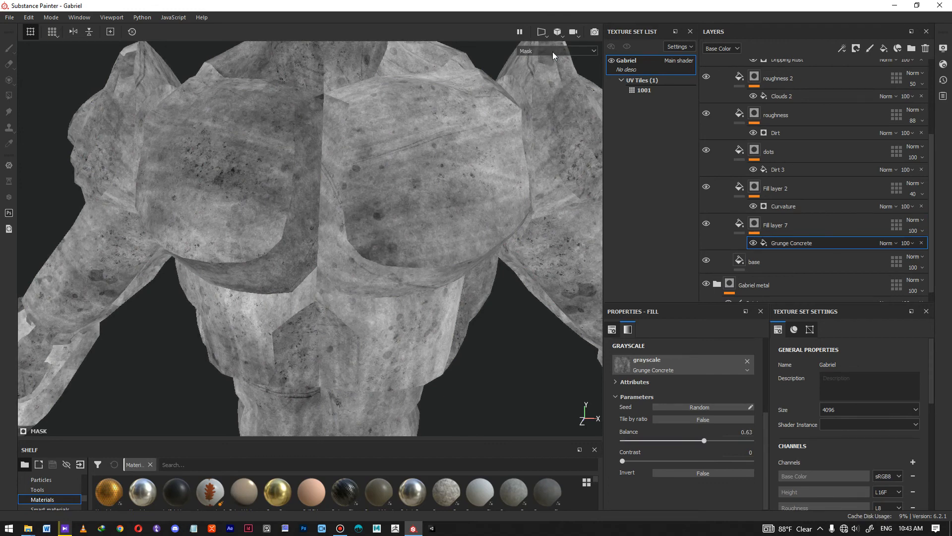
Return the model to the Material display and set the Grunge Concrete balance to 0.78
click(537, 50)
click(552, 58)
alt+drag(382, 153, 369, 228)
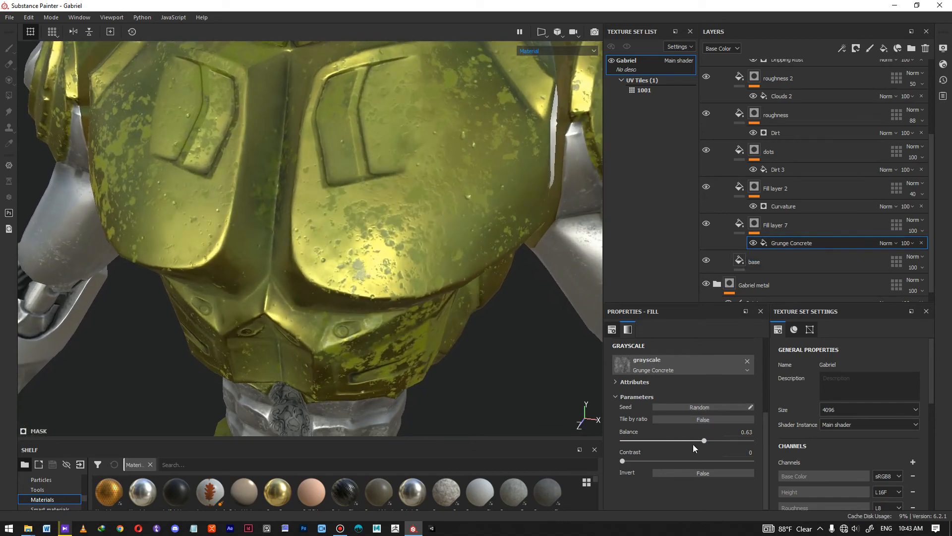
drag(705, 441, 681, 444)
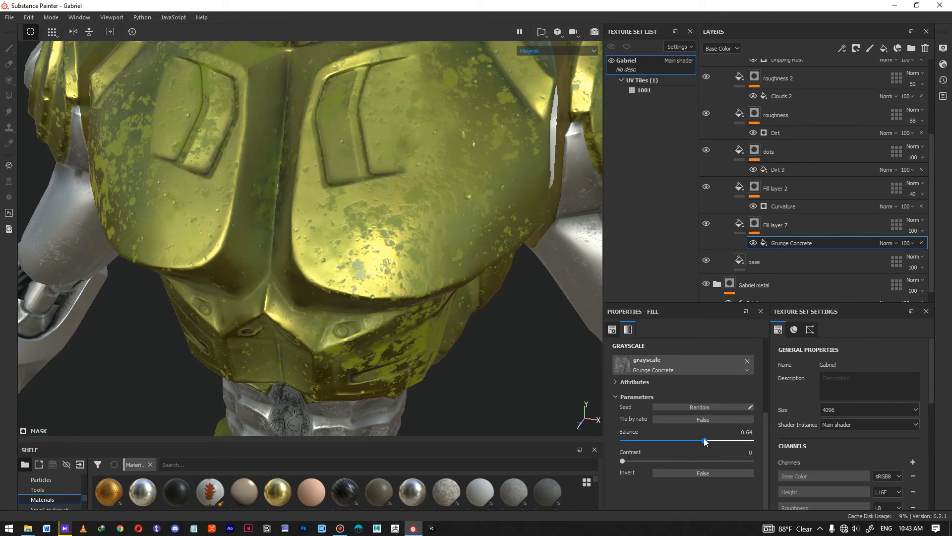
drag(714, 441, 723, 441)
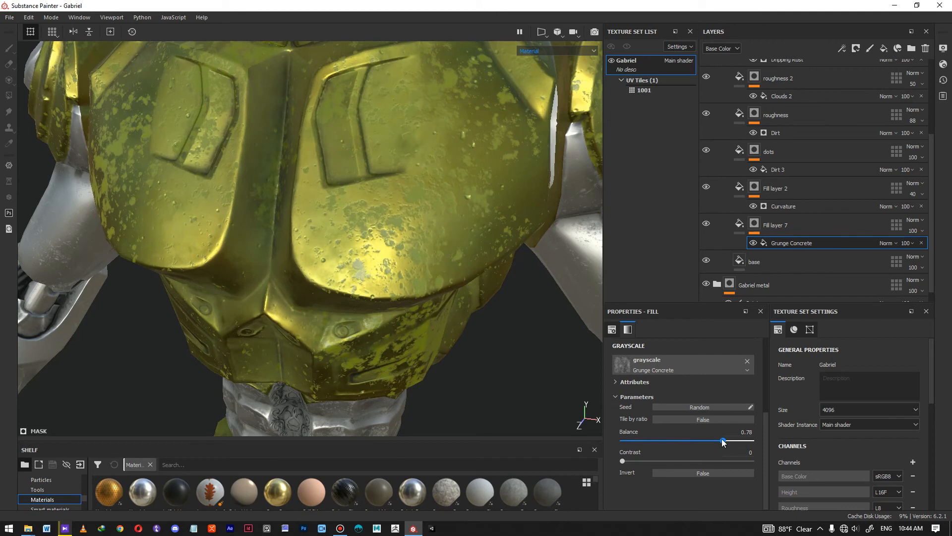
Set the Grunge Concrete balance to 0.73 and contrast to 0.51 on Fill layer 7's mask
drag(721, 441, 716, 441)
drag(623, 461, 686, 455)
alt+drag(372, 297, 430, 321)
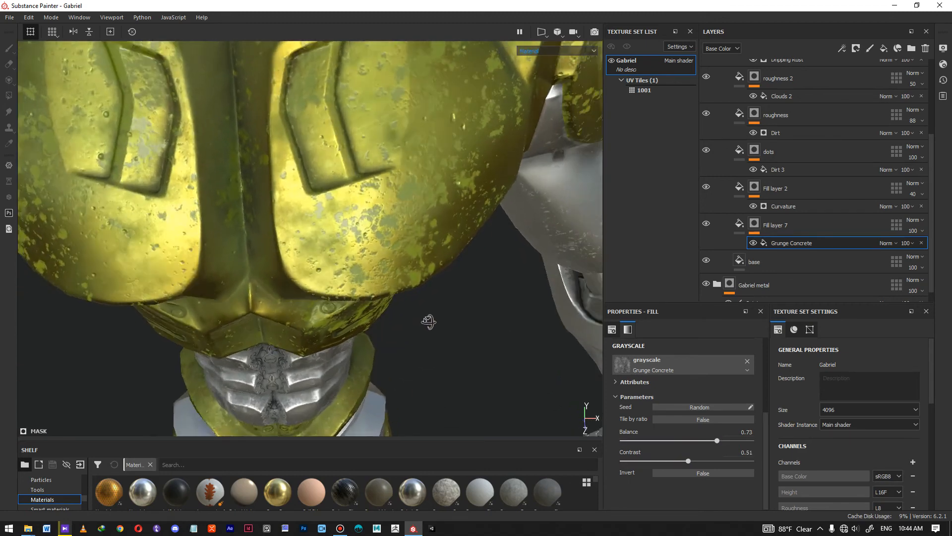
alt+right_drag(430, 321, 174, 230)
alt+drag(174, 230, 277, 247)
alt+right_drag(276, 247, 11, 230)
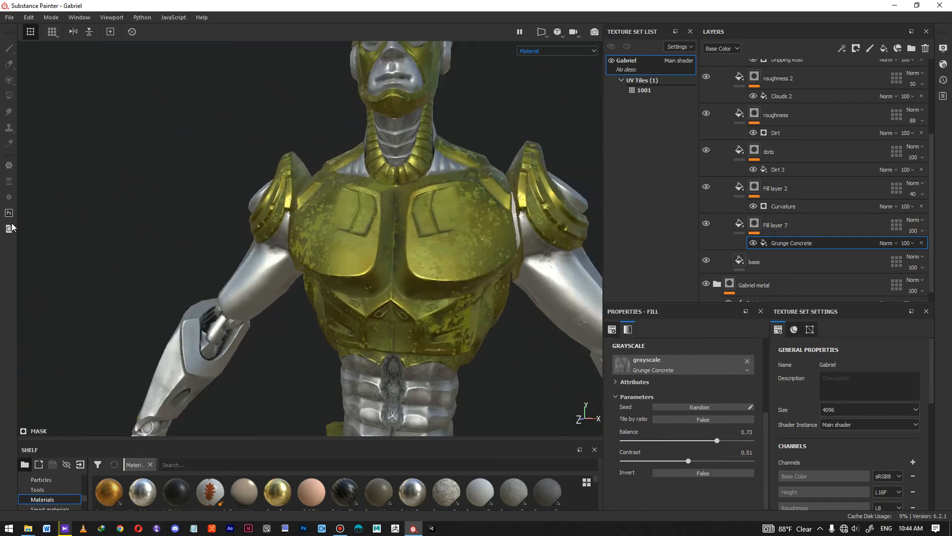
alt+middle_drag(148, 257, 216, 268)
alt+drag(416, 283, 343, 409)
alt+middle_drag(342, 409, 297, 255)
alt+drag(298, 256, 387, 254)
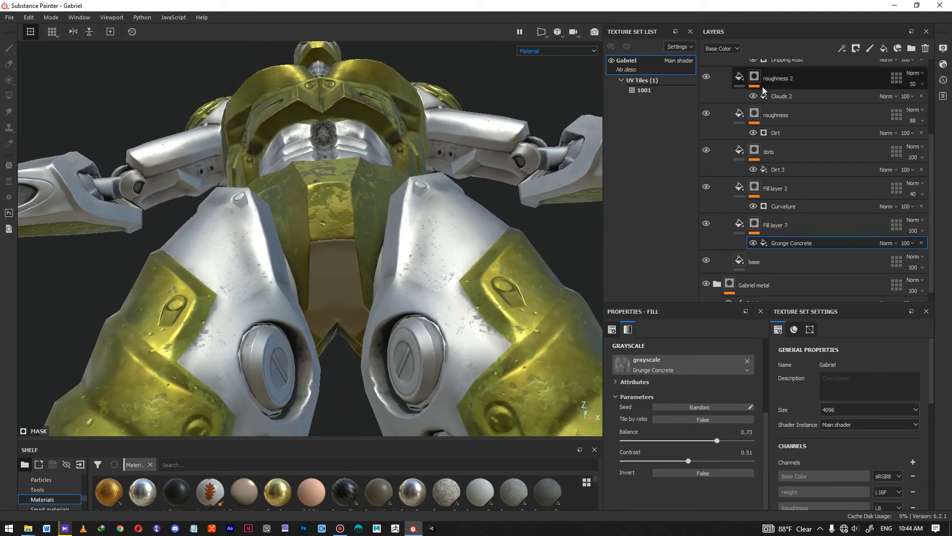
Add the uncovered lower pelvis faces between the thighs to the gold folder's mask using Polygon Fill in quad mode
scroll(784, 228, up, 4)
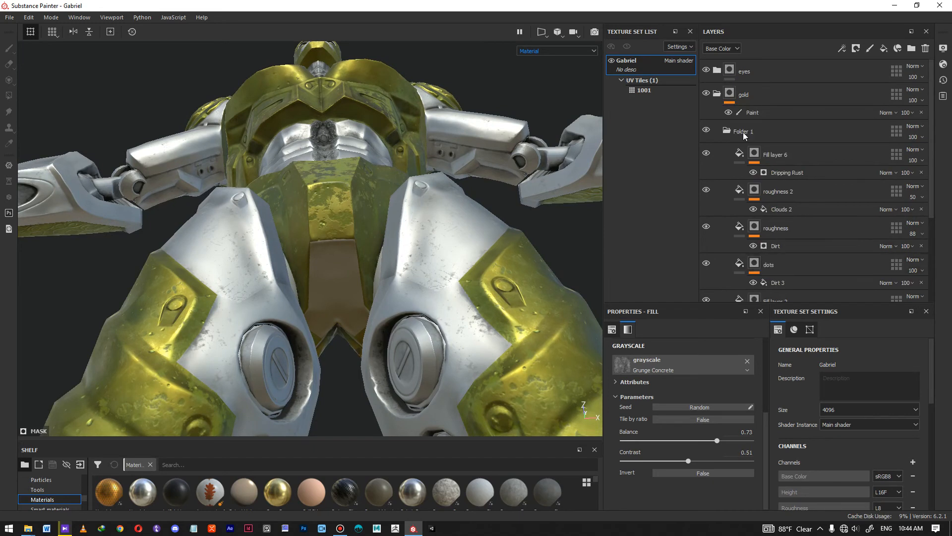
click(749, 95)
key(4)
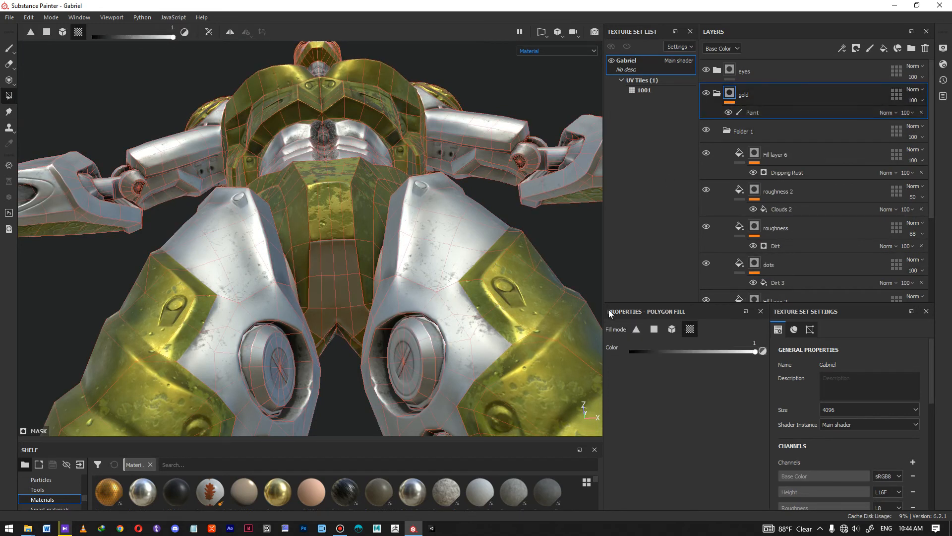
click(657, 332)
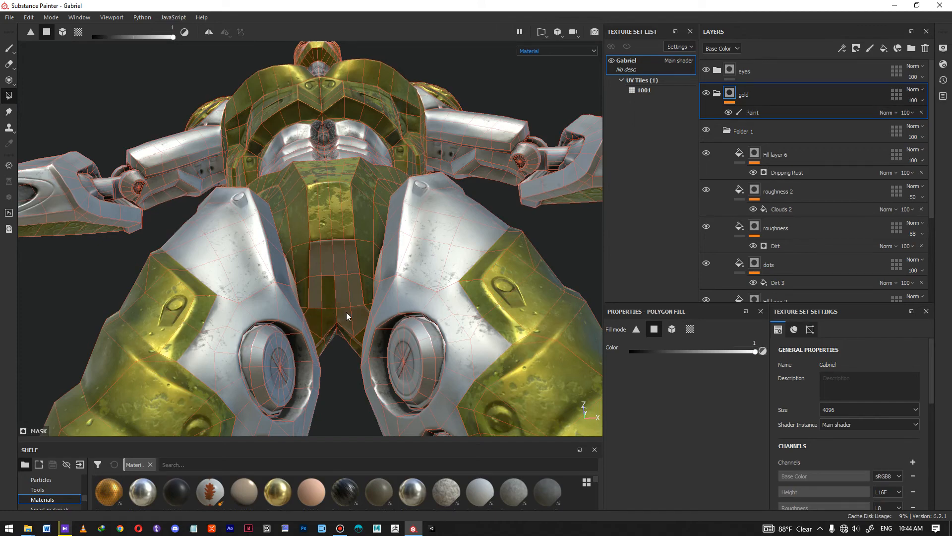
alt+drag(318, 293, 359, 274)
alt+right_drag(359, 274, 474, 279)
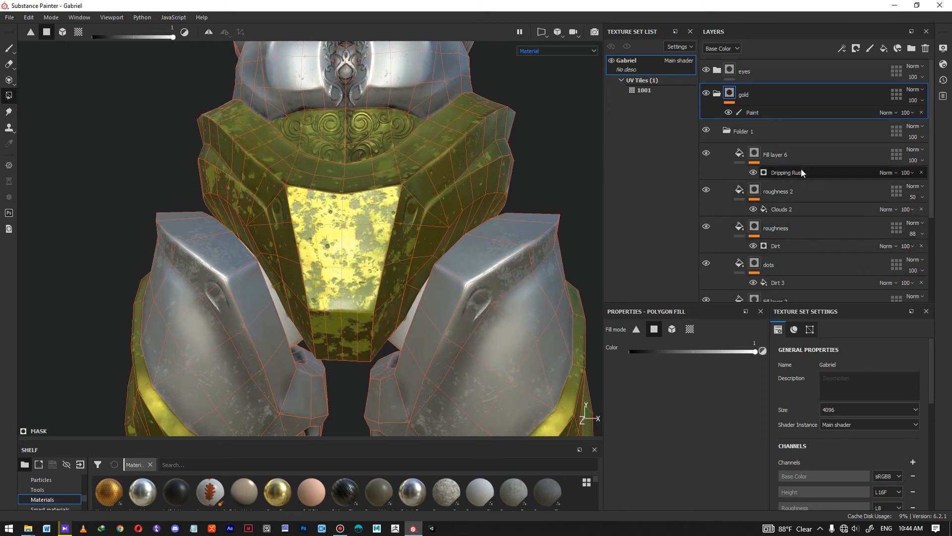
Compare the gold armor with Fill layer 6 hidden and shown, and examine its rust on the pelvis, abdomen and chest
click(706, 153)
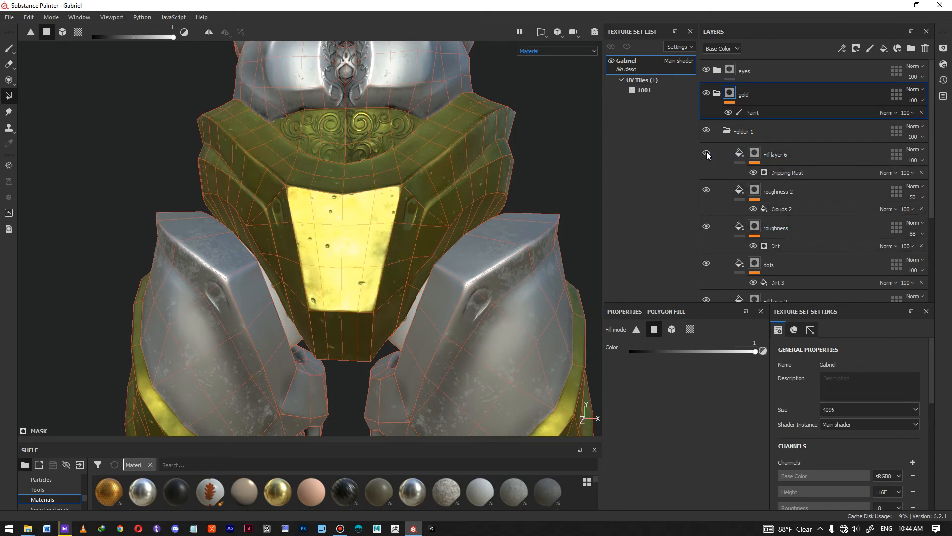
click(706, 153)
click(754, 153)
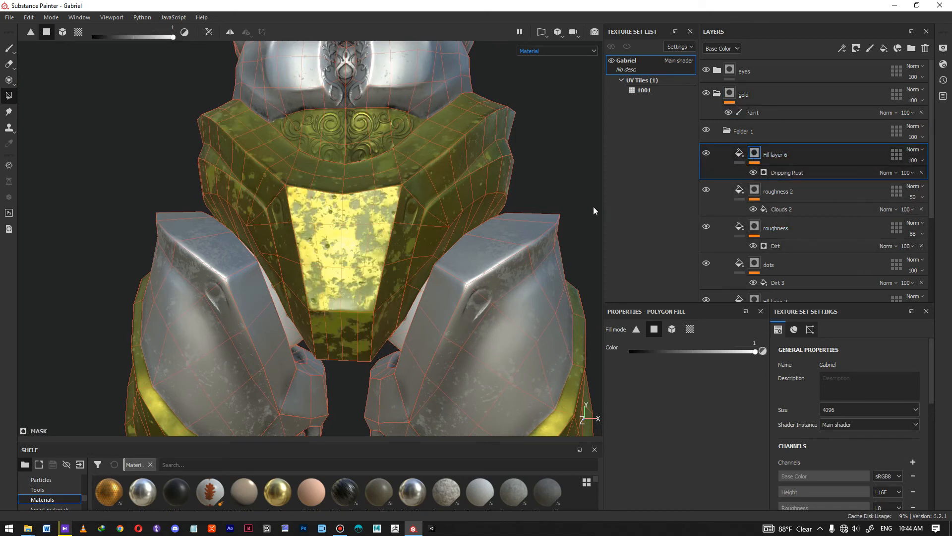
alt+right_drag(516, 223, 333, 142)
alt+drag(404, 142, 433, 179)
alt+middle_drag(434, 179, 372, 344)
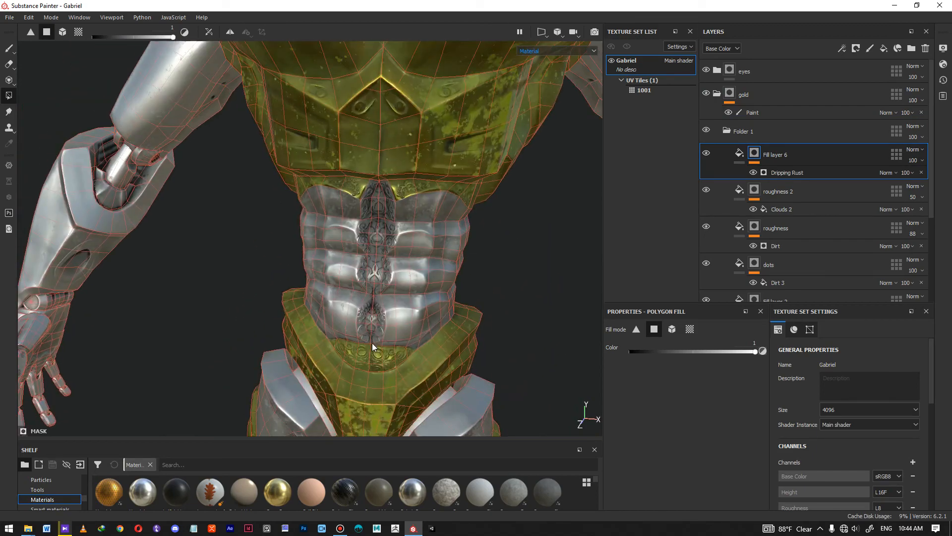
alt+middle_drag(377, 149, 351, 326)
alt+right_drag(456, 252, 472, 208)
alt+drag(426, 233, 374, 265)
alt+middle_drag(374, 266, 413, 229)
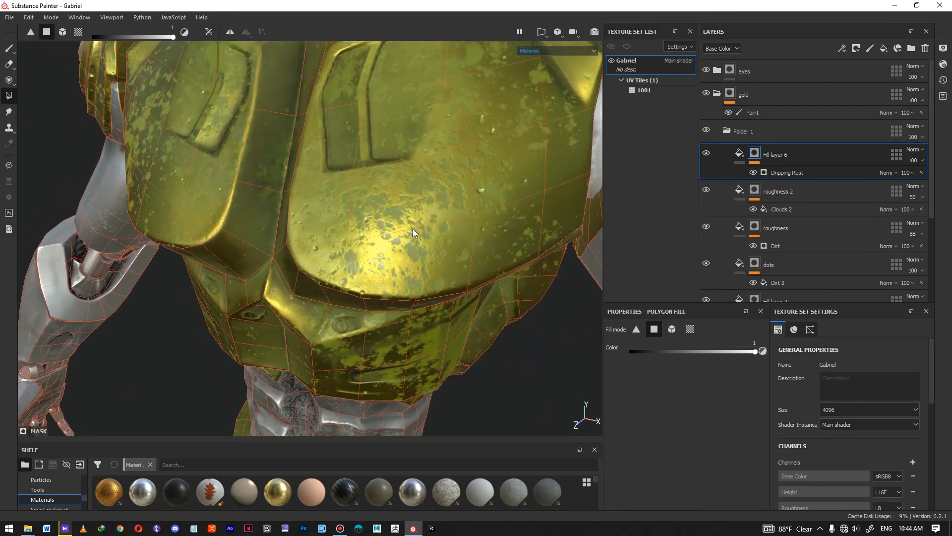
alt+drag(413, 233, 470, 211)
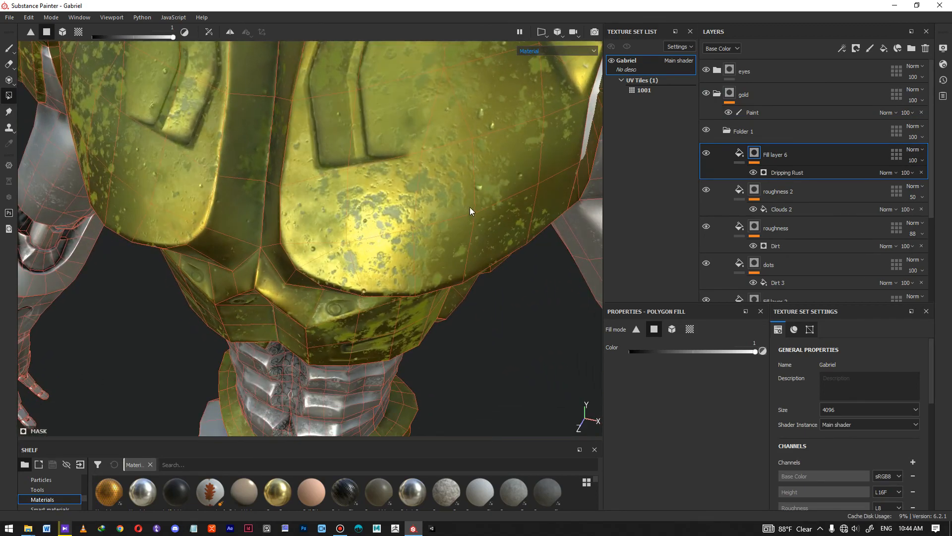
Try inverting Fill layer 6's Dripping Rust generator, restore Invert to False, and review its position axis and image inputs
click(808, 176)
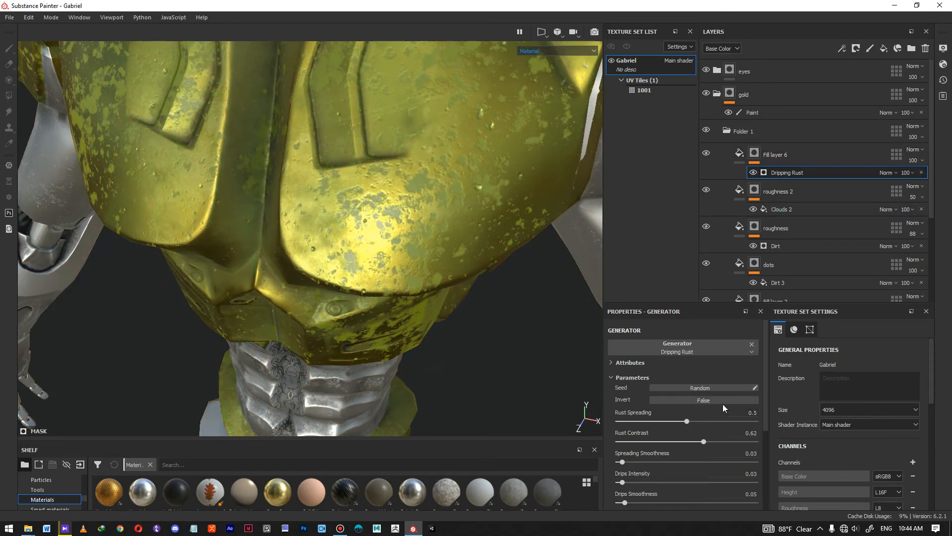
click(710, 400)
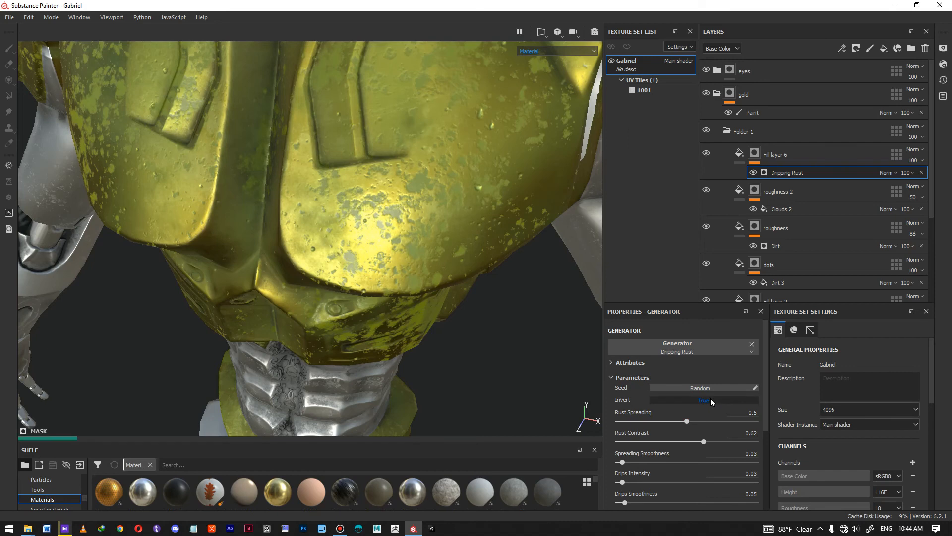
click(710, 400)
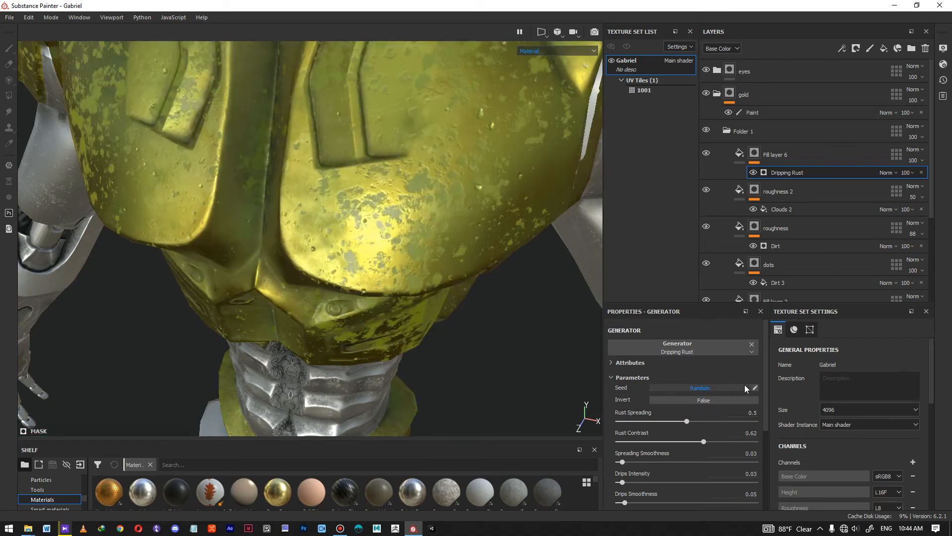
drag(766, 389, 754, 457)
scroll(754, 459, down, 1)
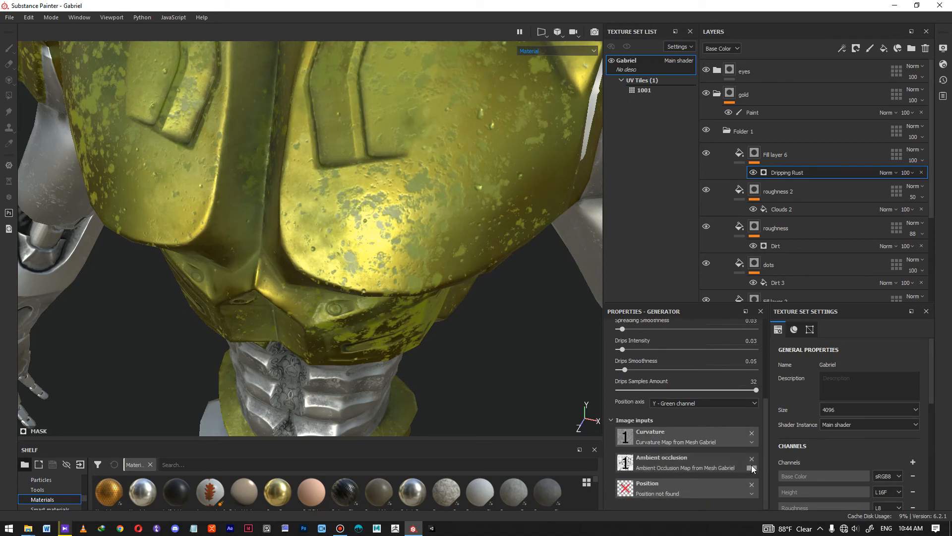
click(754, 403)
click(755, 400)
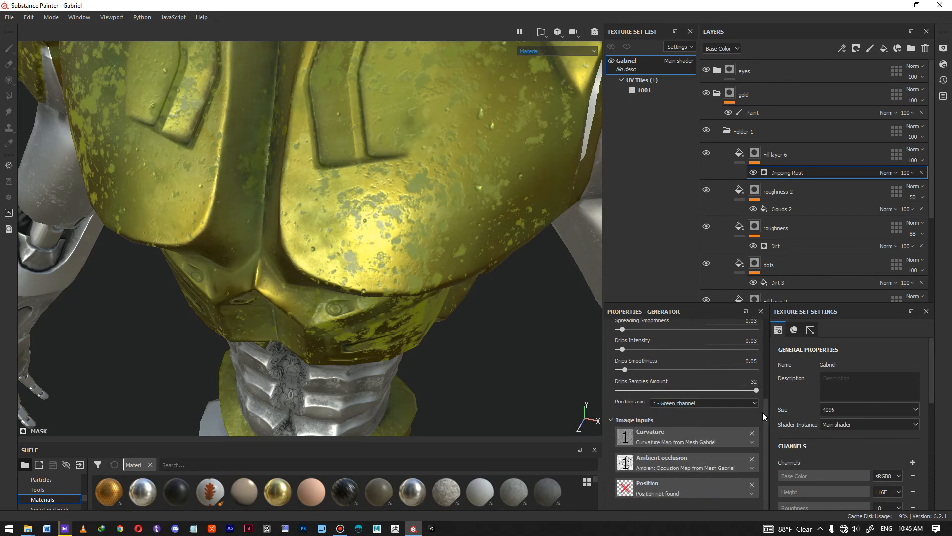
drag(766, 406, 767, 335)
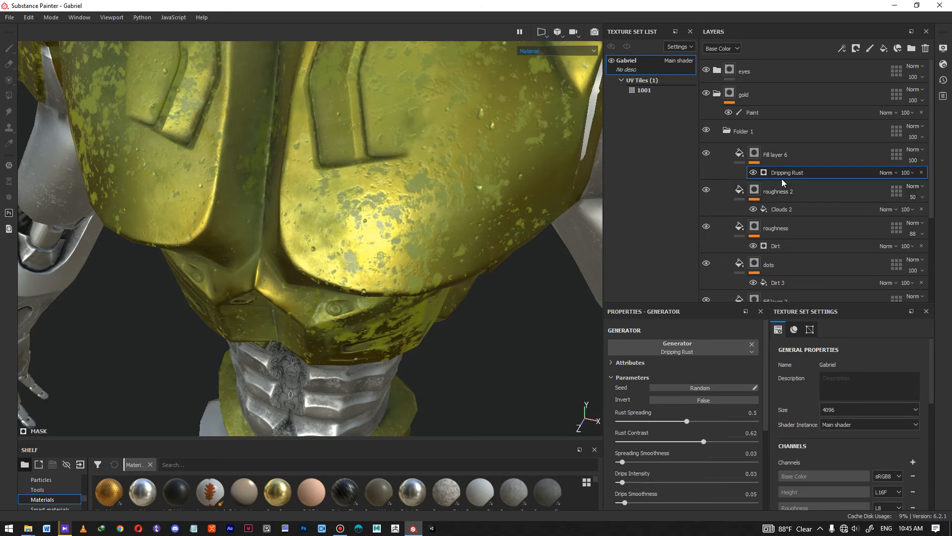
Try lowering Fill layer 6's opacity to 25 and restore it to 100
click(755, 158)
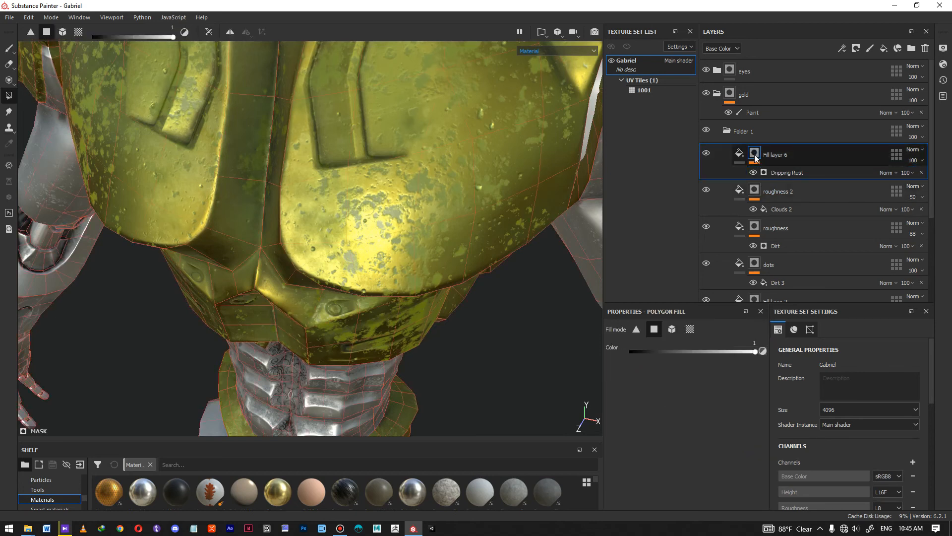
click(912, 161)
drag(945, 178, 940, 178)
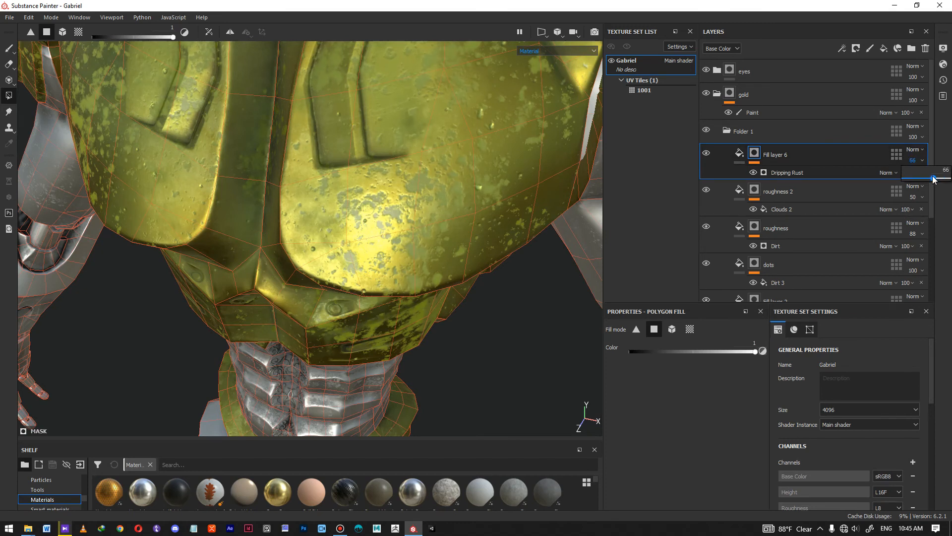
mouse_move(914, 180)
mouse_down()
mouse_move(887, 184)
mouse_move(941, 179)
mouse_move(888, 179)
mouse_move(938, 178)
mouse_move(914, 178)
mouse_up()
scroll(369, 236, down, 5)
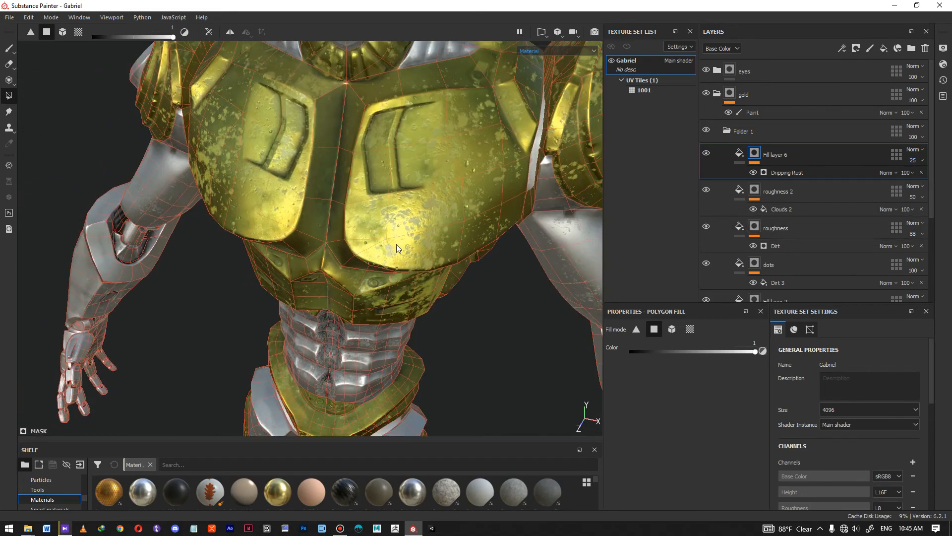
scroll(368, 237, up, 6)
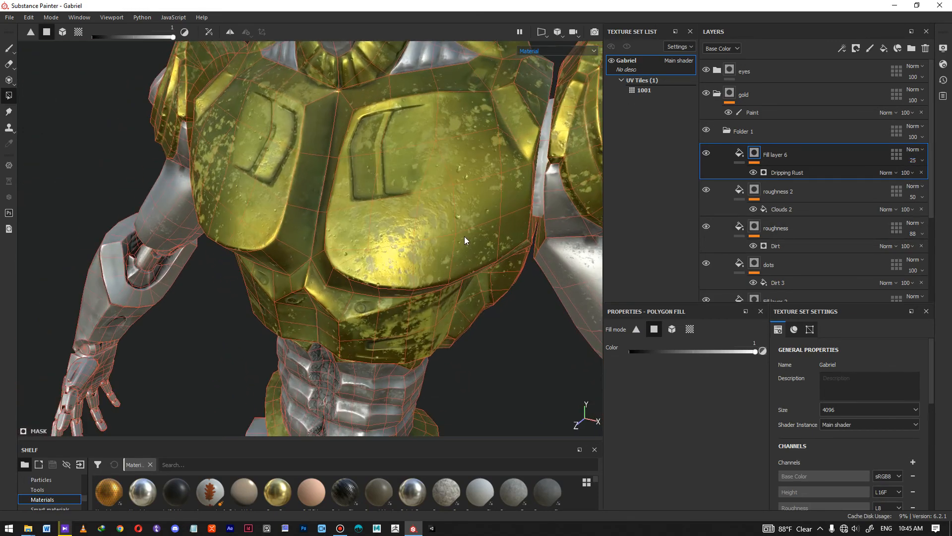
alt+middle_drag(431, 293, 434, 295)
click(922, 160)
drag(917, 178, 951, 182)
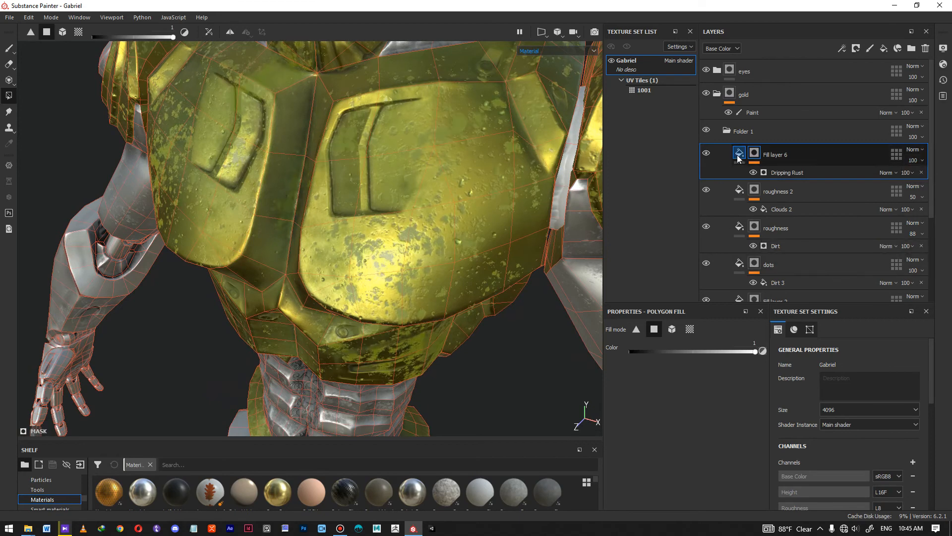
Set the Rust Spreading of Fill layer 6's Dripping Rust generator to 0.03
click(788, 171)
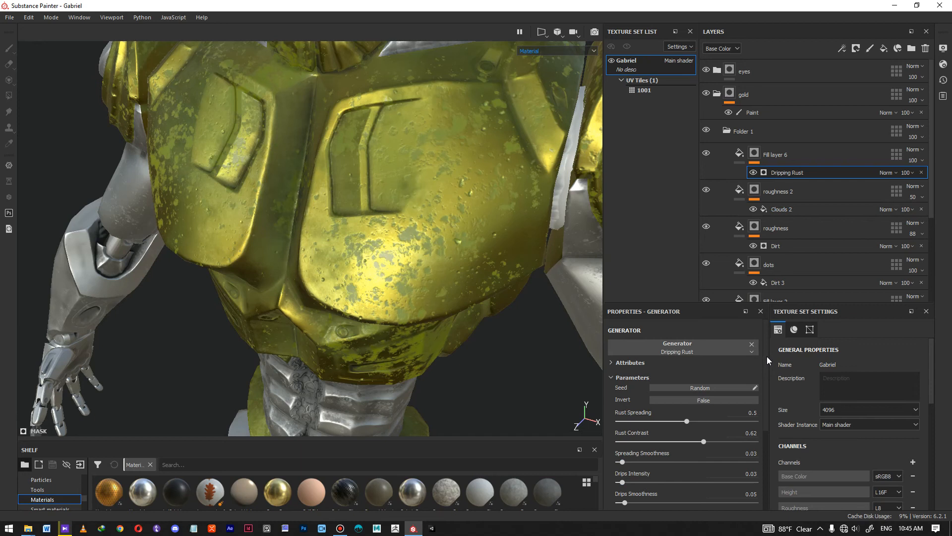
drag(766, 357, 766, 439)
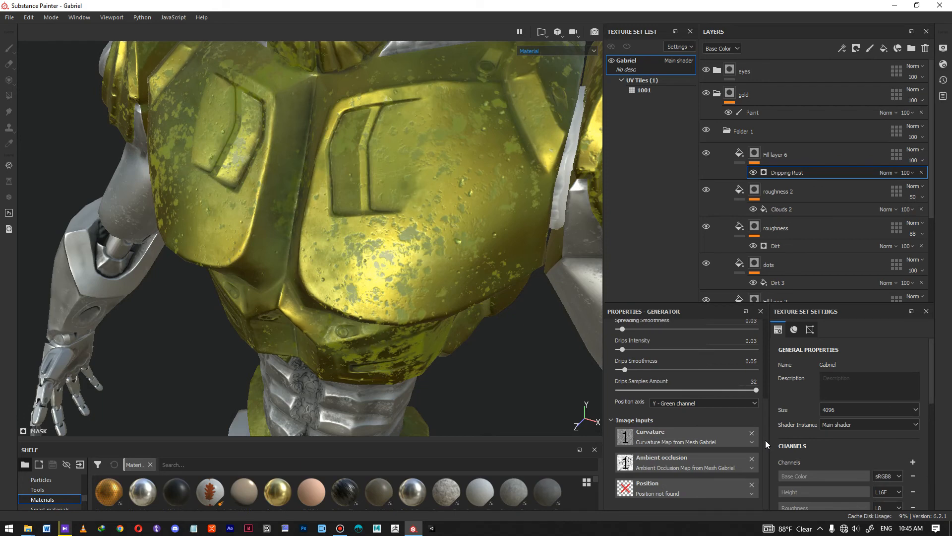
alt+drag(435, 293, 446, 233)
drag(767, 401, 768, 333)
drag(685, 401, 653, 401)
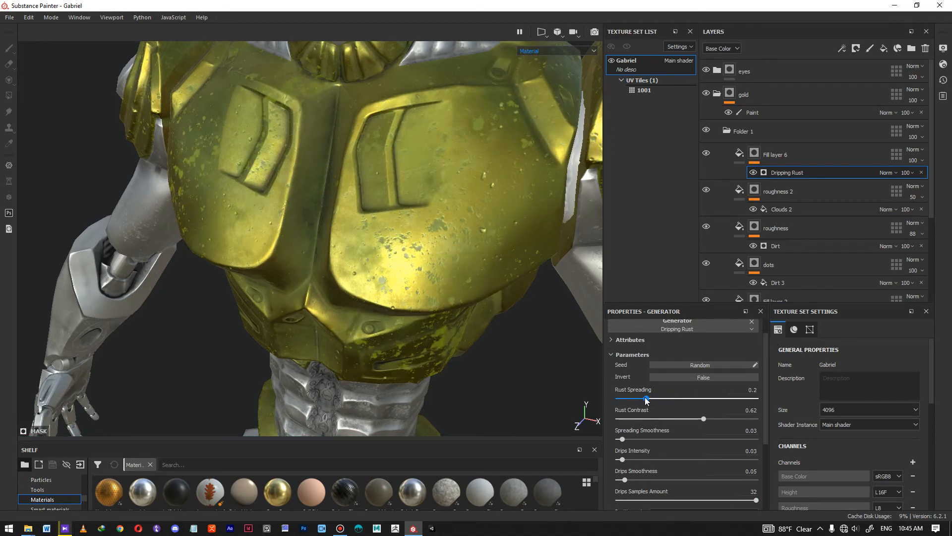
drag(639, 397, 625, 397)
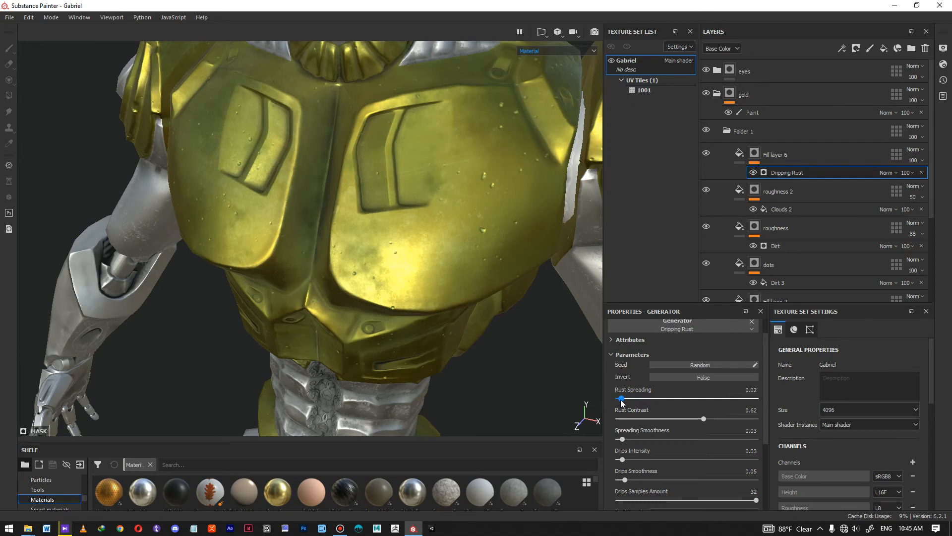
drag(621, 400, 621, 402)
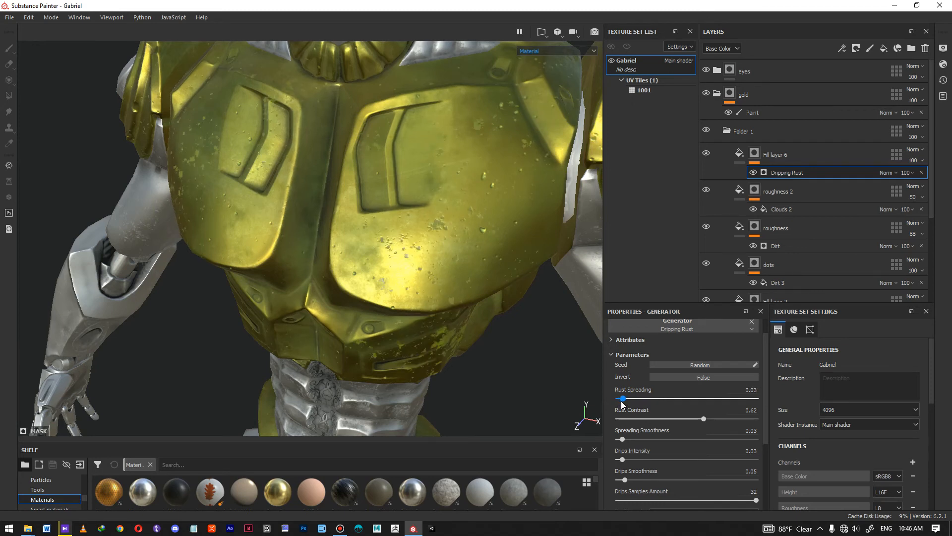
Set Fill layer 6's height to -0.008 and inspect the rust relief on the chest and abdomen armor
alt+drag(419, 341, 378, 323)
scroll(433, 221, down, 3)
scroll(383, 272, up, 3)
scroll(374, 214, up, 3)
scroll(379, 211, up, 2)
scroll(378, 283, up, 2)
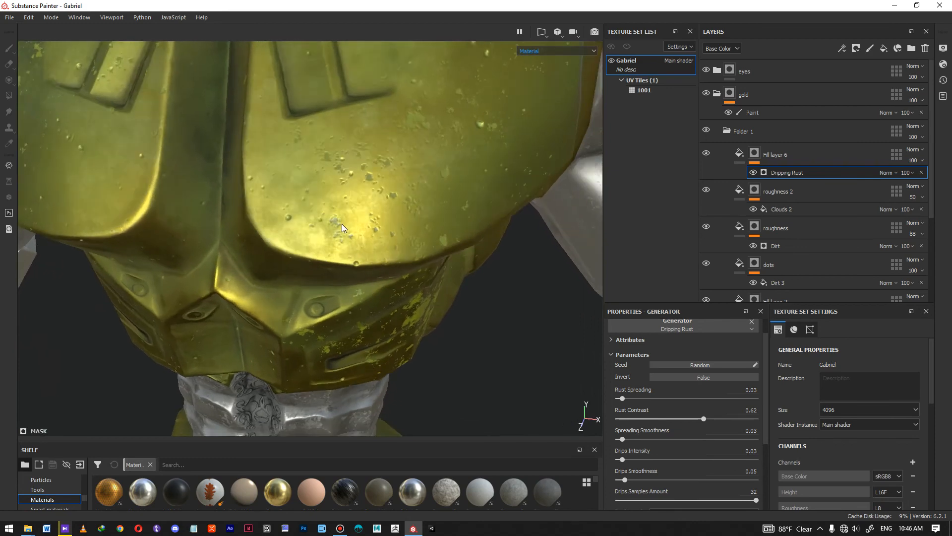
alt+right_drag(342, 225, 406, 238)
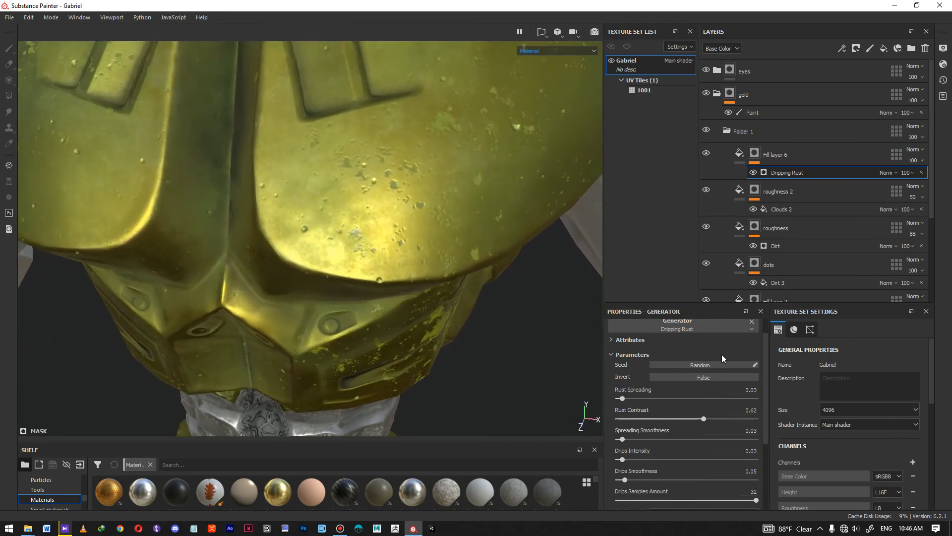
click(739, 154)
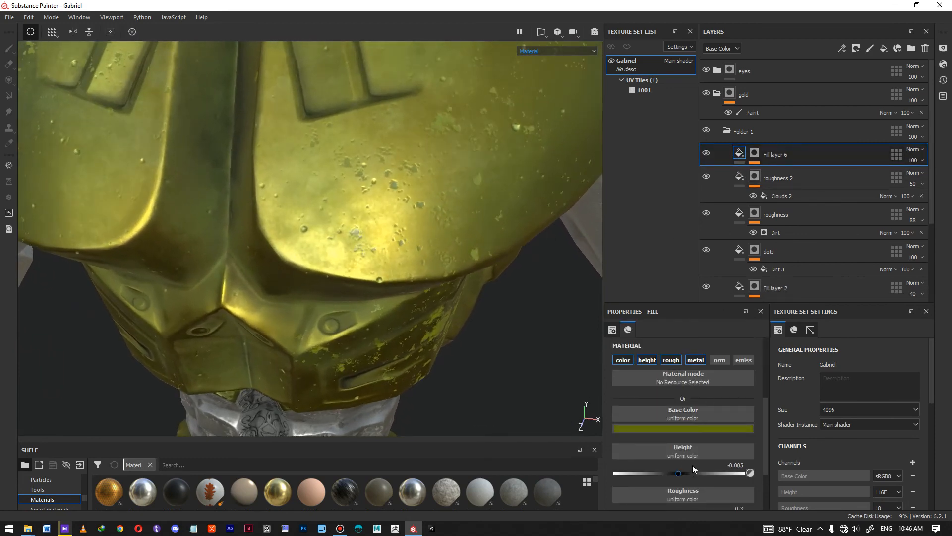
scroll(693, 465, down, 3)
click(740, 399)
text(-.008)
key(Return)
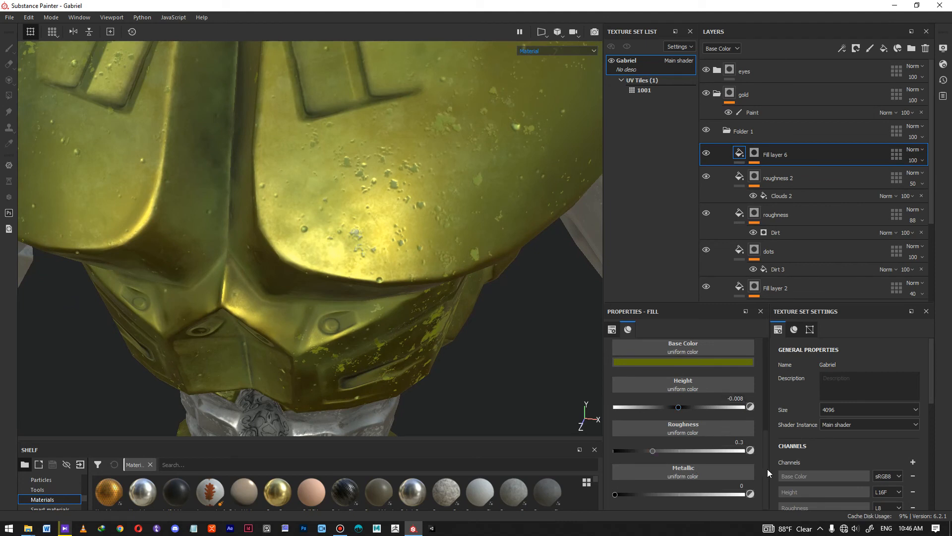
alt+drag(446, 261, 418, 213)
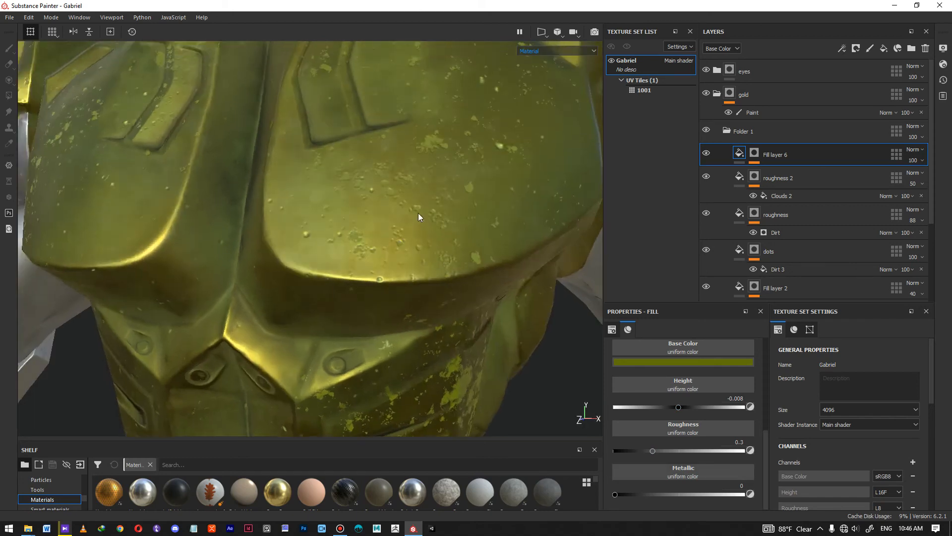
alt+right_drag(419, 212, 427, 281)
alt+middle_drag(427, 281, 379, 227)
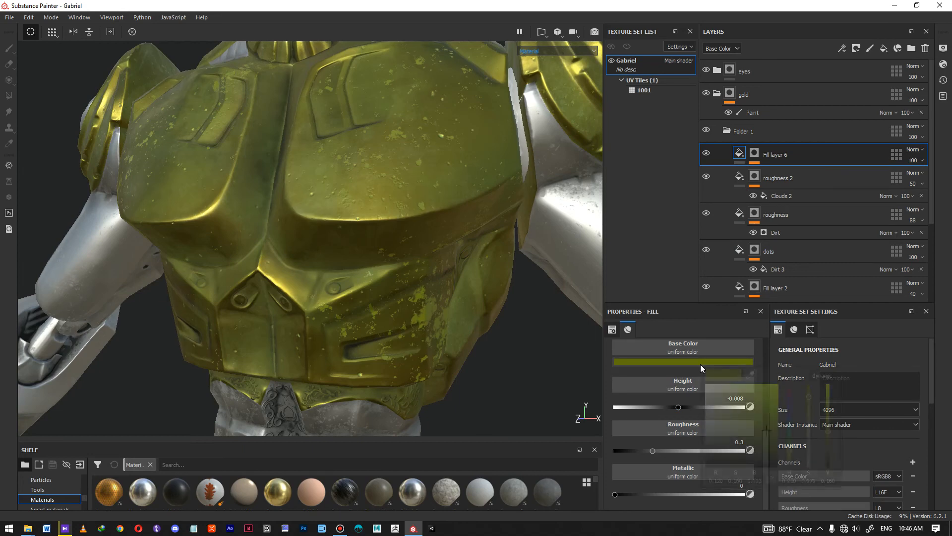
alt+drag(434, 329, 417, 312)
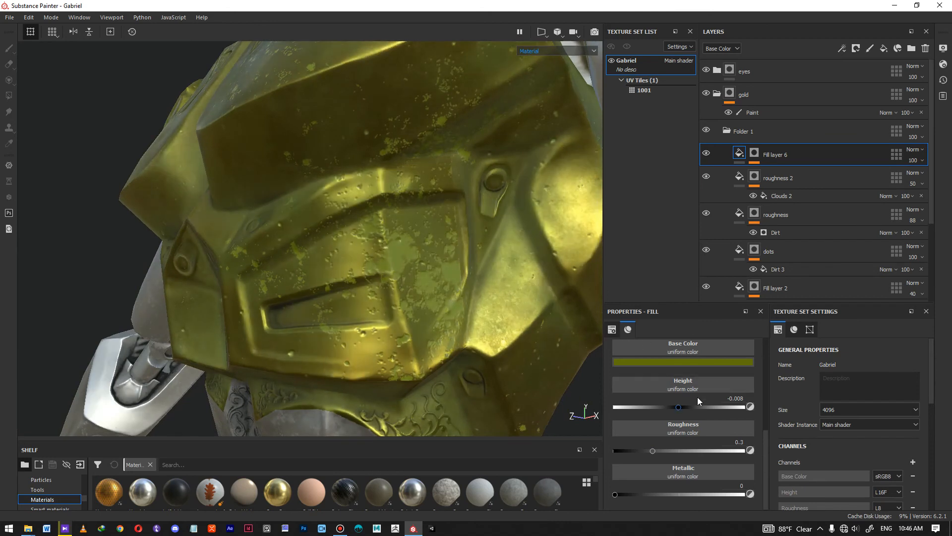
Slightly adjust the hue of Fill layer 6's olive base color and set its roughness to 0.6830
click(702, 363)
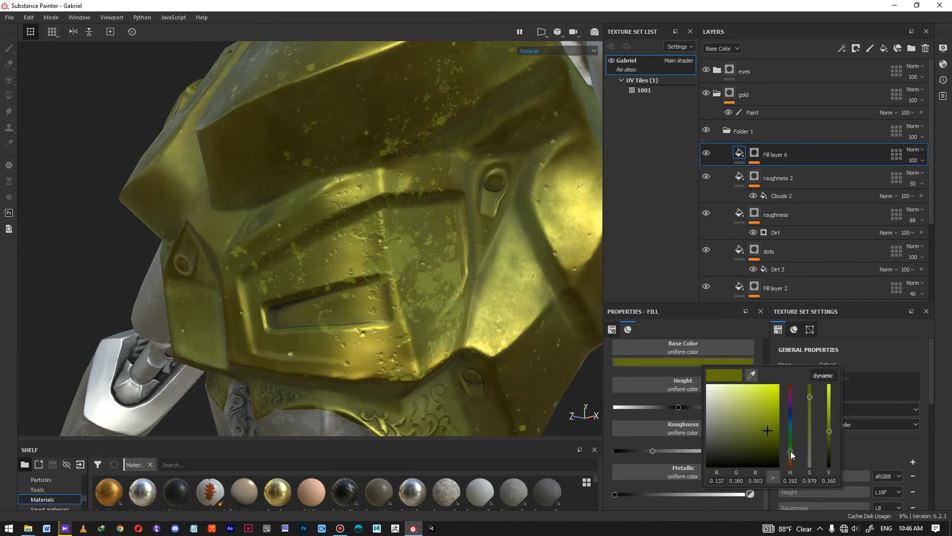
drag(791, 452, 792, 450)
click(704, 508)
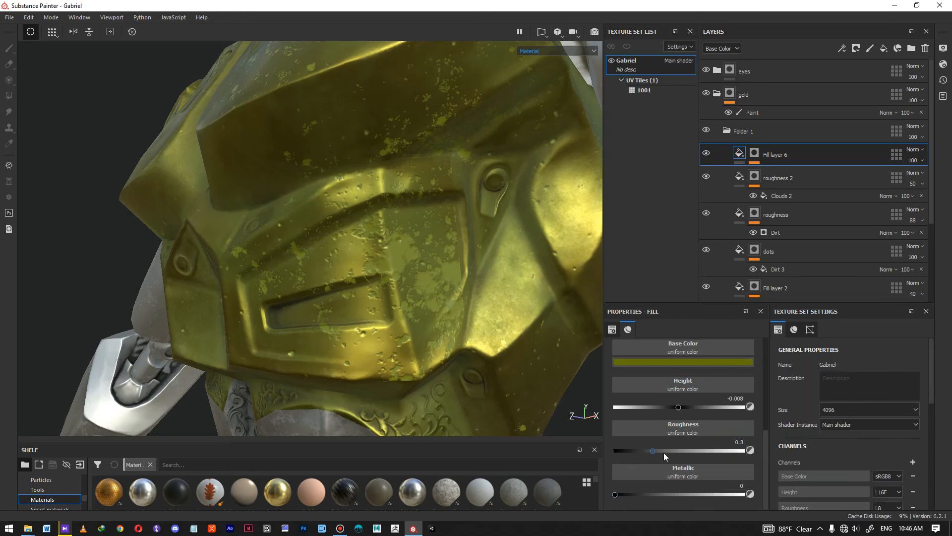
drag(658, 450, 704, 450)
Examine the rougher green rust on the chest and abdomen armor from close up and across the whole robot
scroll(280, 241, down, 3)
alt+drag(284, 164, 506, 254)
alt+middle_drag(506, 254, 407, 312)
alt+middle_drag(447, 193, 437, 164)
scroll(406, 238, up, 3)
alt+drag(405, 243, 490, 213)
scroll(367, 174, down, 5)
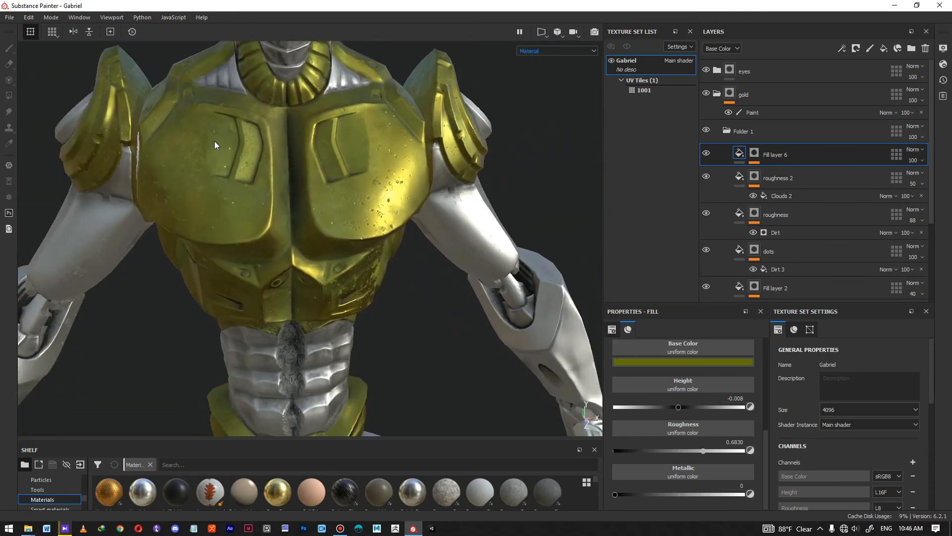
alt+drag(439, 188, 431, 166)
scroll(431, 169, down, 3)
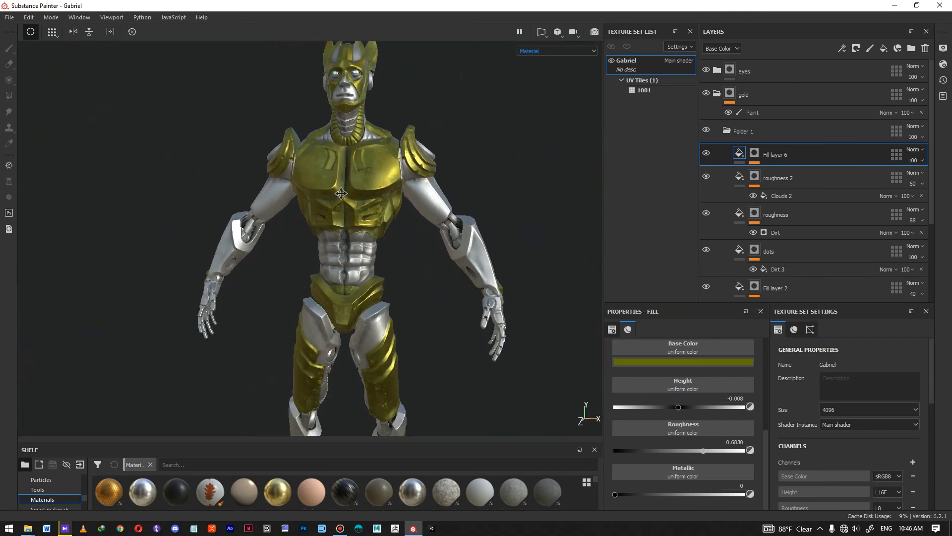
alt+middle_drag(407, 221, 415, 199)
mouse_move(415, 200)
shift+right_down()
mouse_move(381, 204)
mouse_move(408, 218)
shift+right_up()
scroll(423, 228, down, 3)
alt+drag(398, 247, 397, 246)
alt+drag(386, 252, 354, 243)
alt+right_drag(354, 243, 355, 221)
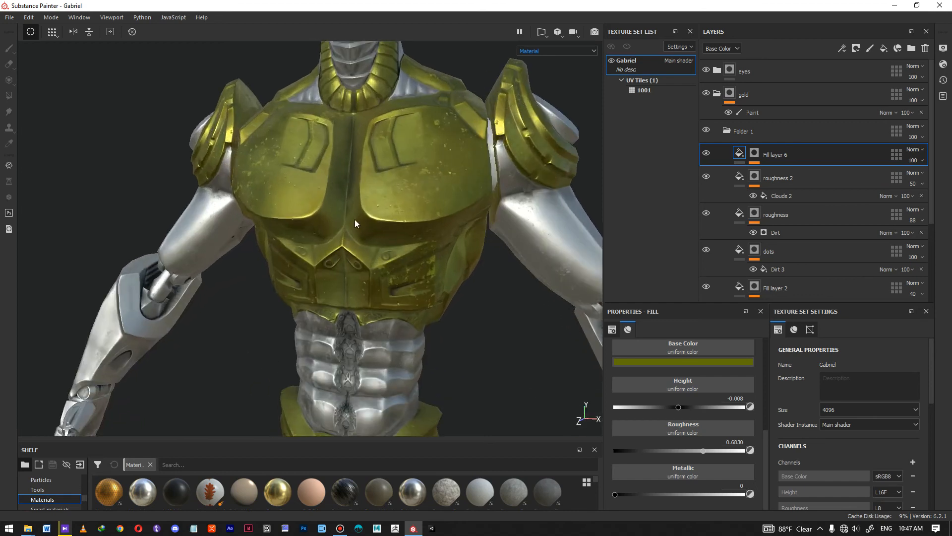
Reduce the saturation of Fill layer 7's golden base color in the gold folder
scroll(781, 284, down, 3)
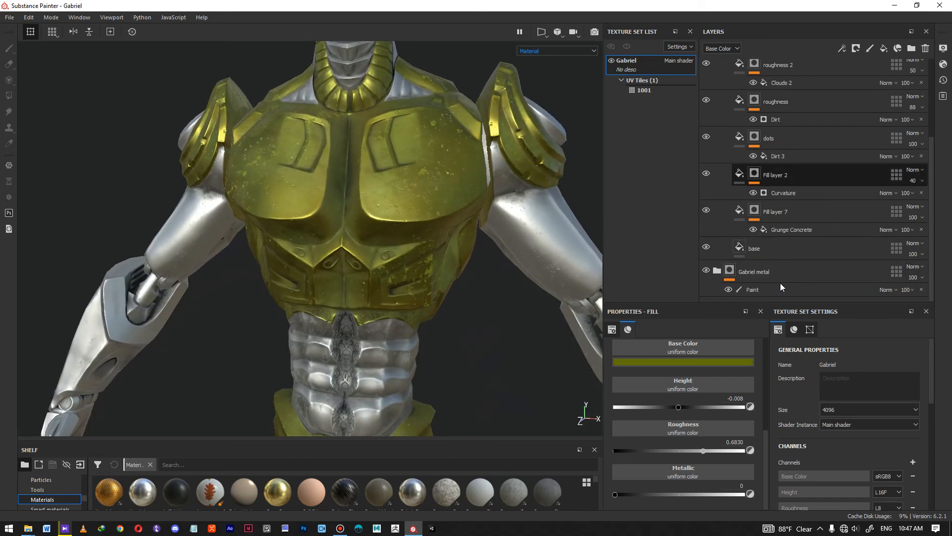
click(751, 249)
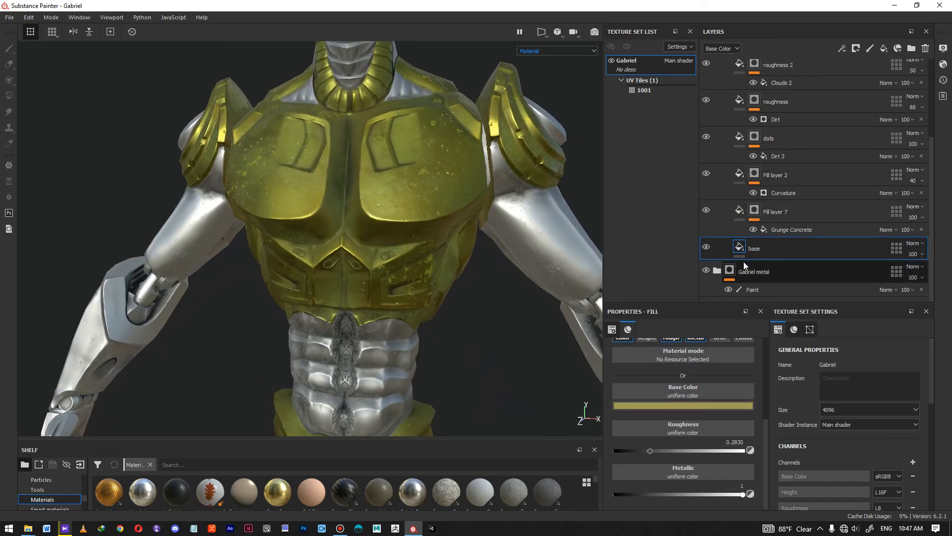
click(743, 211)
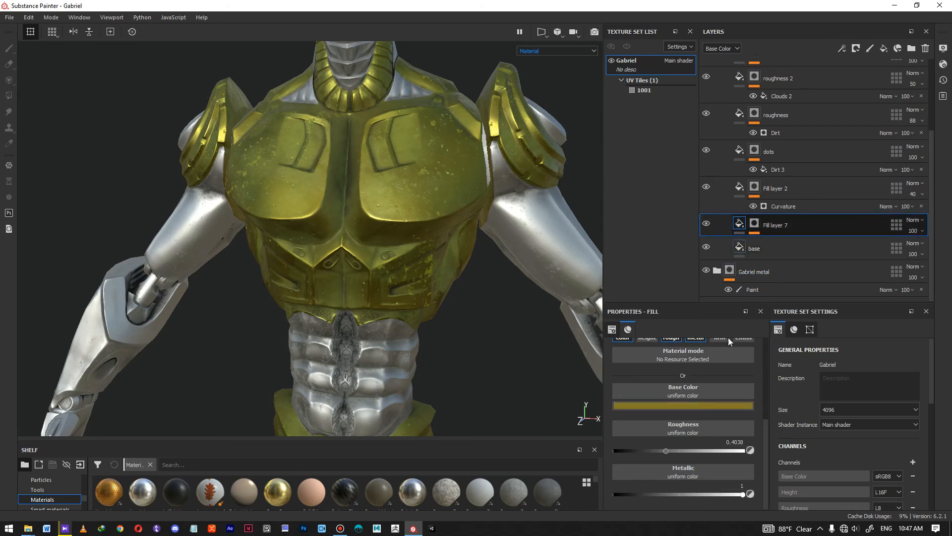
click(698, 405)
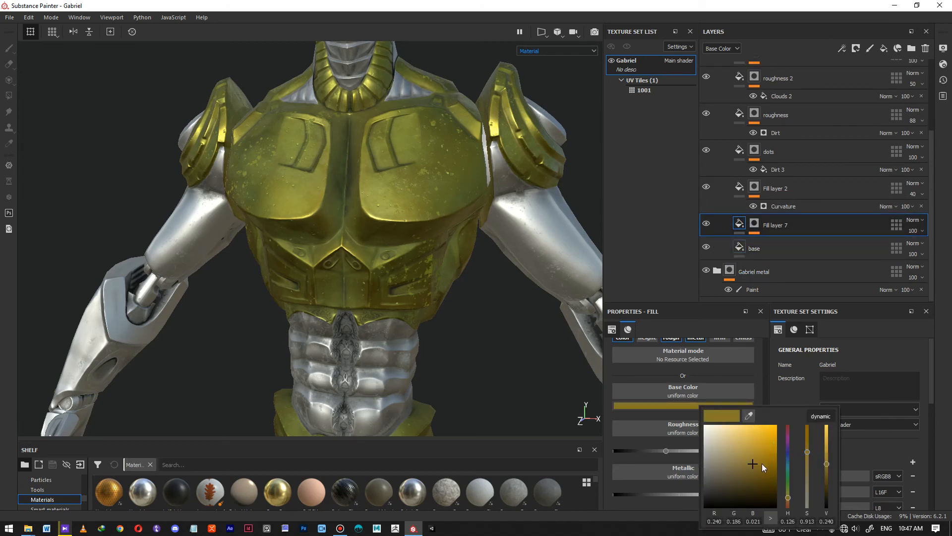
drag(808, 452, 809, 467)
Examine the less saturated gold on the chest, legs and forearms from several angles
scroll(491, 281, down, 3)
alt+drag(319, 240, 355, 241)
scroll(384, 284, up, 3)
mouse_move(384, 284)
alt+mouse_down()
mouse_move(328, 288)
mouse_move(393, 296)
alt+mouse_up()
alt+middle_drag(405, 407, 414, 349)
scroll(415, 349, up, 2)
alt+drag(415, 349, 419, 278)
scroll(404, 319, down, 3)
alt+middle_drag(437, 397, 444, 240)
mouse_move(511, 292)
alt+mouse_down()
mouse_move(399, 288)
mouse_move(510, 293)
alt+mouse_up()
alt+right_drag(377, 238, 341, 205)
alt+right_drag(424, 275, 283, 253)
alt+drag(283, 253, 416, 277)
alt+middle_drag(417, 276, 340, 162)
alt+drag(304, 236, 330, 253)
alt+right_drag(333, 317, 374, 309)
alt+drag(374, 308, 352, 290)
In Gabriel metal's Folder 2, darken the base paint layer's base color to gray 0.353 and lower its roughness
scroll(757, 132, up, 5)
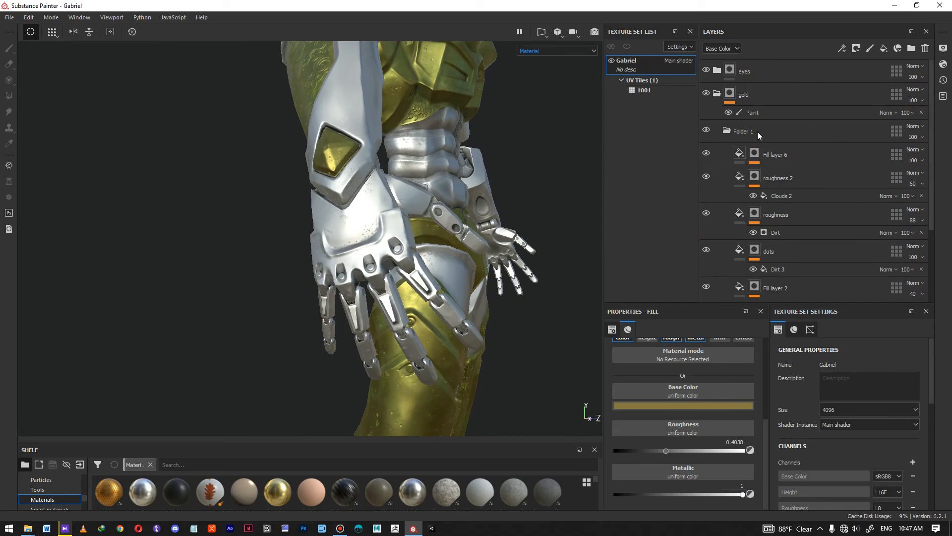
click(716, 93)
click(718, 129)
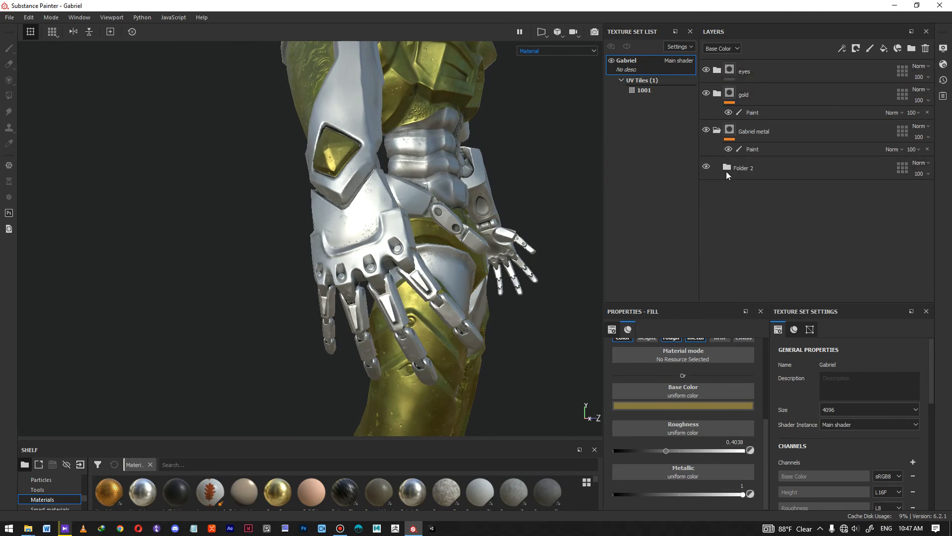
click(727, 167)
click(754, 273)
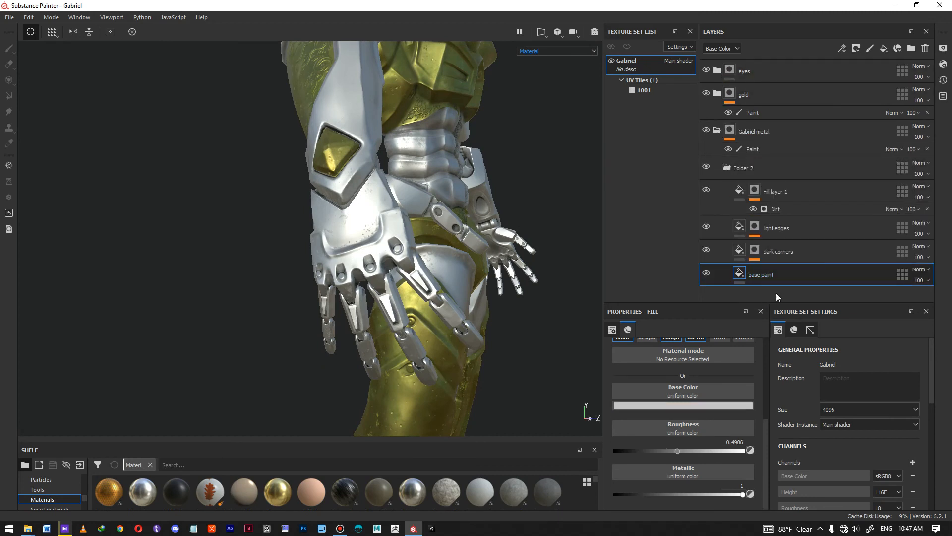
click(686, 406)
drag(692, 445, 685, 457)
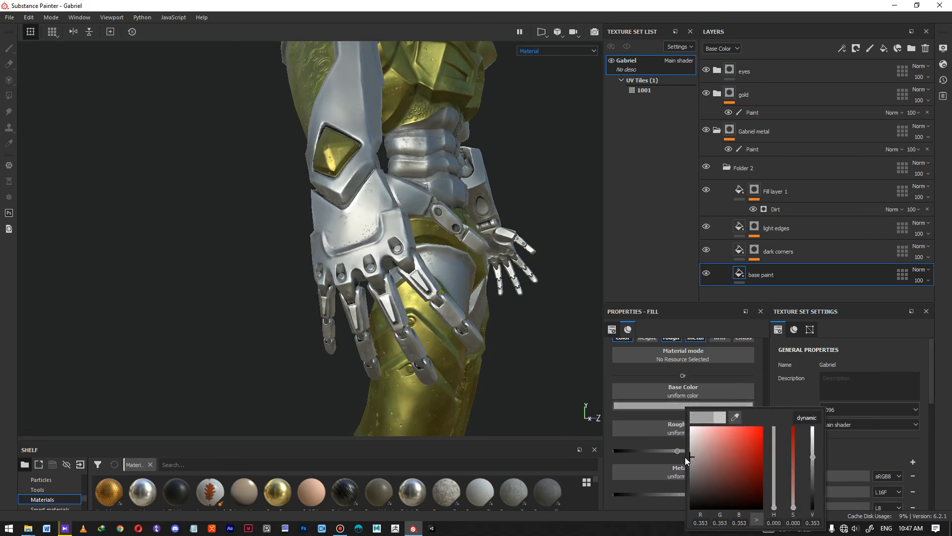
click(657, 502)
drag(677, 453, 655, 452)
alt+drag(426, 274, 372, 248)
Set the dark corners layer's base color to gray 0.440
click(778, 252)
click(697, 428)
drag(692, 354, 686, 347)
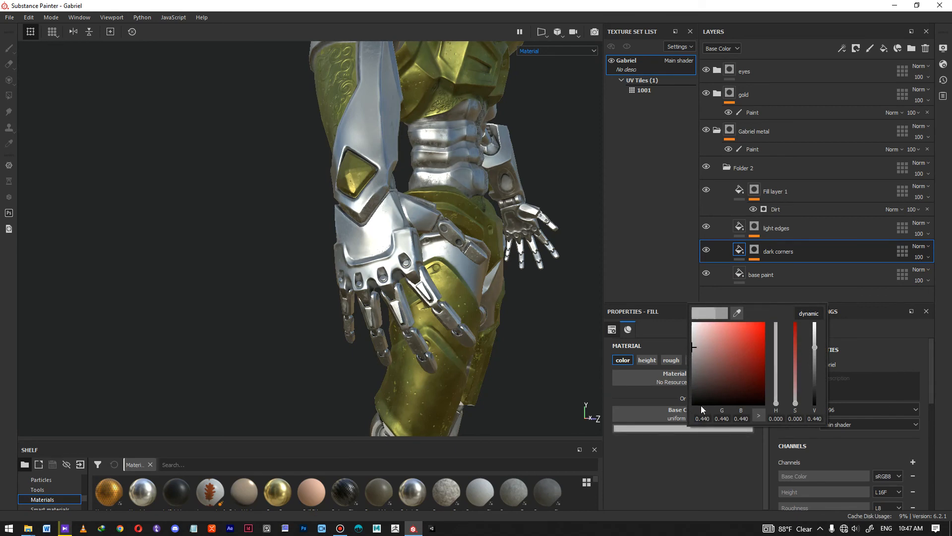
click(678, 429)
Brighten the light edges layer's base color to gray 0.832
click(737, 232)
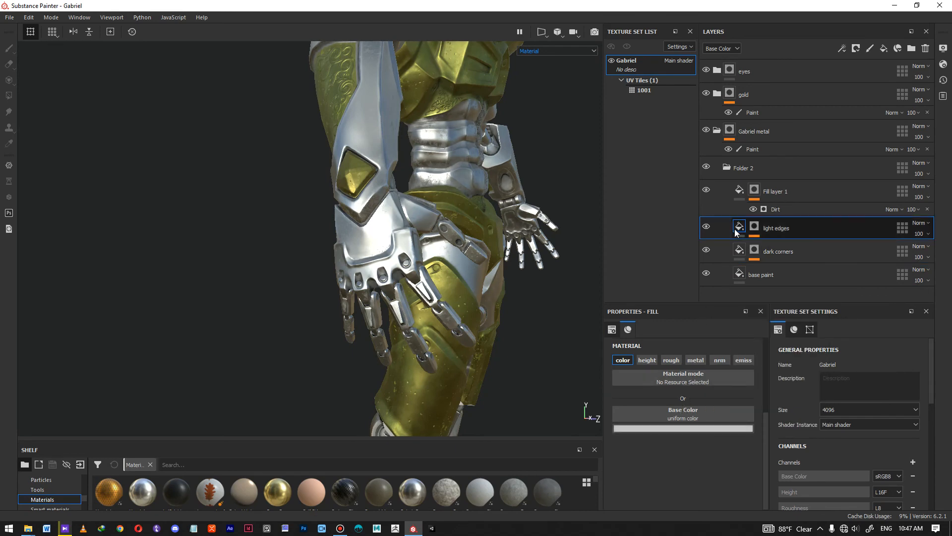
click(678, 430)
drag(672, 347, 658, 332)
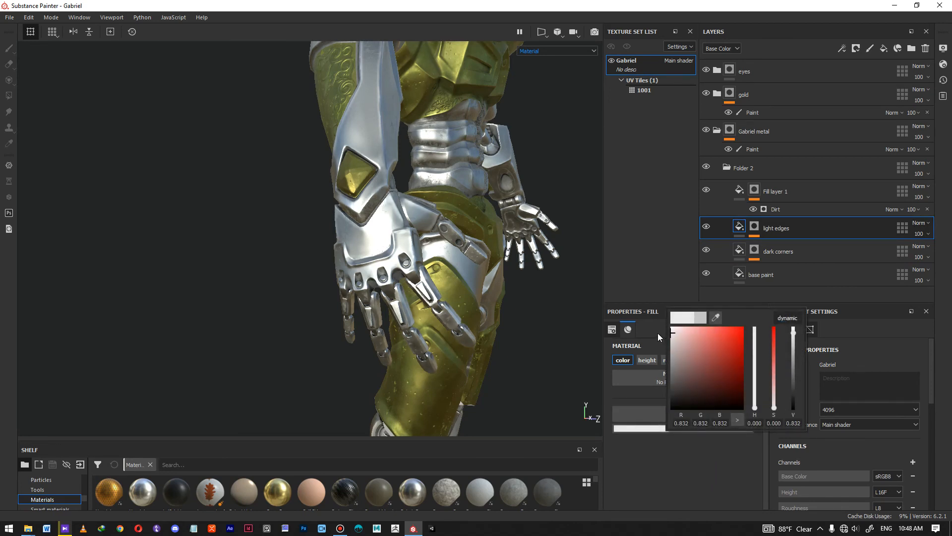
Examine the darker, shinier metal against the gold armor on the arms, torso and legs from all sides
scroll(421, 224, down, 8)
alt+drag(546, 243, 420, 272)
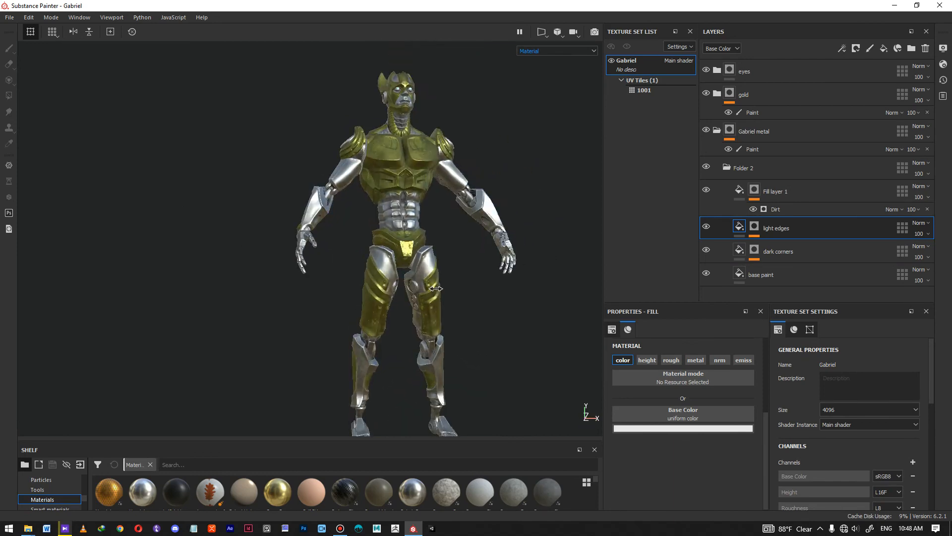
alt+drag(363, 193, 404, 185)
scroll(404, 184, up, 5)
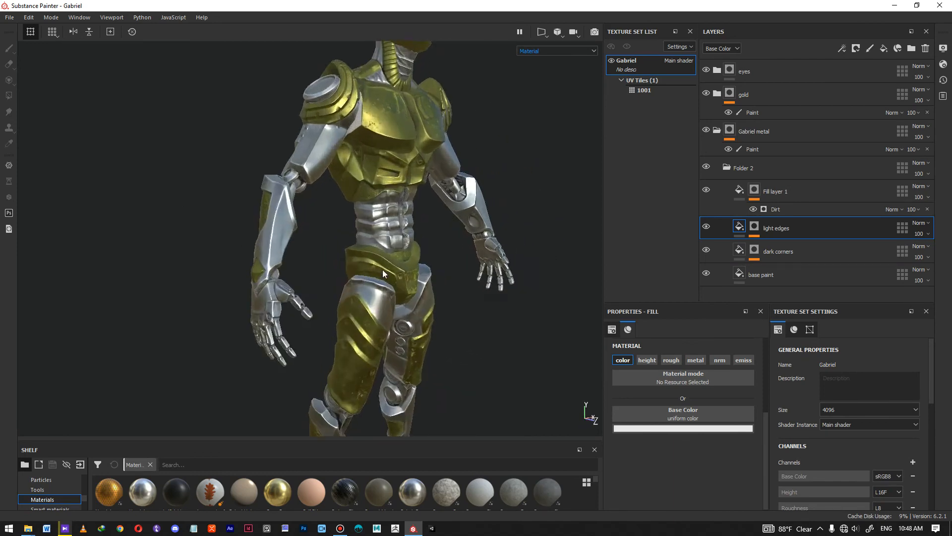
alt+drag(397, 273, 318, 298)
scroll(347, 337, up, 3)
alt+right_drag(485, 312, 201, 290)
alt+middle_drag(416, 310, 302, 295)
alt+drag(297, 268, 440, 229)
alt+middle_drag(447, 244, 342, 318)
alt+right_drag(342, 318, 361, 347)
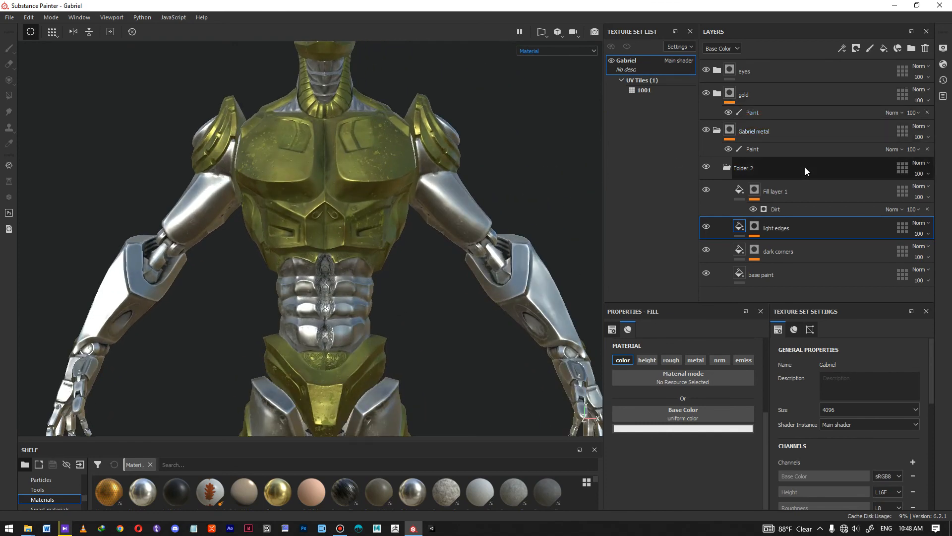
alt+middle_drag(372, 301, 415, 218)
alt+right_drag(415, 217, 449, 257)
alt+drag(416, 283, 361, 288)
alt+right_drag(362, 288, 308, 222)
alt+drag(308, 221, 459, 217)
alt+middle_drag(477, 268, 469, 149)
alt+drag(308, 186, 644, 218)
alt+middle_drag(372, 181, 389, 225)
alt+right_drag(389, 226, 368, 197)
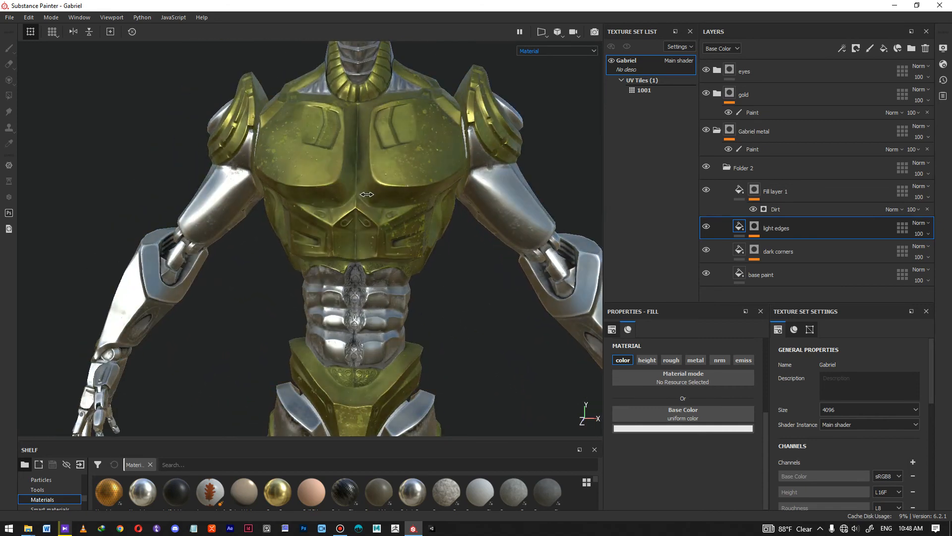
alt+middle_drag(366, 187, 407, 191)
scroll(406, 192, up, 1)
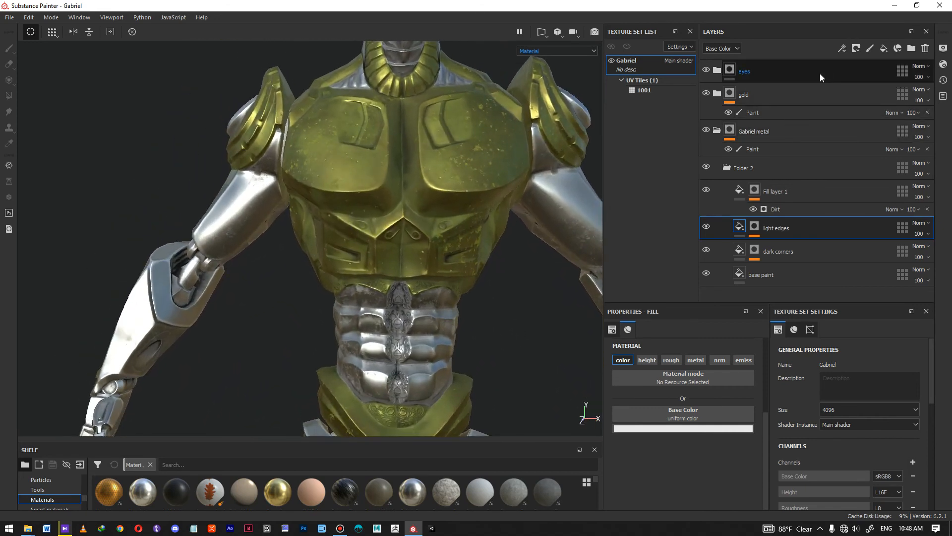
Collapse the Gabriel metal folder, add a fill layer above all folders and rename it "scratches"
click(717, 130)
key(4)
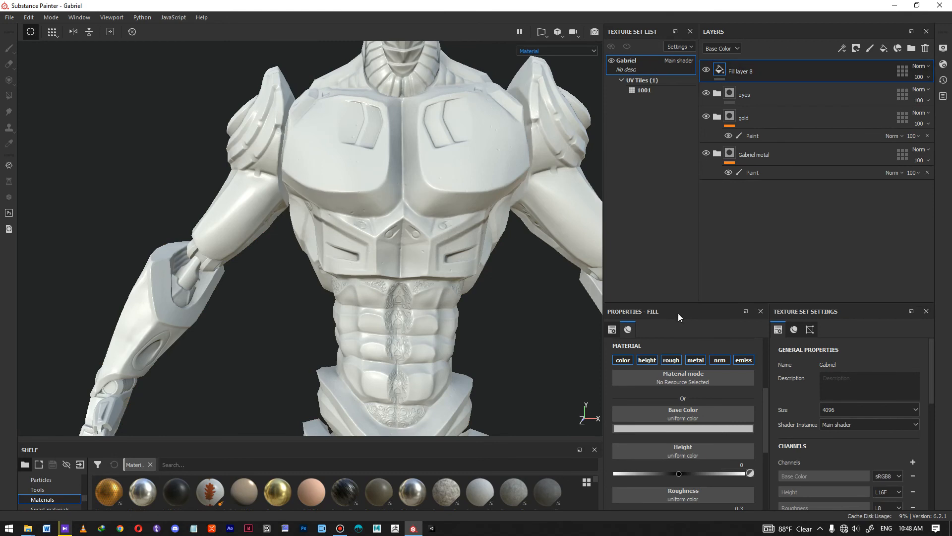
double_click(740, 71)
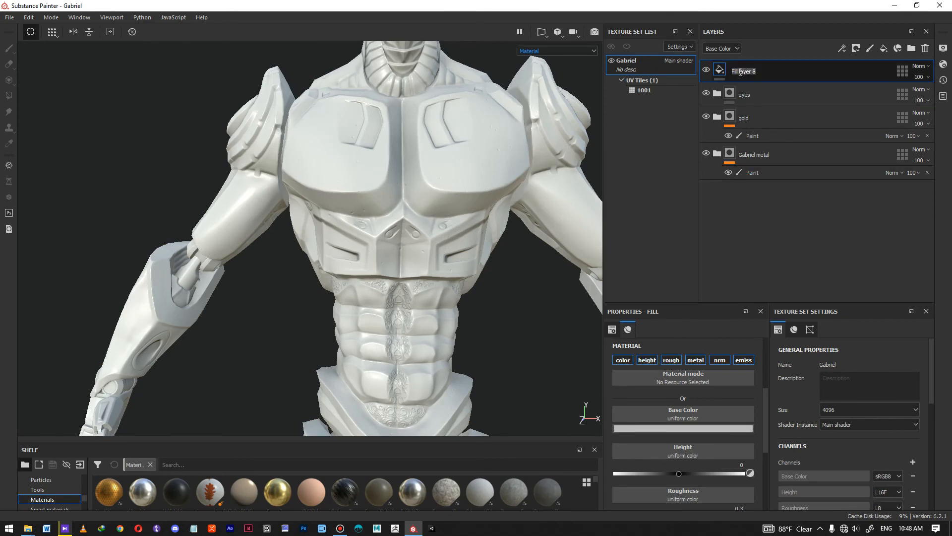
text(scratches)
key(Return)
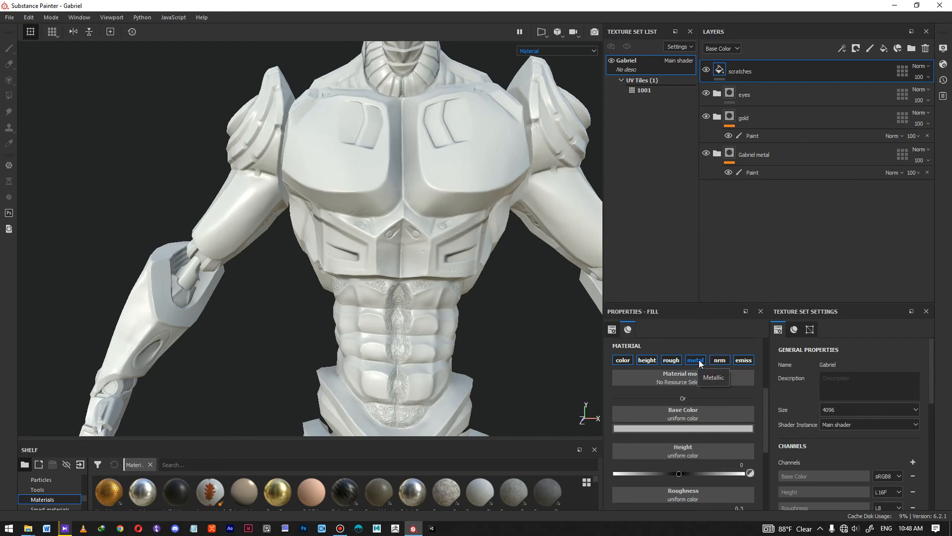
Disable the normal, emissive and color channels of the scratches layer
click(720, 360)
click(751, 362)
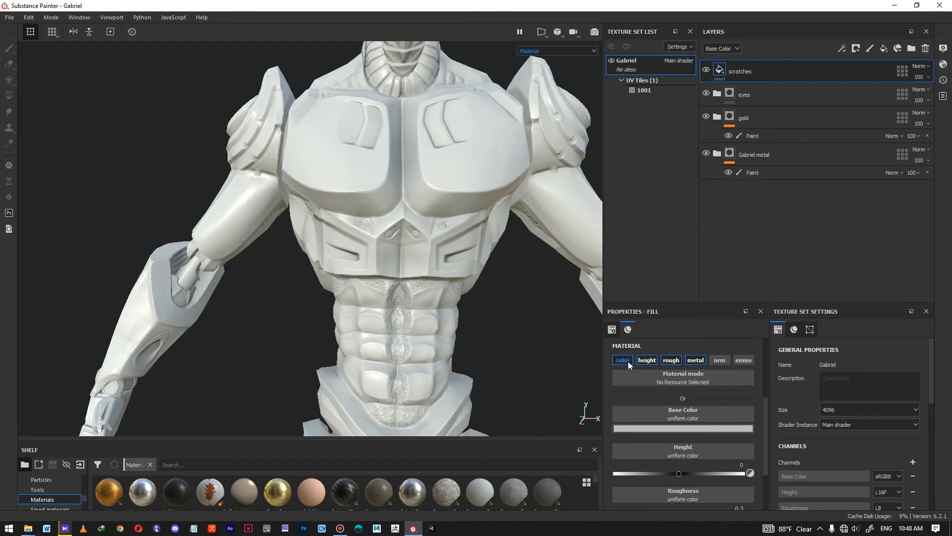
click(626, 360)
Set the scratches layer's height to -0.0566, roughness to 0.7962 and metallic to 1
drag(674, 437, 676, 436)
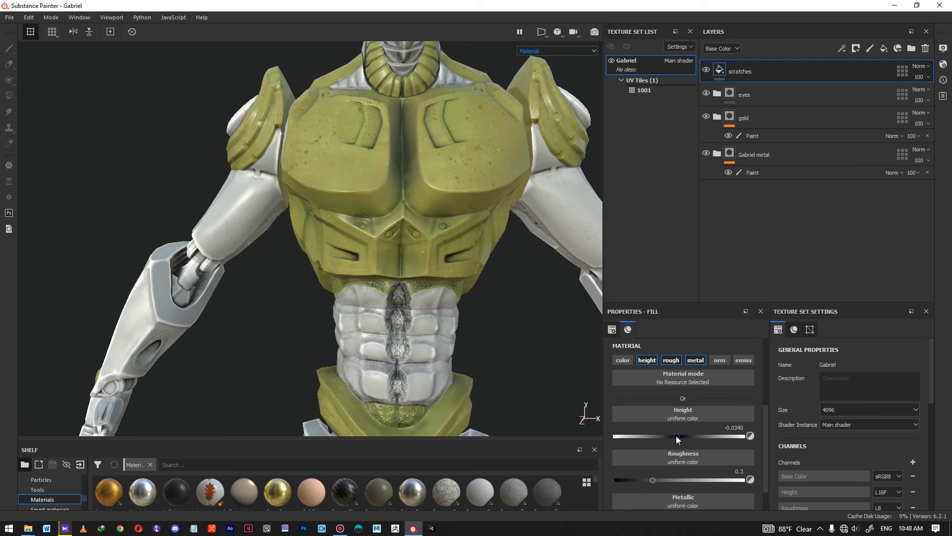
scroll(669, 494, down, 1)
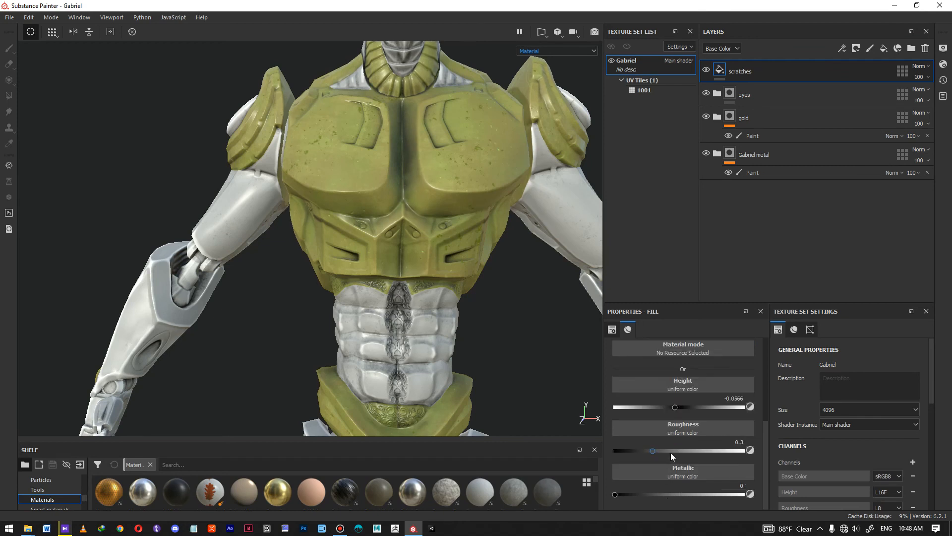
drag(661, 449, 718, 450)
drag(615, 494, 759, 496)
alt+drag(471, 224, 456, 268)
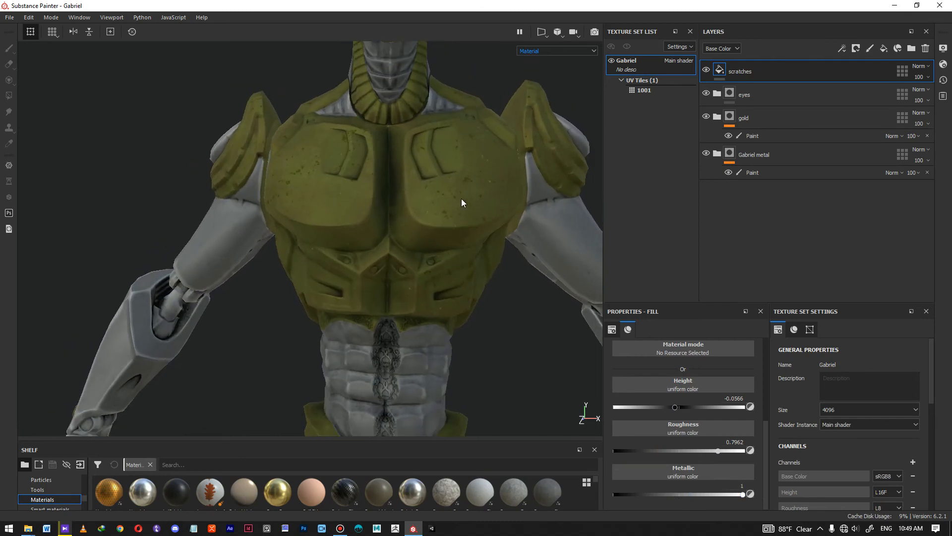
alt+right_drag(449, 258, 564, 329)
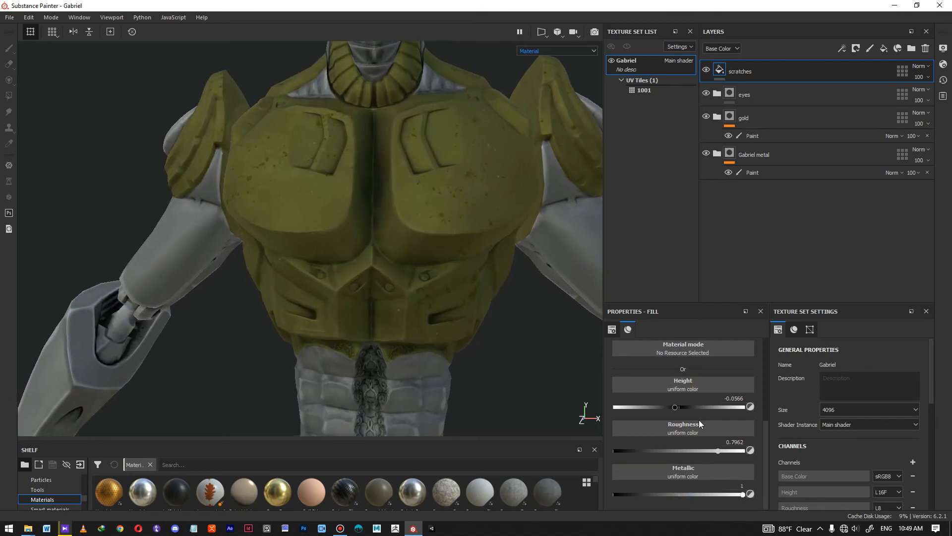
Enable the scratches layer's color channel, set its base color to pure white and its height to -0.0943
scroll(699, 420, up, 3)
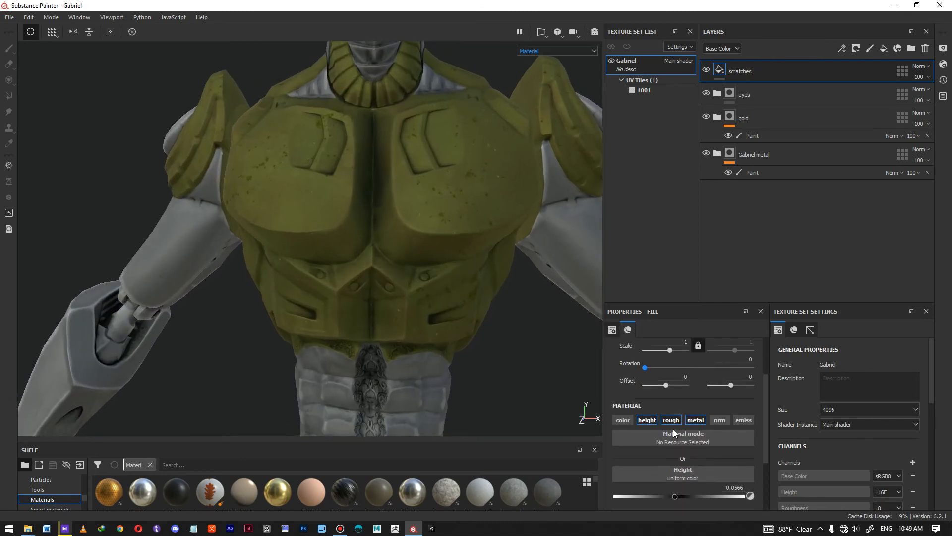
click(623, 420)
scroll(645, 424, down, 3)
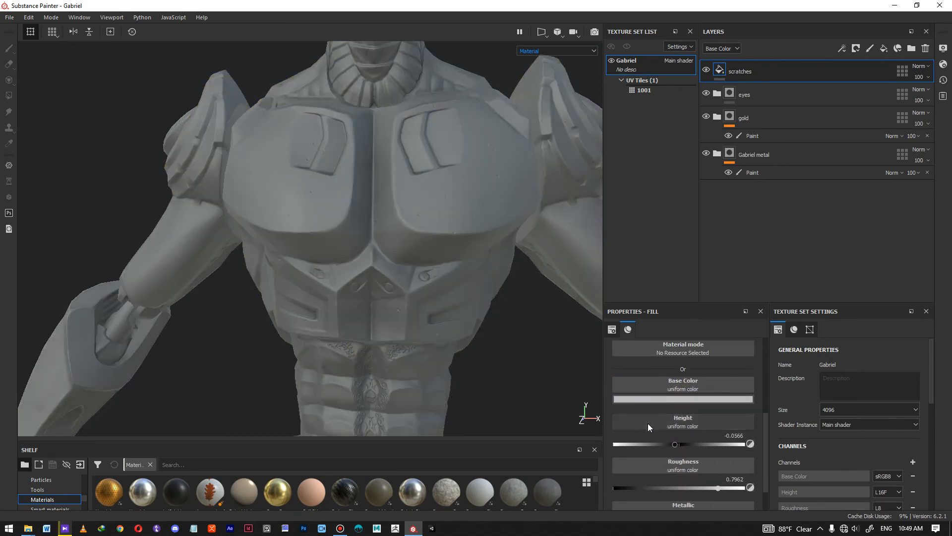
click(680, 398)
drag(675, 425, 671, 415)
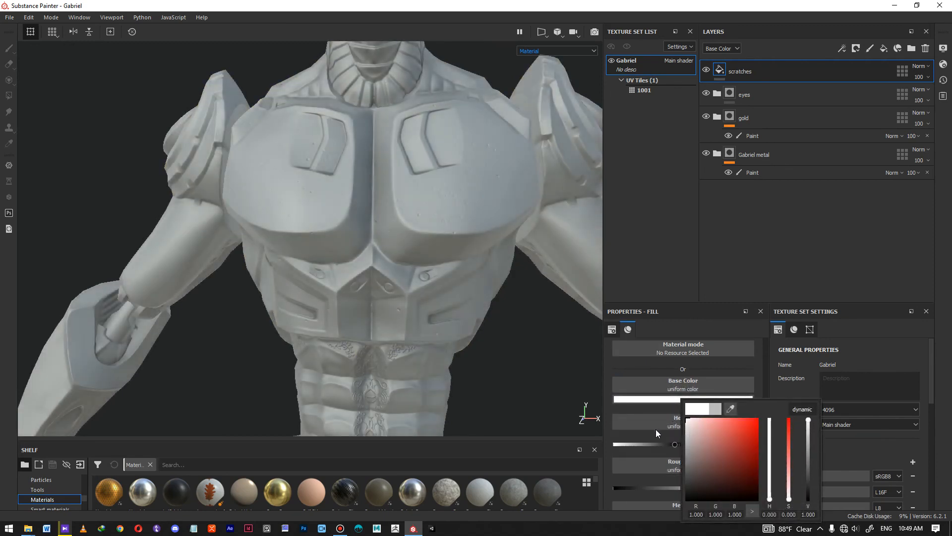
scroll(764, 427, down, 2)
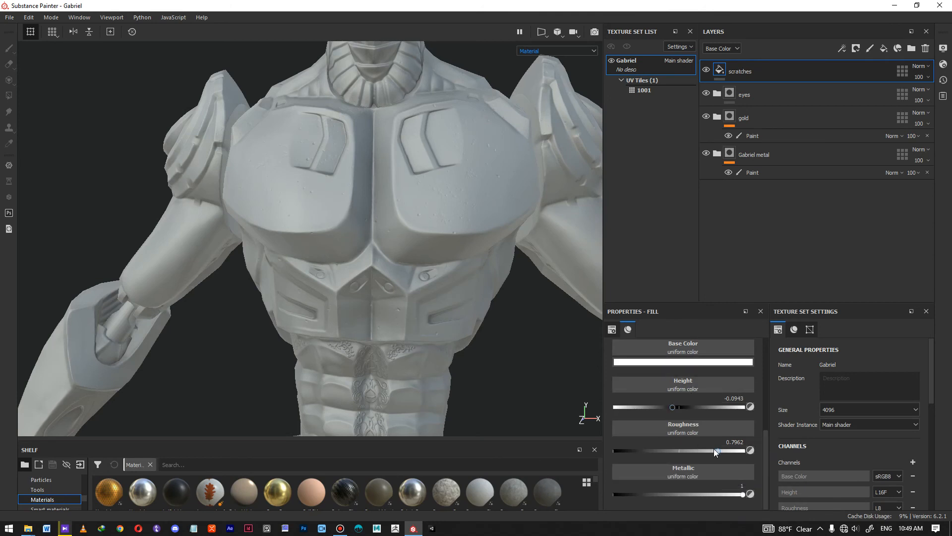
Add a black mask to the scratches layer and add a paint effect to that mask
right_click(772, 71)
click(804, 86)
right_click(737, 70)
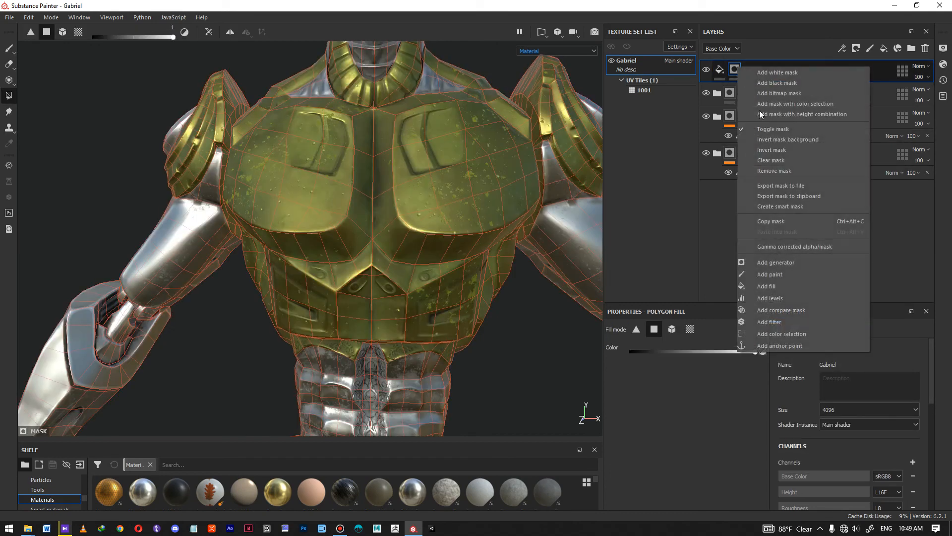
click(787, 273)
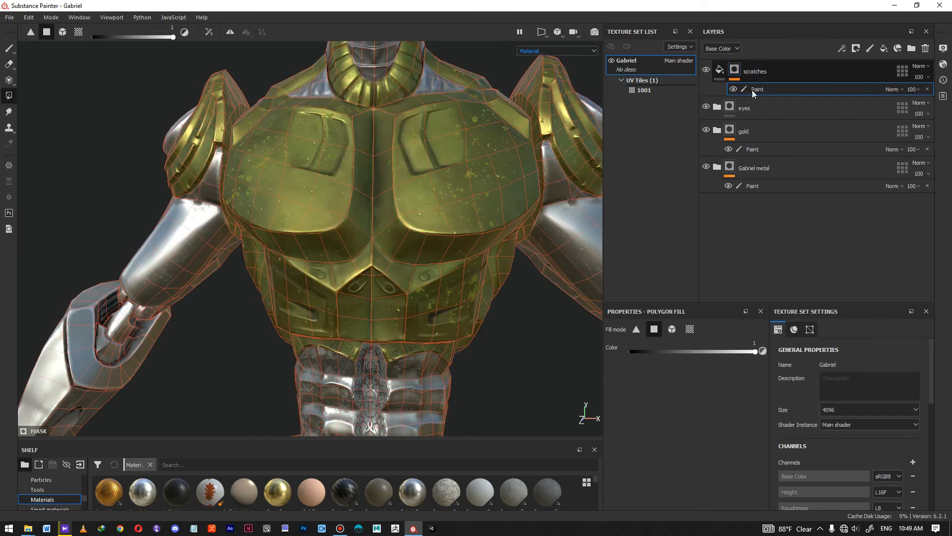
Remove the paint effect from the scratches layer's mask and add a fill effect to that mask instead
click(927, 90)
right_click(736, 69)
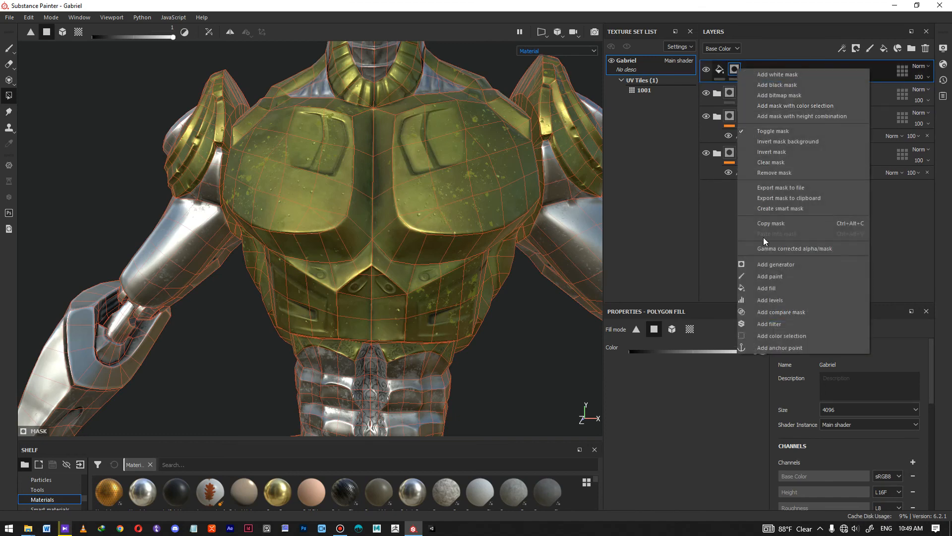
click(787, 287)
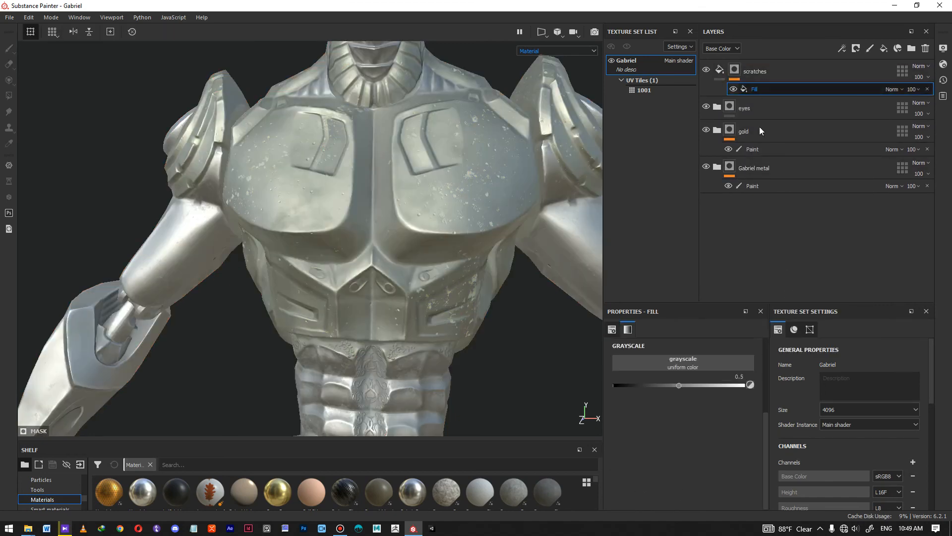
Search the grayscale resources for "scrat" and assign the Grunge Scratches Dirty texture to the mask fill
click(688, 366)
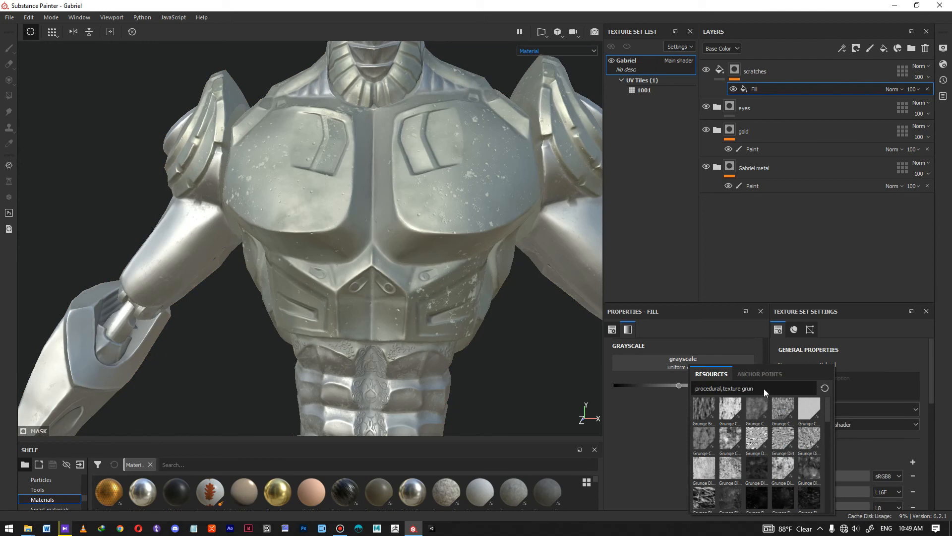
key(BackSpace)
key(BackSpace)
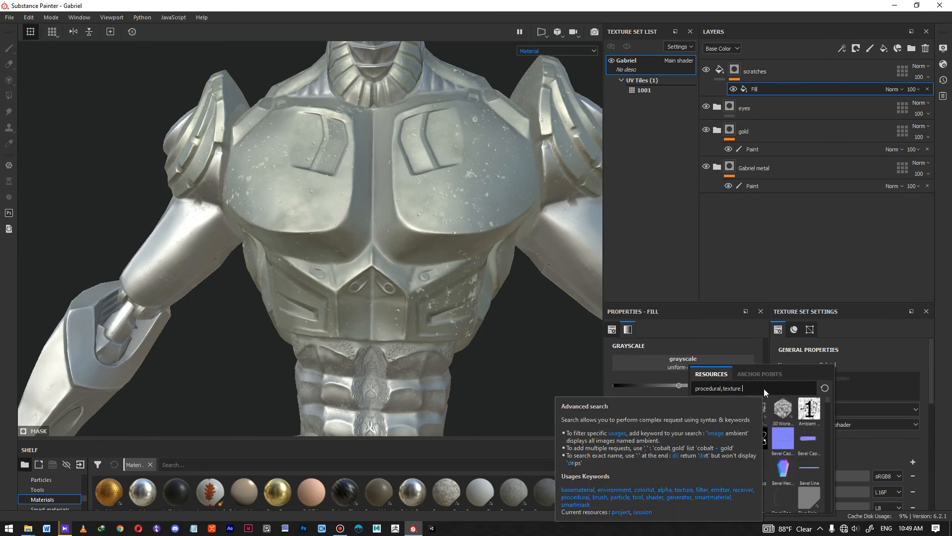
text(scrat)
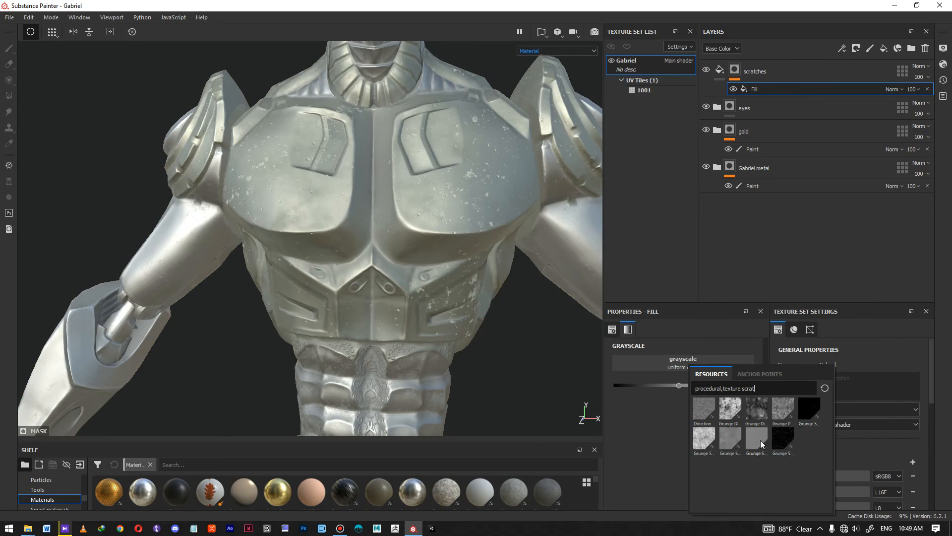
mouse_move(759, 440)
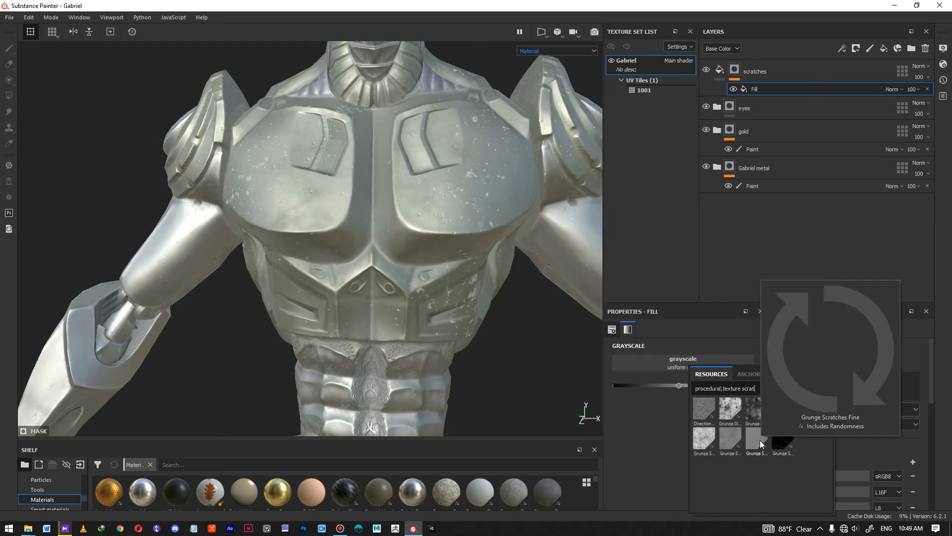
click(730, 443)
Set the Grunge Scratches Dirty balance to 0.34 and contrast to 0.73, checking the scratches on the chest and abdomen
scroll(423, 237, up, 6)
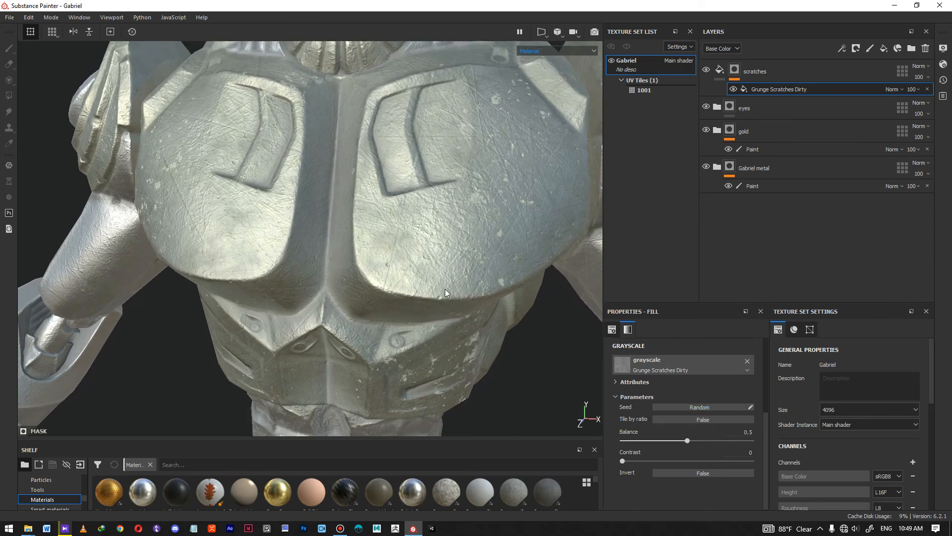
alt+drag(445, 291, 429, 290)
drag(686, 439, 652, 443)
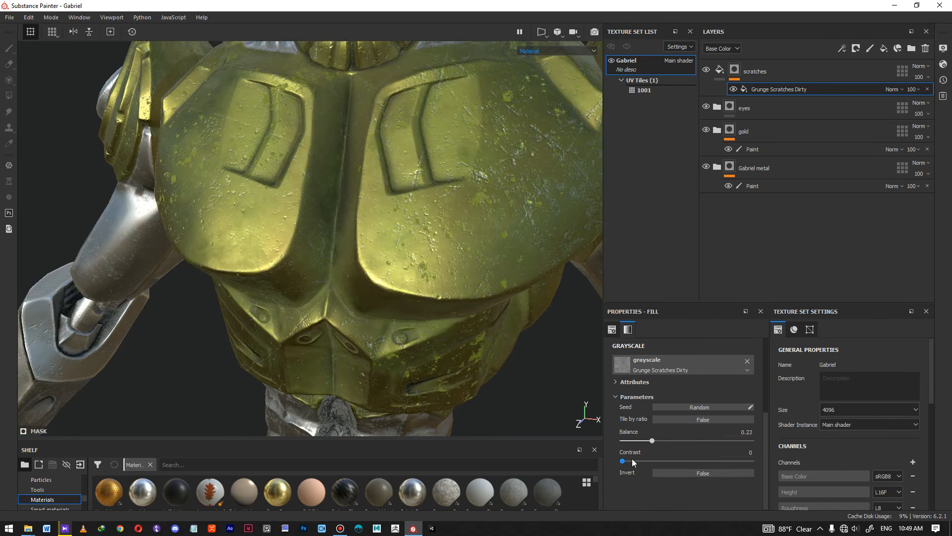
mouse_move(623, 461)
mouse_down()
mouse_move(682, 462)
mouse_move(663, 446)
mouse_up()
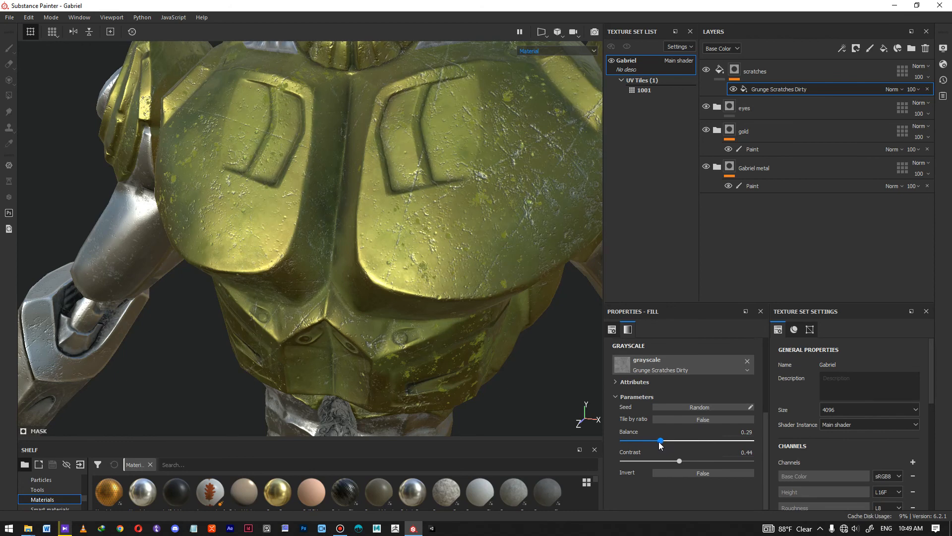
drag(679, 461, 717, 461)
drag(659, 441, 665, 441)
scroll(495, 293, down, 5)
alt+drag(423, 292, 446, 292)
alt+middle_drag(436, 292, 438, 151)
alt+right_drag(416, 154, 366, 351)
alt+drag(366, 351, 347, 320)
alt+right_drag(347, 320, 238, 277)
alt+middle_drag(414, 268, 423, 311)
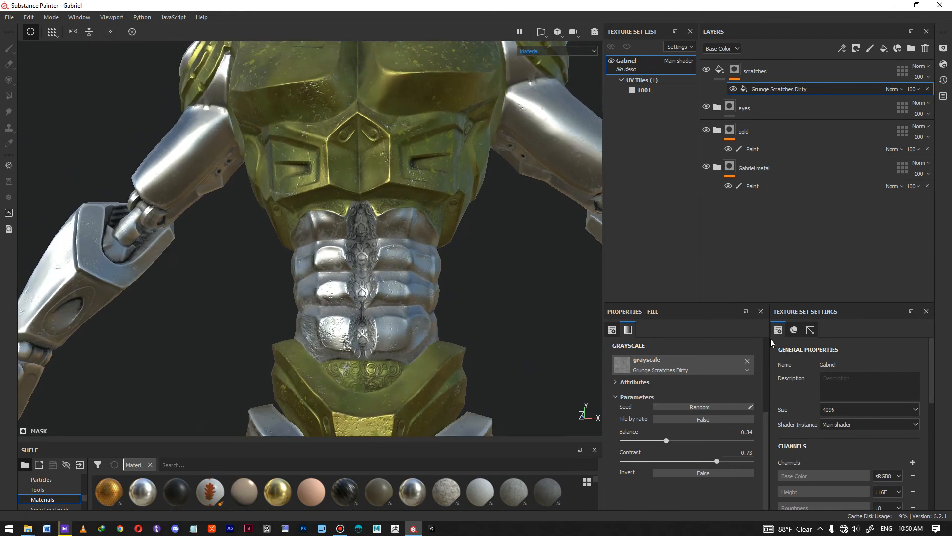
Replace the mask fill's grayscale texture with Grunge Scratches Fine
click(626, 362)
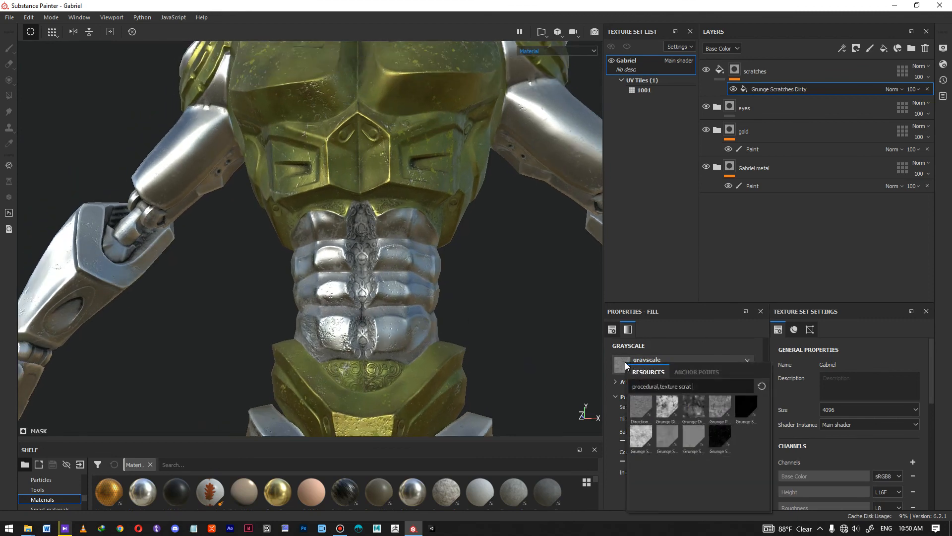
mouse_move(640, 440)
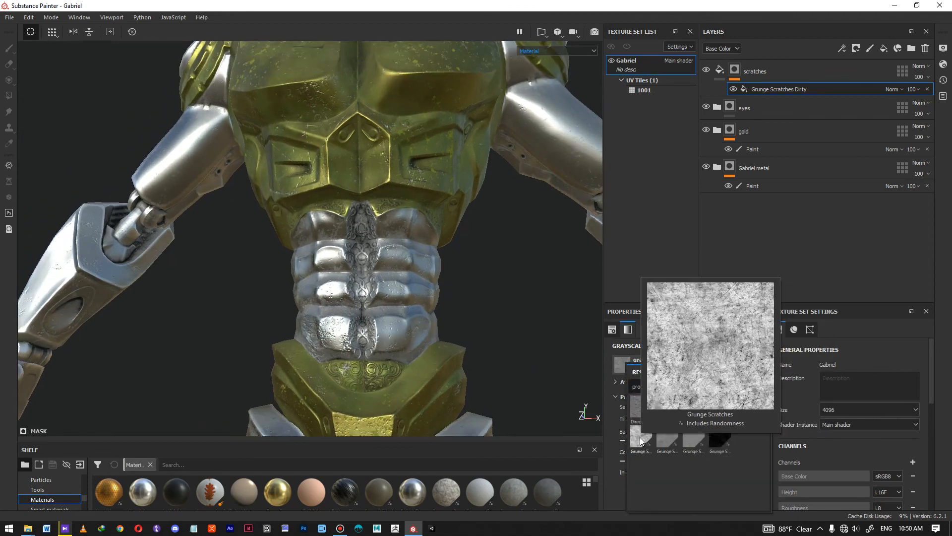
mouse_move(694, 443)
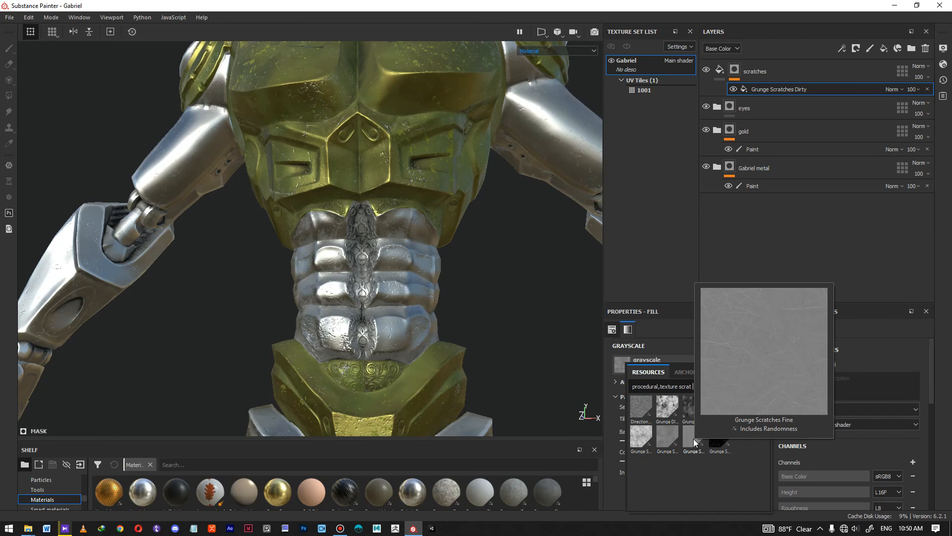
click(694, 438)
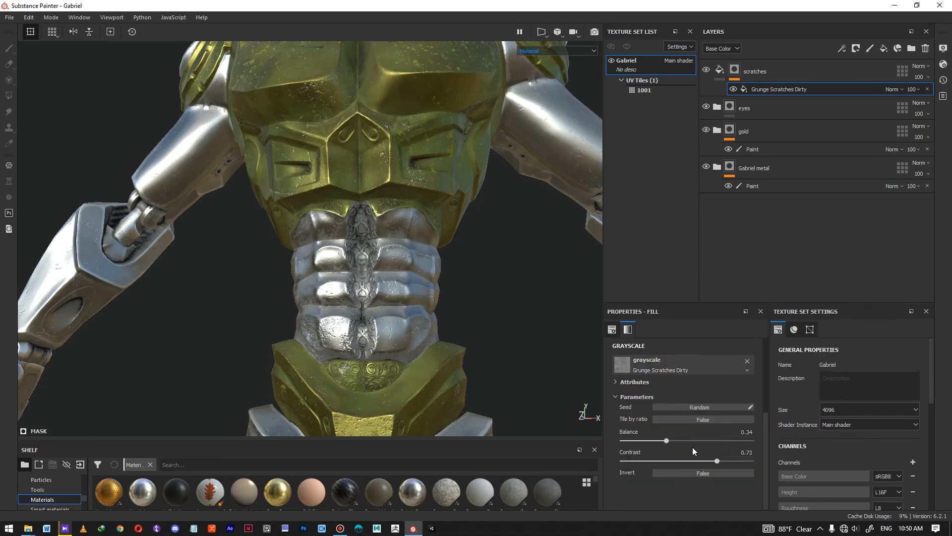
Set the Grunge Scratches Fine contrast to 0.47 and reduce its balance to about 0.27
alt+drag(411, 290, 426, 321)
scroll(403, 174, up, 4)
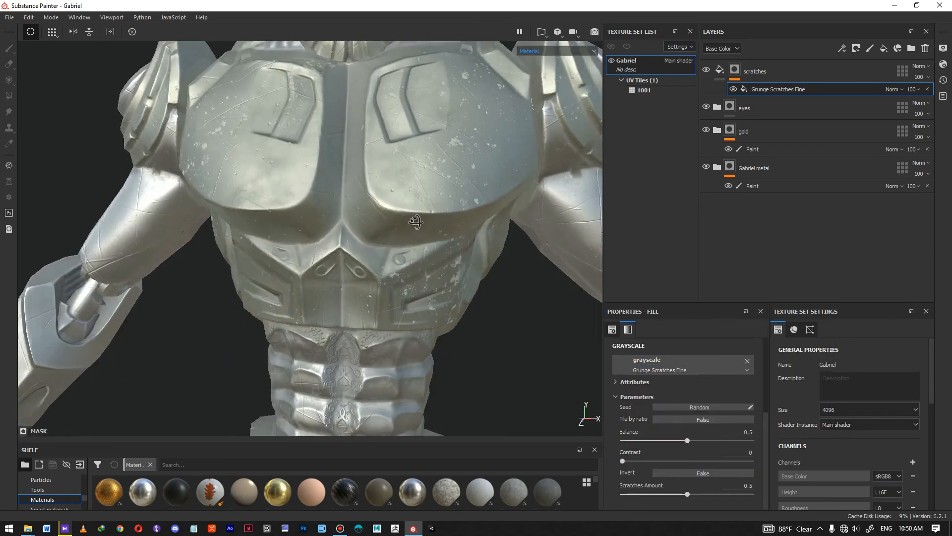
alt+middle_drag(347, 241, 347, 278)
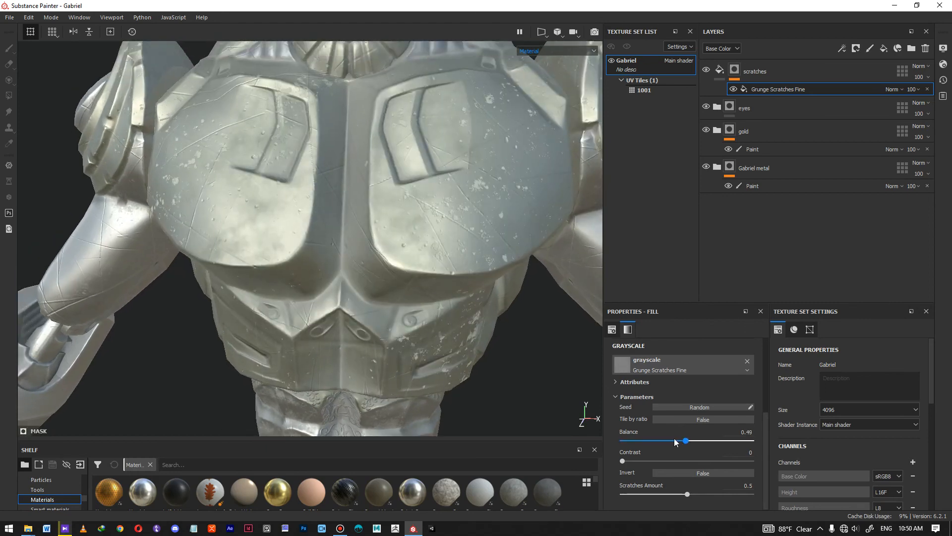
drag(666, 441, 683, 461)
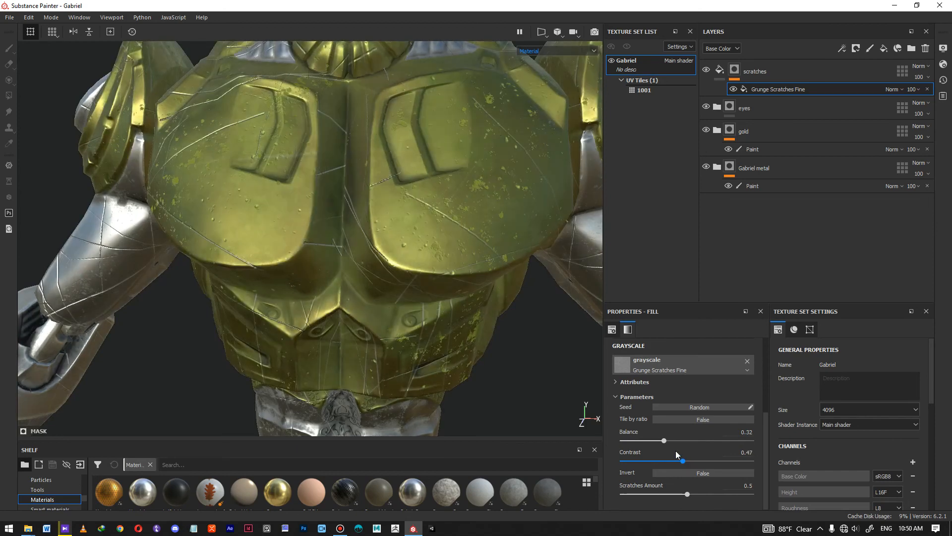
drag(665, 440, 658, 441)
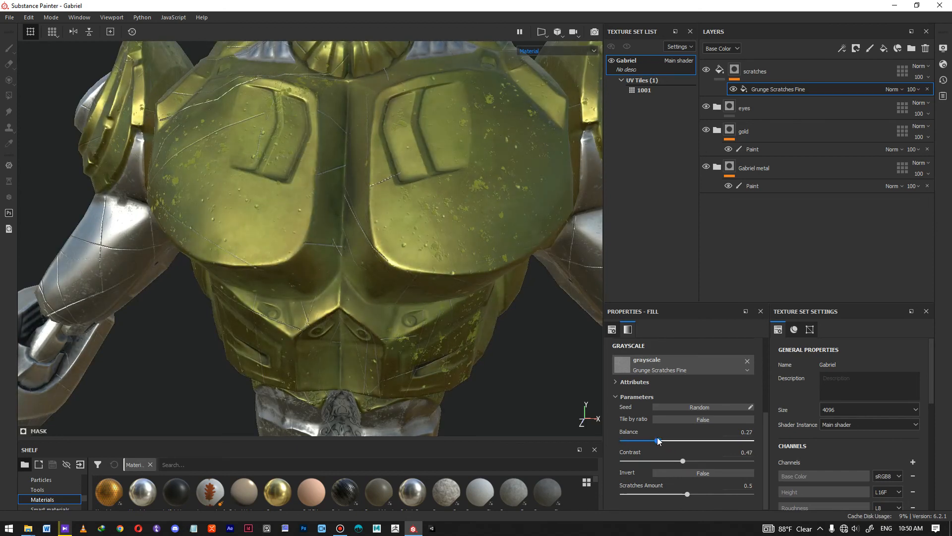
Set the UV scale of the scratches mask fill to 2.72
alt+right_drag(361, 213, 68, 189)
alt+drag(68, 189, 238, 247)
alt+right_drag(238, 247, 242, 190)
alt+drag(242, 190, 387, 187)
alt+right_drag(387, 187, 546, 287)
alt+middle_drag(546, 288, 412, 188)
alt+drag(467, 201, 450, 193)
scroll(675, 405, up, 4)
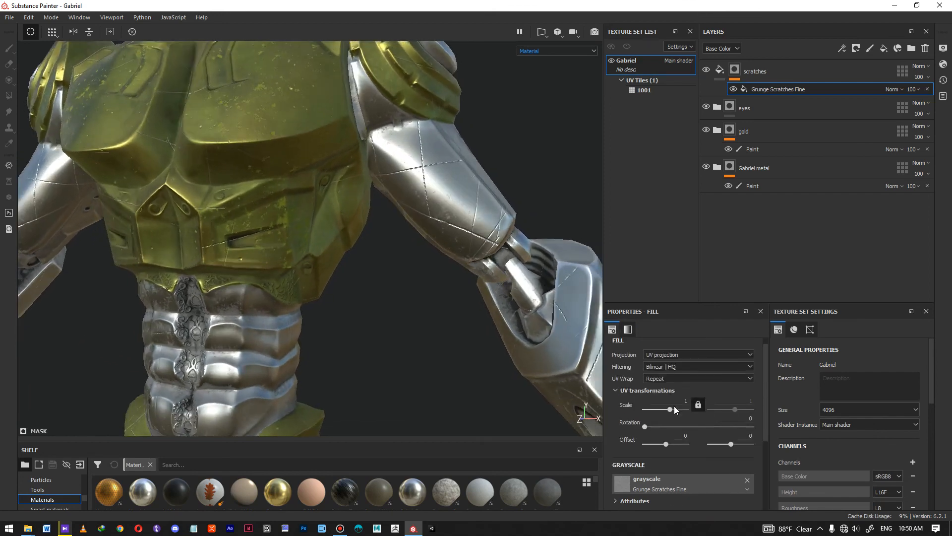
alt+drag(372, 223, 365, 267)
drag(668, 410, 673, 409)
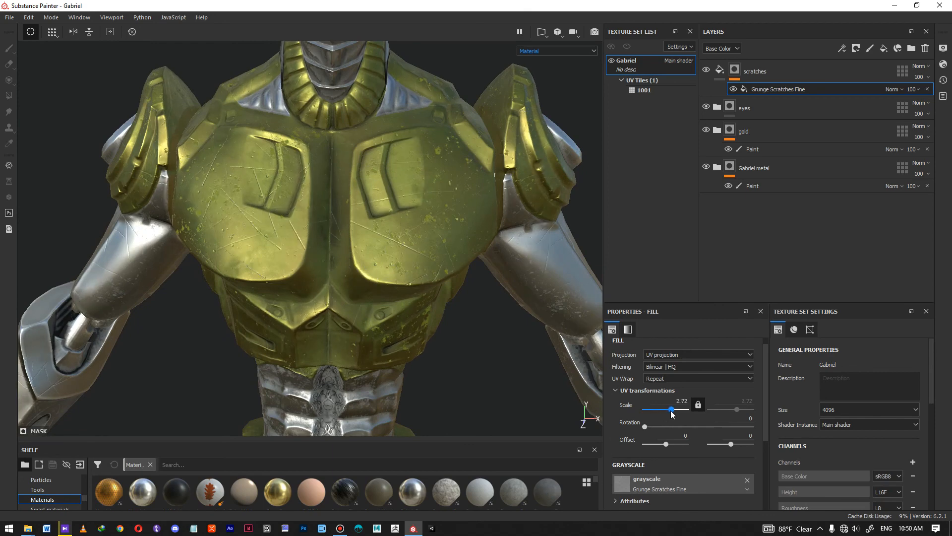
Lower the balance of the Grunge Scratches Fine texture to 0.2
alt+drag(329, 280, 341, 273)
scroll(340, 273, up, 3)
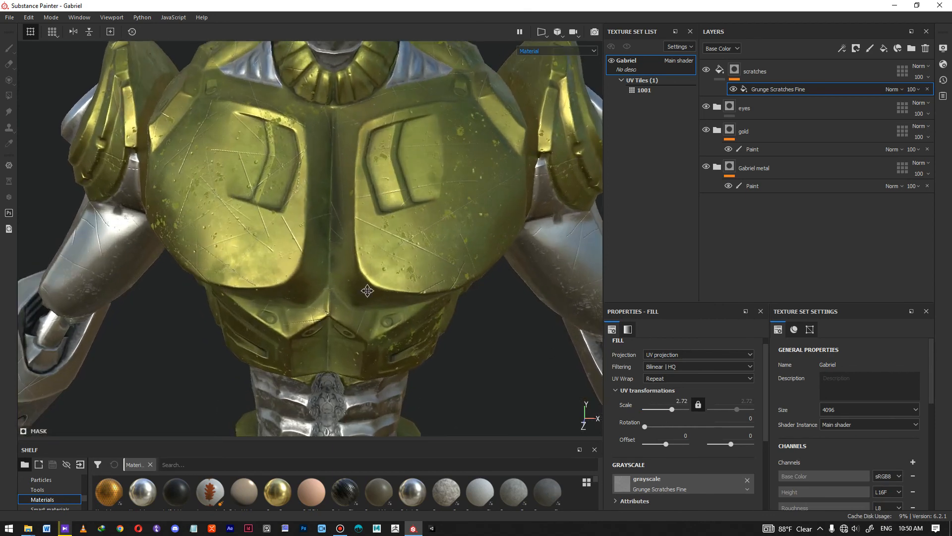
scroll(668, 447, down, 3)
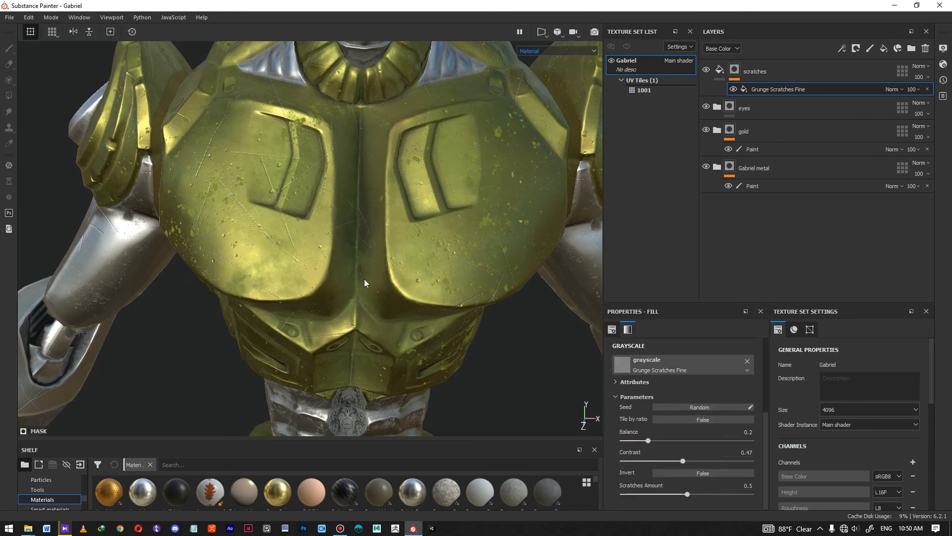
Examine the fine scratches all over the robot, from the arms and legs to the back and the whole figure
alt+drag(268, 218, 311, 200)
alt+right_drag(312, 199, 10, 251)
alt+middle_drag(342, 181, 491, 43)
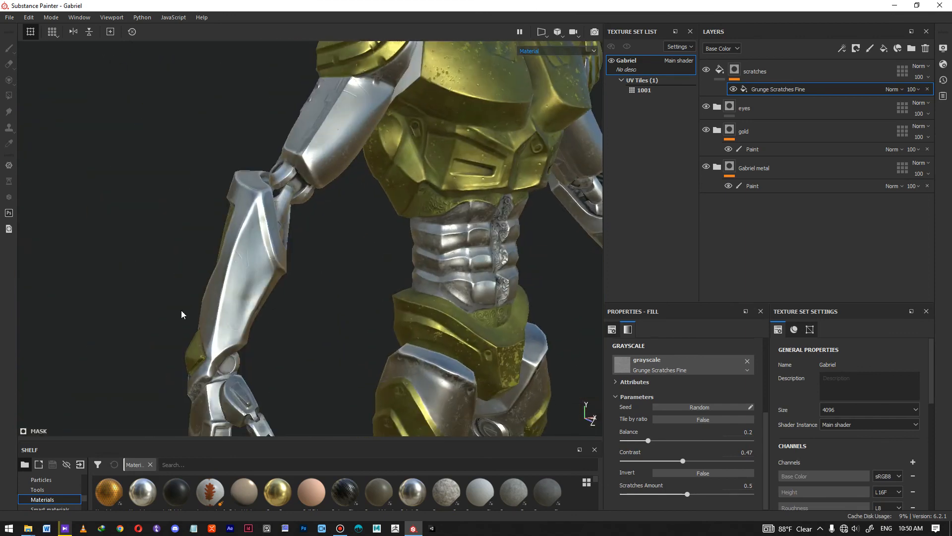
alt+middle_drag(180, 314, 380, 107)
alt+drag(298, 184, 485, 249)
alt+right_drag(485, 249, 432, 164)
alt+middle_drag(432, 164, 510, 372)
alt+drag(510, 372, 388, 279)
alt+drag(491, 406, 482, 366)
alt+right_drag(448, 199, 471, 260)
alt+drag(471, 260, 337, 250)
alt+right_drag(338, 251, 134, 278)
alt+middle_drag(483, 284, 357, 169)
alt+drag(406, 233, 74, 248)
alt+right_drag(425, 266, 322, 278)
alt+middle_drag(322, 277, 239, 224)
alt+right_drag(425, 223, 340, 224)
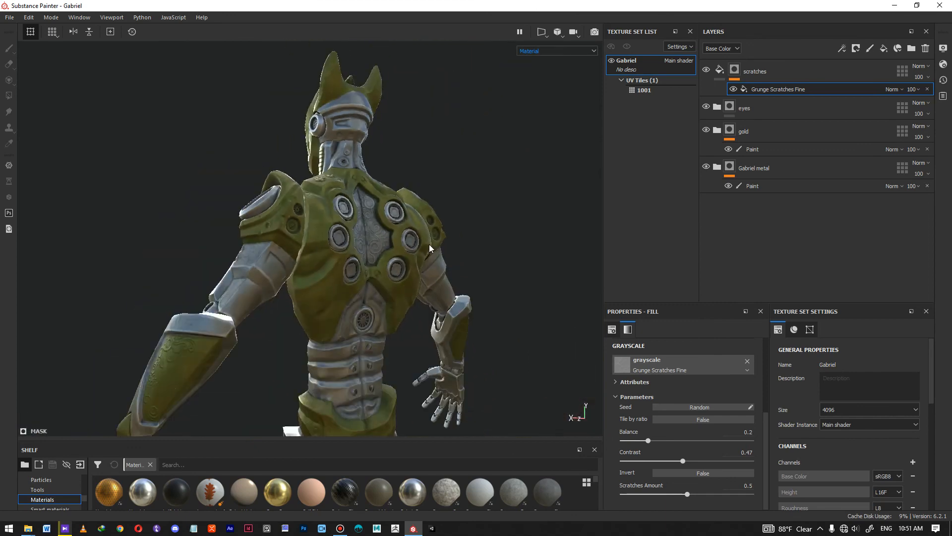
alt+drag(340, 225, 447, 286)
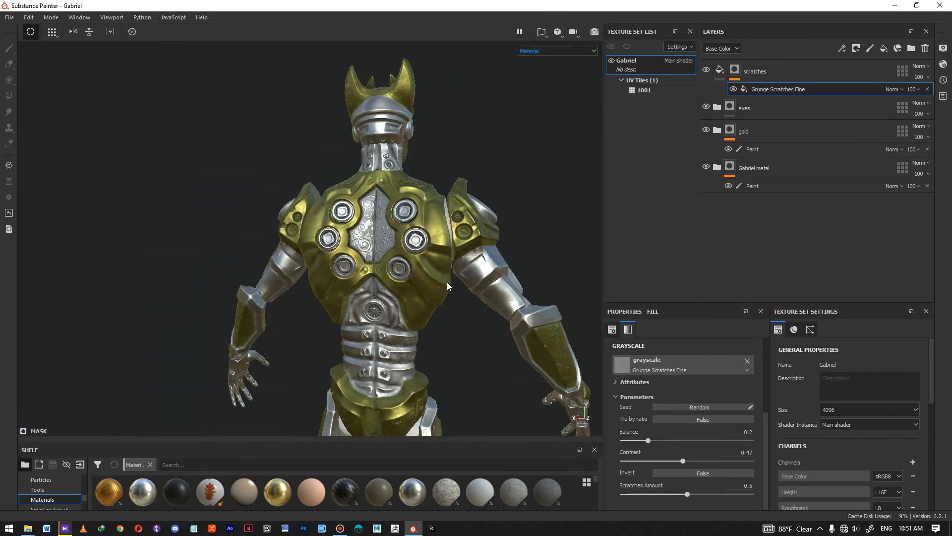
alt+right_drag(447, 286, 348, 278)
alt+middle_drag(348, 278, 347, 221)
alt+right_drag(238, 211, 60, 189)
alt+middle_drag(443, 318, 503, 306)
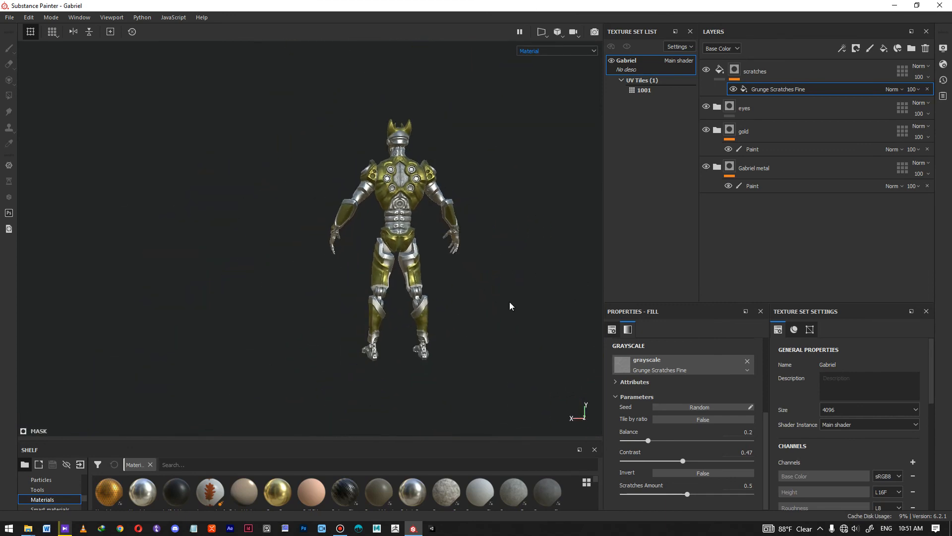
alt+middle_drag(525, 271, 472, 291)
alt+drag(472, 291, 445, 288)
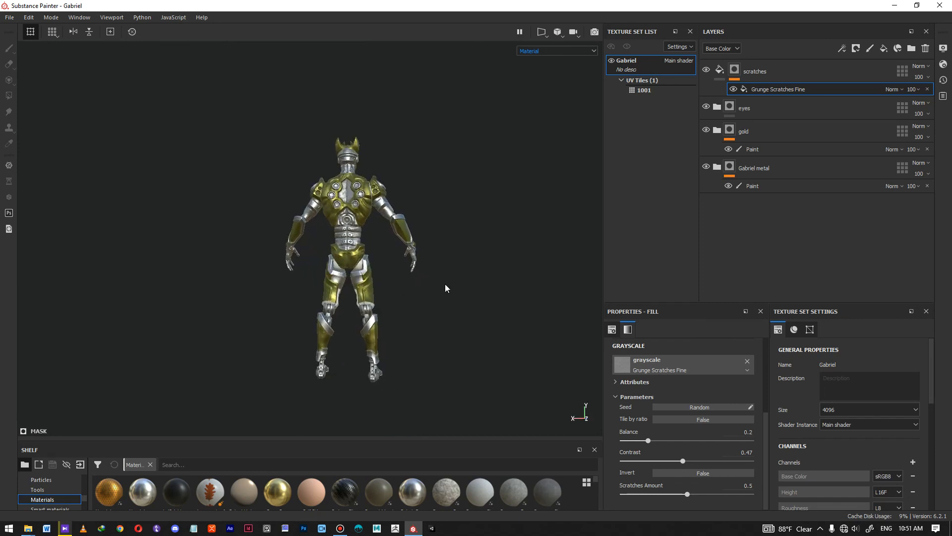
Add a fill layer named "joints" above the scratches layer and disable its height, normal and emissive channels
click(843, 71)
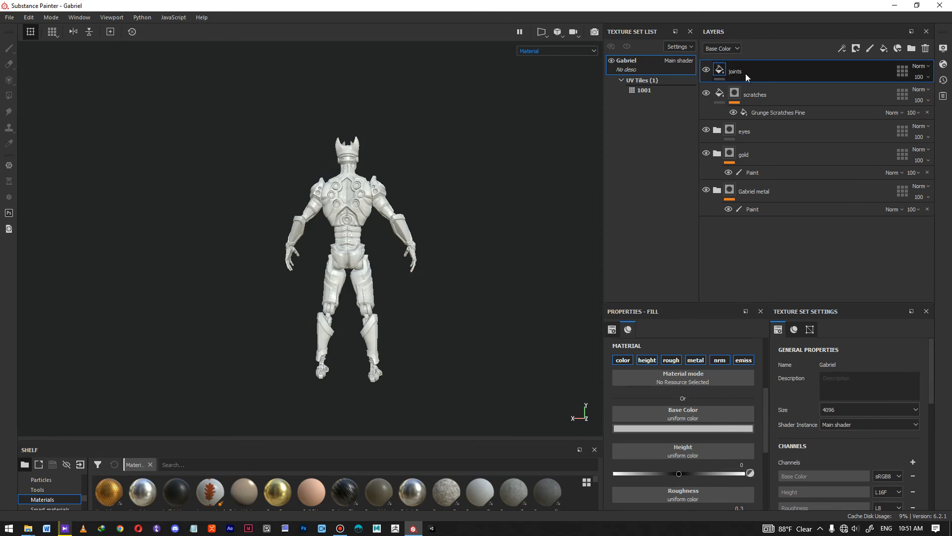
click(647, 361)
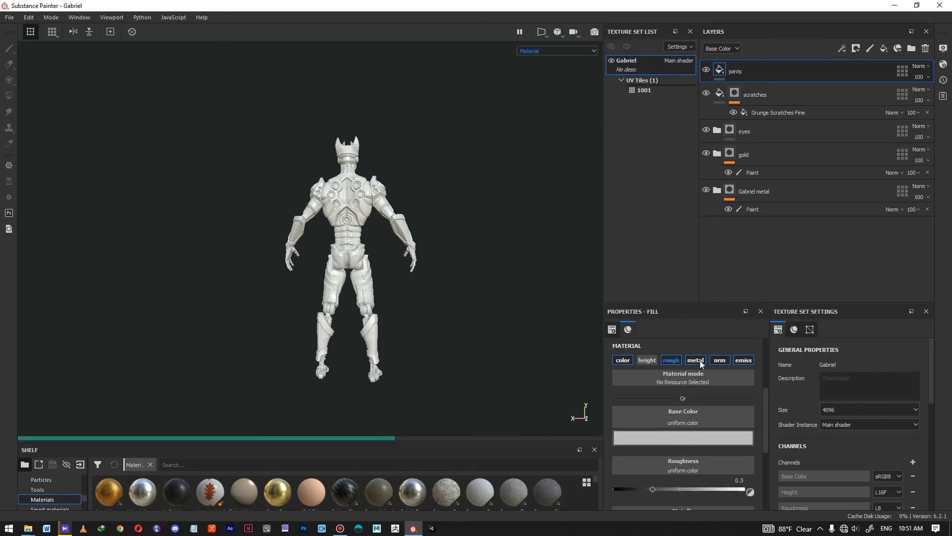
click(720, 361)
click(743, 360)
Give the joints layer a near-black base color and raise its roughness to 0.8755
click(690, 428)
drag(700, 365, 677, 398)
scroll(668, 436, down, 1)
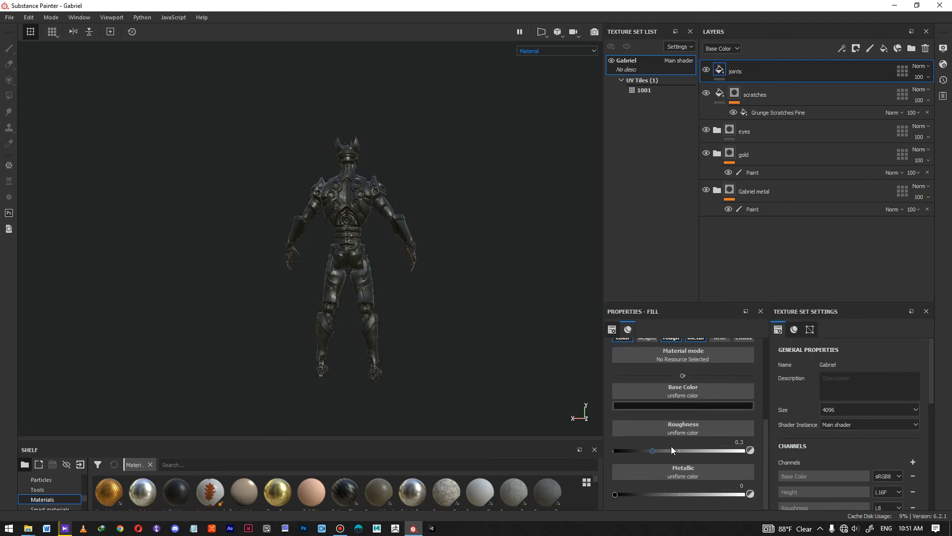
drag(671, 450, 733, 451)
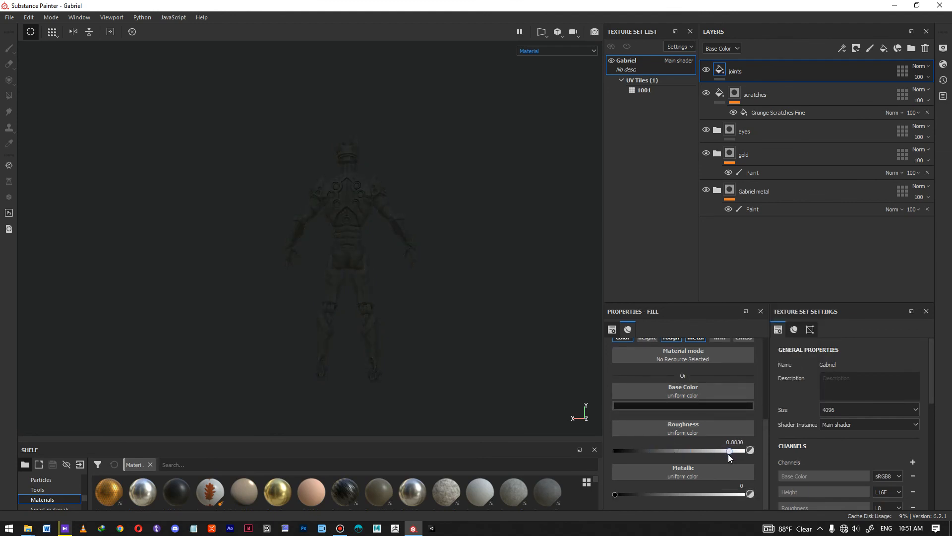
Add a black mask to the joints layer and set Polygon Fill to UV chunk mode
right_click(748, 74)
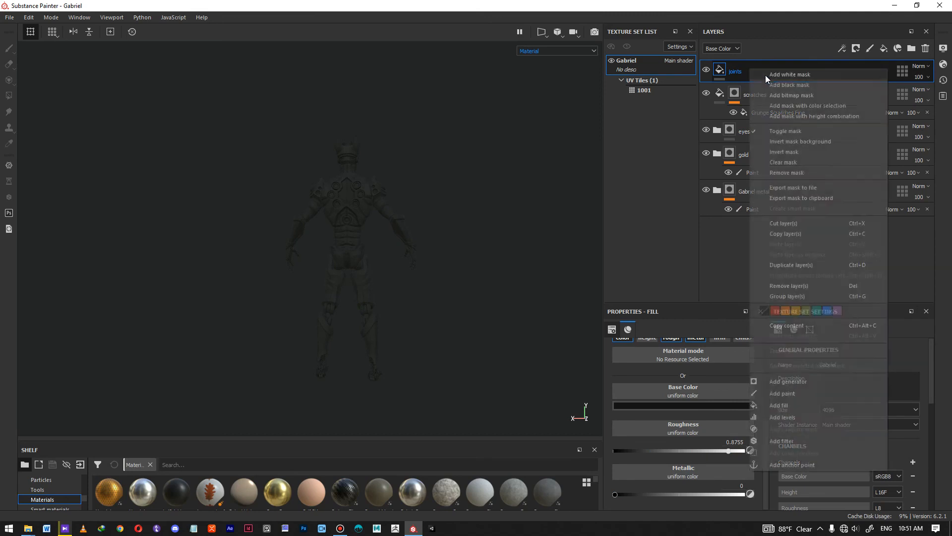
click(797, 87)
key(4)
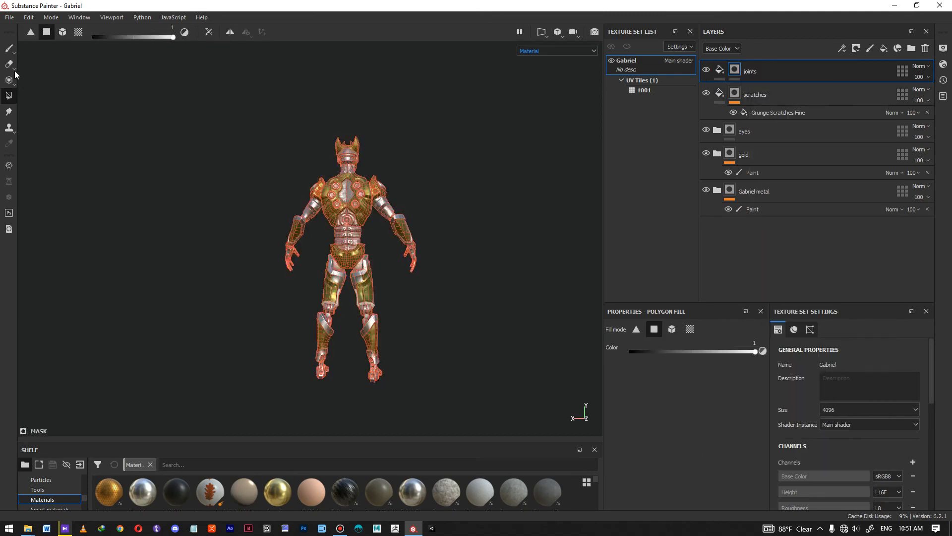
click(688, 329)
Fill the shoulder joint piece between the chest armor and upper arm white in the joints layer's mask
mouse_move(378, 189)
alt+right_down()
mouse_move(430, 435)
mouse_move(374, 314)
mouse_move(383, 199)
alt+right_up()
alt+drag(366, 151, 208, 163)
alt+drag(474, 225, 342, 233)
alt+middle_drag(342, 233, 329, 237)
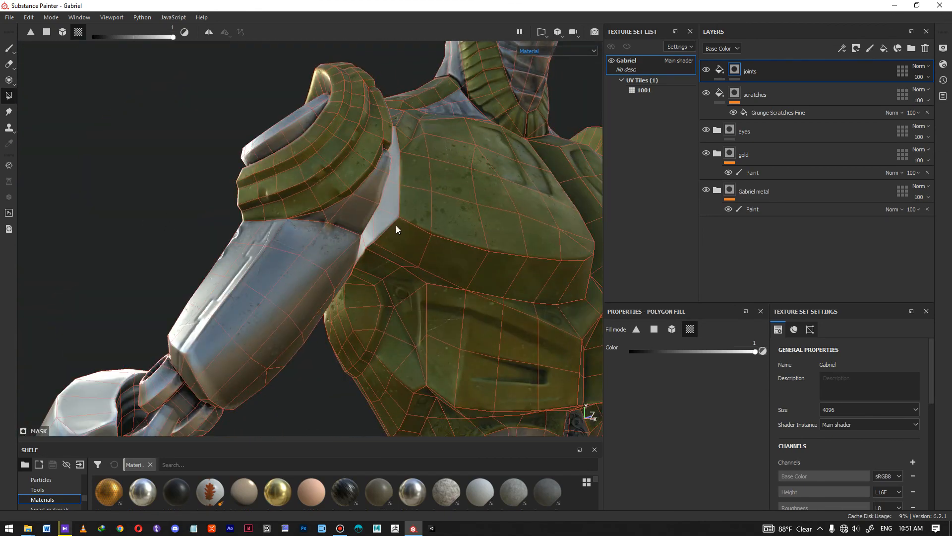
alt+drag(395, 226, 363, 193)
alt+right_drag(364, 194, 406, 221)
click(396, 216)
alt+drag(396, 216, 401, 247)
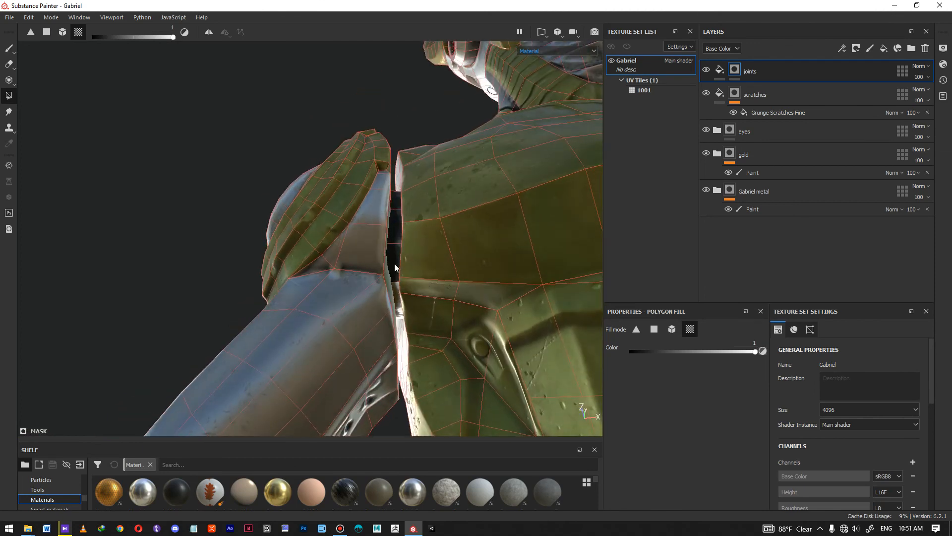
Fill the remaining shoulder joint pieces between the chest armor and upper arm white in the joints layer's mask
click(397, 293)
alt+drag(397, 293, 374, 331)
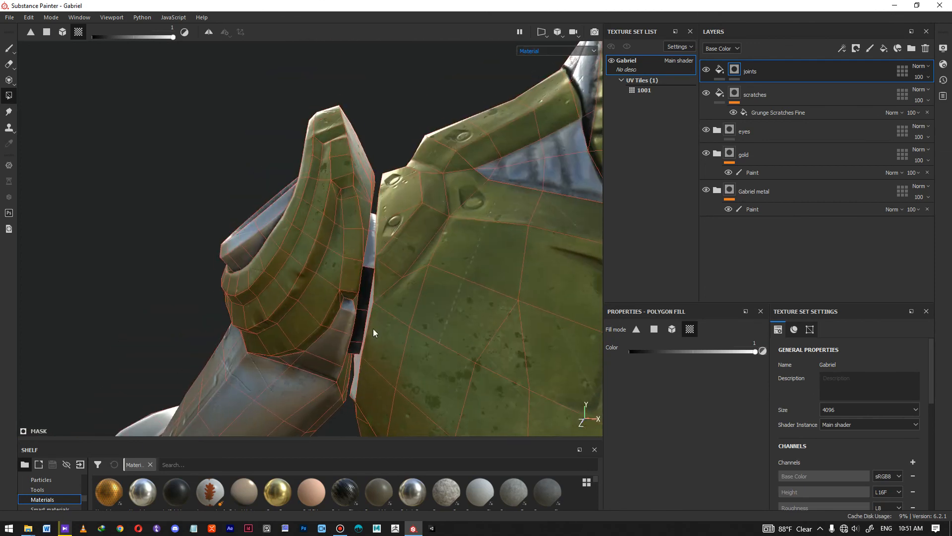
click(371, 243)
alt+right_drag(400, 269, 71, 236)
alt+middle_drag(402, 212, 146, 174)
alt+right_drag(417, 204, 489, 407)
click(402, 276)
click(396, 197)
alt+drag(466, 210, 323, 355)
alt+middle_drag(322, 355, 293, 431)
click(376, 121)
alt+drag(440, 158, 159, 170)
alt+right_drag(159, 170, 407, 184)
alt+drag(407, 184, 368, 174)
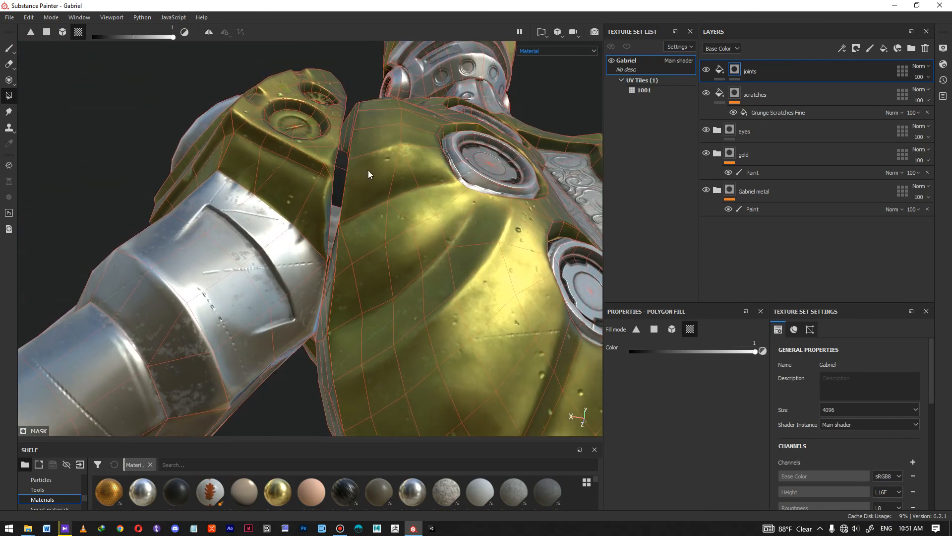
Enable symmetry and fill the hip joint pieces between the pelvis and both thighs white in the joints layer's mask
alt+drag(335, 220, 432, 234)
click(209, 32)
alt+drag(387, 146, 396, 233)
scroll(252, 162, down, 2)
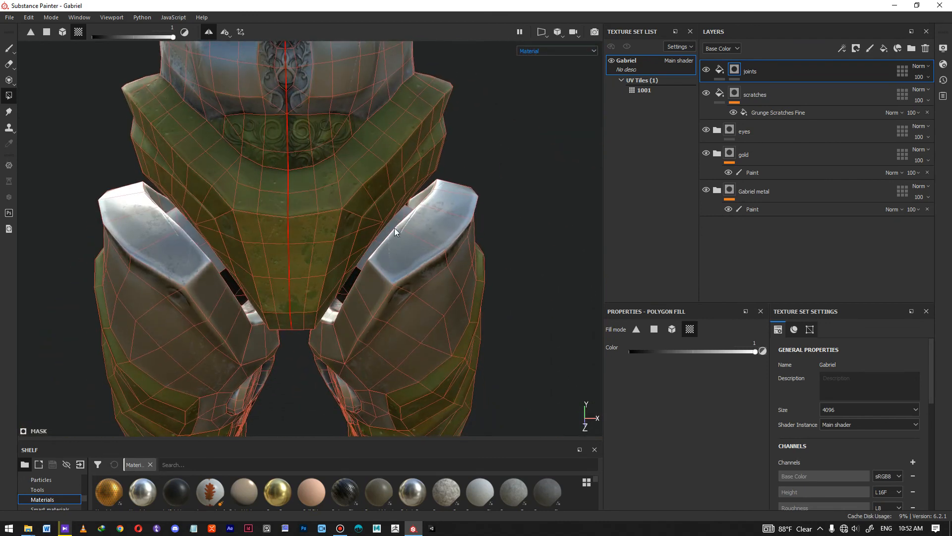
Switch to the Paint tool and turn symmetry off
click(9, 48)
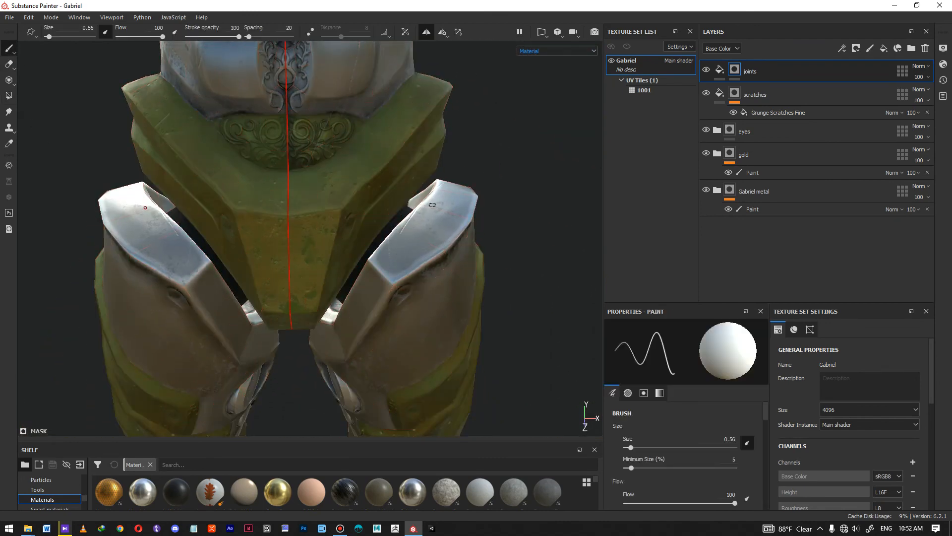
scroll(236, 191, down, 3)
alt+right_drag(236, 191, 491, 191)
click(426, 32)
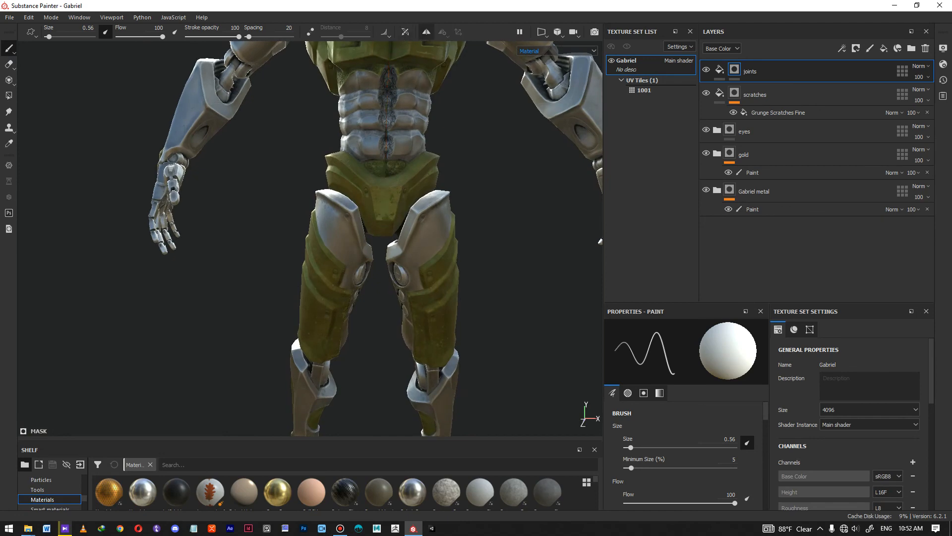
Inspect the textured robot from the front, back and sides, from full-body views to a close view of the head and chest
scroll(403, 198, down, 3)
alt+middle_drag(442, 173, 349, 225)
shift+right_drag(349, 225, 377, 259)
alt+right_drag(241, 253, 422, 263)
alt+drag(422, 263, 342, 297)
alt+right_drag(164, 248, 36, 226)
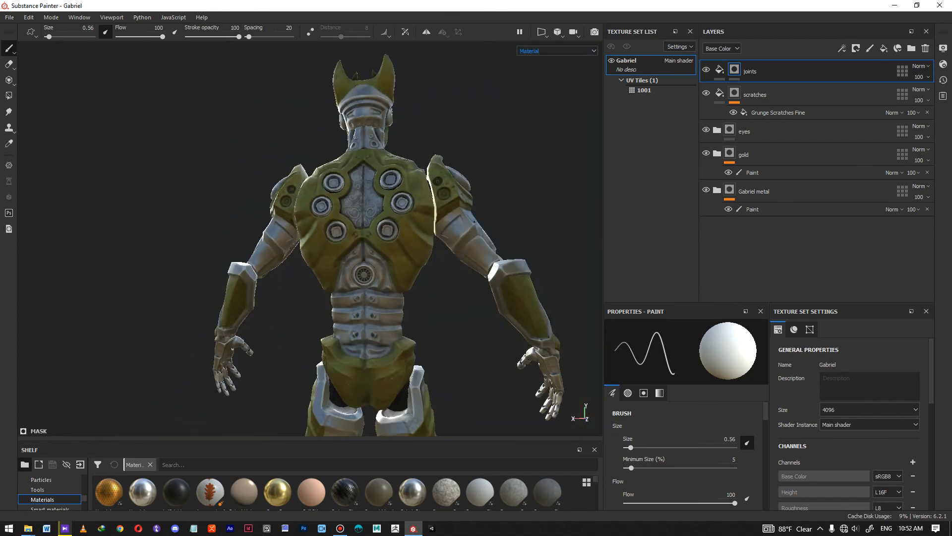
scroll(475, 222, down, 4)
alt+drag(350, 243, 783, 238)
alt+middle_drag(443, 263, 467, 320)
alt+drag(467, 323, 473, 347)
alt+middle_drag(395, 172, 370, 209)
scroll(363, 223, up, 2)
shift+right_drag(362, 208, 369, 208)
scroll(348, 228, up, 2)
alt+middle_drag(347, 228, 405, 196)
scroll(361, 208, up, 3)
scroll(366, 283, down, 5)
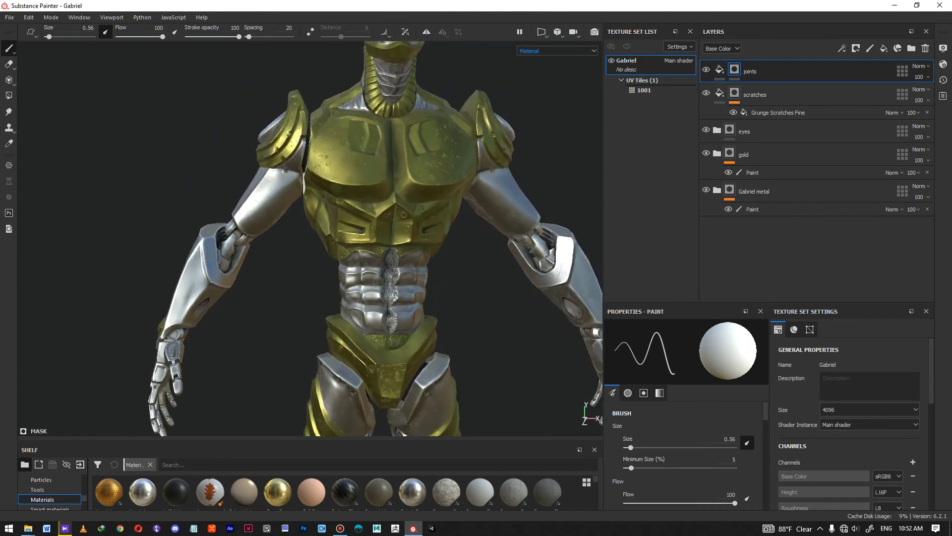
scroll(366, 283, down, 6)
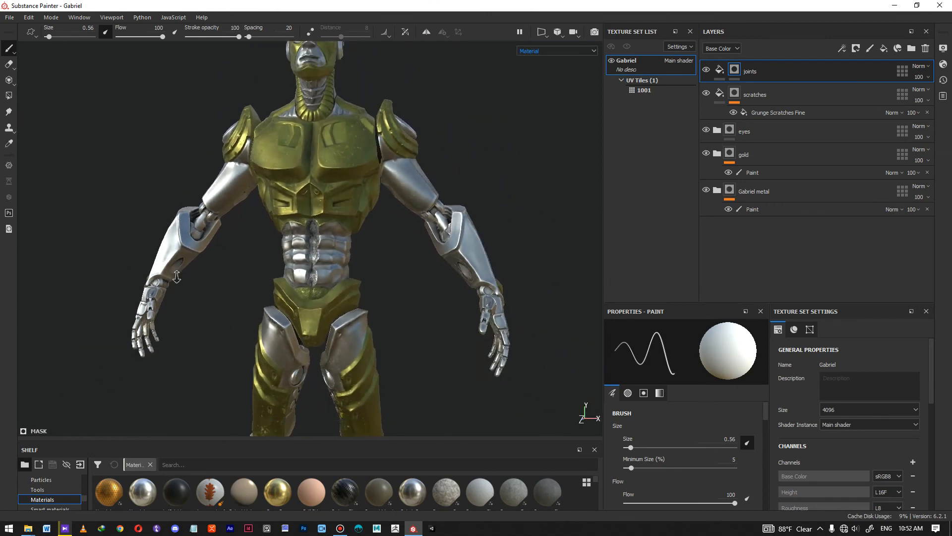
scroll(341, 296, down, 2)
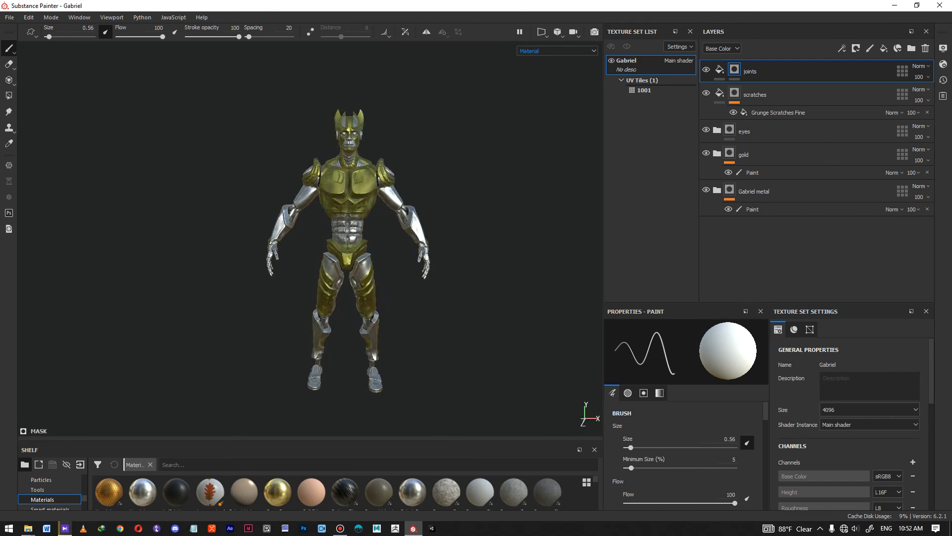
alt+drag(366, 265, 366, 252)
alt+middle_drag(366, 252, 351, 264)
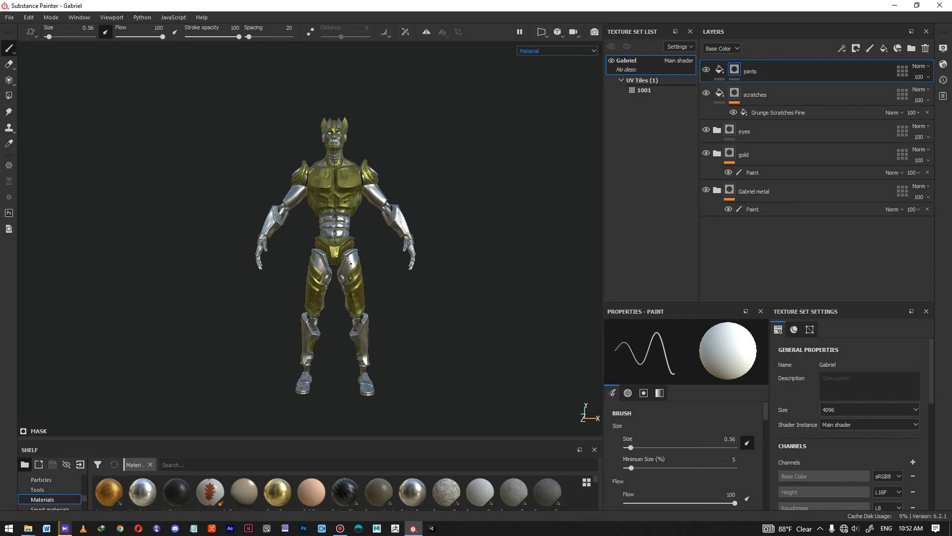
alt+drag(344, 257, 362, 258)
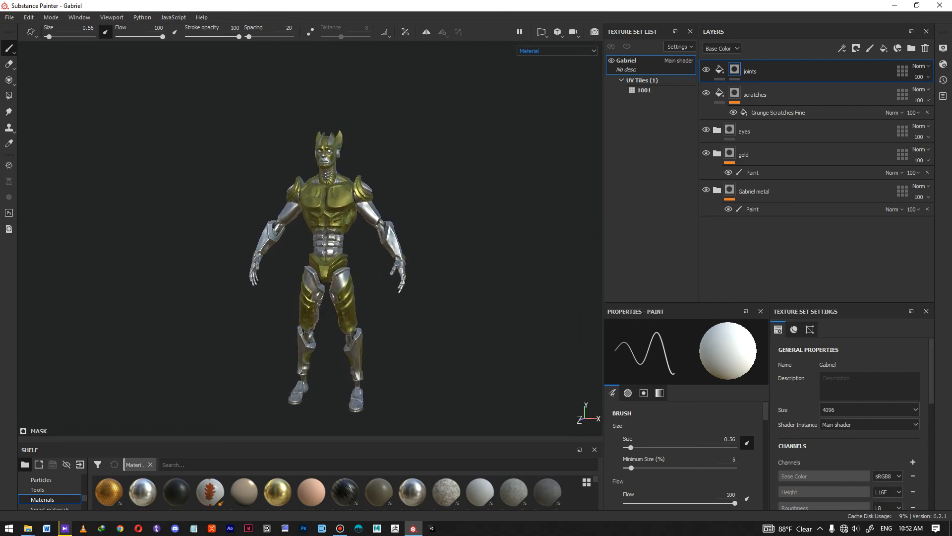
alt+drag(266, 215, 382, 254)
alt+right_drag(382, 255, 406, 213)
alt+drag(407, 213, 365, 155)
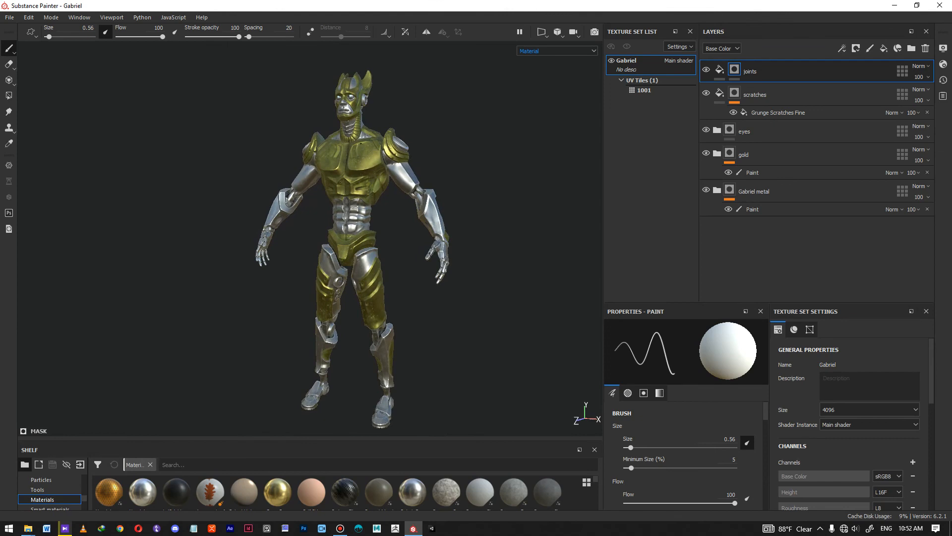
click(10, 19)
click(35, 2)
alt+right_drag(347, 223, 399, 171)
alt+drag(399, 171, 436, 163)
alt+drag(442, 208, 379, 204)
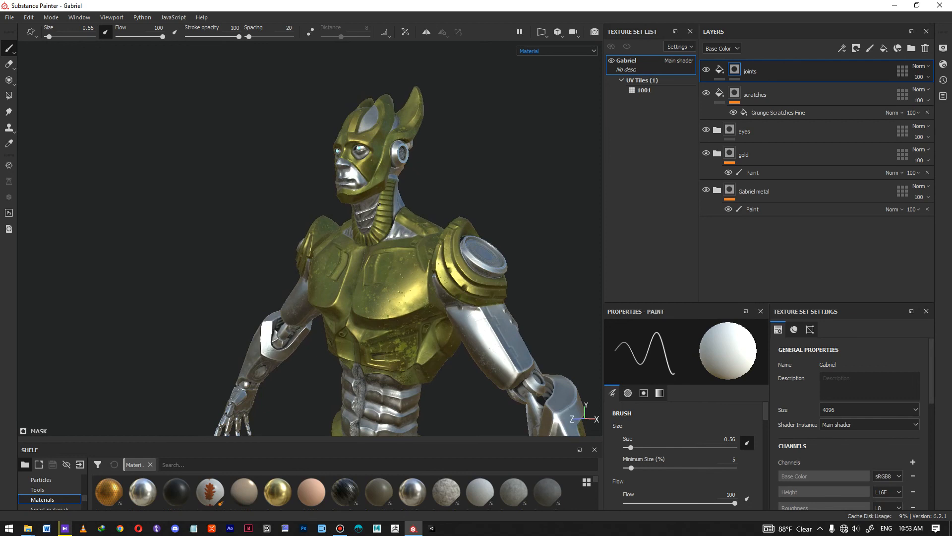
Open the texture export settings for the Gabriel texture set
click(10, 17)
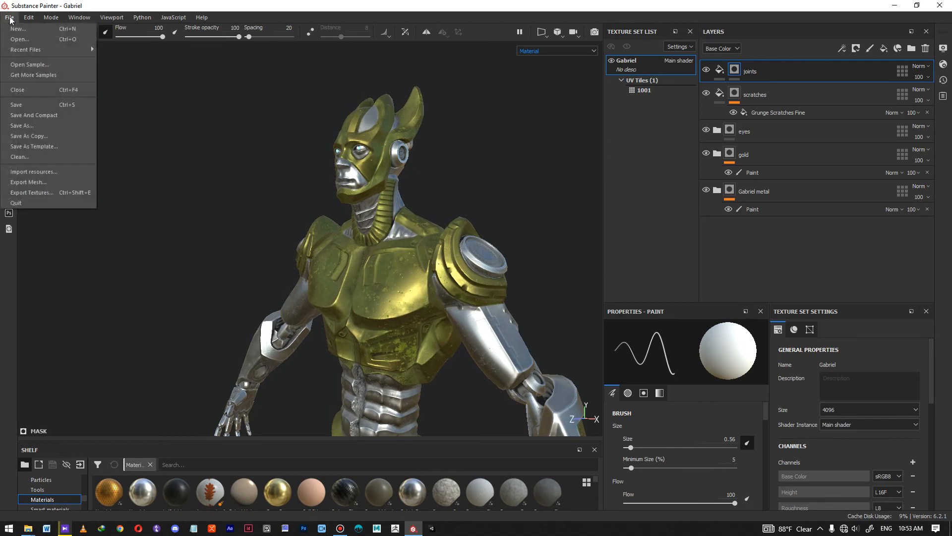
click(31, 193)
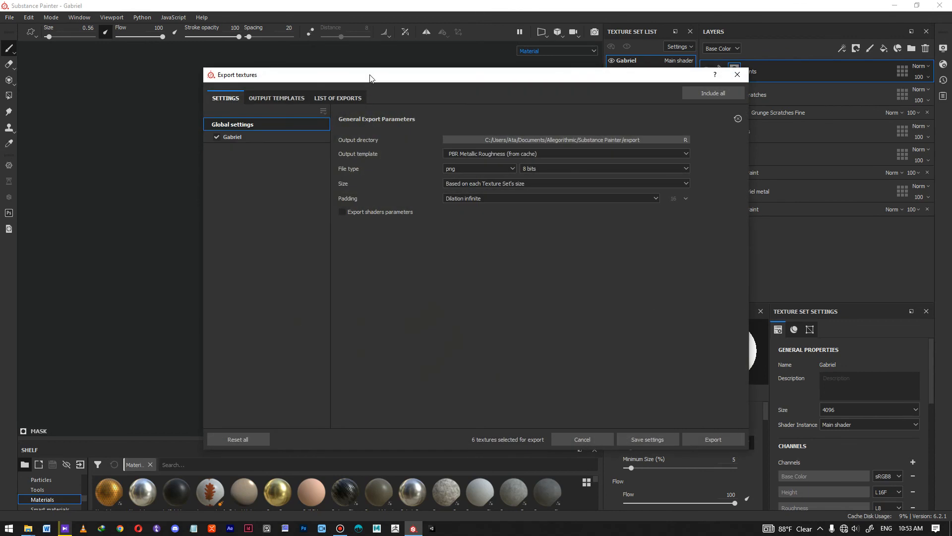
drag(369, 78, 214, 63)
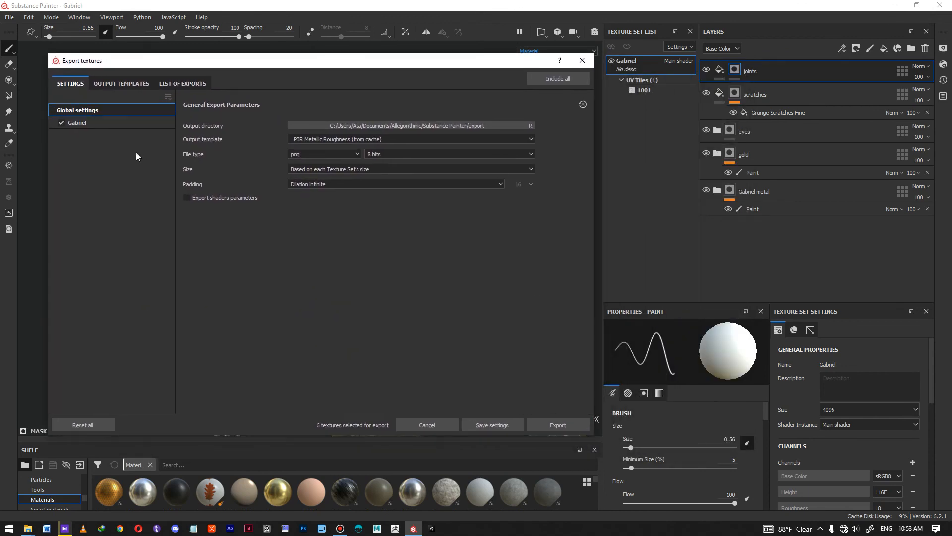
Compare the output maps of the my URP and Unity Universal Render Pipeline (Metallic Standard) export presets
click(109, 83)
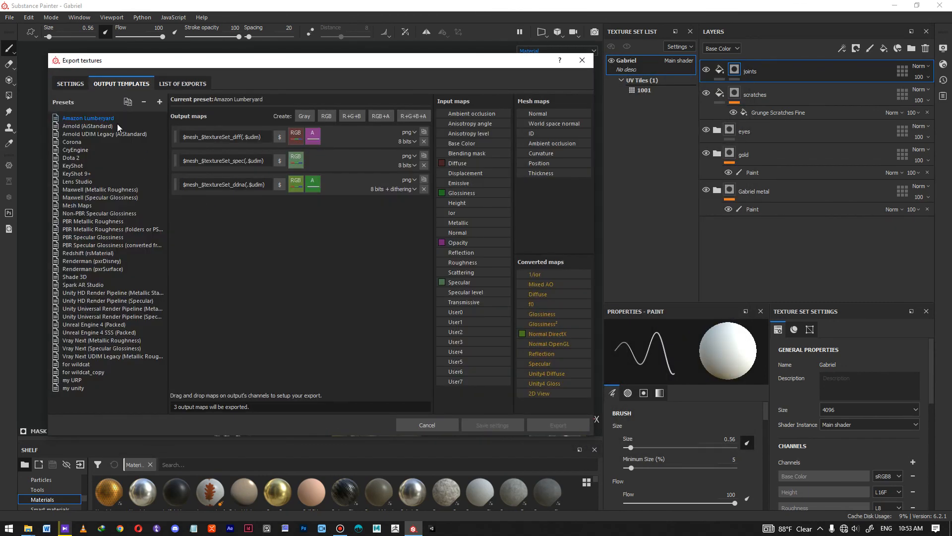
click(72, 380)
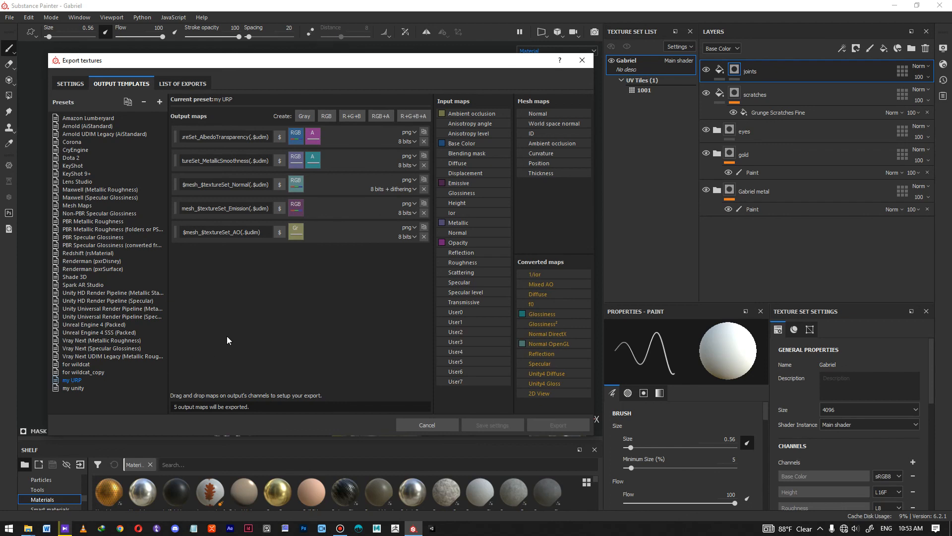
drag(168, 290, 206, 295)
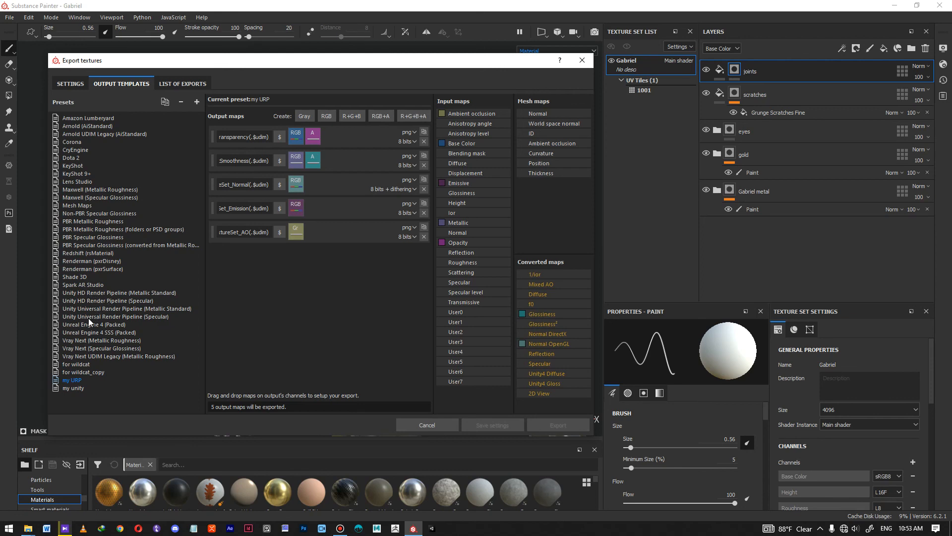
click(158, 308)
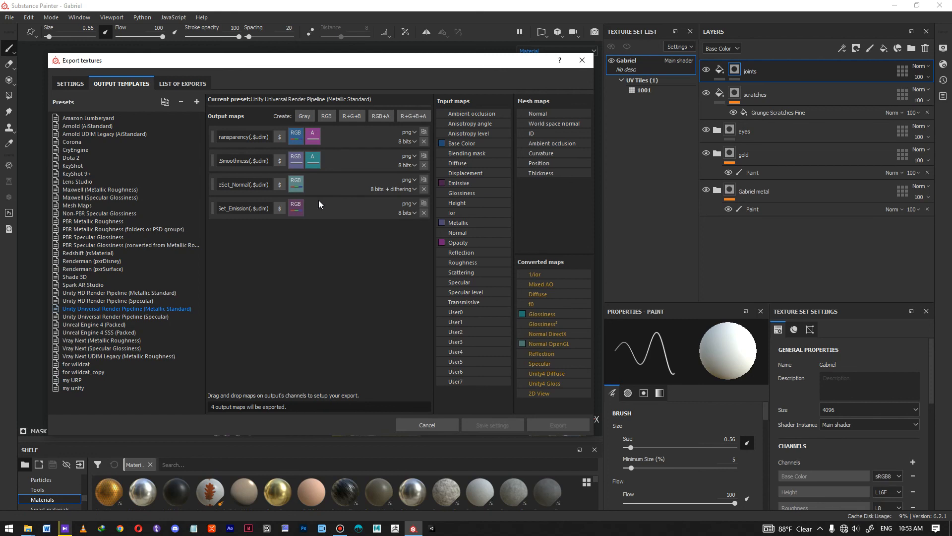
click(78, 380)
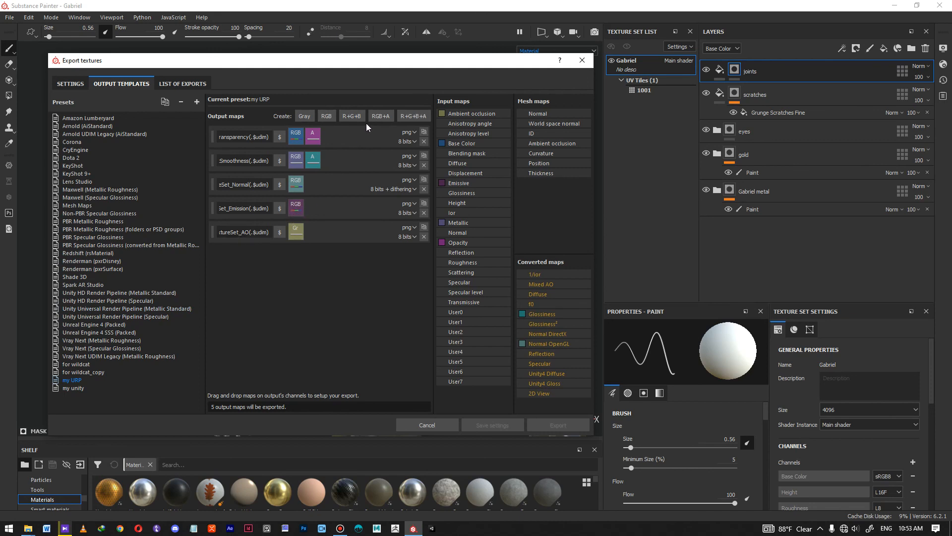
Add a grayscale output map with ambient occlusion in its gray channel to the my URP preset and remove it again
click(304, 117)
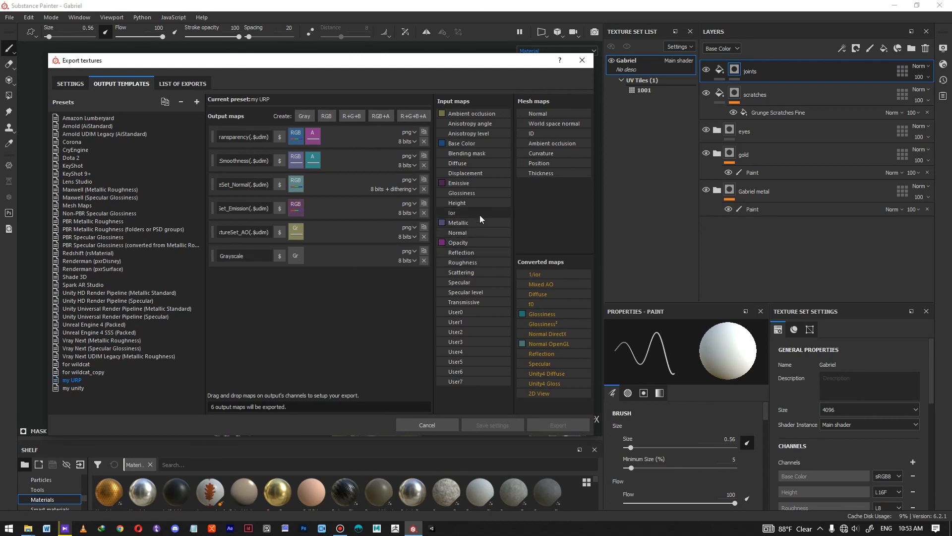
drag(472, 113, 297, 256)
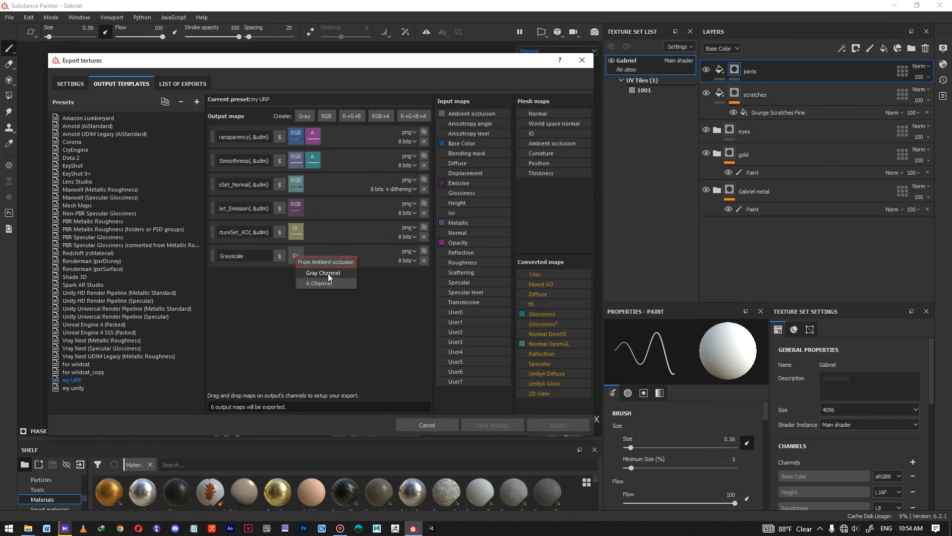
click(328, 273)
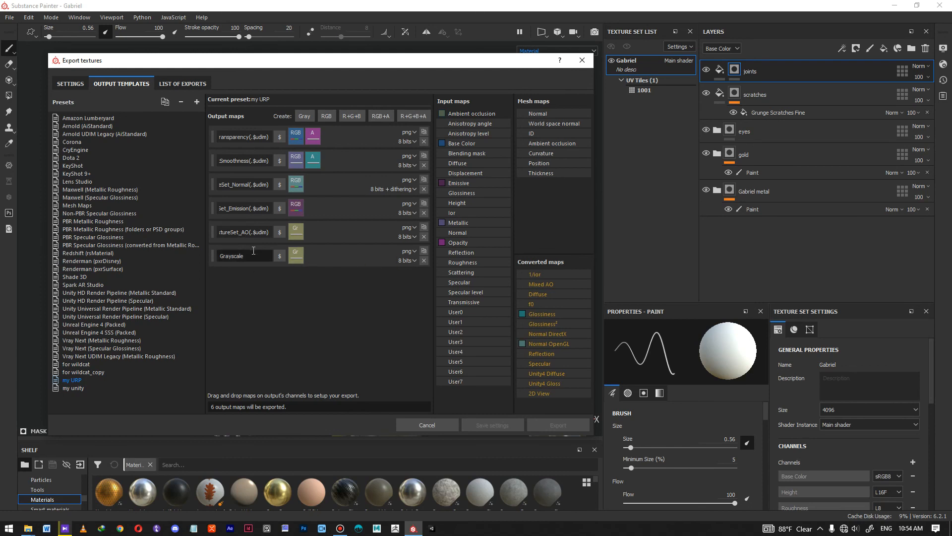
click(424, 260)
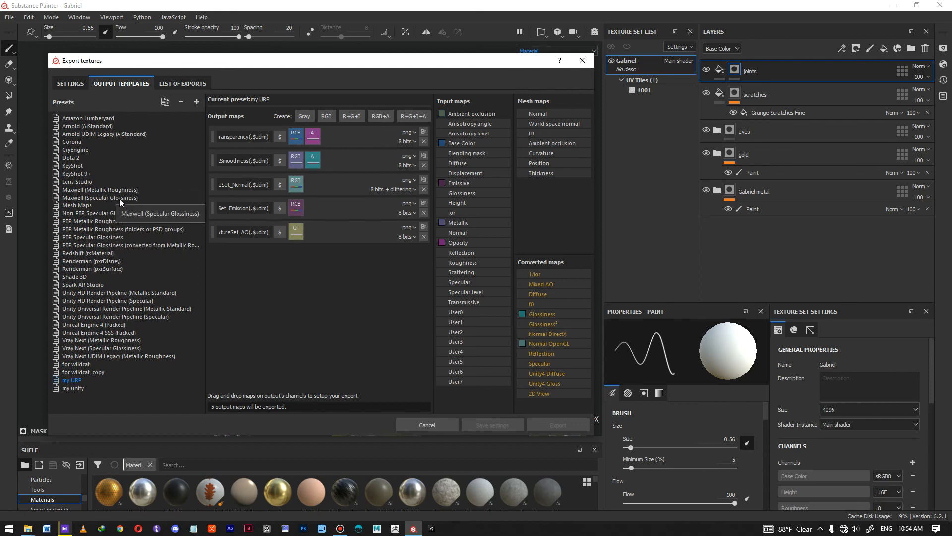
Examine the output maps of the Arnold (AiStandard) export preset
click(99, 126)
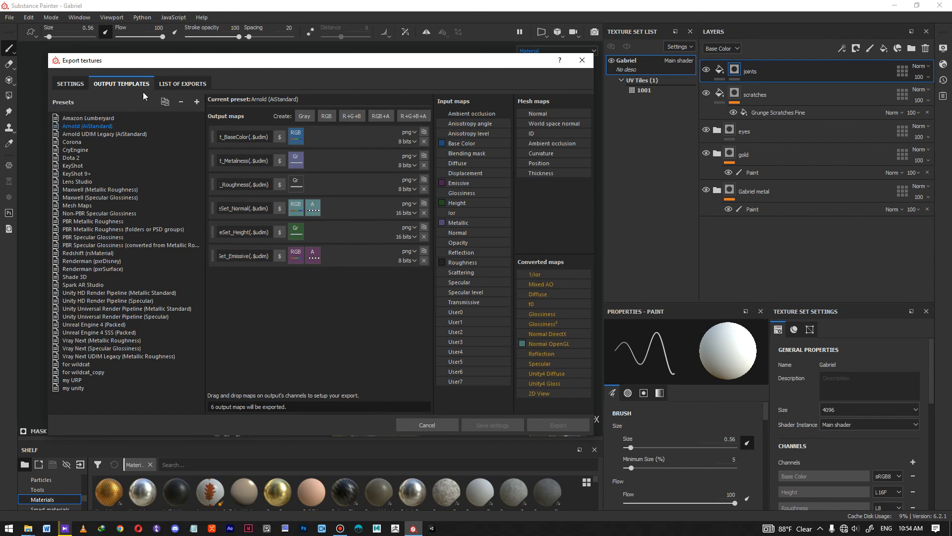
Create a folder named "textures" in D:/Gabriel and set it as the export output directory
click(70, 85)
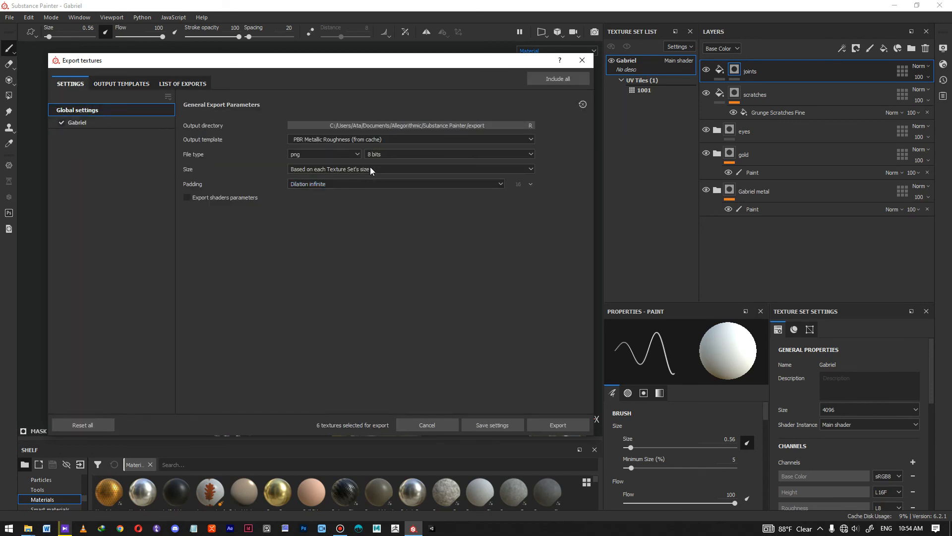
click(436, 125)
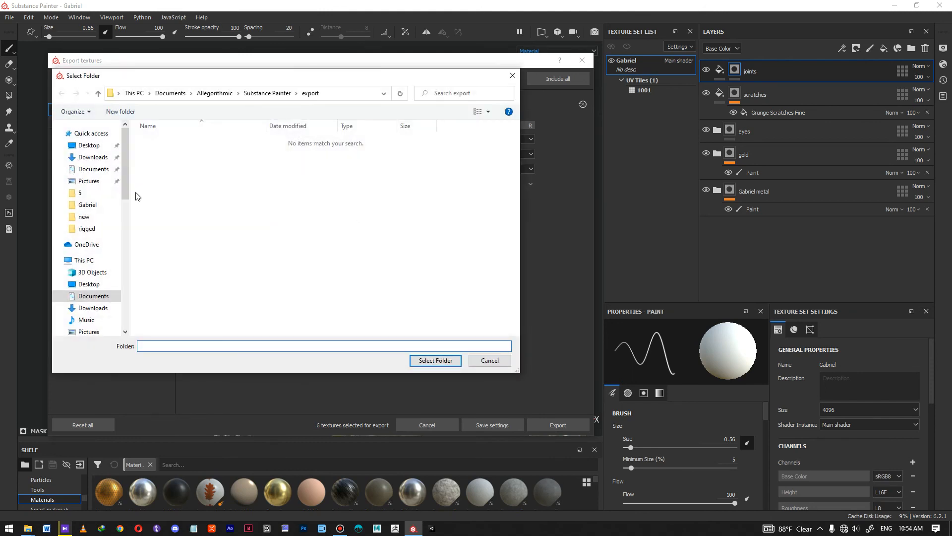
click(82, 260)
double_click(311, 188)
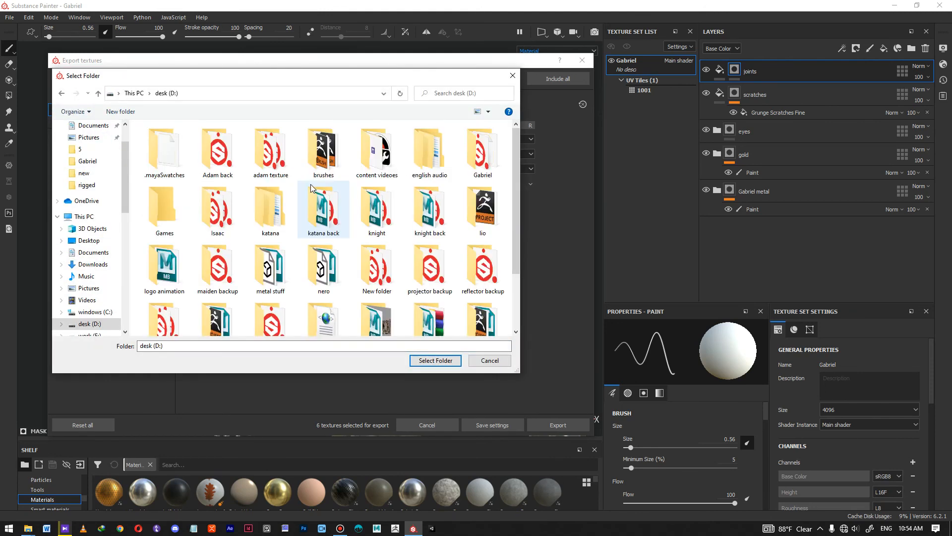
double_click(483, 149)
right_click(221, 182)
mouse_move(266, 276)
click(333, 278)
text(t)
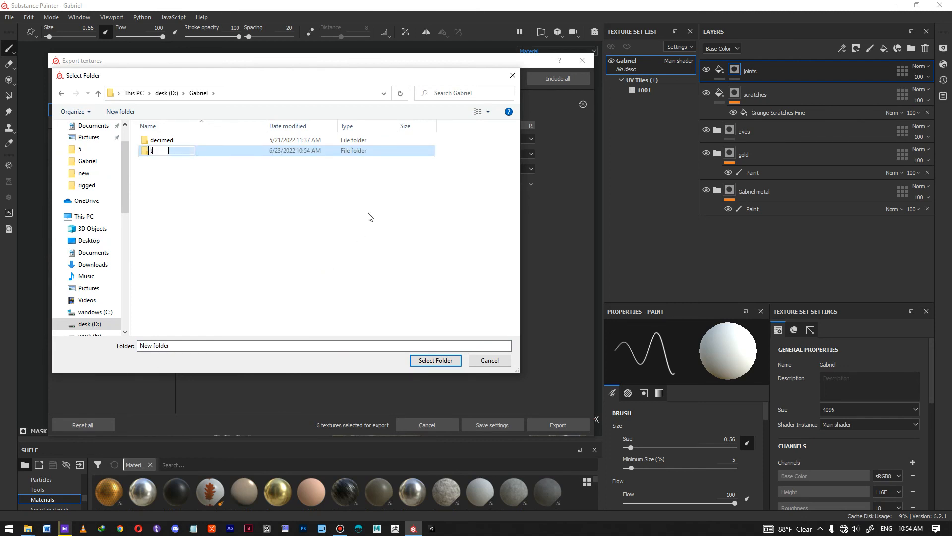
text(extures)
key(Return)
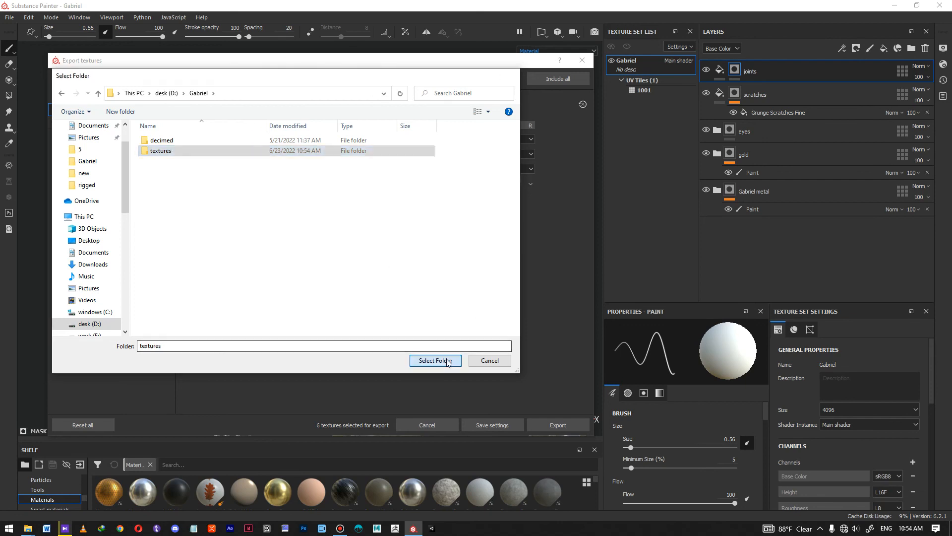
click(435, 360)
Set the export's output template to my URP
click(315, 140)
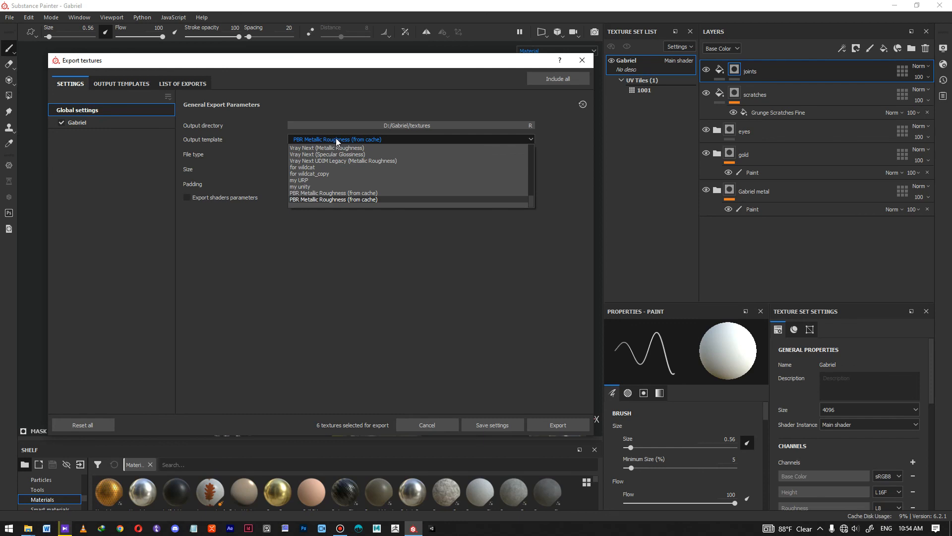
click(336, 138)
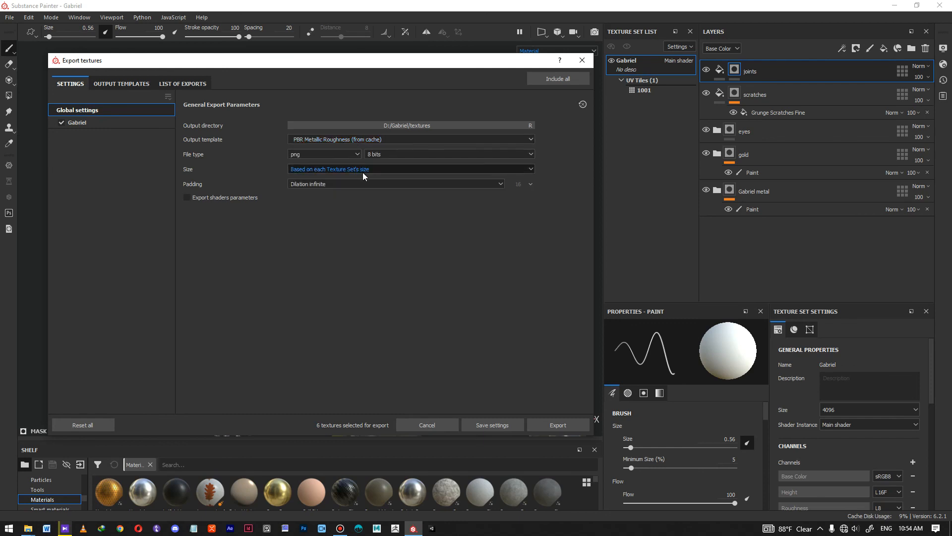
click(348, 139)
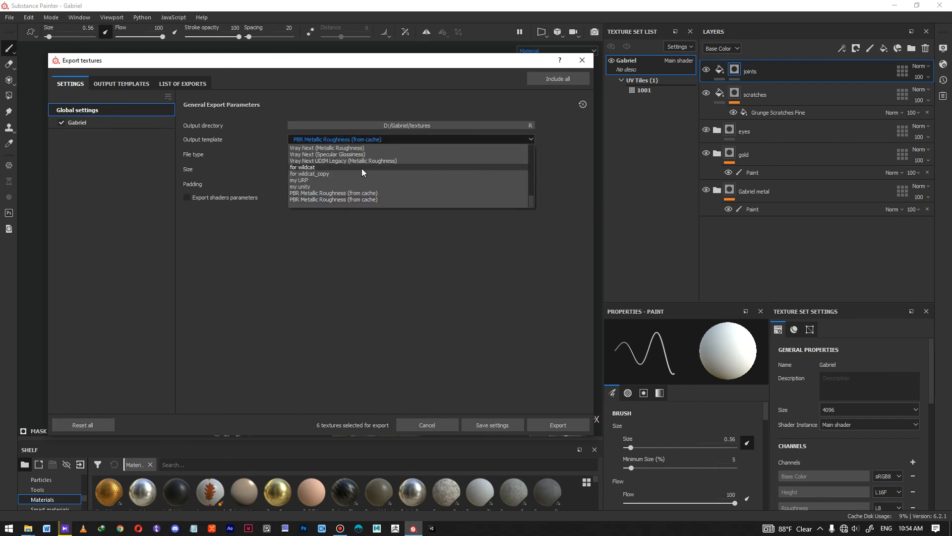
click(301, 181)
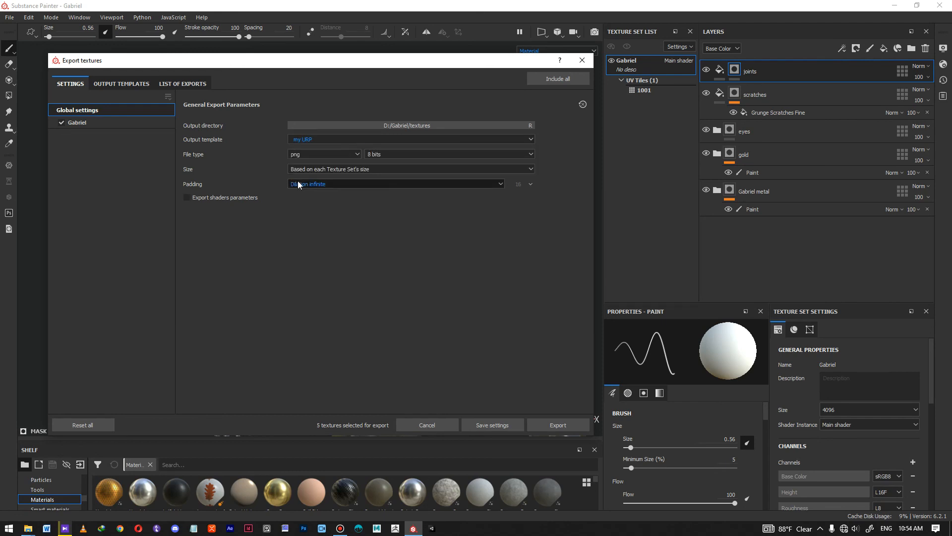
Set the export size to 4096, export the Gabriel texture set as 8-bit png files and close the export dialog
click(124, 85)
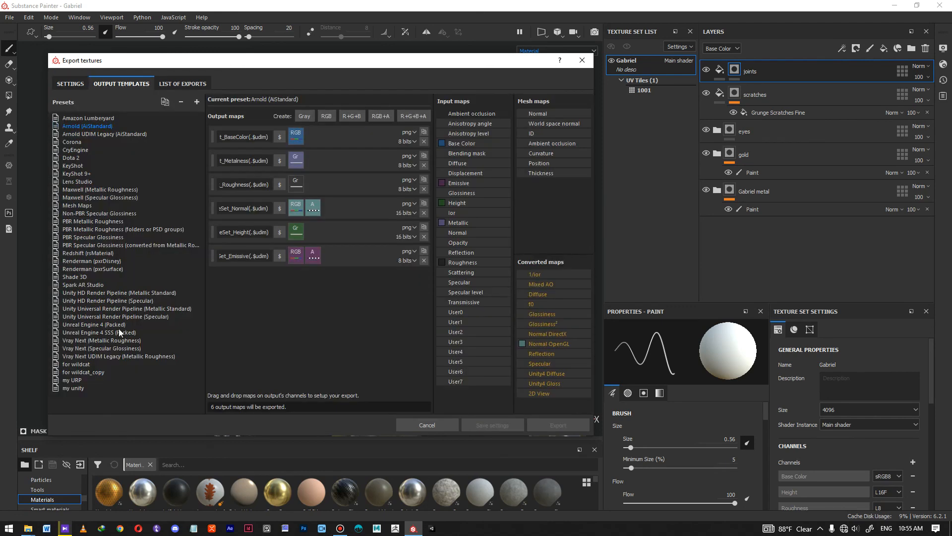
click(74, 83)
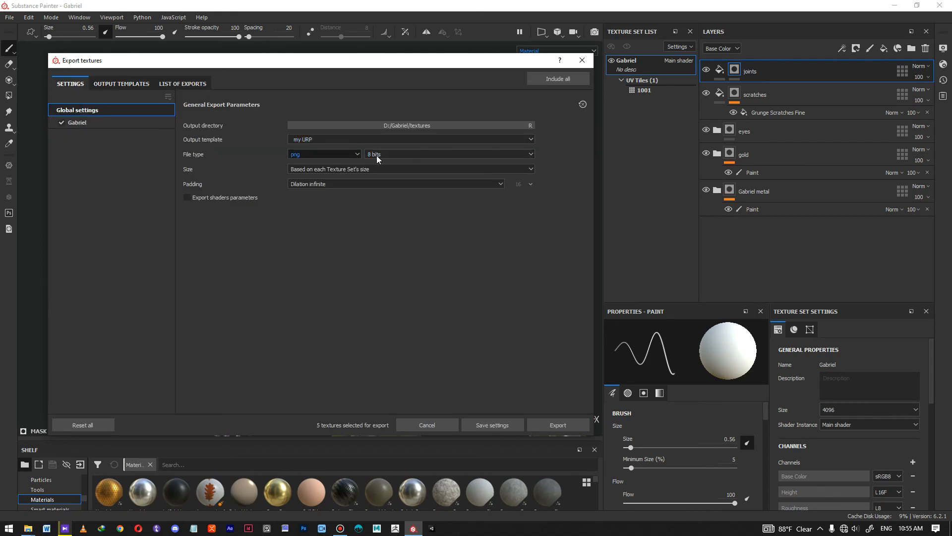
click(322, 168)
click(310, 229)
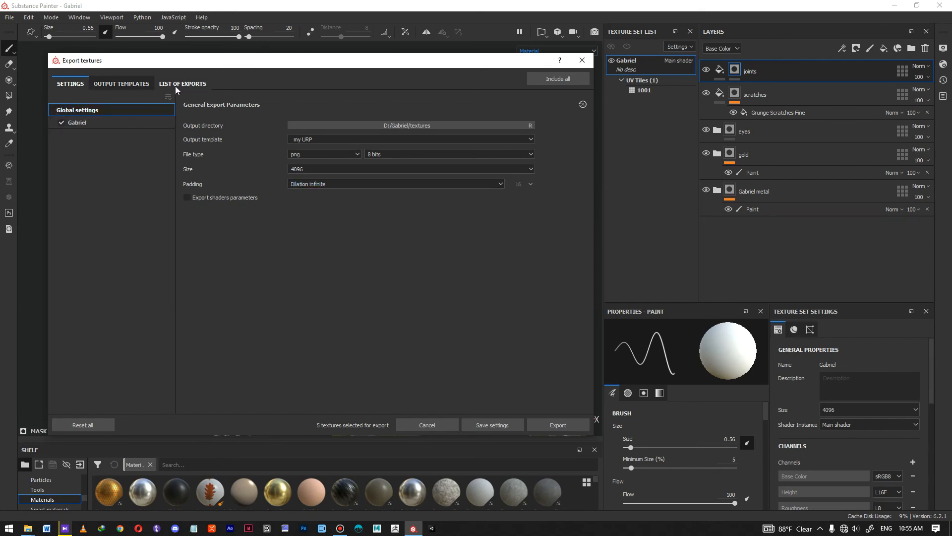
click(558, 425)
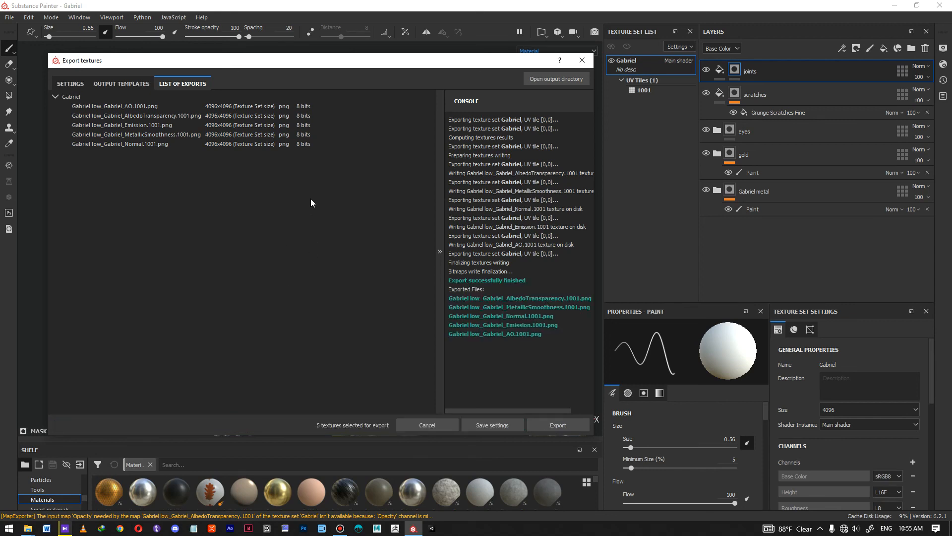
click(426, 426)
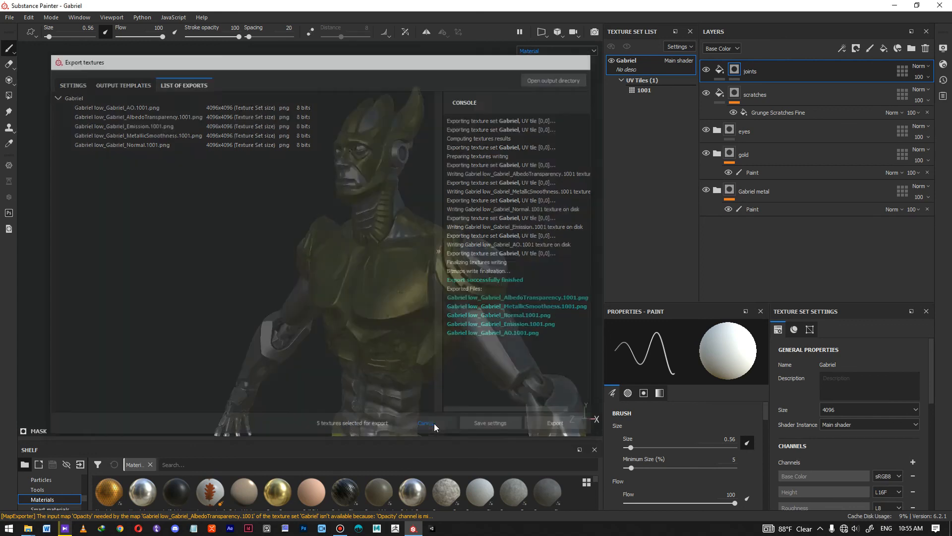
Examine the whole textured robot in the viewport from several angles
scroll(419, 273, down, 4)
alt+middle_drag(420, 273, 398, 232)
alt+drag(398, 232, 470, 242)
alt+middle_drag(470, 243, 444, 201)
alt+drag(430, 214, 361, 225)
alt+middle_drag(362, 212, 370, 230)
alt+drag(370, 230, 361, 230)
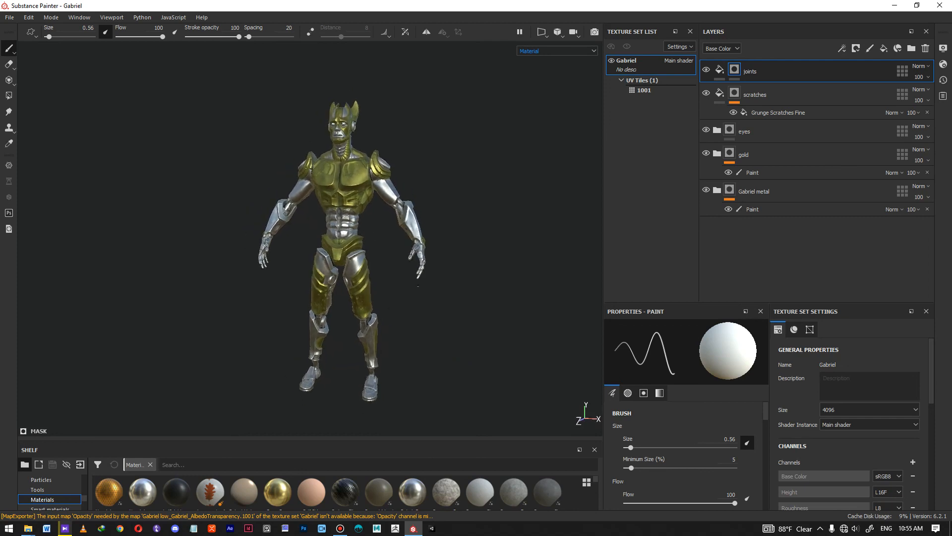